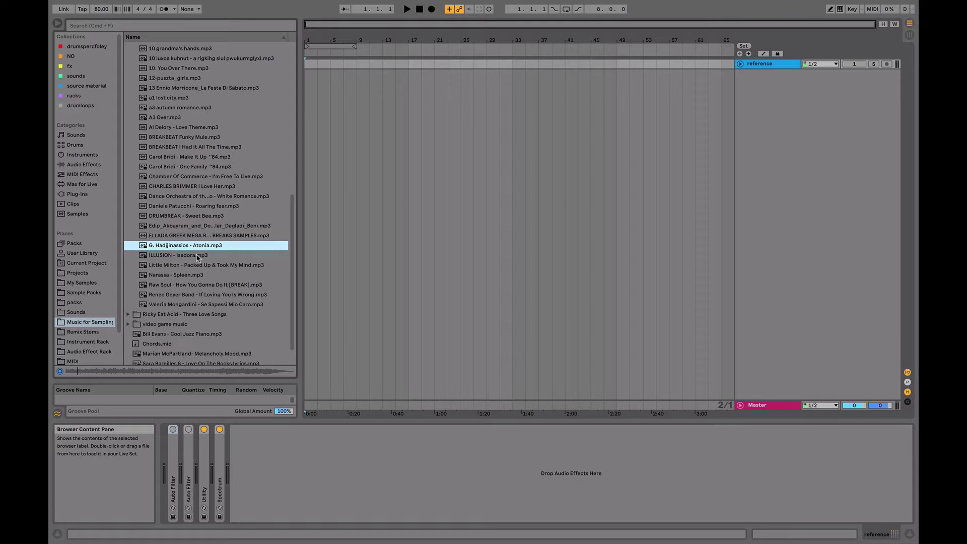
- Audition several songs from the sampling folder and place "Renee Geyer Band - If Loving You Is Wrong.mp3" on a new audio track
{"action": "left_click", "coordinate": [197, 256]}
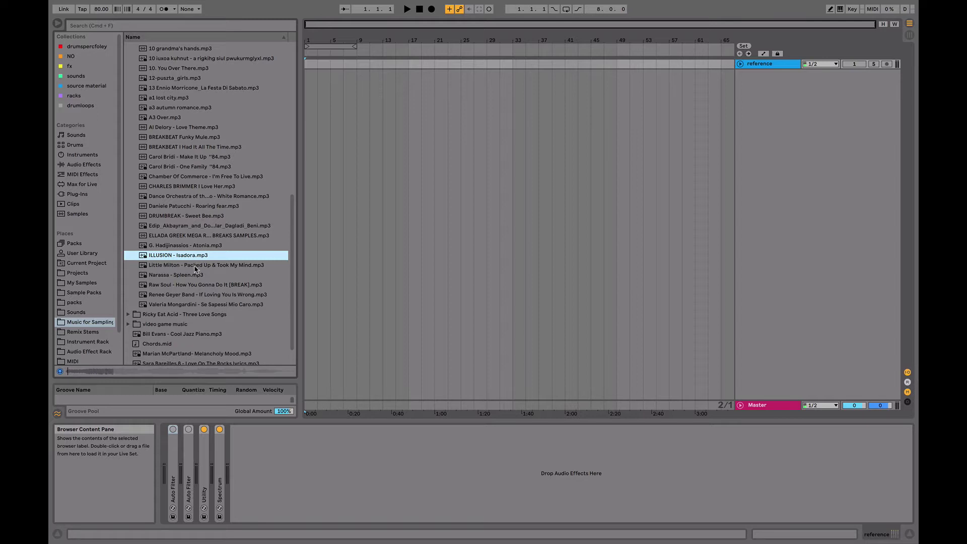
{"action": "left_click", "coordinate": [193, 276]}
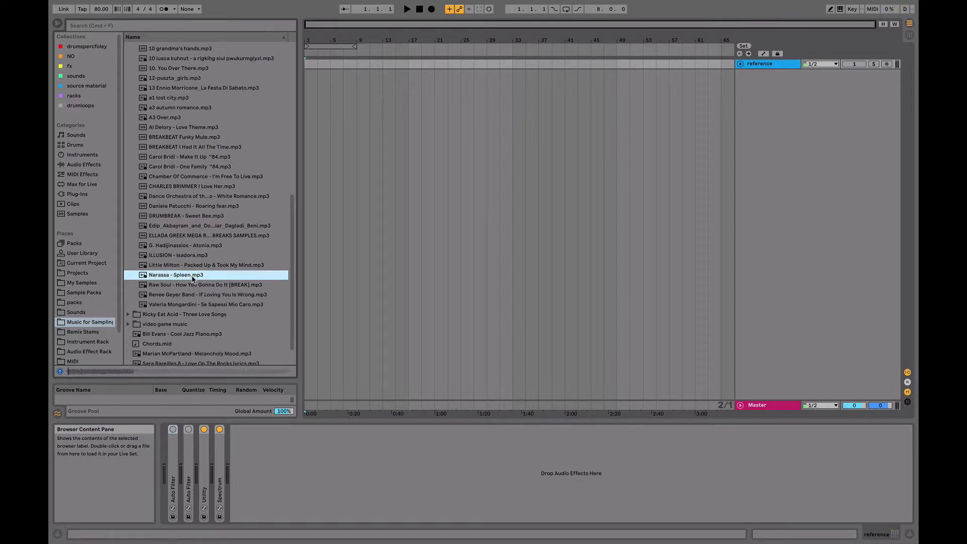
{"action": "left_click", "coordinate": [187, 295]}
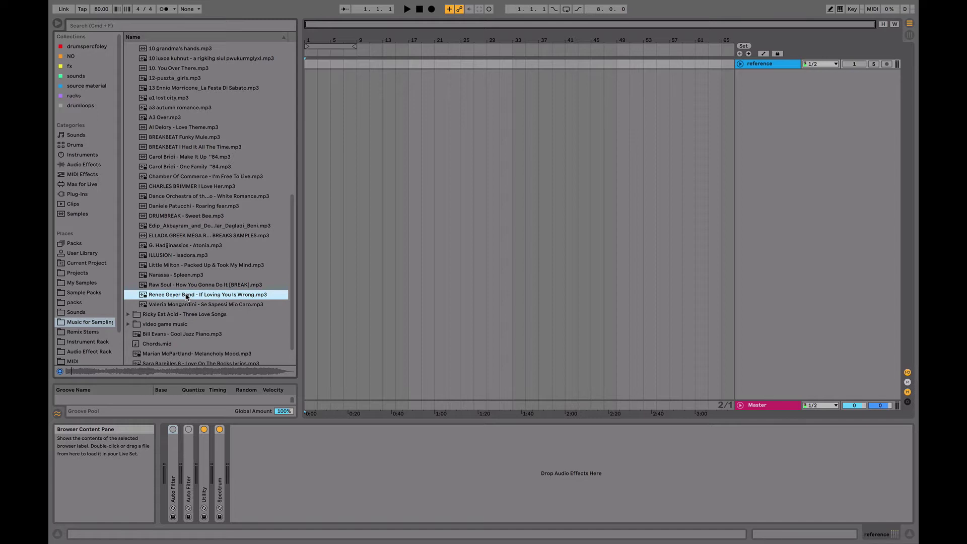
{"action": "left_click_drag", "start_coordinate": [186, 296], "coordinate": [308, 120]}
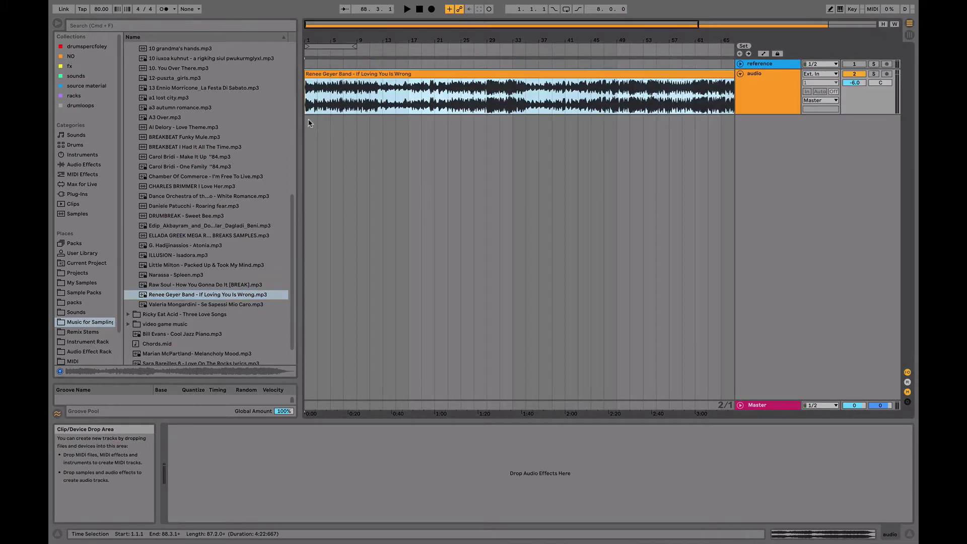
- Open the Renee Geyer Band clip, enable warping, and replace its start warp marker with one on the first transient
{"action": "left_click_drag", "start_coordinate": [355, 40], "coordinate": [356, 95]}
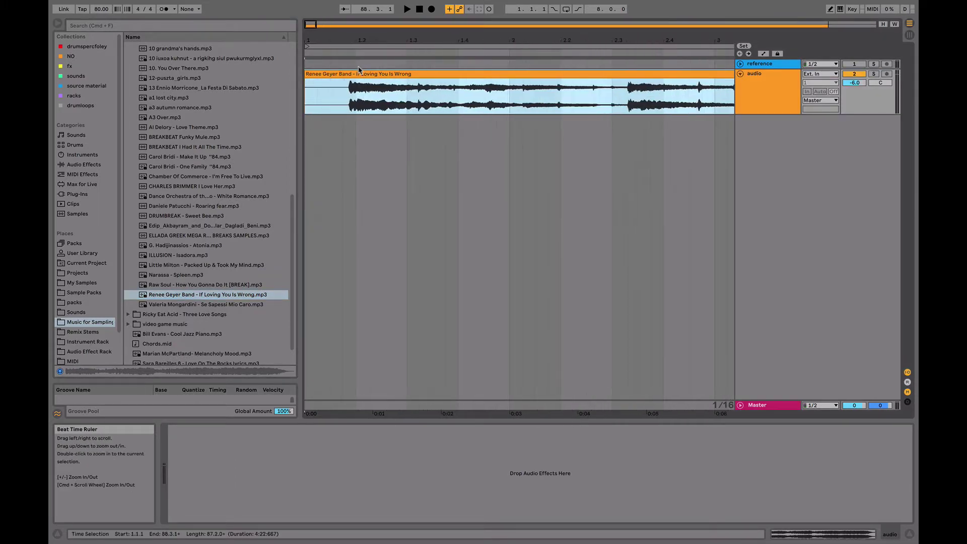
{"action": "double_click", "coordinate": [359, 74]}
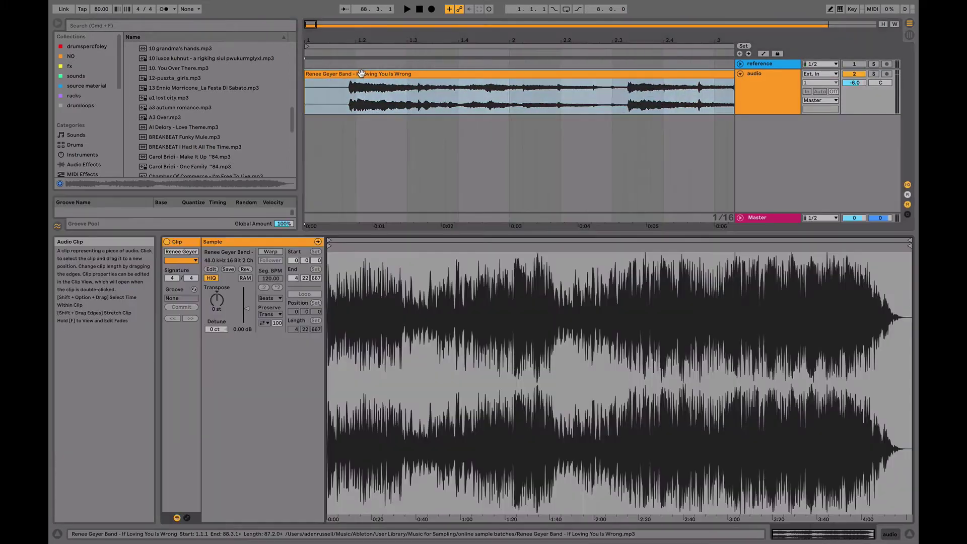
{"action": "left_click", "coordinate": [271, 251]}
{"action": "left_click_drag", "start_coordinate": [353, 243], "coordinate": [353, 241]}
{"action": "left_click", "coordinate": [352, 282]}
{"action": "double_click", "coordinate": [352, 261]}
{"action": "right_click", "coordinate": [328, 261]}
{"action": "left_click", "coordinate": [337, 269]}
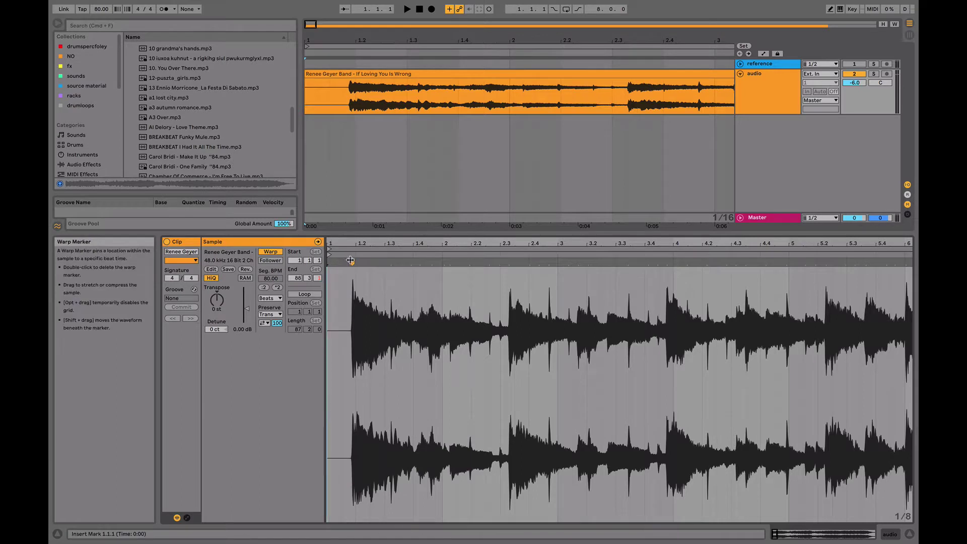
- Set 1.1.1 at the first transient and warp the sample straight from there
{"action": "right_click", "coordinate": [348, 257]}
{"action": "left_click", "coordinate": [381, 418]}
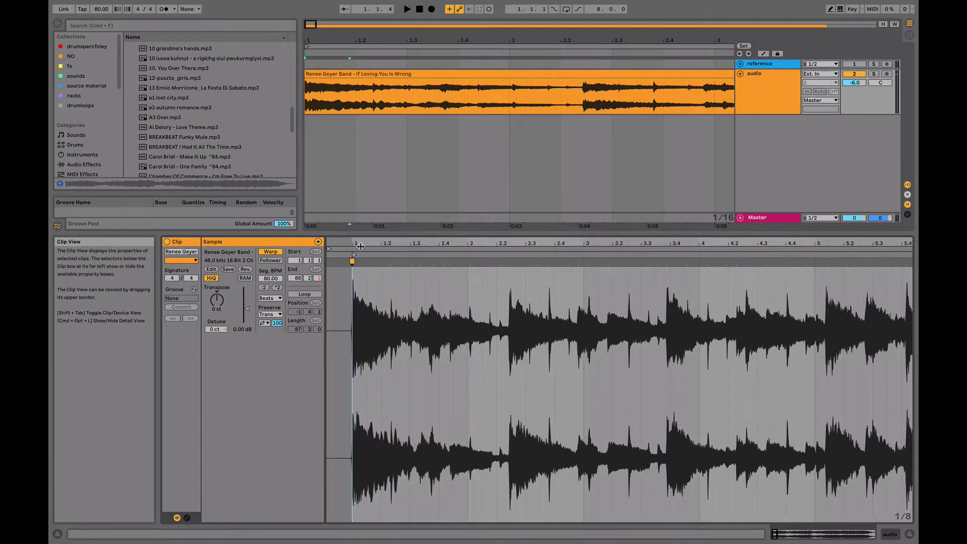
{"action": "right_click", "coordinate": [351, 261]}
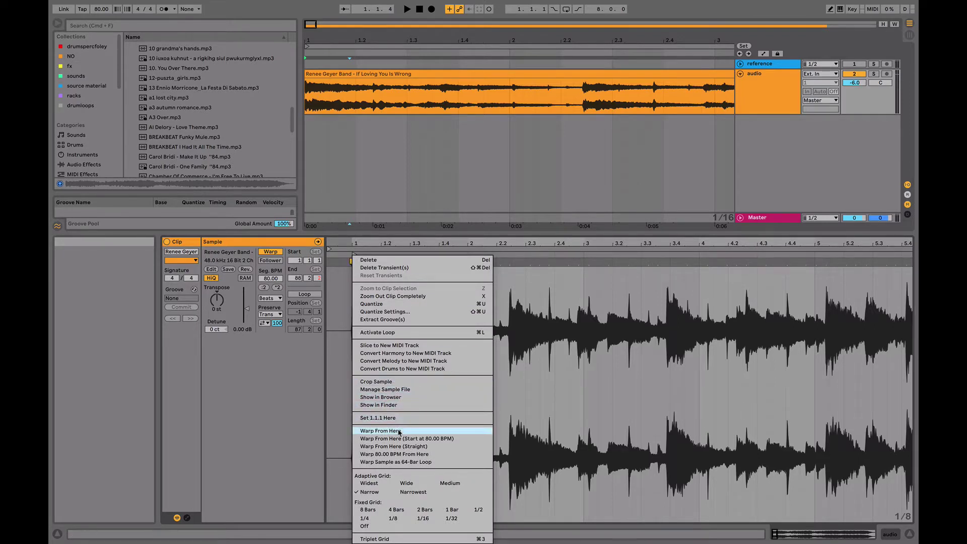
{"action": "left_click", "coordinate": [397, 447]}
{"action": "left_click", "coordinate": [337, 250]}
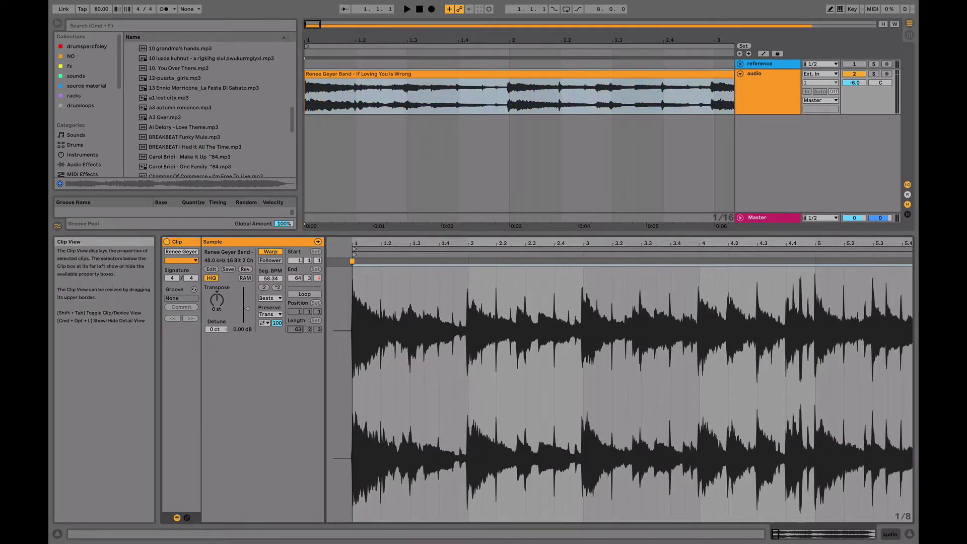
- Set the clip's loop length to 1 bar, turn looping on, and play the loop
{"action": "left_click", "coordinate": [298, 330]}
{"action": "type", "text": "1"}
{"action": "key", "text": "Return"}
{"action": "left_click", "coordinate": [309, 296]}
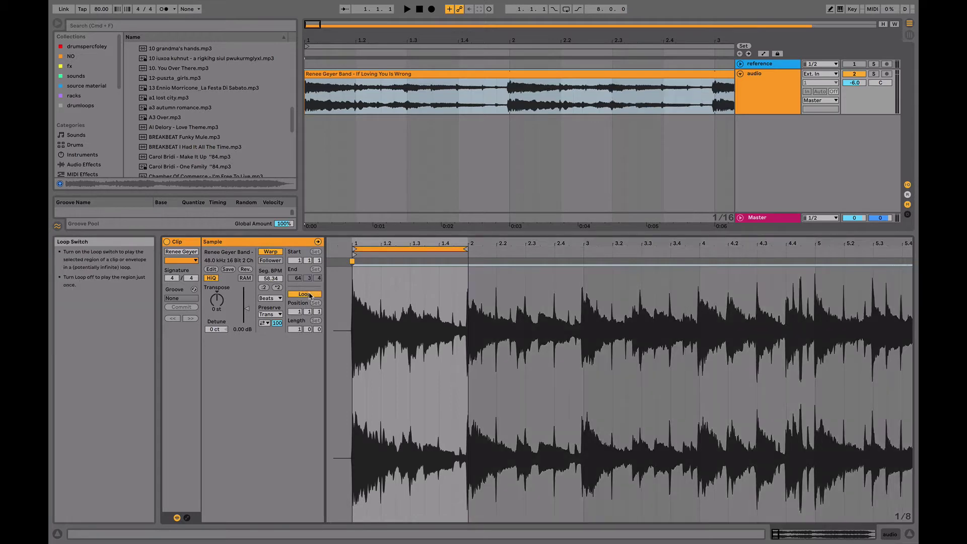
{"action": "key", "text": "space"}
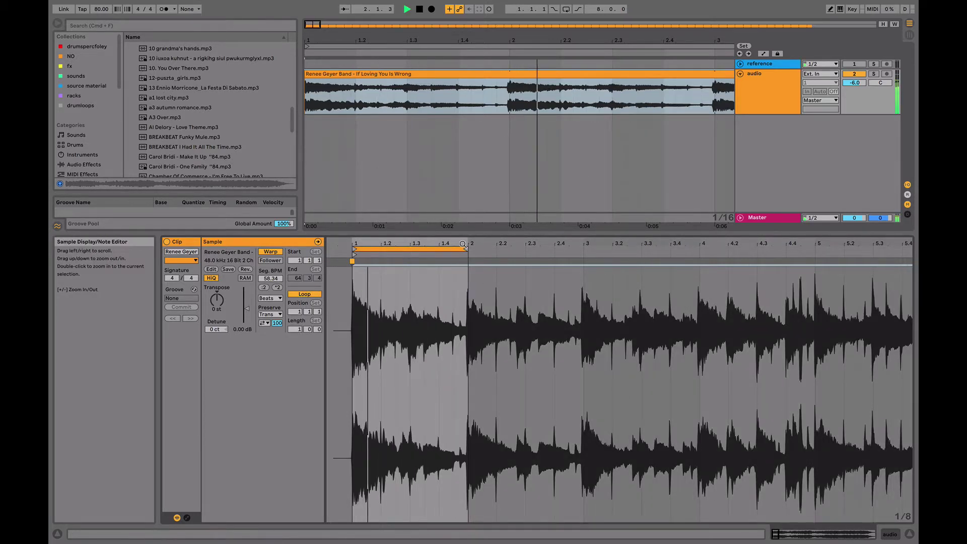
- Pin the transient at bar 2 with a warp marker and set the project tempo to 120 BPM
{"action": "left_click_drag", "start_coordinate": [466, 244], "coordinate": [496, 261]}
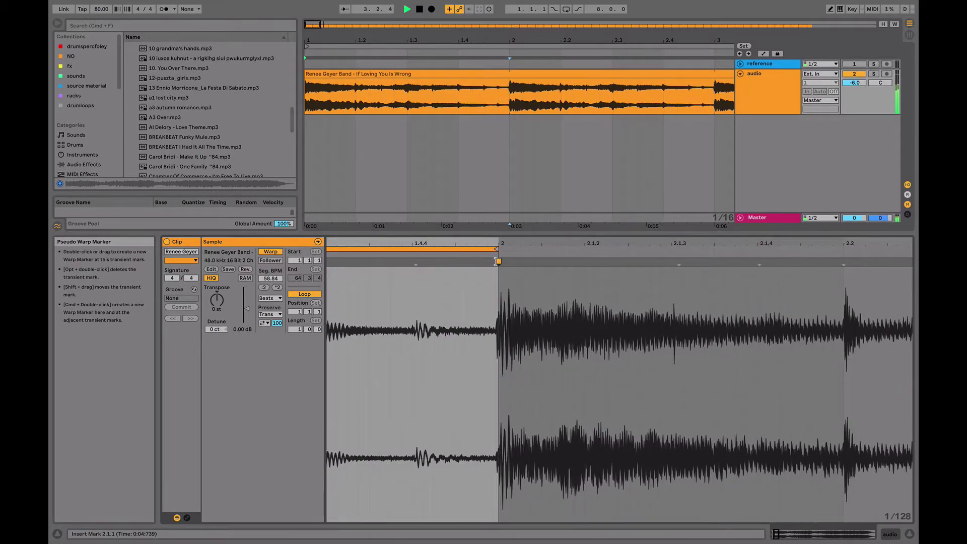
{"action": "key", "text": "space"}
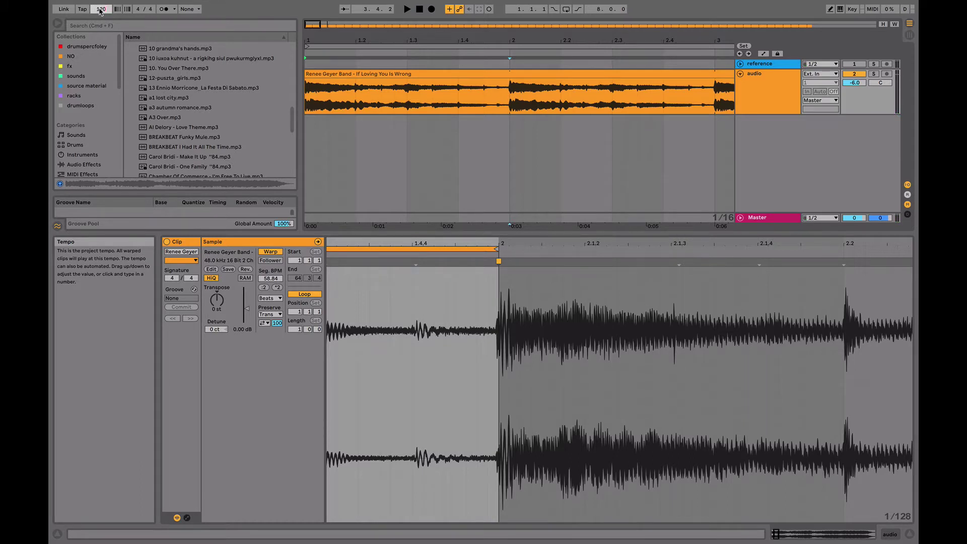
{"action": "key", "text": "space"}
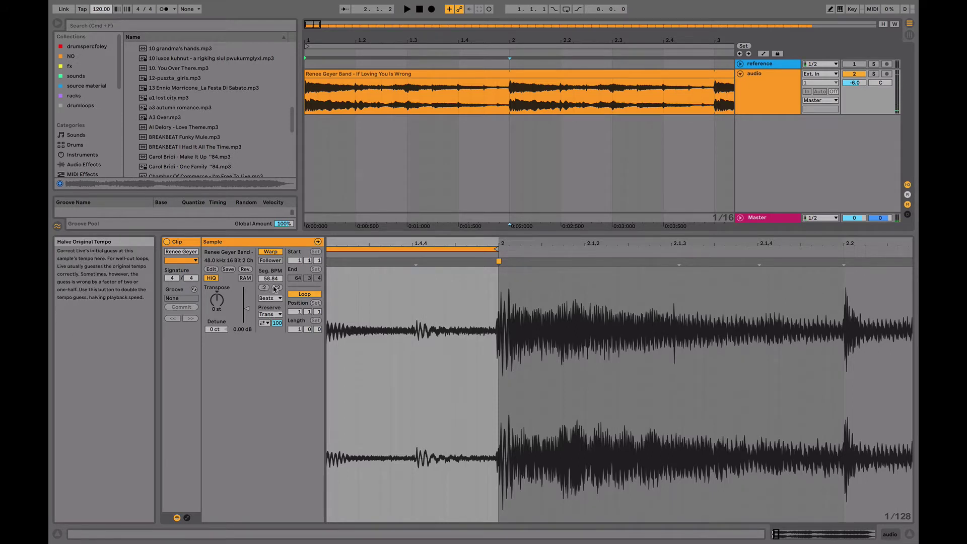
- Double the clip's original tempo and play it back
{"action": "left_click", "coordinate": [276, 287]}
{"action": "key", "text": "space"}
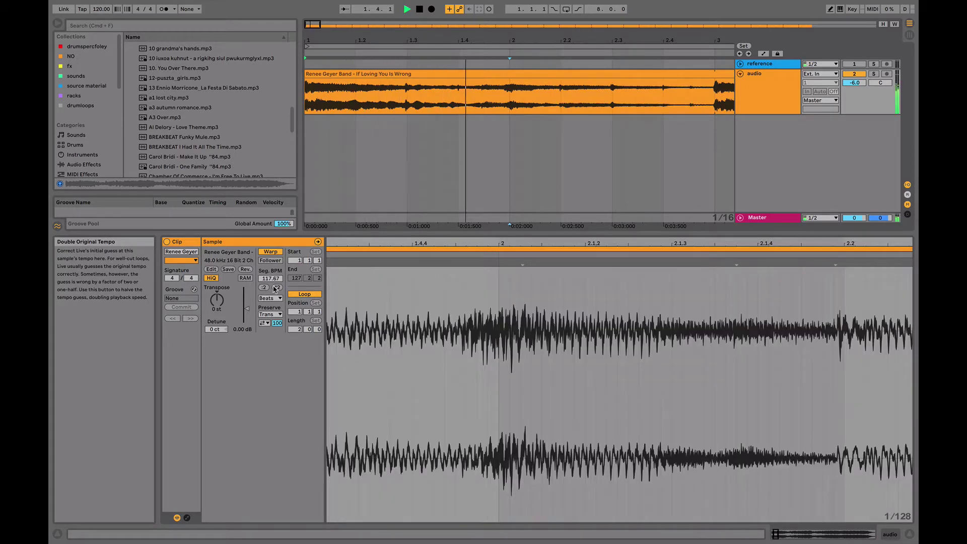
{"action": "left_click_drag", "start_coordinate": [518, 40], "coordinate": [460, 40]}
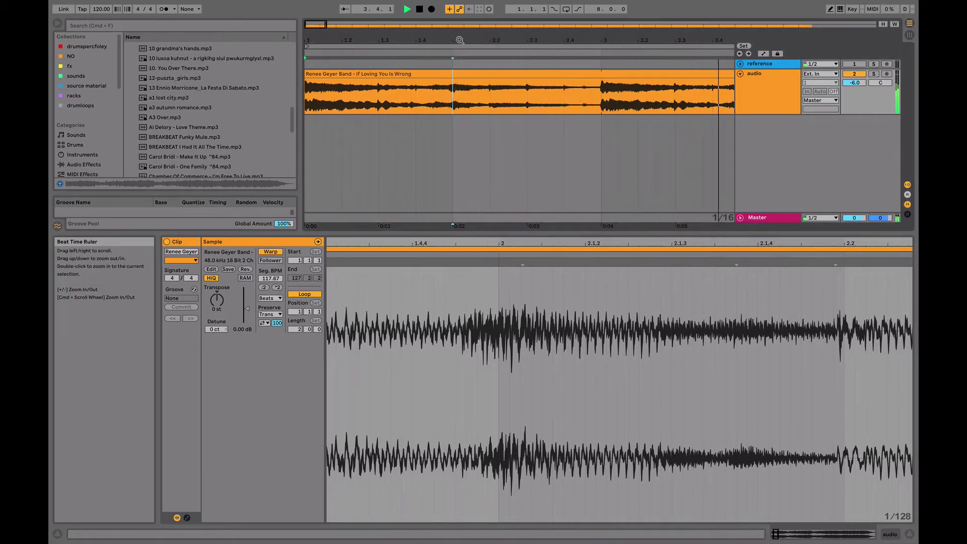
- Audition the clip in the Re-Pitch, Beats and Complex warp modes, then return it to Beats
{"action": "left_click", "coordinate": [270, 298]}
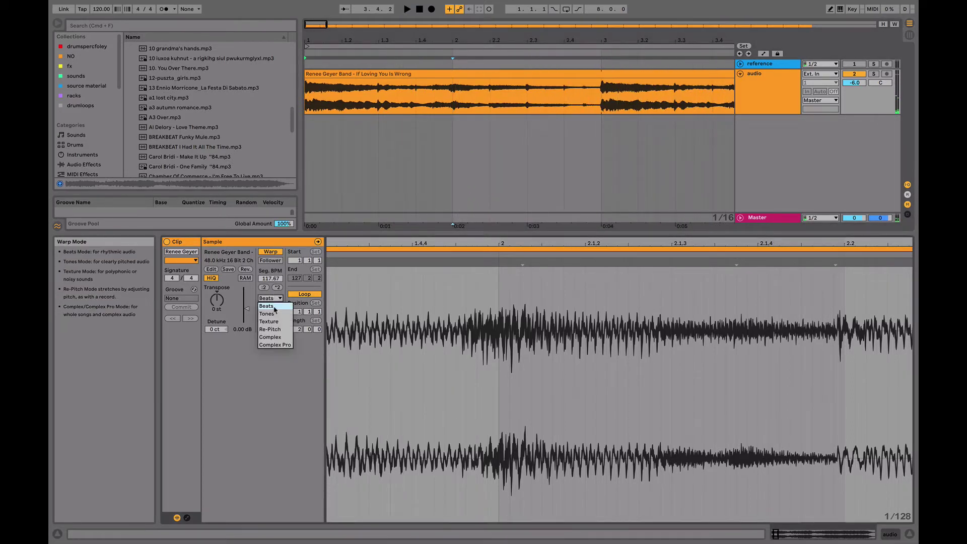
{"action": "left_click", "coordinate": [275, 333]}
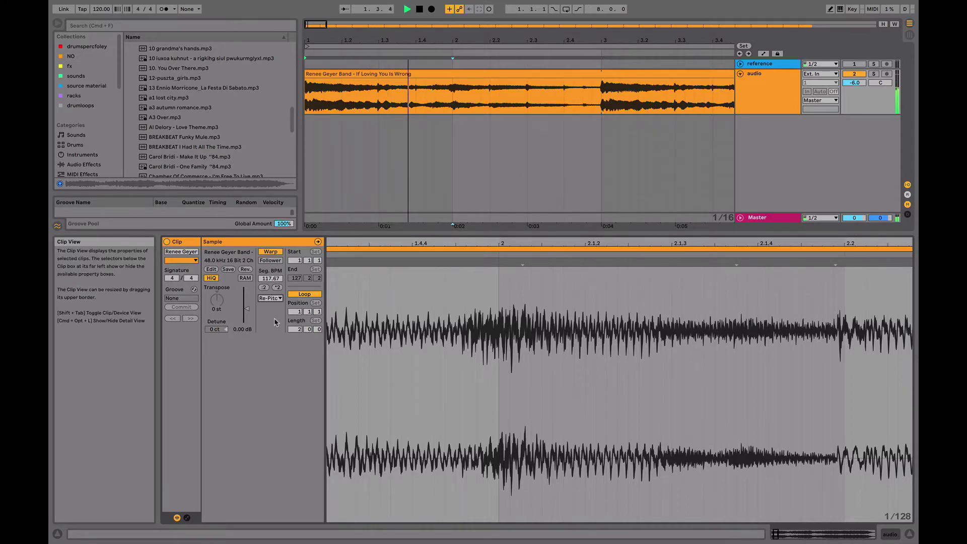
{"action": "left_click", "coordinate": [272, 298]}
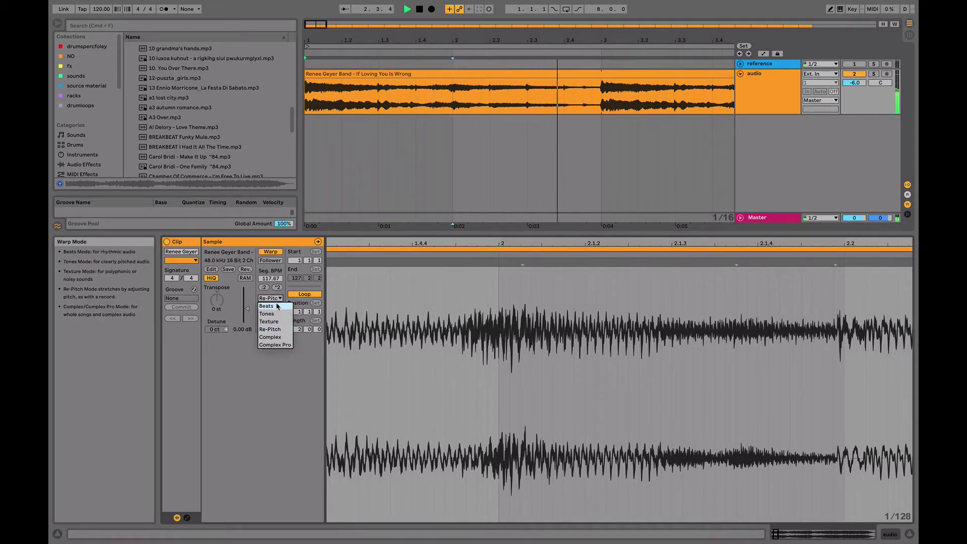
{"action": "left_click", "coordinate": [276, 305]}
{"action": "left_click", "coordinate": [274, 299]}
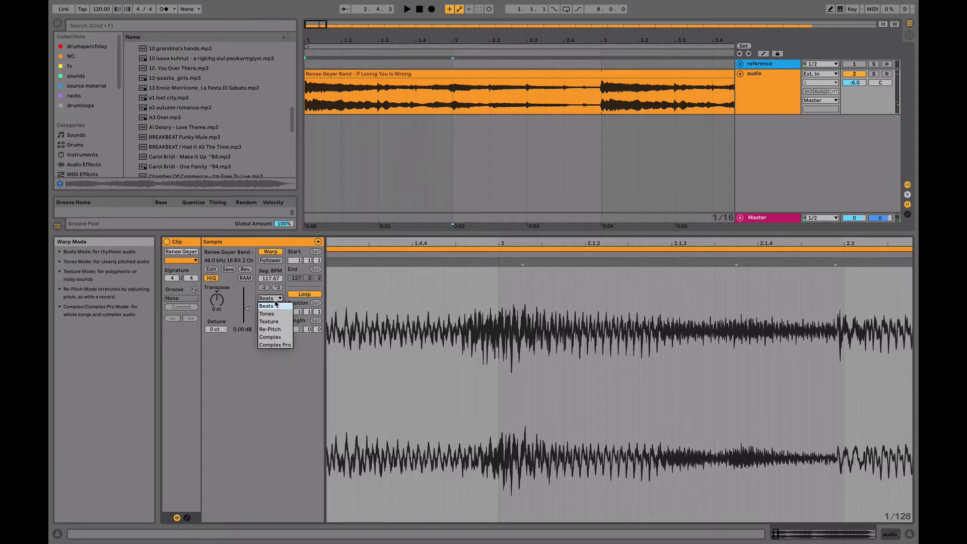
{"action": "left_click", "coordinate": [276, 337]}
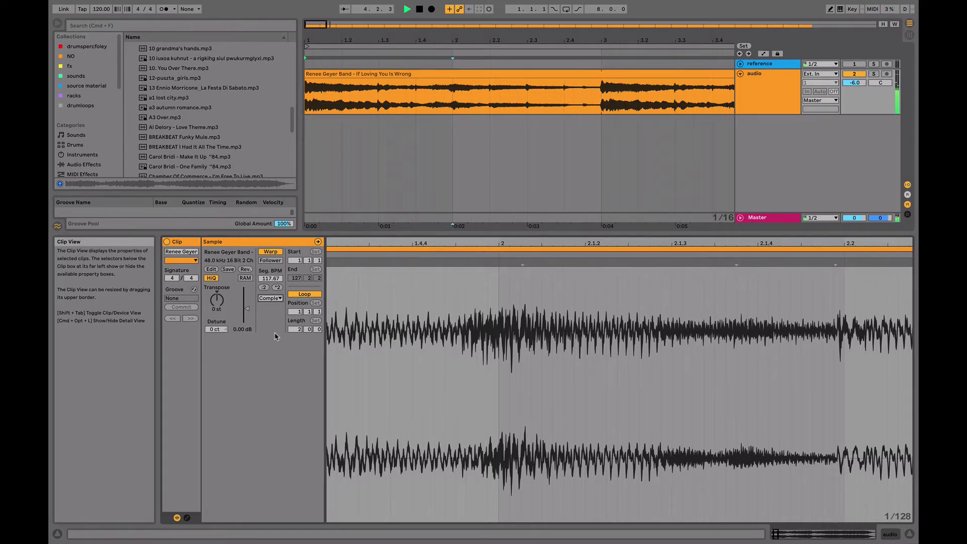
{"action": "key", "text": "space"}
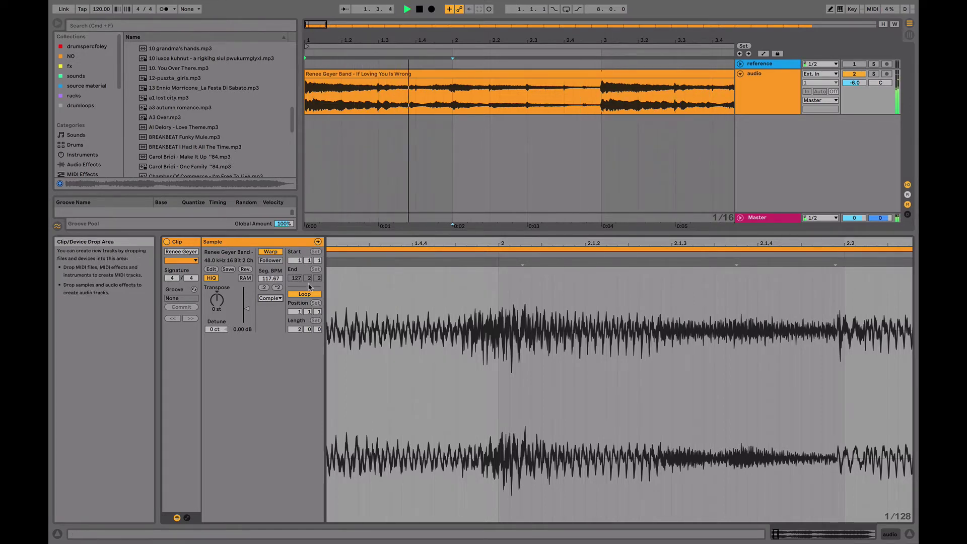
{"action": "left_click", "coordinate": [277, 299]}
{"action": "left_click", "coordinate": [269, 300]}
- Split the looped clip on the audio track at bar 3
{"action": "left_click_drag", "start_coordinate": [546, 39], "coordinate": [475, 37]}
{"action": "scroll", "coordinate": [504, 154], "scroll_direction": "right", "scroll_amount": 1}
{"action": "scroll", "coordinate": [614, 155], "scroll_direction": "right", "scroll_amount": 5}
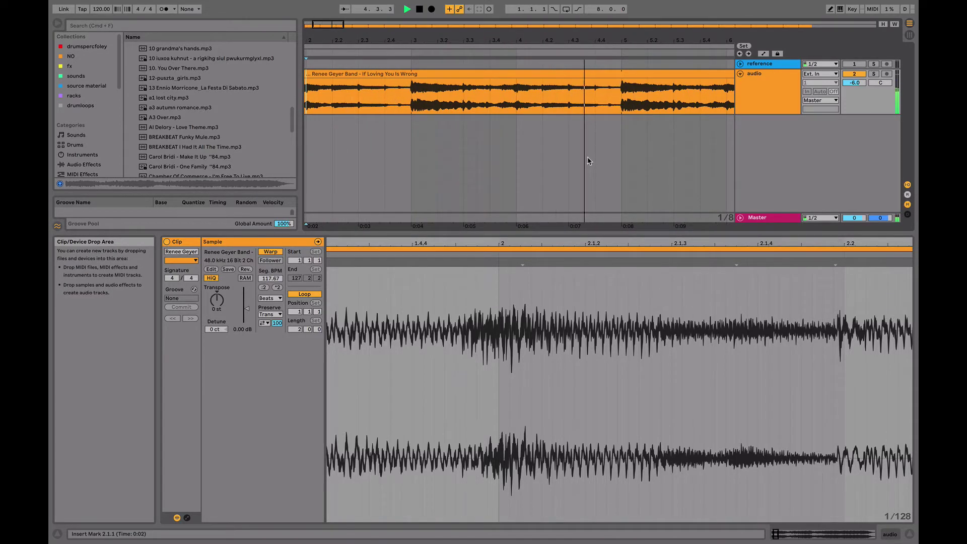
{"action": "left_click_drag", "start_coordinate": [496, 40], "coordinate": [380, 41]}
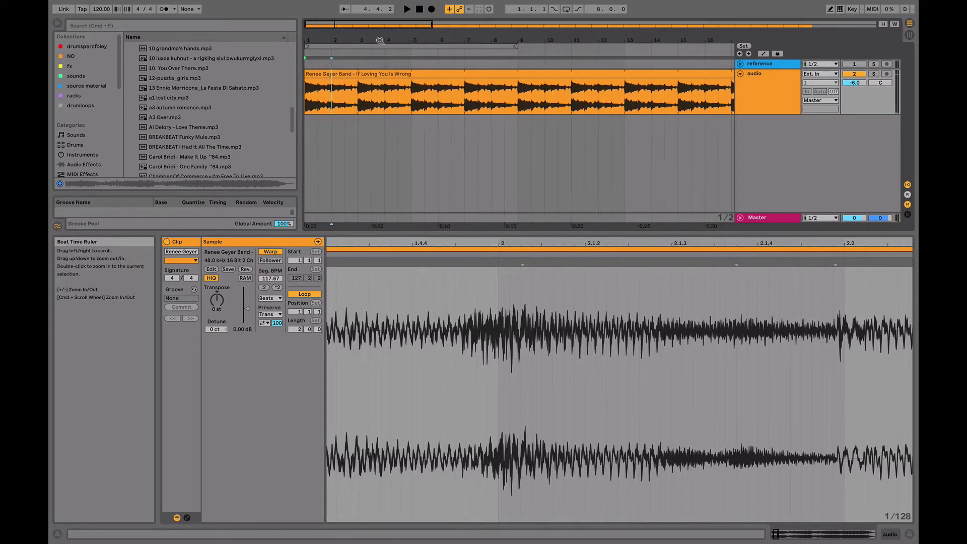
{"action": "left_click", "coordinate": [354, 96]}
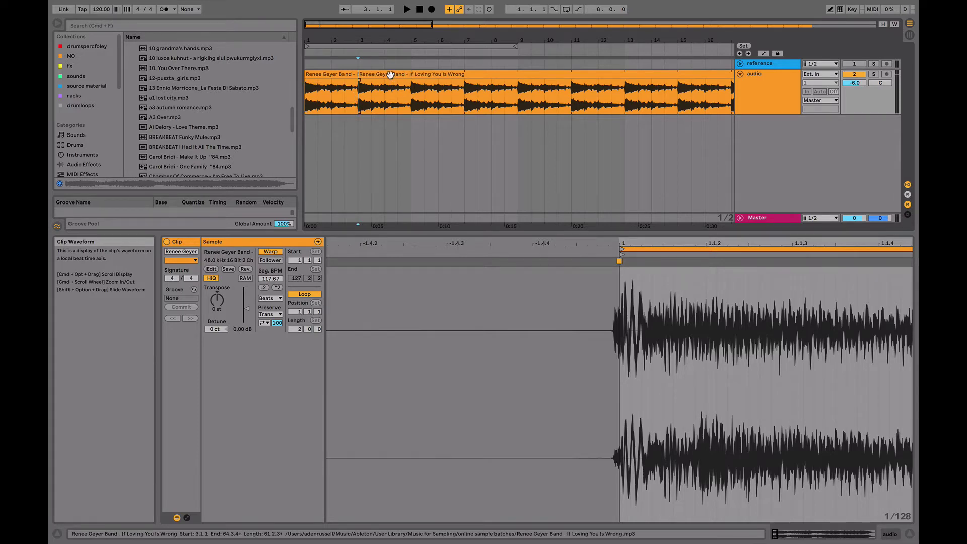
- Move the first clip's two-bar loop and its start to 5.1.1 while auditioning the section
{"action": "left_click_drag", "start_coordinate": [651, 240], "coordinate": [371, 254]}
{"action": "left_click", "coordinate": [341, 250]}
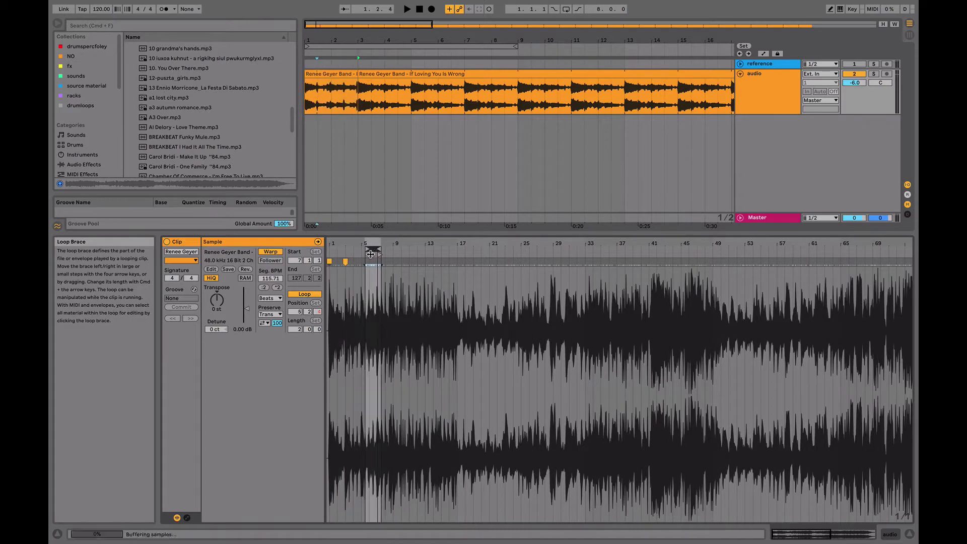
{"action": "key", "text": "space"}
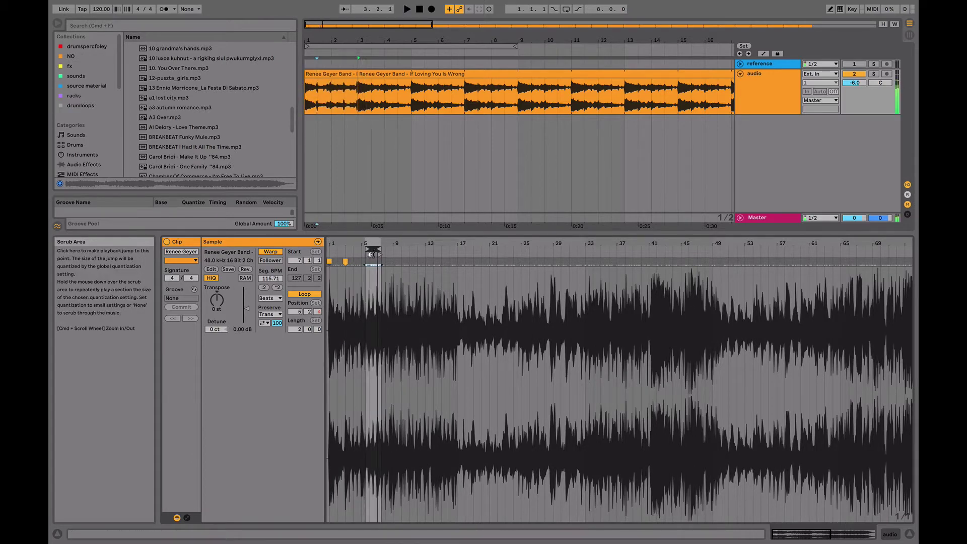
{"action": "double_click", "coordinate": [329, 74]}
{"action": "key", "text": "space"}
{"action": "left_click_drag", "start_coordinate": [391, 242], "coordinate": [391, 201]}
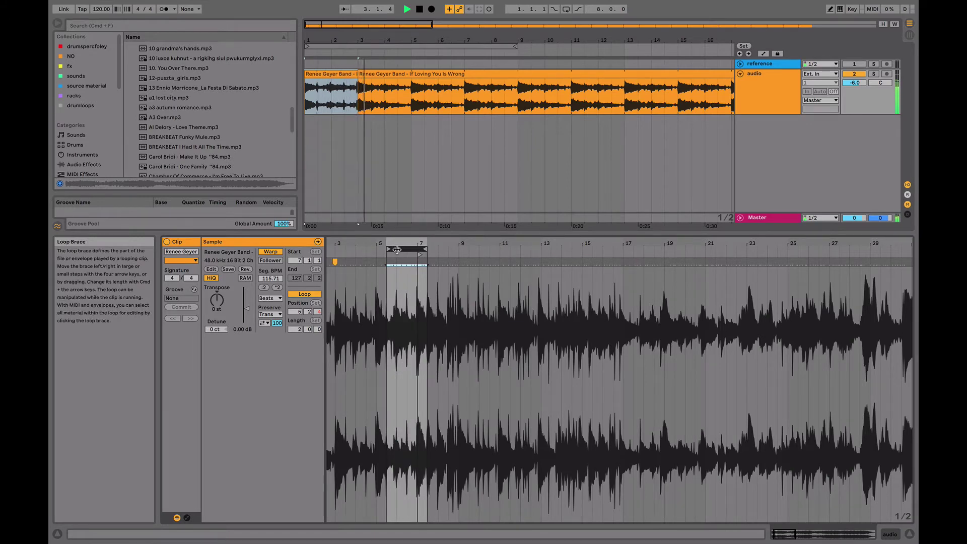
{"action": "left_click_drag", "start_coordinate": [397, 249], "coordinate": [389, 250]}
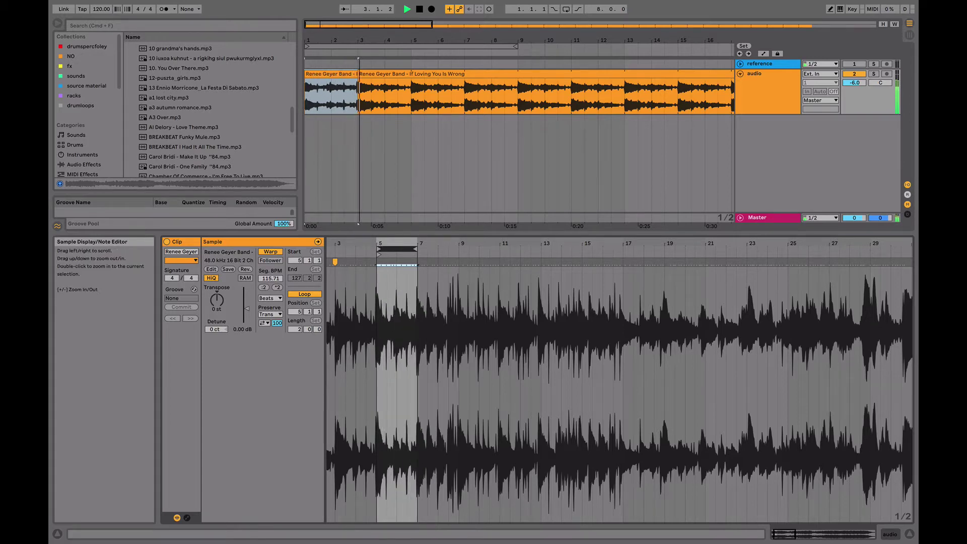
- Pin the transients at bars 5 and 7 to the grid with warp markers and play the loop
{"action": "double_click", "coordinate": [369, 265]}
{"action": "left_click_drag", "start_coordinate": [359, 263], "coordinate": [362, 263]}
{"action": "key", "text": "space"}
{"action": "key", "text": "space"}
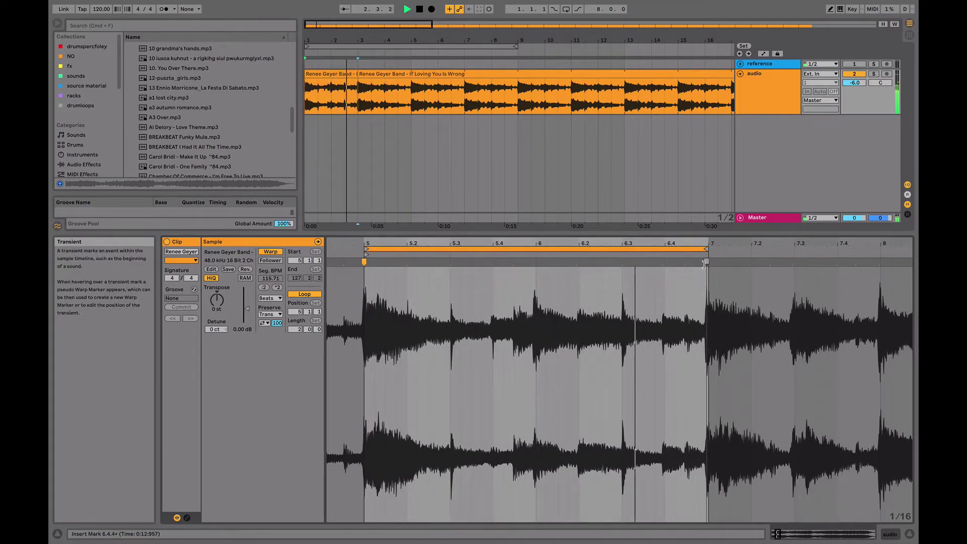
{"action": "left_click_drag", "start_coordinate": [705, 262], "coordinate": [707, 263]}
{"action": "key", "text": "space"}
{"action": "key", "text": "space"}
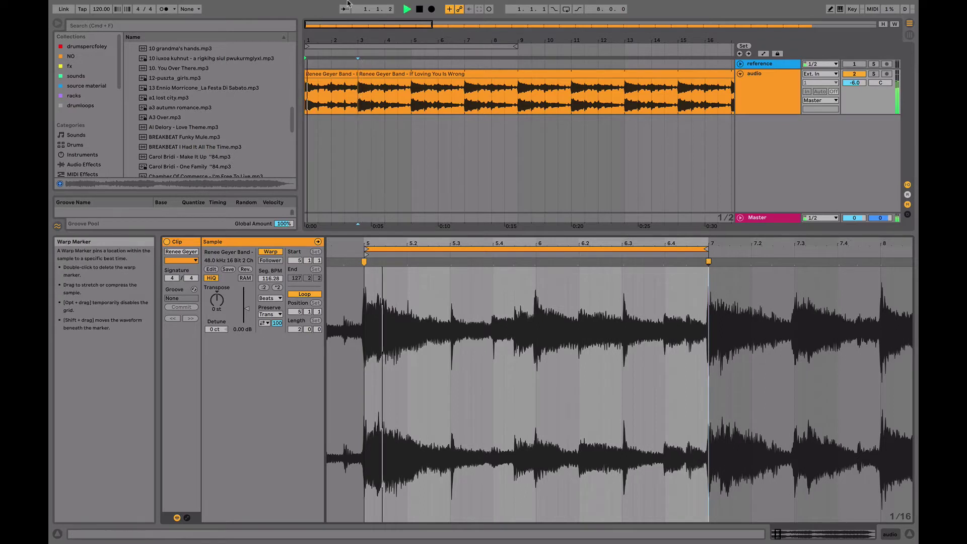
- Shift the first clip's two-bar loop to start at 5.2.1 and audition it
{"action": "key", "text": "space"}
{"action": "left_click_drag", "start_coordinate": [538, 249], "coordinate": [577, 253]}
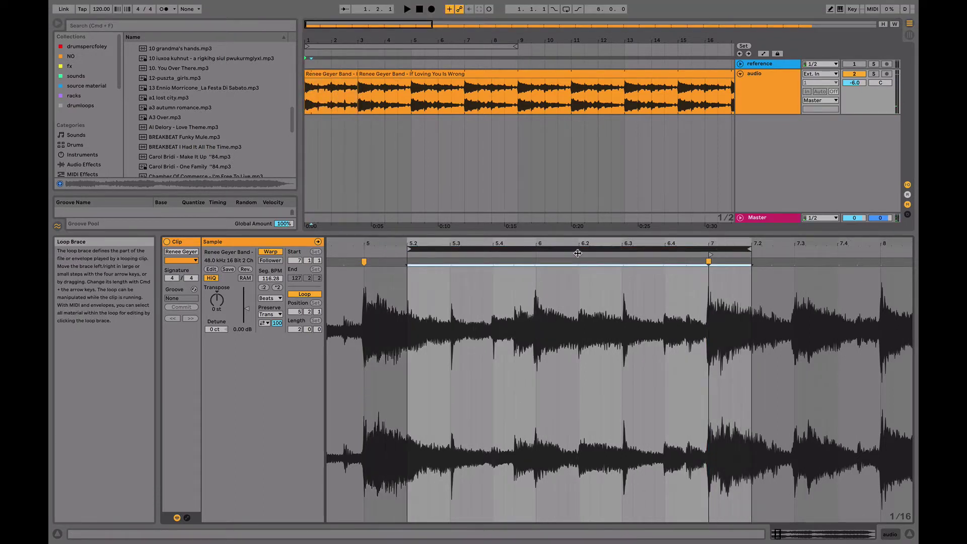
{"action": "key", "text": "space"}
{"action": "key", "text": "space"}
{"action": "key", "text": "space"}
{"action": "key", "text": "space"}
- Move the first clip's two-bar loop back to start at 4.3.1 and play it
{"action": "left_click_drag", "start_coordinate": [578, 249], "coordinate": [479, 267]}
{"action": "key", "text": "space"}
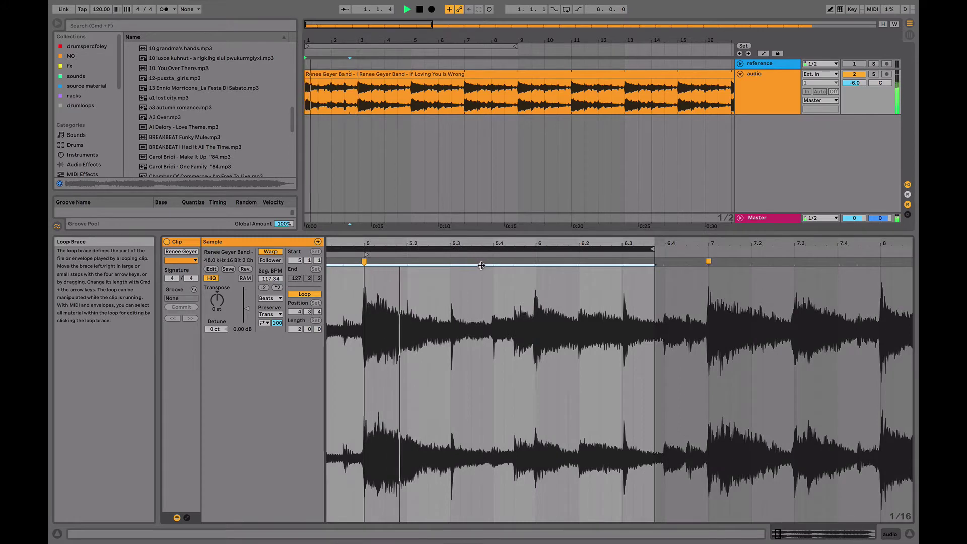
{"action": "left_click_drag", "start_coordinate": [522, 255], "coordinate": [493, 253]}
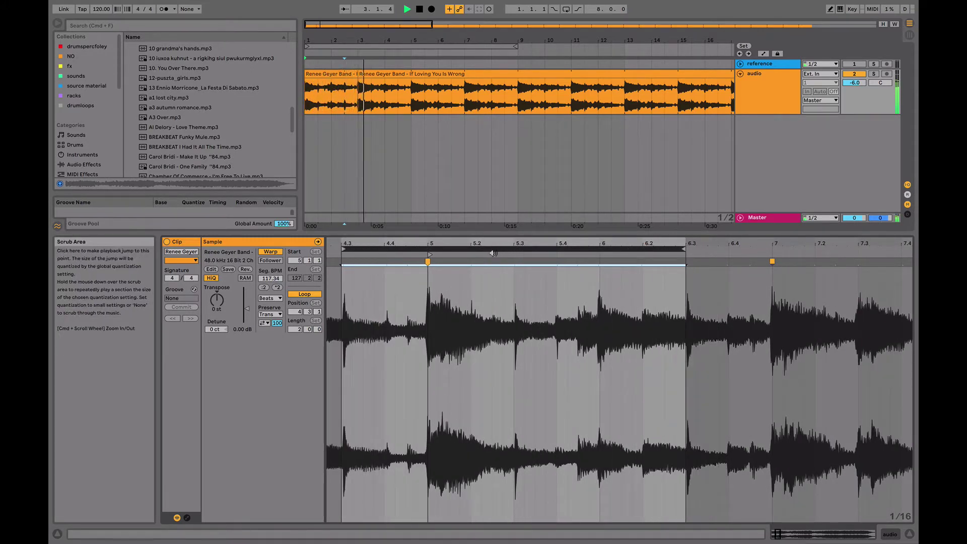
- Transpose both audio clips to -3 st and duplicate their four-bar section from bar 1 to bar 5
{"action": "key", "text": "space"}
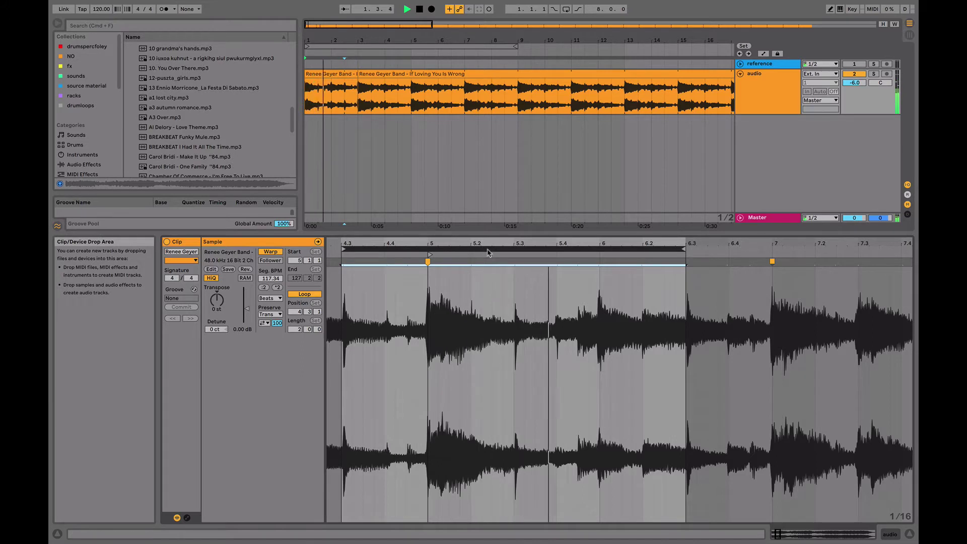
{"action": "left_click", "coordinate": [397, 71]}
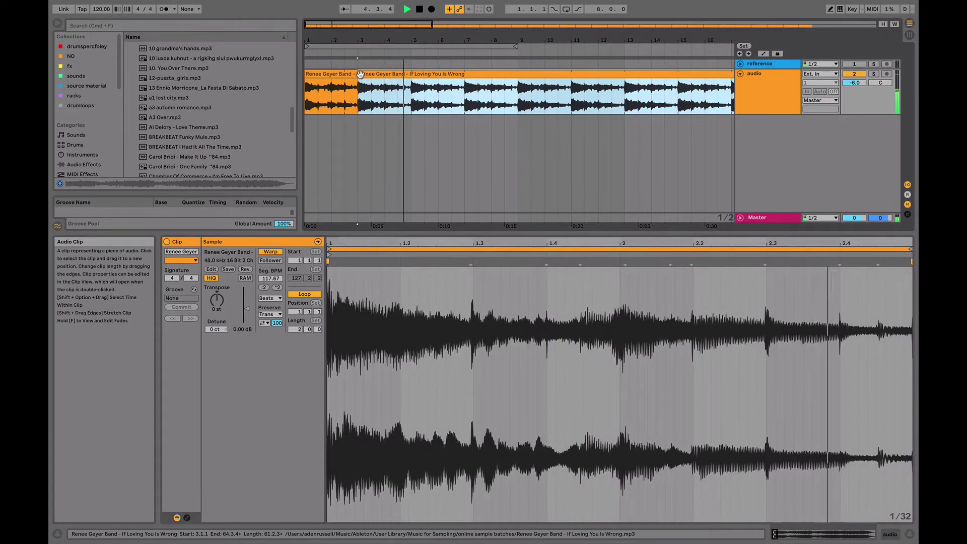
{"action": "key", "text": "space"}
{"action": "left_click", "coordinate": [350, 75]}
{"action": "left_click", "coordinate": [374, 74], "text": "shift"}
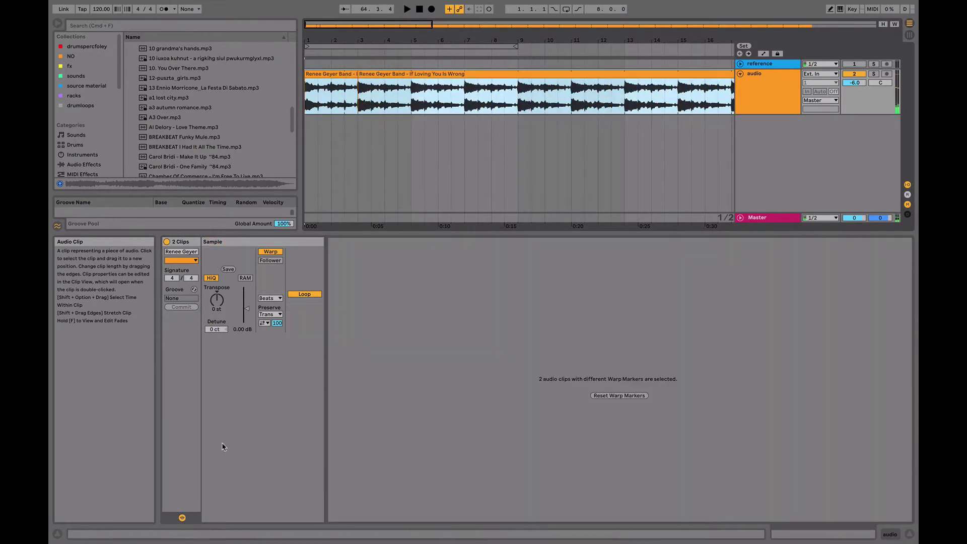
{"action": "left_click", "coordinate": [214, 309]}
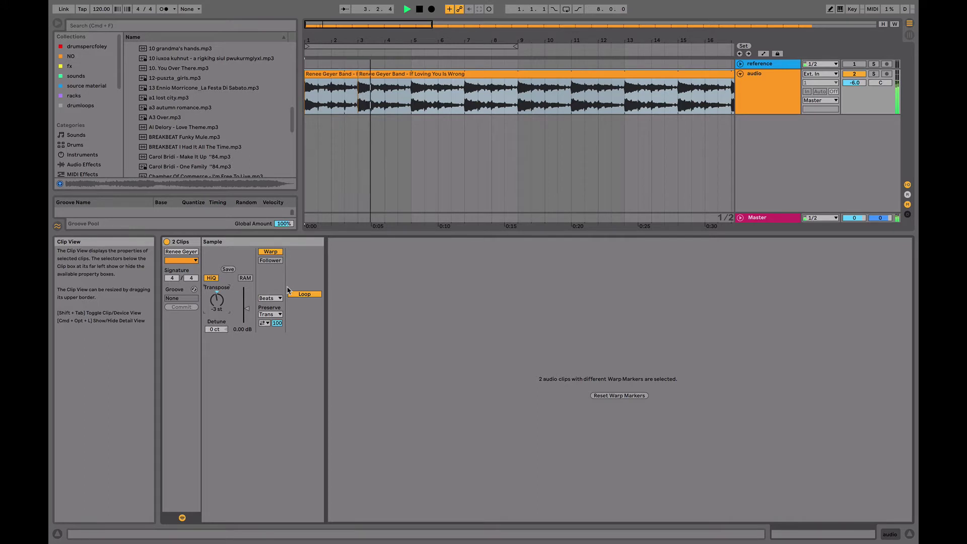
{"action": "left_click_drag", "start_coordinate": [414, 97], "coordinate": [302, 98]}
{"action": "key", "text": "super+d"}
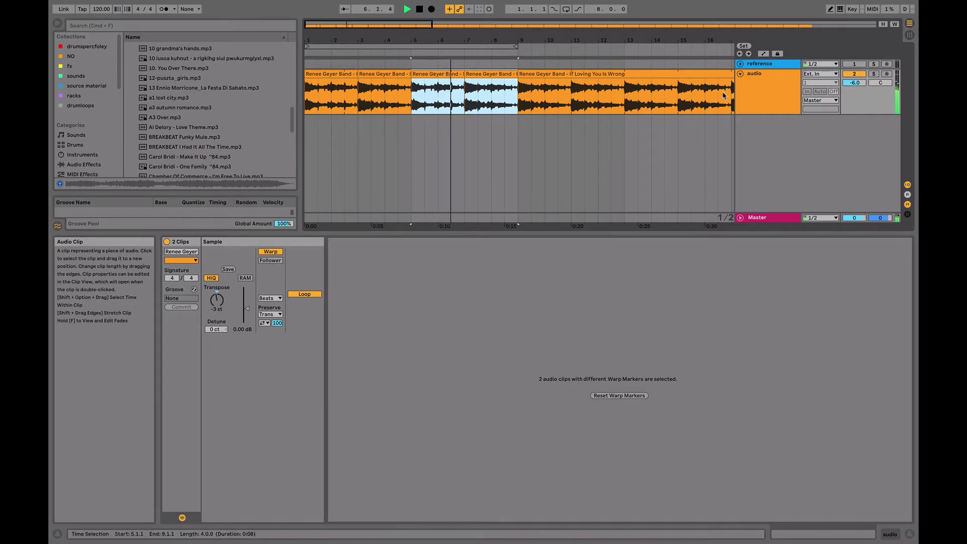
- Try a Compressor on the audio track with the threshold at about -10 dB, and remove it
{"action": "double_click", "coordinate": [745, 94]}
{"action": "left_click", "coordinate": [93, 165]}
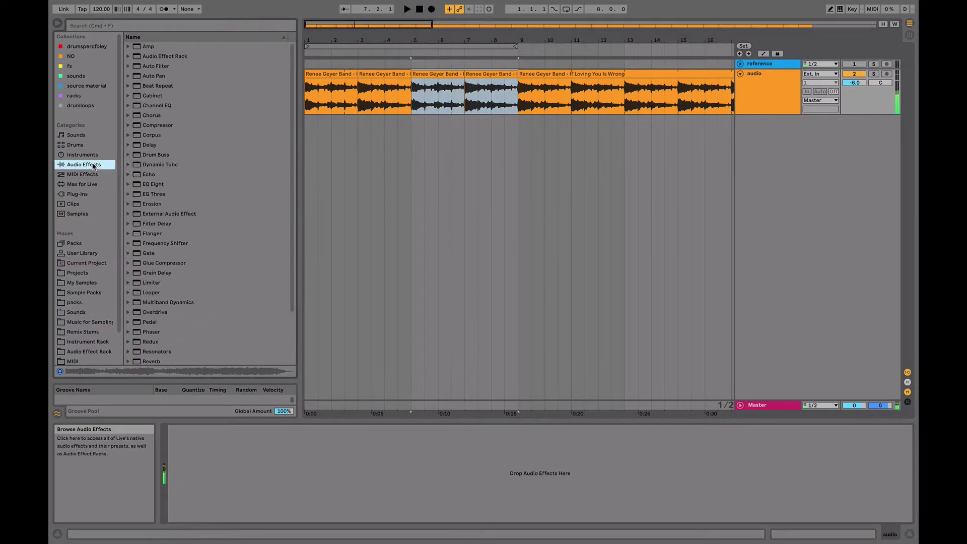
{"action": "double_click", "coordinate": [168, 124]}
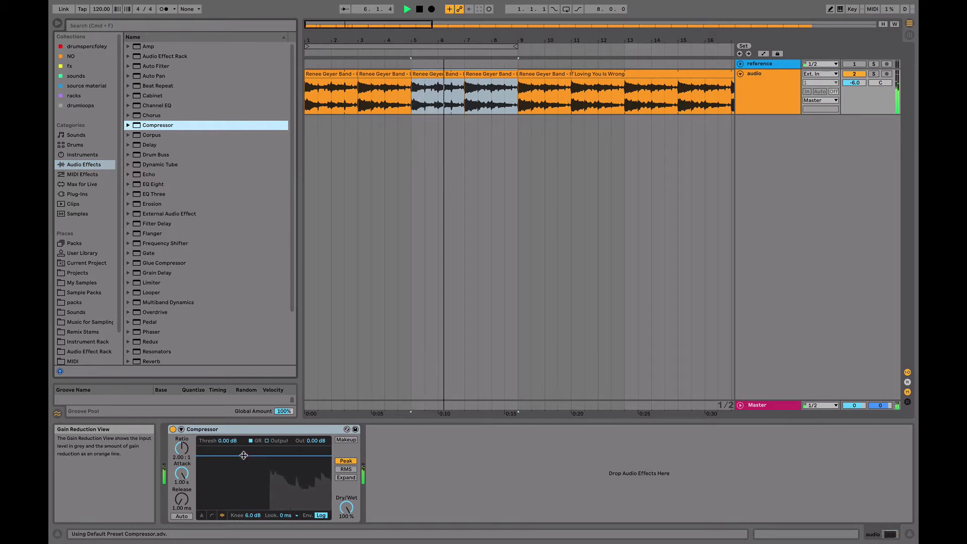
{"action": "left_click", "coordinate": [244, 457]}
{"action": "left_click_drag", "start_coordinate": [244, 457], "coordinate": [245, 470]}
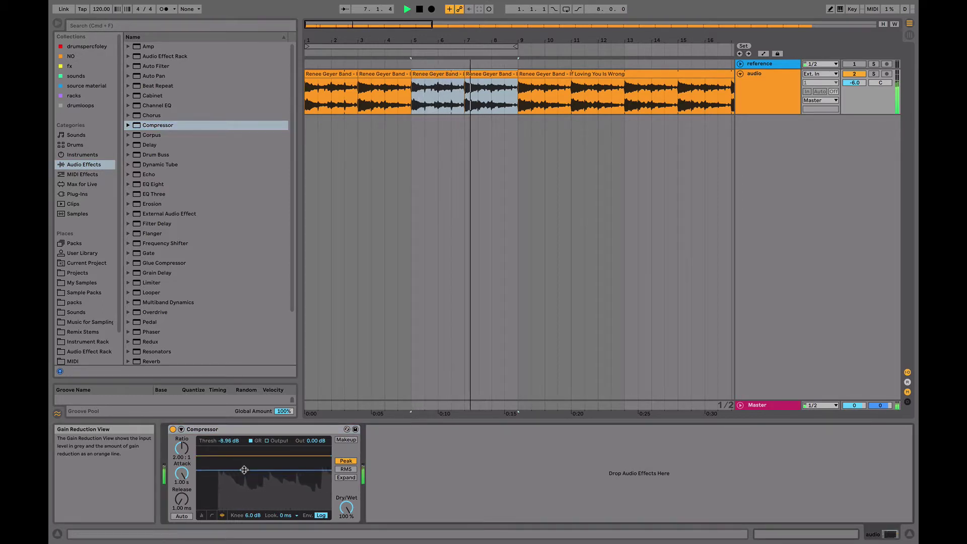
{"action": "left_click", "coordinate": [265, 432]}
{"action": "key", "text": "Delete"}
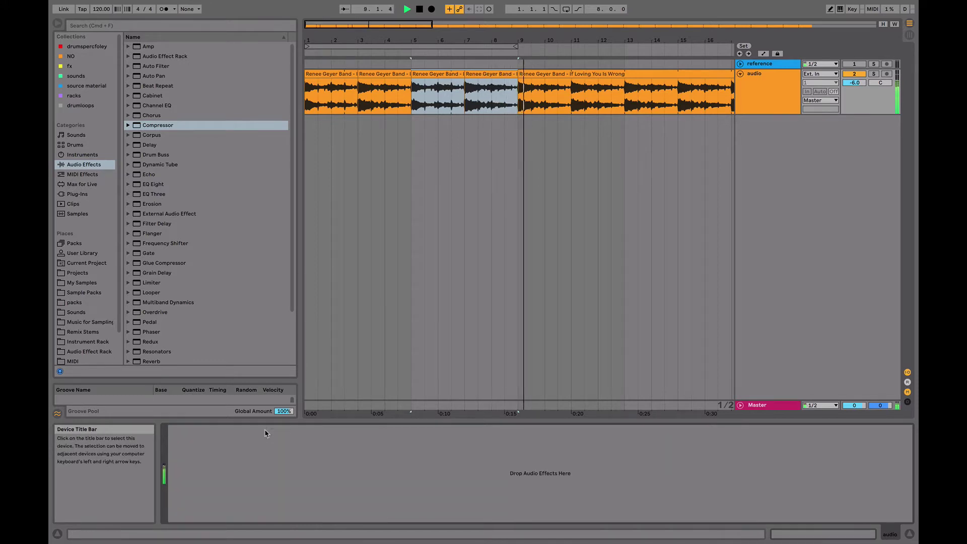
- Add EQ Eight to the audio track and dip band 6 to about -3.35 dB at 8.99 kHz while auditioning
{"action": "key", "text": "space"}
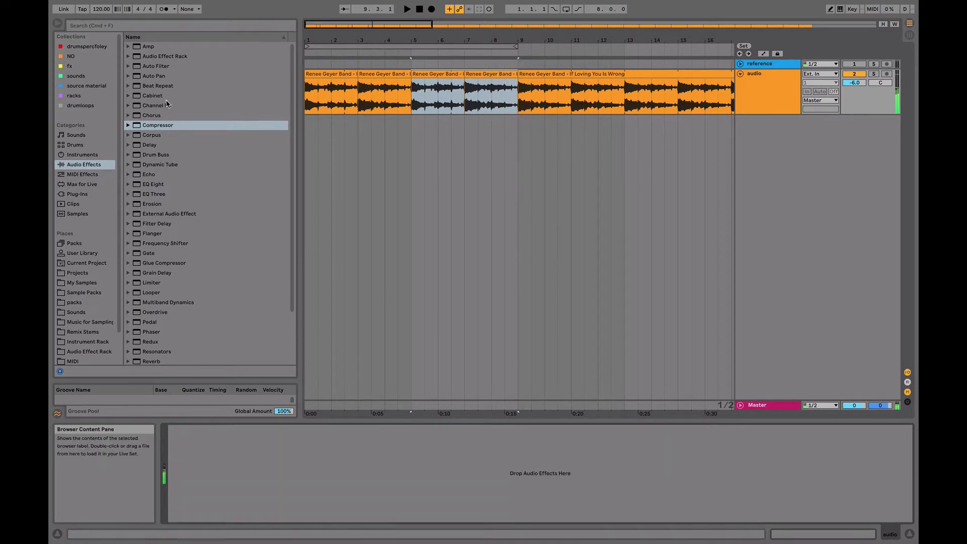
{"action": "double_click", "coordinate": [153, 185]}
{"action": "key", "text": "space"}
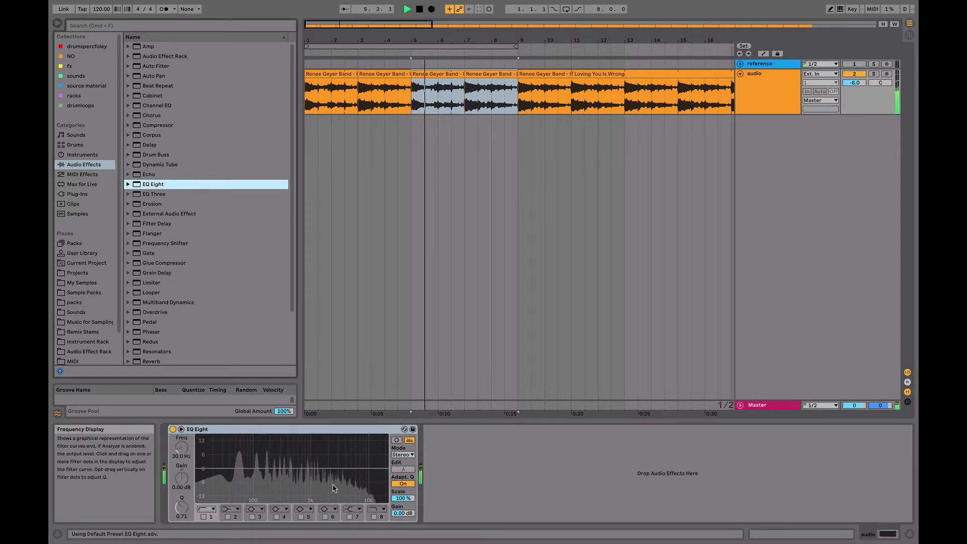
{"action": "left_click", "coordinate": [325, 517]}
{"action": "left_click_drag", "start_coordinate": [337, 467], "coordinate": [363, 474]}
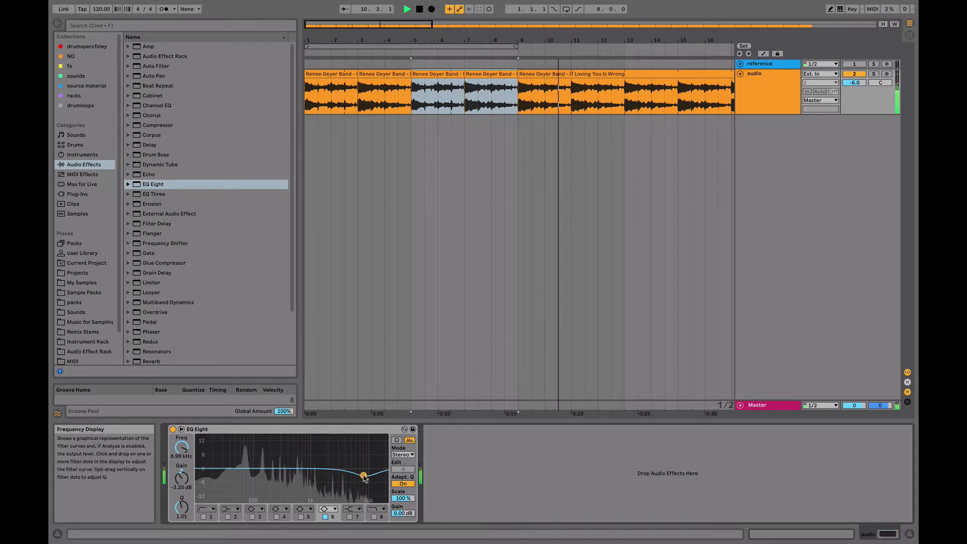
{"action": "key", "text": "space"}
{"action": "key", "text": "space"}
- Enable EQ Eight's band 1 low cut at about 61.2 Hz with Q 0.72 and audition it
{"action": "left_click", "coordinate": [203, 517]}
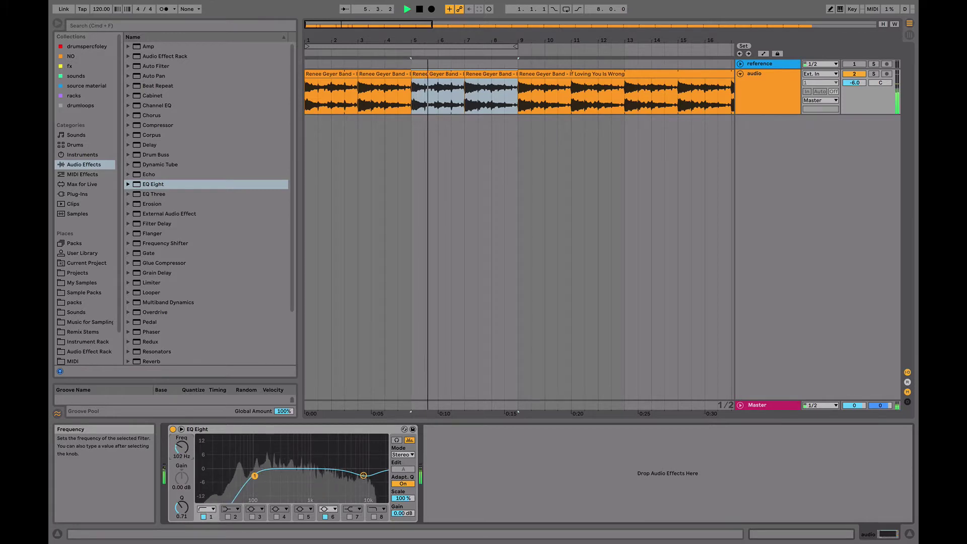
{"action": "left_click_drag", "start_coordinate": [181, 447], "coordinate": [181, 450]}
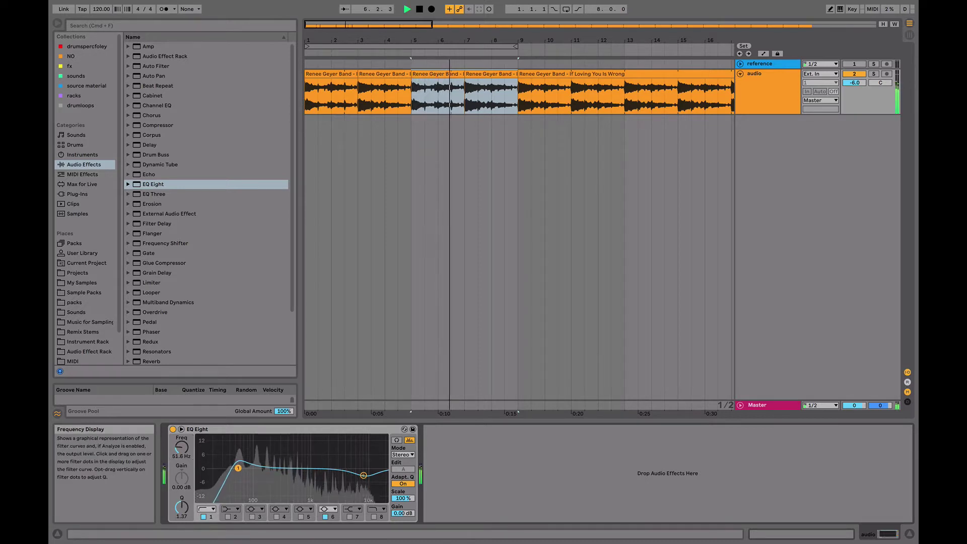
{"action": "left_click_drag", "start_coordinate": [235, 468], "coordinate": [243, 476]}
{"action": "key", "text": "space"}
{"action": "key", "text": "space"}
{"action": "key", "text": "space"}
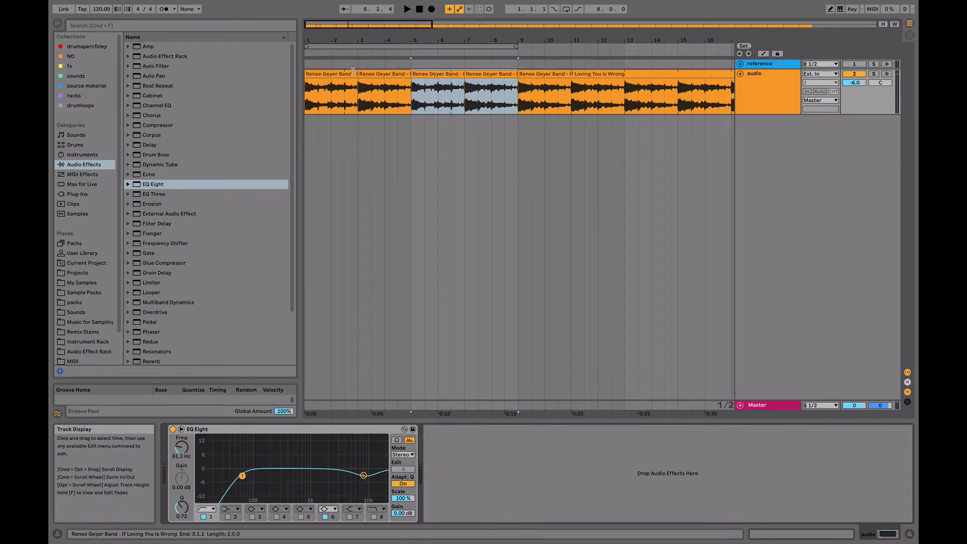
- Split the long clip at bar 11 and move the bar 9 clip's two-bar loop to 24.1.1
{"action": "left_click", "coordinate": [562, 106]}
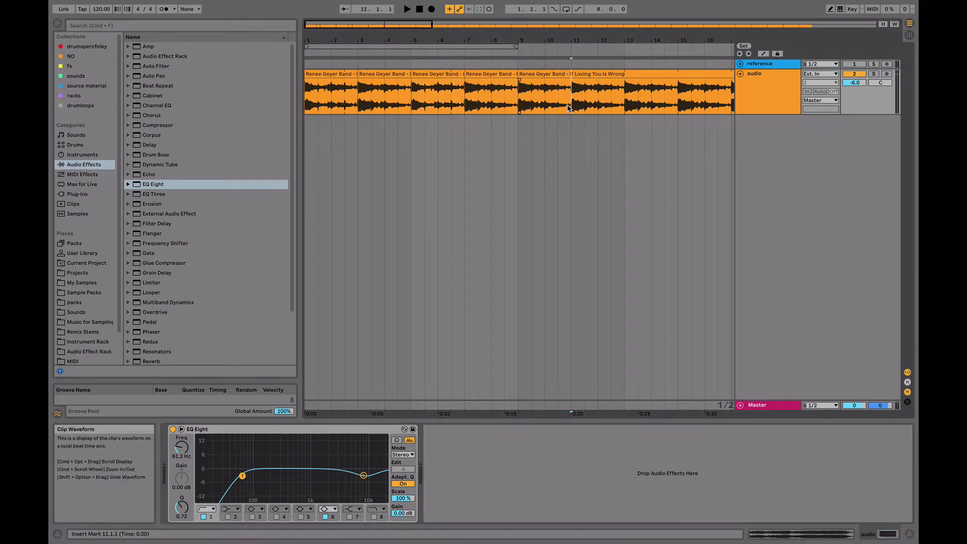
{"action": "double_click", "coordinate": [554, 74]}
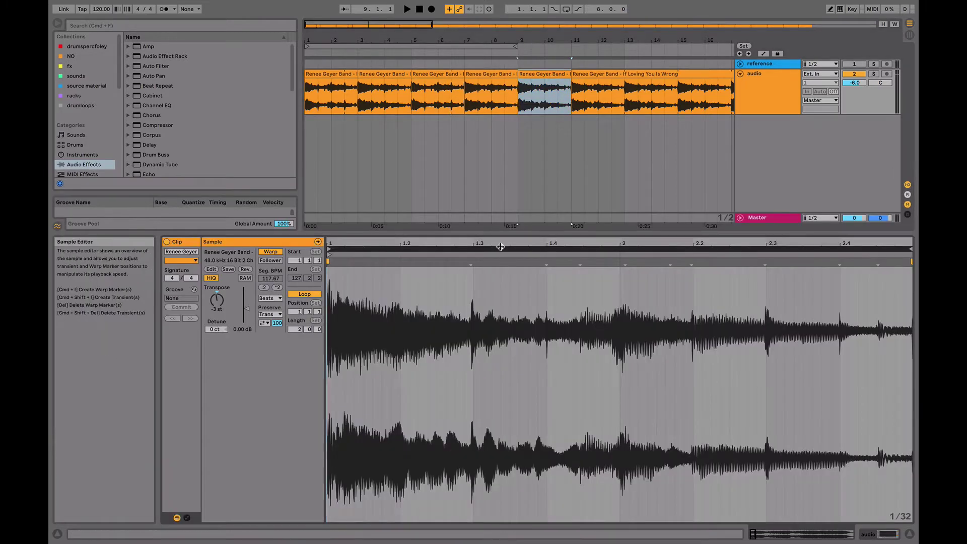
{"action": "mouse_move", "coordinate": [501, 247]}
{"action": "left_mouse_down"}
{"action": "mouse_move", "coordinate": [332, 249]}
{"action": "mouse_move", "coordinate": [439, 264]}
{"action": "left_mouse_up"}
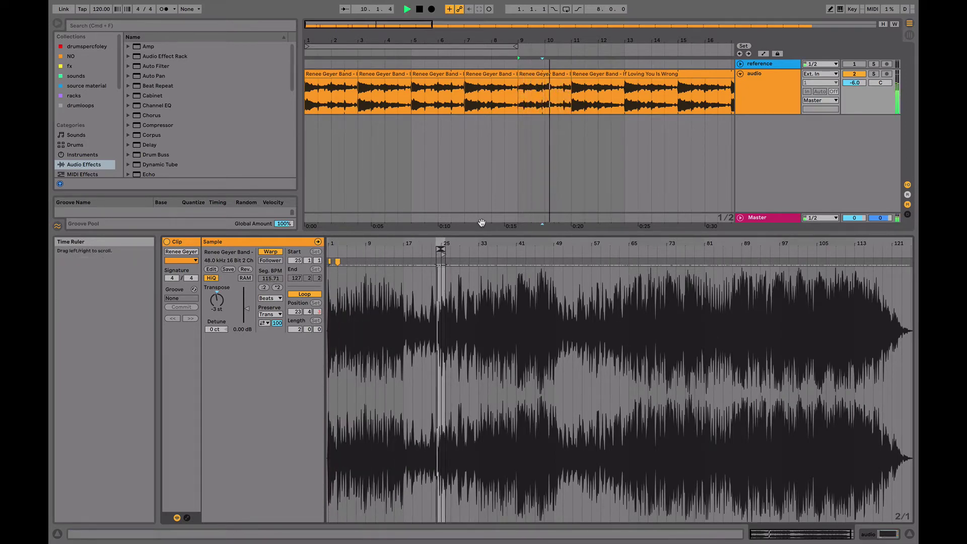
{"action": "left_click_drag", "start_coordinate": [443, 243], "coordinate": [455, 250]}
{"action": "key", "text": "space"}
{"action": "scroll", "coordinate": [473, 306], "scroll_direction": "left", "scroll_amount": 4}
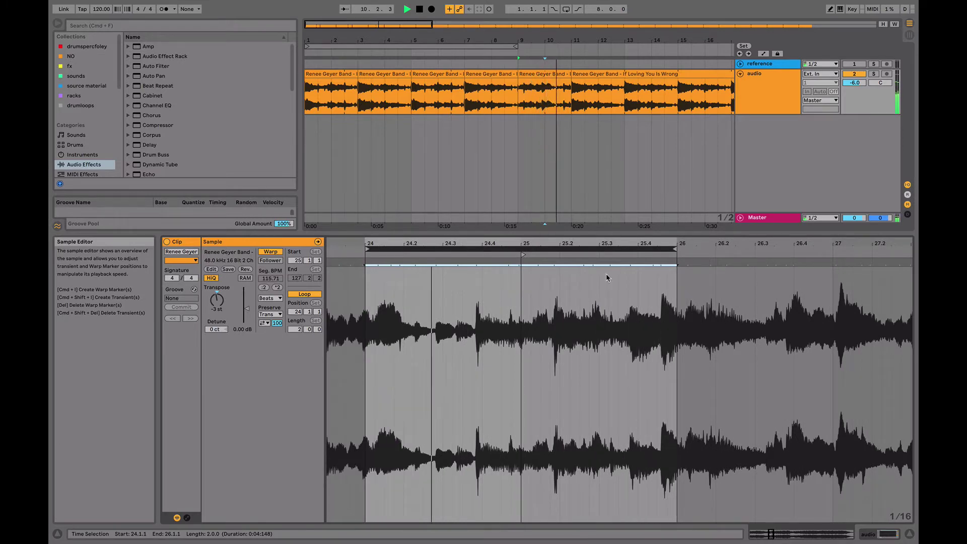
{"action": "key", "text": "space"}
{"action": "key", "text": "space"}
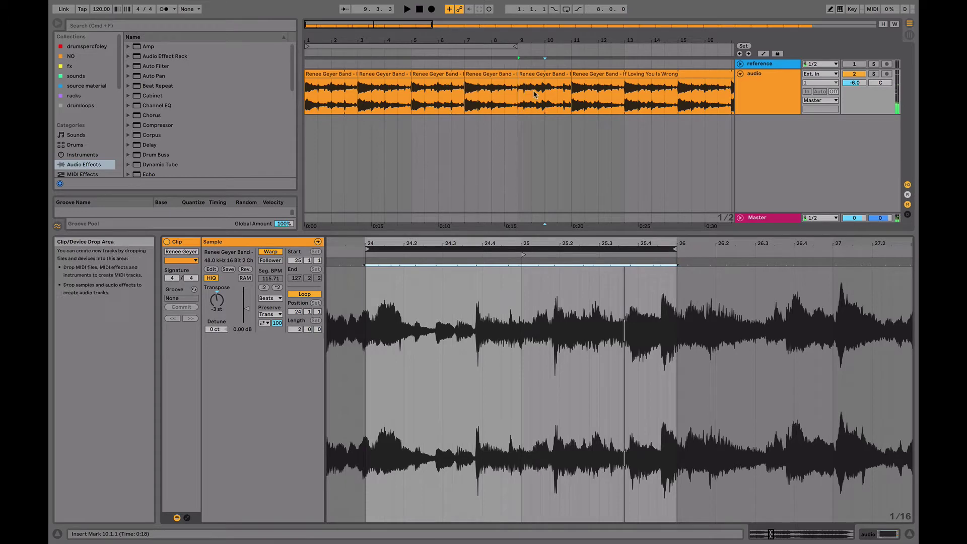
- Delete the bar 9 clip's warp marker at 3.1.1 and apply Warp From Here at its first marker
{"action": "left_click_drag", "start_coordinate": [370, 248], "coordinate": [371, 192]}
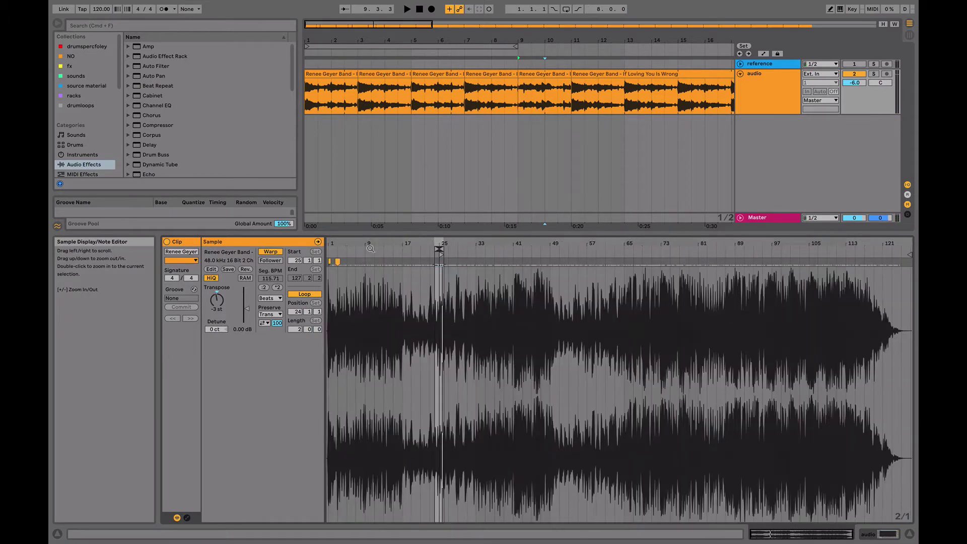
{"action": "right_click", "coordinate": [337, 263]}
{"action": "left_click", "coordinate": [346, 260]}
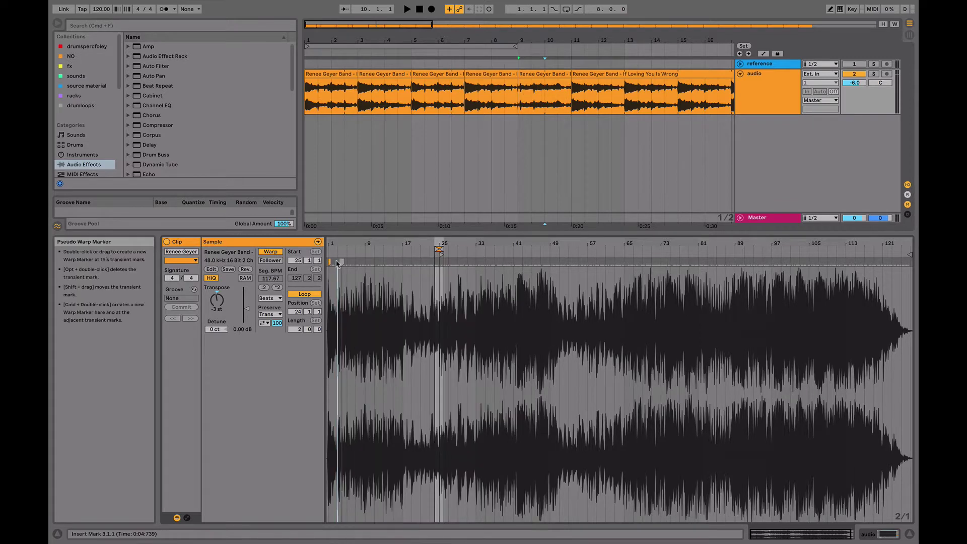
{"action": "right_click", "coordinate": [331, 261]}
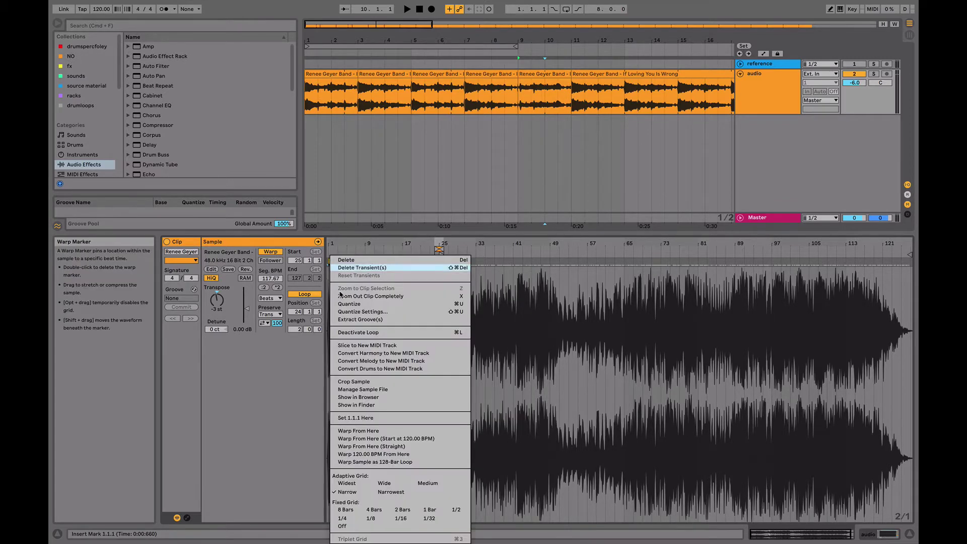
{"action": "left_click", "coordinate": [377, 433]}
{"action": "key", "text": "space"}
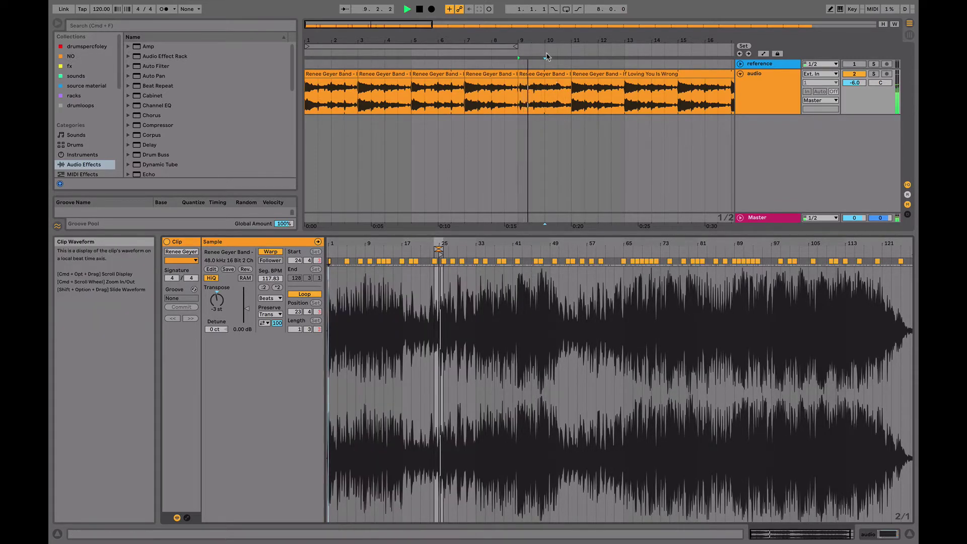
- Move the bar 9 clip's loop to start at 24.1.1 and set its length to 1 bar
{"action": "left_click_drag", "start_coordinate": [542, 41], "coordinate": [542, 52]}
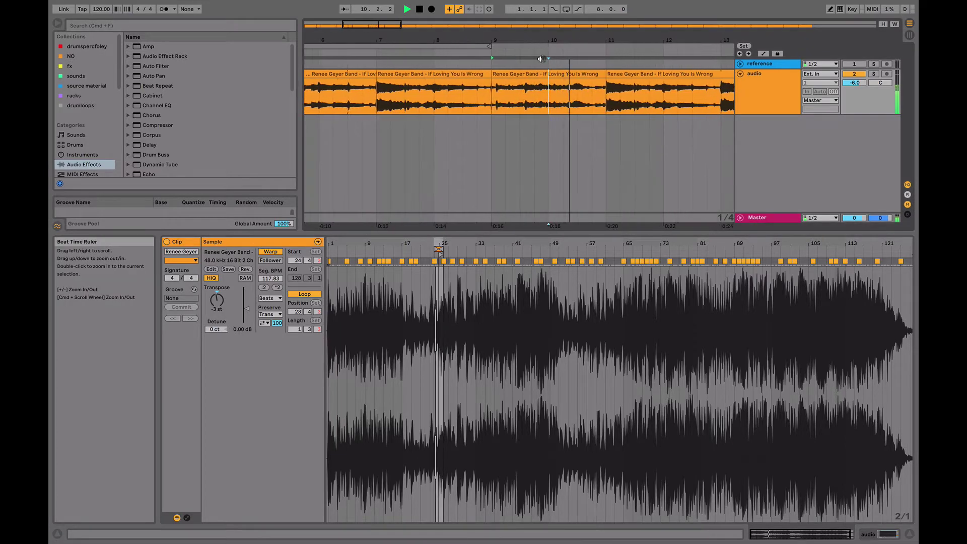
{"action": "left_click_drag", "start_coordinate": [438, 237], "coordinate": [459, 255]}
{"action": "key", "text": "space"}
{"action": "key", "text": "space"}
{"action": "scroll", "coordinate": [461, 307], "scroll_direction": "left", "scroll_amount": 4}
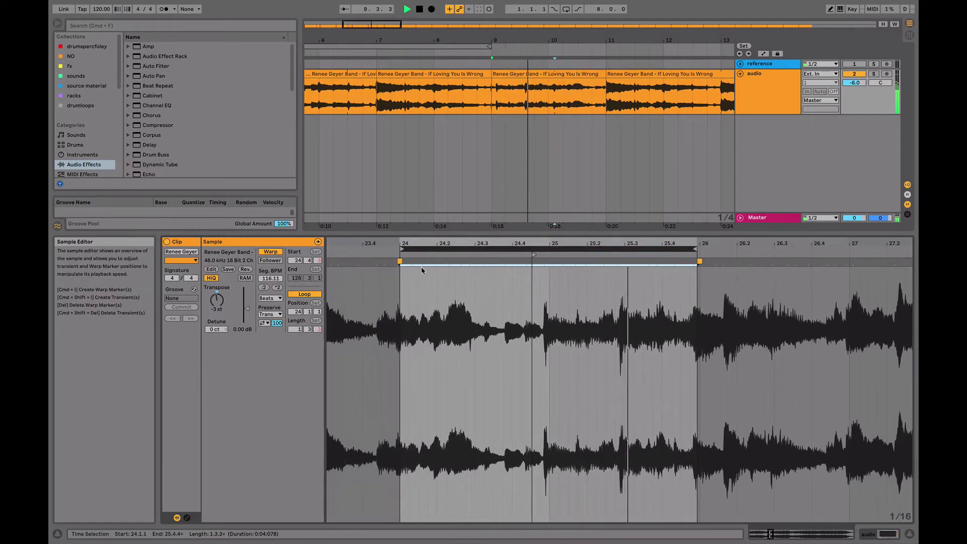
{"action": "left_click", "coordinate": [297, 329]}
{"action": "type", "text": "1"}
{"action": "key", "text": "Return"}
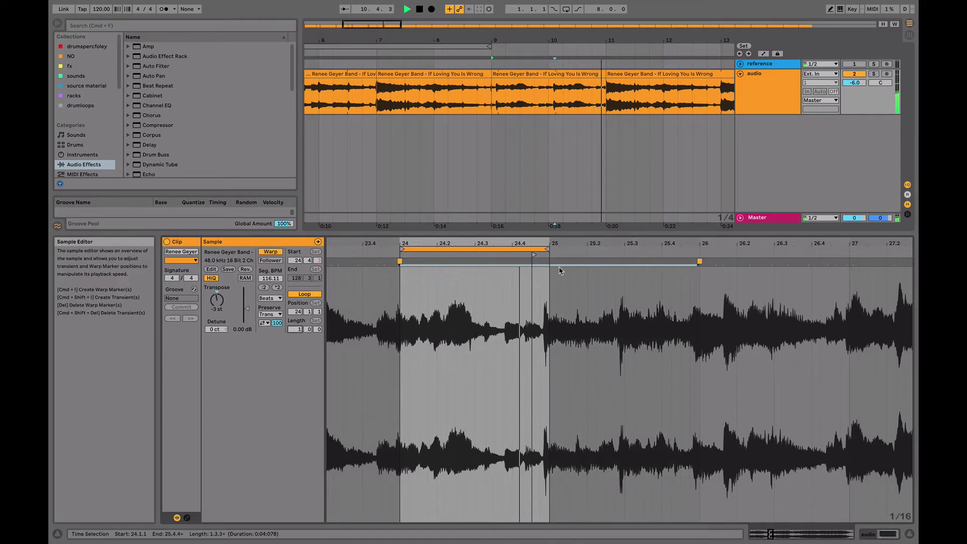
- Align the one-bar loop and the clip's start marker at 24.1.1 and play the clip
{"action": "mouse_move", "coordinate": [469, 249]}
{"action": "left_mouse_down"}
{"action": "mouse_move", "coordinate": [478, 249]}
{"action": "mouse_move", "coordinate": [455, 250]}
{"action": "left_mouse_up"}
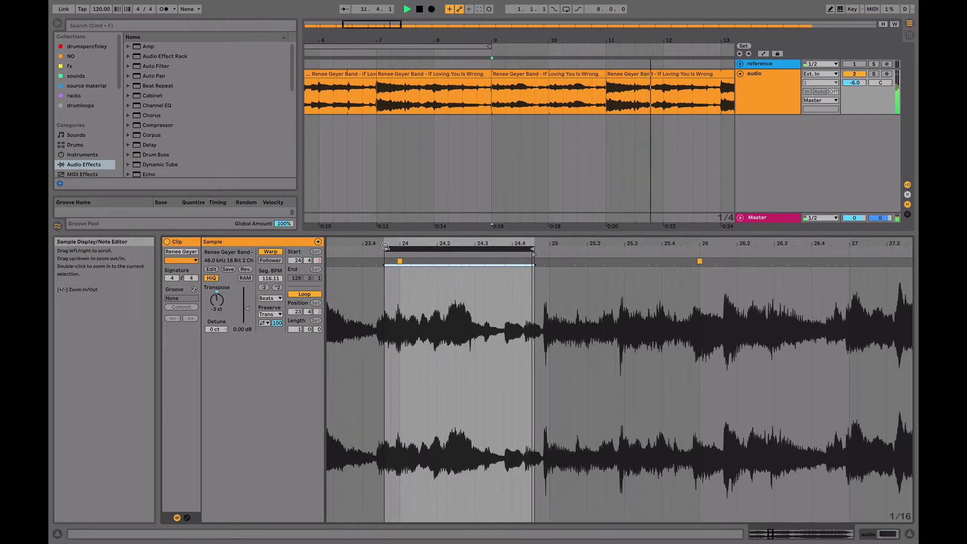
{"action": "left_click_drag", "start_coordinate": [393, 302], "coordinate": [393, 201]}
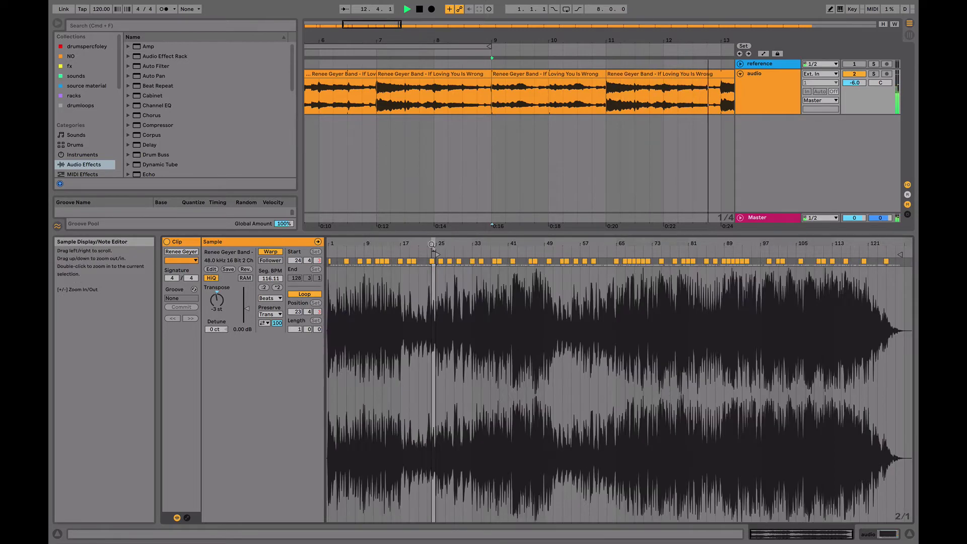
{"action": "left_click_drag", "start_coordinate": [333, 244], "coordinate": [453, 352]}
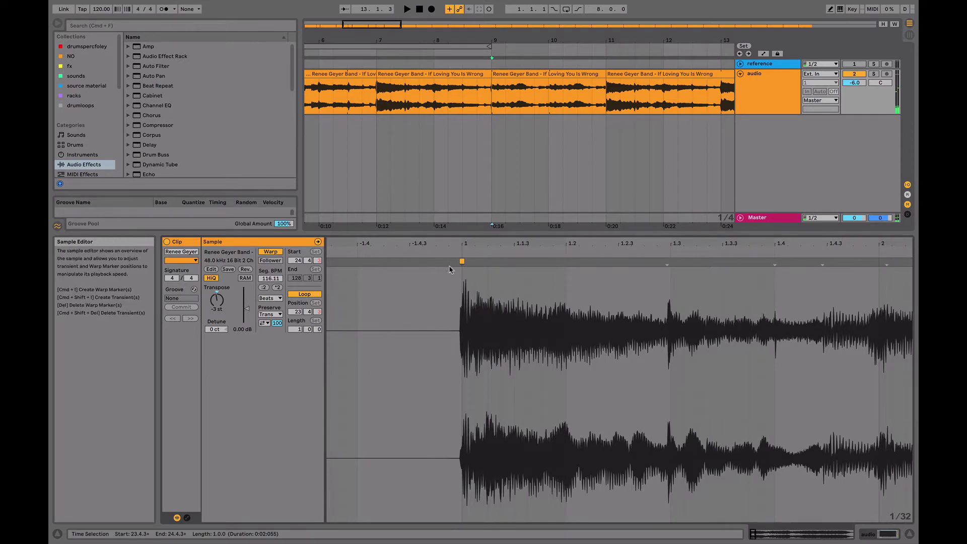
{"action": "left_click_drag", "start_coordinate": [472, 240], "coordinate": [335, 241]}
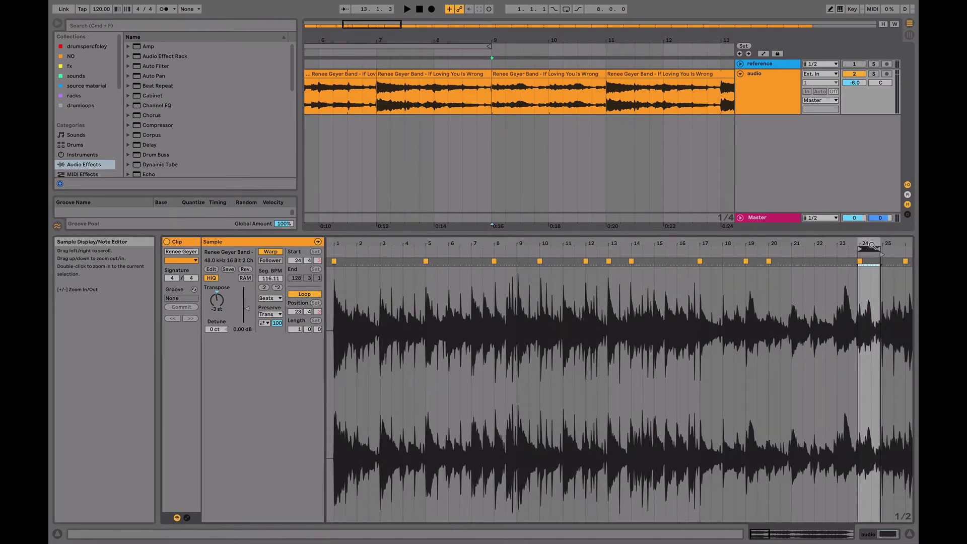
{"action": "left_click_drag", "start_coordinate": [872, 243], "coordinate": [580, 248]}
{"action": "double_click", "coordinate": [567, 245]}
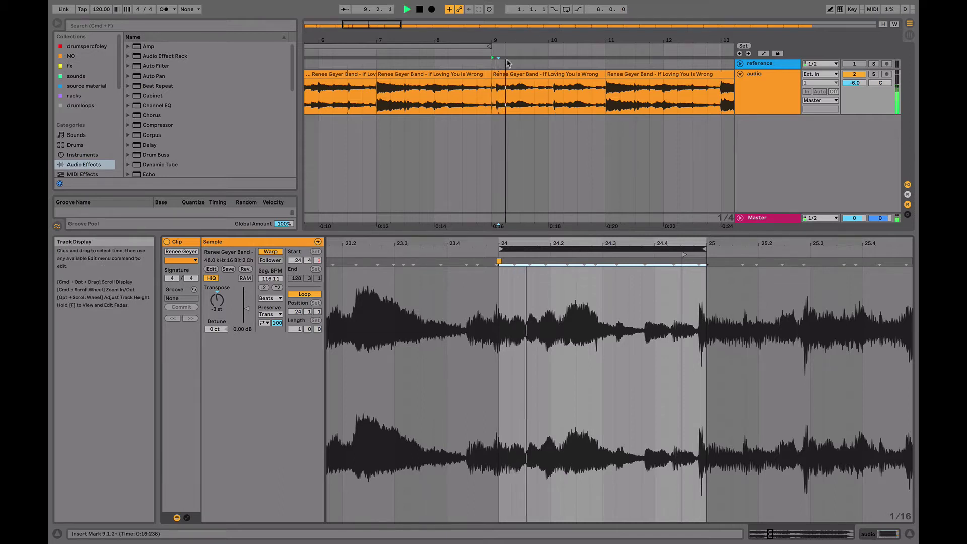
{"action": "mouse_move", "coordinate": [683, 252]}
{"action": "left_mouse_down"}
{"action": "mouse_move", "coordinate": [510, 255]}
{"action": "mouse_move", "coordinate": [503, 264]}
{"action": "left_mouse_up"}
{"action": "key", "text": "space"}
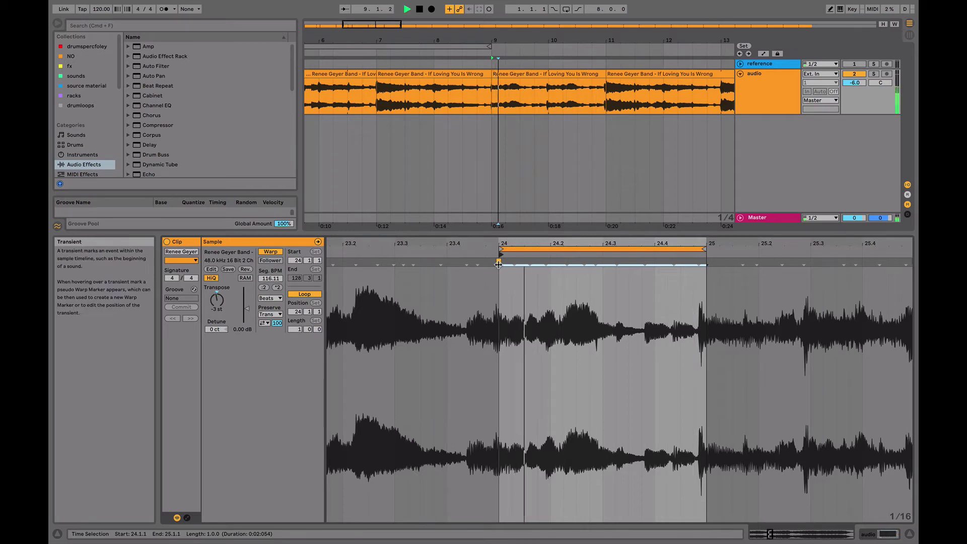
- Pin the transient near bar 25 to 25.1.1 with a warp marker and play the loop at two bars long
{"action": "left_click", "coordinate": [698, 263]}
{"action": "left_click_drag", "start_coordinate": [698, 263], "coordinate": [706, 262]}
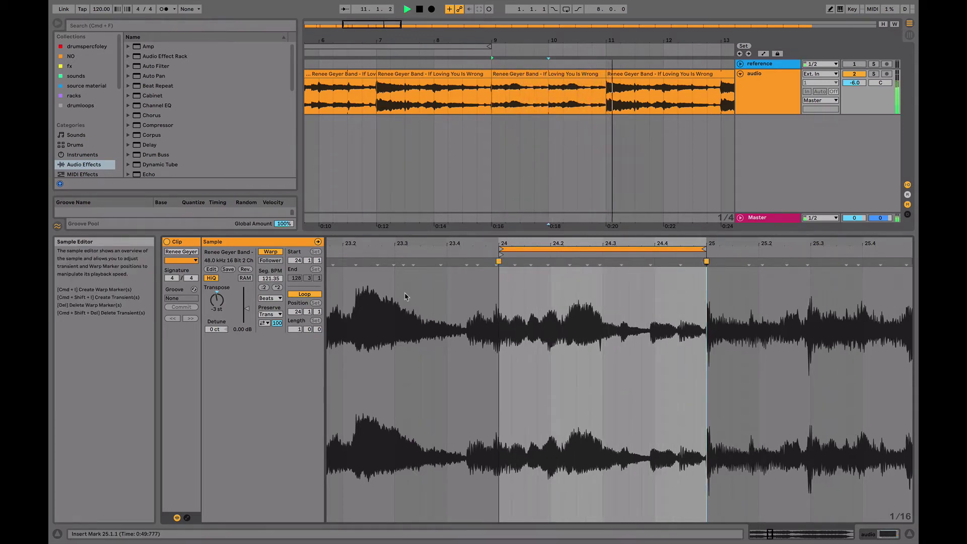
{"action": "key", "text": "Return"}
{"action": "key", "text": "space"}
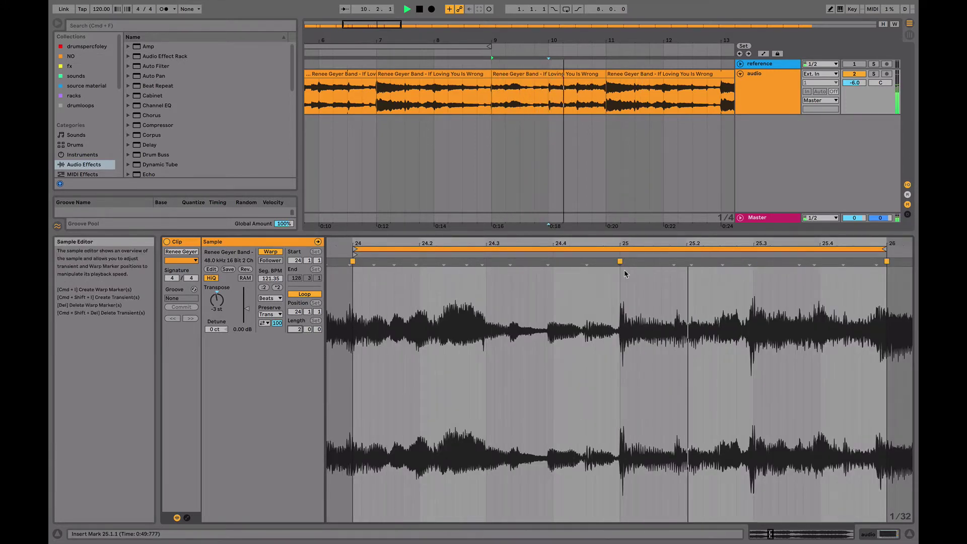
- Split the bar 9 clip at 10.1.1 and swap its two one-bar halves, using a new audio track as holding space
{"action": "left_click", "coordinate": [547, 107]}
{"action": "key", "text": "super+e"}
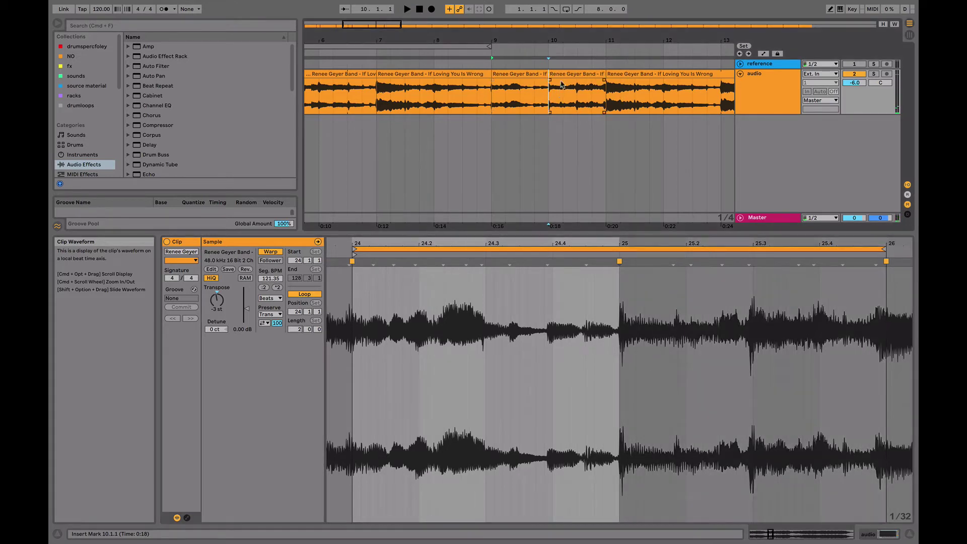
{"action": "left_click_drag", "start_coordinate": [536, 93], "coordinate": [588, 137]}
{"action": "left_click_drag", "start_coordinate": [575, 75], "coordinate": [518, 83]}
{"action": "key", "text": "space"}
{"action": "left_click_drag", "start_coordinate": [589, 121], "coordinate": [587, 83]}
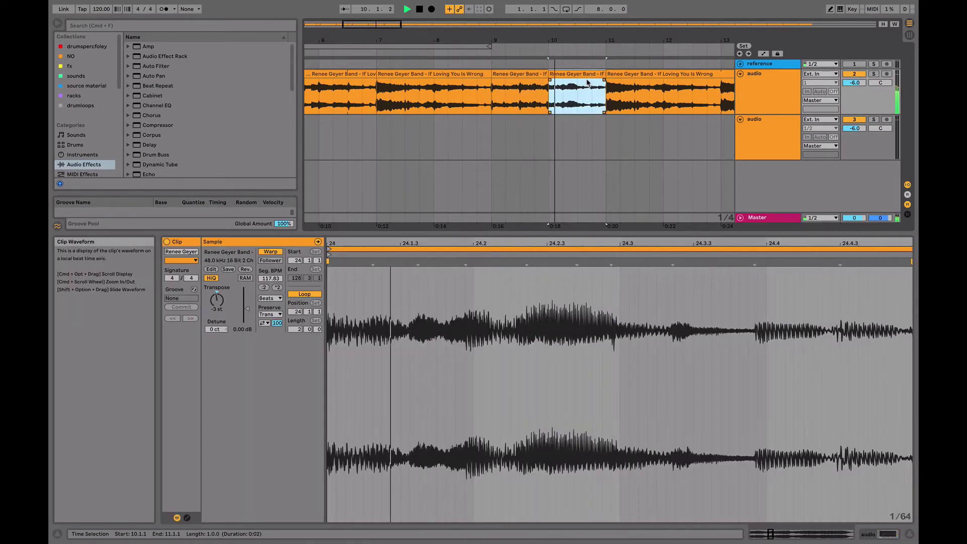
- Open and play the one-bar clip at bar 9
{"action": "key", "text": "space"}
{"action": "double_click", "coordinate": [532, 74]}
{"action": "key", "text": "space"}
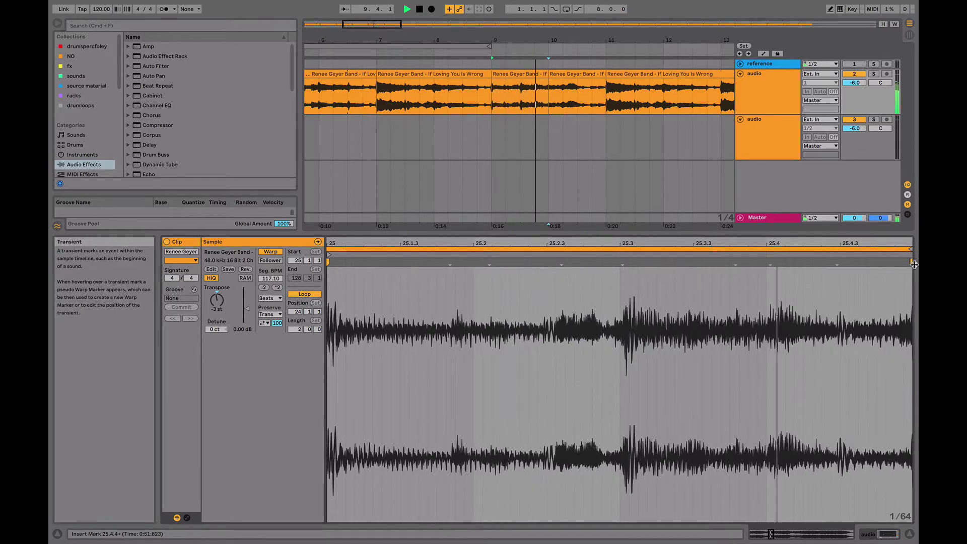
{"action": "key", "text": "space"}
- Loop the arrangement over the two one-bar clips from 9.1.1 for 2 bars and play from the bar 10 clip
{"action": "left_click", "coordinate": [597, 83]}
{"action": "left_click", "coordinate": [528, 74], "text": "shift"}
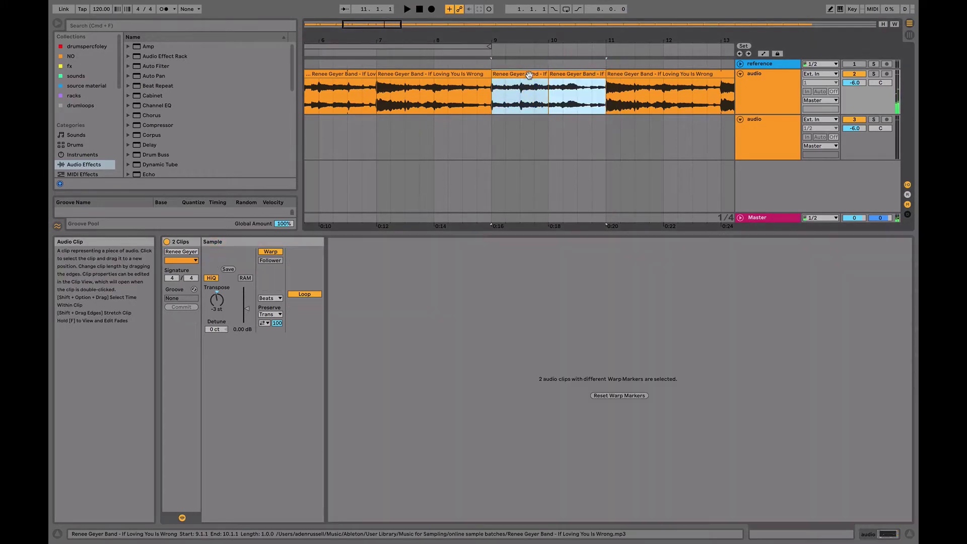
{"action": "left_click_drag", "start_coordinate": [565, 38], "coordinate": [580, 17]}
{"action": "left_click", "coordinate": [585, 75]}
{"action": "key", "text": "space"}
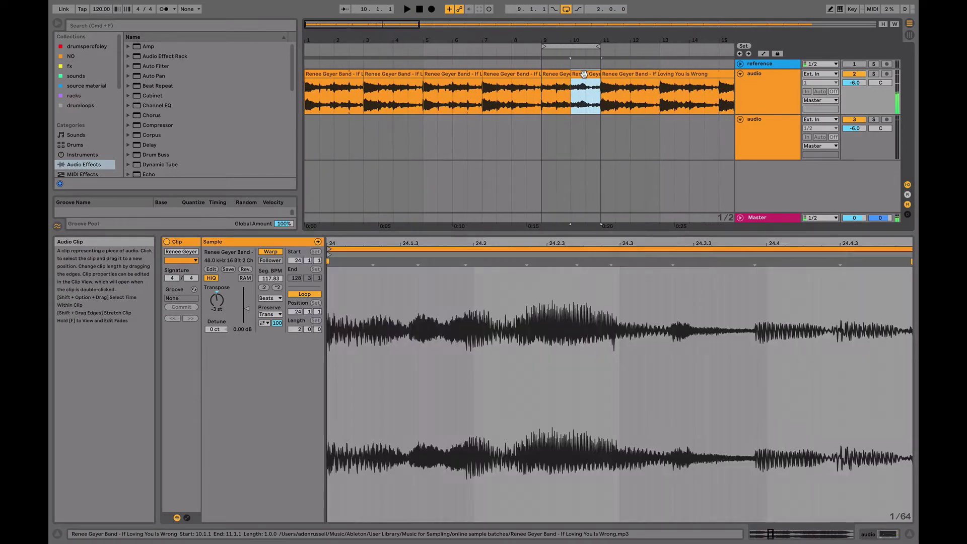
{"action": "key", "text": "space"}
- Play the arrangement from bar 1 and move the one-bar clip at bar 10 onto bar 8
{"action": "left_click", "coordinate": [343, 73]}
{"action": "key", "text": "space"}
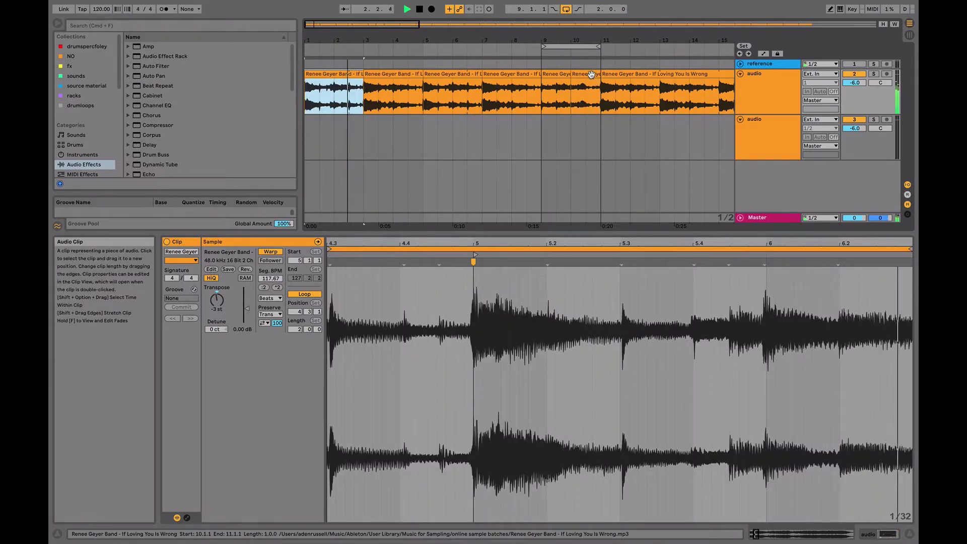
{"action": "left_click_drag", "start_coordinate": [591, 74], "coordinate": [526, 76]}
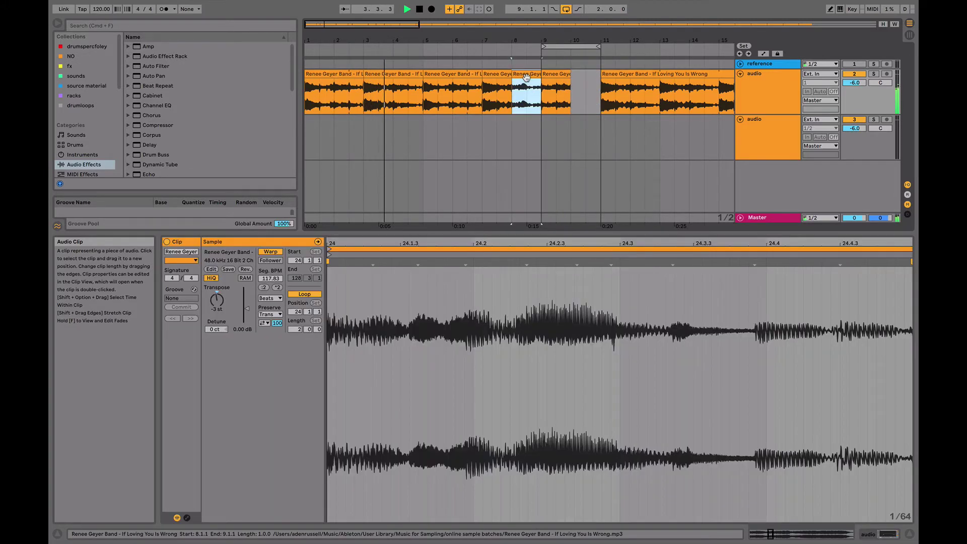
- Add an Auto Filter to the sample track after EQ Eight and set its low-pass frequency to 5.74 kHz
{"action": "double_click", "coordinate": [765, 94]}
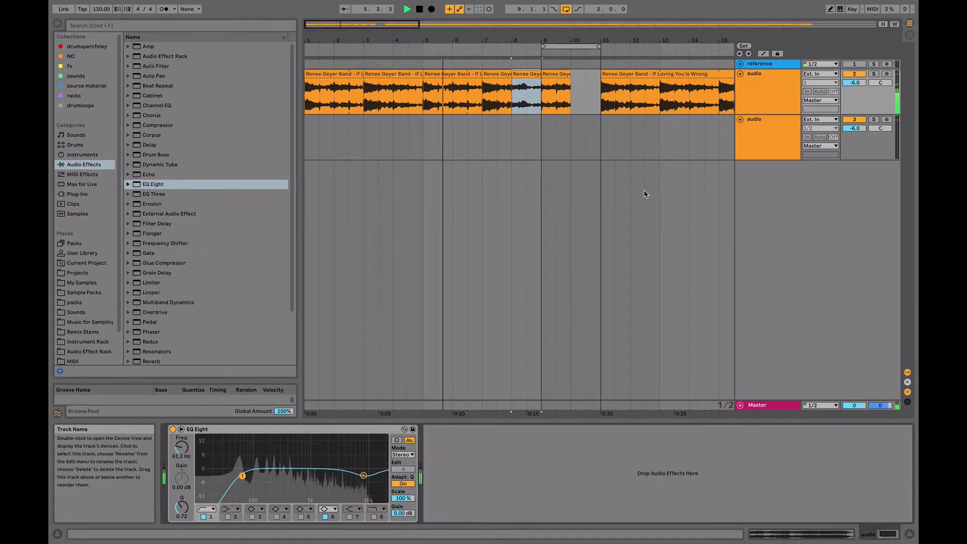
{"action": "double_click", "coordinate": [161, 67]}
{"action": "left_click_drag", "start_coordinate": [512, 471], "coordinate": [537, 479]}
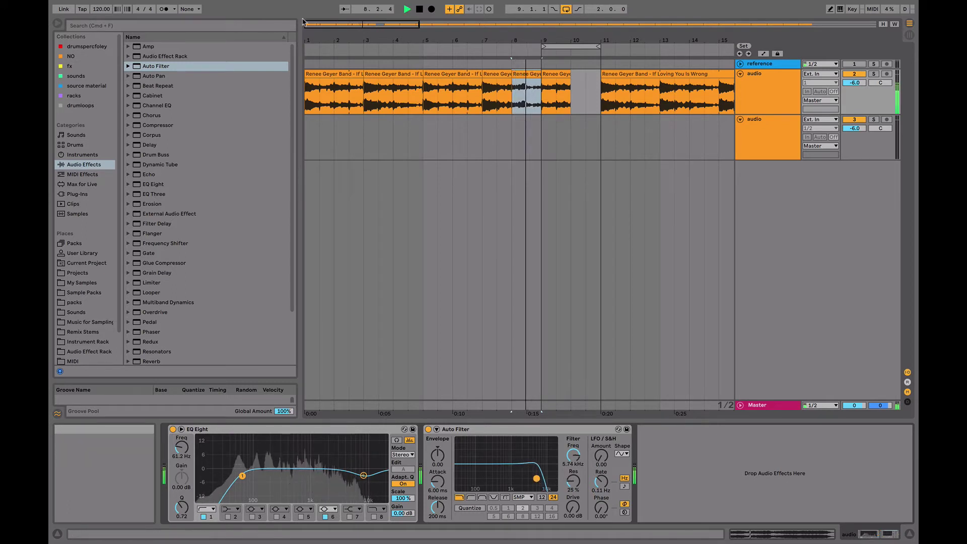
- Set the arrangement loop over the sample clips from 1.1.1 for 8 bars and play it from the start
{"action": "left_click", "coordinate": [339, 75]}
{"action": "key", "text": "space"}
{"action": "key", "text": "space"}
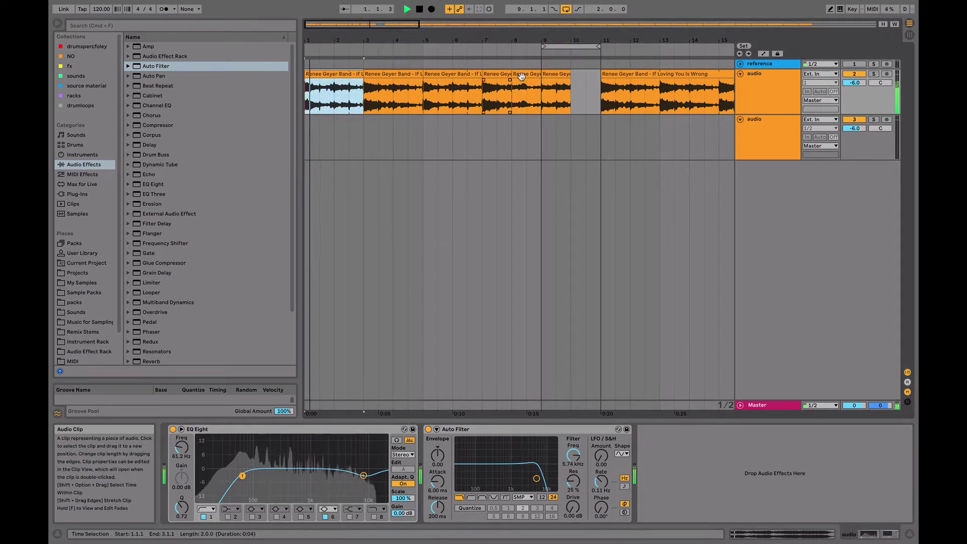
{"action": "left_click", "coordinate": [518, 80], "text": "shift"}
{"action": "key", "text": "super+l"}
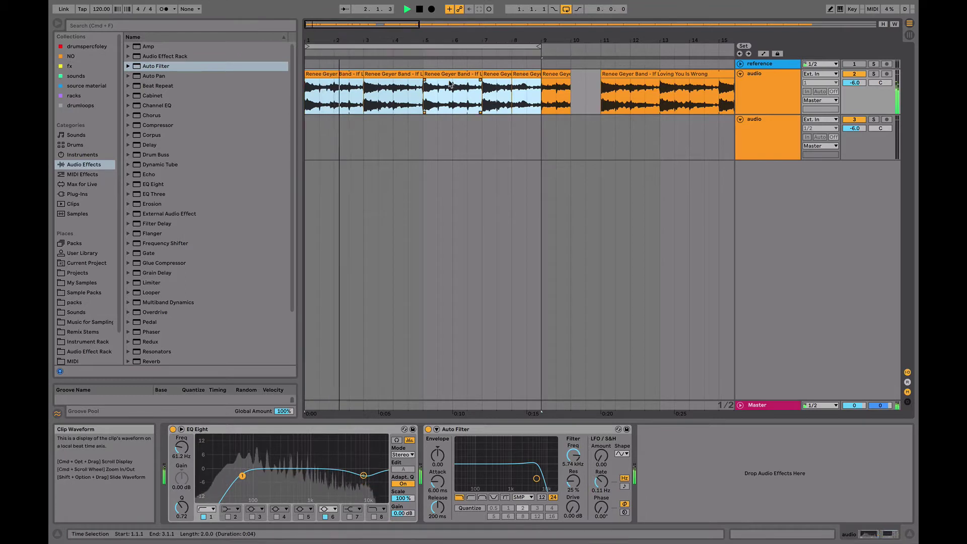
{"action": "key", "text": "space"}
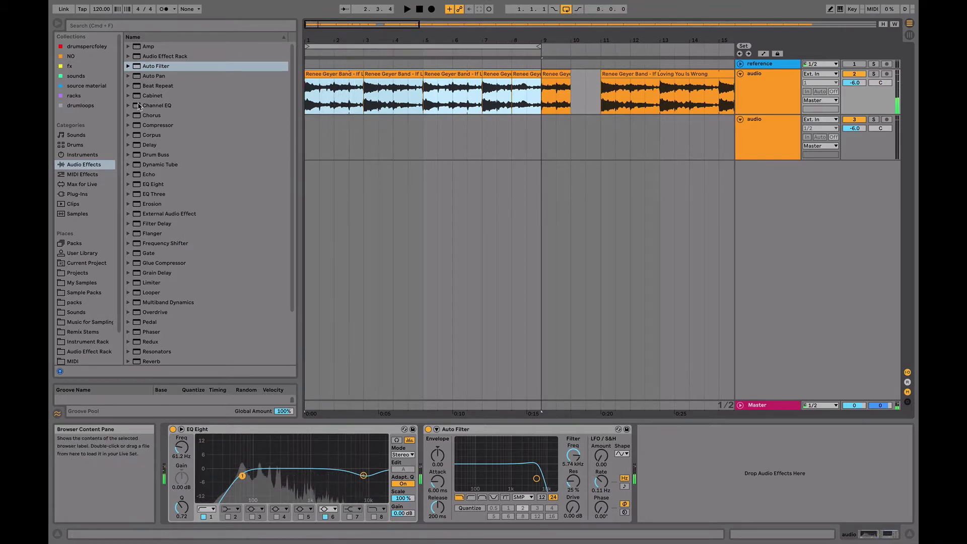
- Browse the drumspercfoley collection for drum samples
{"action": "left_click", "coordinate": [87, 48]}
{"action": "scroll", "coordinate": [168, 116], "scroll_direction": "down", "scroll_amount": 15}
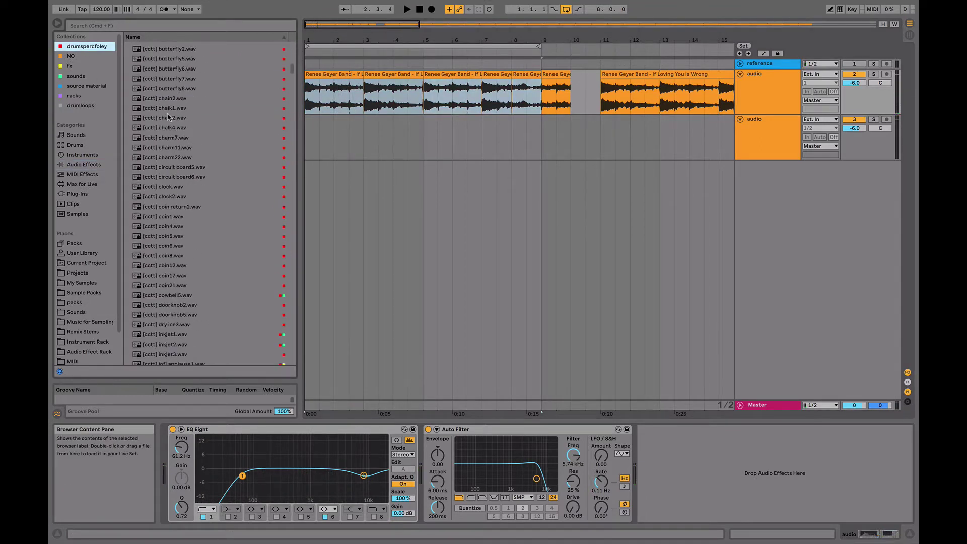
{"action": "scroll", "coordinate": [168, 117], "scroll_direction": "down", "scroll_amount": 4}
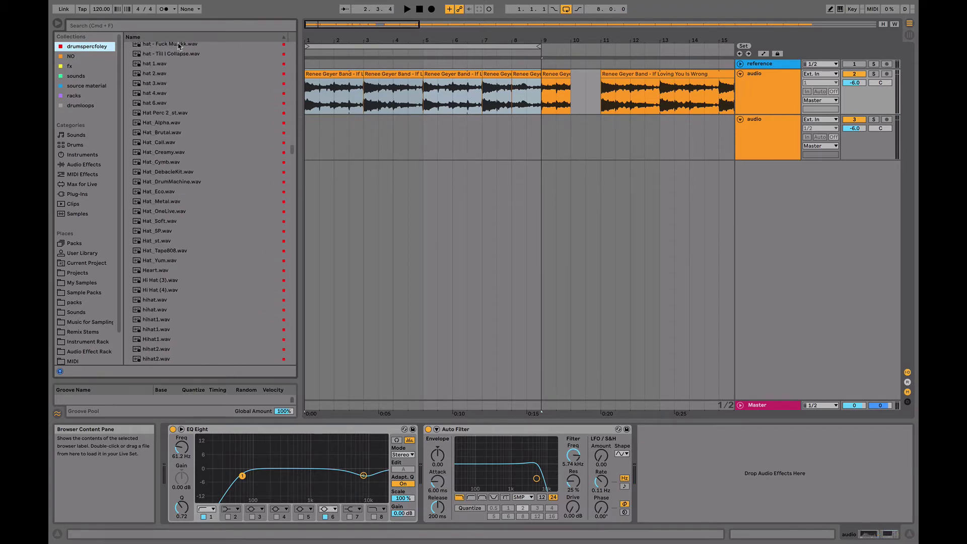
{"action": "scroll", "coordinate": [100, 307], "scroll_direction": "down", "scroll_amount": 2}
- Browse the packs folder and preview the synth loops in the SM White Label - Classic Chicago House pack
{"action": "left_click", "coordinate": [75, 271]}
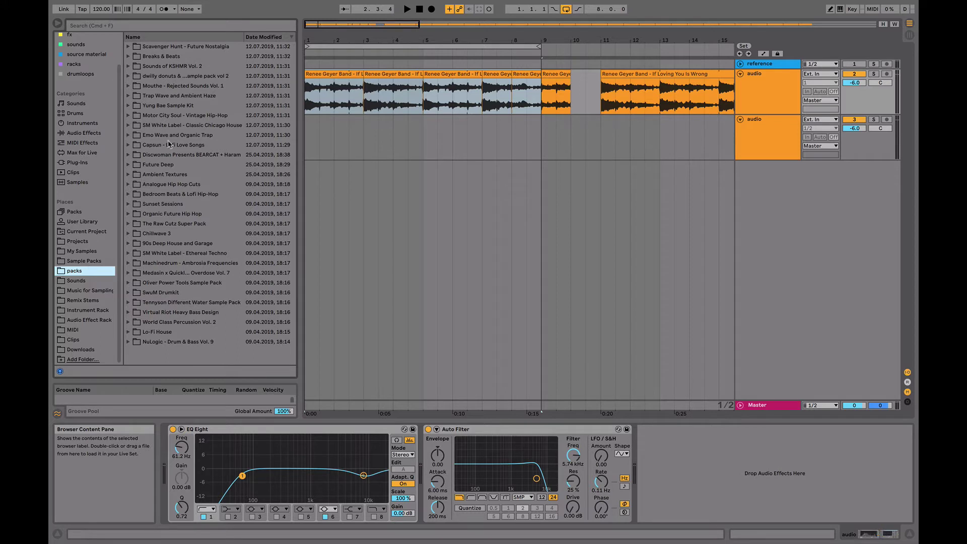
{"action": "left_click", "coordinate": [195, 126]}
{"action": "key", "text": "Right"}
{"action": "key", "text": "Down"}
{"action": "key", "text": "Right"}
{"action": "key", "text": "Down"}
{"action": "key", "text": "Down"}
{"action": "key", "text": "Right"}
{"action": "key", "text": "Down"}
{"action": "key", "text": "Right"}
{"action": "key", "text": "Down"}
{"action": "key", "text": "Up"}
{"action": "key", "text": "Left"}
{"action": "key", "text": "Left"}
{"action": "key", "text": "Left"}
{"action": "key", "text": "Up"}
{"action": "key", "text": "Right"}
{"action": "key", "text": "Down"}
{"action": "key", "text": "Down"}
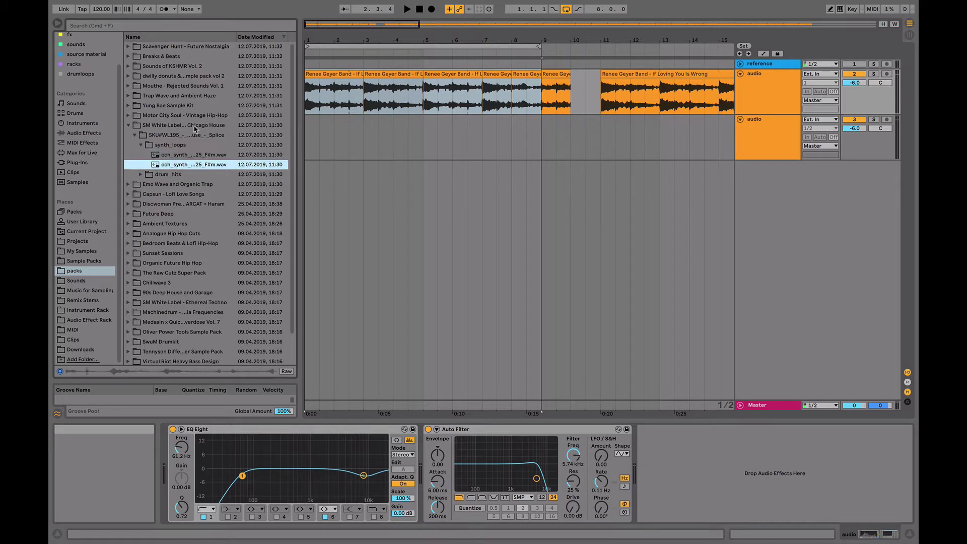
- Search the packs folder for "loop" and preview the hat loop in the Lo-Fi House pack
{"action": "left_click", "coordinate": [242, 26]}
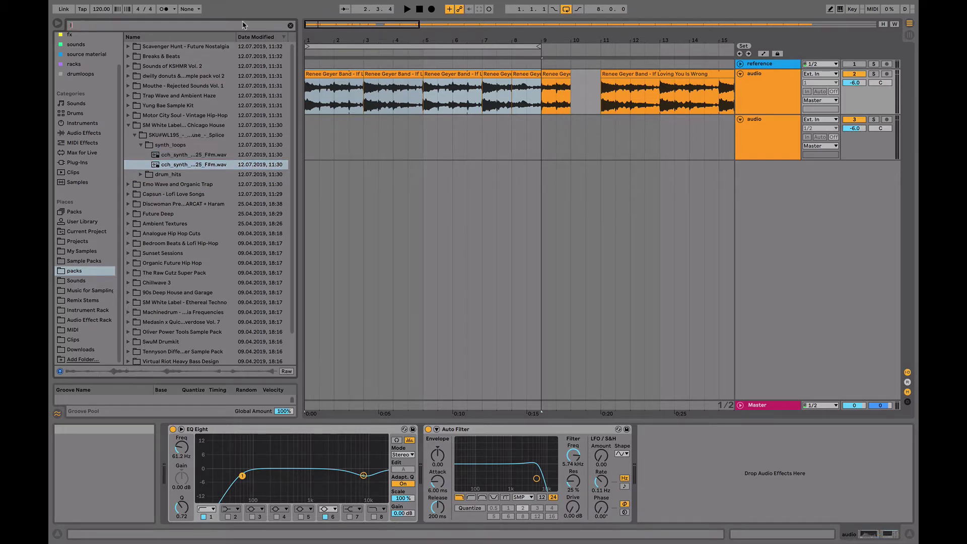
{"action": "type", "text": "loop"}
{"action": "left_click", "coordinate": [174, 233]}
{"action": "key", "text": "Right"}
{"action": "key", "text": "Down"}
{"action": "key", "text": "Right"}
{"action": "key", "text": "Down"}
{"action": "key", "text": "Right"}
{"action": "key", "text": "Down"}
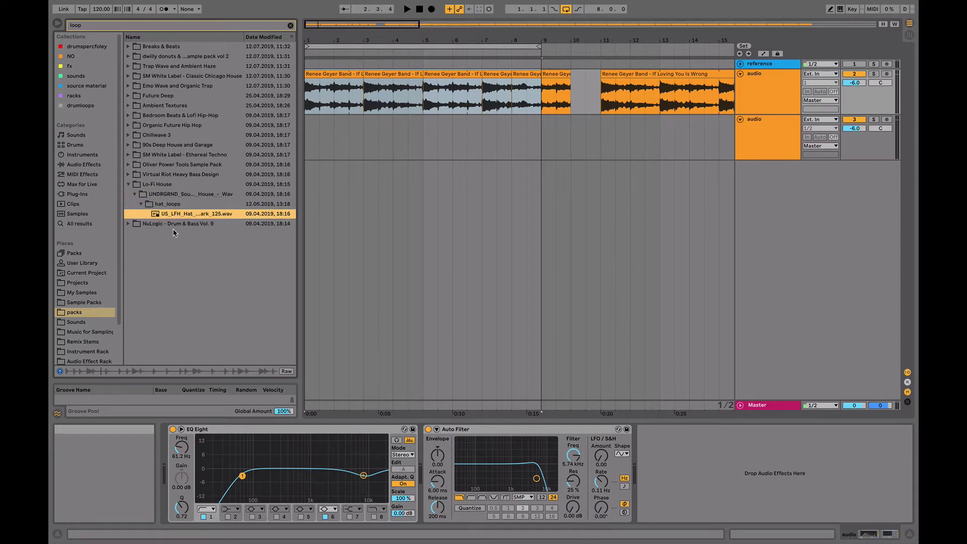
- Preview the two 124 BPM top drum loops in the 90s Deep House and Garage pack
{"action": "left_click", "coordinate": [176, 151]}
{"action": "key", "text": "Right"}
{"action": "key", "text": "Up"}
{"action": "key", "text": "Right"}
{"action": "key", "text": "Down"}
{"action": "key", "text": "Right"}
{"action": "key", "text": "Down"}
{"action": "key", "text": "Right"}
{"action": "key", "text": "Down"}
{"action": "key", "text": "Right"}
{"action": "key", "text": "Down"}
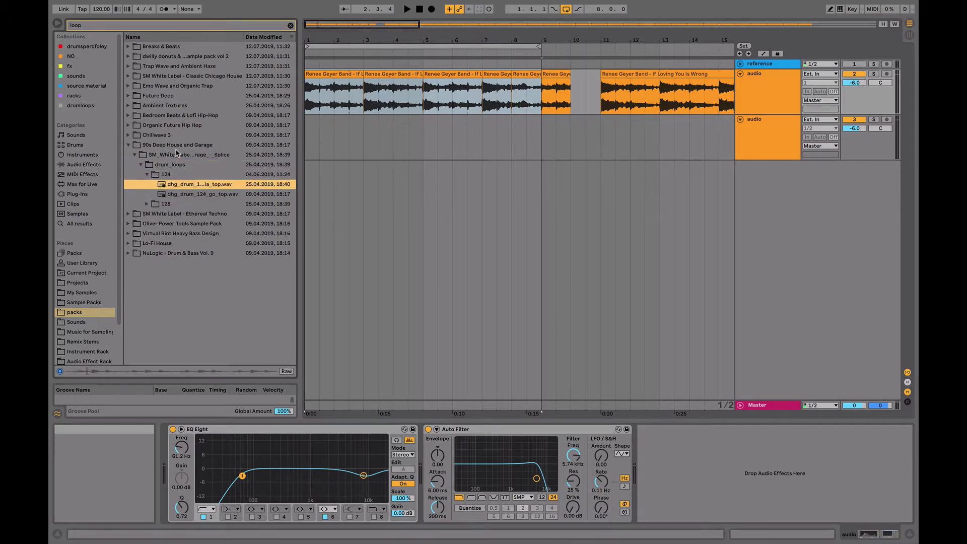
{"action": "key", "text": "Down"}
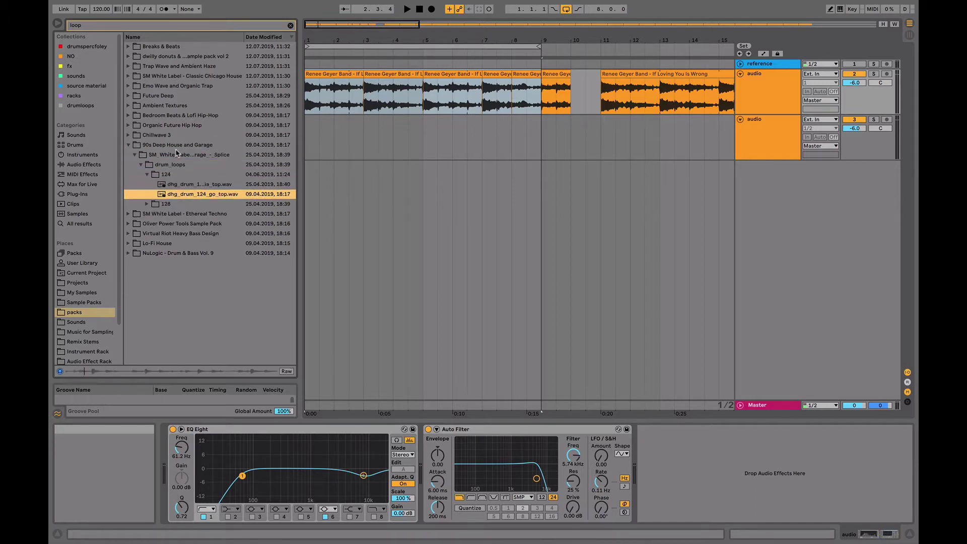
- Place the dhg_drum_124_musaphia_top loop at bar 1 on the empty audio track and play it with the sample
{"action": "left_click", "coordinate": [197, 186]}
{"action": "left_click_drag", "start_coordinate": [306, 150], "coordinate": [309, 147]}
{"action": "key", "text": "space"}
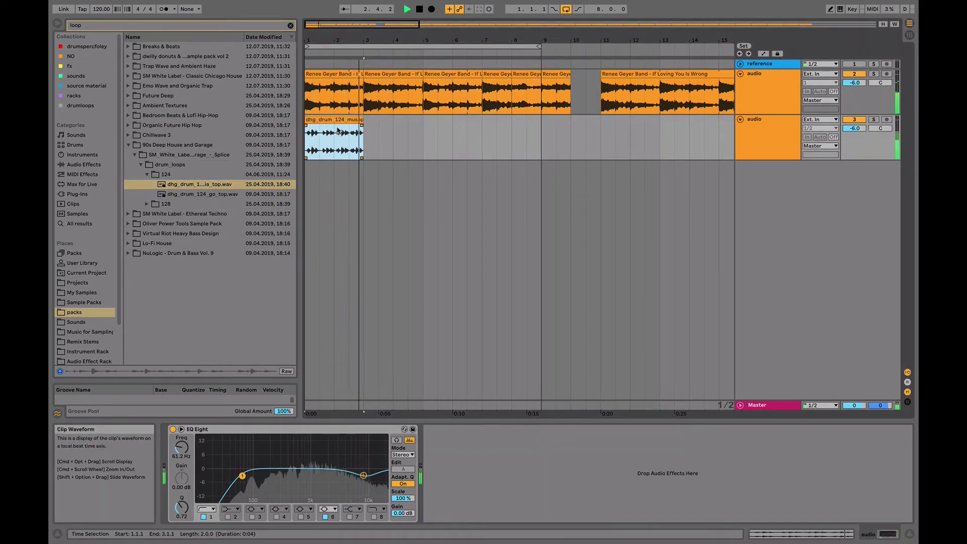
- Duplicate the drum loop three times to fill bars 1 to 8 and set its track volume to -3.4 dB
{"action": "key", "text": "super+d"}
{"action": "key", "text": "super+d"}
{"action": "key", "text": "super+d"}
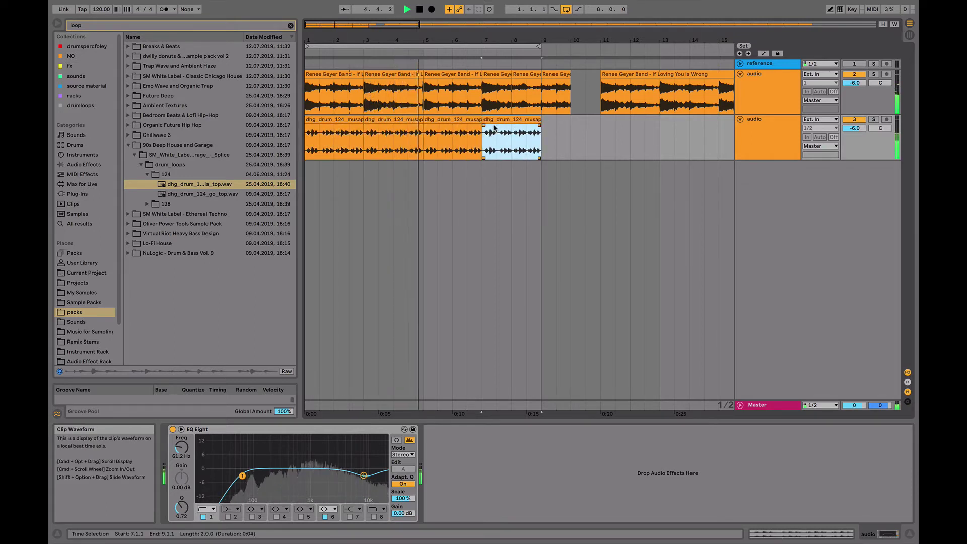
{"action": "left_click_drag", "start_coordinate": [855, 128], "coordinate": [854, 122]}
{"action": "key", "text": "space"}
- Search the packs folder for "clap" and preview US_LFH_Clap_2.wav in the Lo-Fi House claps folder
{"action": "left_click", "coordinate": [290, 26]}
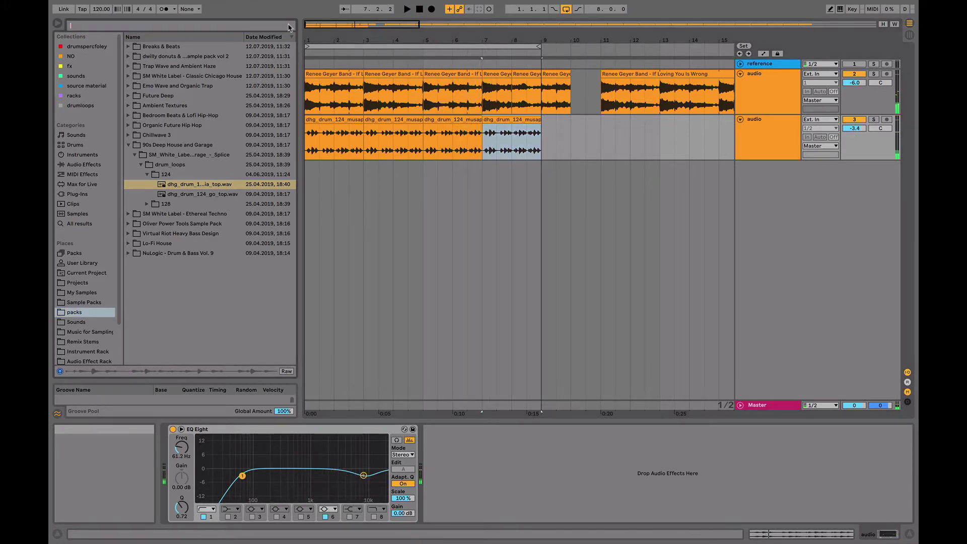
{"action": "left_click", "coordinate": [288, 25]}
{"action": "type", "text": "clap"}
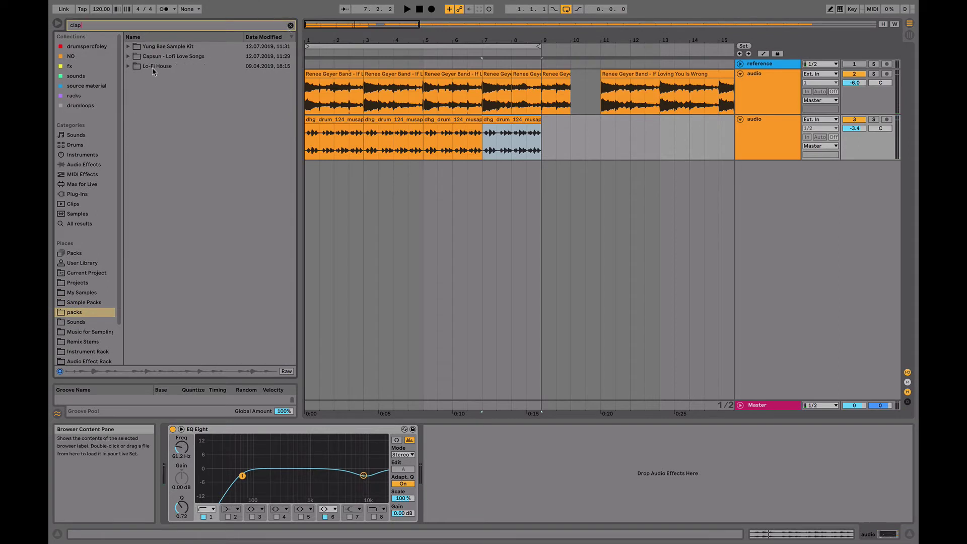
{"action": "left_click", "coordinate": [129, 67]}
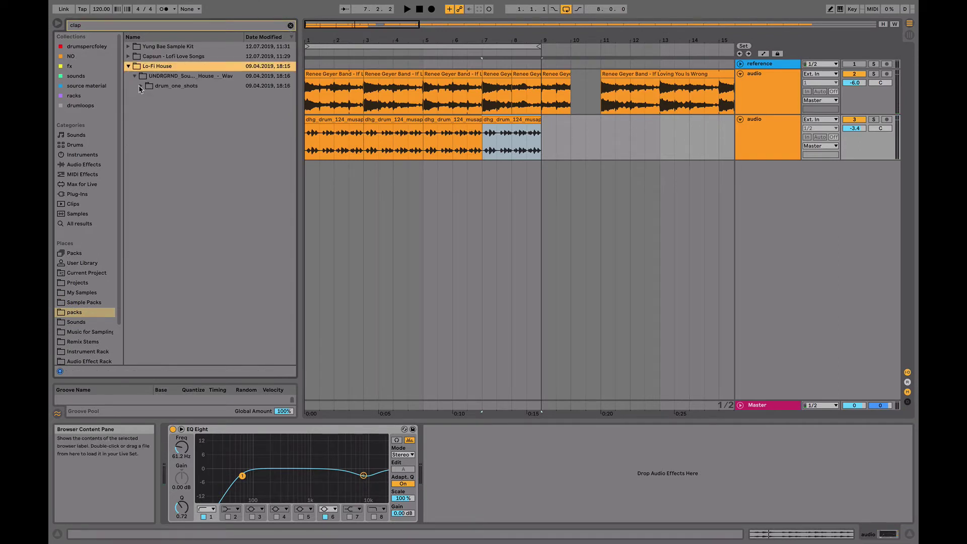
{"action": "left_click", "coordinate": [141, 86]}
{"action": "left_click", "coordinate": [147, 96]}
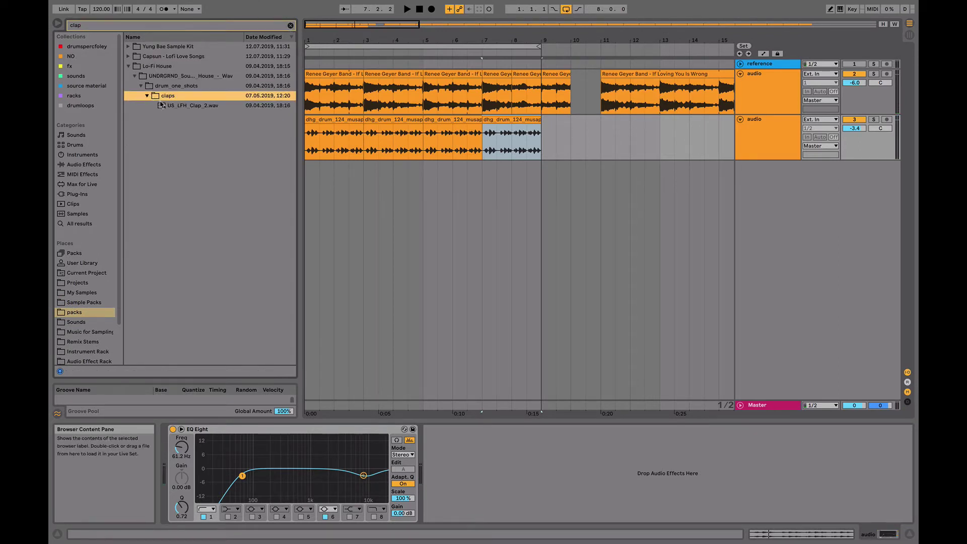
{"action": "left_click", "coordinate": [168, 105]}
- Place US_LFH_Clap_2.wav at 1.2.1 on a new audio track beneath the drum loop
{"action": "left_click_drag", "start_coordinate": [309, 40], "coordinate": [309, 65]}
{"action": "left_click", "coordinate": [195, 108]}
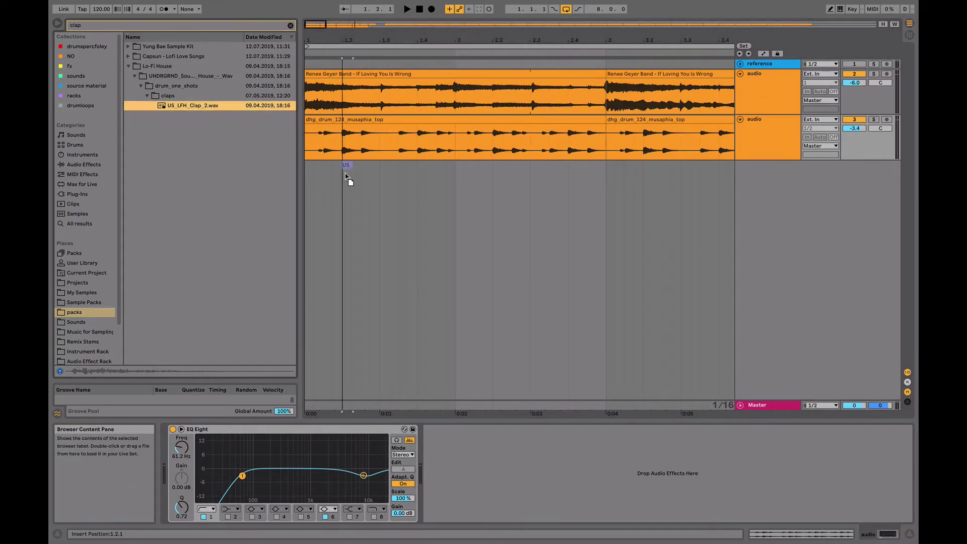
{"action": "left_click_drag", "start_coordinate": [342, 173], "coordinate": [279, 174]}
{"action": "key", "text": "space"}
- Duplicate the clap every two beats through bar 8 and delete the extra claps after 9.1.1
{"action": "key", "text": "super+d"}
{"action": "key", "text": "super+d"}
{"action": "key", "text": "super+d"}
{"action": "key", "text": "super+d"}
{"action": "key", "text": "super+d"}
{"action": "key", "text": "super+d"}
{"action": "key", "text": "super+d"}
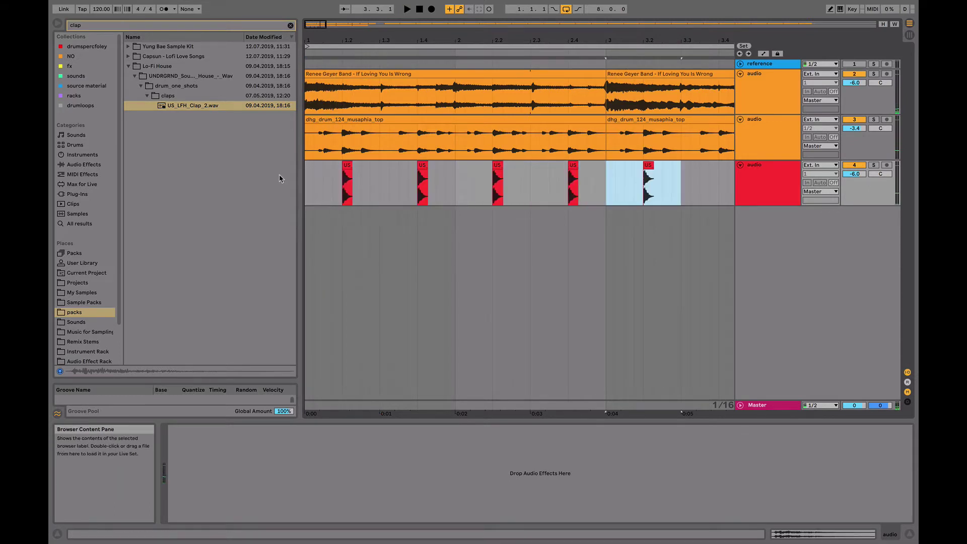
{"action": "key", "text": "super+d"}
{"action": "key", "text": "super+d"}
{"action": "key", "text": "super+d"}
{"action": "key", "text": "super+d"}
{"action": "key", "text": "super+d"}
{"action": "key", "text": "super+d"}
{"action": "key", "text": "super+d"}
{"action": "key", "text": "super+d"}
{"action": "key", "text": "super+d"}
{"action": "key", "text": "super+d"}
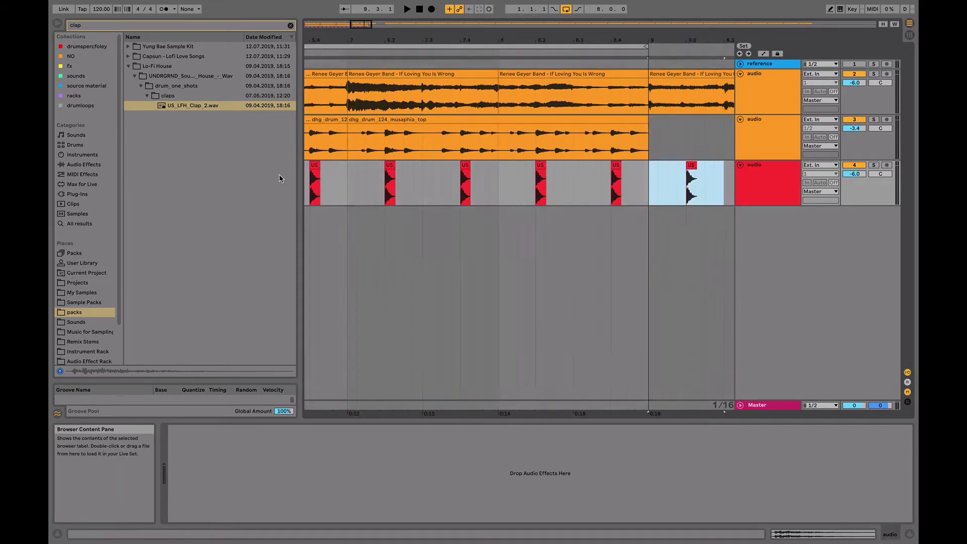
{"action": "left_click_drag", "start_coordinate": [498, 184], "coordinate": [644, 192]}
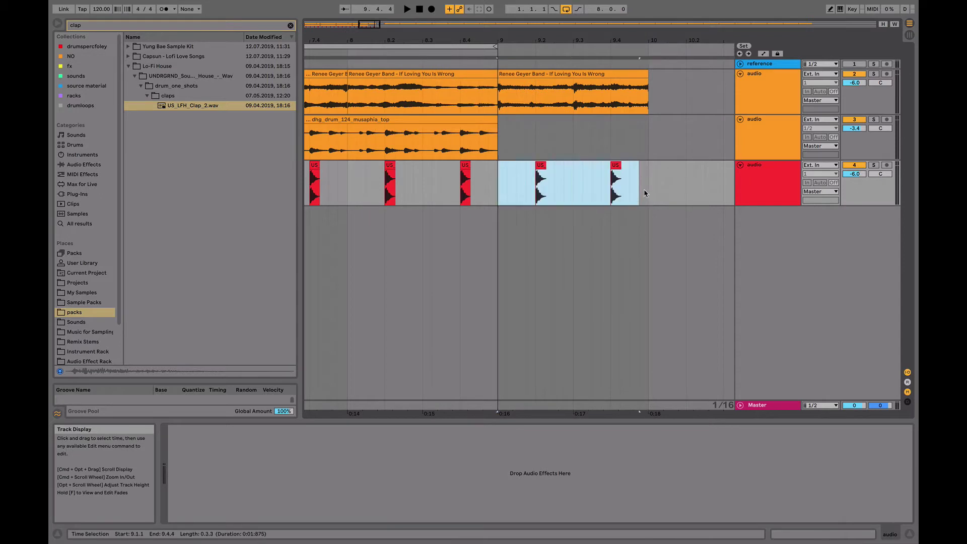
- Play the arrangement from bar 1 and solo the drum loop track
{"action": "left_click_drag", "start_coordinate": [537, 39], "coordinate": [355, 37]}
{"action": "left_click", "coordinate": [307, 77]}
{"action": "key", "text": "space"}
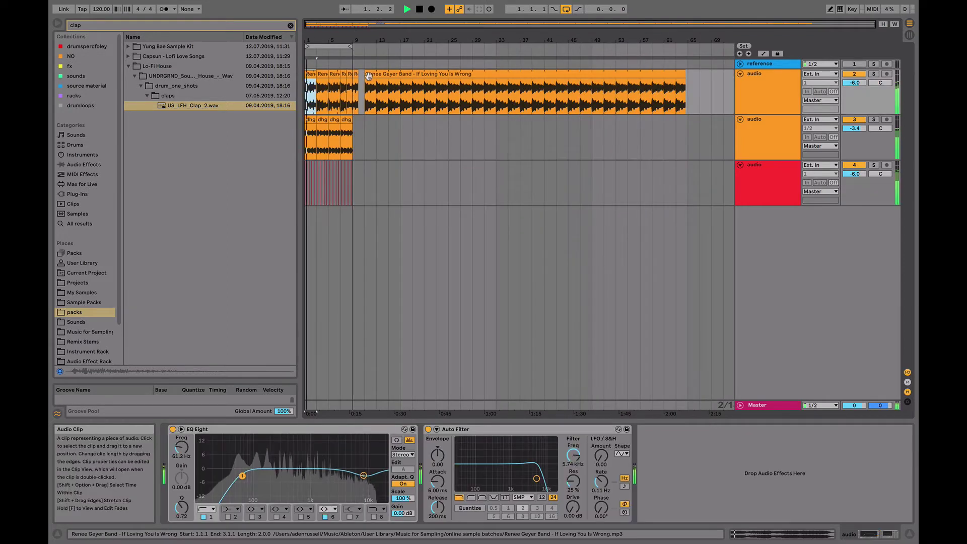
{"action": "left_click", "coordinate": [873, 119]}
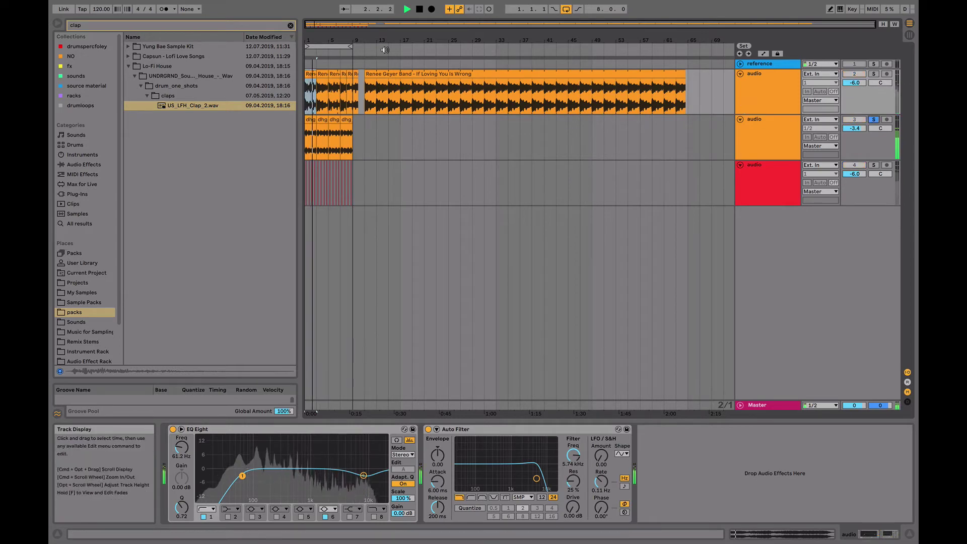
- Deactivate the first drum loop's section from 1.2.1 to 1.2.3 and play the loop from bar 1
{"action": "left_click_drag", "start_coordinate": [319, 40], "coordinate": [328, 151]}
{"action": "key", "text": "space"}
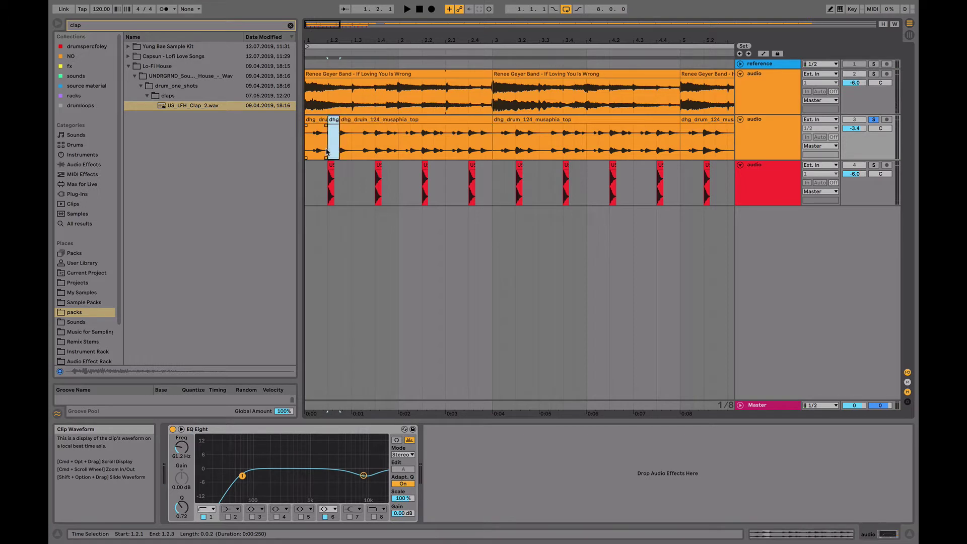
{"action": "left_click", "coordinate": [316, 120]}
{"action": "key", "text": "space"}
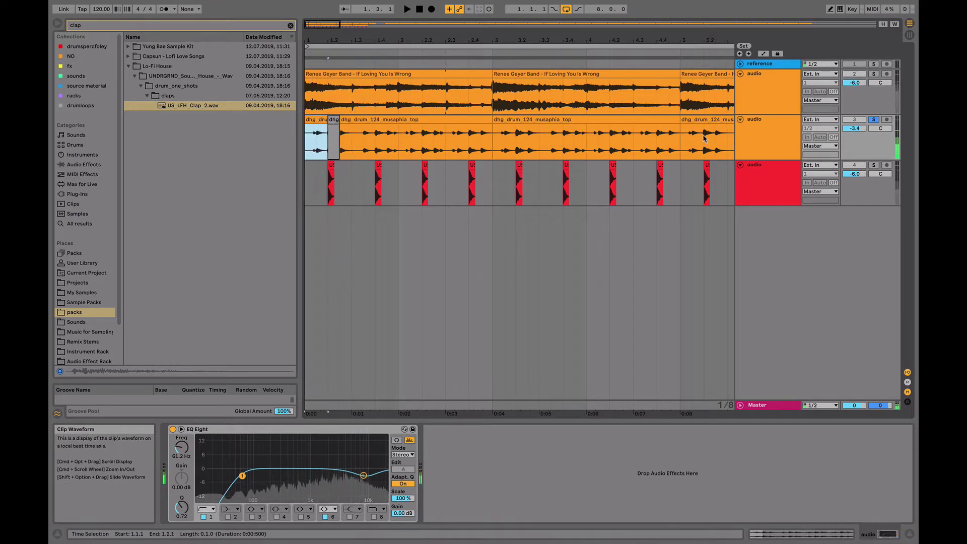
- Solo the clap track together with the drum loop track and play both
{"action": "key", "text": "space"}
{"action": "left_click", "coordinate": [874, 165]}
{"action": "key", "text": "space"}
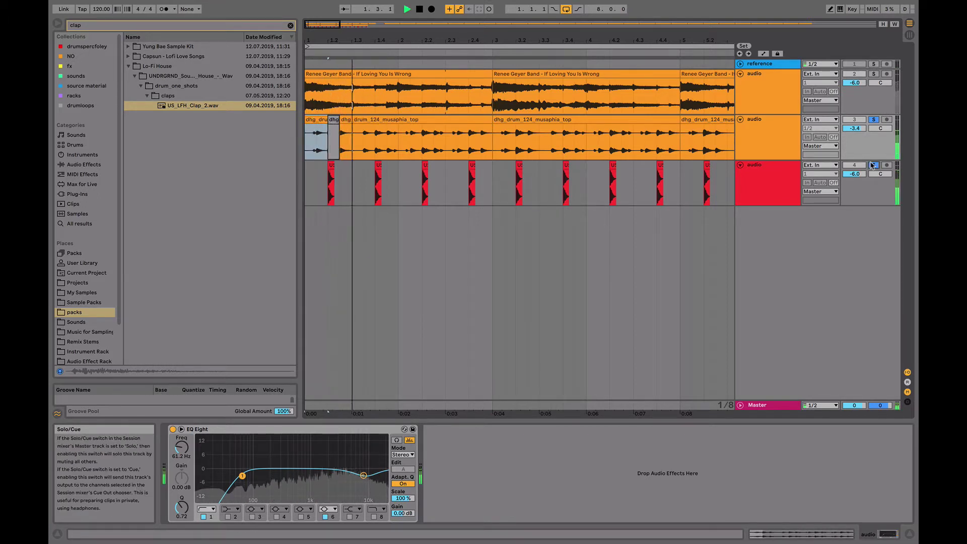
- Duplicate the edited first bar of the drum loop across bars 2 to 4
{"action": "key", "text": "space"}
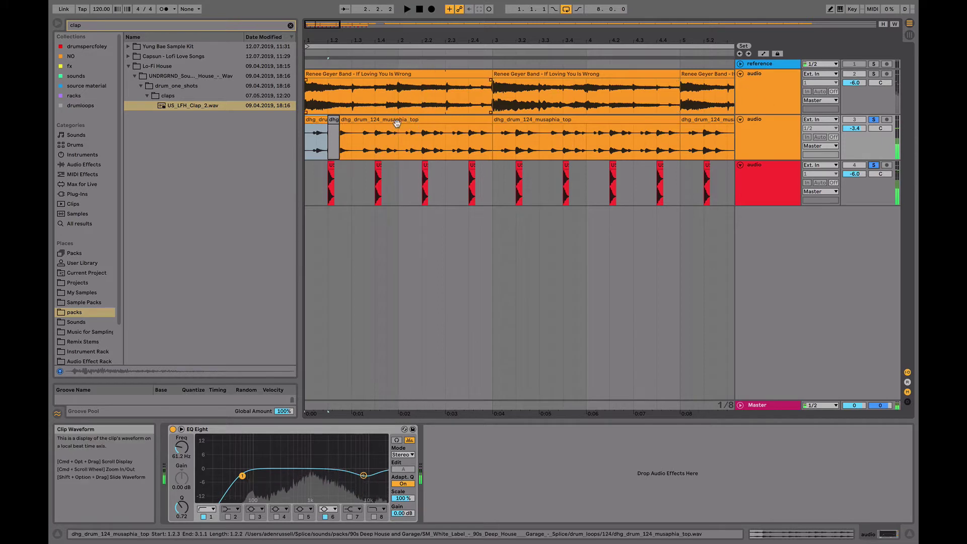
{"action": "left_click", "coordinate": [398, 140], "text": "shift"}
{"action": "key", "text": "super+d"}
{"action": "key", "text": "super+d"}
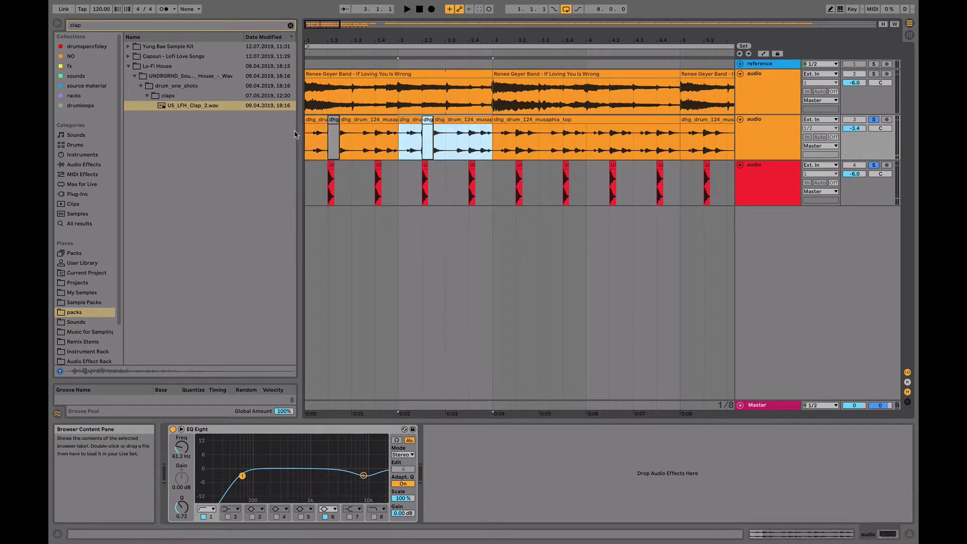
{"action": "left_click", "coordinate": [610, 151]}
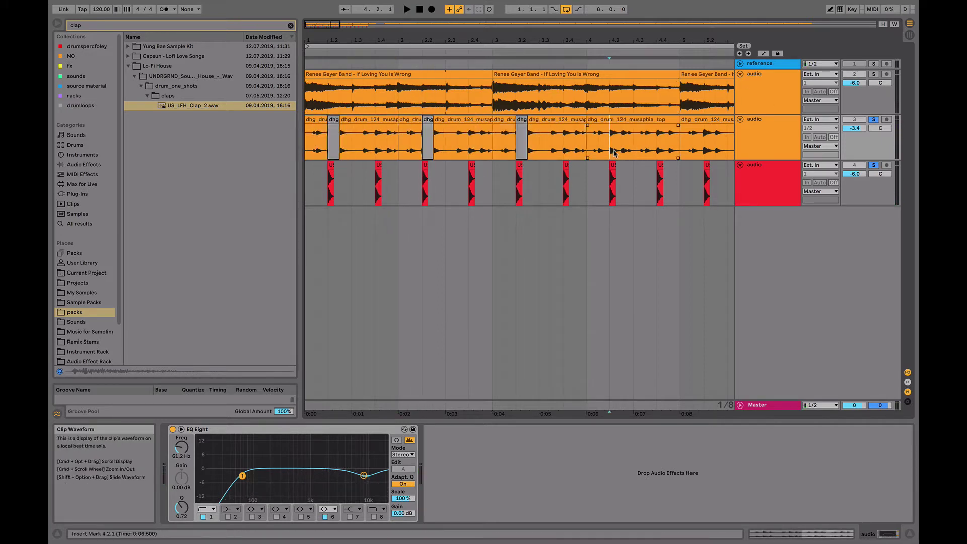
- Duplicate the drum loop clips of bars 1 to 4 into bars 5 to 8 and play them
{"action": "left_click", "coordinate": [316, 120]}
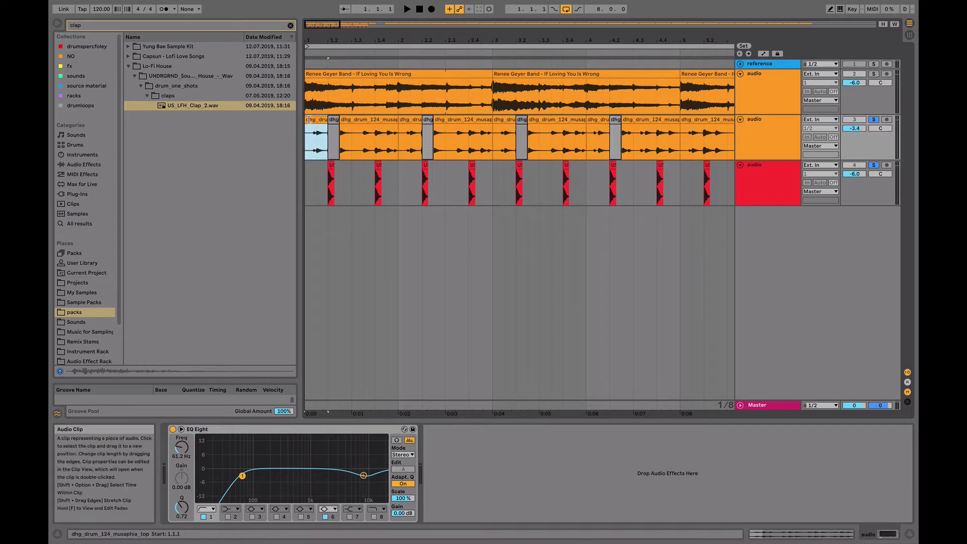
{"action": "left_click", "coordinate": [670, 120], "text": "shift"}
{"action": "key", "text": "ctrl+d"}
{"action": "key", "text": "space"}
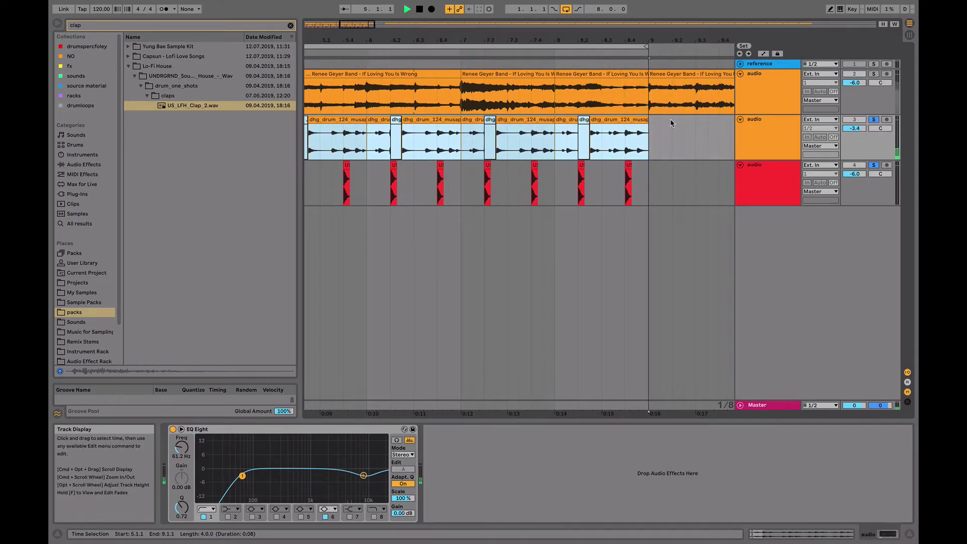
- Turn off solo on the drum loop and clap tracks, then clear the clap search from the browser
{"action": "left_click", "coordinate": [874, 165]}
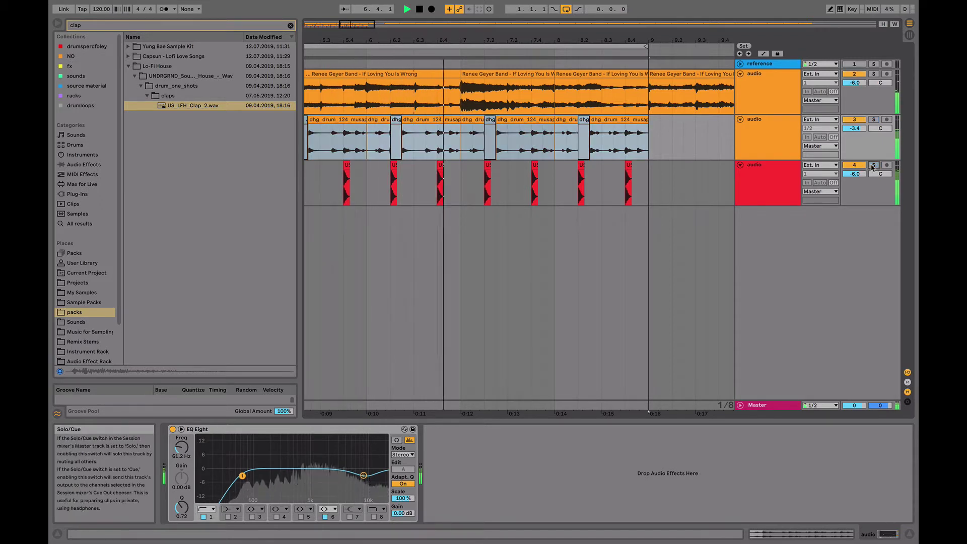
{"action": "left_click_drag", "start_coordinate": [524, 40], "coordinate": [452, 40]}
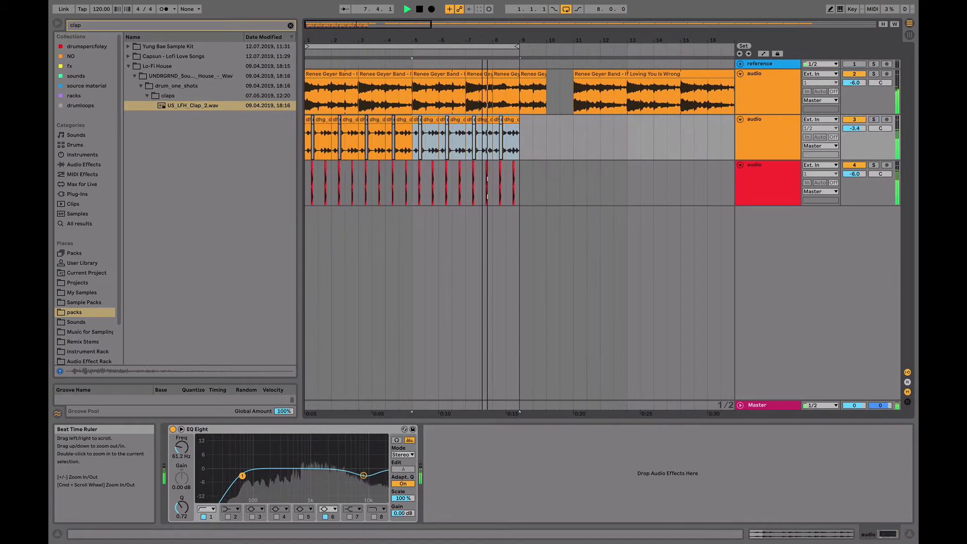
{"action": "left_click", "coordinate": [290, 25]}
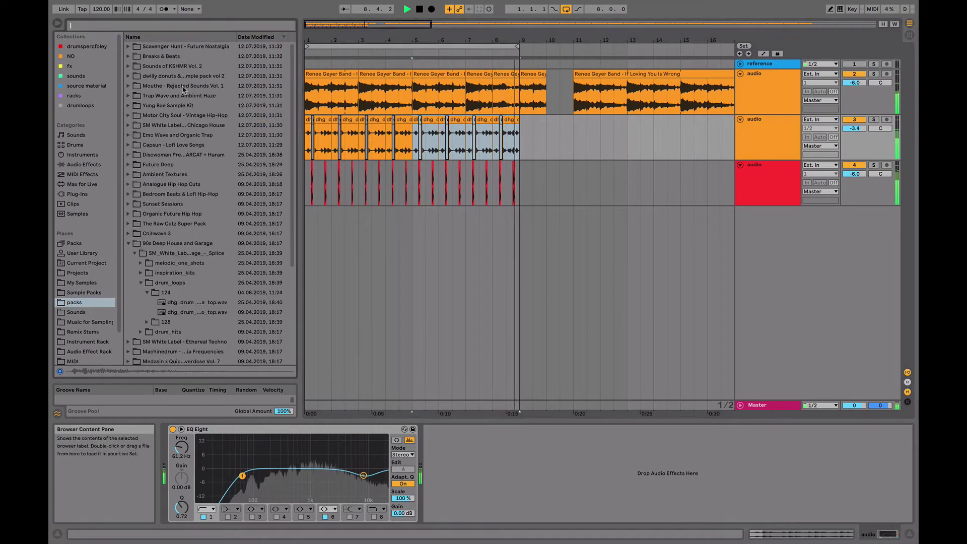
- Lower the clap track to -6.6 dB and the drum loop track to -4.5 dB, then stop playback
{"action": "mouse_move", "coordinate": [507, 41]}
{"action": "left_mouse_down"}
{"action": "mouse_move", "coordinate": [507, 90]}
{"action": "mouse_move", "coordinate": [507, 45]}
{"action": "left_mouse_up"}
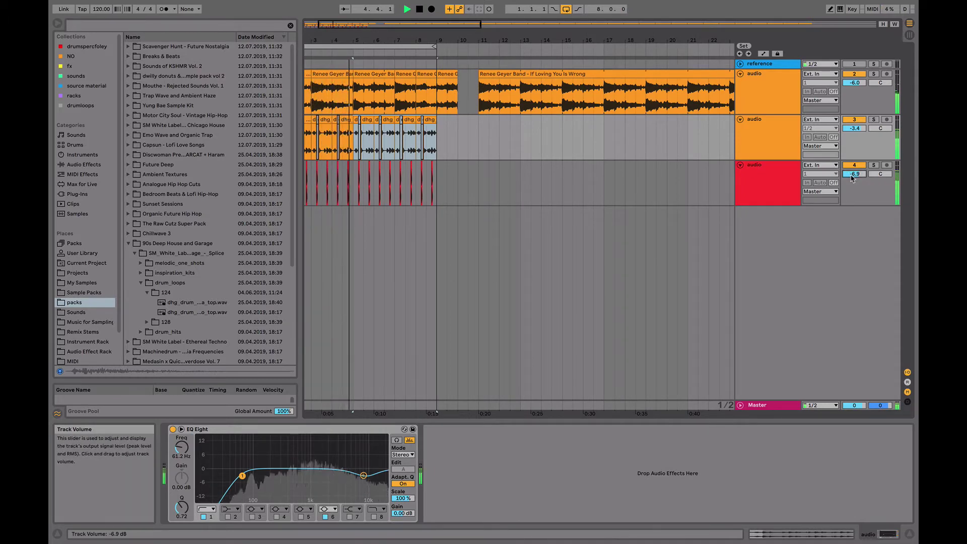
{"action": "left_click_drag", "start_coordinate": [854, 129], "coordinate": [854, 130]}
{"action": "key", "text": "space"}
- Browse the drum and percussion one-shots of the Capsun - Lofi Love Songs pack and preview CAP_snare_frothy.wav
{"action": "left_click", "coordinate": [189, 147]}
{"action": "key", "text": "Right"}
{"action": "key", "text": "Down"}
{"action": "key", "text": "Right"}
{"action": "key", "text": "Down"}
{"action": "key", "text": "Right"}
{"action": "key", "text": "Down"}
{"action": "key", "text": "Right"}
{"action": "key", "text": "Down"}
{"action": "key", "text": "Left"}
{"action": "key", "text": "Down"}
{"action": "key", "text": "Right"}
{"action": "key", "text": "Down"}
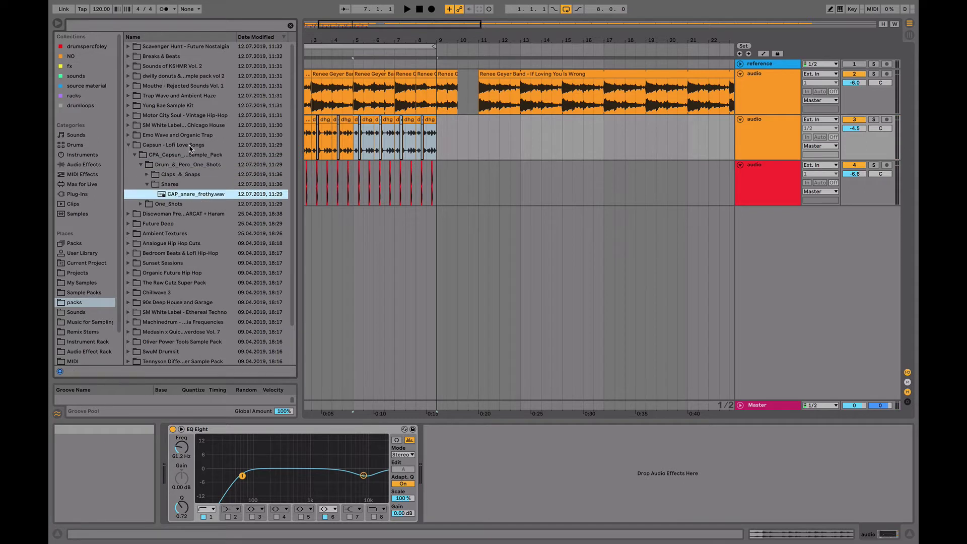
- Find and preview the G#m lofi keys chord sample among the Capsun pack's Chords one-shots
{"action": "key", "text": "Left"}
{"action": "key", "text": "Left"}
{"action": "key", "text": "Left"}
{"action": "key", "text": "Down"}
{"action": "key", "text": "Right"}
{"action": "key", "text": "Down"}
{"action": "key", "text": "Right"}
{"action": "key", "text": "Down"}
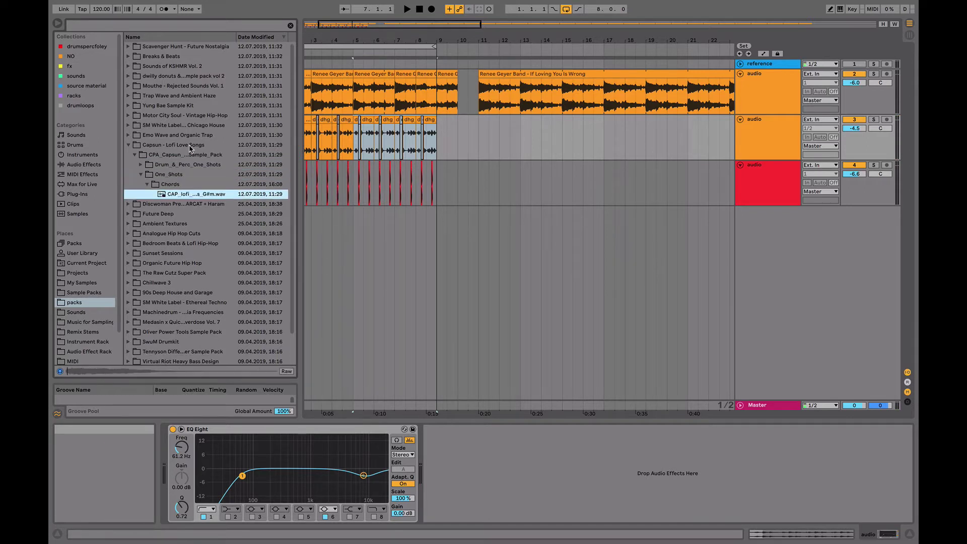
- Insert a MIDI track below the Renee Geyer Band sample track and load CAP_lofi_keys_chord_holy_grains_G#m onto it as a sampler instrument
{"action": "key", "text": "space"}
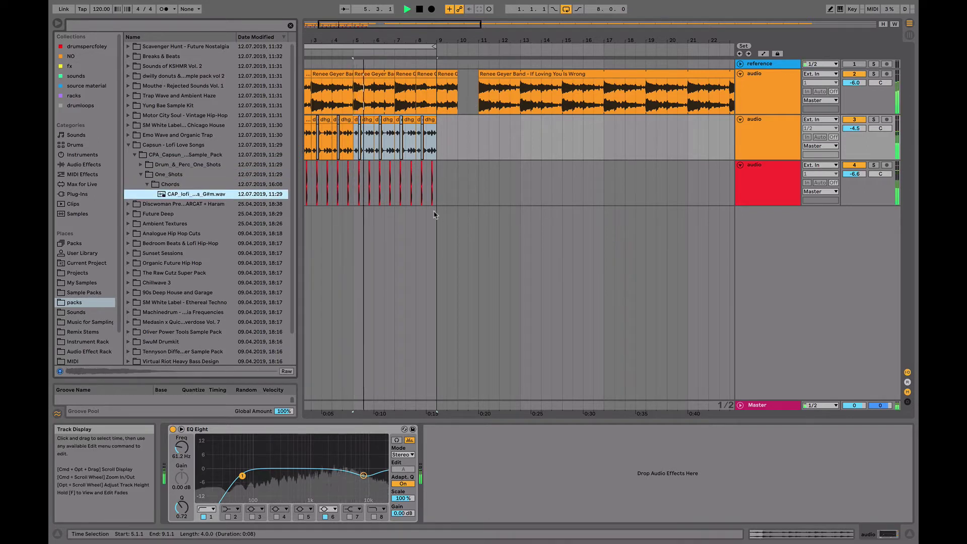
{"action": "scroll", "coordinate": [554, 176], "scroll_direction": "left", "scroll_amount": 2}
{"action": "left_click", "coordinate": [753, 89]}
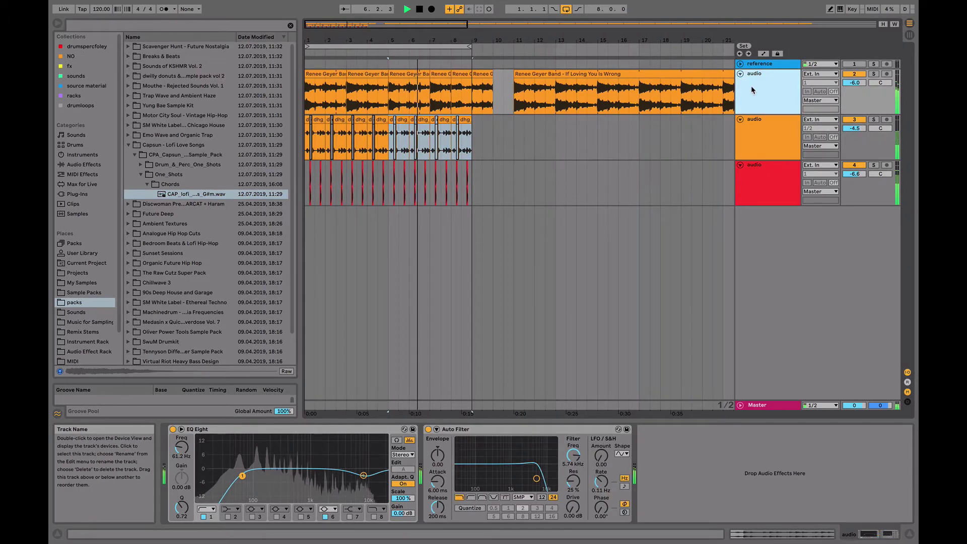
{"action": "key", "text": "ctrl+shift+t"}
{"action": "key", "text": "space"}
{"action": "left_click_drag", "start_coordinate": [221, 195], "coordinate": [292, 437]}
- Enable the computer MIDI keyboard and play the chord sample over the loop, trying the C3 octave before returning to C2
{"action": "key", "text": "a"}
{"action": "key", "text": "a"}
{"action": "key", "text": "m"}
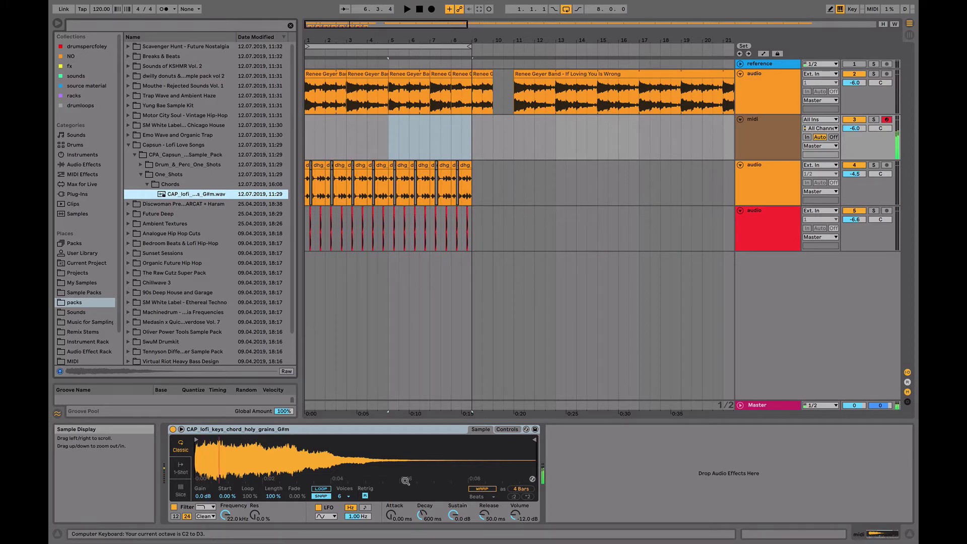
{"action": "key", "text": "x"}
{"action": "key", "text": "k"}
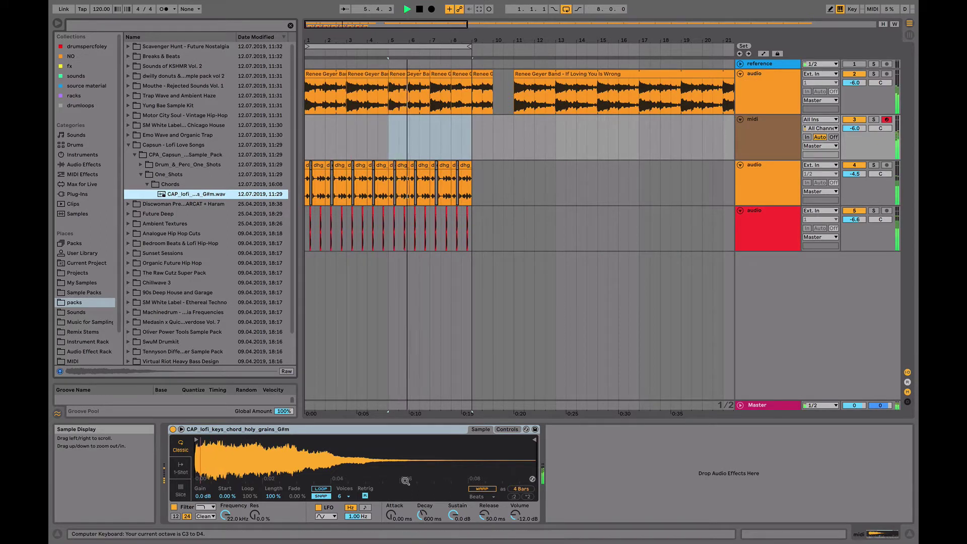
{"action": "key", "text": "k"}
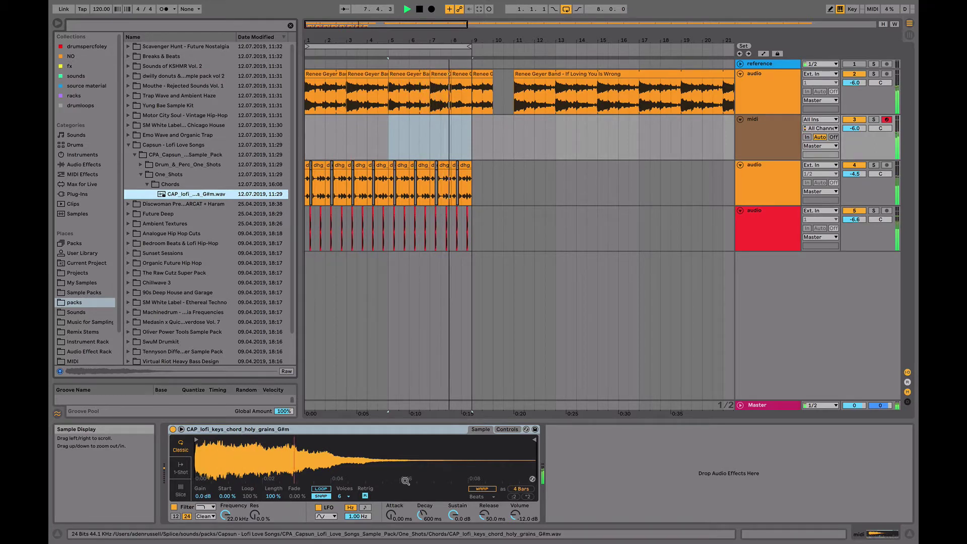
{"action": "key", "text": "k"}
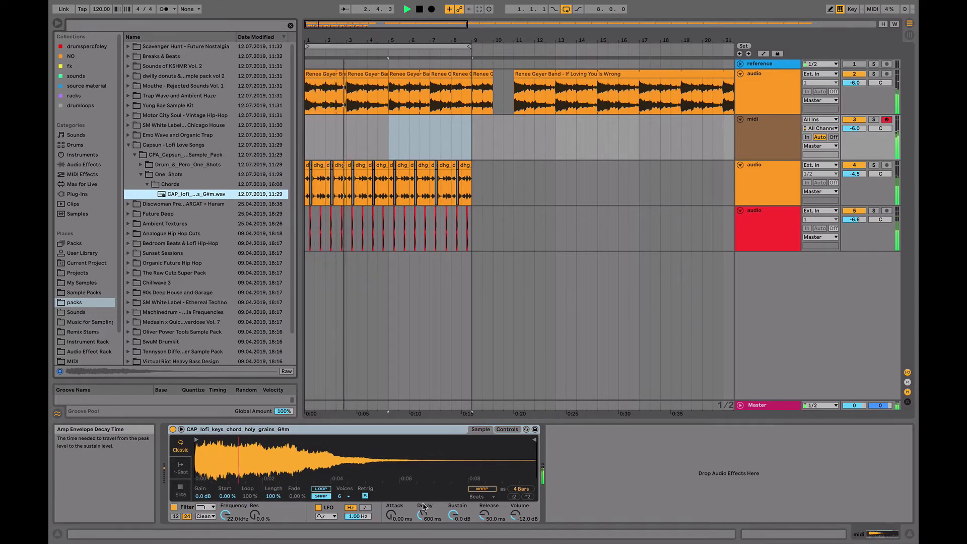
{"action": "key", "text": "z"}
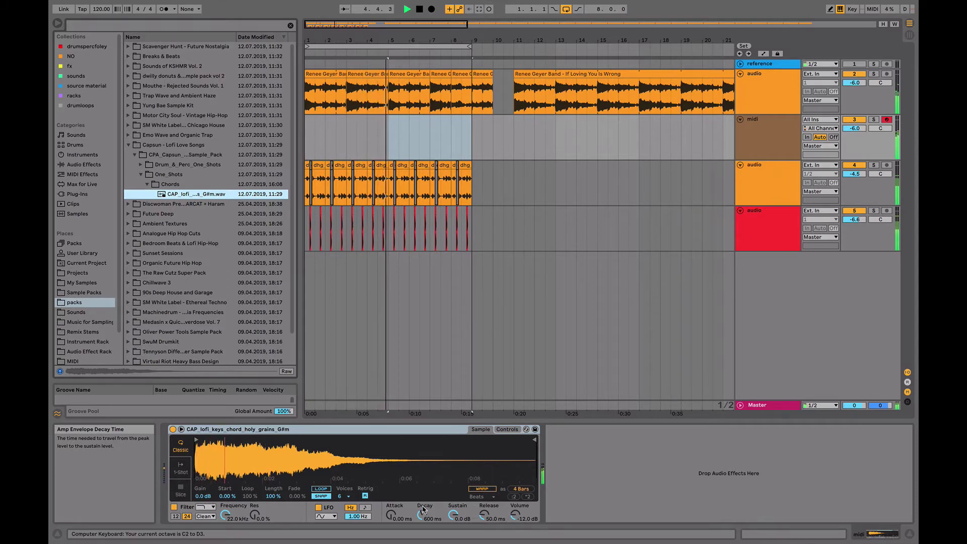
- Capture the played chord note as a MIDI clip starting at 4.1.1 and open the clip's notes
{"action": "left_click", "coordinate": [377, 132]}
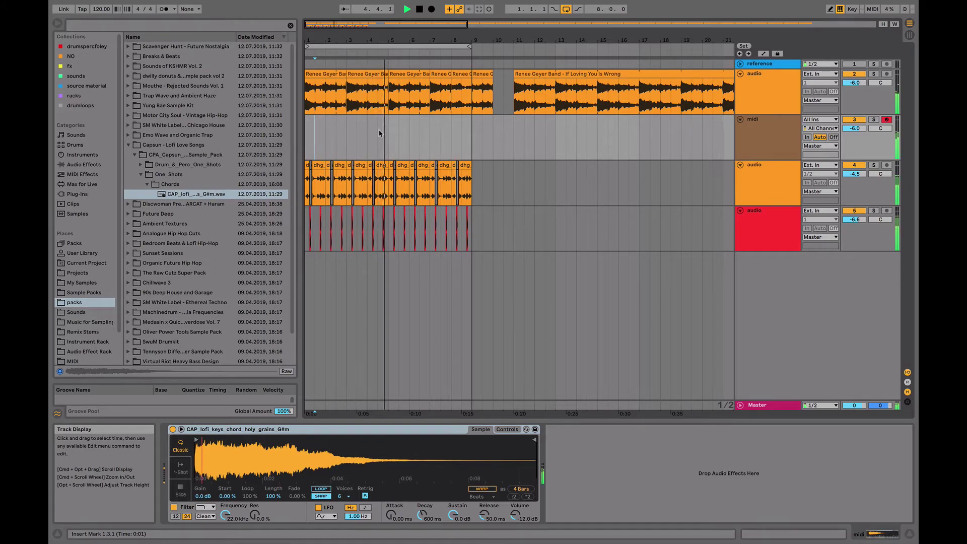
{"action": "left_click", "coordinate": [490, 9]}
{"action": "key", "text": "space"}
{"action": "double_click", "coordinate": [397, 120]}
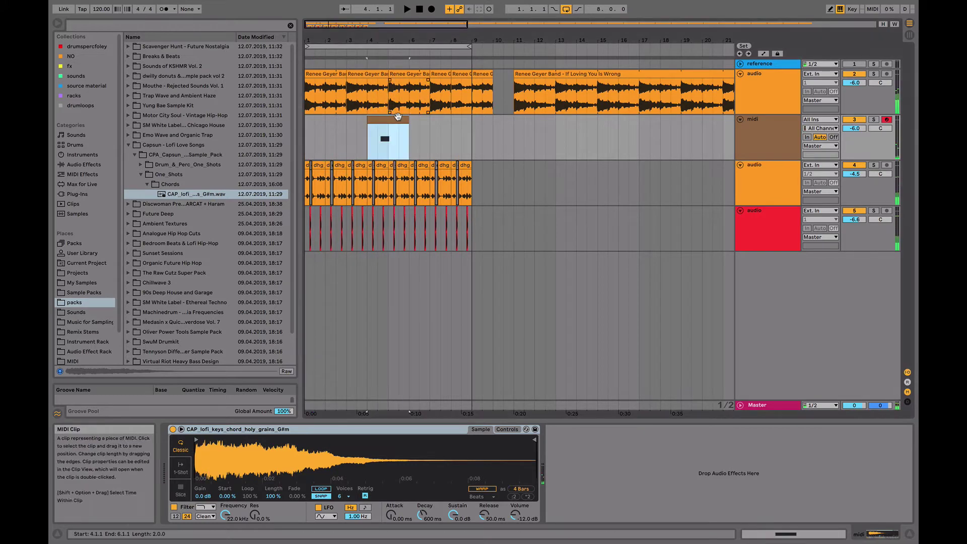
- Shorten the F#2 note to end at the clip's second bar and trim the MIDI clip to end at 5.1.1
{"action": "left_click", "coordinate": [533, 276]}
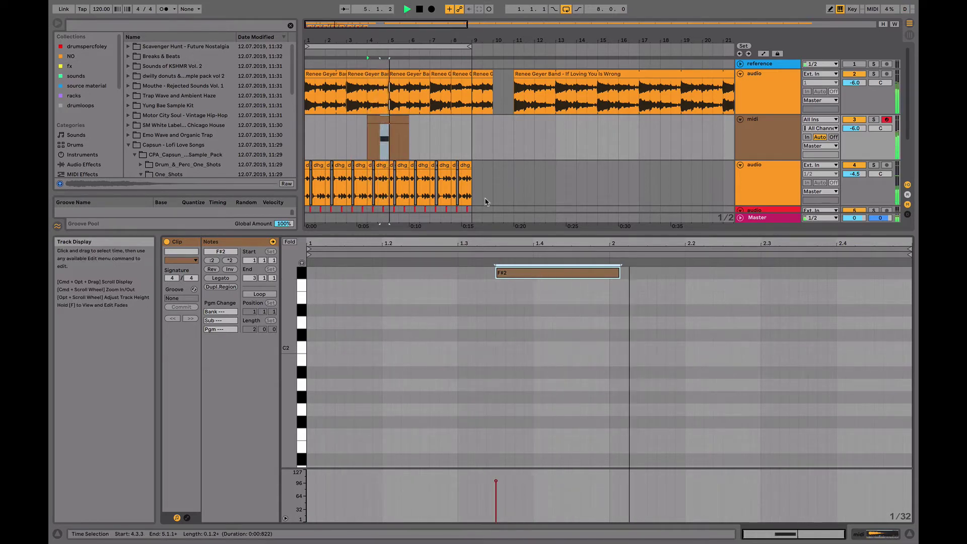
{"action": "key", "text": "space"}
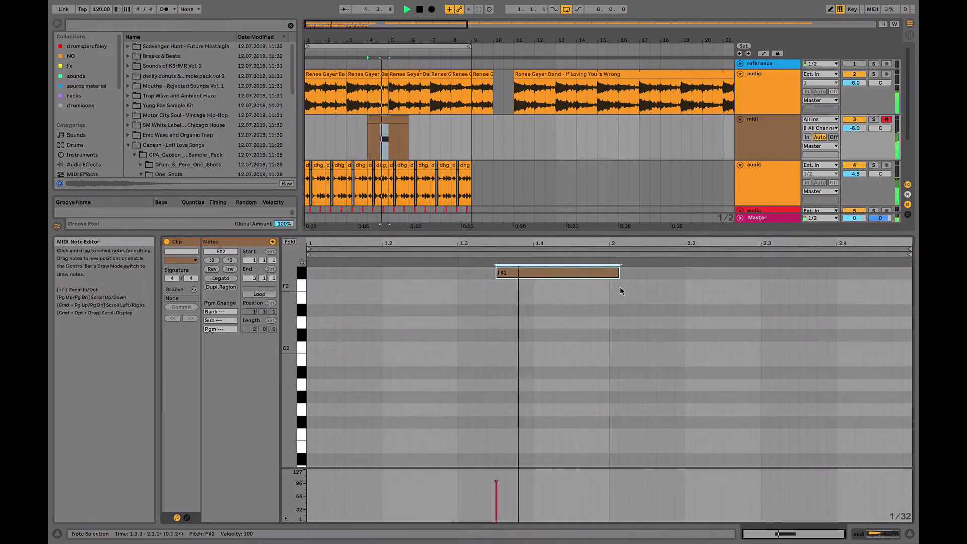
{"action": "left_click_drag", "start_coordinate": [619, 276], "coordinate": [608, 275]}
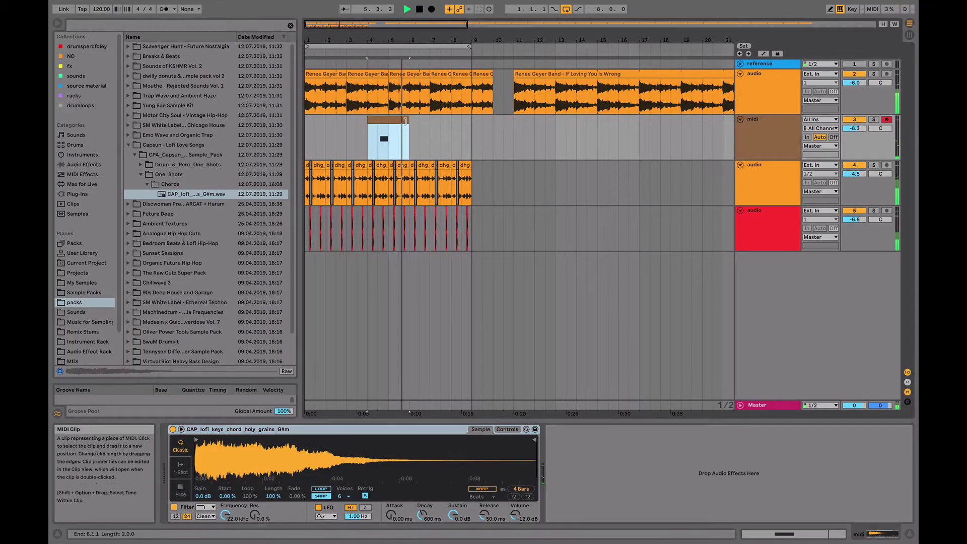
{"action": "left_click_drag", "start_coordinate": [405, 120], "coordinate": [389, 121]}
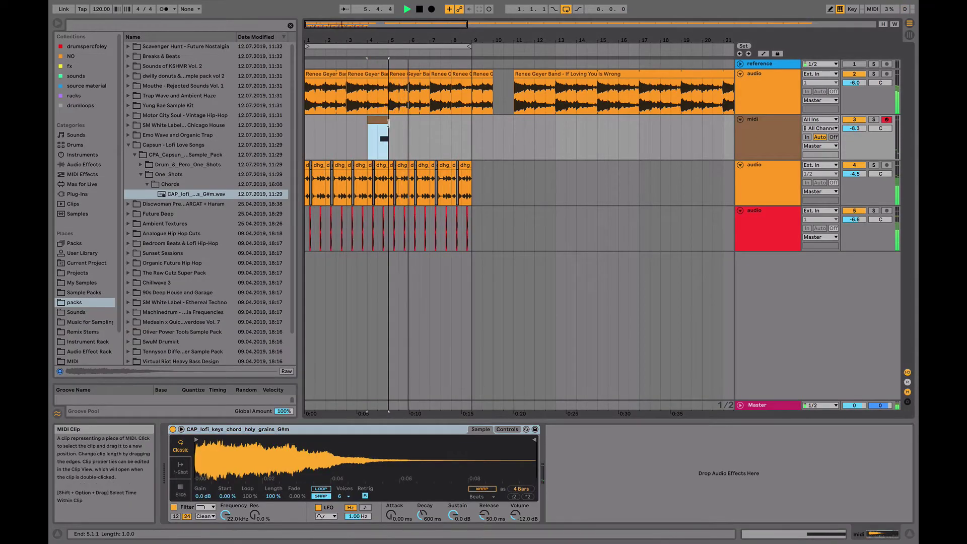
{"action": "key", "text": "space"}
- Add EQ Eight to the chord track and enable band 1 as a low cut at about 115 Hz
{"action": "left_click", "coordinate": [84, 164]}
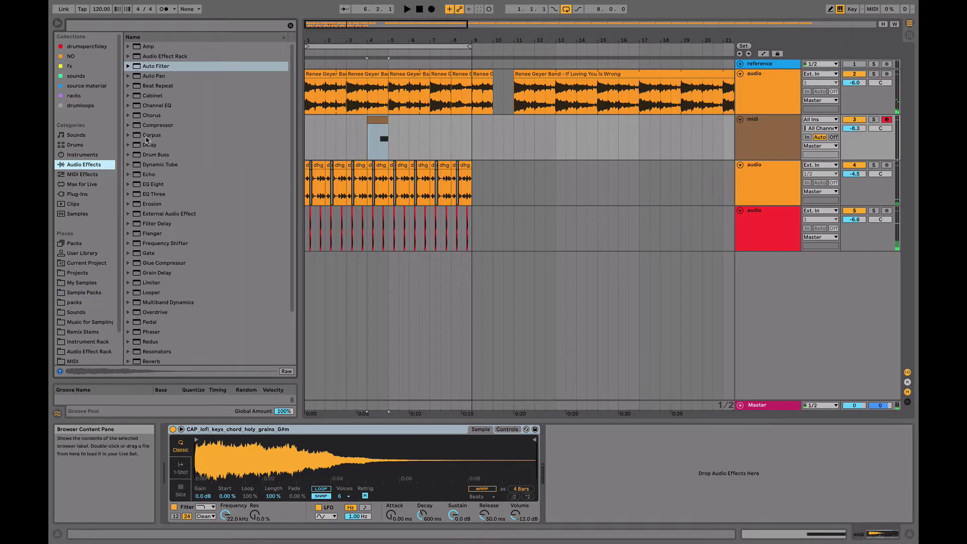
{"action": "double_click", "coordinate": [157, 185]}
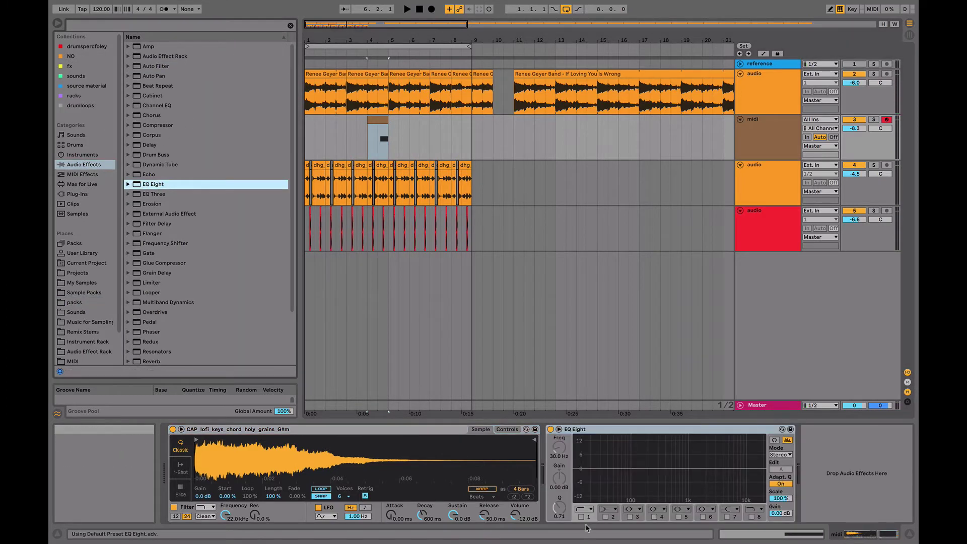
{"action": "left_click", "coordinate": [580, 517]}
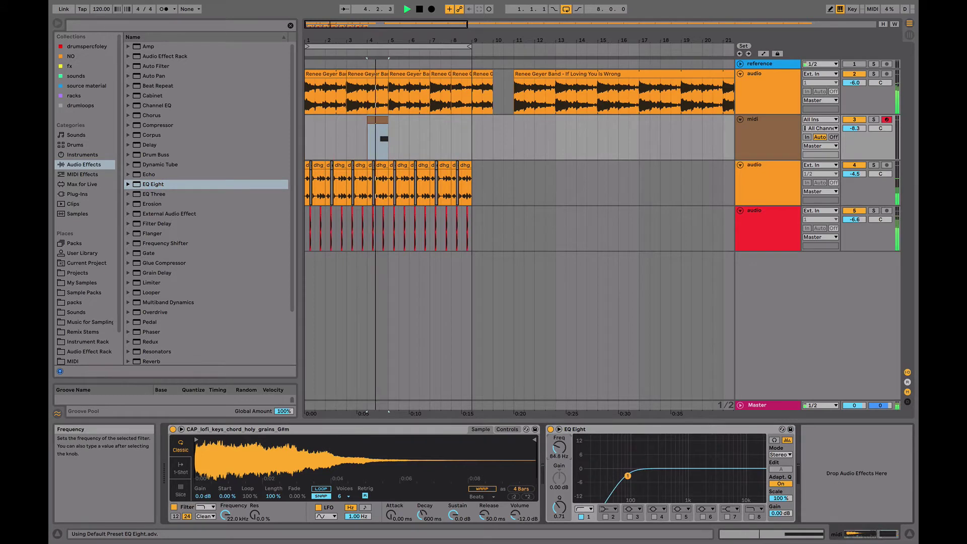
{"action": "left_click_drag", "start_coordinate": [559, 448], "coordinate": [559, 444]}
{"action": "key", "text": "space"}
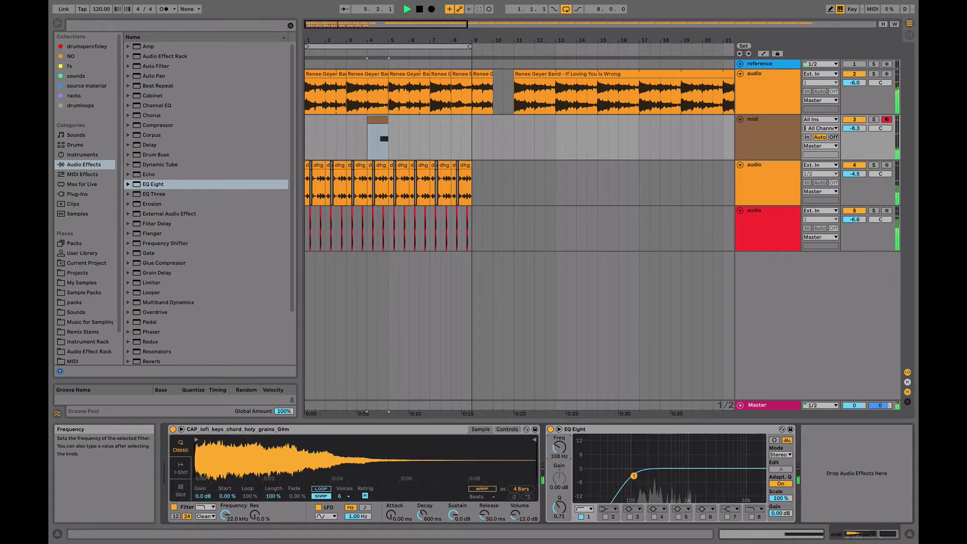
- Set the chord track's volume to -7.7 dB and raise the EQ's low cut to 166 Hz while playing the loop
{"action": "left_click_drag", "start_coordinate": [854, 129], "coordinate": [854, 127]}
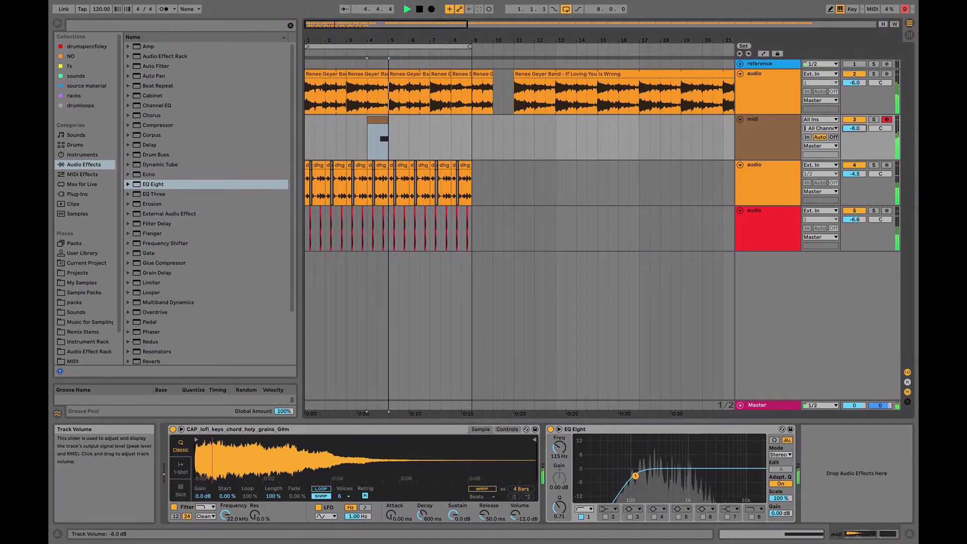
{"action": "key", "text": "space"}
{"action": "key", "text": "space"}
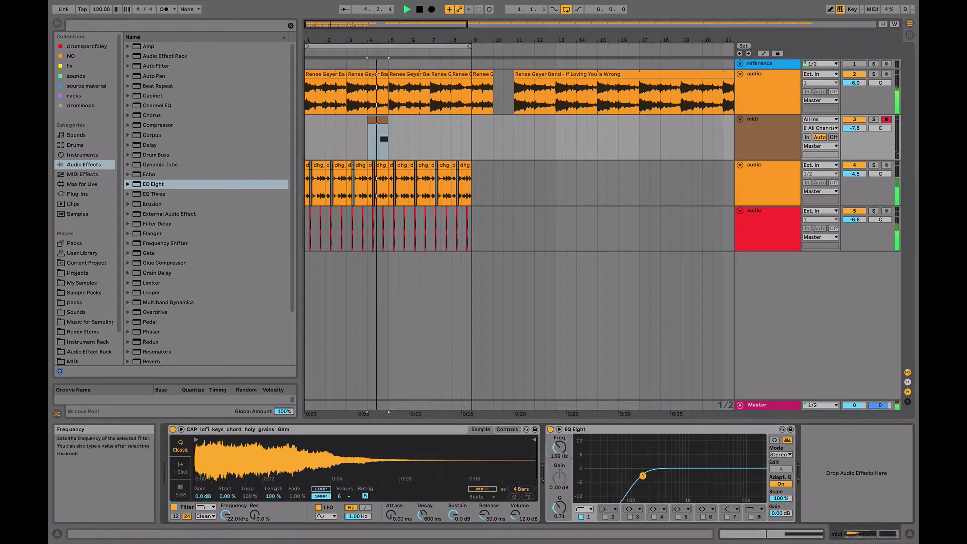
{"action": "left_click_drag", "start_coordinate": [559, 448], "coordinate": [559, 446]}
{"action": "key", "text": "space"}
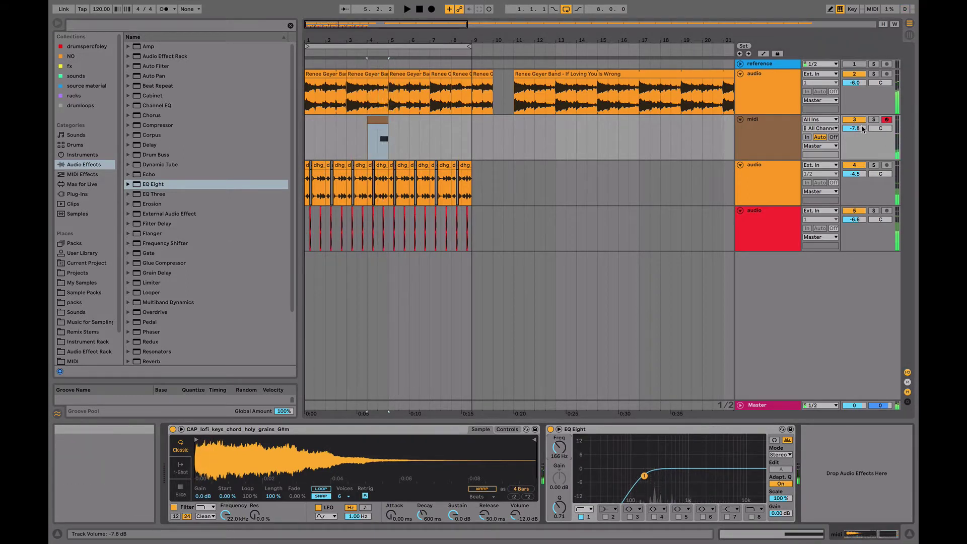
{"action": "key", "text": "space"}
- Enable EQ band 7 on the chord track and set its high-shelf boost to 6.82 dB at 1.19 kHz
{"action": "left_click", "coordinate": [729, 516]}
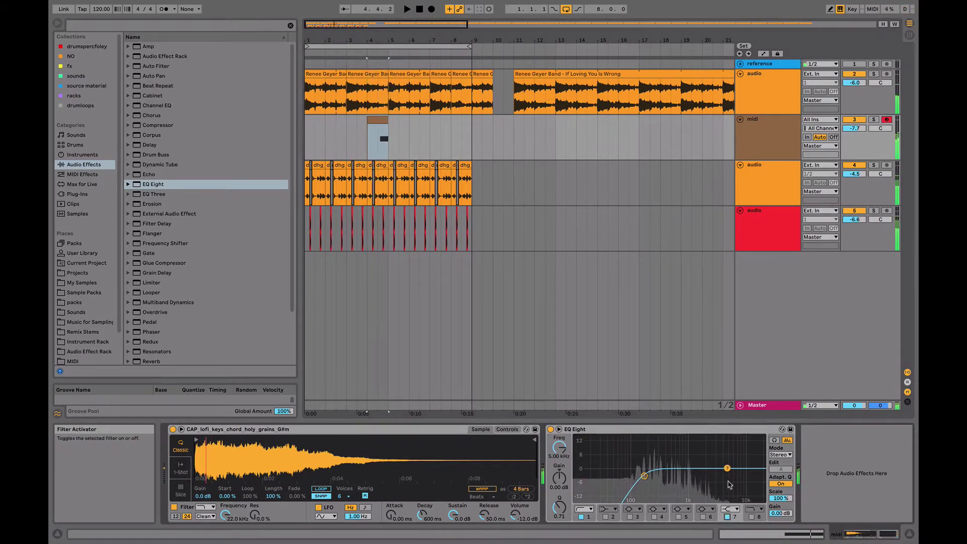
{"action": "mouse_move", "coordinate": [701, 458]}
{"action": "left_mouse_down"}
{"action": "mouse_move", "coordinate": [718, 453]}
{"action": "mouse_move", "coordinate": [691, 454]}
{"action": "left_mouse_up"}
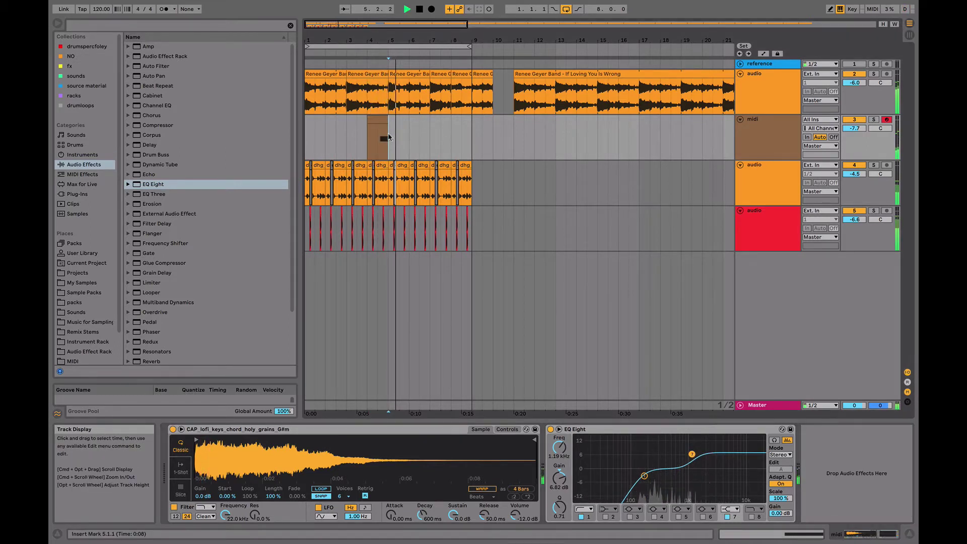
- Duplicate bars 1 to 4 of the chord track into bars 5 to 8 and play from bar 5
{"action": "left_click_drag", "start_coordinate": [389, 132], "coordinate": [304, 123]}
{"action": "key", "text": "super+d"}
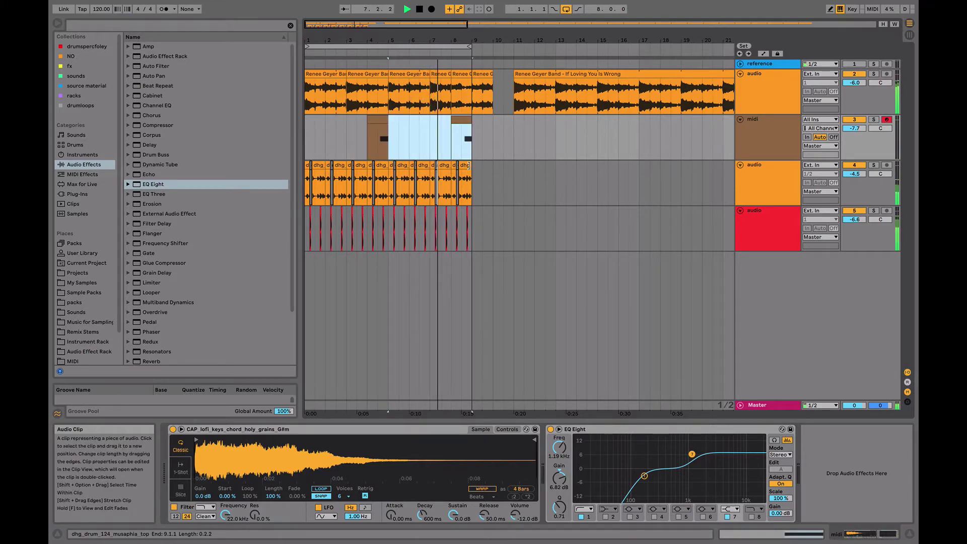
{"action": "key", "text": "space"}
{"action": "key", "text": "space"}
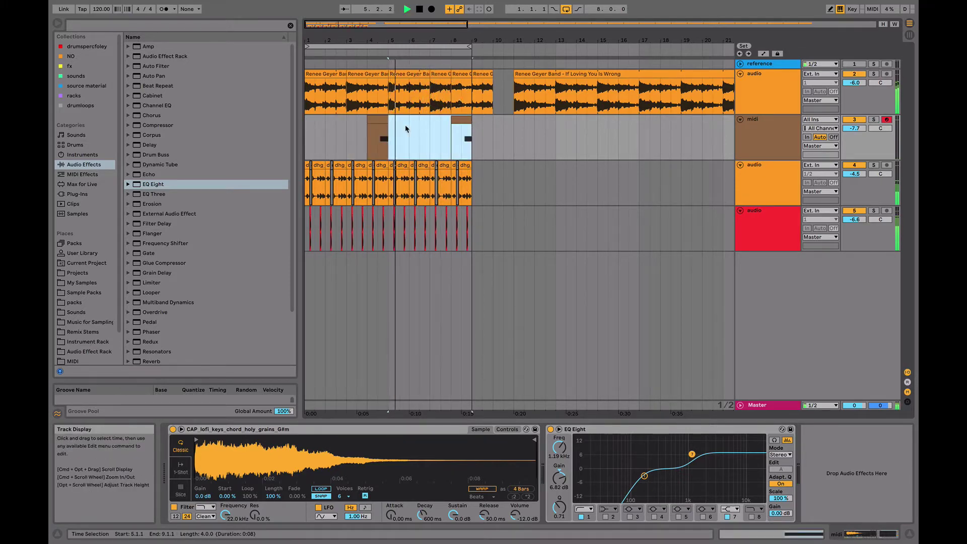
- Stop playback and insert a new audio track directly below the Renee Geyer Band sample track
{"action": "left_click", "coordinate": [789, 93]}
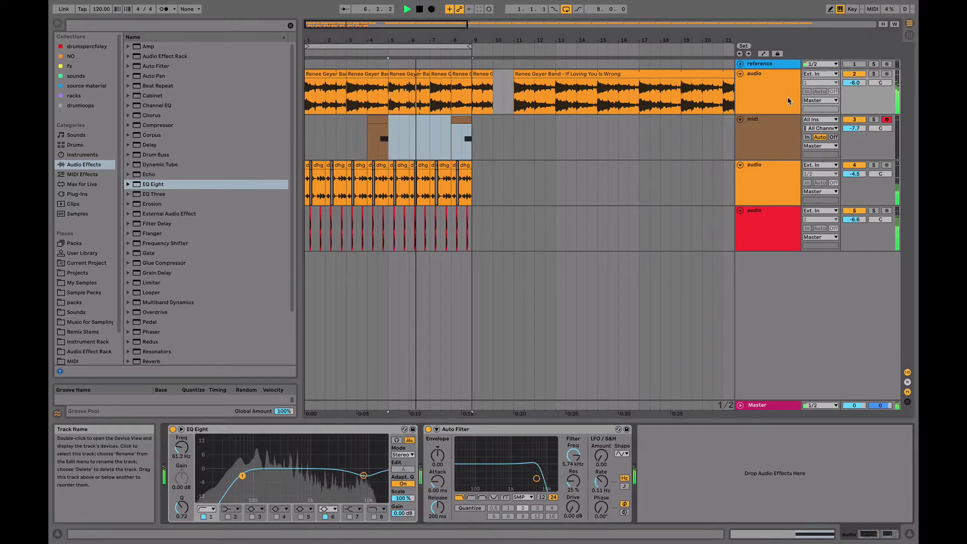
{"action": "key", "text": "space"}
{"action": "key", "text": "ctrl+t"}
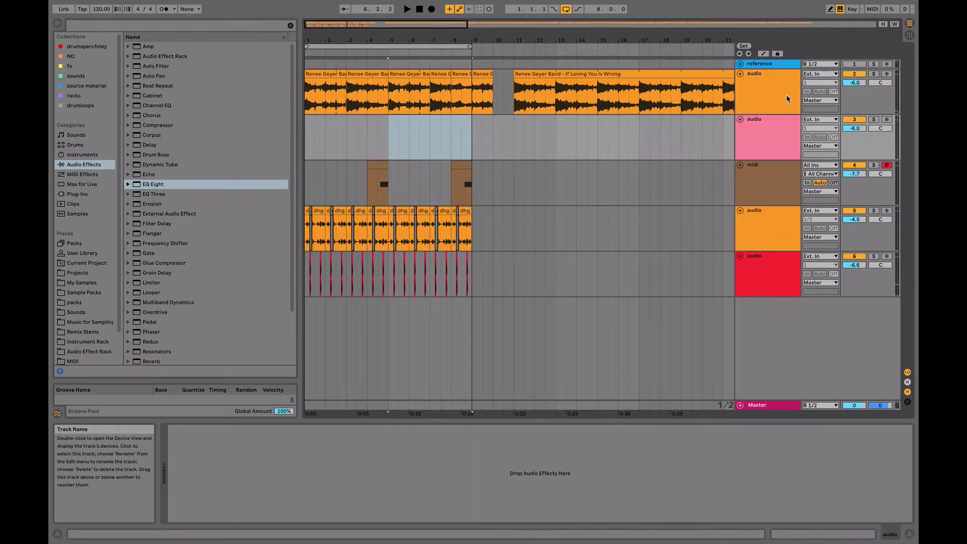
{"action": "left_click", "coordinate": [775, 138]}
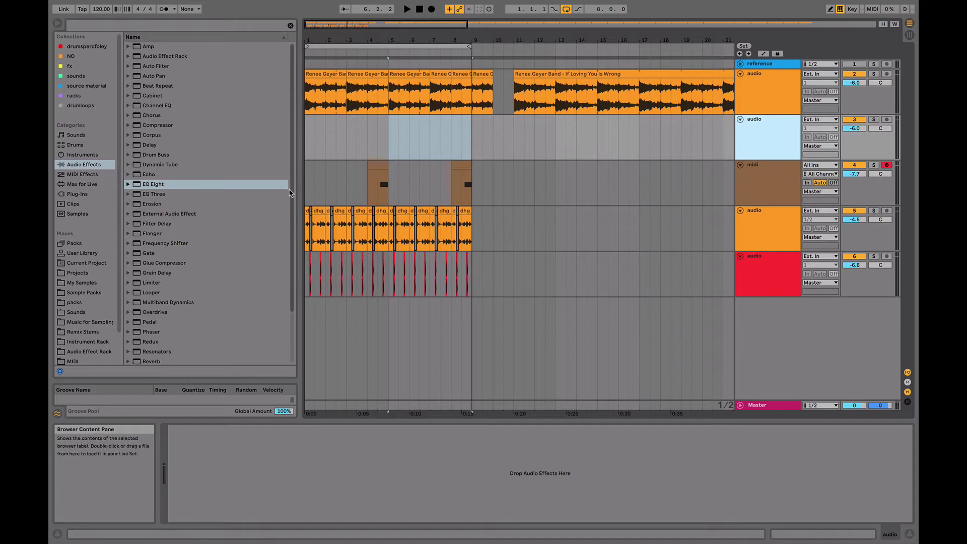
- Search the drumspercfoley collection for "kick" and audition the kick samples through the middle of the results
{"action": "left_click", "coordinate": [103, 46]}
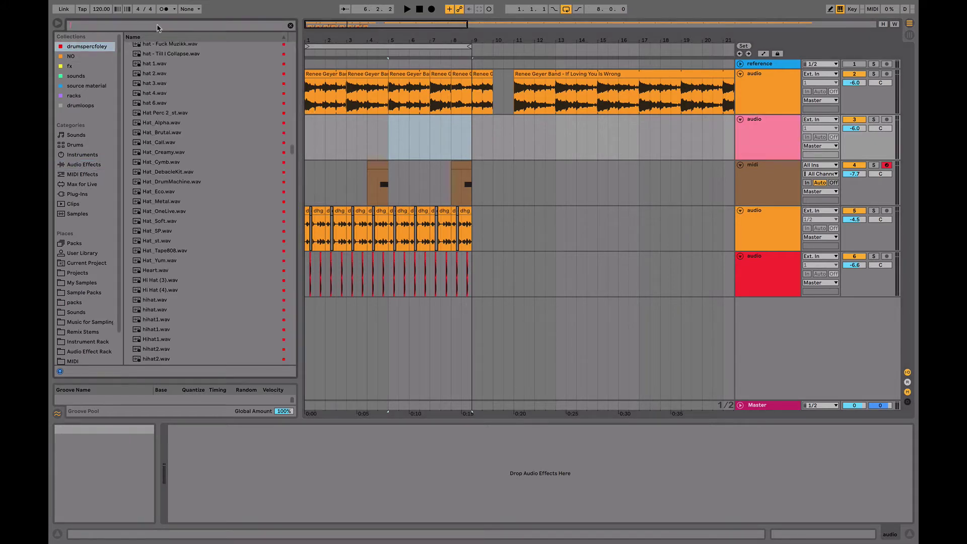
{"action": "left_click", "coordinate": [203, 224]}
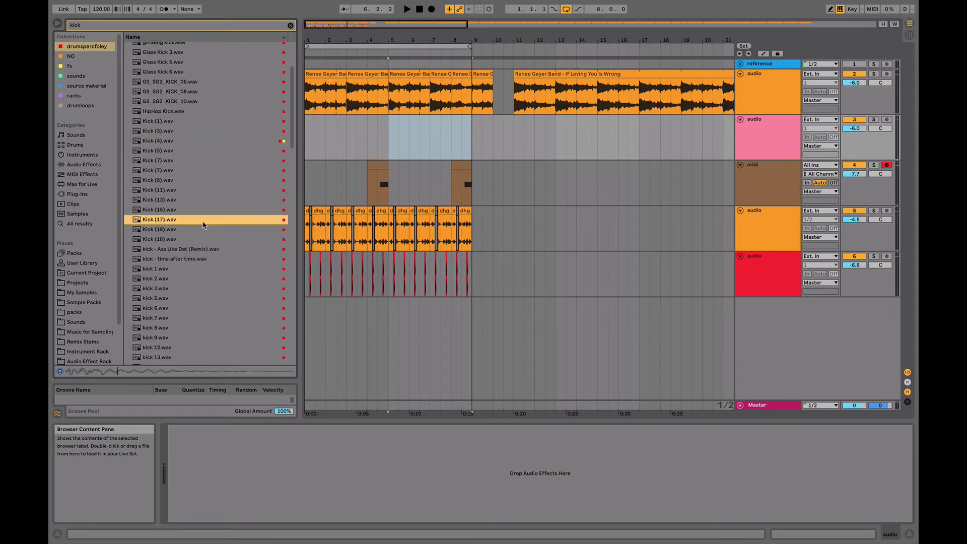
{"action": "key", "text": "Down"}
{"action": "key", "text": "Down"}
{"action": "key", "text": "Down"}
{"action": "key", "text": "Down"}
{"action": "key", "text": "Down"}
{"action": "key", "text": "Down"}
{"action": "key", "text": "Down"}
{"action": "key", "text": "Down"}
{"action": "key", "text": "Down"}
{"action": "key", "text": "Down"}
{"action": "key", "text": "Down"}
{"action": "key", "text": "Down"}
{"action": "key", "text": "Down"}
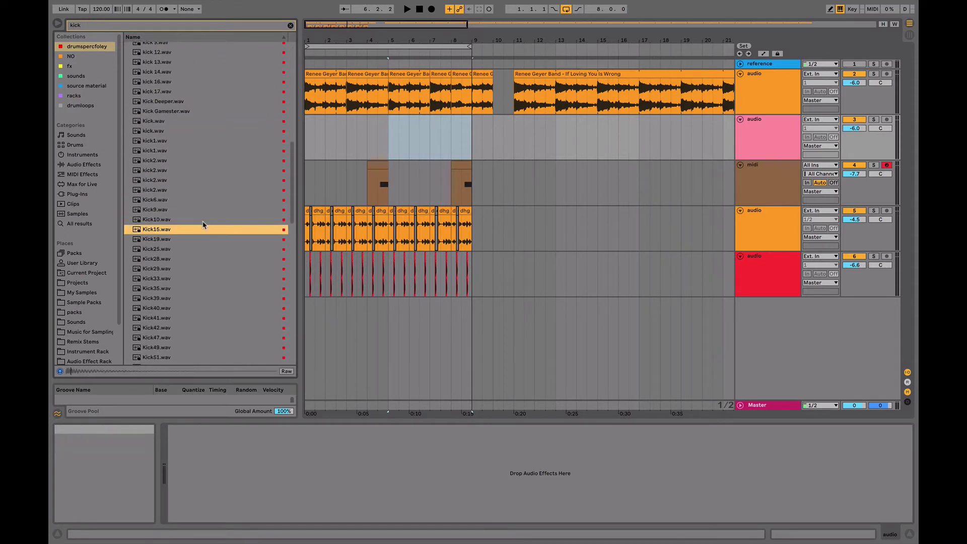
{"action": "key", "text": "Down"}
{"action": "key", "text": "Down"}
{"action": "scroll", "coordinate": [204, 224], "scroll_direction": "down", "scroll_amount": 8}
{"action": "left_click", "coordinate": [204, 222]}
{"action": "key", "text": "Down"}
{"action": "key", "text": "Down"}
{"action": "key", "text": "Down"}
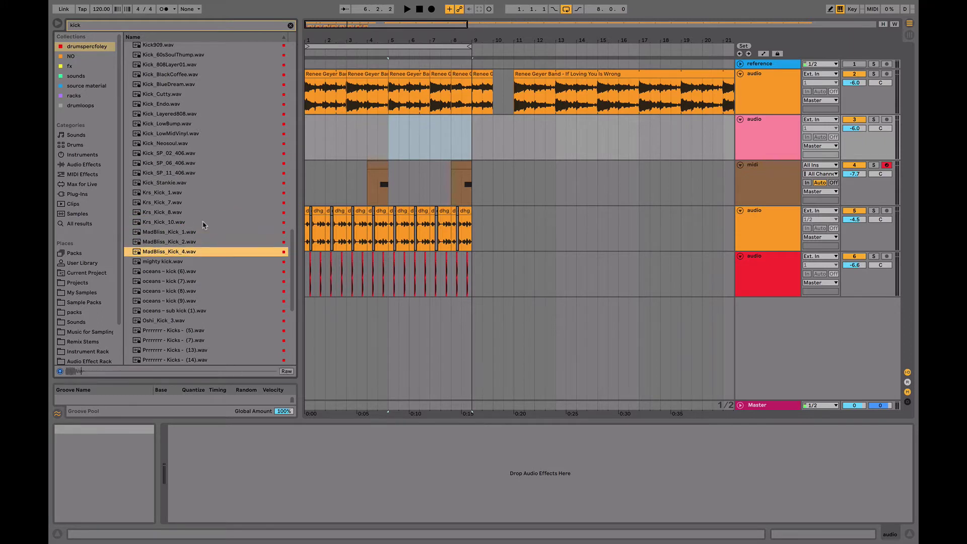
{"action": "scroll", "coordinate": [204, 224], "scroll_direction": "down", "scroll_amount": 7}
- Audition kick samples near the start of the results, including ginSeng kick, Cymatics - AIRWAV Kick1 and Disgust Kick
{"action": "scroll", "coordinate": [205, 217], "scroll_direction": "up", "scroll_amount": 15}
{"action": "left_click", "coordinate": [206, 212]}
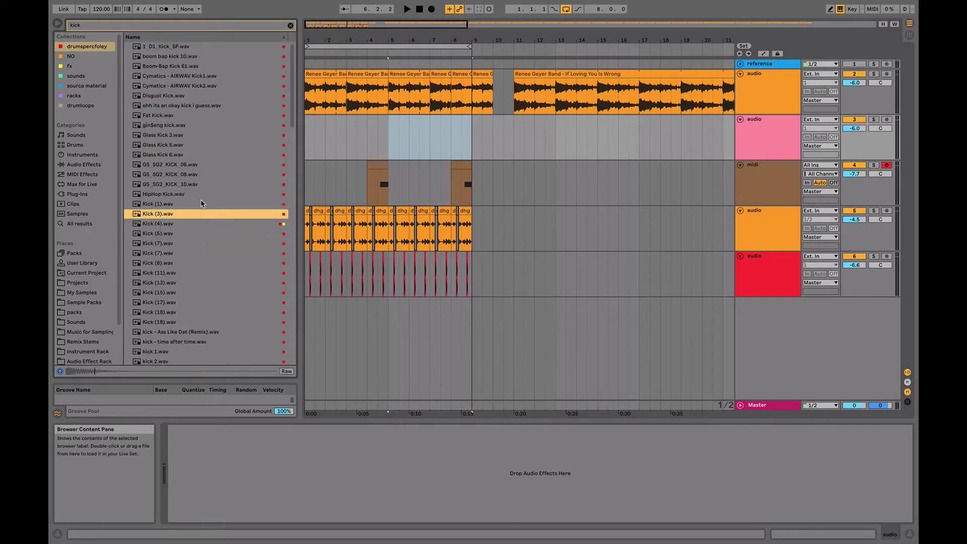
{"action": "left_click", "coordinate": [196, 186]}
{"action": "left_click", "coordinate": [183, 126]}
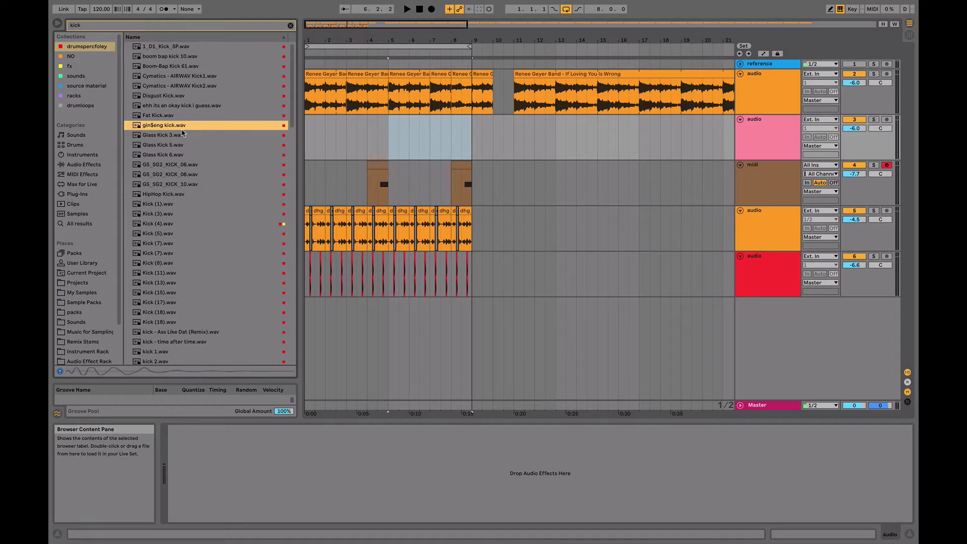
{"action": "left_click", "coordinate": [173, 96]}
{"action": "left_click", "coordinate": [170, 77]}
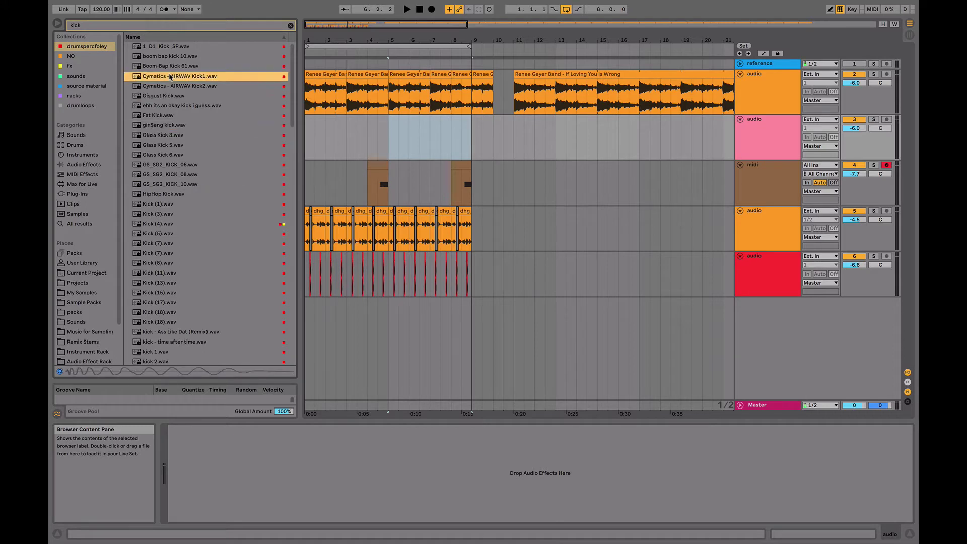
{"action": "left_click", "coordinate": [170, 57]}
{"action": "left_click", "coordinate": [167, 97]}
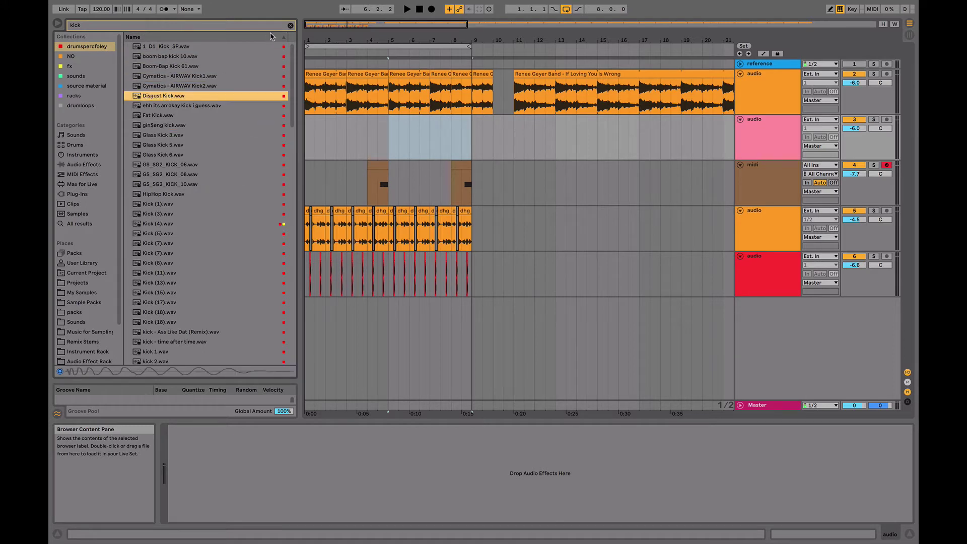
- Clear the search, browse the whole drumspercfoley collection and place 202kik04.wav at bar 1 of the new audio track
{"action": "left_click", "coordinate": [290, 26]}
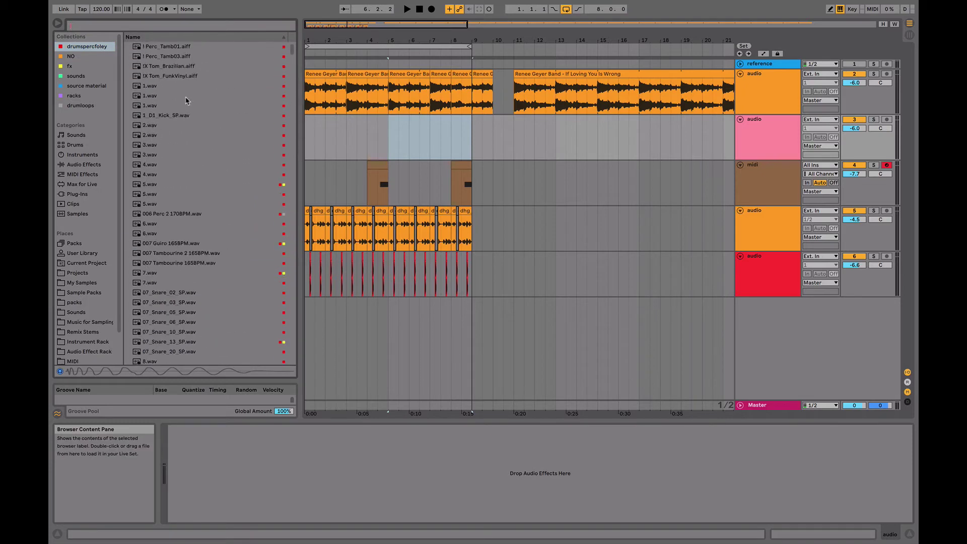
{"action": "left_click", "coordinate": [186, 97]}
{"action": "left_click", "coordinate": [175, 257]}
{"action": "scroll", "coordinate": [176, 258], "scroll_direction": "down", "scroll_amount": 9}
{"action": "left_click", "coordinate": [175, 257]}
{"action": "scroll", "coordinate": [176, 257], "scroll_direction": "down", "scroll_amount": 4}
{"action": "left_click", "coordinate": [175, 257]}
{"action": "scroll", "coordinate": [176, 258], "scroll_direction": "up", "scroll_amount": 3}
{"action": "scroll", "coordinate": [176, 258], "scroll_direction": "up", "scroll_amount": 11}
{"action": "left_click", "coordinate": [175, 257]}
{"action": "scroll", "coordinate": [175, 291], "scroll_direction": "down", "scroll_amount": 8}
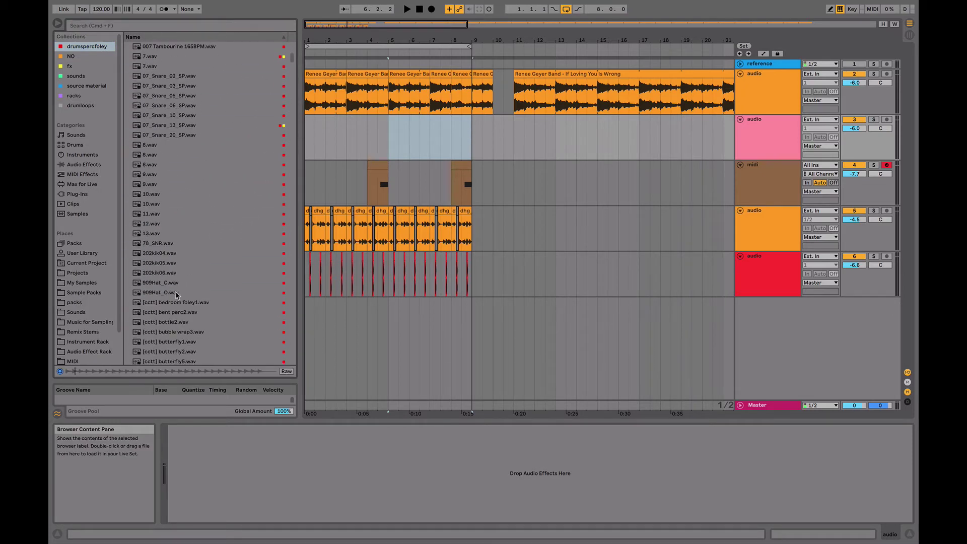
{"action": "left_click", "coordinate": [174, 254]}
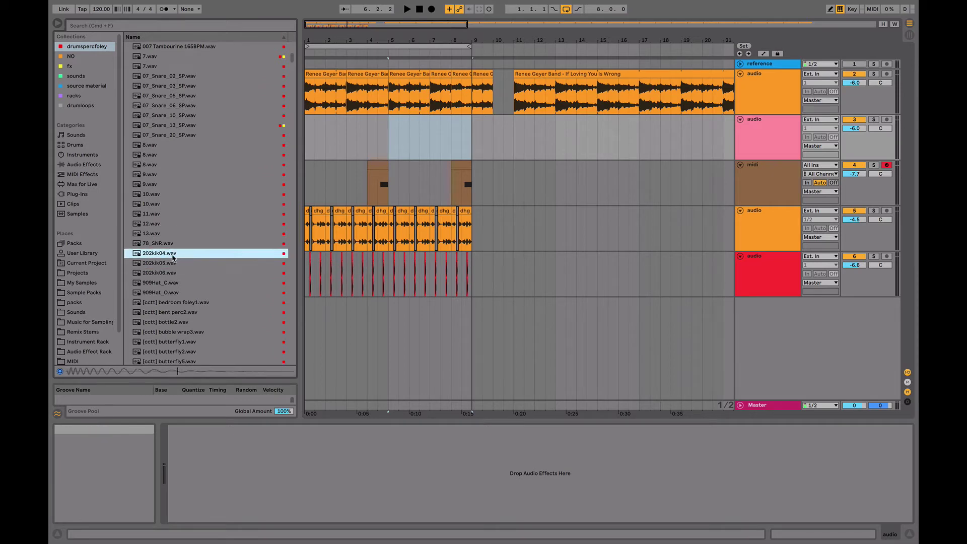
{"action": "left_click_drag", "start_coordinate": [304, 164], "coordinate": [306, 141]}
{"action": "key", "text": "space"}
{"action": "key", "text": "space"}
- Duplicate the one-beat kick onto every beat through the end of bar 8 and delete the surplus kick
{"action": "left_click_drag", "start_coordinate": [308, 40], "coordinate": [307, 96]}
{"action": "left_click_drag", "start_coordinate": [352, 146], "coordinate": [305, 146]}
{"action": "key", "text": "super+d"}
{"action": "key", "text": "super+d"}
{"action": "key", "text": "super+d"}
{"action": "key", "text": "super+d"}
{"action": "key", "text": "super+d"}
{"action": "key", "text": "super+d"}
{"action": "key", "text": "super+d"}
{"action": "key", "text": "super+d"}
{"action": "key", "text": "super+d"}
{"action": "key", "text": "super+d"}
{"action": "key", "text": "super+d"}
{"action": "key", "text": "super+d"}
{"action": "key", "text": "super+d"}
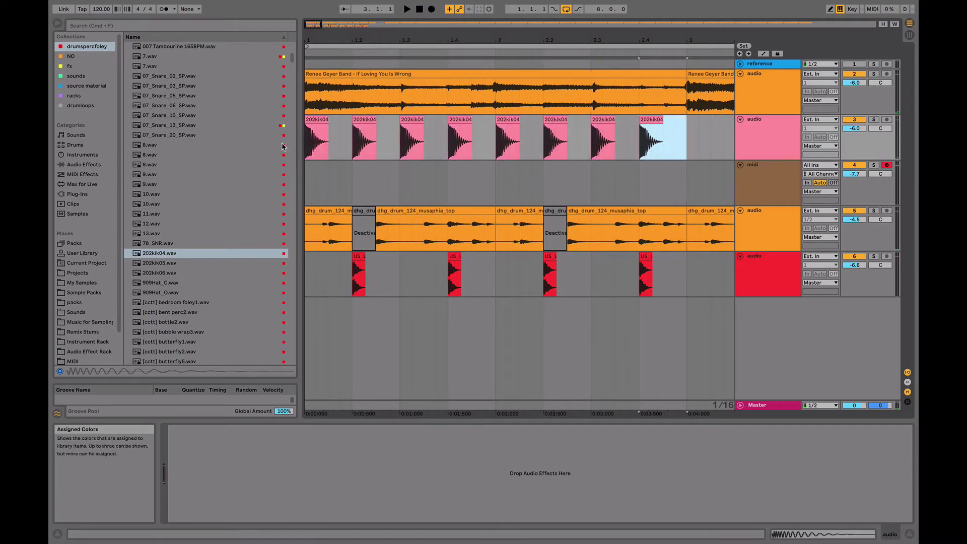
{"action": "key", "text": "super+d"}
{"action": "key", "text": "super+d"}
{"action": "key", "text": "super+d"}
{"action": "key", "text": "super+d"}
{"action": "key", "text": "super+d"}
{"action": "key", "text": "super+d"}
{"action": "key", "text": "super+d"}
{"action": "key", "text": "super+d"}
{"action": "key", "text": "super+d"}
{"action": "key", "text": "super+d"}
{"action": "key", "text": "super+d"}
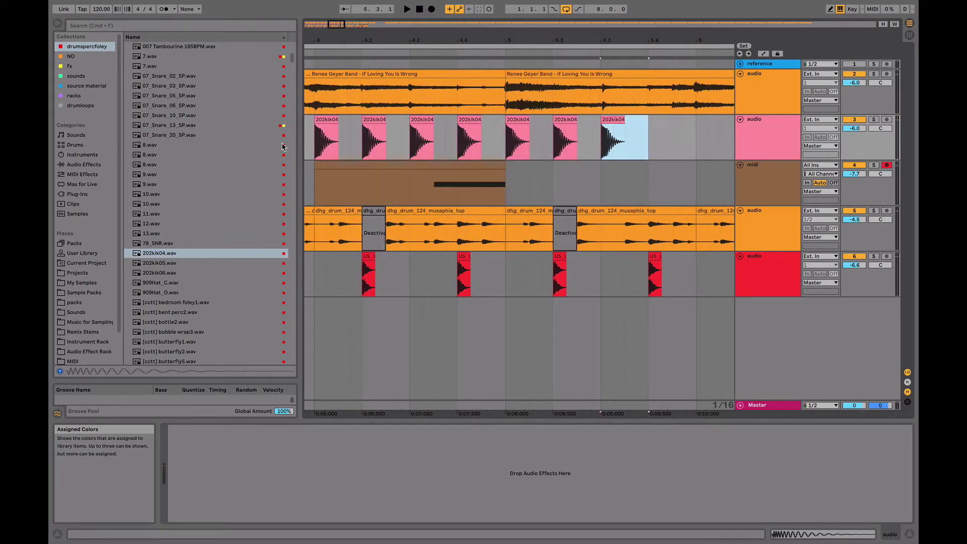
{"action": "key", "text": "super+d"}
{"action": "key", "text": "super+d"}
{"action": "key", "text": "super+d"}
{"action": "key", "text": "super+d"}
{"action": "key", "text": "super+d"}
{"action": "key", "text": "super+d"}
{"action": "key", "text": "super+d"}
{"action": "key", "text": "super+d"}
{"action": "key", "text": "super+d"}
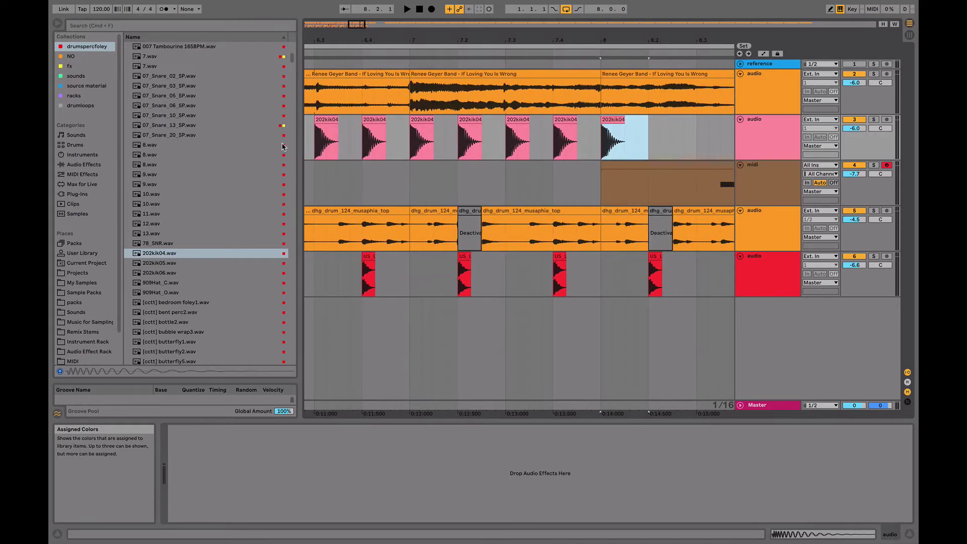
{"action": "left_click", "coordinate": [613, 120]}
{"action": "key", "text": "Delete"}
{"action": "left_click_drag", "start_coordinate": [568, 42], "coordinate": [568, 10]}
- Play the loop from bar 1 and lower the kick track's volume to -11.3 dB
{"action": "left_click", "coordinate": [312, 73]}
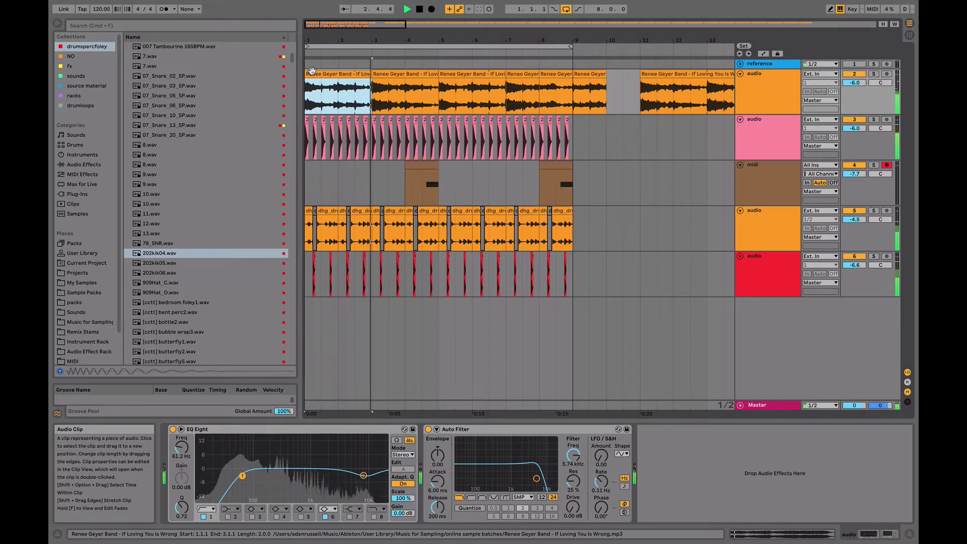
{"action": "key", "text": "space"}
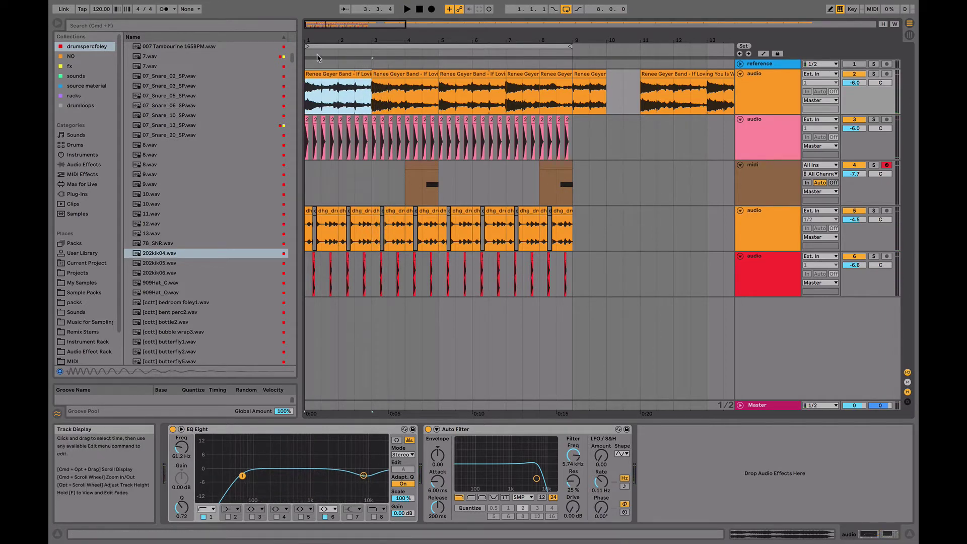
{"action": "left_click_drag", "start_coordinate": [311, 43], "coordinate": [312, 73]}
{"action": "key", "text": "space"}
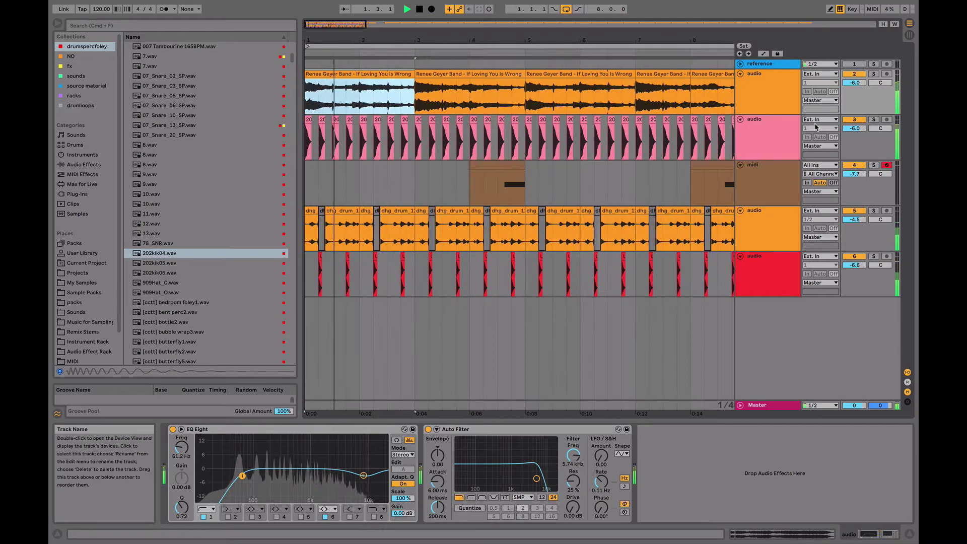
{"action": "key", "text": "space"}
{"action": "left_click_drag", "start_coordinate": [851, 130], "coordinate": [852, 130]}
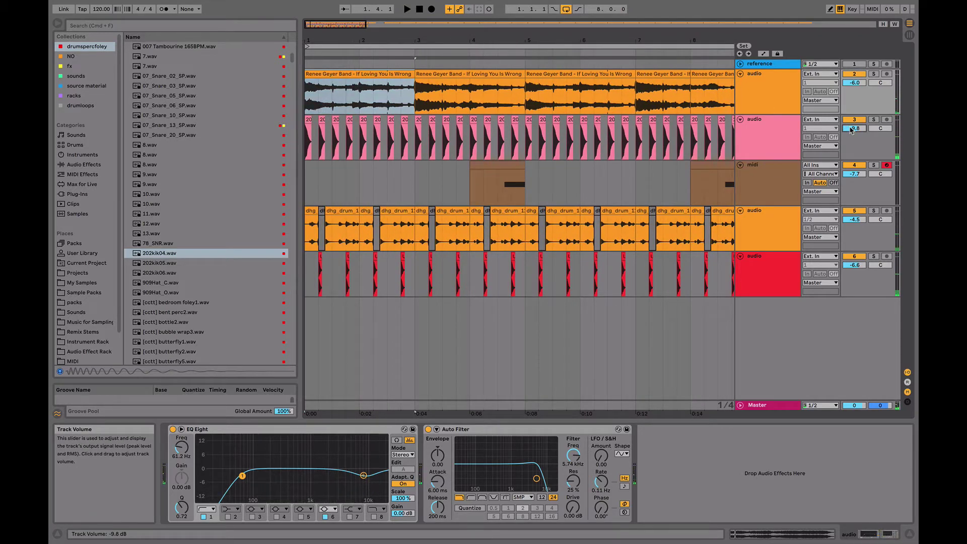
{"action": "key", "text": "space"}
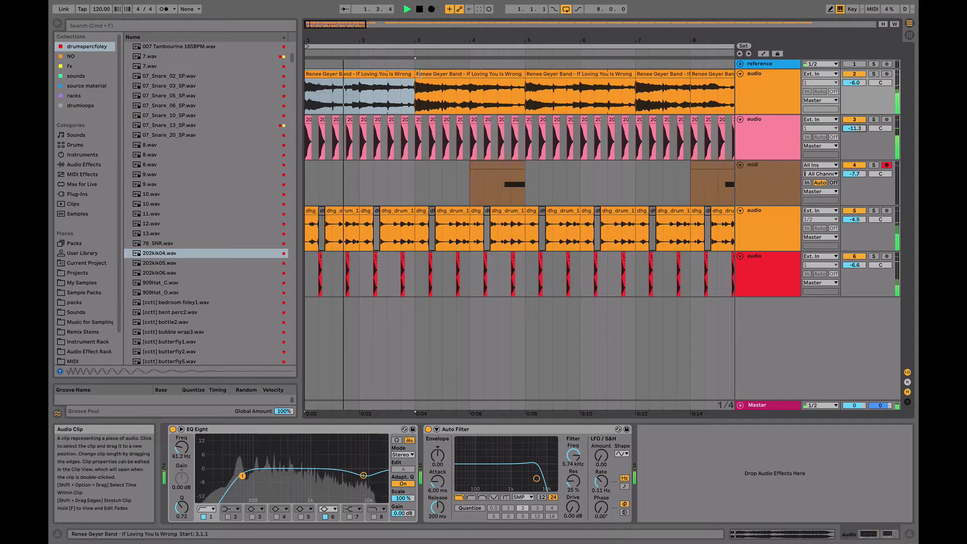
- Warp the first sample clip so its transients sit on 5.3 and 6, and play the loop
{"action": "double_click", "coordinate": [368, 70]}
{"action": "key", "text": "space"}
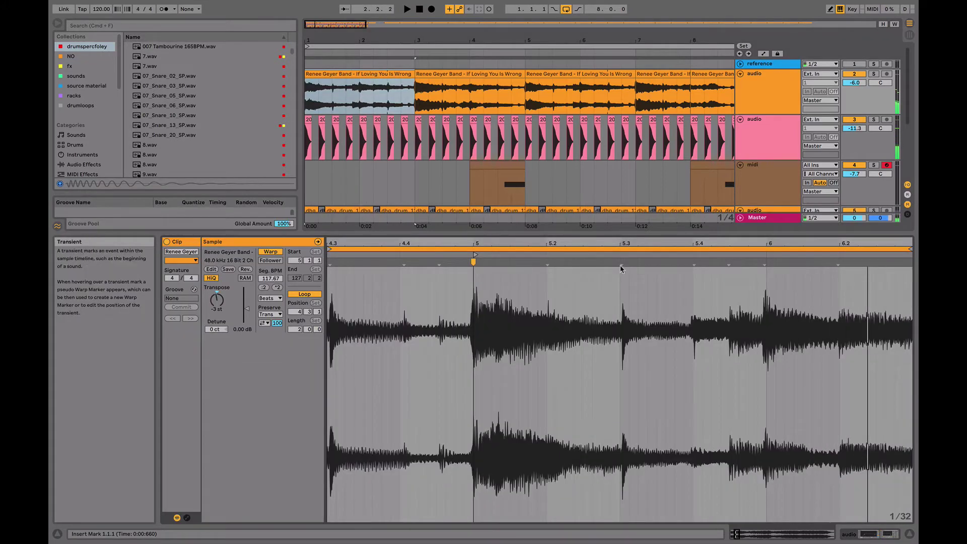
{"action": "left_click_drag", "start_coordinate": [619, 262], "coordinate": [620, 261]}
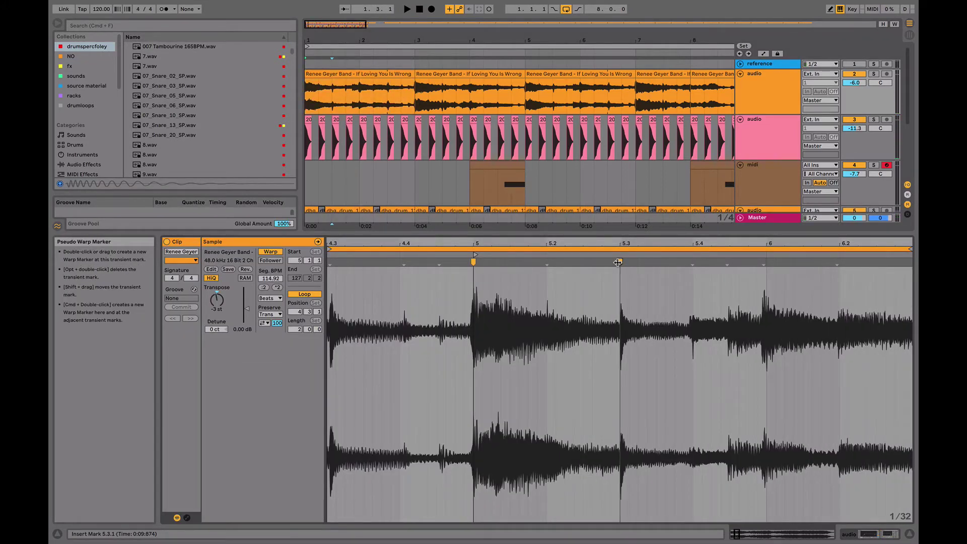
{"action": "scroll", "coordinate": [715, 296], "scroll_direction": "right", "scroll_amount": 3}
{"action": "left_click", "coordinate": [668, 265]}
{"action": "left_click_drag", "start_coordinate": [668, 263], "coordinate": [670, 262]}
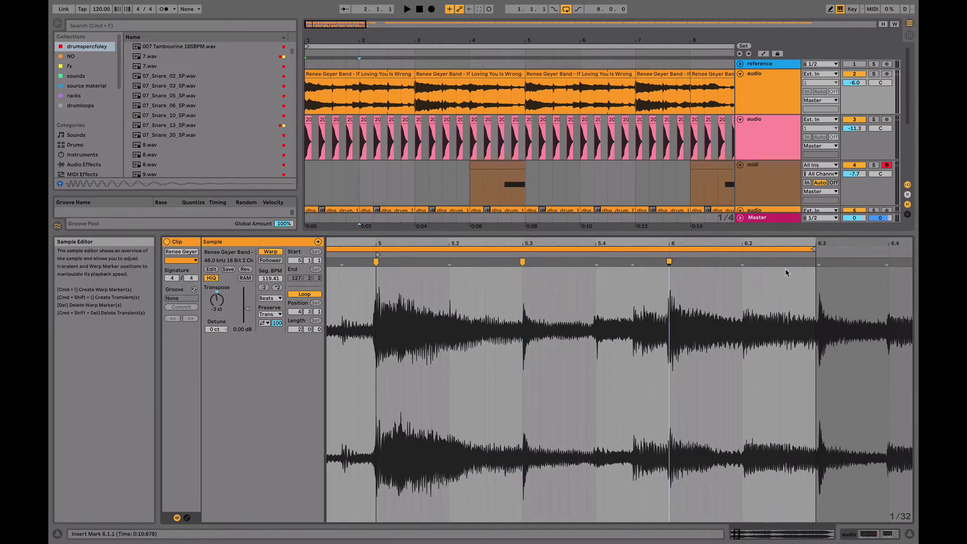
{"action": "key", "text": "space"}
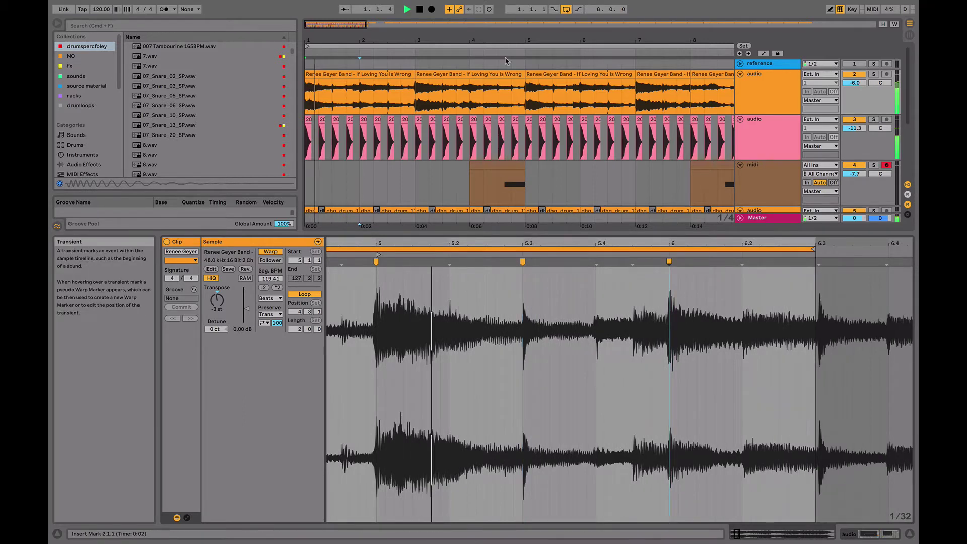
- Check the sample clip at bar 5, and warp the clip at bar 3 so its transients sit on 1.3 and 2
{"action": "left_click", "coordinate": [538, 72]}
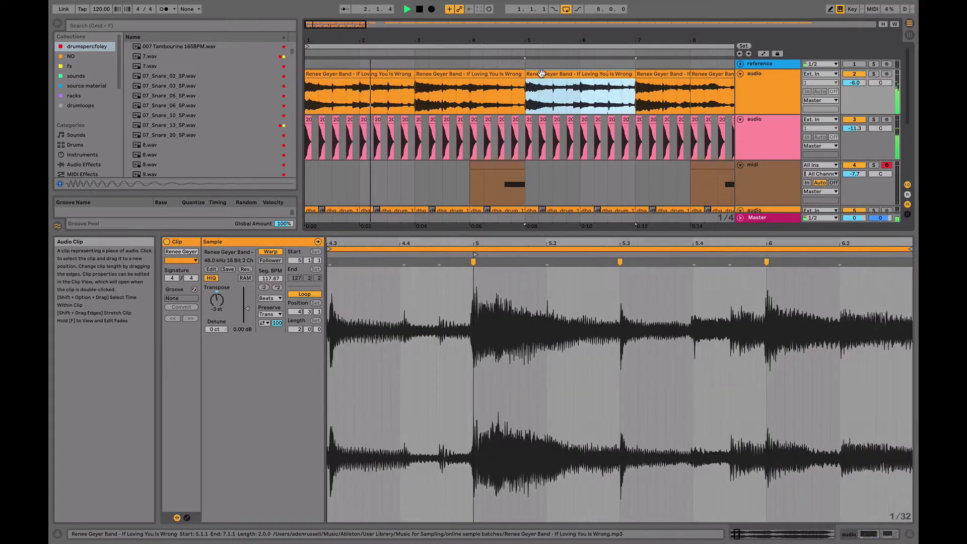
{"action": "scroll", "coordinate": [611, 75], "scroll_direction": "right", "scroll_amount": 5}
{"action": "scroll", "coordinate": [618, 76], "scroll_direction": "left", "scroll_amount": 5}
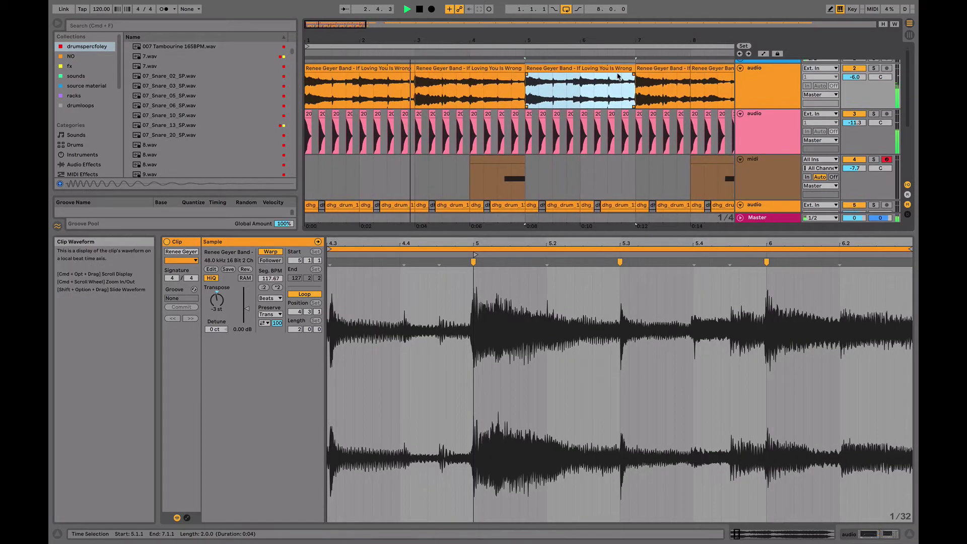
{"action": "left_click", "coordinate": [469, 75]}
{"action": "left_click_drag", "start_coordinate": [471, 265], "coordinate": [473, 263]}
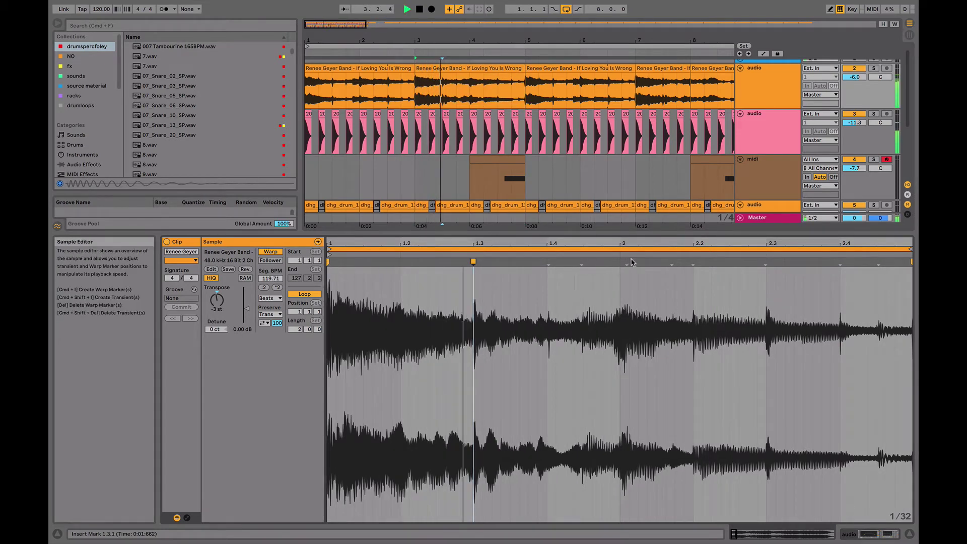
{"action": "left_click_drag", "start_coordinate": [629, 262], "coordinate": [621, 261]}
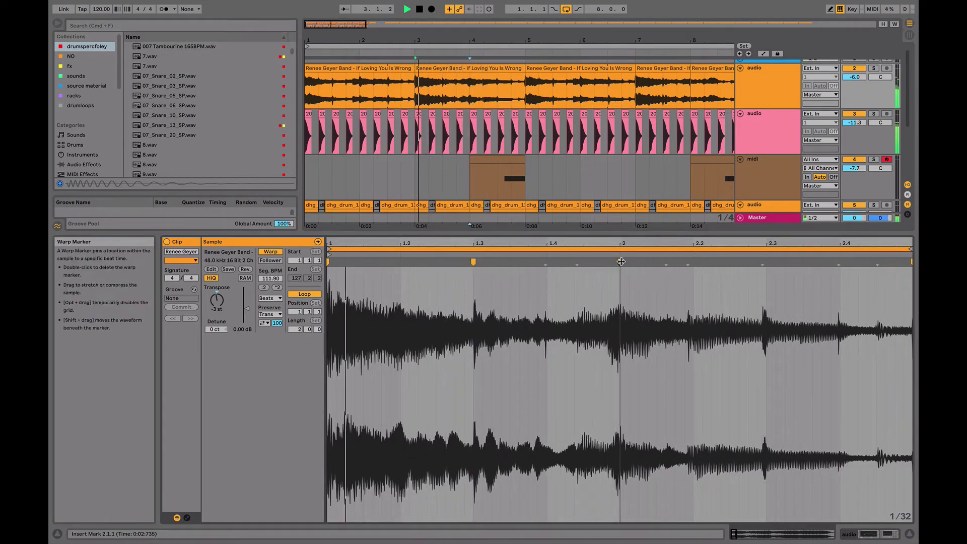
{"action": "key", "text": "space"}
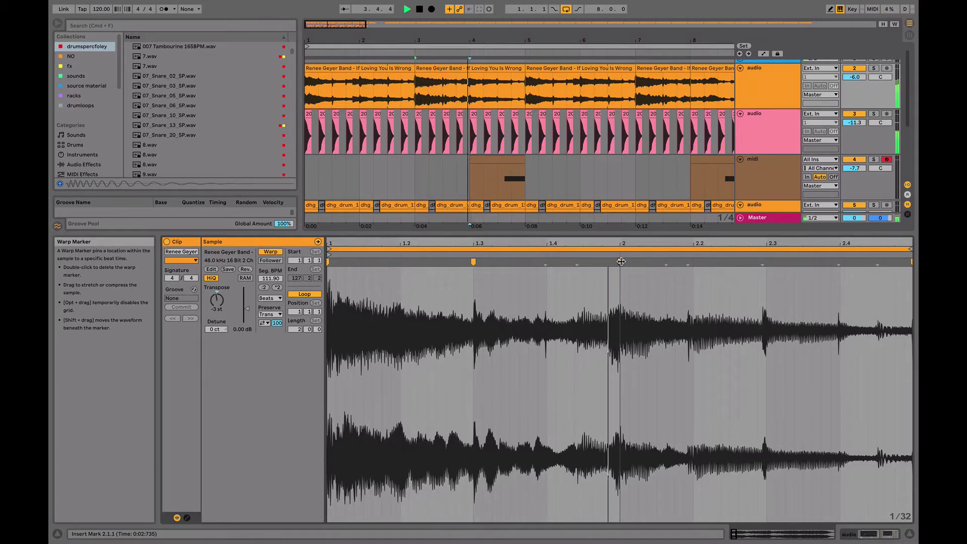
- Add warp markers to the bar 3 sample clip aligning its transients to 2.4, 2.3 and 2.2 during playback
{"action": "left_click", "coordinate": [838, 262]}
{"action": "double_click", "coordinate": [837, 262]}
{"action": "key", "text": "space"}
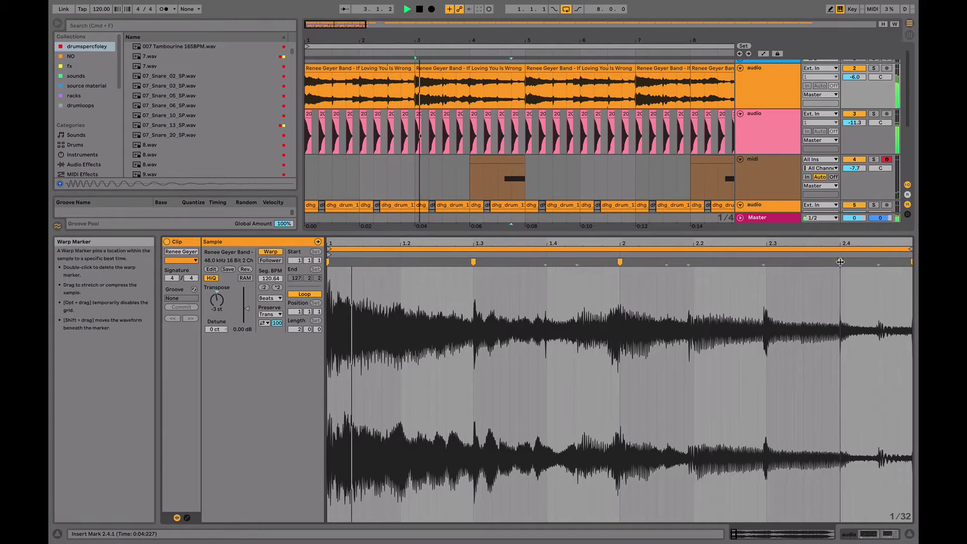
{"action": "left_click_drag", "start_coordinate": [763, 262], "coordinate": [766, 261]}
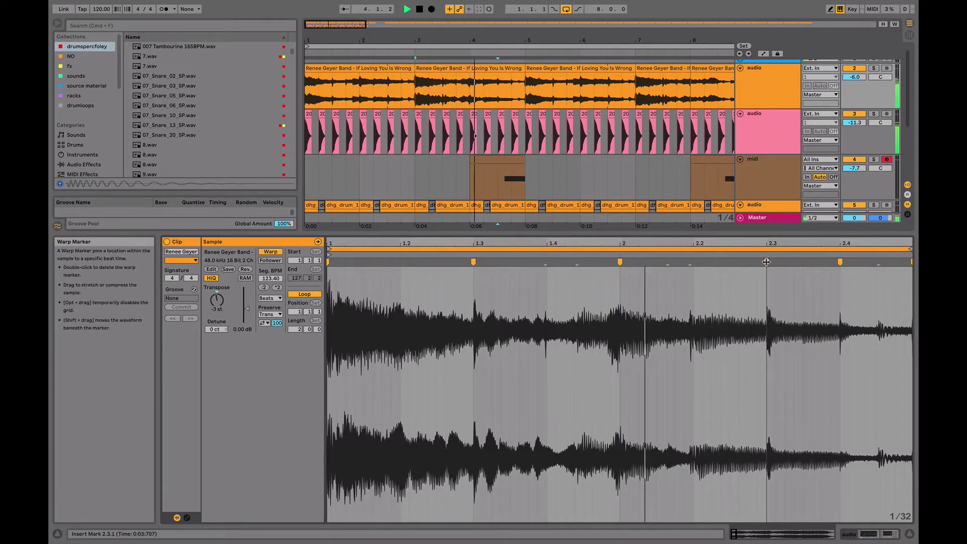
{"action": "left_click_drag", "start_coordinate": [690, 262], "coordinate": [694, 262]}
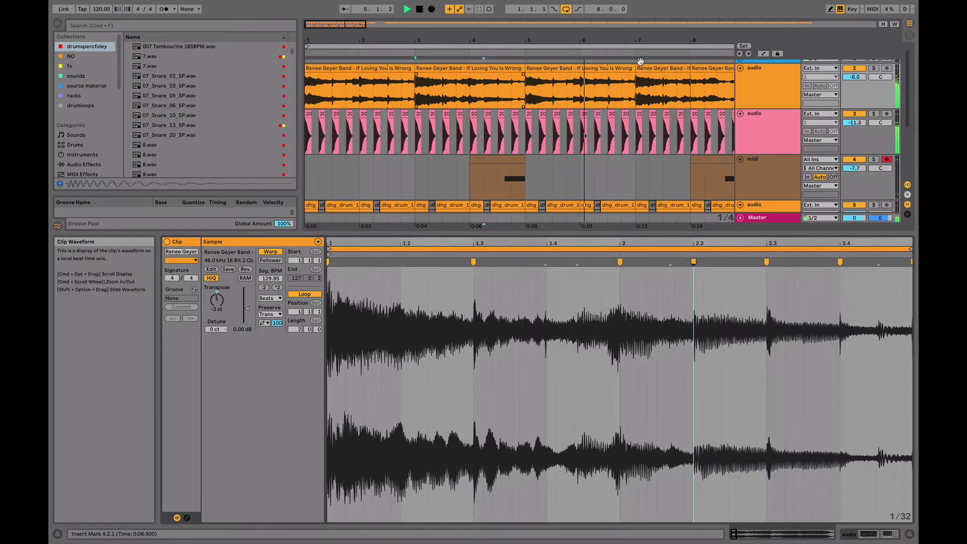
- Inspect the sample clips at bars 3, 7 and 8 during playback
{"action": "left_click_drag", "start_coordinate": [470, 89], "coordinate": [418, 82]}
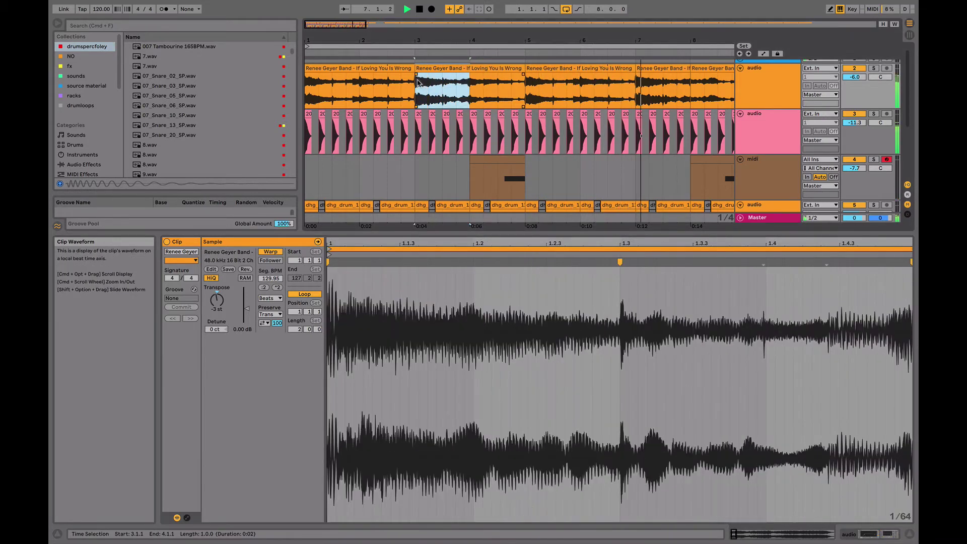
{"action": "left_click", "coordinate": [646, 68]}
{"action": "scroll", "coordinate": [639, 74], "scroll_direction": "right", "scroll_amount": 2}
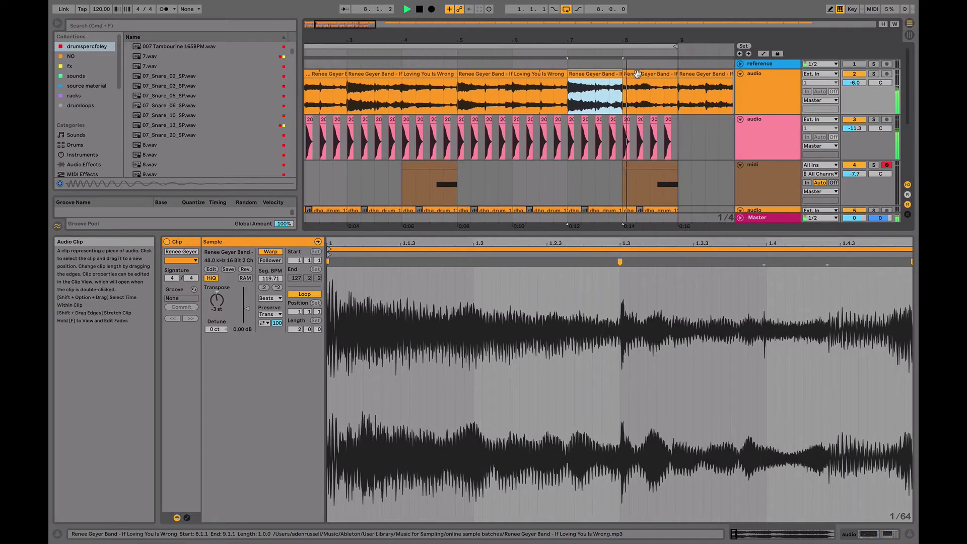
{"action": "left_click", "coordinate": [638, 74]}
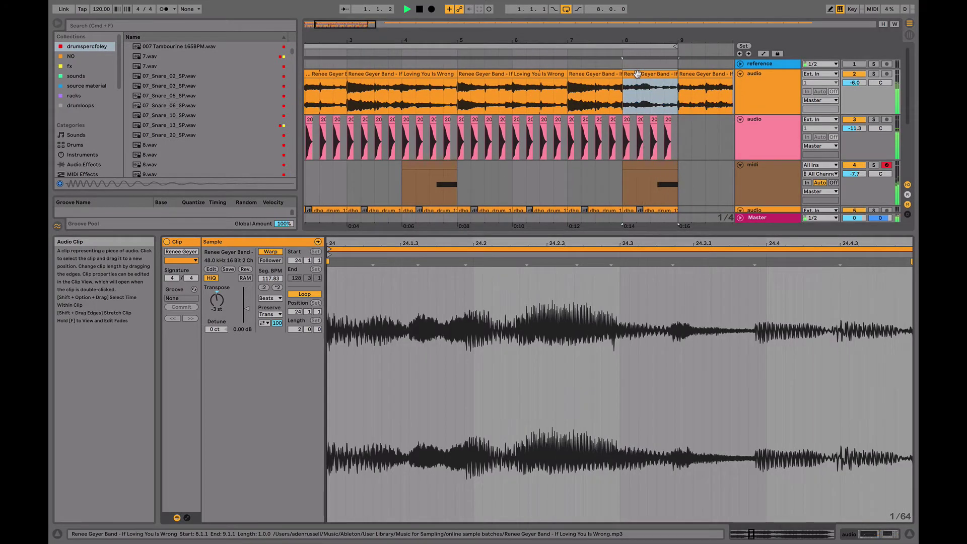
- Deactivate the MIDI chord clip at bar 8 and return the insert marker to 1.1.1
{"action": "scroll", "coordinate": [639, 80], "scroll_direction": "down", "scroll_amount": 2}
{"action": "left_click", "coordinate": [664, 130]}
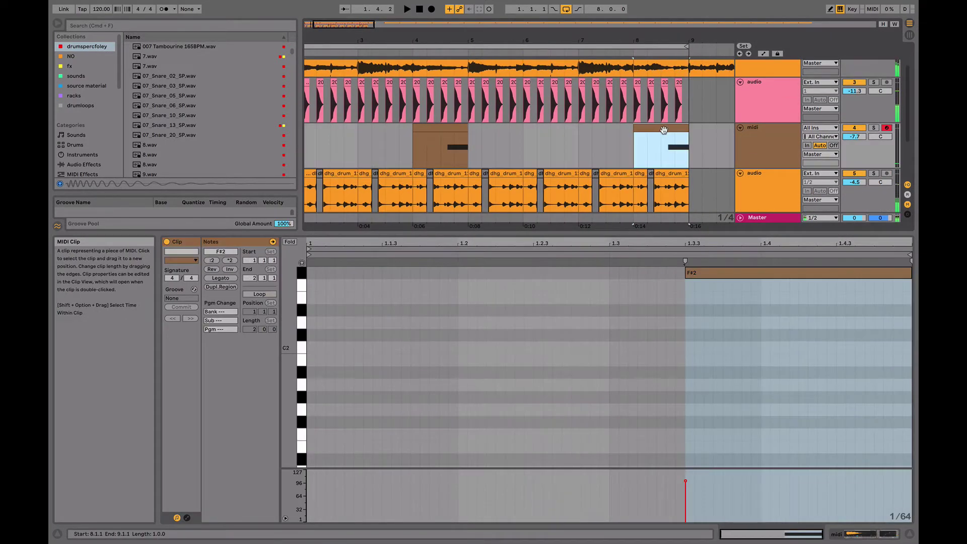
{"action": "scroll", "coordinate": [401, 134], "scroll_direction": "left", "scroll_amount": 2}
{"action": "left_click", "coordinate": [306, 148]}
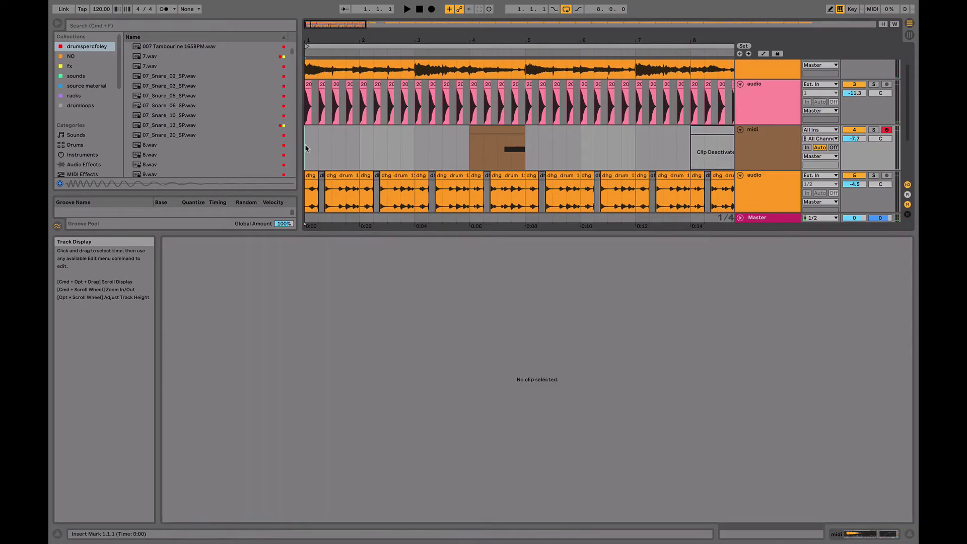
- Play the loop from bar 1 to check all tracks together, and stop playback
{"action": "double_click", "coordinate": [780, 112]}
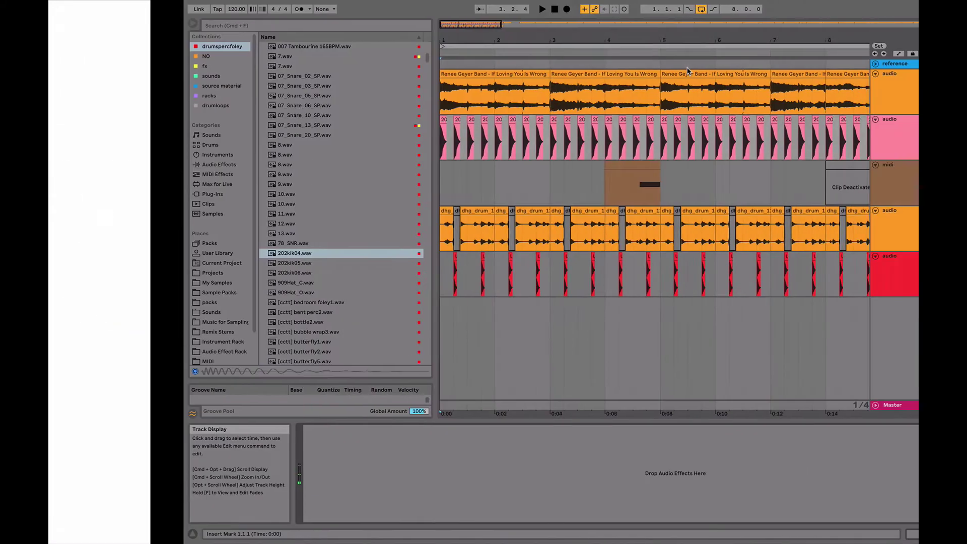
{"action": "key", "text": "space"}
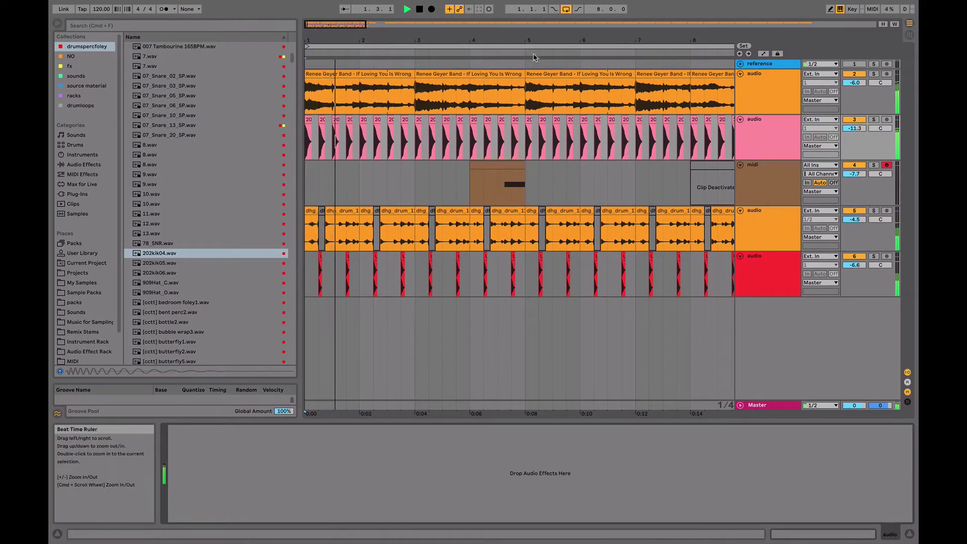
{"action": "left_click_drag", "start_coordinate": [530, 41], "coordinate": [456, 88]}
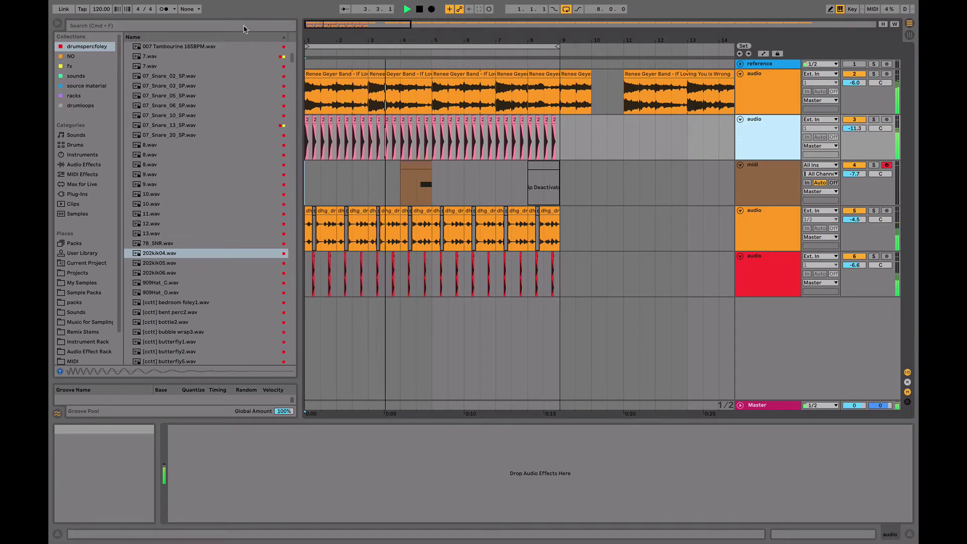
{"action": "key", "text": "space"}
- Insert a MIDI track below the drum loop track and search the drum samples for "hat", auditioning the hats
{"action": "left_click", "coordinate": [748, 232]}
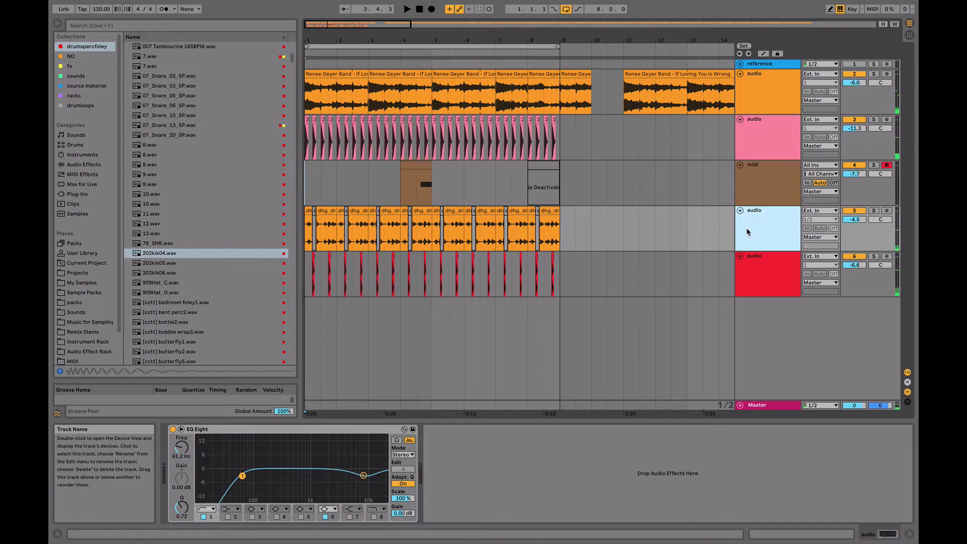
{"action": "key", "text": "super+shift+t"}
{"action": "left_click", "coordinate": [233, 27]}
{"action": "type", "text": "hat"}
{"action": "left_click", "coordinate": [214, 157]}
{"action": "key", "text": "Down"}
{"action": "key", "text": "Up"}
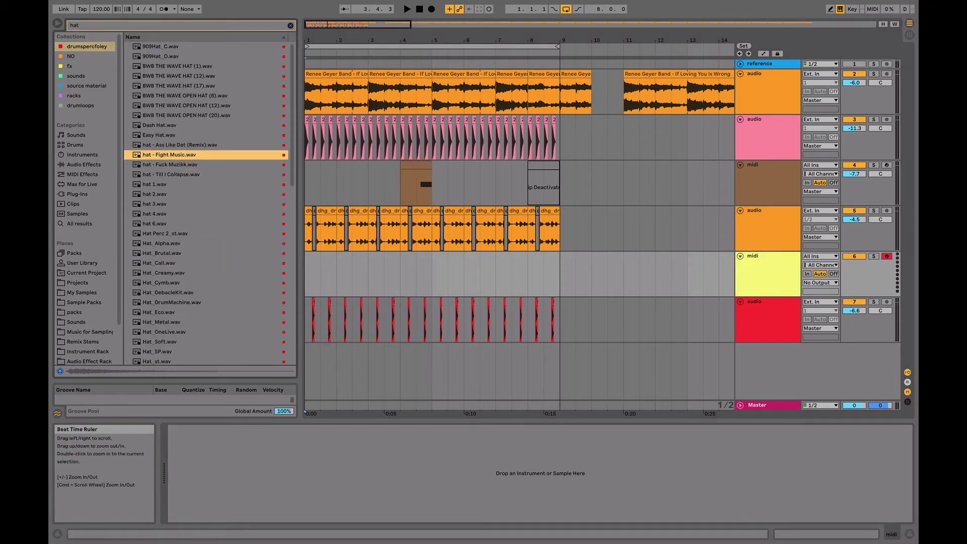
- Try placing hat - Fight Music.wav as a clip at 1.1.1 on the new track, play it, and delete the track
{"action": "left_click_drag", "start_coordinate": [326, 40], "coordinate": [326, 68]}
{"action": "left_click", "coordinate": [197, 157]}
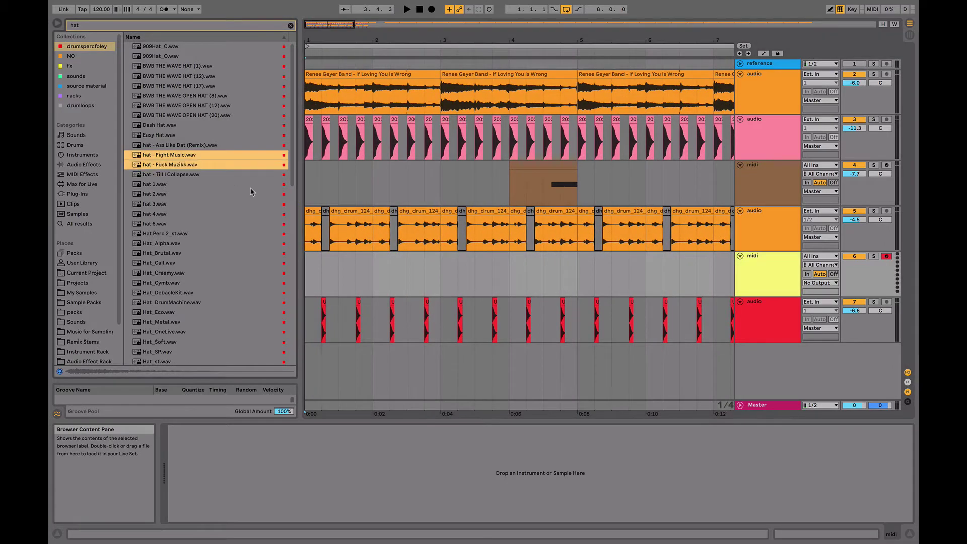
{"action": "key", "text": "super+a"}
{"action": "left_click", "coordinate": [176, 158]}
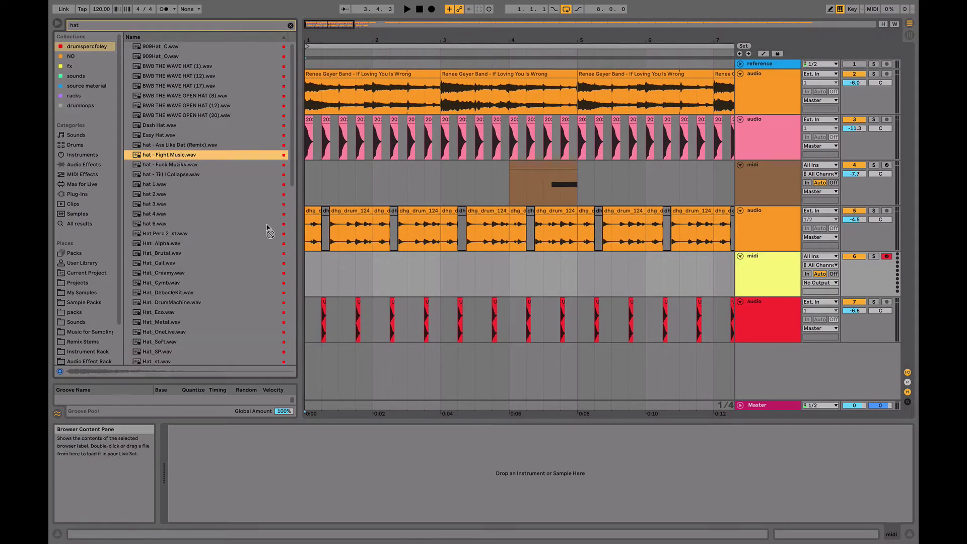
{"action": "left_click_drag", "start_coordinate": [308, 276], "coordinate": [309, 278]}
{"action": "scroll", "coordinate": [313, 296], "scroll_direction": "up", "scroll_amount": 3}
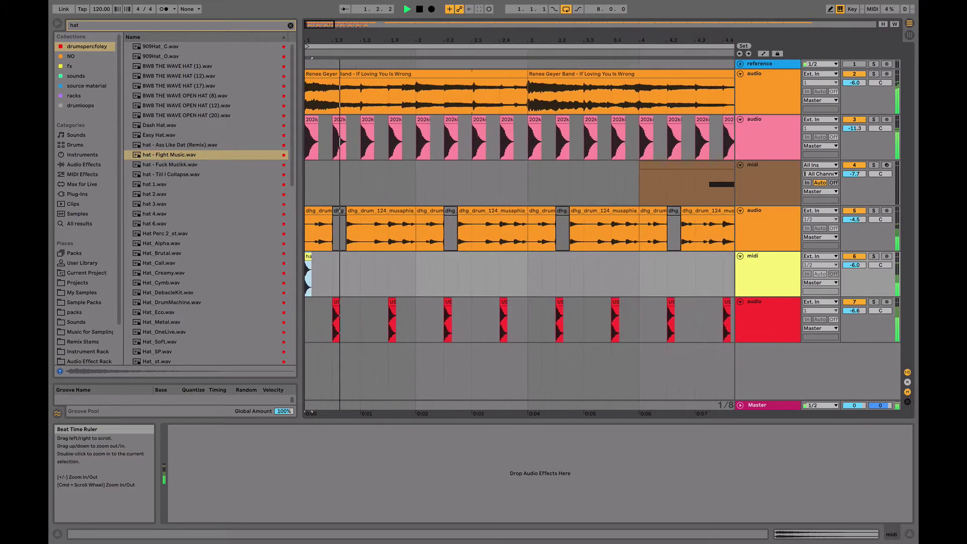
{"action": "left_click", "coordinate": [750, 261]}
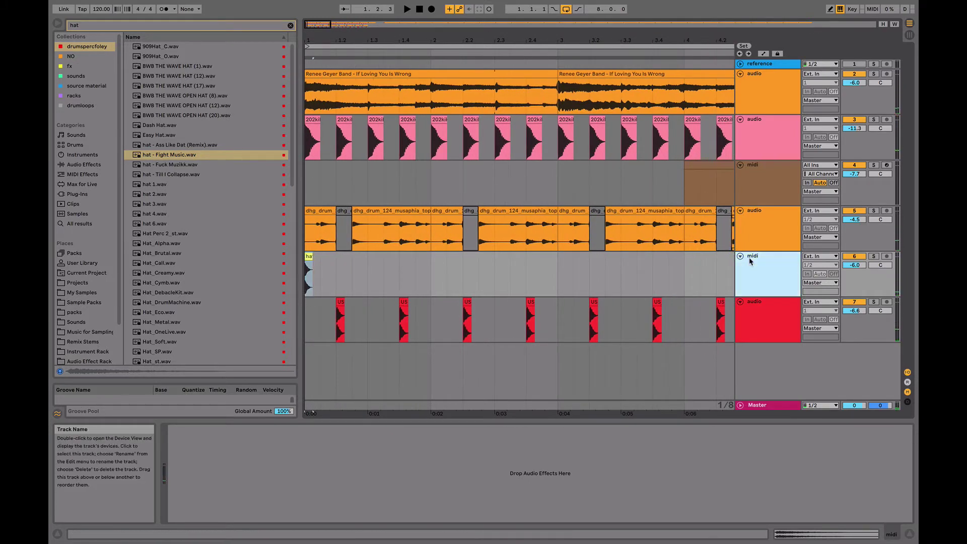
{"action": "key", "text": "Delete"}
{"action": "left_click", "coordinate": [750, 238]}
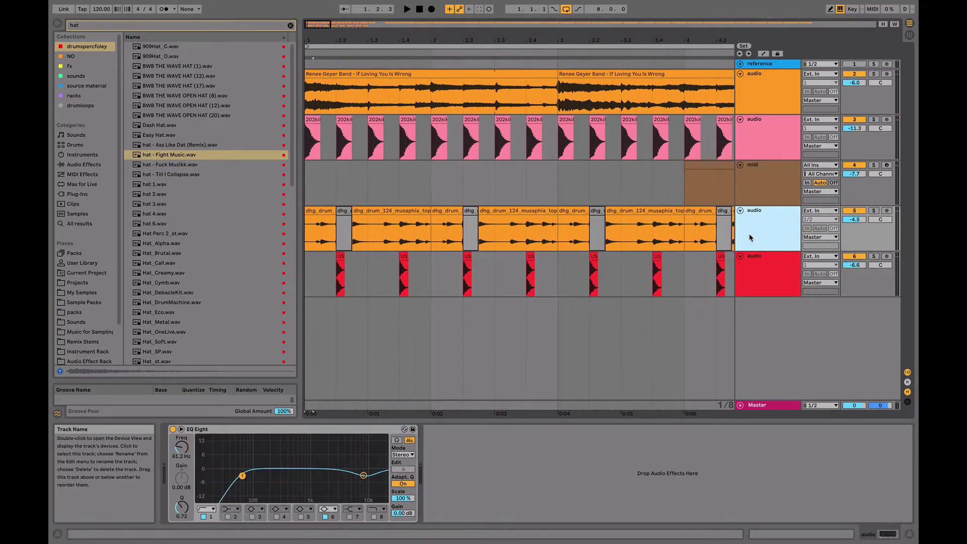
- Load hat - Fight Music.wav as an instrument on a MIDI track below the drum loop, and create a one-bar clip at bar 1
{"action": "key", "text": "super+z"}
{"action": "left_click", "coordinate": [319, 288]}
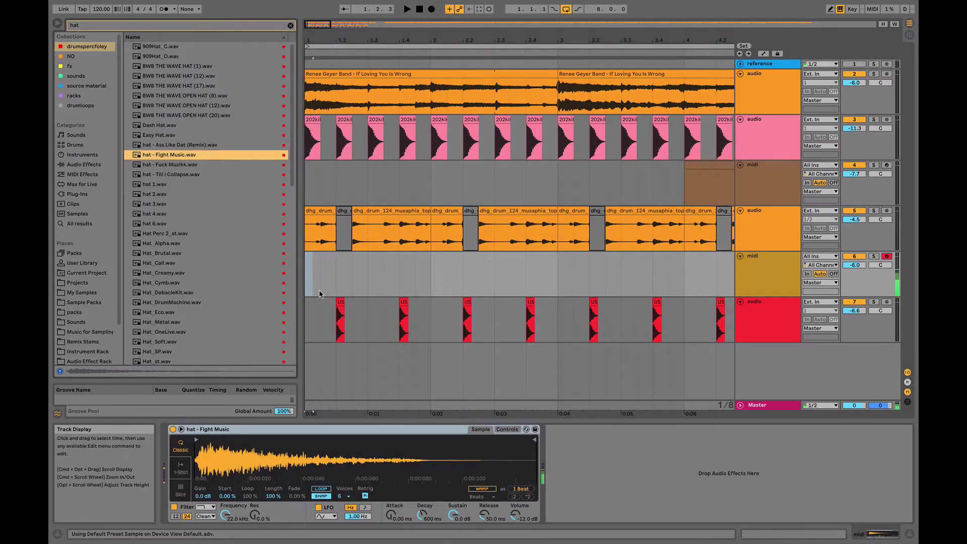
{"action": "left_click_drag", "start_coordinate": [311, 288], "coordinate": [429, 287]}
{"action": "key", "text": "super+shift+m"}
{"action": "key", "text": "space"}
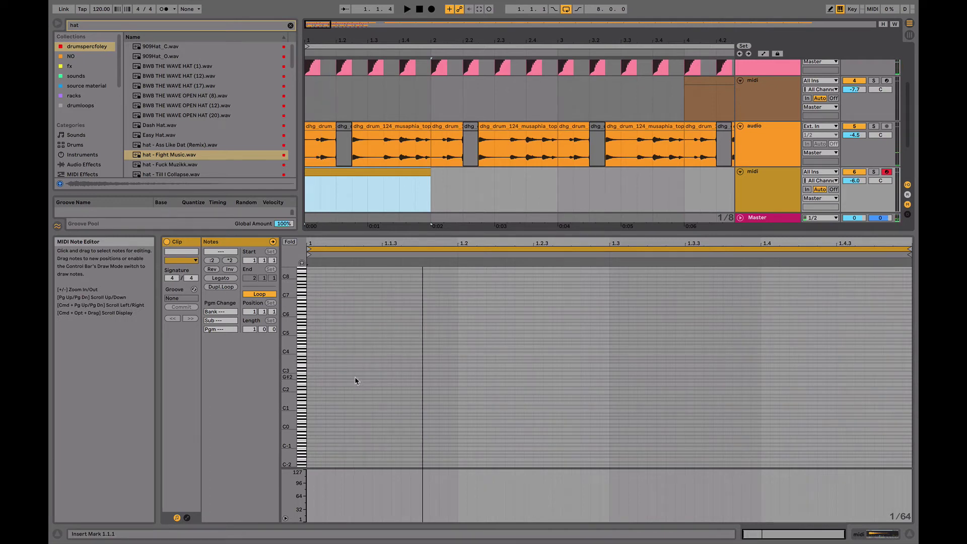
- Add C#3 hat notes at 1.1.3, 1.2.1 and 1.2.3 in the new clip and play them
{"action": "left_click", "coordinate": [346, 247]}
{"action": "left_click_drag", "start_coordinate": [292, 318], "coordinate": [342, 330]}
{"action": "scroll", "coordinate": [388, 409], "scroll_direction": "down", "scroll_amount": 3}
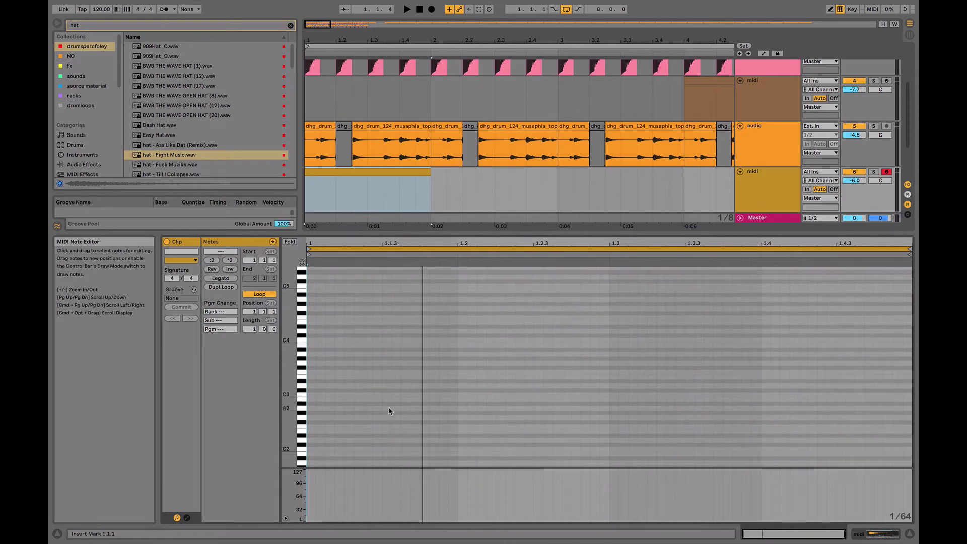
{"action": "double_click", "coordinate": [384, 391]}
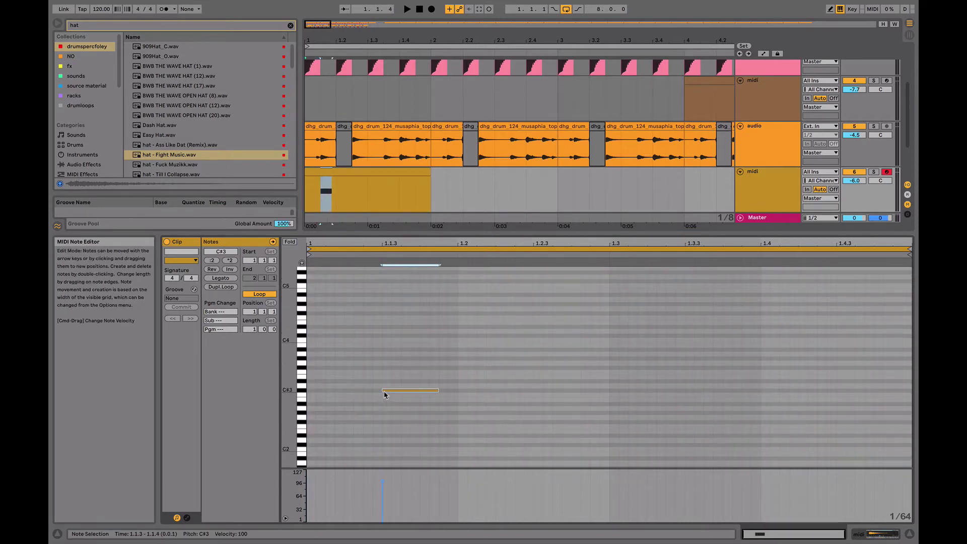
{"action": "key", "text": "ctrl+d"}
{"action": "key", "text": "ctrl+d"}
{"action": "key", "text": "space"}
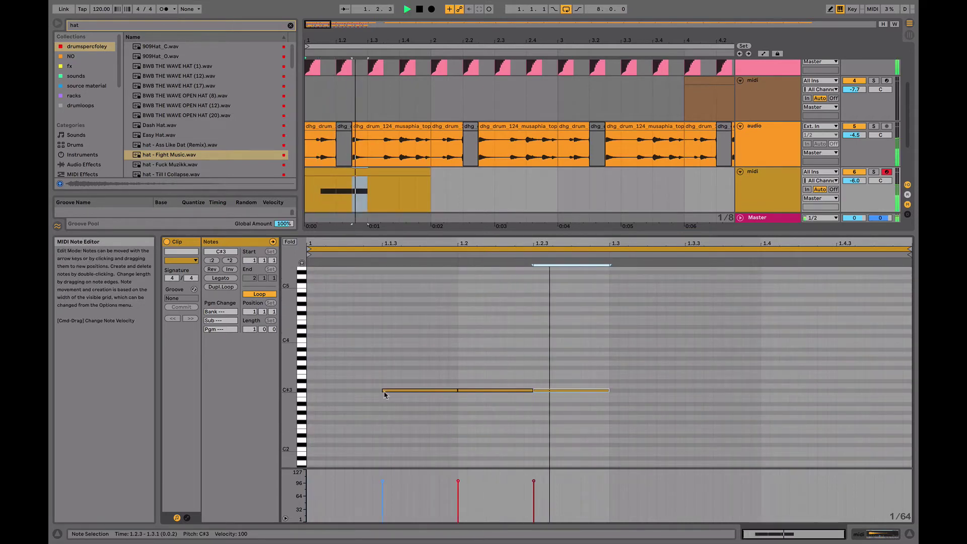
{"action": "key", "text": "space"}
- Play the three hat notes and add a short C#3 note before them at 1.1.2
{"action": "left_click_drag", "start_coordinate": [404, 379], "coordinate": [387, 410]}
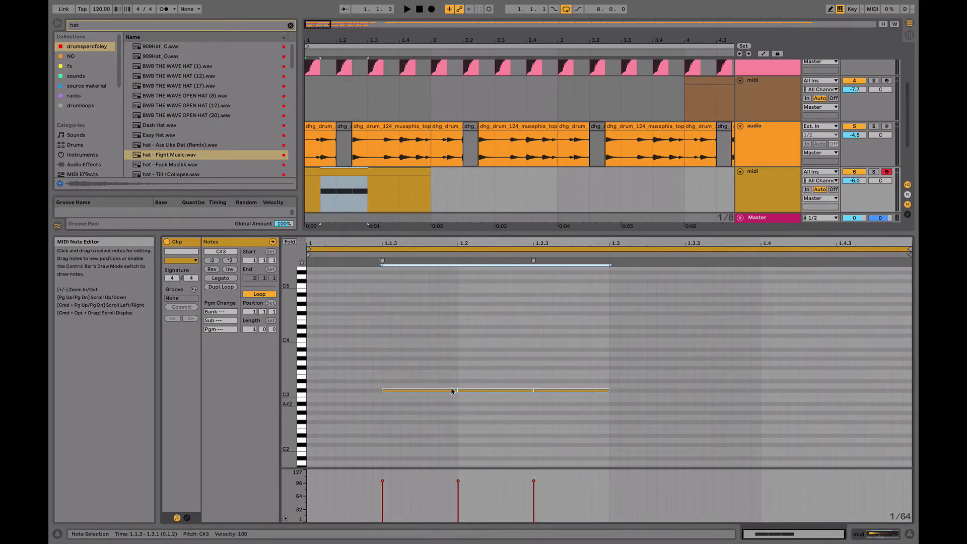
{"action": "key", "text": "space"}
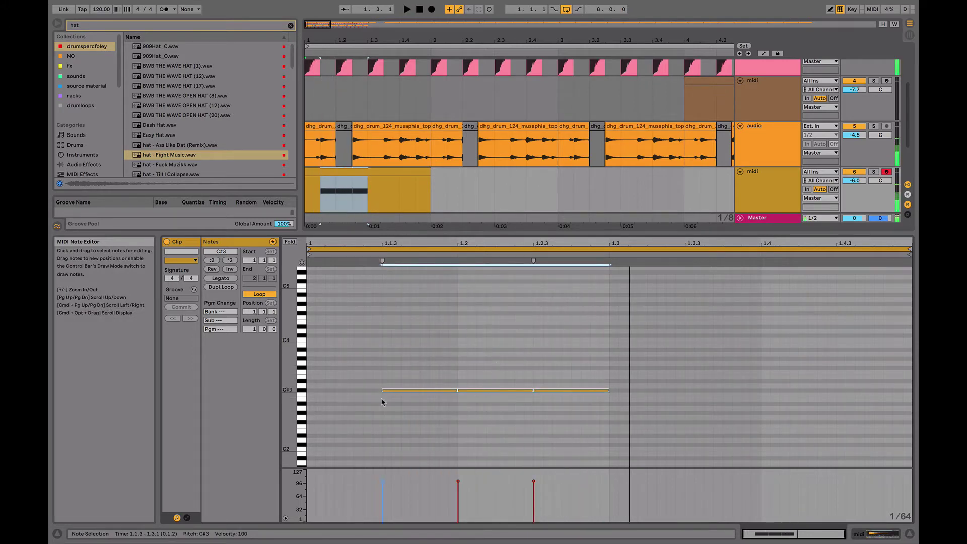
{"action": "left_click", "coordinate": [347, 395]}
{"action": "double_click", "coordinate": [348, 391]}
{"action": "key", "text": "shift+Right"}
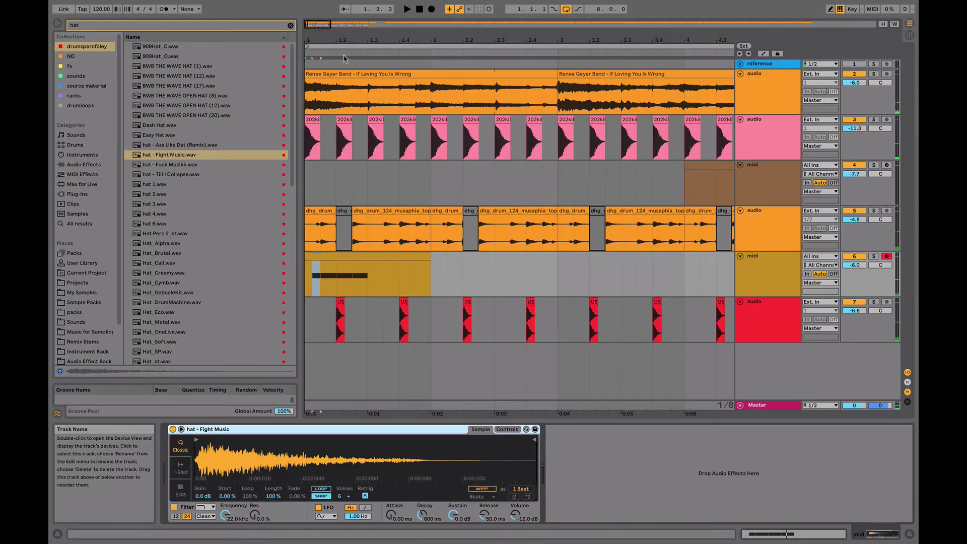
- Apply the Core Library groove MPC 16 Swing-55.agr to the hat MIDI clip and play the result
{"action": "left_click", "coordinate": [291, 26]}
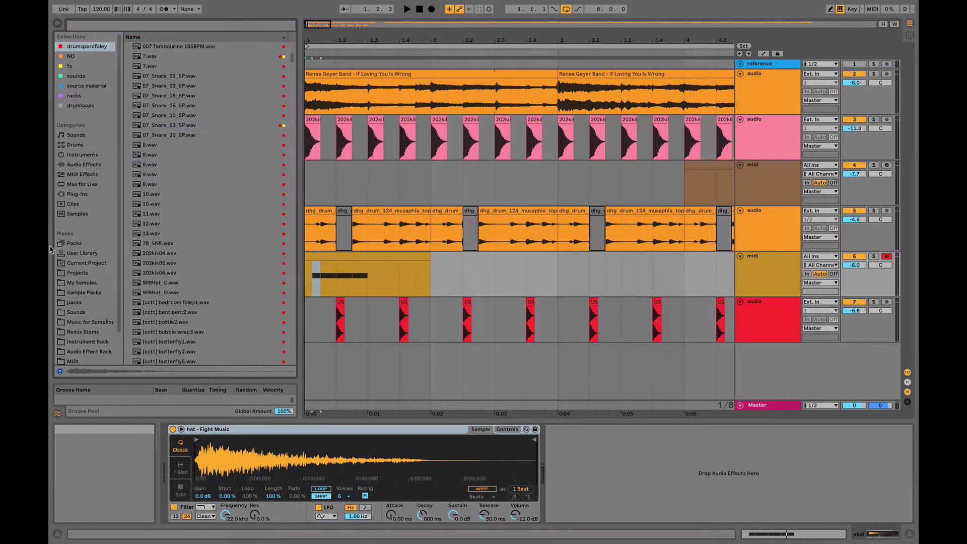
{"action": "left_click", "coordinate": [76, 245]}
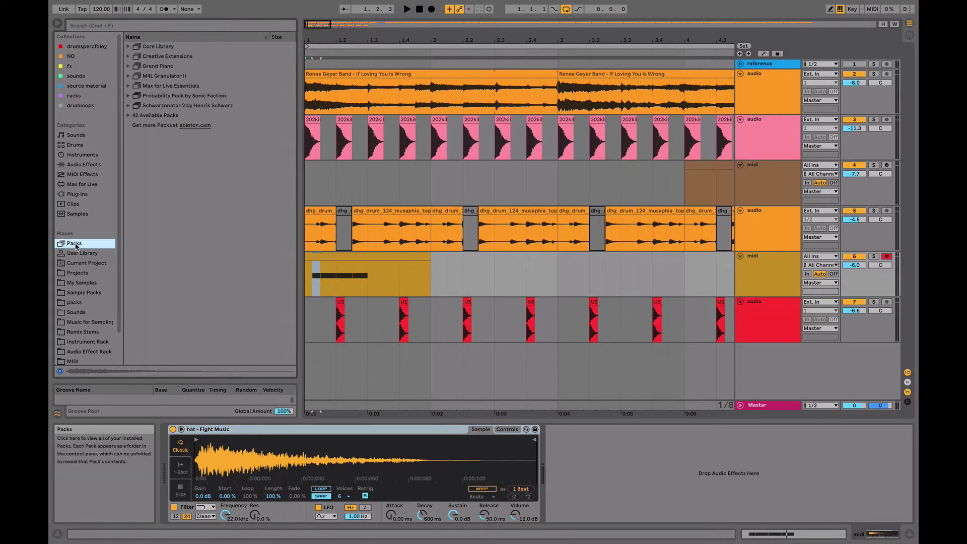
{"action": "left_click", "coordinate": [129, 46]}
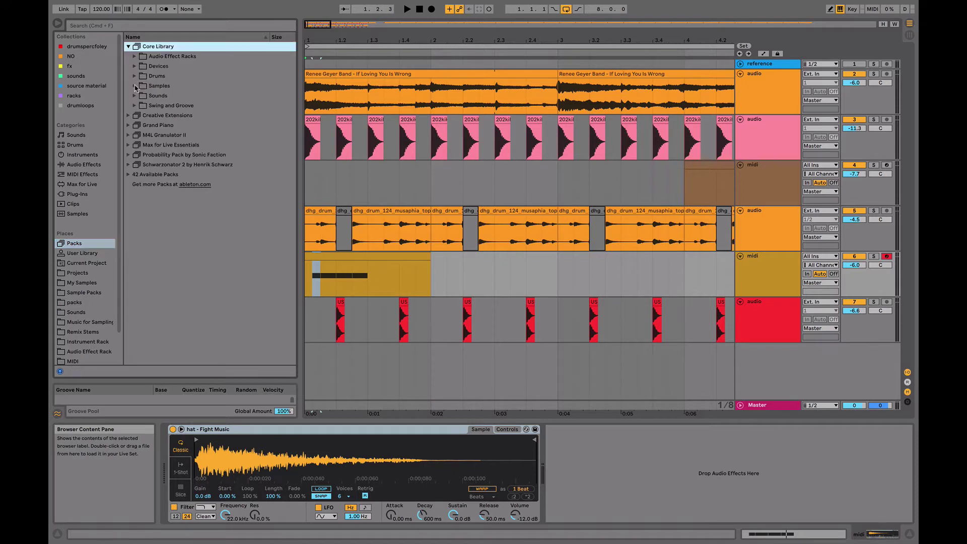
{"action": "left_click", "coordinate": [135, 106]}
{"action": "left_click", "coordinate": [141, 145]}
{"action": "scroll", "coordinate": [187, 219], "scroll_direction": "down", "scroll_amount": 10}
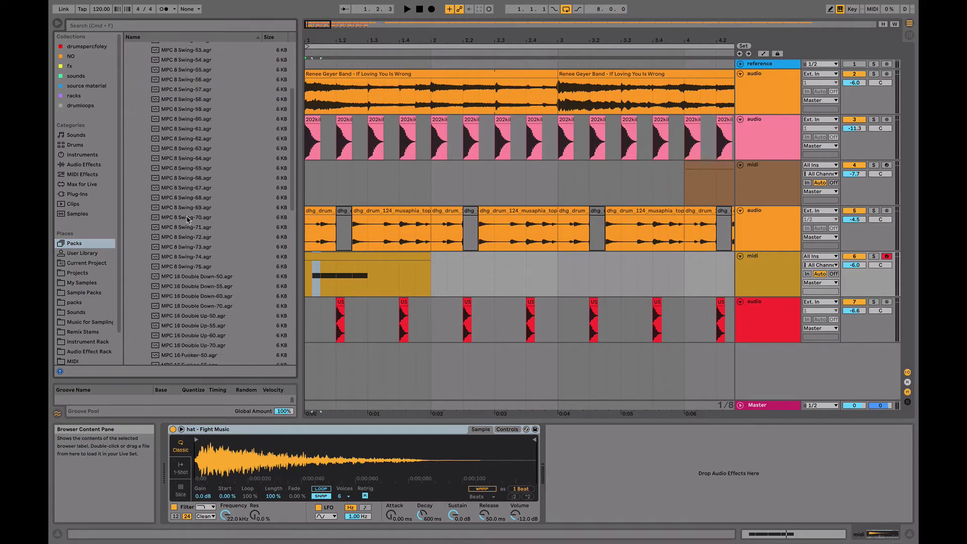
{"action": "left_click_drag", "start_coordinate": [195, 235], "coordinate": [266, 246]}
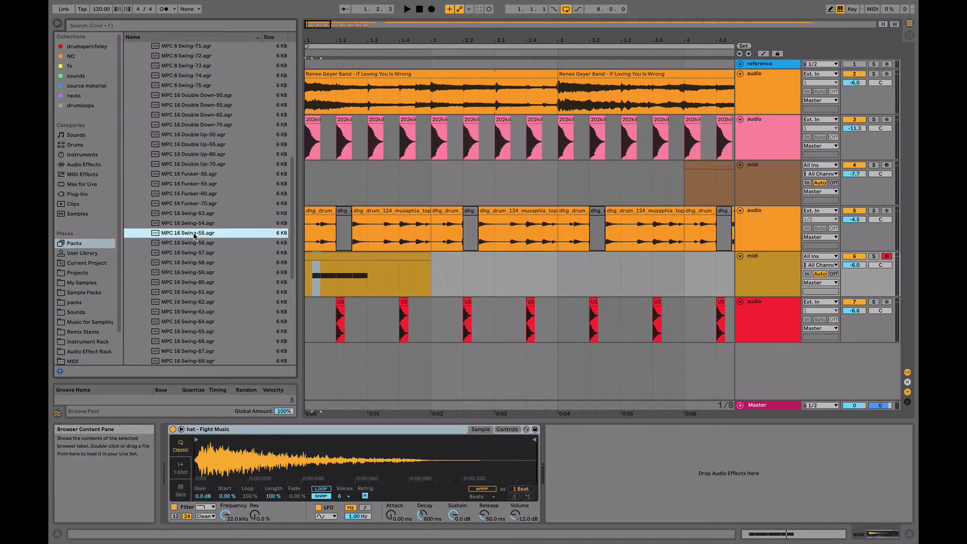
{"action": "left_click_drag", "start_coordinate": [322, 263], "coordinate": [321, 260]}
{"action": "key", "text": "space"}
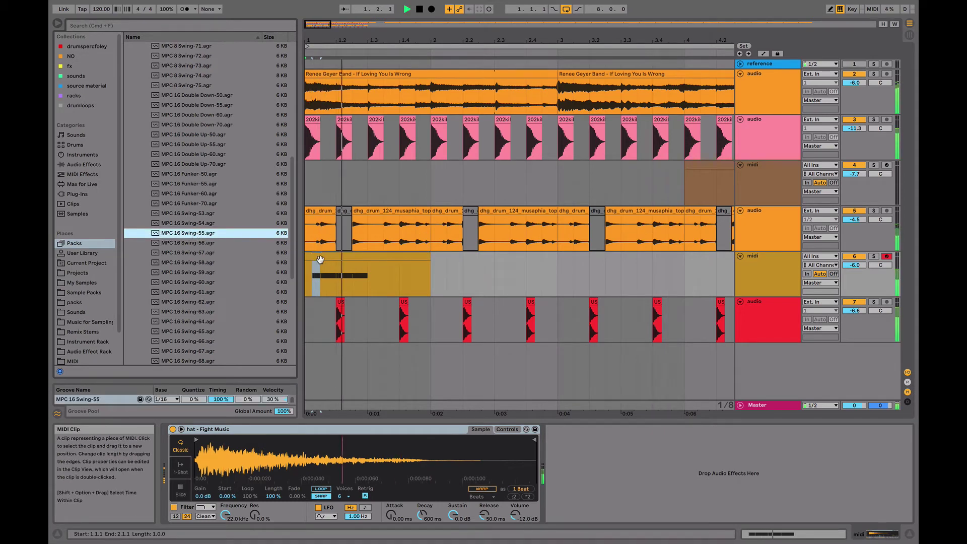
- Examine the drum loop clips at 1.2.3 and 1.1.1 alongside the hat pattern
{"action": "double_click", "coordinate": [387, 214]}
{"action": "scroll", "coordinate": [545, 196], "scroll_direction": "right", "scroll_amount": 3}
{"action": "scroll", "coordinate": [491, 168], "scroll_direction": "left", "scroll_amount": 3}
{"action": "scroll", "coordinate": [490, 168], "scroll_direction": "down", "scroll_amount": 3}
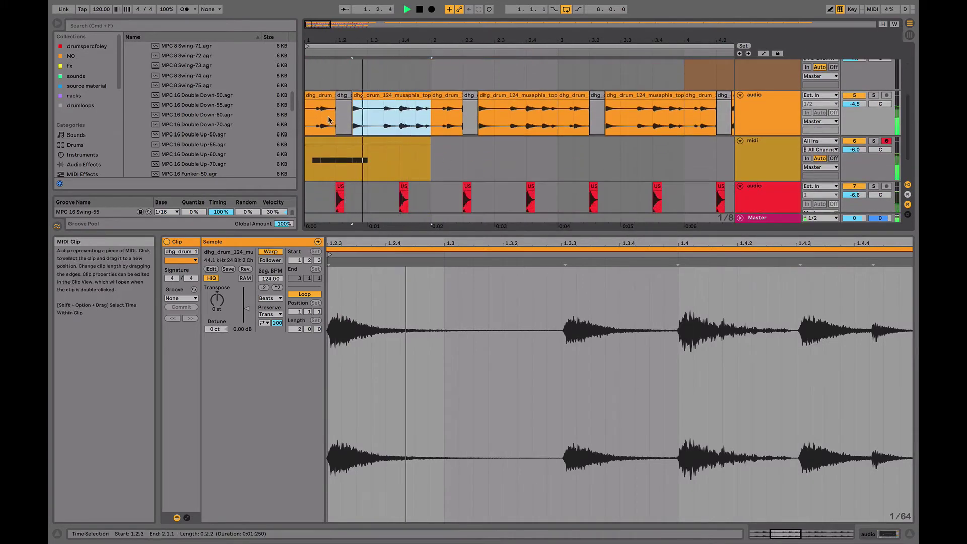
{"action": "left_click", "coordinate": [315, 98]}
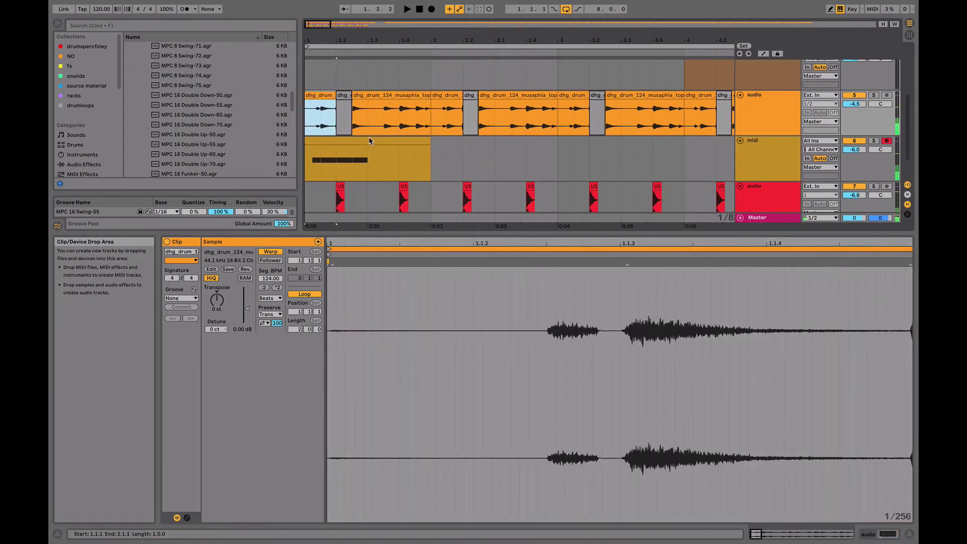
- Lower the hat note velocities to 46 at 1.2.1 and 57 at 1.1.2, and play the pattern
{"action": "left_click", "coordinate": [361, 143]}
{"action": "left_click", "coordinate": [361, 142]}
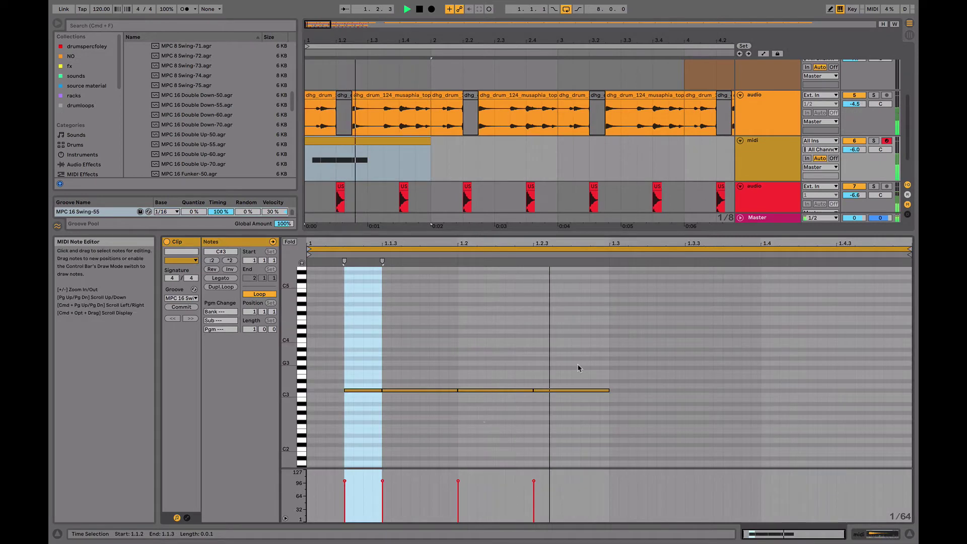
{"action": "left_click", "coordinate": [458, 483]}
{"action": "left_click_drag", "start_coordinate": [459, 511], "coordinate": [458, 503]}
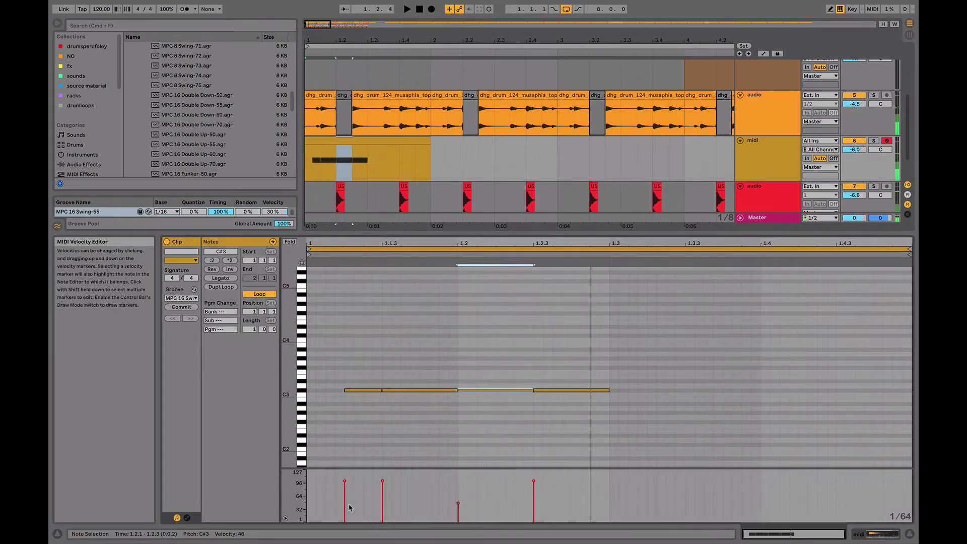
{"action": "left_click", "coordinate": [344, 482]}
{"action": "key", "text": "space"}
{"action": "key", "text": "space"}
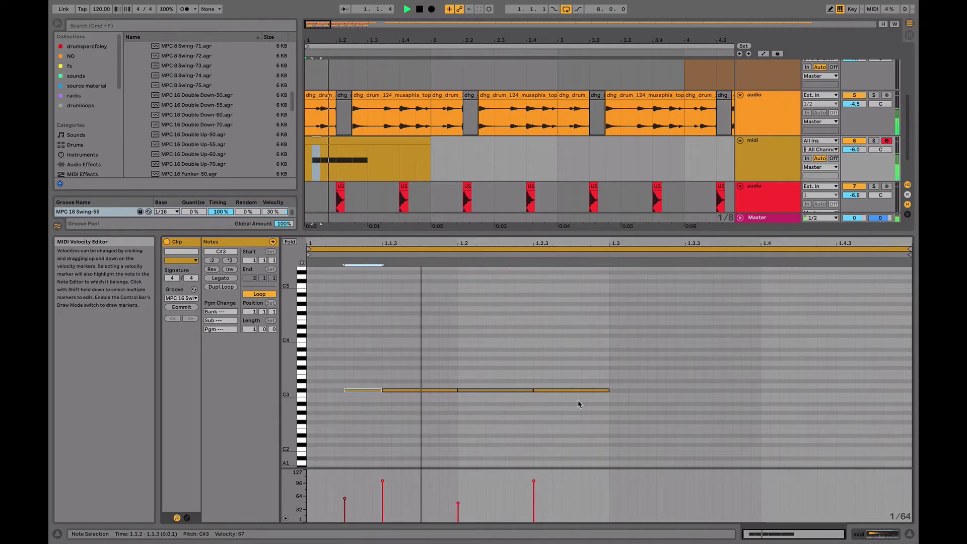
- Add a C#3 hat note at 1.3.3 and play the clip
{"action": "double_click", "coordinate": [694, 390]}
{"action": "key", "text": "space"}
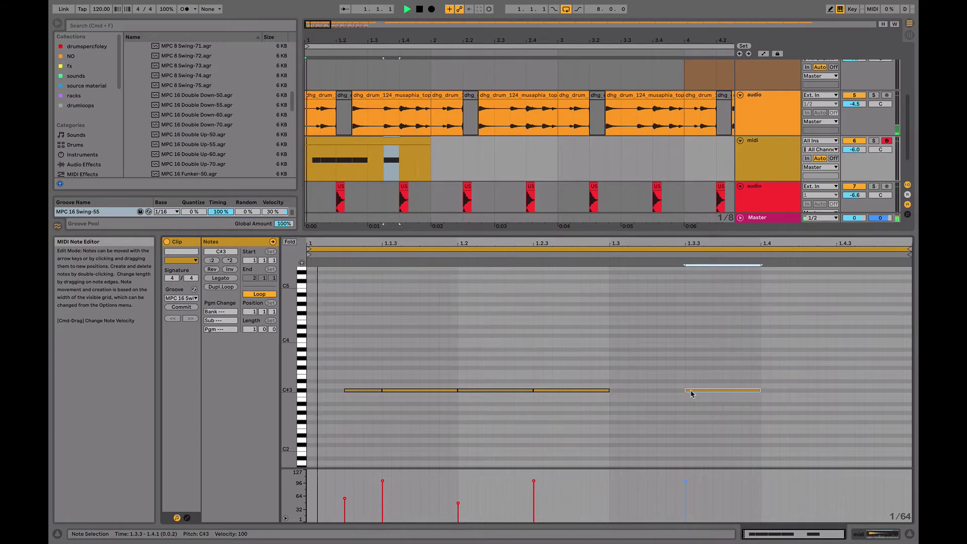
- Add a C#3 hat note at 1.4.3 in the hat pattern
{"action": "scroll", "coordinate": [780, 369], "scroll_direction": "up", "scroll_amount": 1}
{"action": "key", "text": "space"}
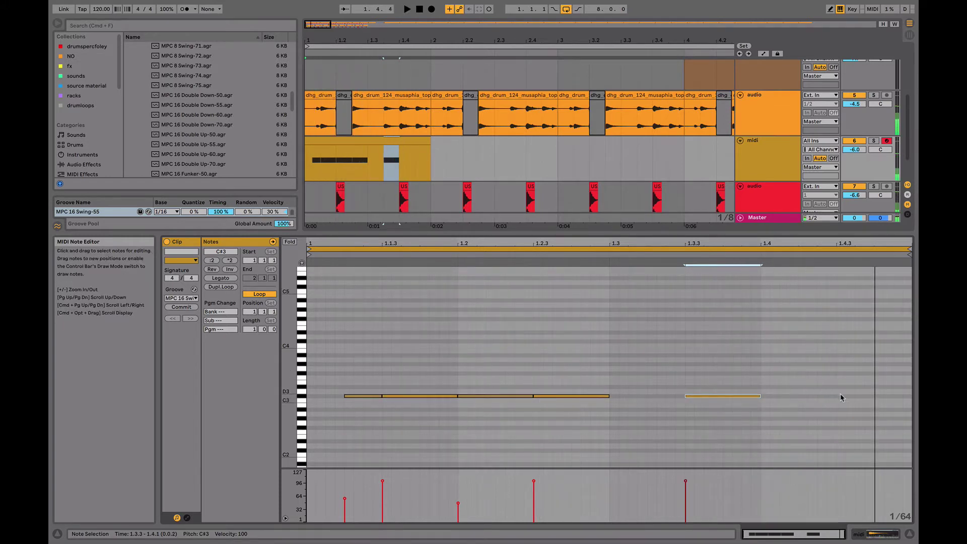
{"action": "double_click", "coordinate": [851, 397]}
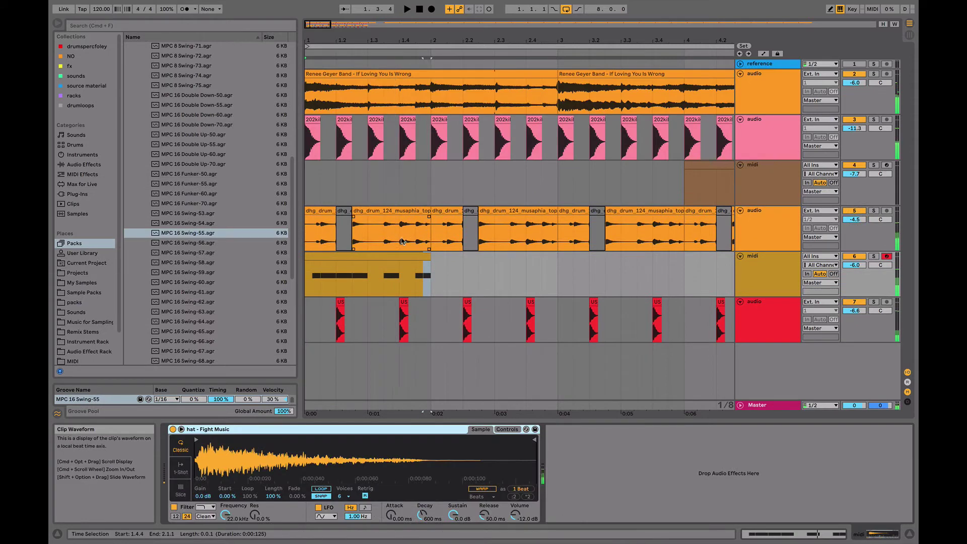
- Apply the groove MPC 16 Swing-65.agr to the hat MIDI clip and play the arrangement
{"action": "left_click", "coordinate": [388, 265]}
{"action": "scroll", "coordinate": [195, 284], "scroll_direction": "down", "scroll_amount": 4}
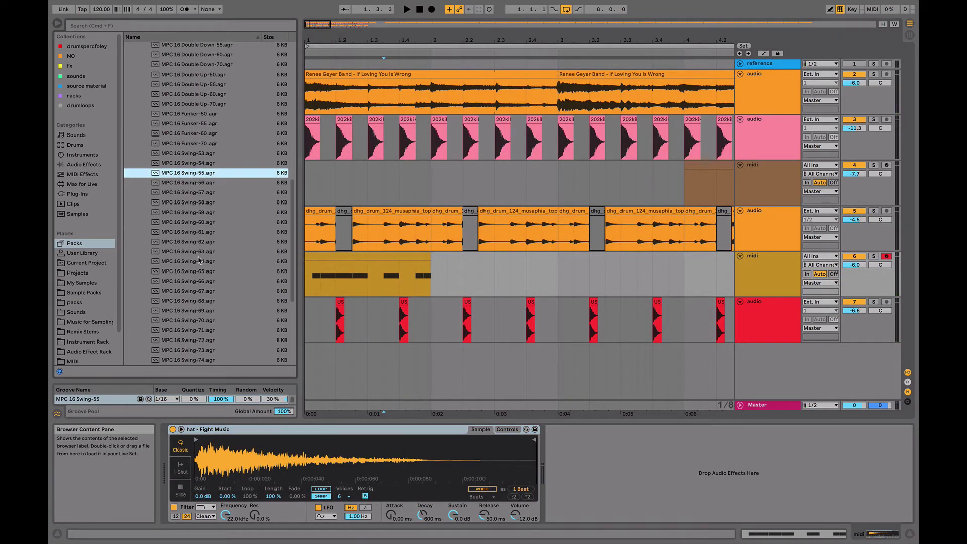
{"action": "left_click_drag", "start_coordinate": [204, 275], "coordinate": [329, 259]}
{"action": "left_click", "coordinate": [322, 258]}
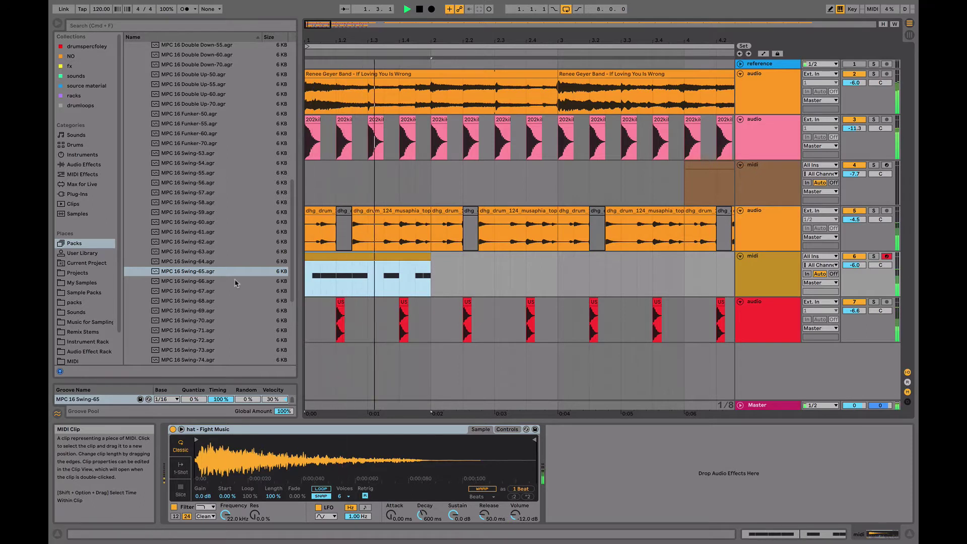
{"action": "key", "text": "space"}
{"action": "key", "text": "space"}
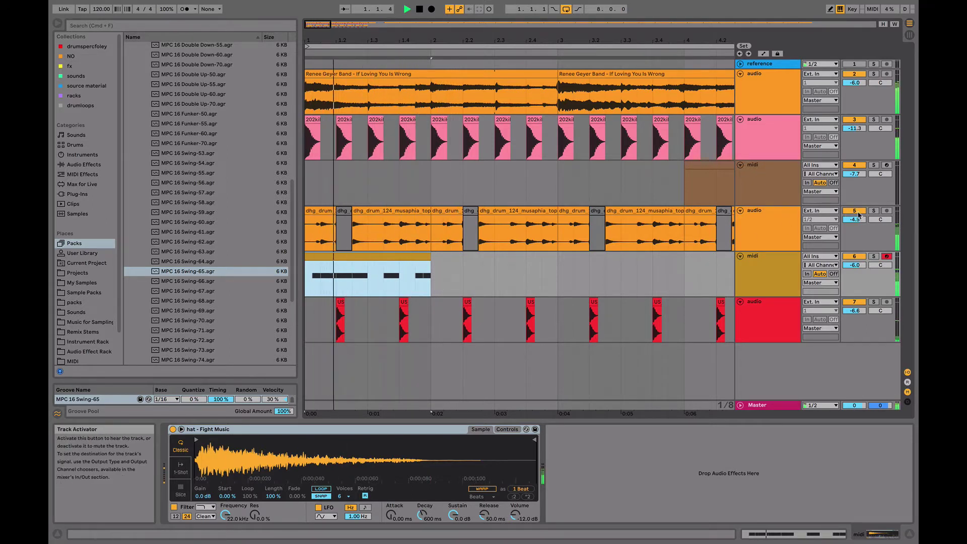
- Solo the drum loop track and the hat track to hear their timing together
{"action": "left_click", "coordinate": [770, 223]}
{"action": "left_click", "coordinate": [874, 211]}
{"action": "left_click", "coordinate": [873, 257]}
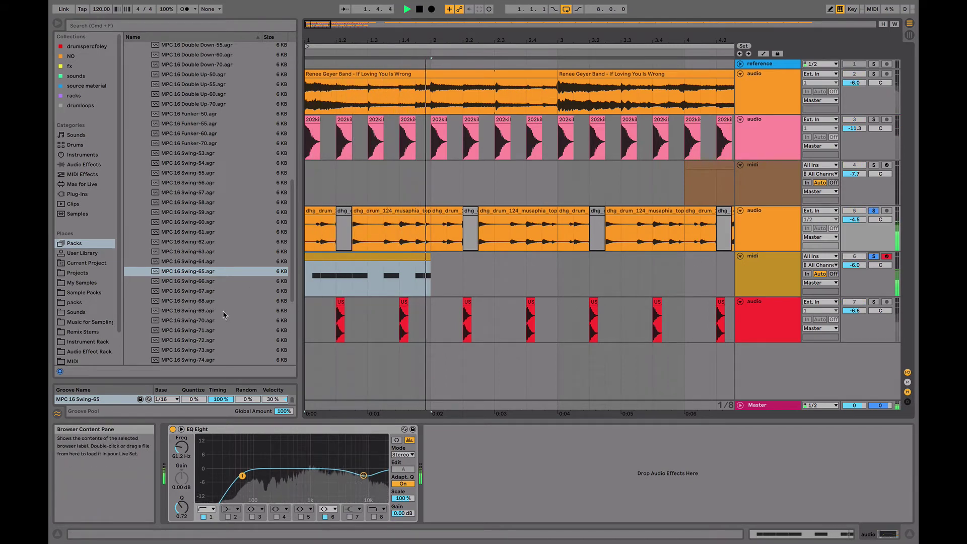
{"action": "key", "text": "space"}
- Try the groove MPC 16 Swing-75.agr on the hat clip, followed by MPC 16 Swing-70.agr, and play it
{"action": "scroll", "coordinate": [210, 331], "scroll_direction": "down", "scroll_amount": 3}
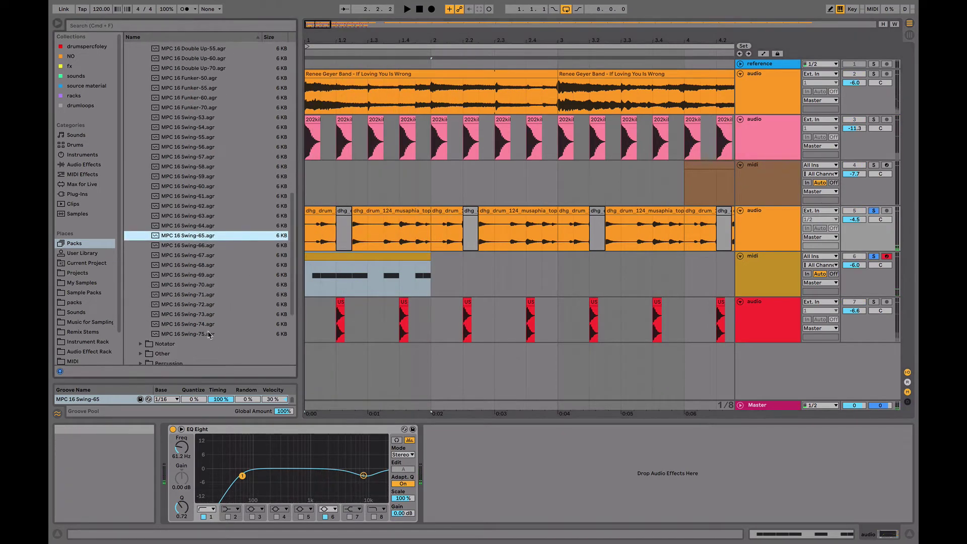
{"action": "left_click_drag", "start_coordinate": [210, 335], "coordinate": [316, 274]}
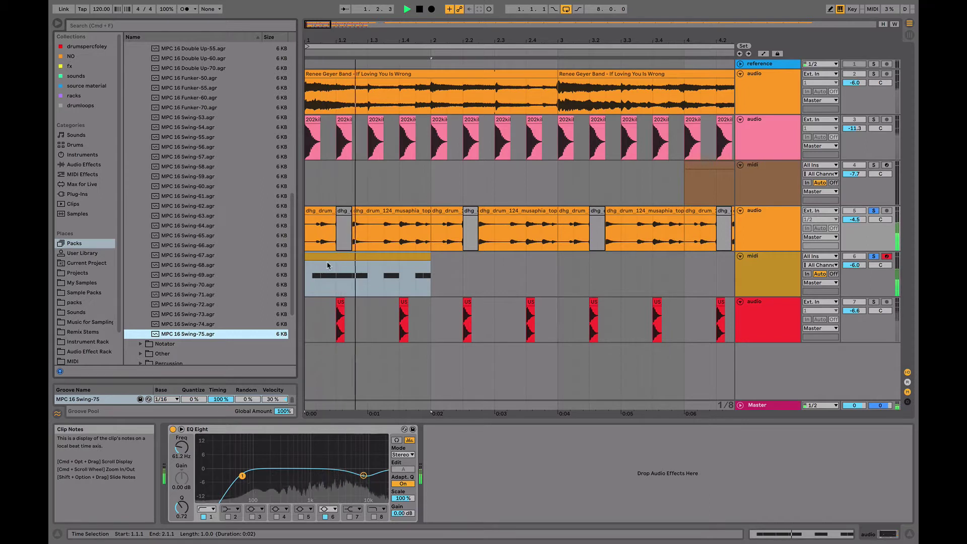
{"action": "left_click", "coordinate": [209, 285]}
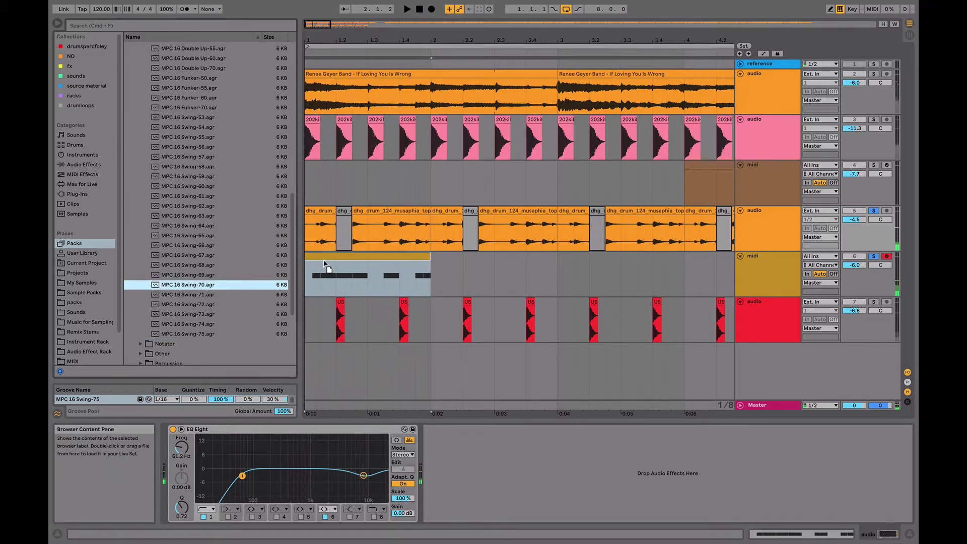
{"action": "key", "text": "space"}
- Set the drum loop track volume to -3.2 dB and the hat track to -7.4 dB, and extend the hat clip to bar 3
{"action": "left_click_drag", "start_coordinate": [858, 220], "coordinate": [858, 214]}
{"action": "left_click_drag", "start_coordinate": [860, 269], "coordinate": [860, 273]}
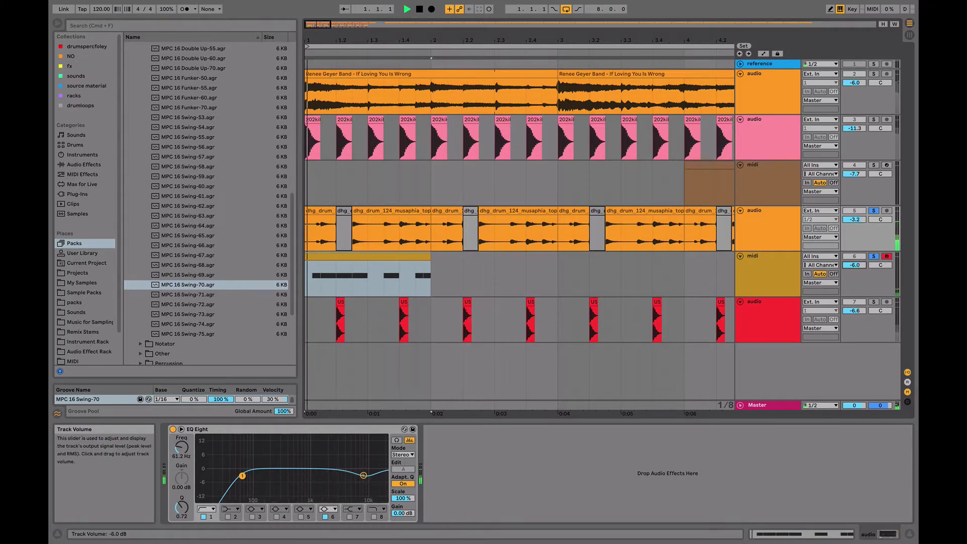
{"action": "left_click_drag", "start_coordinate": [428, 260], "coordinate": [558, 260]}
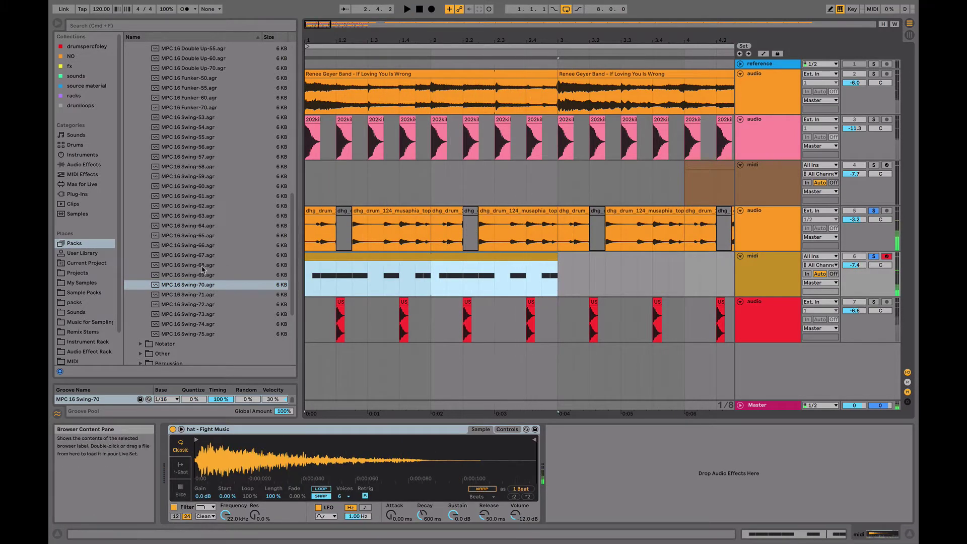
- Try MPC 16 Swing-65.agr on the two-bar hat clip and play it against the drum loop
{"action": "left_click", "coordinate": [202, 238]}
{"action": "left_click_drag", "start_coordinate": [340, 260], "coordinate": [340, 261]}
{"action": "key", "text": "space"}
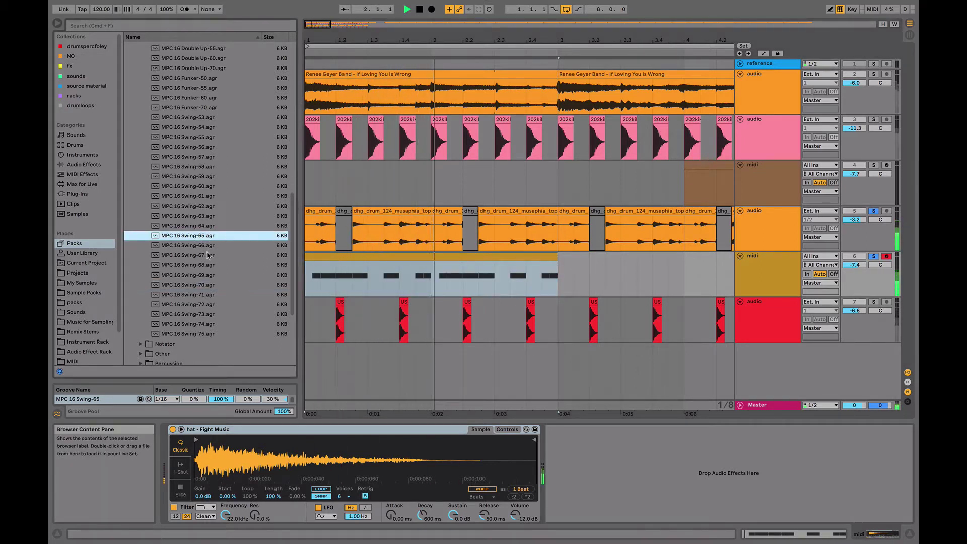
- Apply MPC 16 Swing-70.agr to the hat clip, play the full mix and set the hat track volume to -6.8 dB
{"action": "left_click", "coordinate": [204, 285]}
{"action": "left_click_drag", "start_coordinate": [333, 266], "coordinate": [331, 260]}
{"action": "key", "text": "space"}
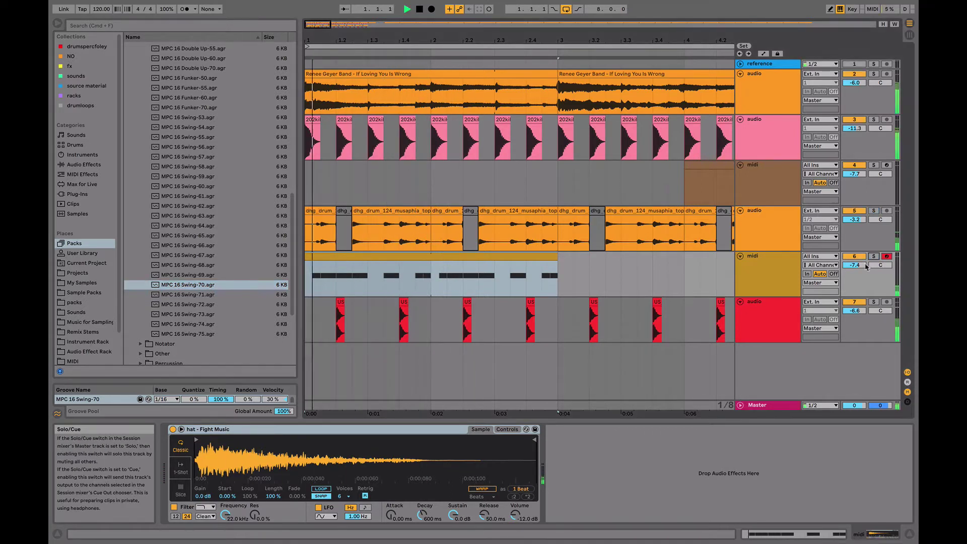
{"action": "left_click_drag", "start_coordinate": [866, 267], "coordinate": [866, 264]}
- Extend the looped hat clip to 9.1.1 so it covers the full eight bars
{"action": "left_click_drag", "start_coordinate": [600, 36], "coordinate": [534, 30]}
{"action": "scroll", "coordinate": [539, 270], "scroll_direction": "right", "scroll_amount": 1}
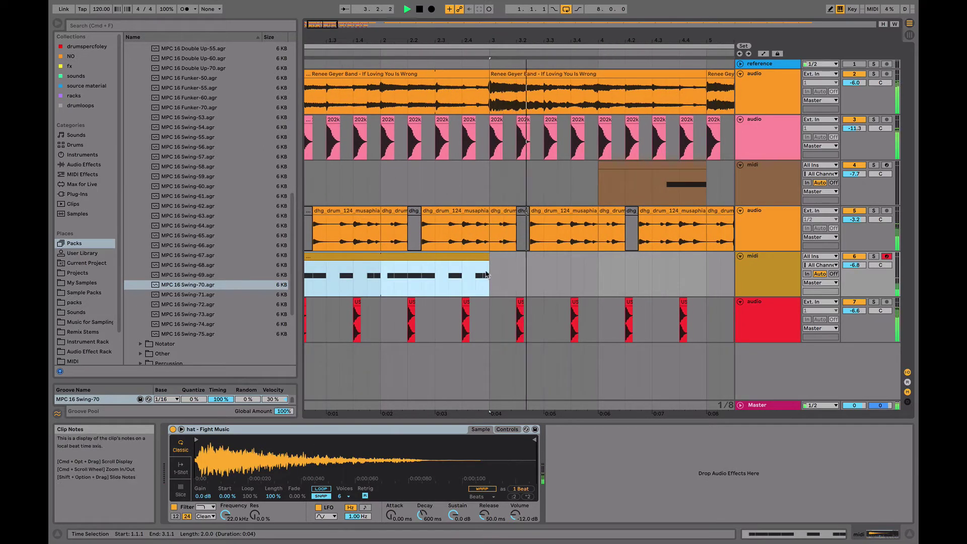
{"action": "left_click_drag", "start_coordinate": [492, 272], "coordinate": [679, 259]}
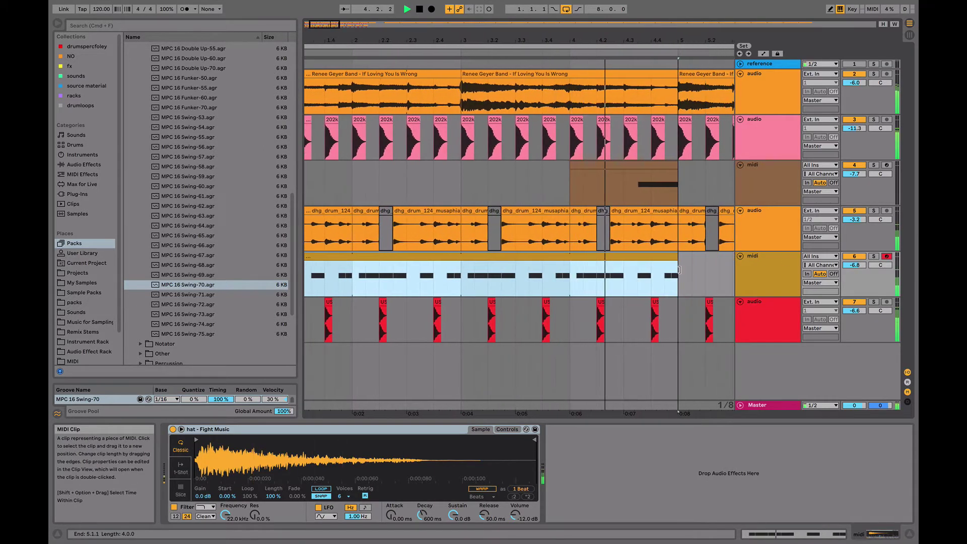
{"action": "left_click_drag", "start_coordinate": [688, 47], "coordinate": [455, 37]}
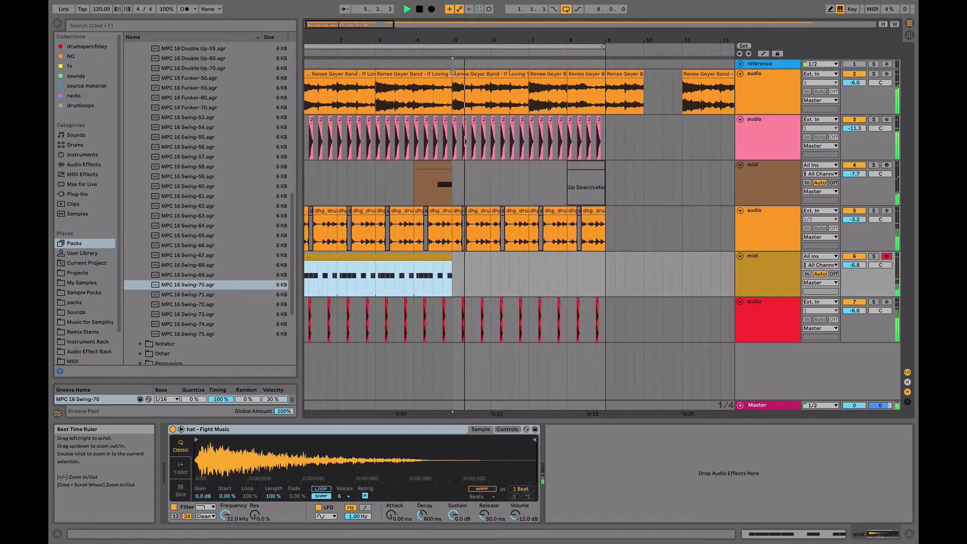
{"action": "left_click_drag", "start_coordinate": [448, 257], "coordinate": [605, 263]}
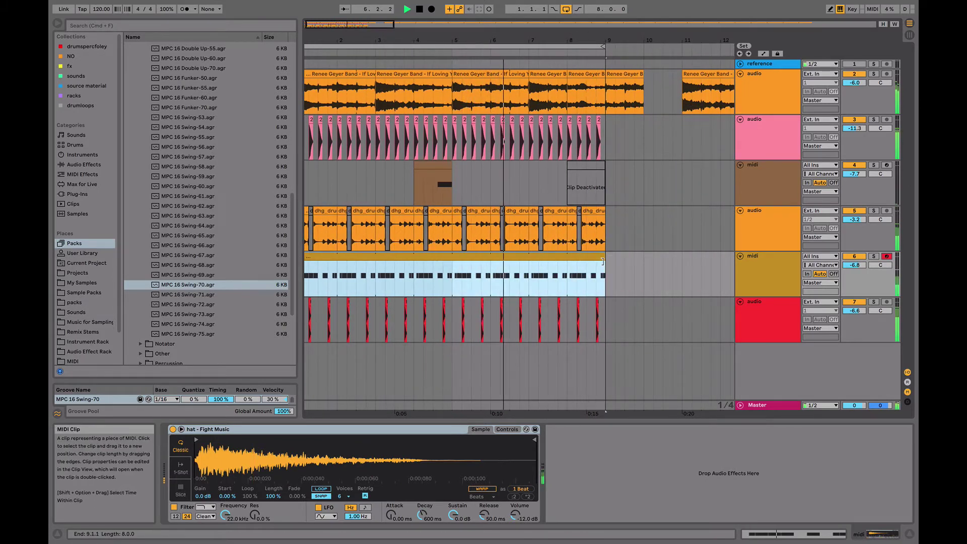
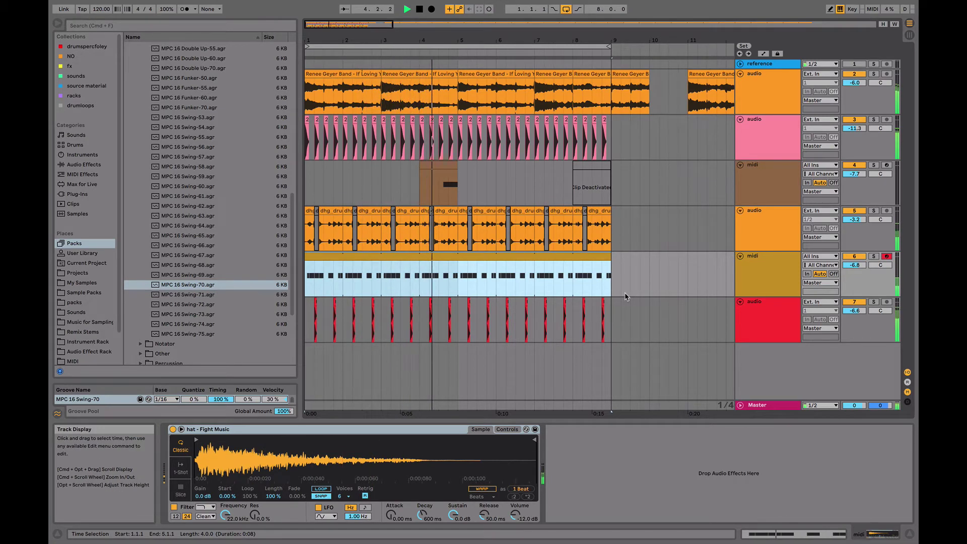
- Browse the fx collection and audition several of its samples
{"action": "left_click", "coordinate": [78, 66]}
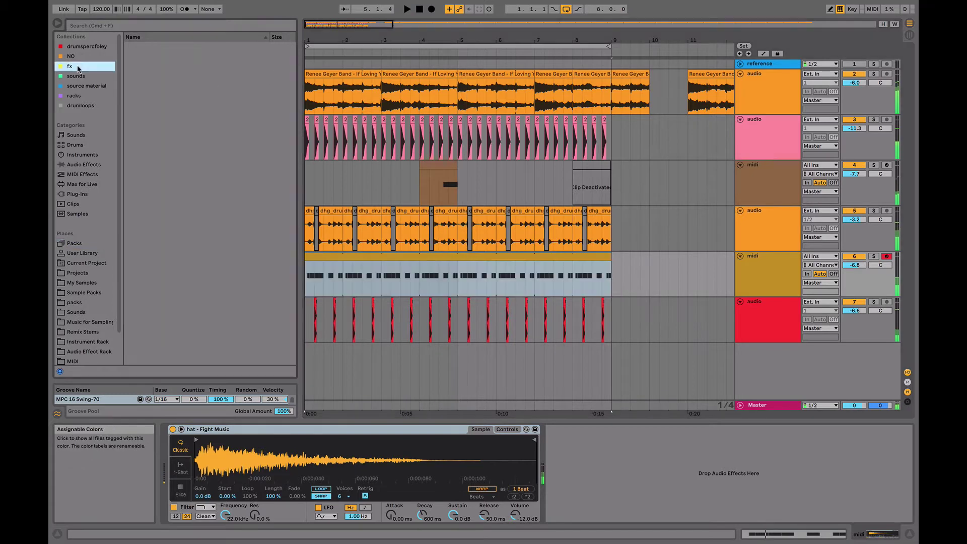
{"action": "scroll", "coordinate": [174, 210], "scroll_direction": "down", "scroll_amount": 5}
{"action": "left_click", "coordinate": [174, 211]}
{"action": "left_click", "coordinate": [178, 241]}
{"action": "left_click", "coordinate": [179, 250]}
{"action": "scroll", "coordinate": [180, 251], "scroll_direction": "down", "scroll_amount": 3}
{"action": "left_click", "coordinate": [179, 253]}
{"action": "scroll", "coordinate": [180, 257], "scroll_direction": "down", "scroll_amount": 8}
{"action": "left_click", "coordinate": [180, 254]}
{"action": "scroll", "coordinate": [179, 257], "scroll_direction": "down", "scroll_amount": 20}
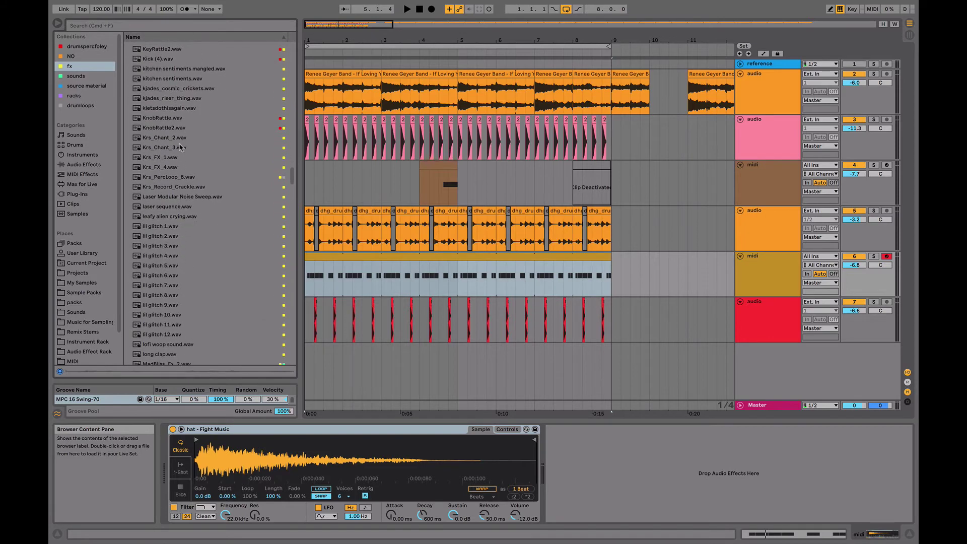
- Audition the fx samples from Krs_FX_4.wav back to kjades_cosmic_crickets.wav
{"action": "scroll", "coordinate": [180, 147], "scroll_direction": "up", "scroll_amount": 4}
{"action": "left_click", "coordinate": [168, 210]}
{"action": "key", "text": "Up"}
{"action": "key", "text": "Up"}
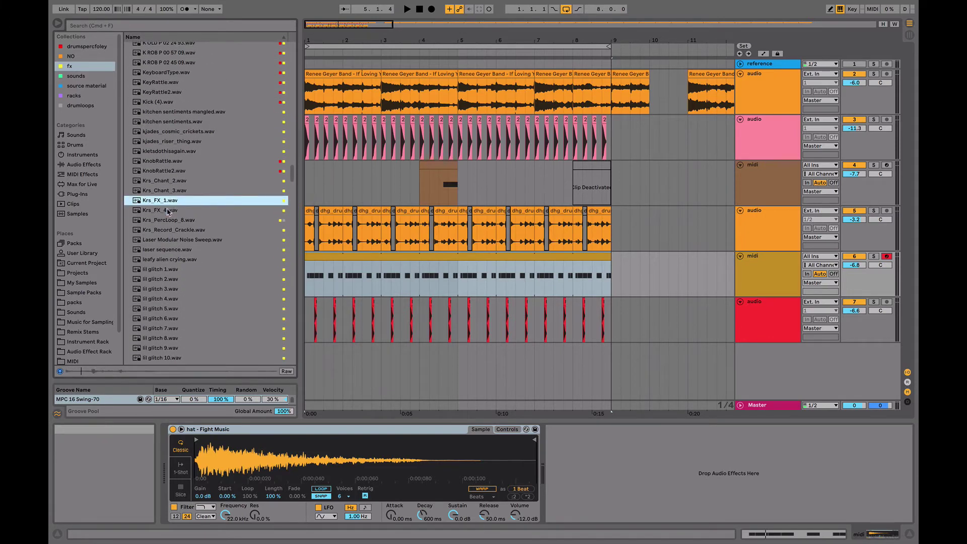
{"action": "key", "text": "Up"}
{"action": "key", "text": "Up"}
{"action": "key", "text": "Up"}
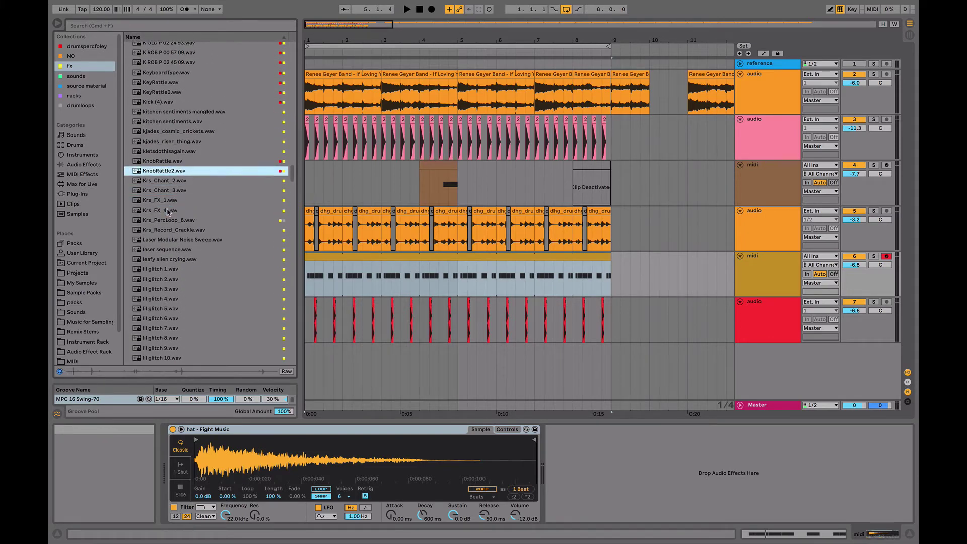
{"action": "key", "text": "Up"}
{"action": "key", "text": "Up"}
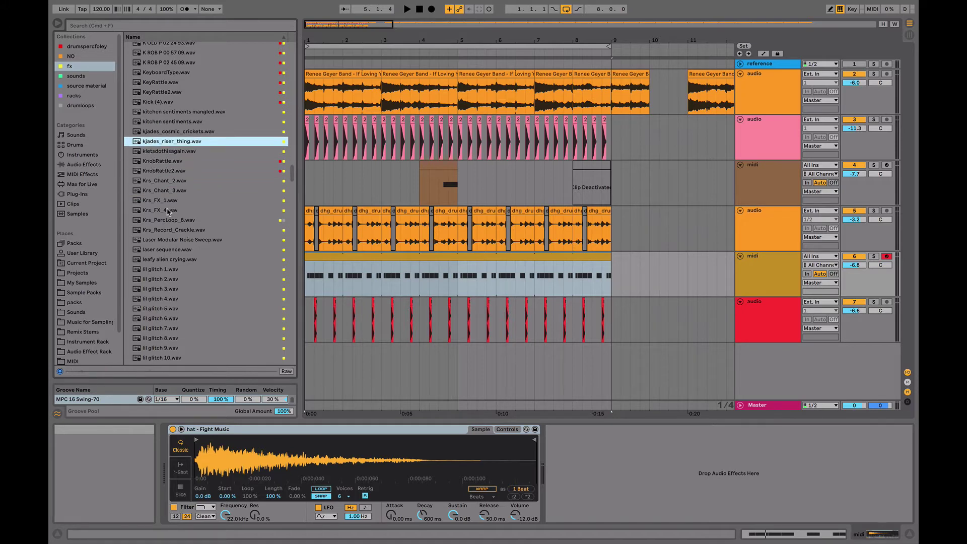
{"action": "key", "text": "Up"}
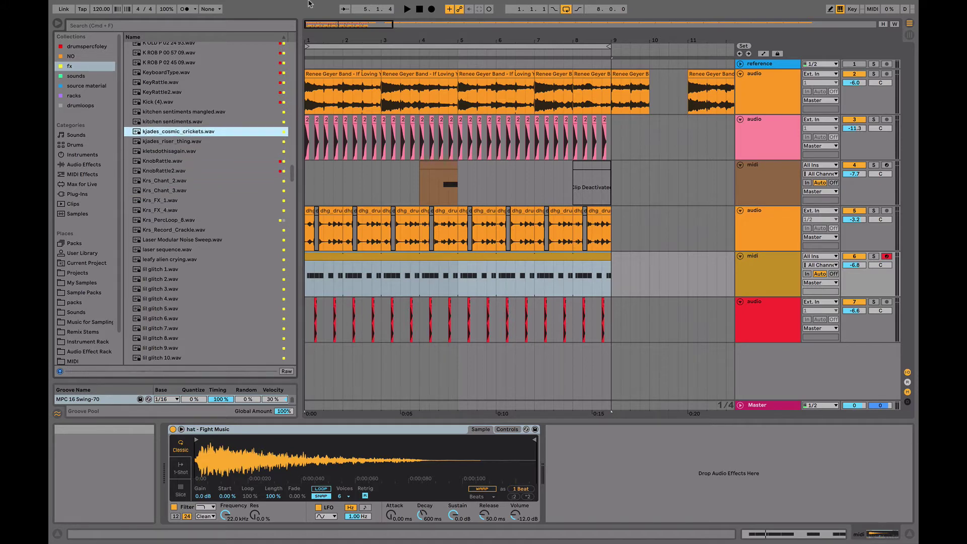
- Search the fx collection for "vinyl" and place [cctt] vinyl1.wav at bar 1 on a new audio track
{"action": "left_click", "coordinate": [267, 28]}
{"action": "type", "text": "vinyl"}
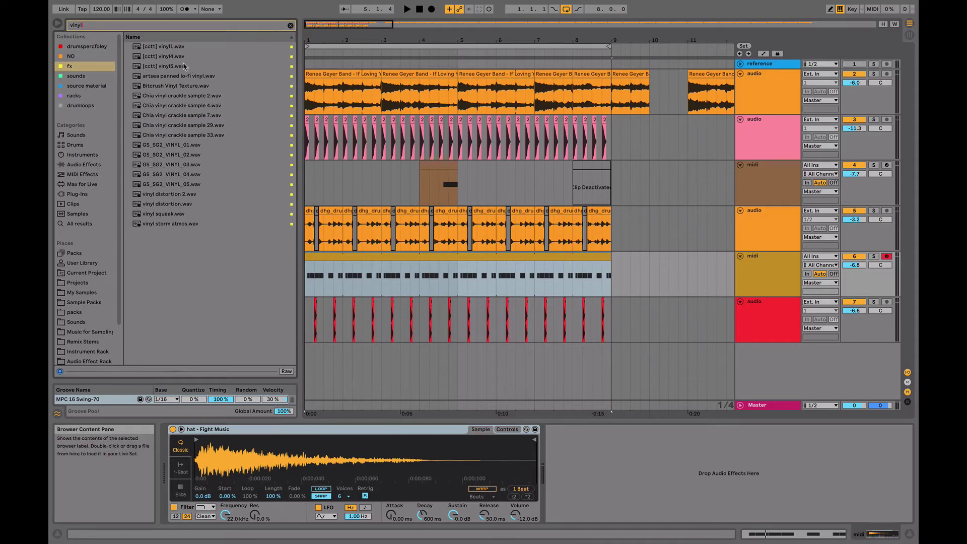
{"action": "left_click", "coordinate": [176, 47]}
{"action": "left_click_drag", "start_coordinate": [173, 49], "coordinate": [324, 360]}
- Duplicate the vinyl clip three times to fill eight bars, and set its track volume to -9.9 dB during playback
{"action": "key", "text": "super+d"}
{"action": "key", "text": "super+d"}
{"action": "key", "text": "super+d"}
{"action": "left_click", "coordinate": [326, 348]}
{"action": "key", "text": "space"}
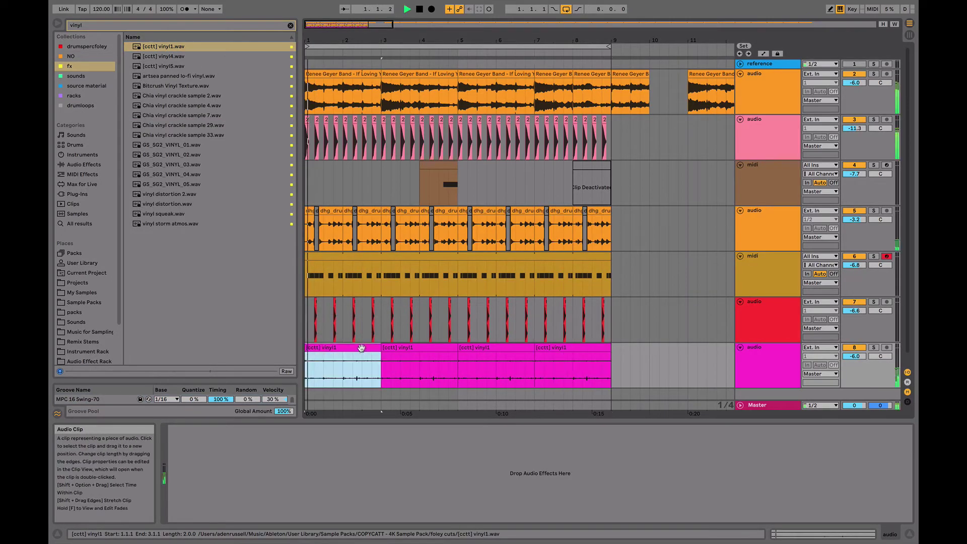
{"action": "left_click_drag", "start_coordinate": [855, 356], "coordinate": [855, 375]}
{"action": "left_click", "coordinate": [874, 257]}
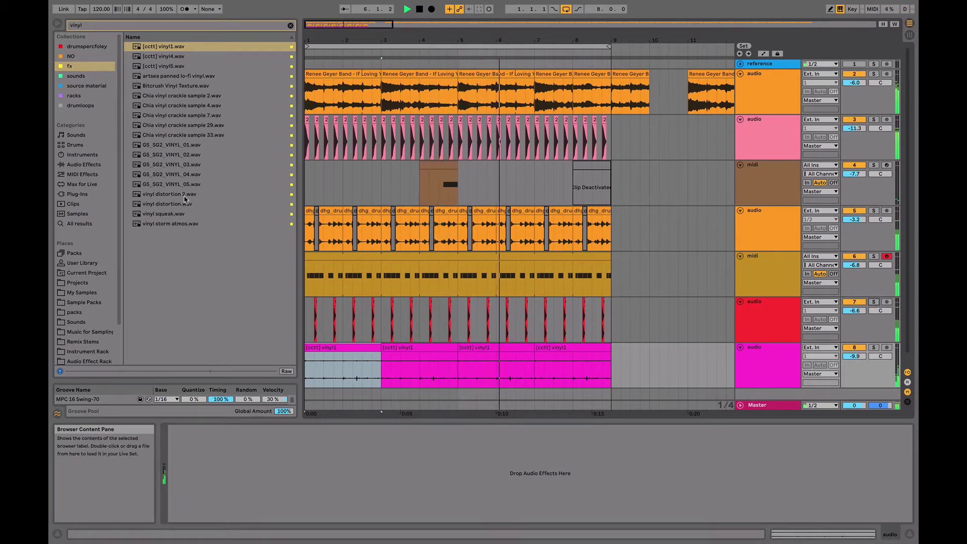
- Clear the sample search and audition fx samples such as KeyboardType.wav, harsh bleep 3.wav and GS_SG2_OTHER_26.wav
{"action": "left_click", "coordinate": [290, 25]}
{"action": "scroll", "coordinate": [183, 181], "scroll_direction": "up", "scroll_amount": 2}
{"action": "scroll", "coordinate": [181, 181], "scroll_direction": "up", "scroll_amount": 2}
{"action": "left_click", "coordinate": [181, 179]}
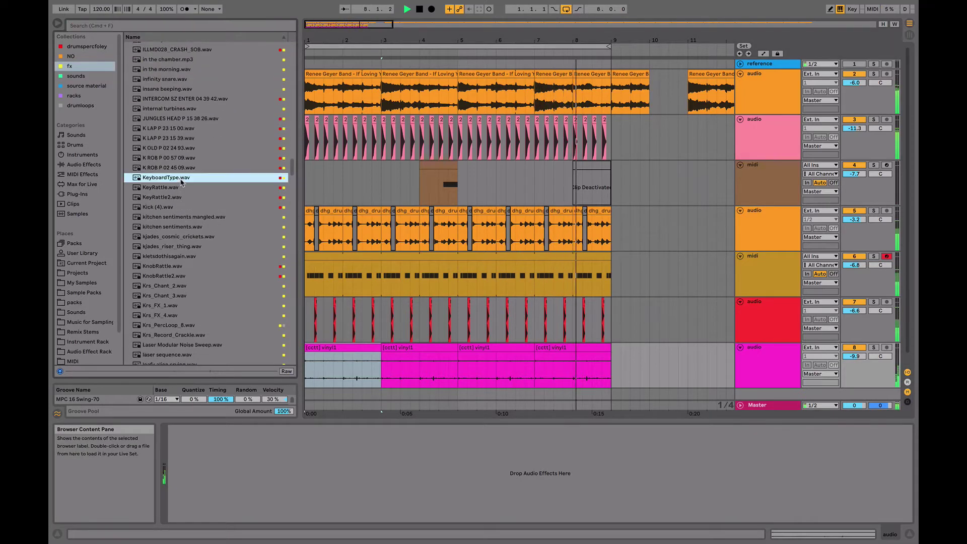
{"action": "scroll", "coordinate": [182, 181], "scroll_direction": "up", "scroll_amount": 8}
{"action": "left_click", "coordinate": [181, 179]}
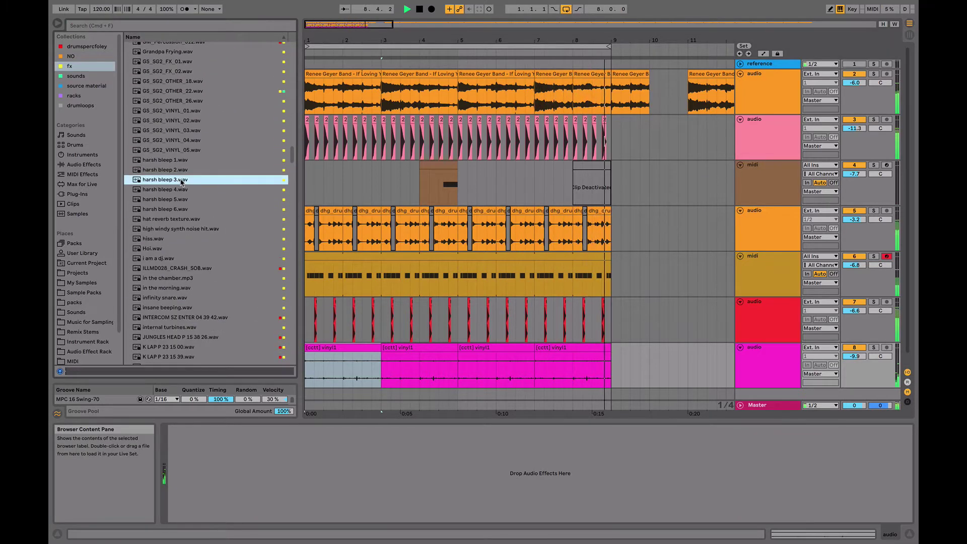
{"action": "scroll", "coordinate": [182, 180], "scroll_direction": "up", "scroll_amount": 5}
{"action": "left_click", "coordinate": [181, 170]}
{"action": "left_click", "coordinate": [180, 239]}
{"action": "key", "text": "Up"}
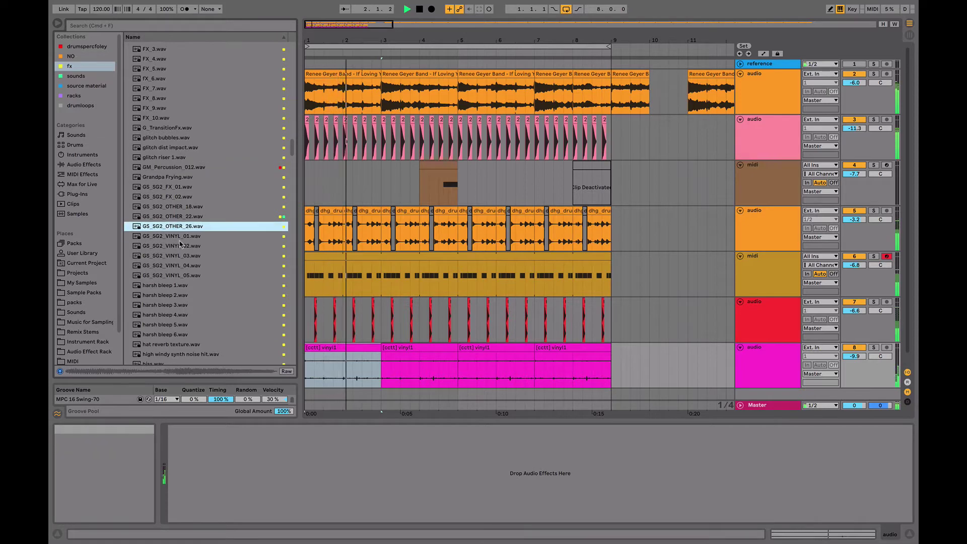
{"action": "key", "text": "Up"}
{"action": "key", "text": "Down"}
{"action": "key", "text": "Down"}
{"action": "key", "text": "Down"}
{"action": "key", "text": "Down"}
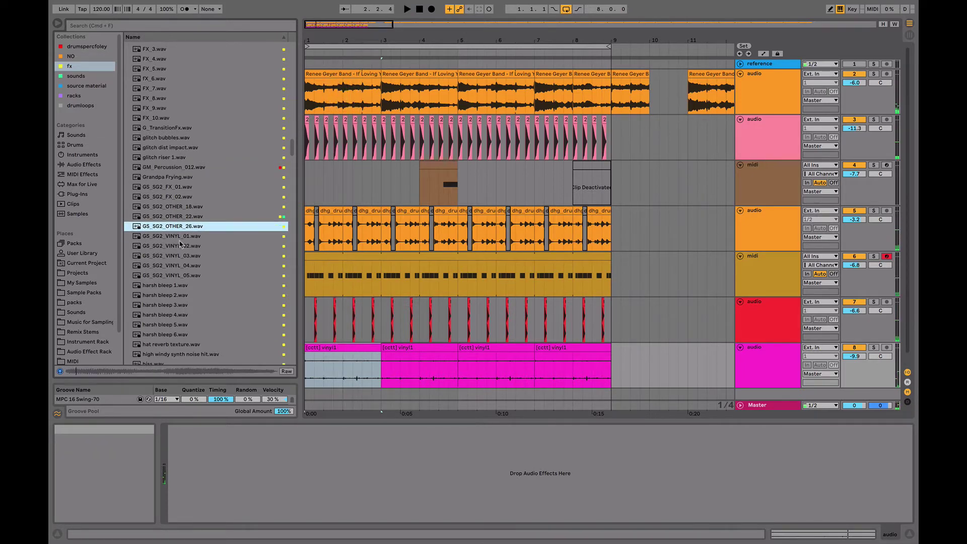
- Audition the glitch samples in the fx collection and FX_6.wav
{"action": "scroll", "coordinate": [177, 211], "scroll_direction": "up", "scroll_amount": 2}
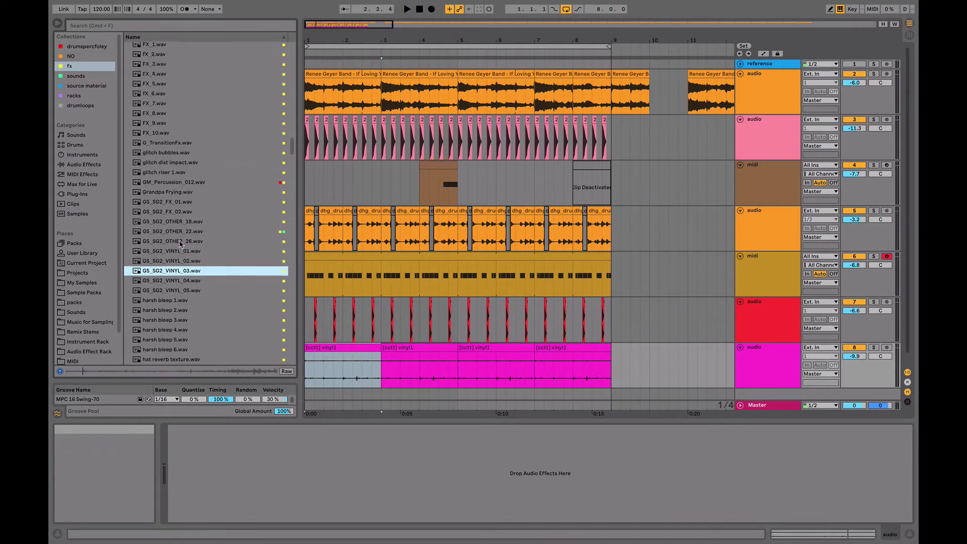
{"action": "left_click", "coordinate": [172, 158]}
{"action": "key", "text": "Down"}
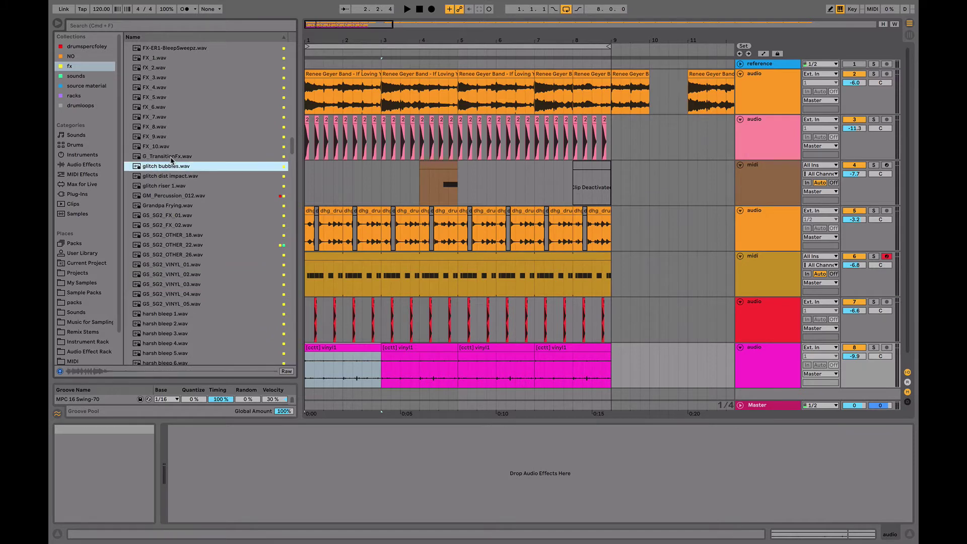
{"action": "key", "text": "Down"}
{"action": "scroll", "coordinate": [172, 160], "scroll_direction": "up", "scroll_amount": 3}
{"action": "left_click", "coordinate": [171, 159]}
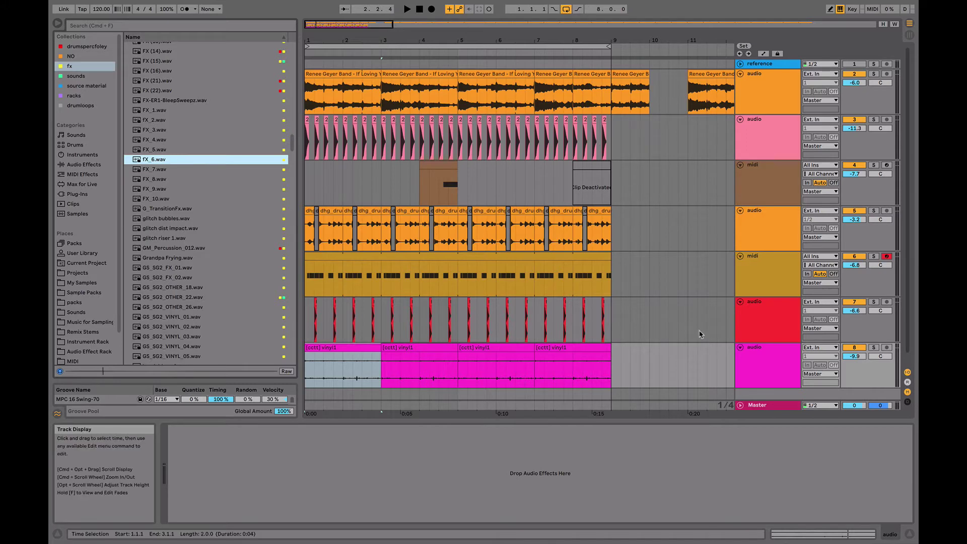
- Insert a new audio track below the vinyl track, place FX_6.wav at bar 1 and play it
{"action": "left_click", "coordinate": [799, 381]}
{"action": "key", "text": "super+t"}
{"action": "left_click_drag", "start_coordinate": [158, 160], "coordinate": [310, 378]}
{"action": "key", "text": "space"}
- Shorten the FX_6 clip to about 1.75 bars and open its sample settings
{"action": "left_click_drag", "start_coordinate": [433, 361], "coordinate": [363, 359]}
{"action": "double_click", "coordinate": [363, 359]}
{"action": "key", "text": "space"}
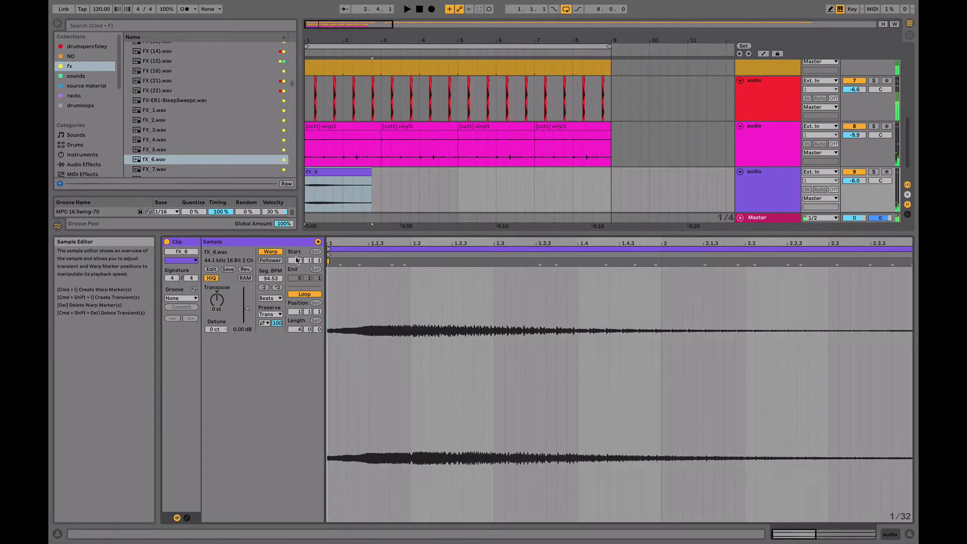
- Turn off warping for the FX_6 clip, play the loop and add a fade-out at the clip's end
{"action": "left_click", "coordinate": [275, 253]}
{"action": "key", "text": "space"}
{"action": "left_click_drag", "start_coordinate": [387, 178], "coordinate": [362, 182]}
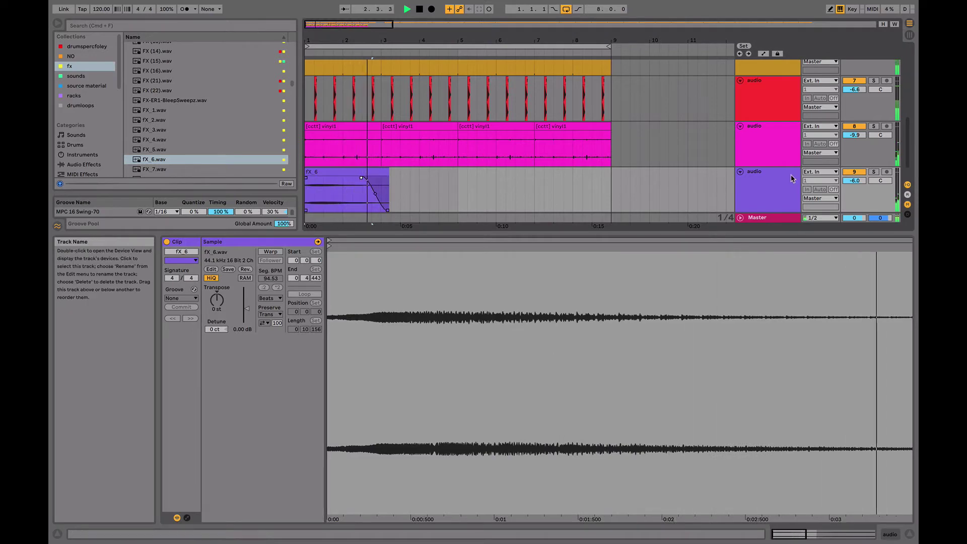
{"action": "left_click", "coordinate": [779, 186]}
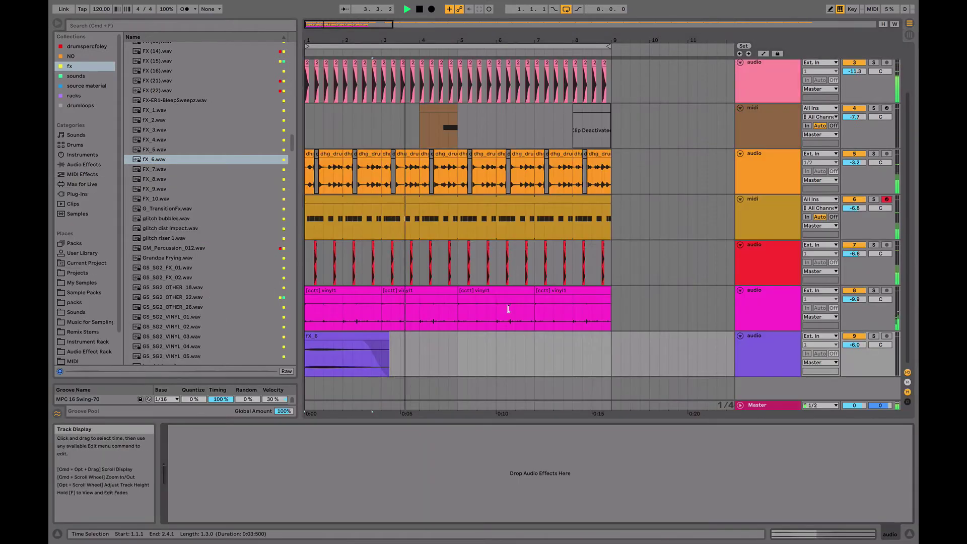
- Set the volume of the pink kick track to -9.7 dB
{"action": "scroll", "coordinate": [182, 210], "scroll_direction": "up", "scroll_amount": 5}
{"action": "scroll", "coordinate": [181, 210], "scroll_direction": "up", "scroll_amount": 8}
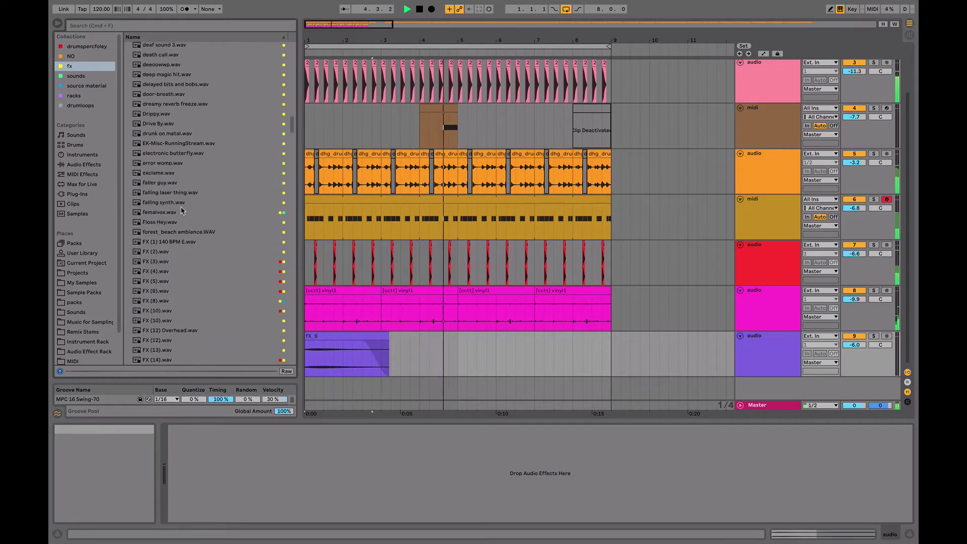
{"action": "scroll", "coordinate": [544, 141], "scroll_direction": "up", "scroll_amount": 2}
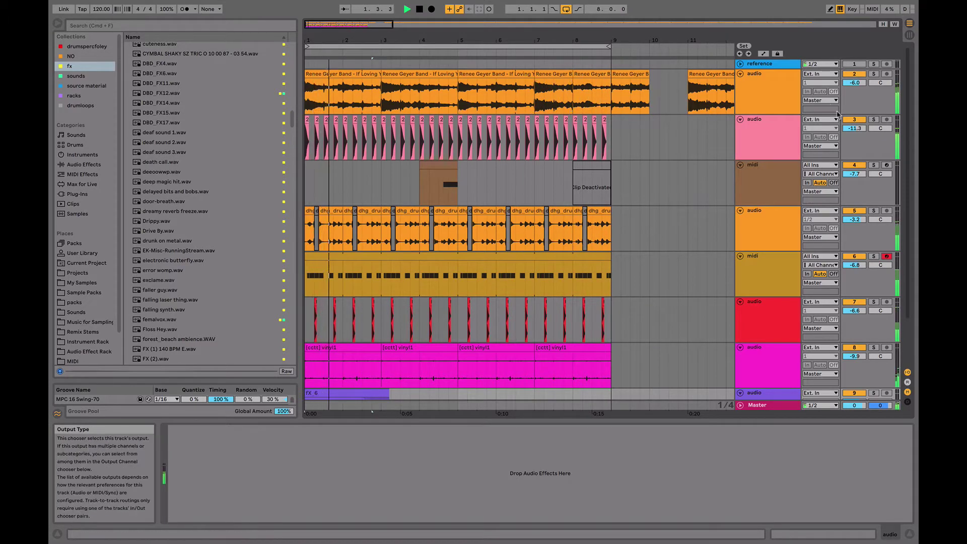
{"action": "left_click_drag", "start_coordinate": [854, 129], "coordinate": [855, 128]}
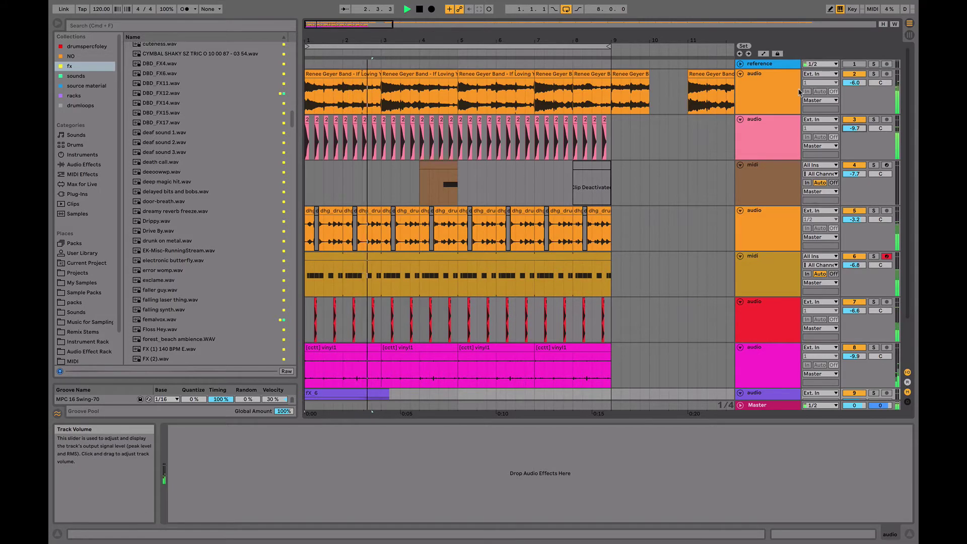
- Add the compressor preset intense sidechain.adv to the orange track holding the song sample
{"action": "left_click", "coordinate": [789, 82]}
{"action": "key", "text": "space"}
{"action": "left_click", "coordinate": [85, 164]}
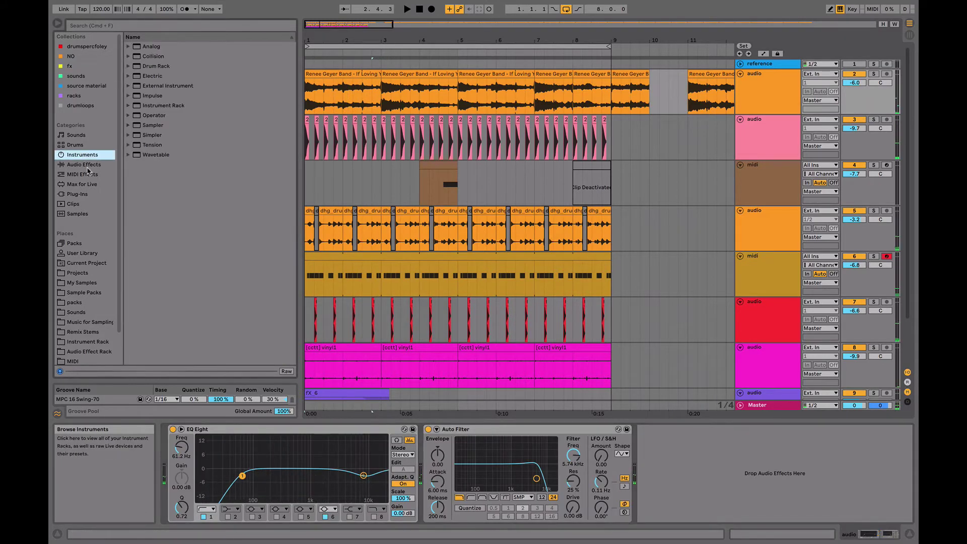
{"action": "left_click", "coordinate": [129, 126]}
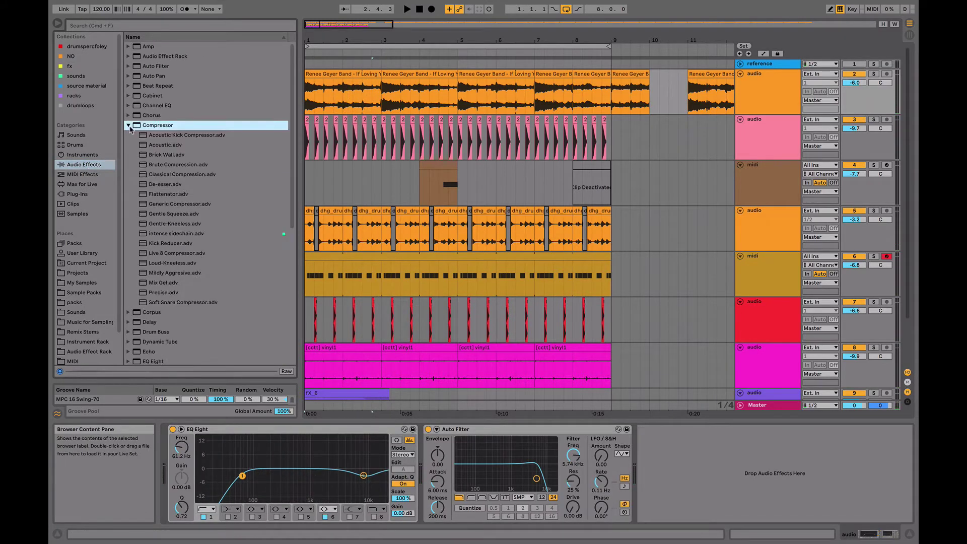
{"action": "double_click", "coordinate": [181, 234]}
- Rename the kick track to "ki k" and set it as the compressor's sidechain source on the song sample track
{"action": "left_click", "coordinate": [754, 129]}
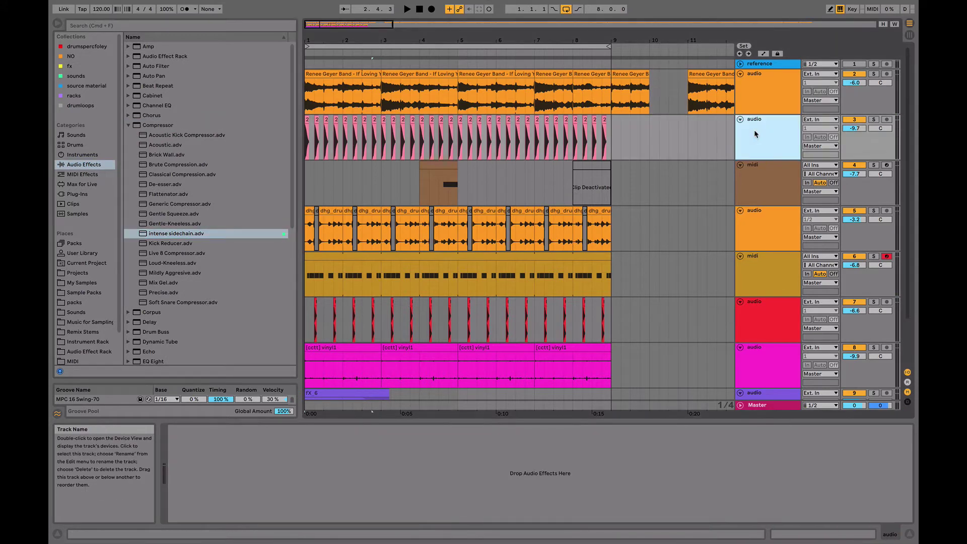
{"action": "left_click", "coordinate": [771, 87]}
{"action": "key", "text": "space"}
{"action": "left_click", "coordinate": [651, 429]}
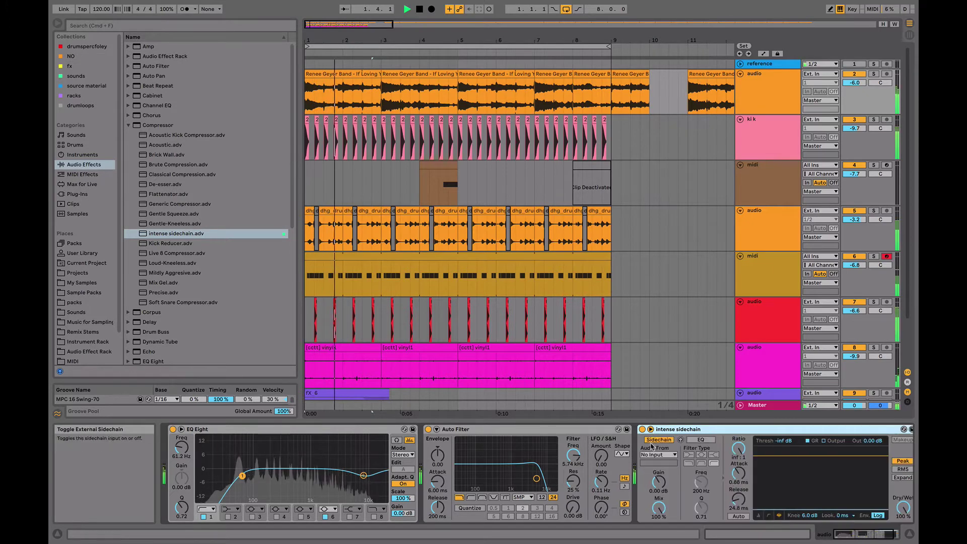
{"action": "left_click", "coordinate": [655, 454]}
{"action": "left_click", "coordinate": [647, 383]}
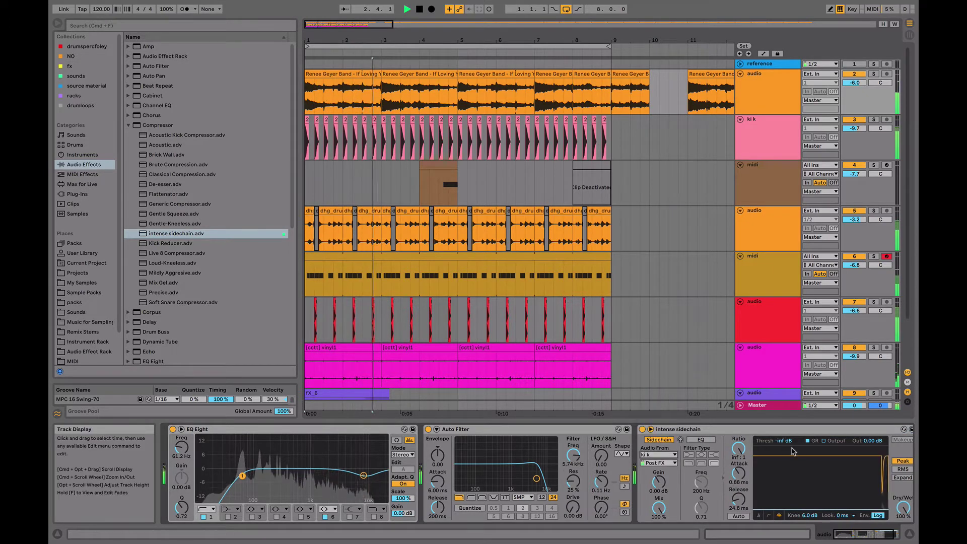
- Set the sidechain compressor's threshold to -17.4 dB, ratio to 6:1 and attack to 0.01 ms
{"action": "left_click_drag", "start_coordinate": [801, 508], "coordinate": [801, 481]}
{"action": "left_click_drag", "start_coordinate": [746, 456], "coordinate": [746, 466]}
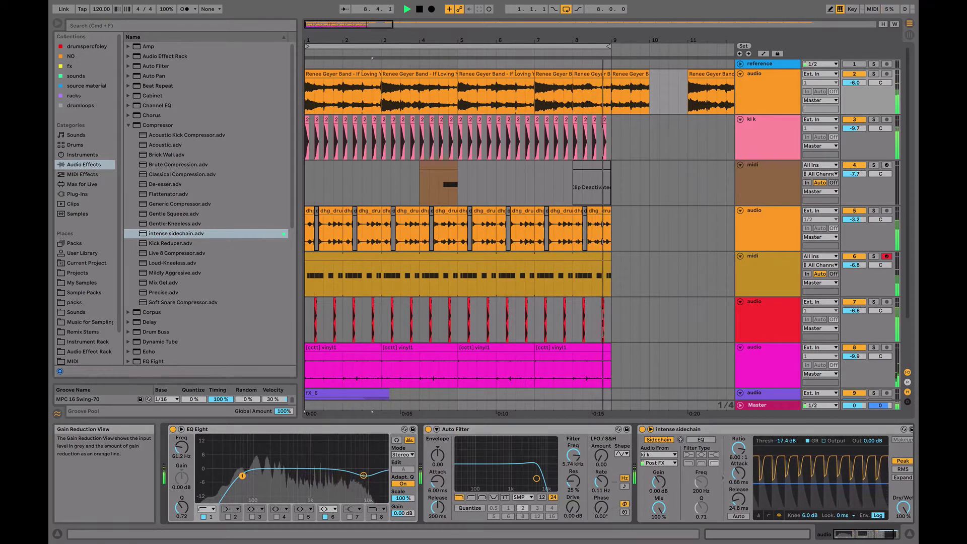
{"action": "left_click_drag", "start_coordinate": [738, 473], "coordinate": [738, 480]}
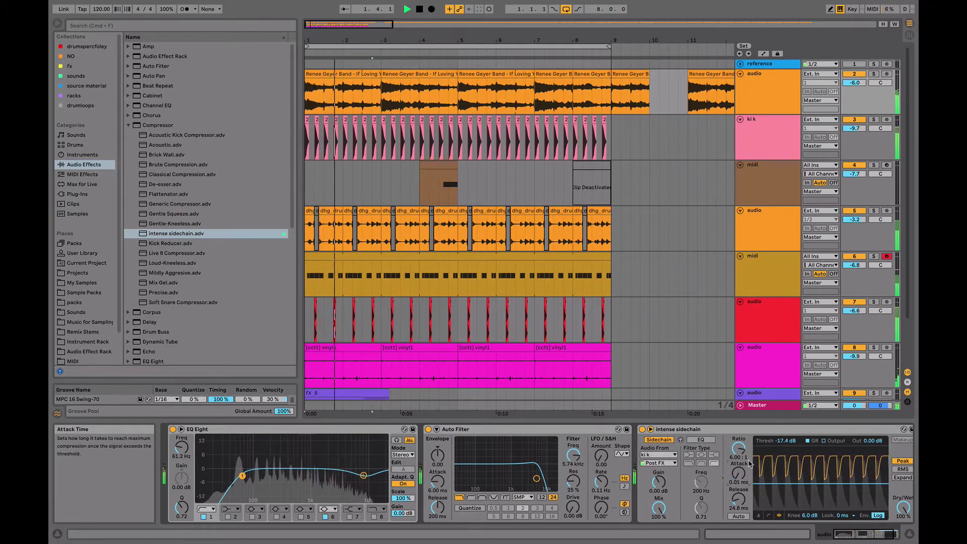
- With the song sample track soloed, adjust the compressor's threshold to -17.1 dB, release to 37.4 ms and dry/wet to 94%, and return to the full mix
{"action": "left_click", "coordinate": [874, 74]}
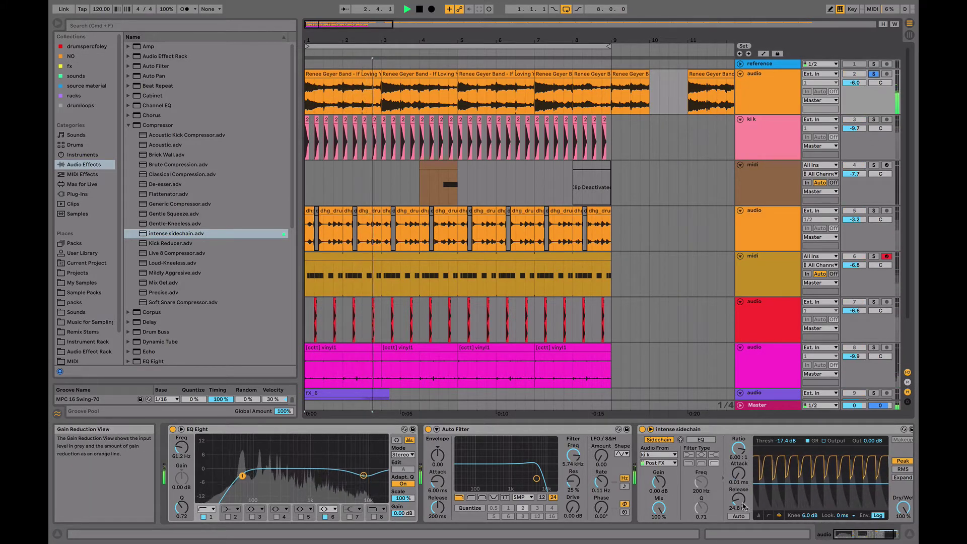
{"action": "left_click_drag", "start_coordinate": [739, 500], "coordinate": [738, 492]}
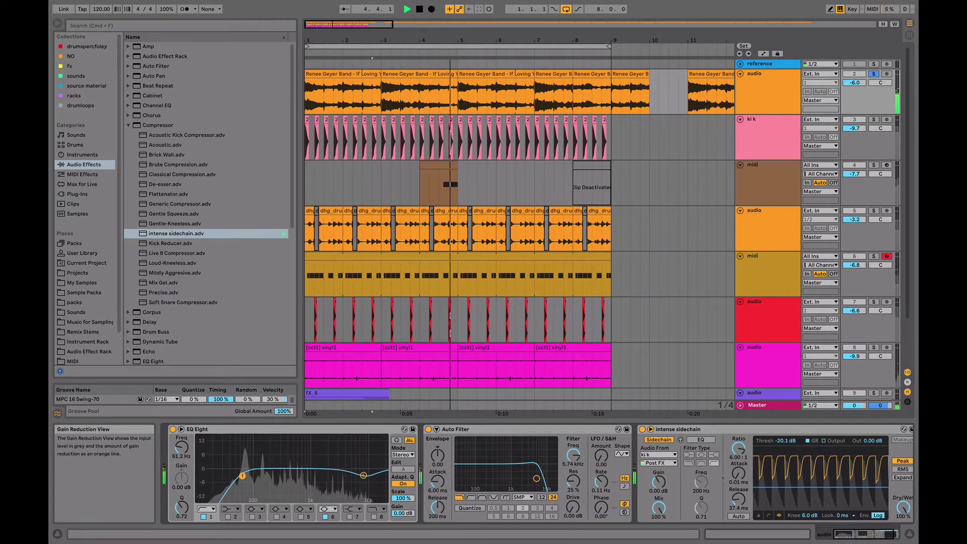
{"action": "left_click_drag", "start_coordinate": [903, 507], "coordinate": [906, 520]}
{"action": "left_click", "coordinate": [873, 74]}
{"action": "key", "text": "space"}
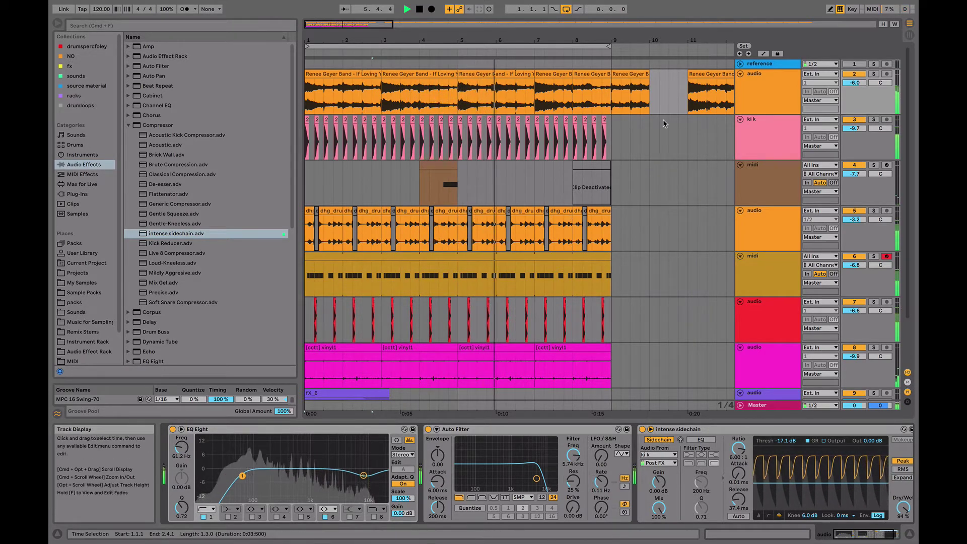
- Turn off looping for the long song clip at bar 11 and audition it from bars 11, 61, 63 and 31
{"action": "key", "text": "space"}
{"action": "left_click_drag", "start_coordinate": [668, 45], "coordinate": [386, 46]}
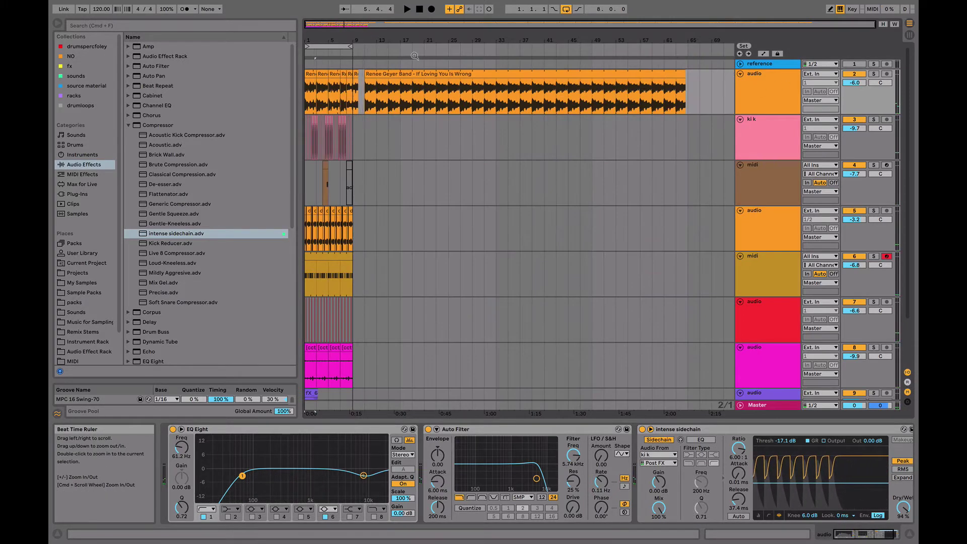
{"action": "double_click", "coordinate": [482, 80]}
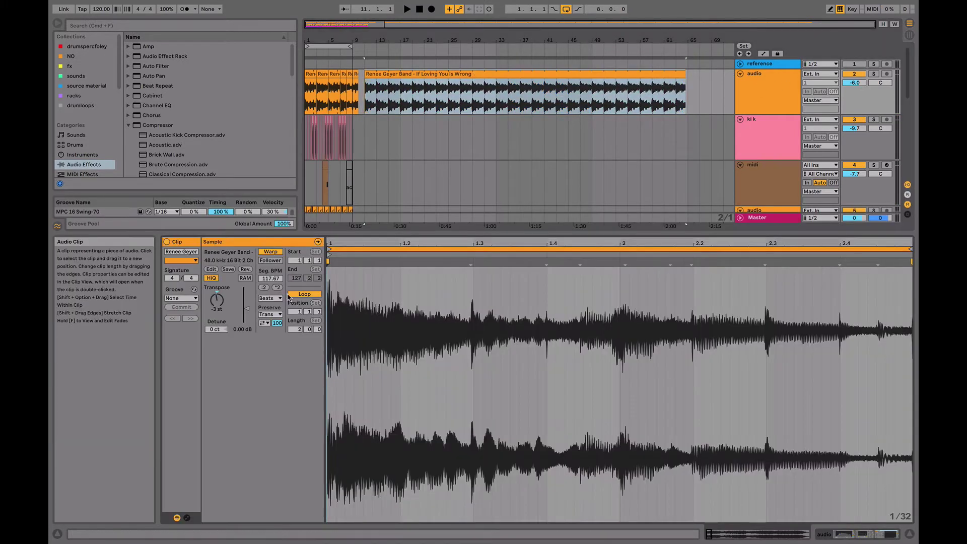
{"action": "key", "text": "space"}
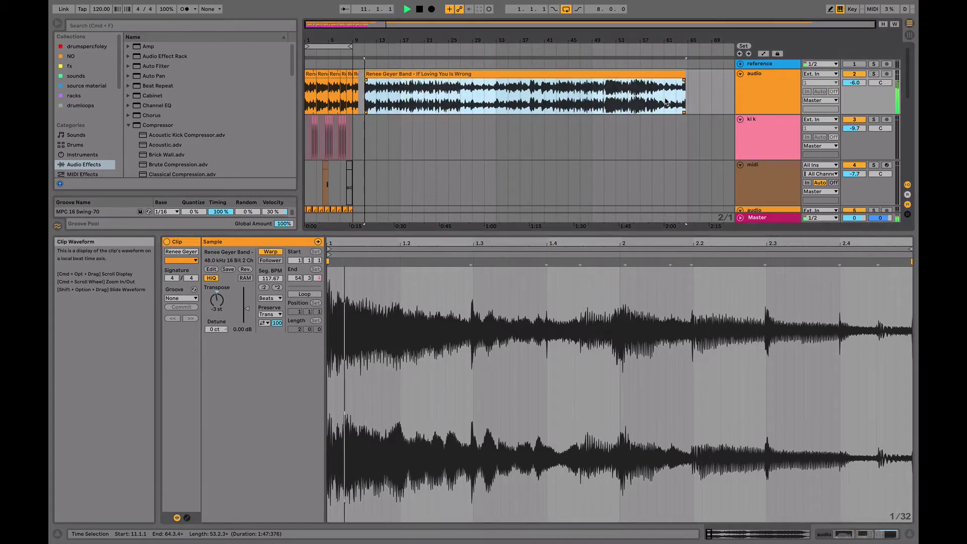
{"action": "left_click", "coordinate": [664, 95]}
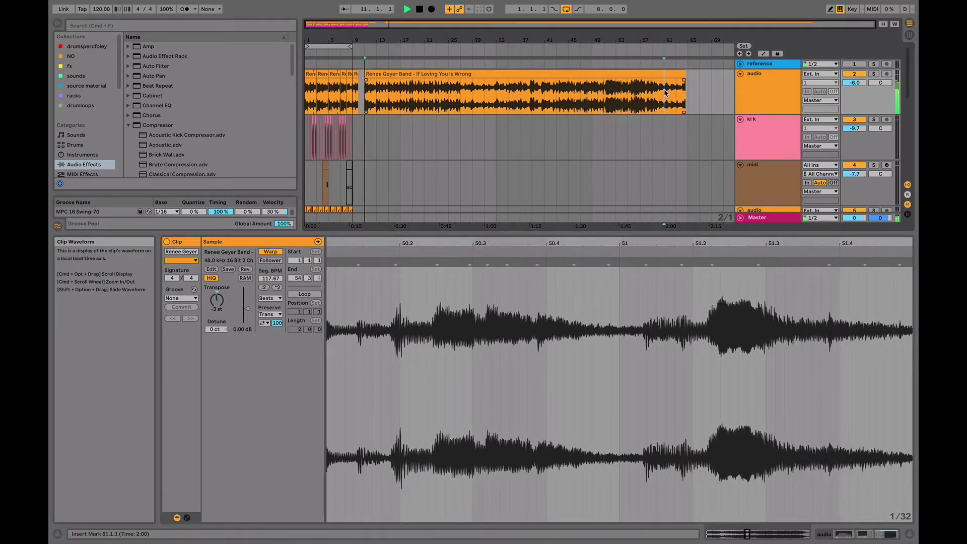
{"action": "key", "text": "Right"}
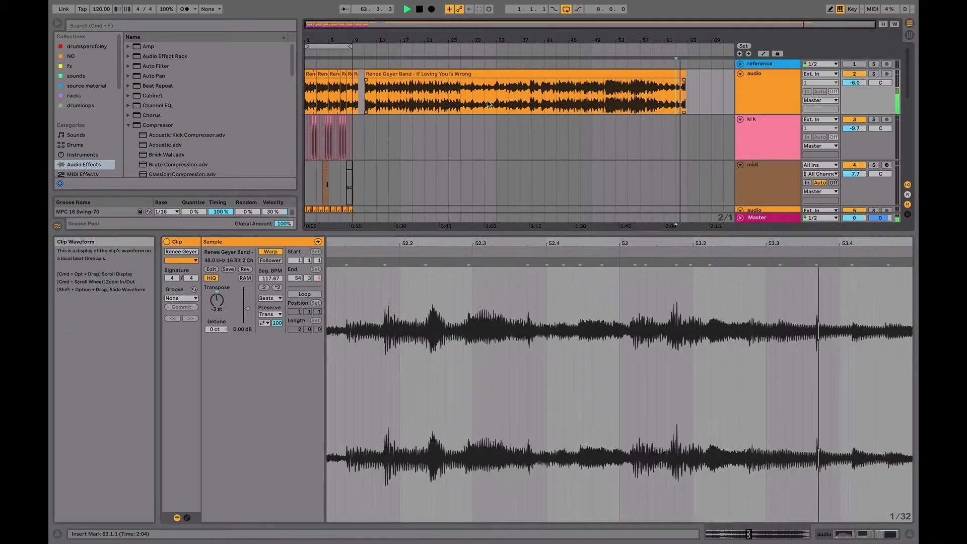
{"action": "left_click", "coordinate": [486, 104]}
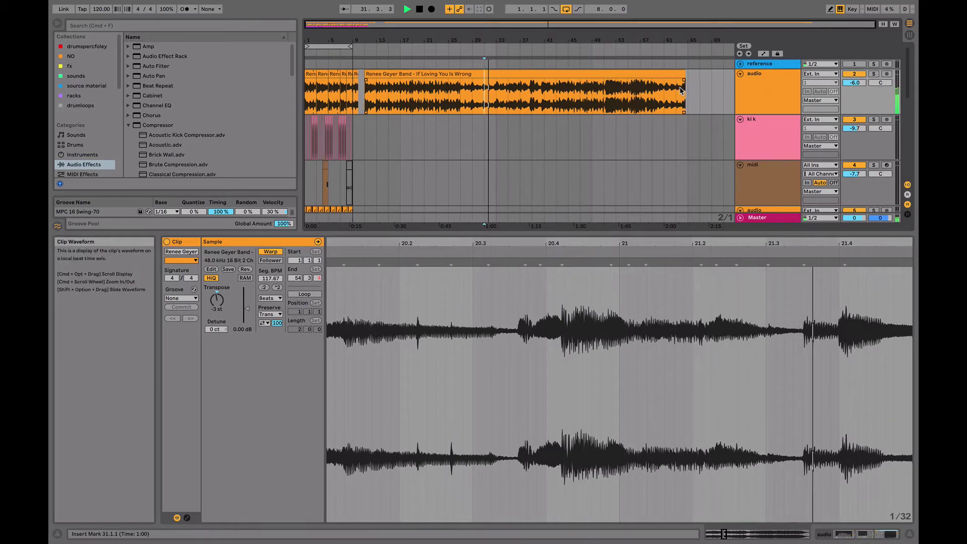
- Select and copy the one-bar section from 31.4.1 to 32.4.1 of the song clip, auditioning the passage
{"action": "left_click_drag", "start_coordinate": [497, 38], "coordinate": [486, 103]}
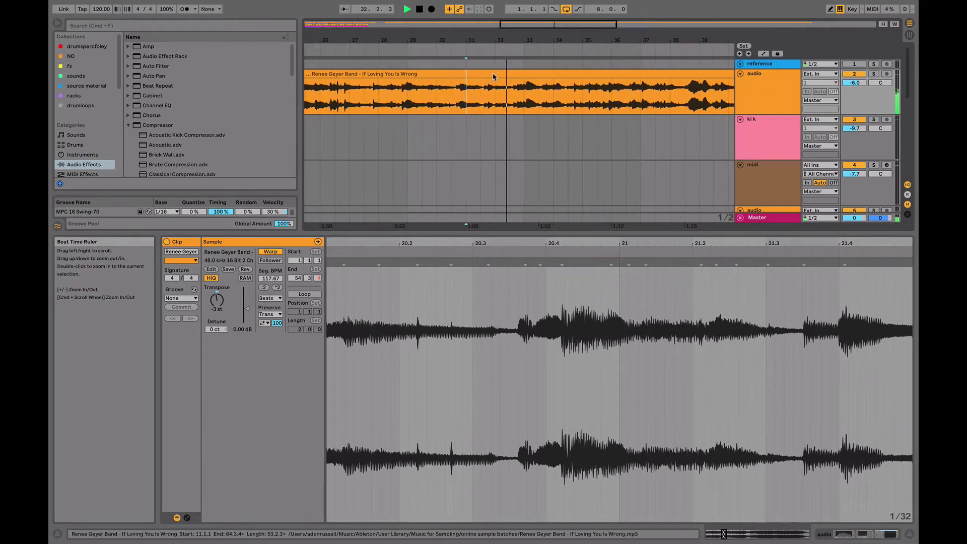
{"action": "left_click", "coordinate": [485, 105]}
{"action": "left_click_drag", "start_coordinate": [490, 39], "coordinate": [668, 97]}
{"action": "key", "text": "space"}
{"action": "left_click", "coordinate": [481, 100]}
{"action": "key", "text": "space"}
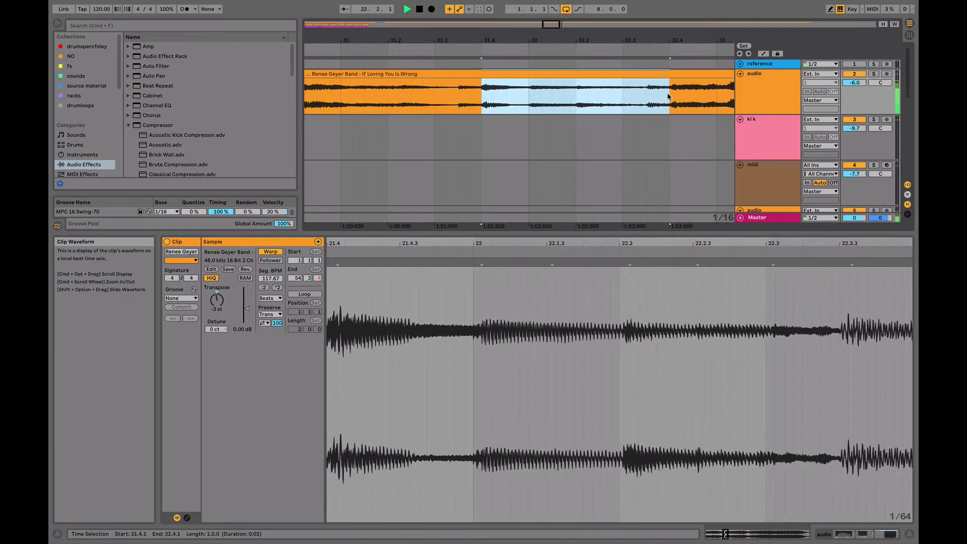
{"action": "key", "text": "space"}
{"action": "key", "text": "space"}
{"action": "left_click_drag", "start_coordinate": [643, 39], "coordinate": [646, 4]}
{"action": "key", "text": "space"}
- Insert a new audio track below the song sample track and paste the copied one-bar section seven times from bar 1
{"action": "left_click", "coordinate": [759, 99]}
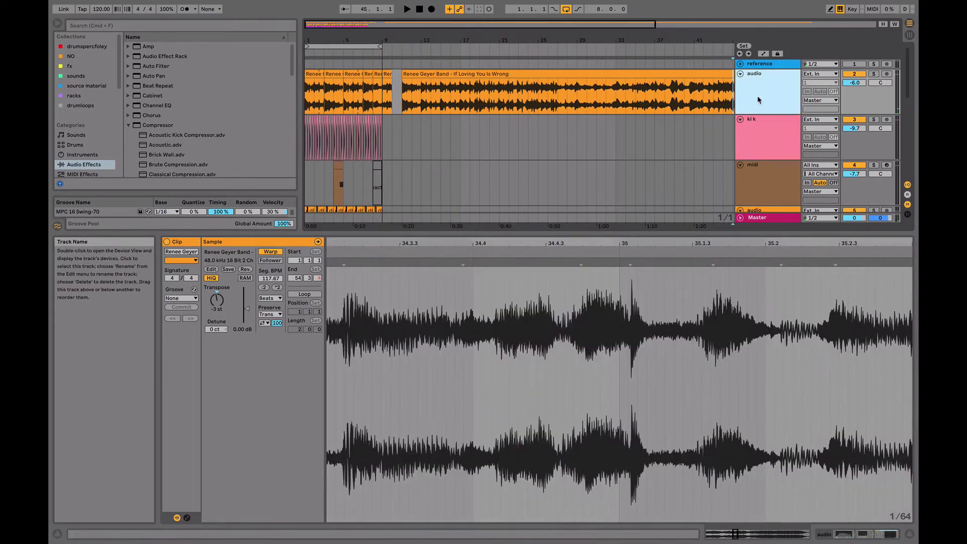
{"action": "key", "text": "super+t"}
{"action": "left_click", "coordinate": [306, 127]}
{"action": "key", "text": "super+v"}
{"action": "key", "text": "super+v"}
{"action": "key", "text": "super+v"}
{"action": "key", "text": "super+v"}
{"action": "key", "text": "super+v"}
{"action": "key", "text": "super+v"}
{"action": "key", "text": "super+v"}
- Solo the new track, add an EQ Eight with a low cut at 288 Hz, and play it in the full mix
{"action": "key", "text": "space"}
{"action": "left_click", "coordinate": [873, 119]}
{"action": "left_click", "coordinate": [776, 137]}
{"action": "key", "text": "space"}
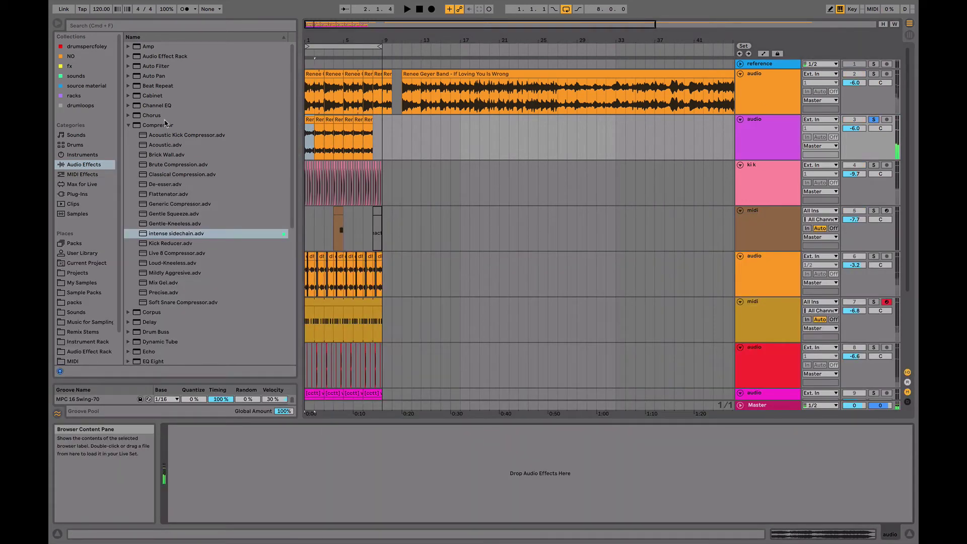
{"action": "scroll", "coordinate": [179, 276], "scroll_direction": "down", "scroll_amount": 1}
{"action": "left_click_drag", "start_coordinate": [153, 352], "coordinate": [205, 511]}
{"action": "left_click", "coordinate": [203, 517]}
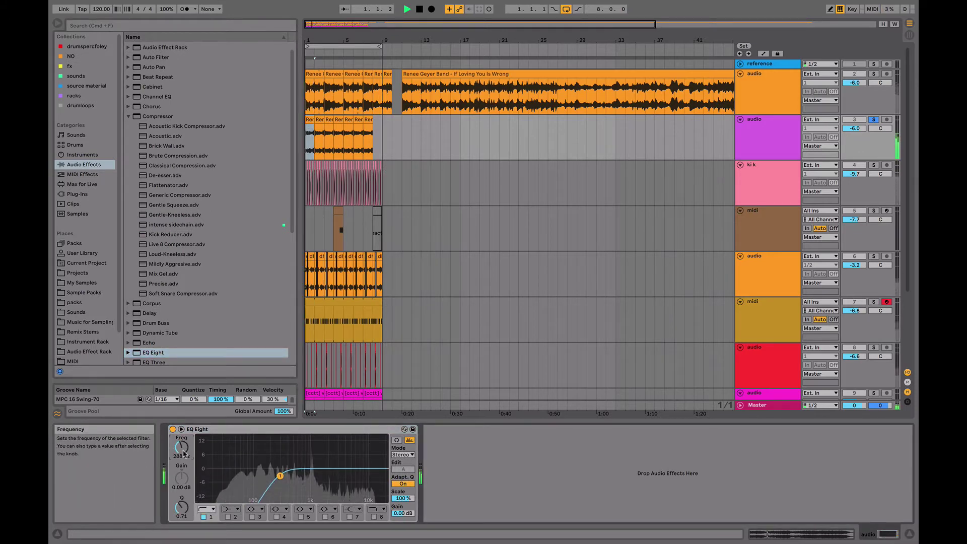
{"action": "left_click", "coordinate": [874, 120]}
{"action": "key", "text": "space"}
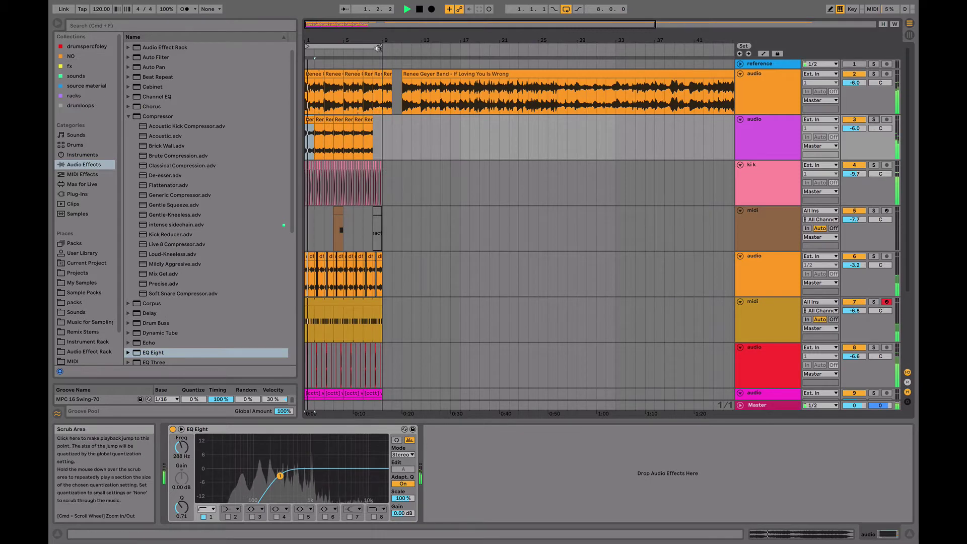
{"action": "left_click_drag", "start_coordinate": [329, 39], "coordinate": [344, 80]}
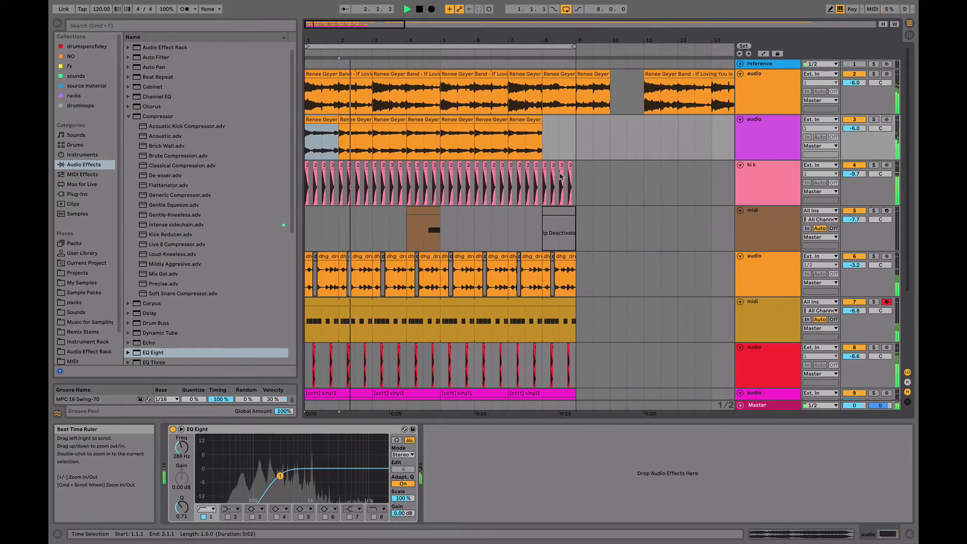
- Add a Chorus to the soloed new track and play it back with the full mix
{"action": "left_click", "coordinate": [874, 120]}
{"action": "left_click", "coordinate": [133, 107]}
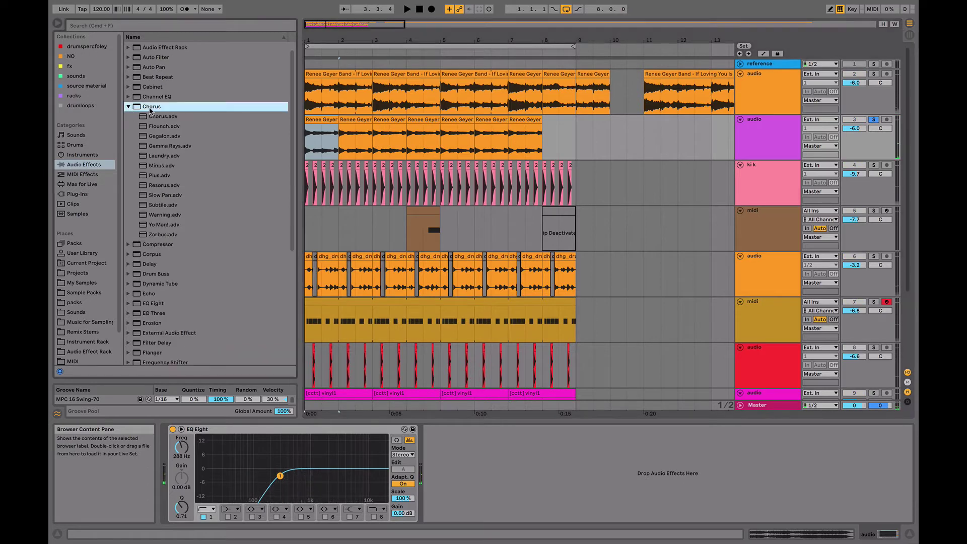
{"action": "double_click", "coordinate": [149, 110]}
{"action": "key", "text": "space"}
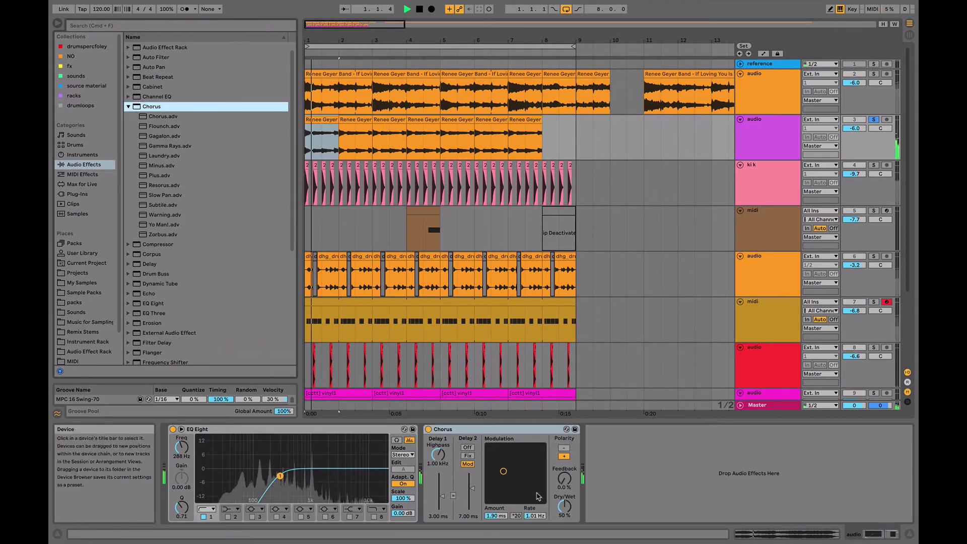
{"action": "left_click", "coordinate": [873, 120]}
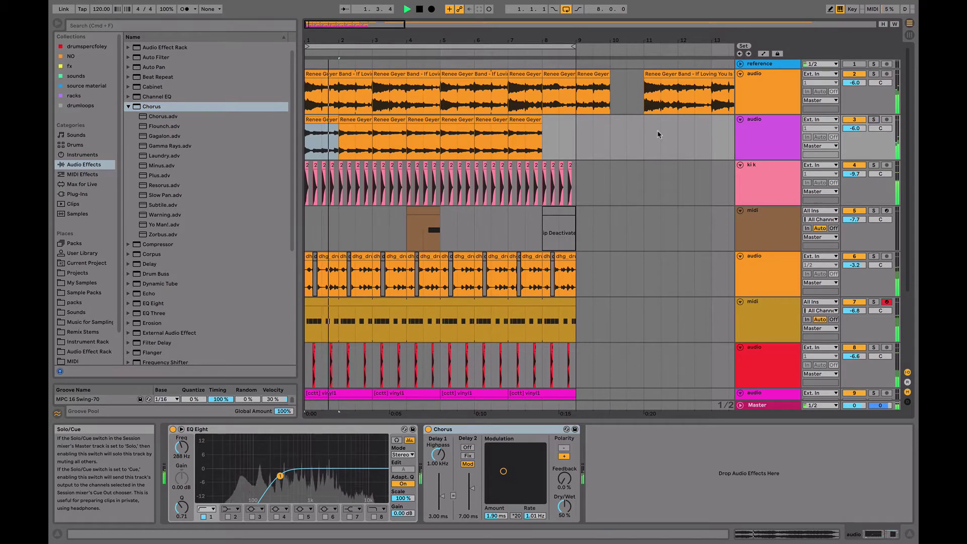
- Duplicate the new track's last clip into bar 8 and warp the first clip's transients to the grid at 21.4, 22.2 and 22.3
{"action": "left_click", "coordinate": [524, 121]}
{"action": "key", "text": "super+d"}
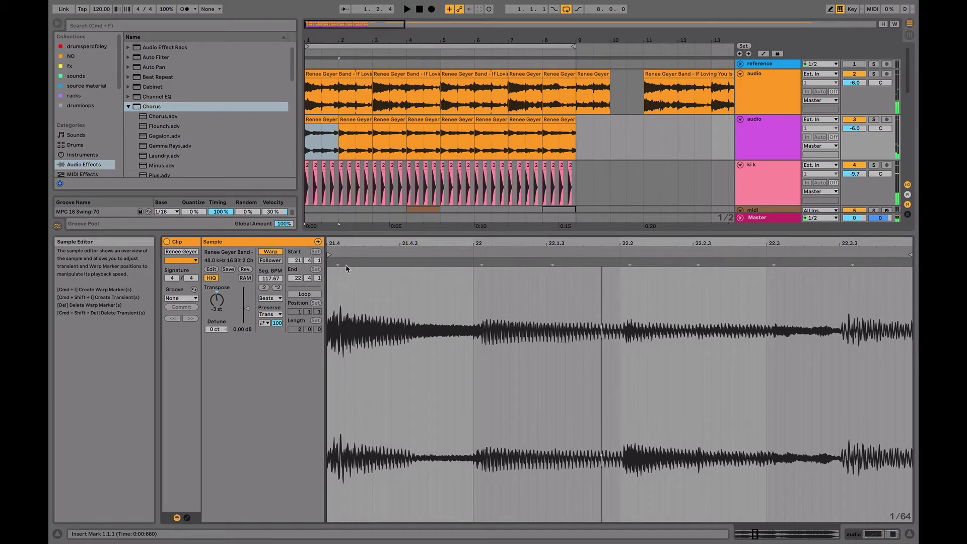
{"action": "left_click", "coordinate": [338, 264]}
{"action": "left_click_drag", "start_coordinate": [338, 263], "coordinate": [327, 263]}
{"action": "key", "text": "space"}
{"action": "key", "text": "space"}
{"action": "double_click", "coordinate": [619, 263]}
{"action": "left_click_drag", "start_coordinate": [619, 263], "coordinate": [620, 262]}
{"action": "key", "text": "space"}
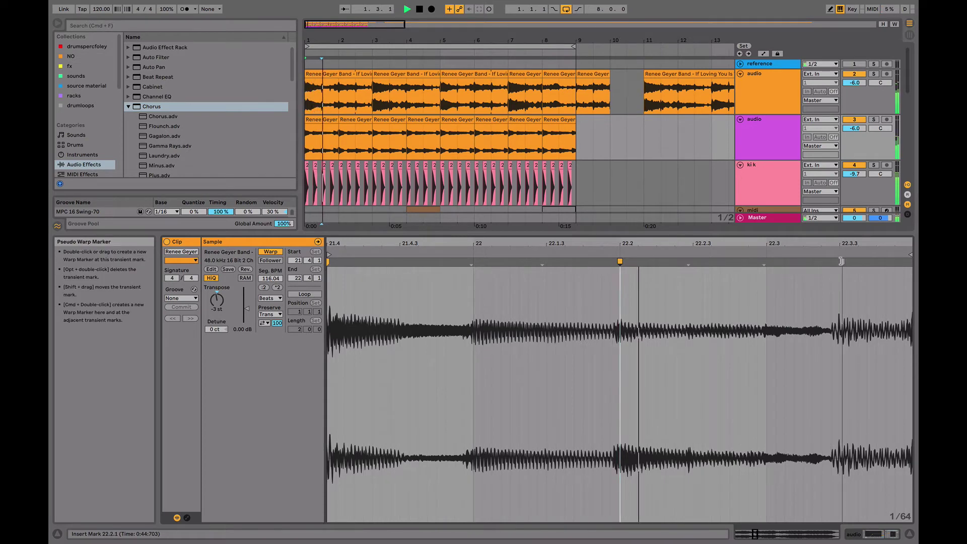
{"action": "double_click", "coordinate": [763, 263]}
{"action": "left_click_drag", "start_coordinate": [763, 263], "coordinate": [767, 263]}
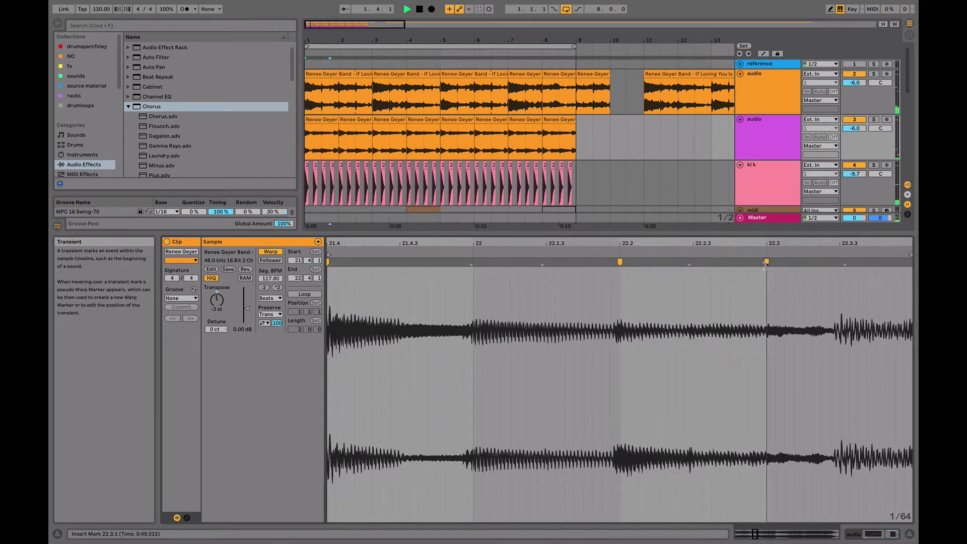
- Duplicate the re-warped first clip seven times over the clips in bars 2 to 8
{"action": "left_click", "coordinate": [326, 120]}
{"action": "key", "text": "super+d"}
{"action": "key", "text": "super+d"}
{"action": "key", "text": "super+d"}
{"action": "key", "text": "super+d"}
{"action": "key", "text": "super+d"}
{"action": "key", "text": "super+d"}
{"action": "key", "text": "super+d"}
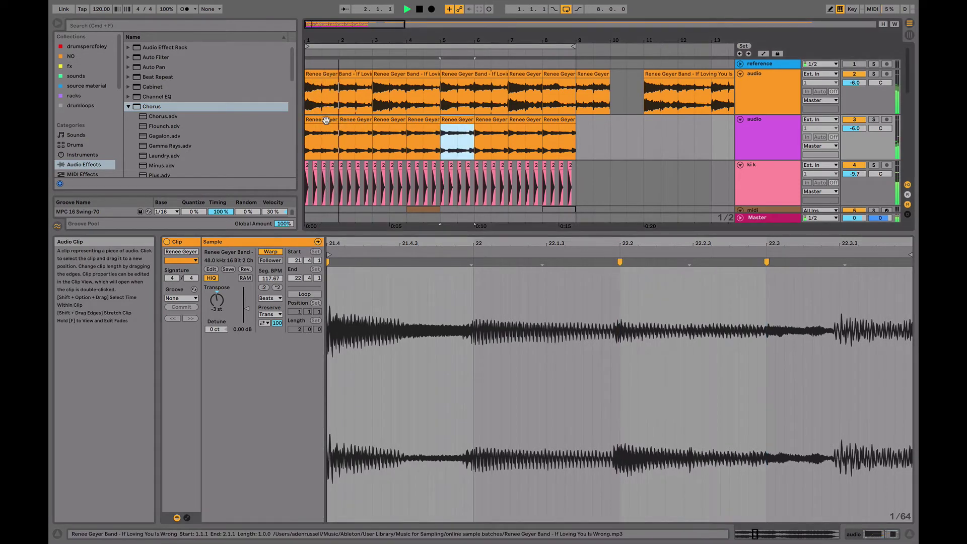
- Solo the second chop track and add a Utility set to 23% width between its EQ Eight and Chorus
{"action": "left_click", "coordinate": [874, 119]}
{"action": "left_click", "coordinate": [772, 128]}
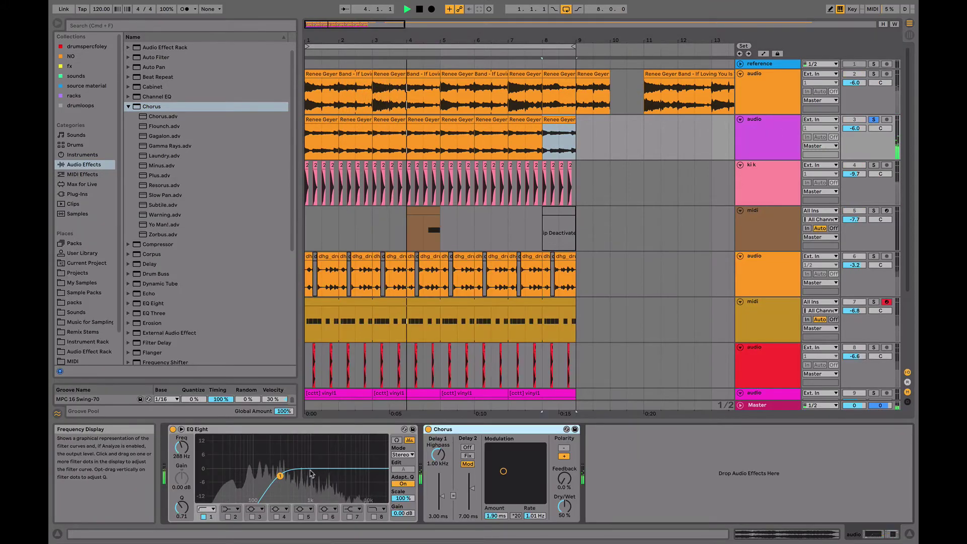
{"action": "scroll", "coordinate": [156, 338], "scroll_direction": "down", "scroll_amount": 6}
{"action": "left_click", "coordinate": [154, 340]}
{"action": "key", "text": "space"}
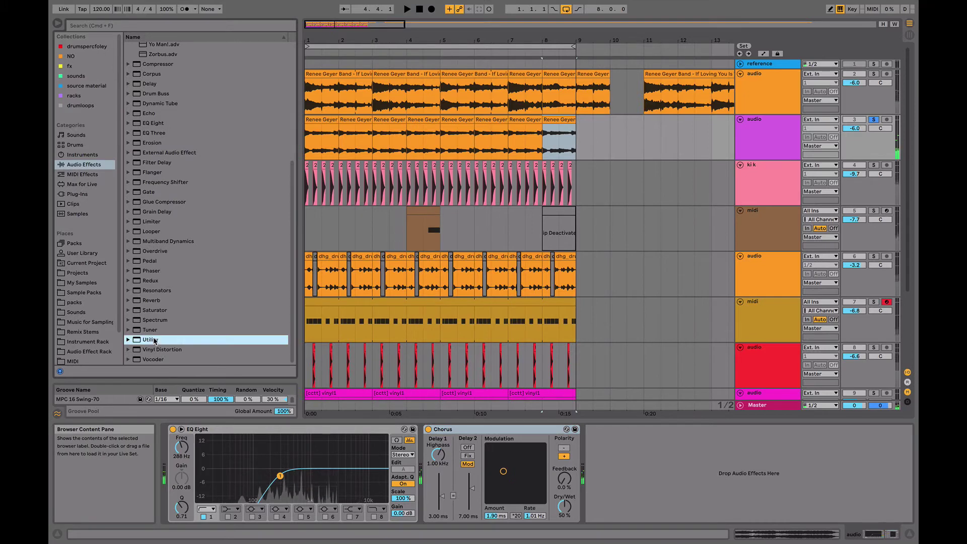
{"action": "double_click", "coordinate": [155, 340]}
{"action": "left_click_drag", "start_coordinate": [604, 482], "coordinate": [604, 501]}
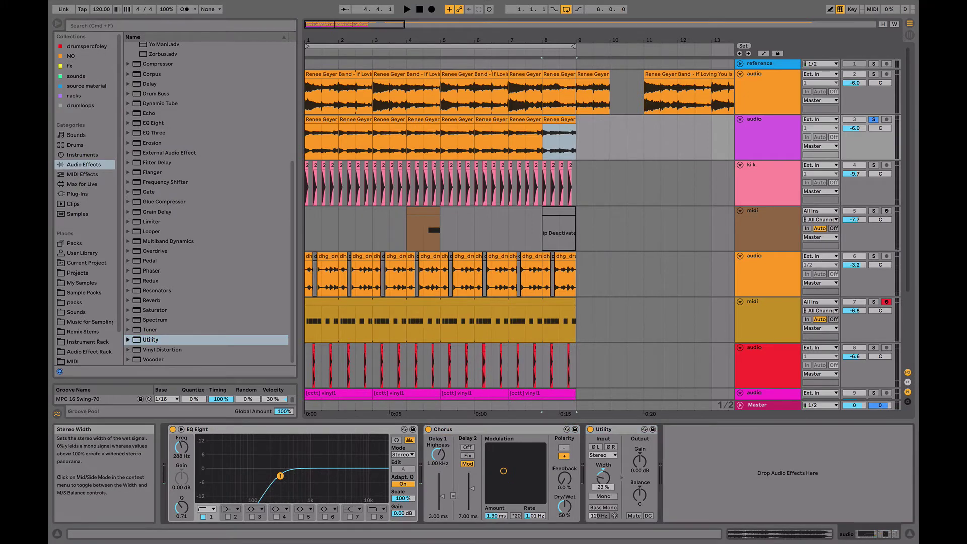
{"action": "left_click_drag", "start_coordinate": [607, 430], "coordinate": [443, 434]}
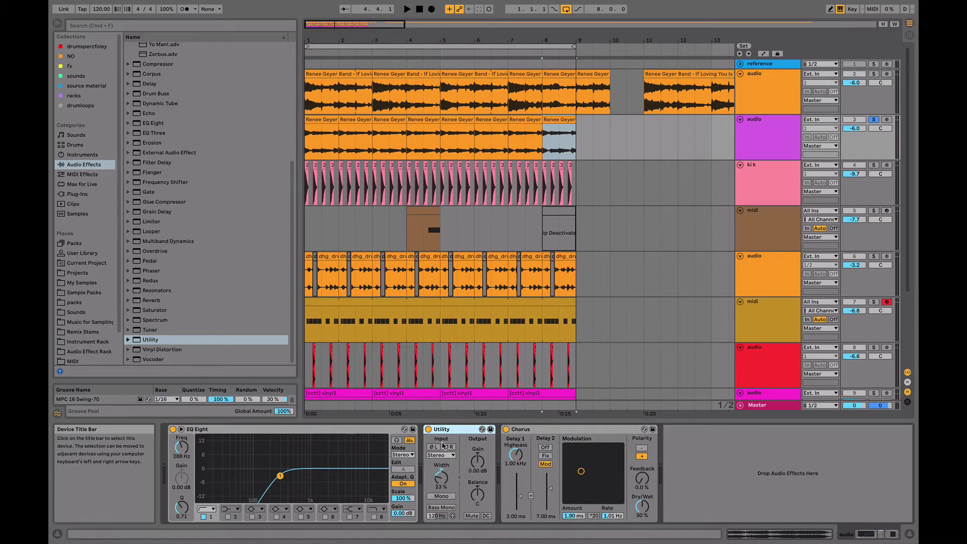
- Unsolo the second chop track, move its EQ Eight low cut to 505 Hz and set its volume to -5.9 dB during playback
{"action": "left_click", "coordinate": [323, 118]}
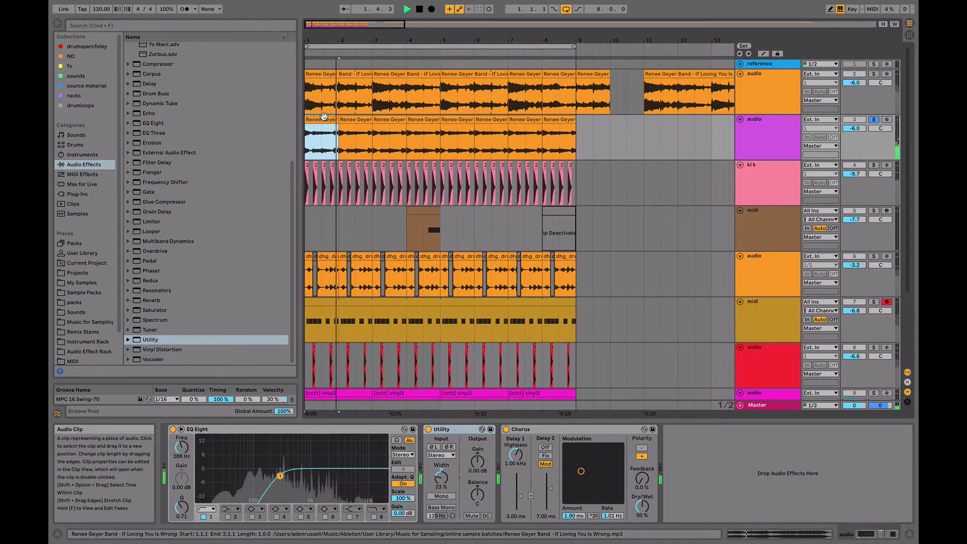
{"action": "left_click", "coordinate": [874, 120]}
{"action": "key", "text": "space"}
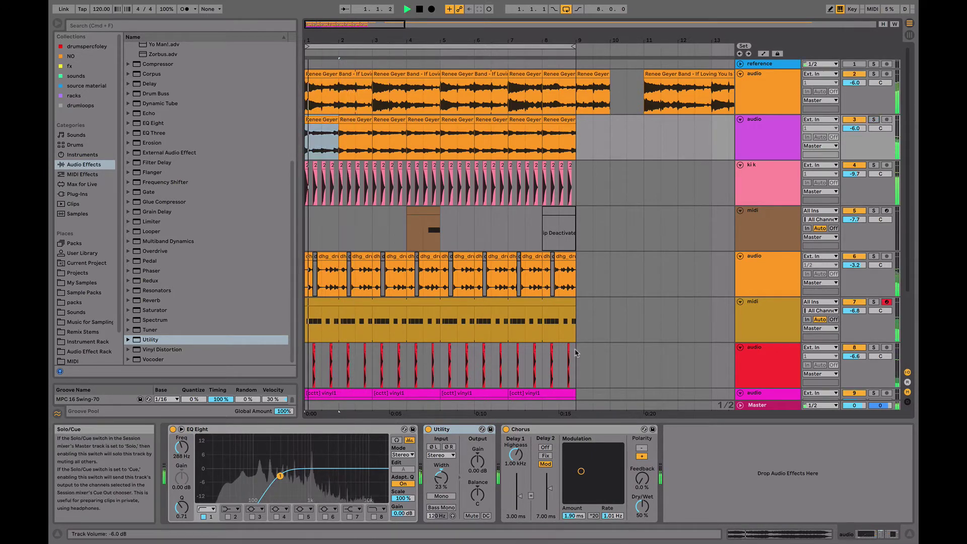
{"action": "left_click_drag", "start_coordinate": [281, 477], "coordinate": [282, 477]}
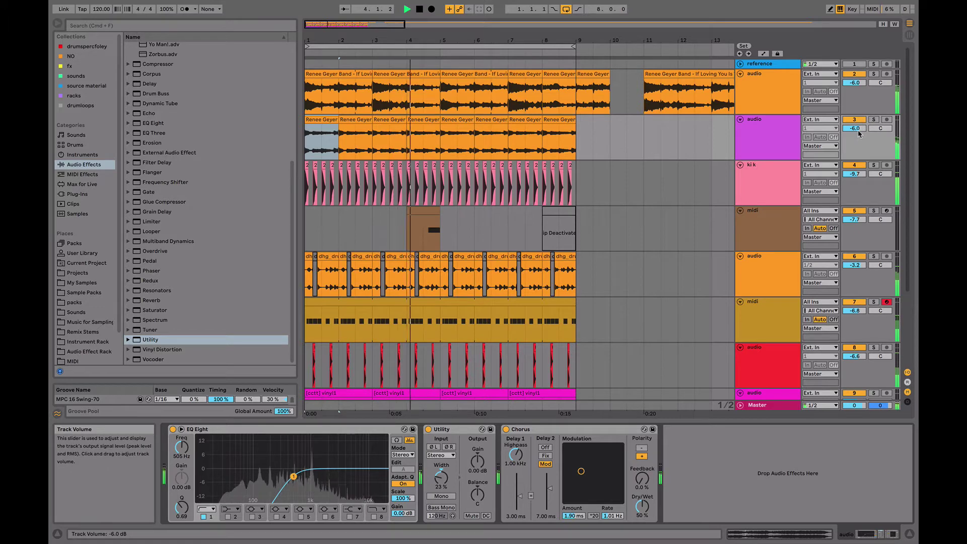
{"action": "left_click_drag", "start_coordinate": [859, 130], "coordinate": [858, 130]}
- Duplicate bars 1 to 8 of all tracks, from the sample down to the FX, twice to extend the arrangement to bar 25
{"action": "left_click_drag", "start_coordinate": [509, 41], "coordinate": [508, 10]}
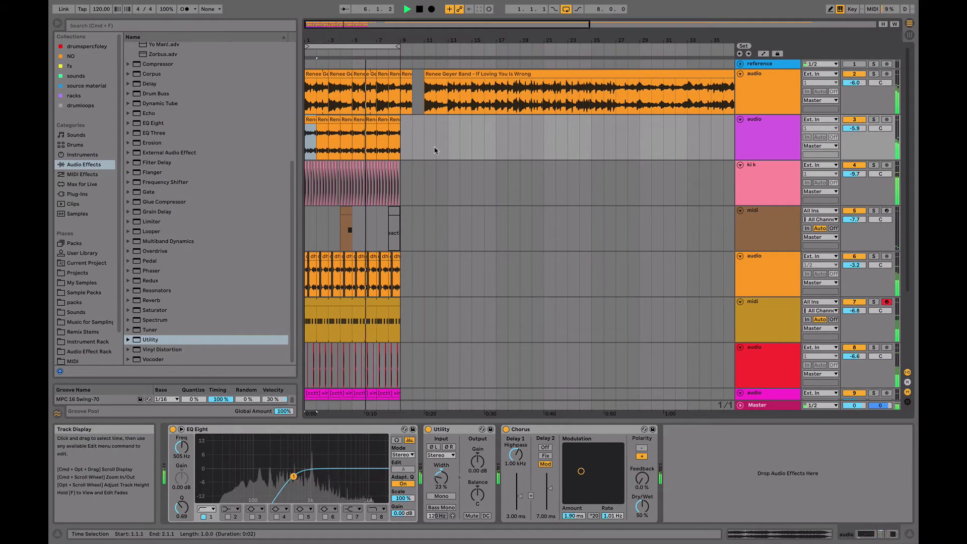
{"action": "left_click", "coordinate": [317, 74]}
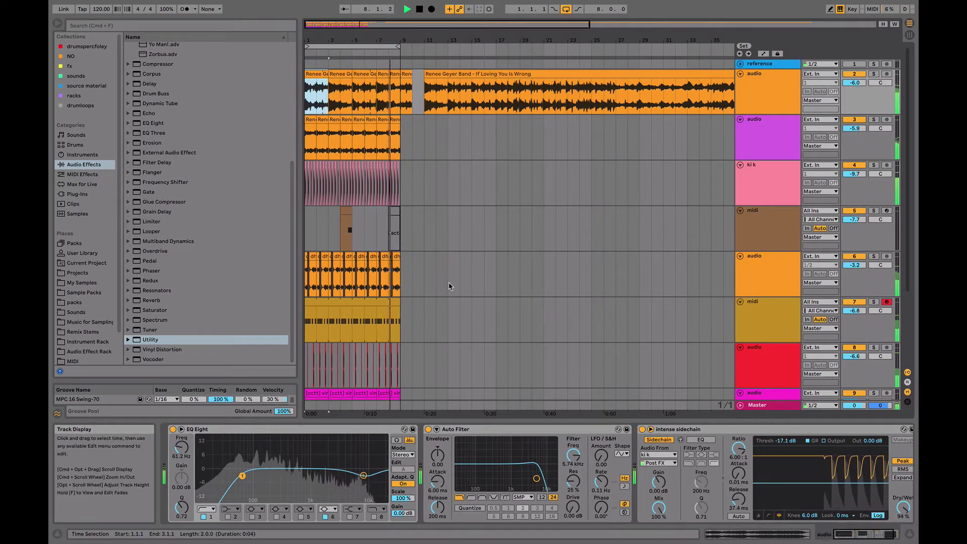
{"action": "scroll", "coordinate": [450, 286], "scroll_direction": "down", "scroll_amount": 3}
{"action": "key", "text": "space"}
{"action": "left_click", "coordinate": [402, 351], "text": "shift"}
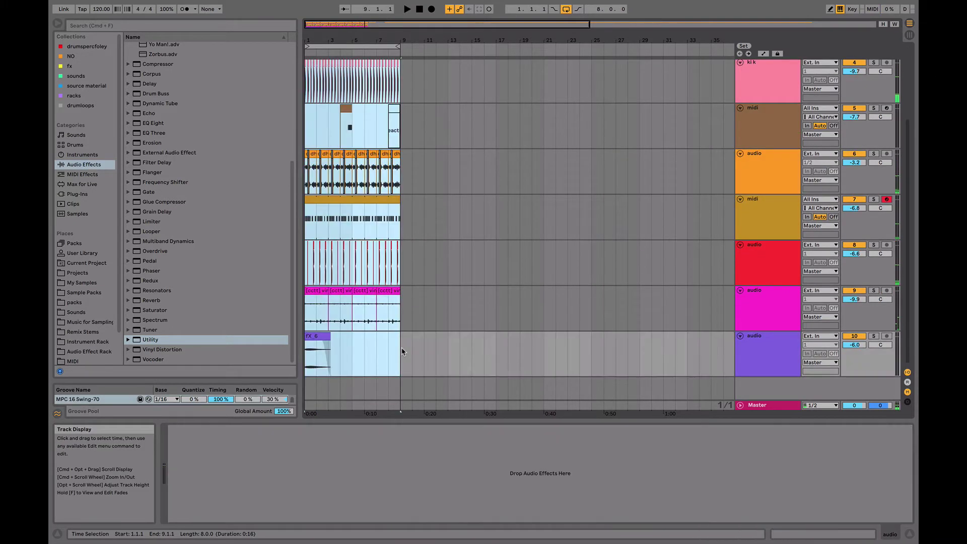
{"action": "key", "text": "super+d"}
{"action": "key", "text": "super+d"}
- Delete the duplicated FX_6 clip at bar 9
{"action": "left_click", "coordinate": [406, 336]}
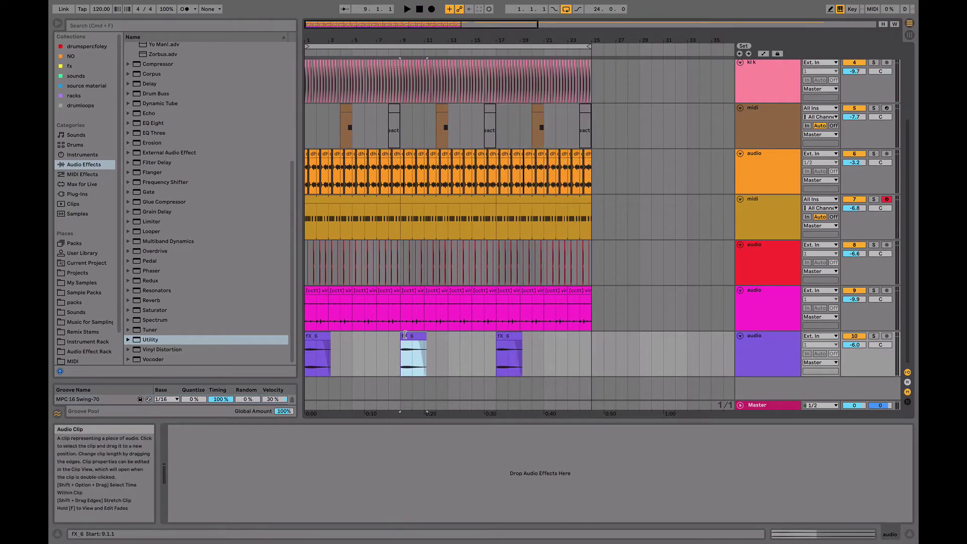
{"action": "key", "text": "Delete"}
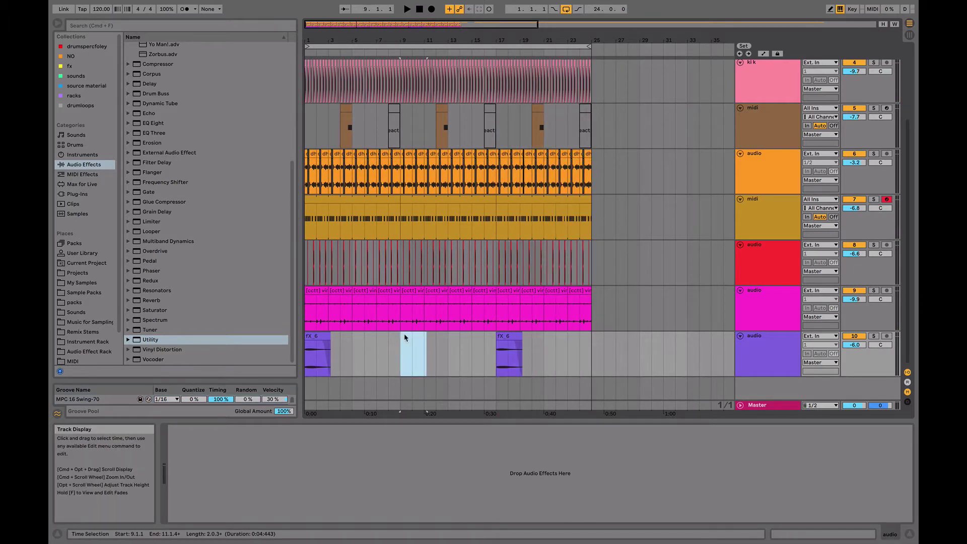
{"action": "scroll", "coordinate": [313, 333], "scroll_direction": "up", "scroll_amount": 4}
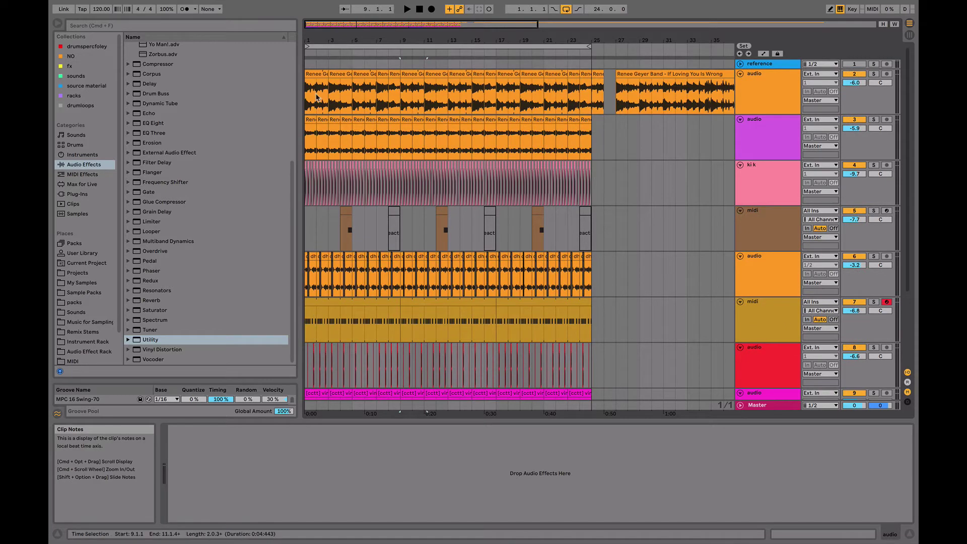
- Play the extended arrangement from bar 1 and look over all its tracks
{"action": "left_click", "coordinate": [311, 74]}
{"action": "key", "text": "space"}
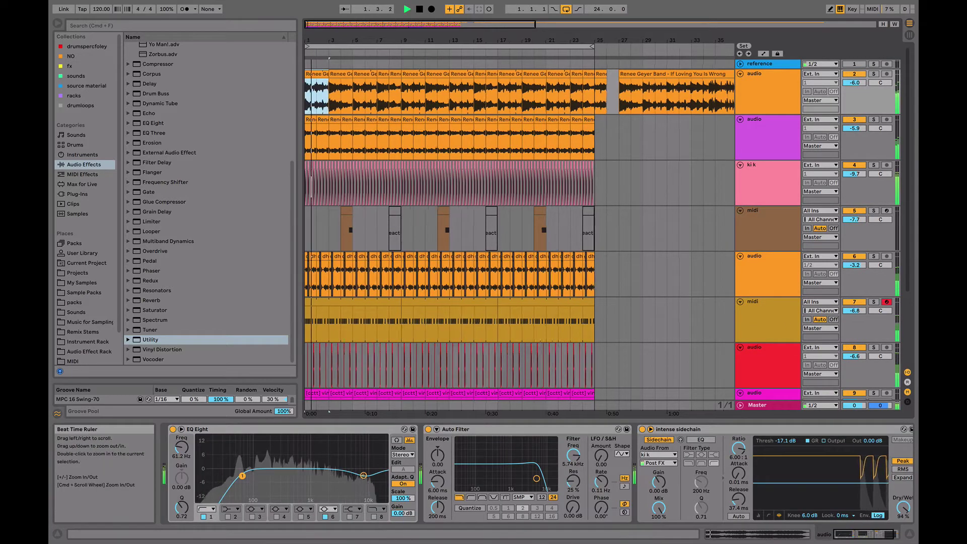
{"action": "left_click_drag", "start_coordinate": [312, 40], "coordinate": [312, 68]}
{"action": "scroll", "coordinate": [328, 207], "scroll_direction": "down", "scroll_amount": 4}
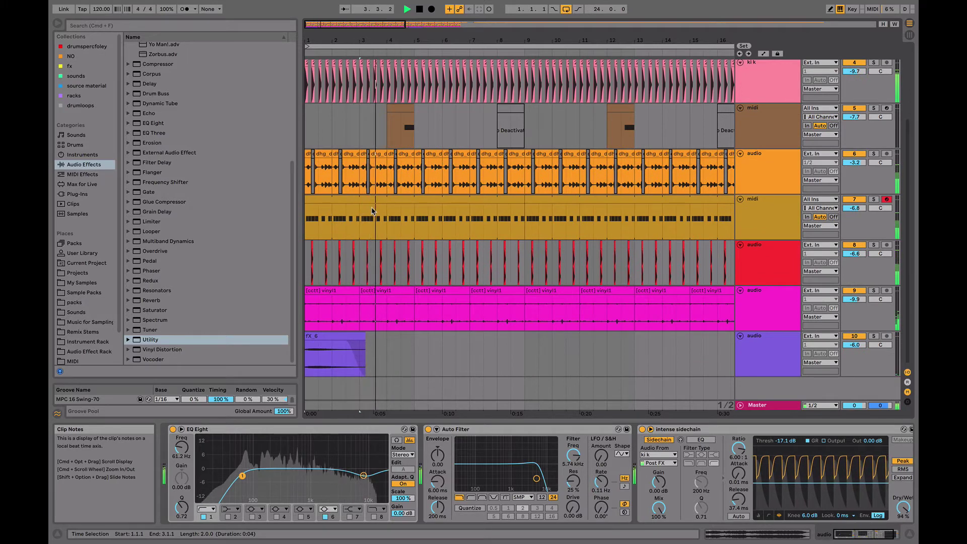
{"action": "scroll", "coordinate": [372, 210], "scroll_direction": "up", "scroll_amount": 4}
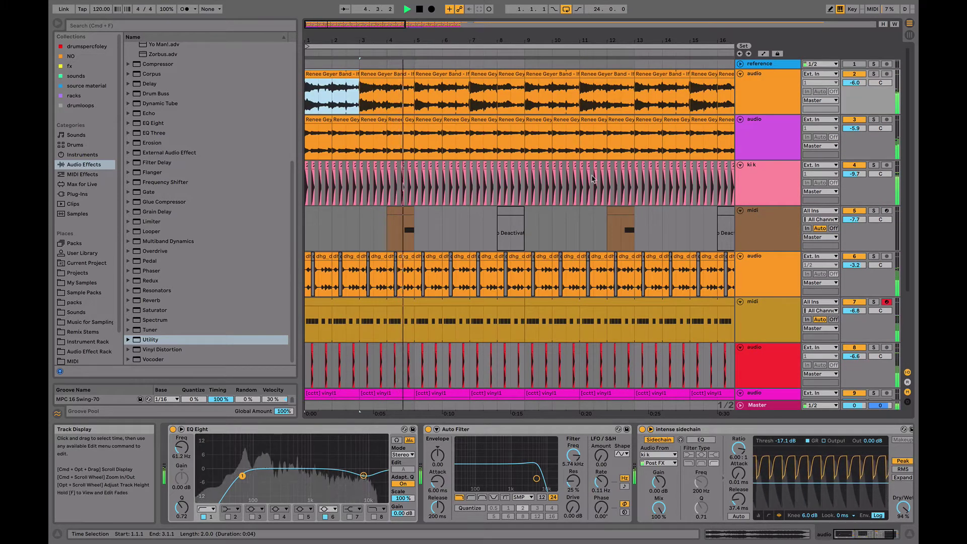
{"action": "scroll", "coordinate": [593, 178], "scroll_direction": "down", "scroll_amount": 4}
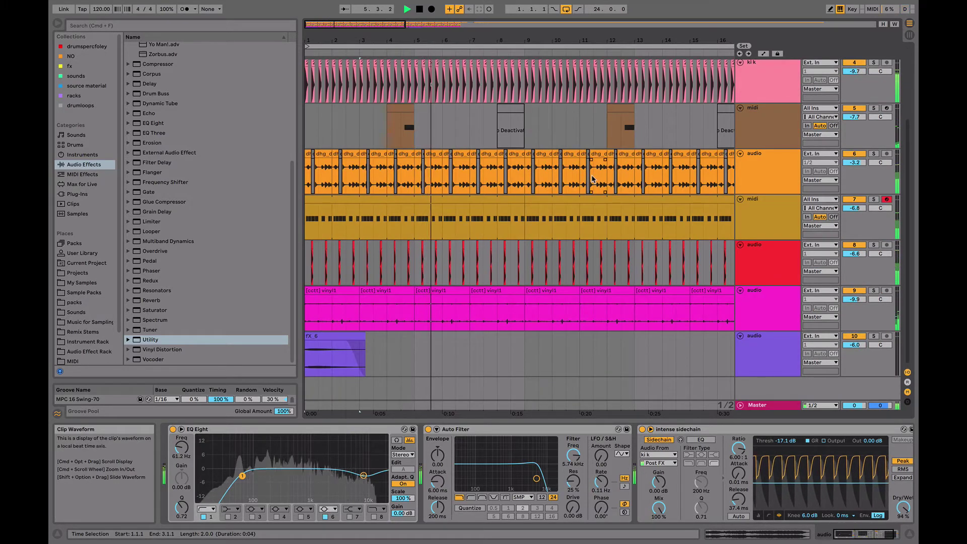
{"action": "scroll", "coordinate": [606, 198], "scroll_direction": "up", "scroll_amount": 4}
{"action": "scroll", "coordinate": [606, 197], "scroll_direction": "down", "scroll_amount": 4}
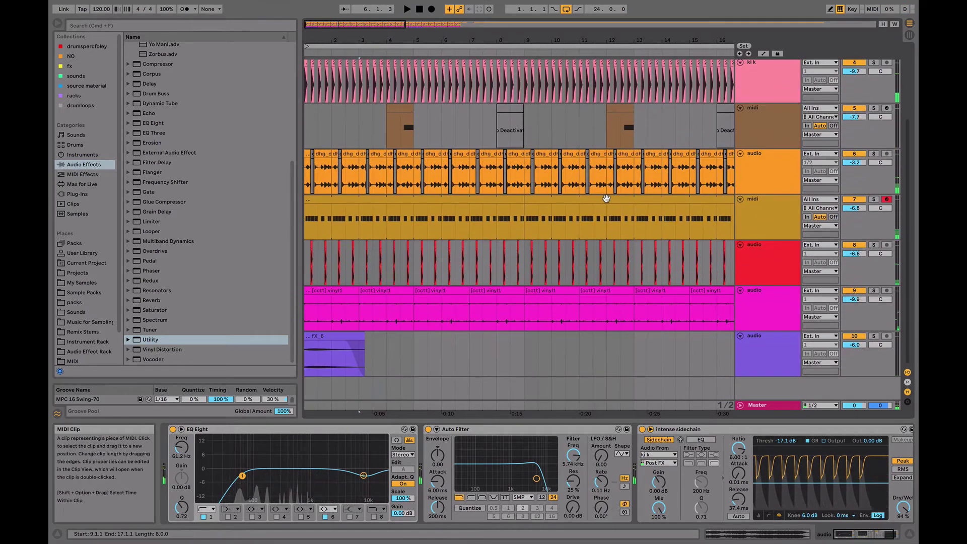
{"action": "scroll", "coordinate": [606, 197], "scroll_direction": "up", "scroll_amount": 4}
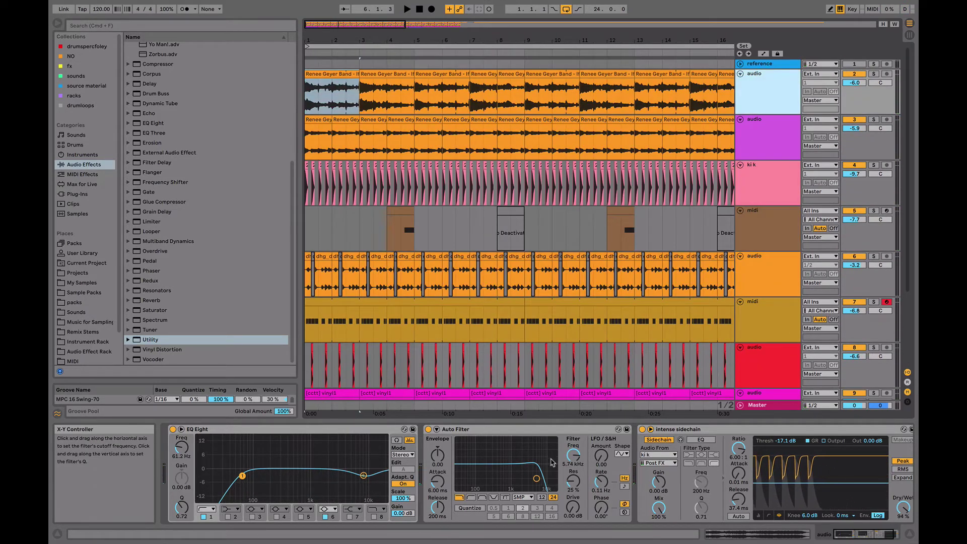
- Automate the sample track's Auto Filter frequency to rise from bar 1 to 5.74 kHz at bar 17, and play it
{"action": "key", "text": "a"}
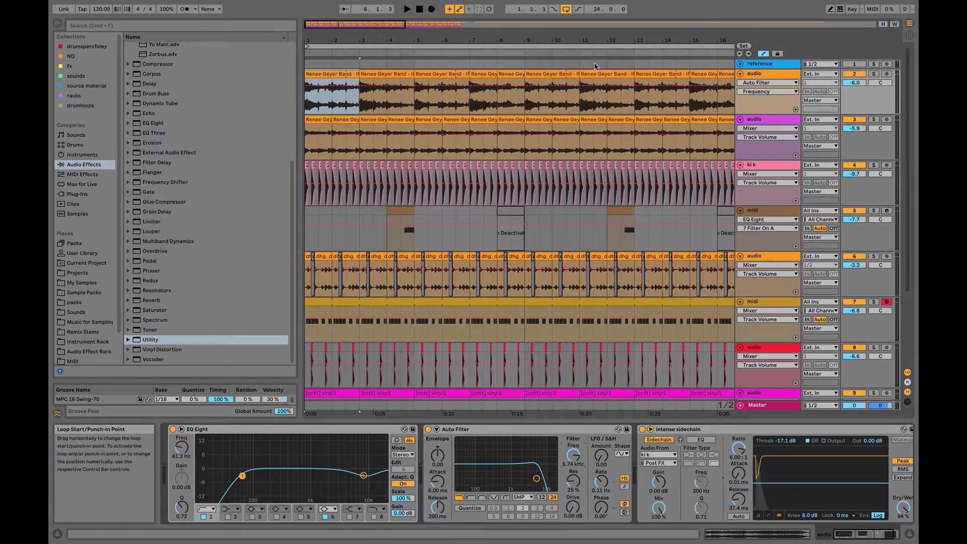
{"action": "left_click_drag", "start_coordinate": [601, 40], "coordinate": [600, 26]}
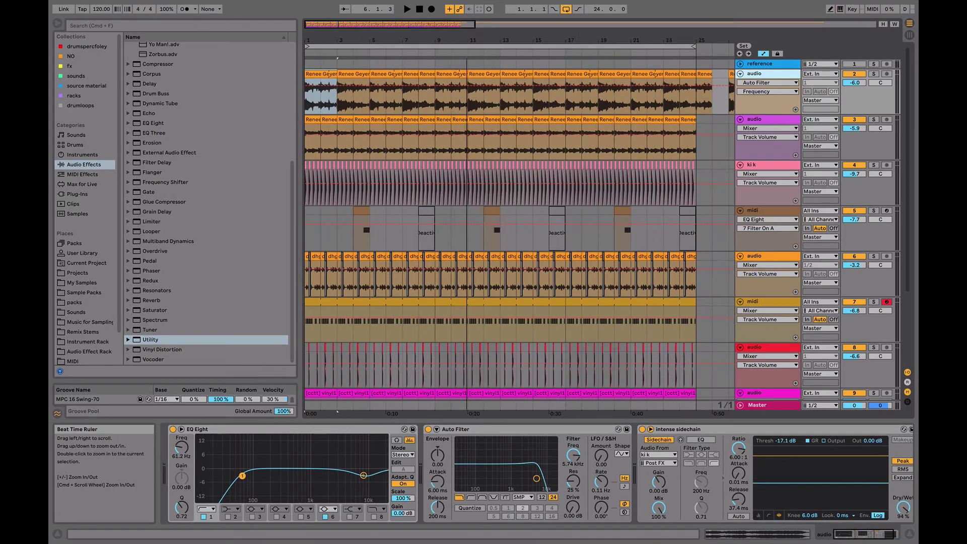
{"action": "left_click", "coordinate": [598, 87]}
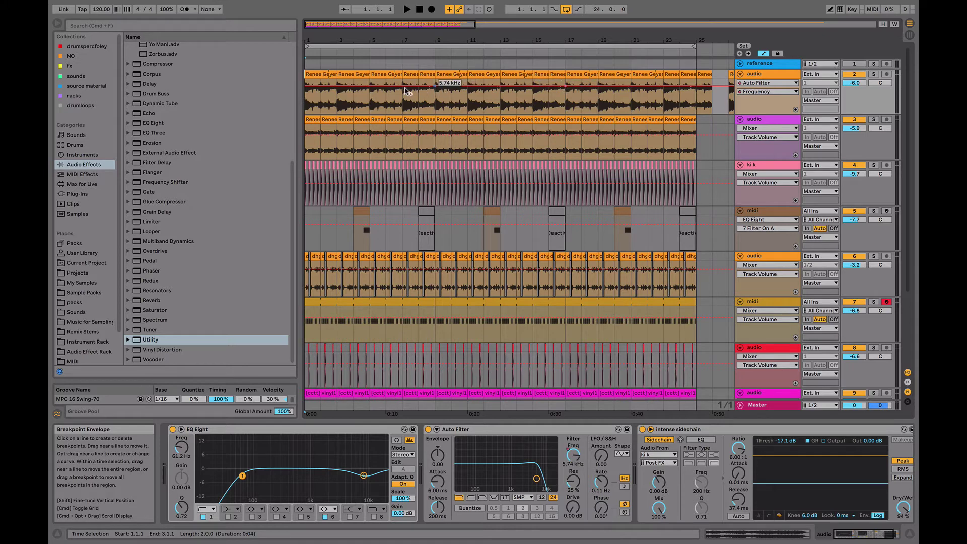
{"action": "key", "text": "space"}
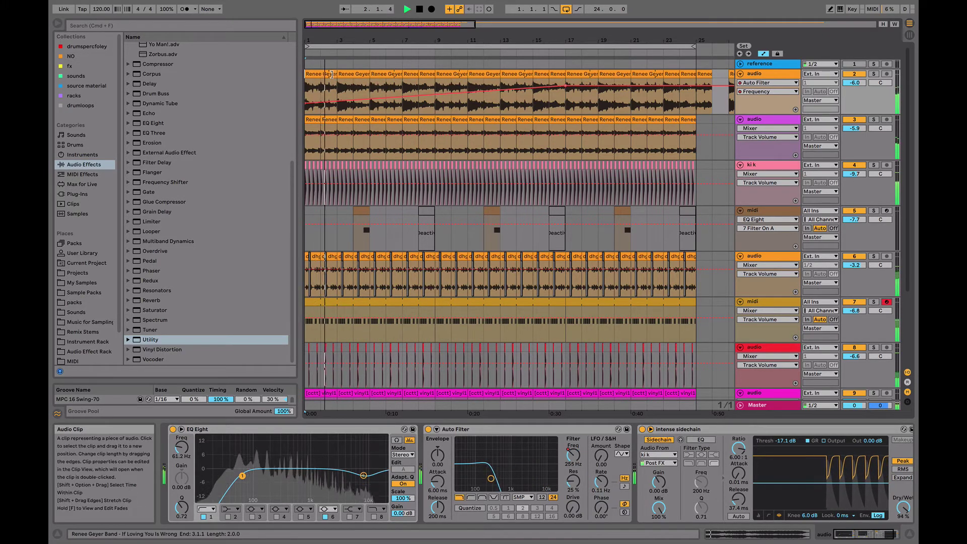
- Shorten the first sample clip to one bar, repeat it through bar 8, and deactivate the MIDI keys clip in bar 4
{"action": "left_click_drag", "start_coordinate": [331, 74], "coordinate": [321, 80]}
{"action": "key", "text": "super+d"}
{"action": "key", "text": "super+d"}
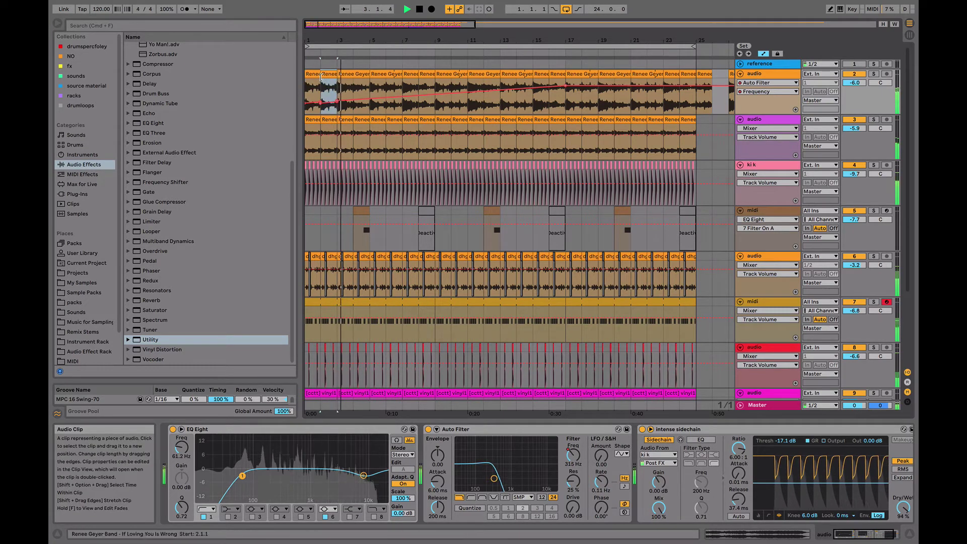
{"action": "left_click_drag", "start_coordinate": [352, 75], "coordinate": [369, 75]}
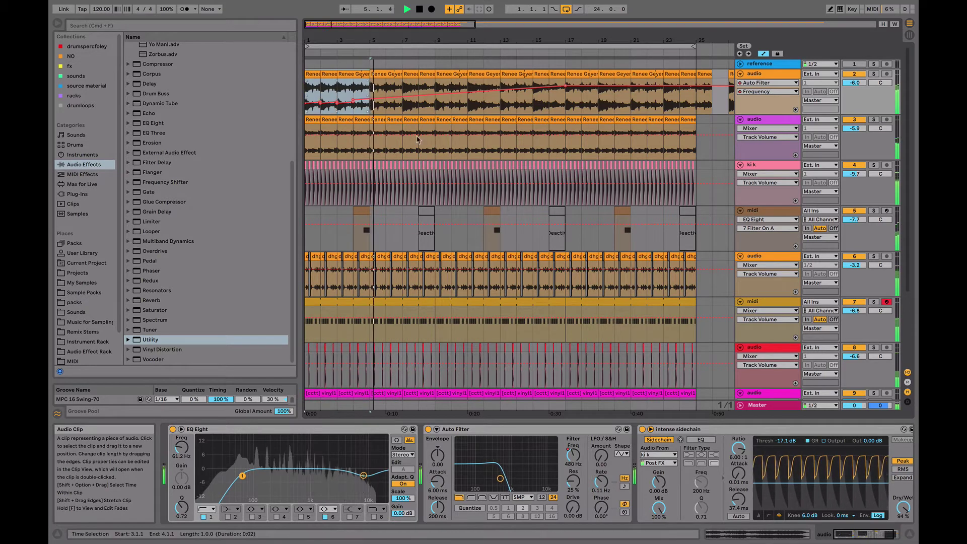
{"action": "left_click", "coordinate": [363, 214]}
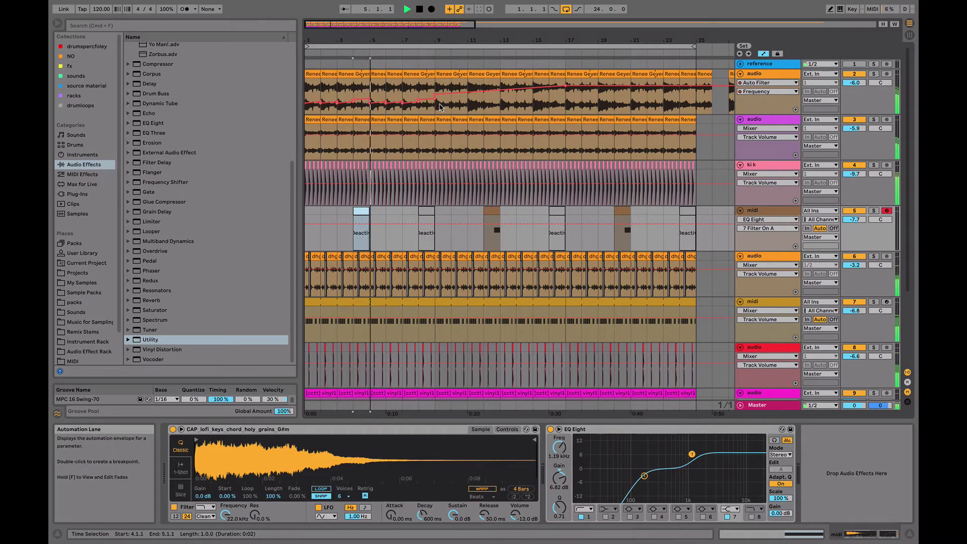
- Lock envelopes, clear the stepped filter automation across bars 1 to 8, and set the sample track's bar 9 breakpoint to 482 Hz
{"action": "left_click", "coordinate": [778, 53]}
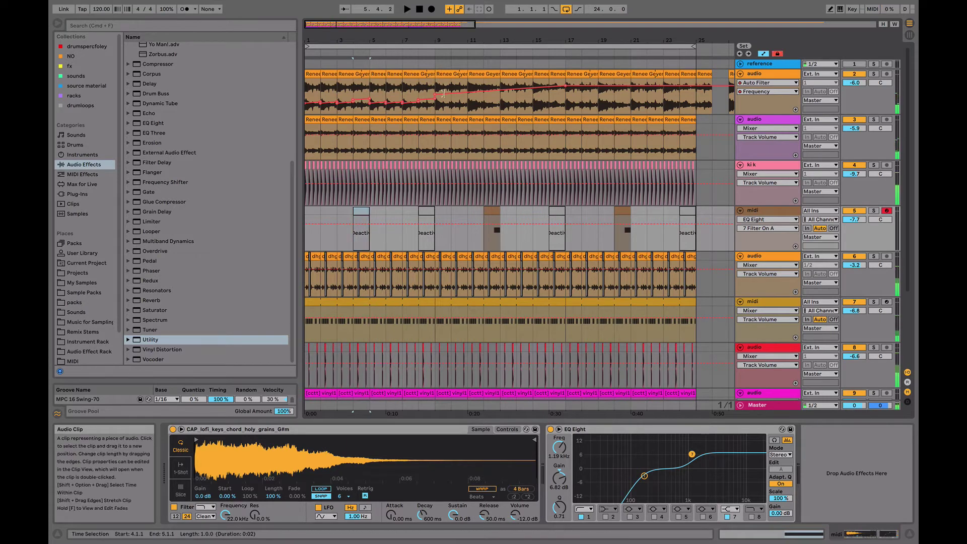
{"action": "left_click_drag", "start_coordinate": [440, 109], "coordinate": [306, 106]}
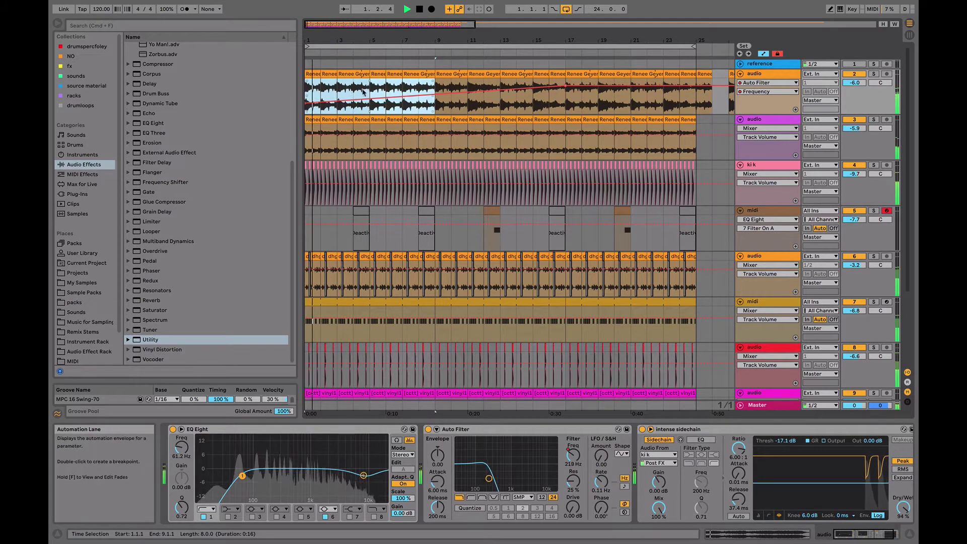
{"action": "left_click_drag", "start_coordinate": [436, 99], "coordinate": [437, 103]}
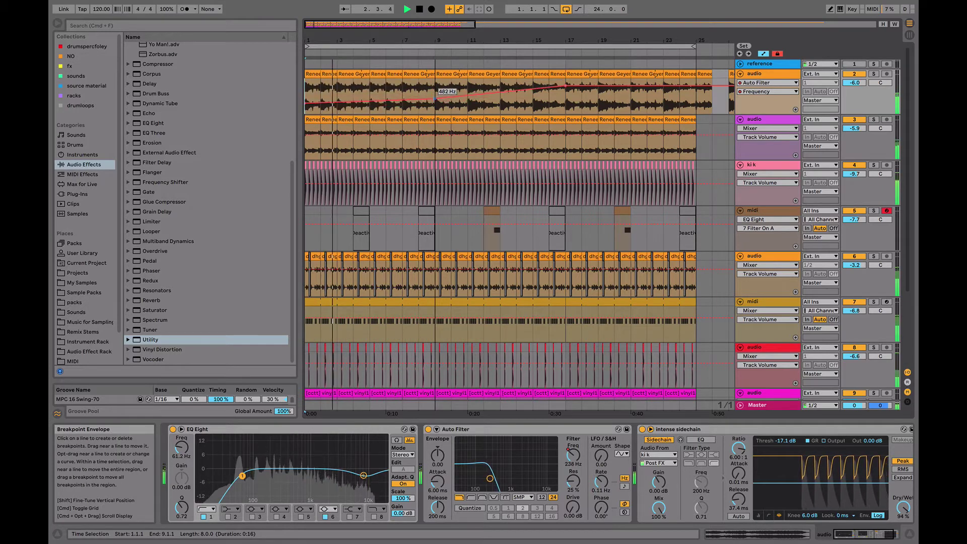
- Duplicate the time of bars 1 to 8 across all tracks, inserting the copy at bar 9
{"action": "left_click", "coordinate": [424, 74]}
{"action": "left_click", "coordinate": [314, 74]}
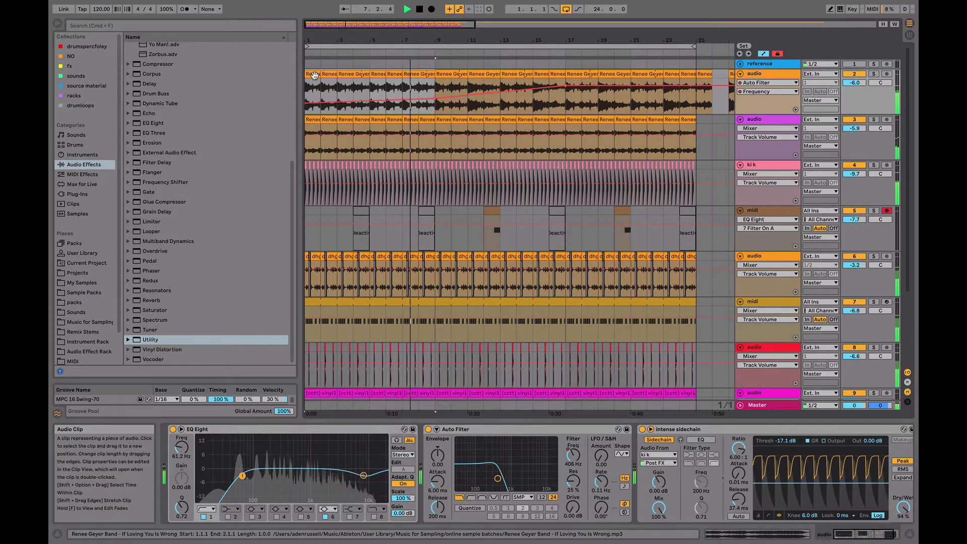
{"action": "scroll", "coordinate": [316, 79], "scroll_direction": "down", "scroll_amount": 3}
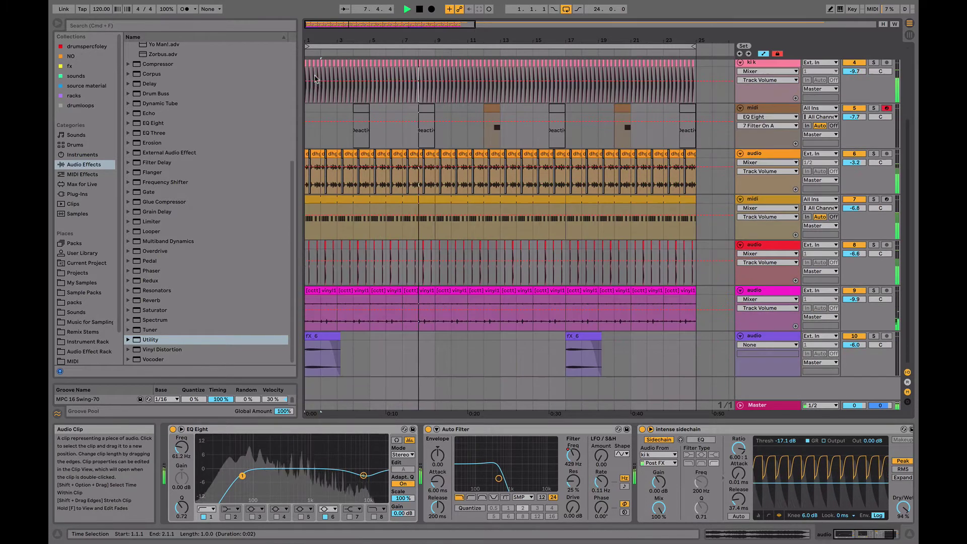
{"action": "left_click", "coordinate": [436, 341], "text": "shift"}
{"action": "key", "text": "super+shift+d"}
{"action": "scroll", "coordinate": [459, 128], "scroll_direction": "up", "scroll_amount": 3}
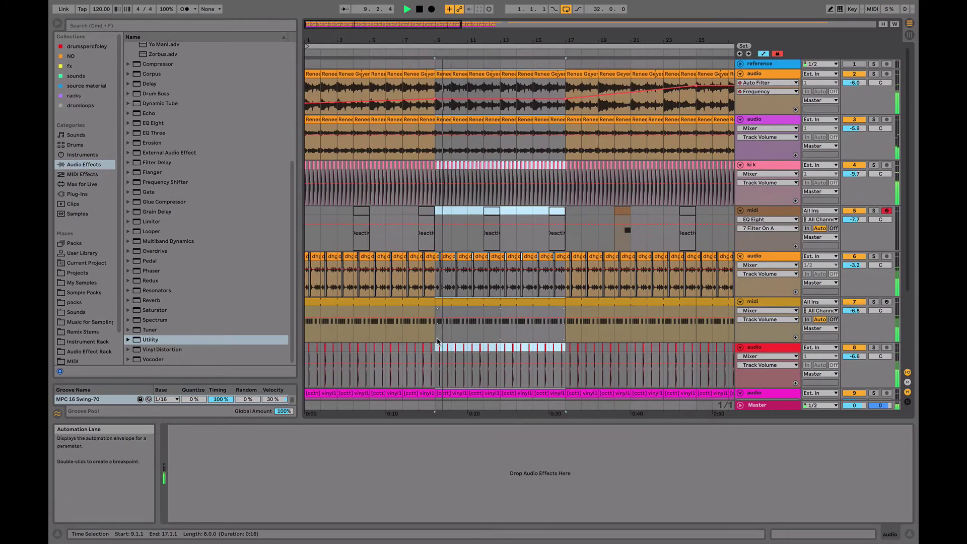
- Remove the sample track's filter breakpoint at bar 9 to make one sweep up to bar 17, and show the track's devices
{"action": "left_click", "coordinate": [432, 104]}
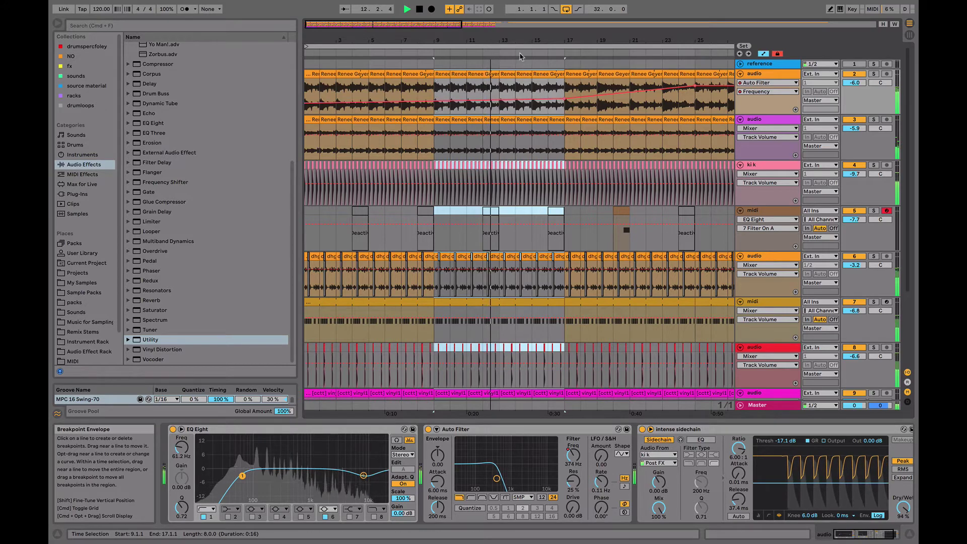
{"action": "left_click_drag", "start_coordinate": [518, 38], "coordinate": [440, 37]}
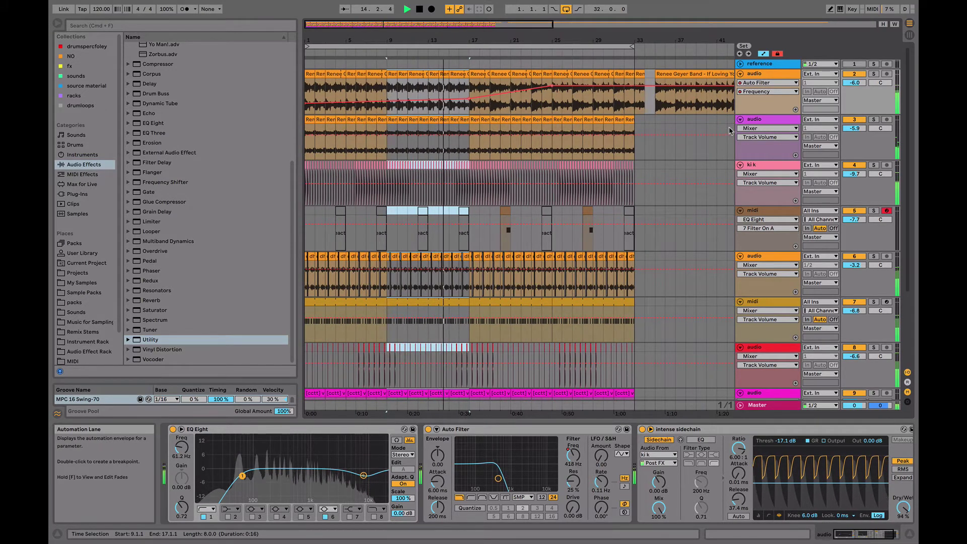
{"action": "left_click", "coordinate": [763, 120]}
{"action": "left_click", "coordinate": [767, 76]}
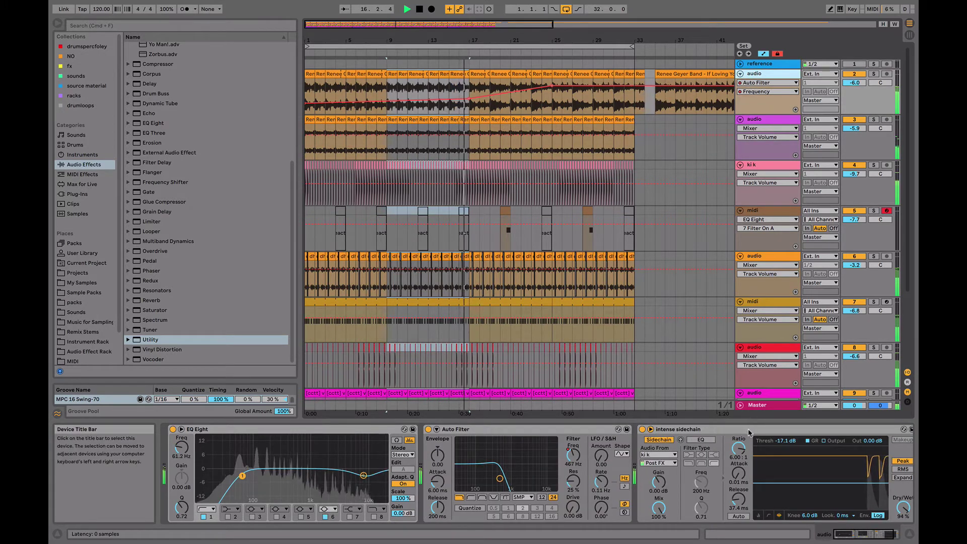
- Solo the second chop's audio track and insert an Echo between its Chorus and the intense sidechain compressor
{"action": "left_click", "coordinate": [766, 128]}
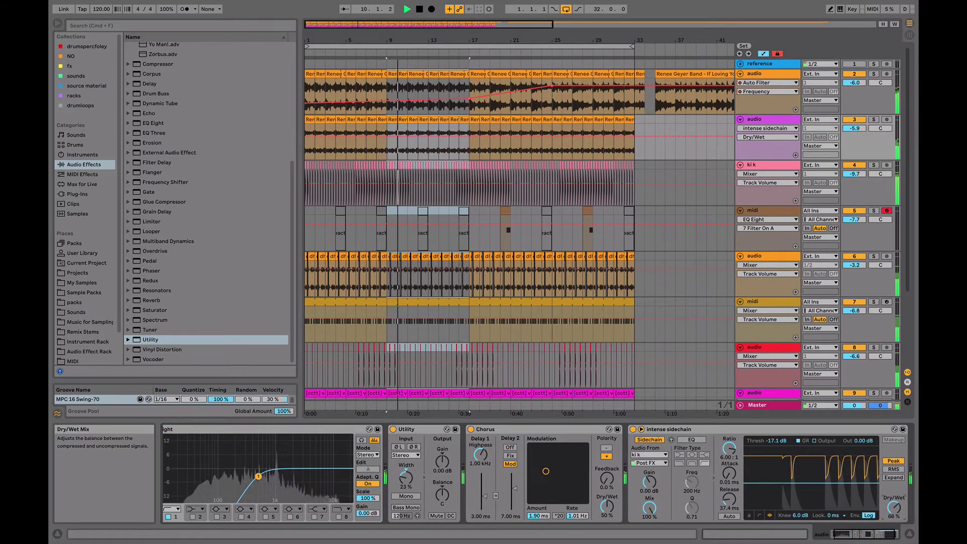
{"action": "left_click", "coordinate": [873, 120]}
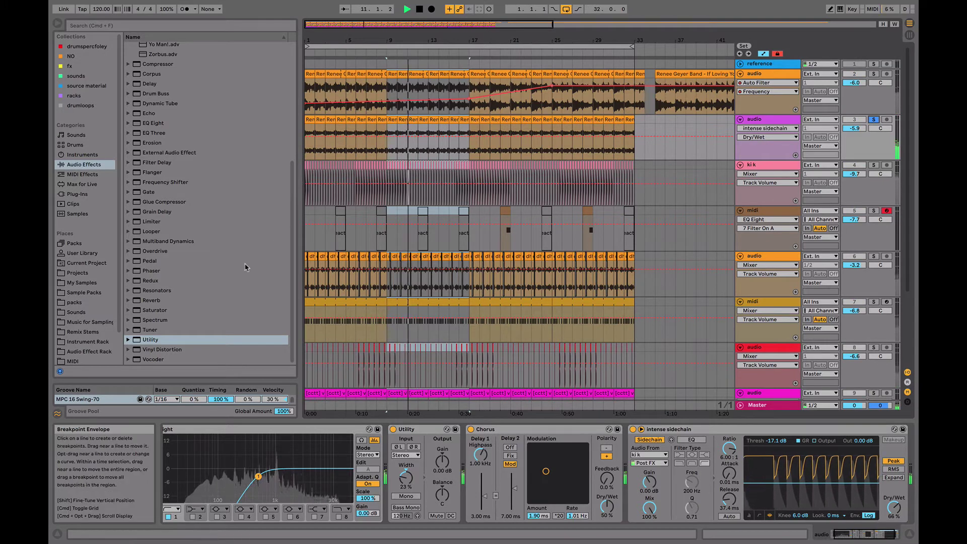
{"action": "key", "text": "space"}
{"action": "scroll", "coordinate": [132, 303], "scroll_direction": "up", "scroll_amount": 6}
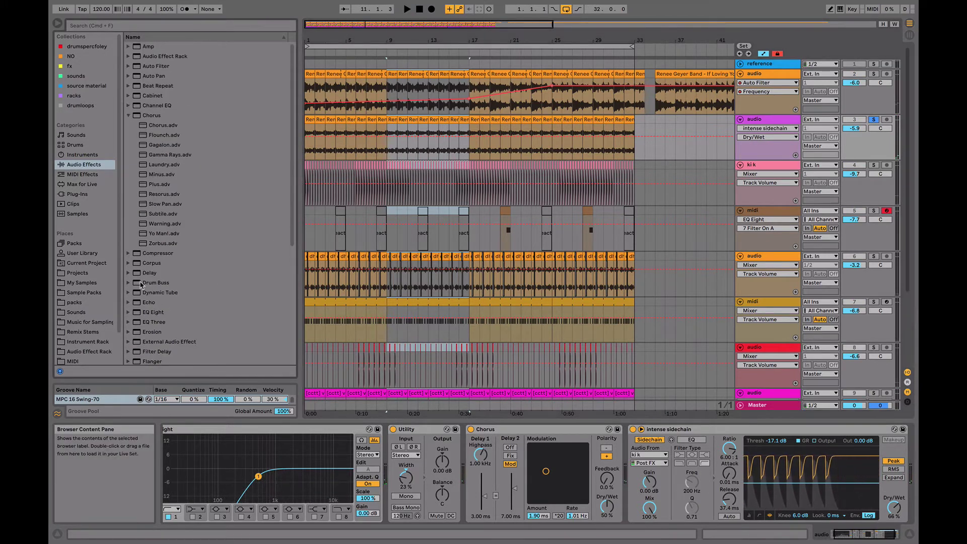
{"action": "left_click_drag", "start_coordinate": [143, 303], "coordinate": [630, 487]}
{"action": "key", "text": "space"}
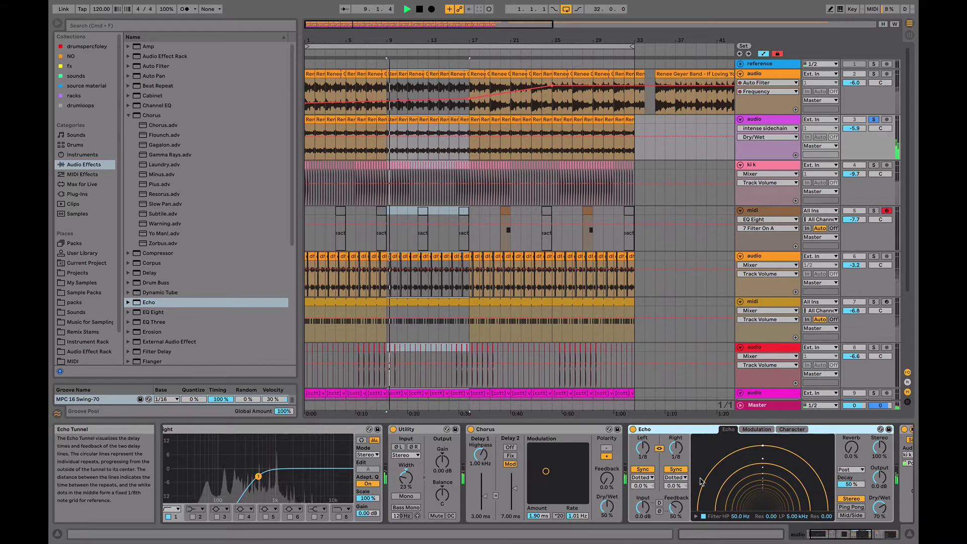
- Load the Vintage Delay preset Tape Reverb Space into the Echo and set its Dry/Wet to 27%
{"action": "left_click", "coordinate": [128, 302]}
{"action": "left_click", "coordinate": [135, 162]}
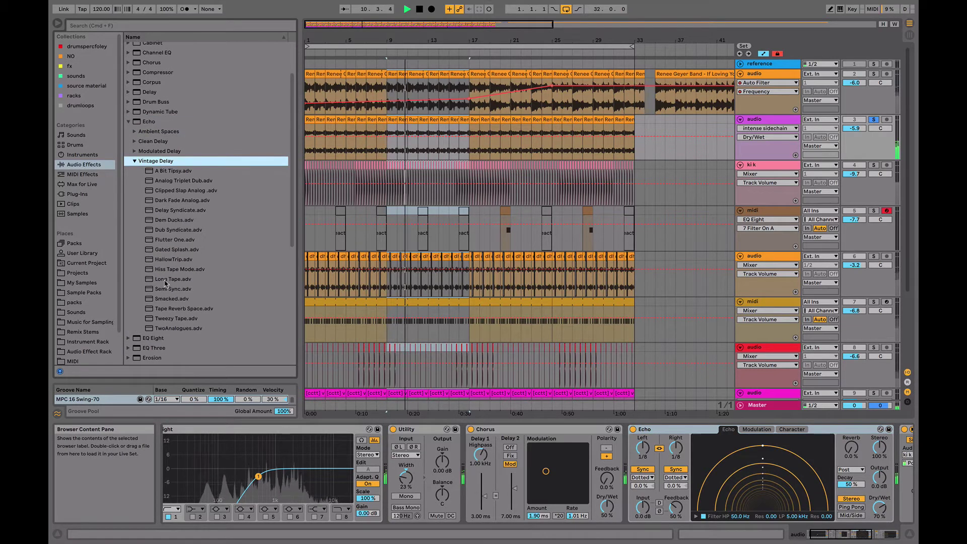
{"action": "double_click", "coordinate": [177, 308]}
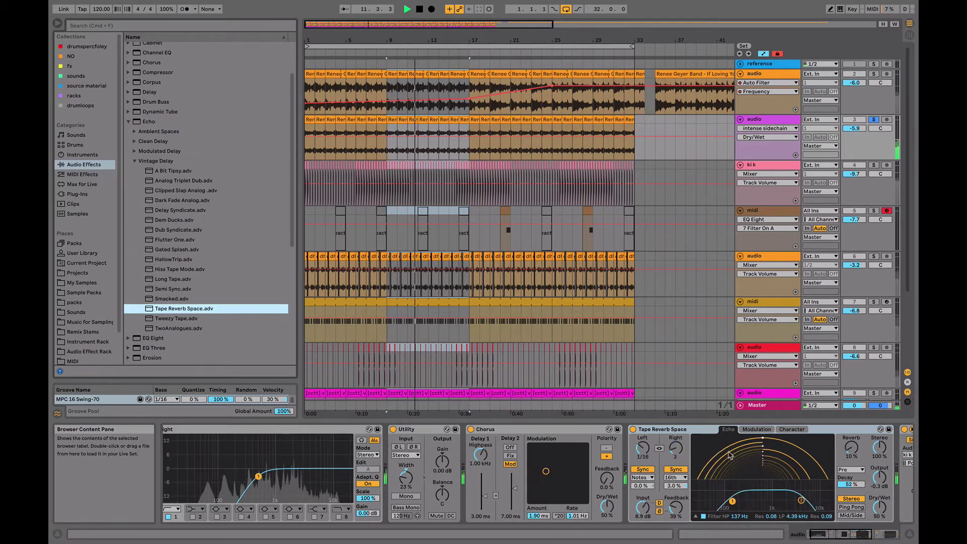
{"action": "left_click_drag", "start_coordinate": [880, 513], "coordinate": [880, 523]}
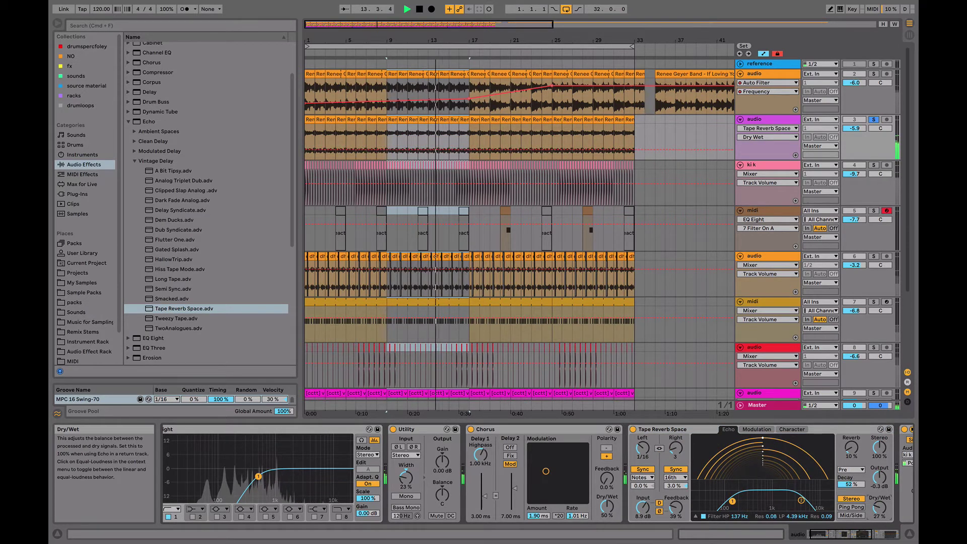
- Unsolo the second chop's track, lower the Echo's Dry/Wet to 17% in the full mix, and set the track volume to -8.9 dB
{"action": "left_click", "coordinate": [875, 121]}
{"action": "key", "text": "space"}
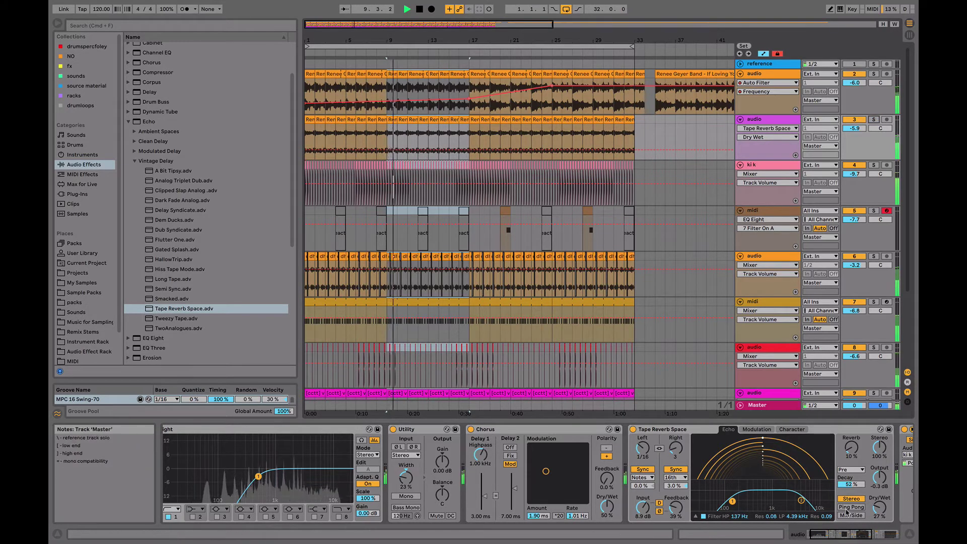
{"action": "left_click_drag", "start_coordinate": [880, 508], "coordinate": [879, 514]}
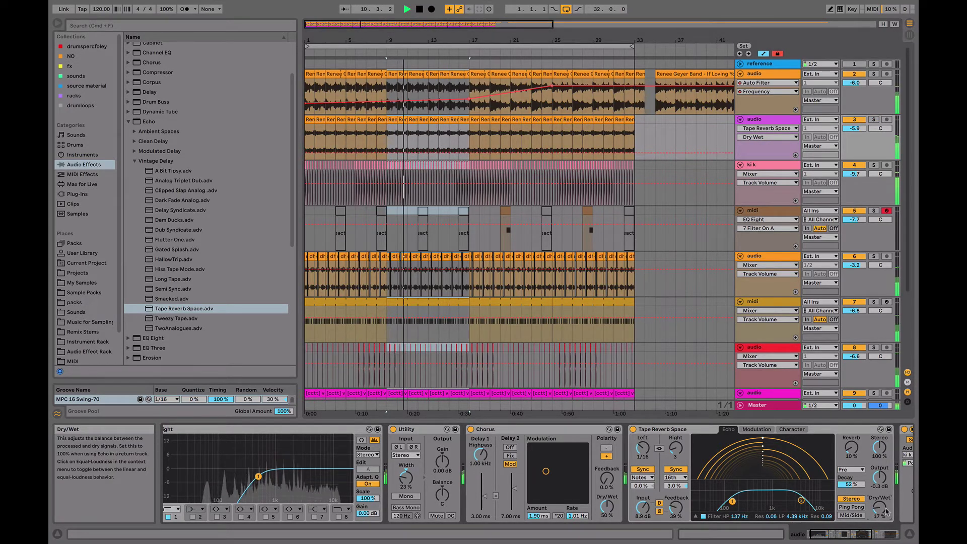
{"action": "left_click_drag", "start_coordinate": [855, 128], "coordinate": [855, 130]}
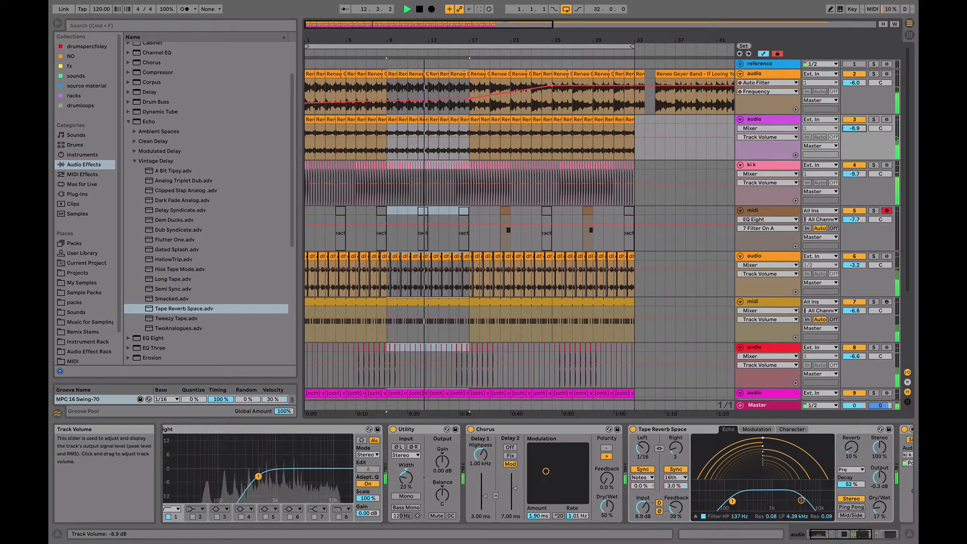
- Lower the volume of the hat track (track 7) to -7.5 dB and transpose its hat sample by -1 st
{"action": "scroll", "coordinate": [593, 241], "scroll_direction": "down", "scroll_amount": 3}
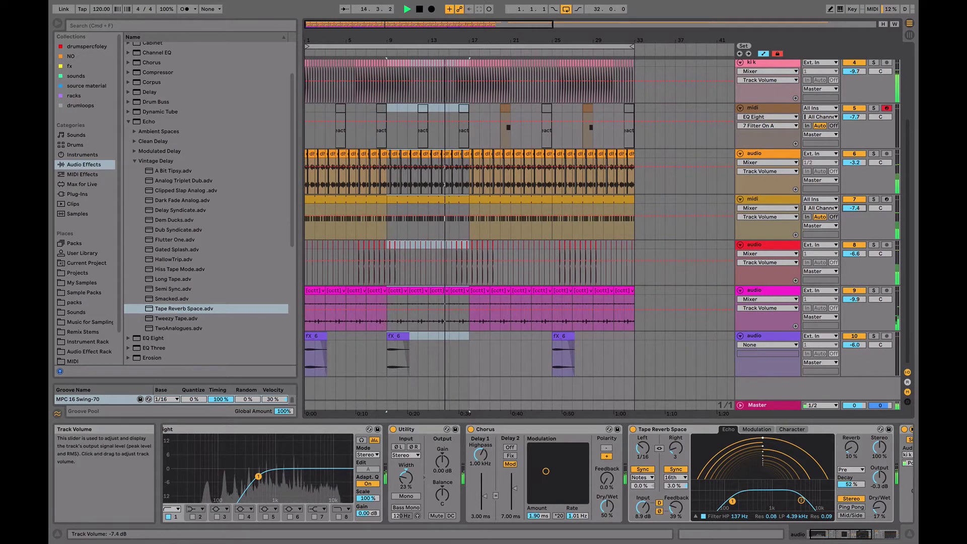
{"action": "left_click", "coordinate": [872, 204]}
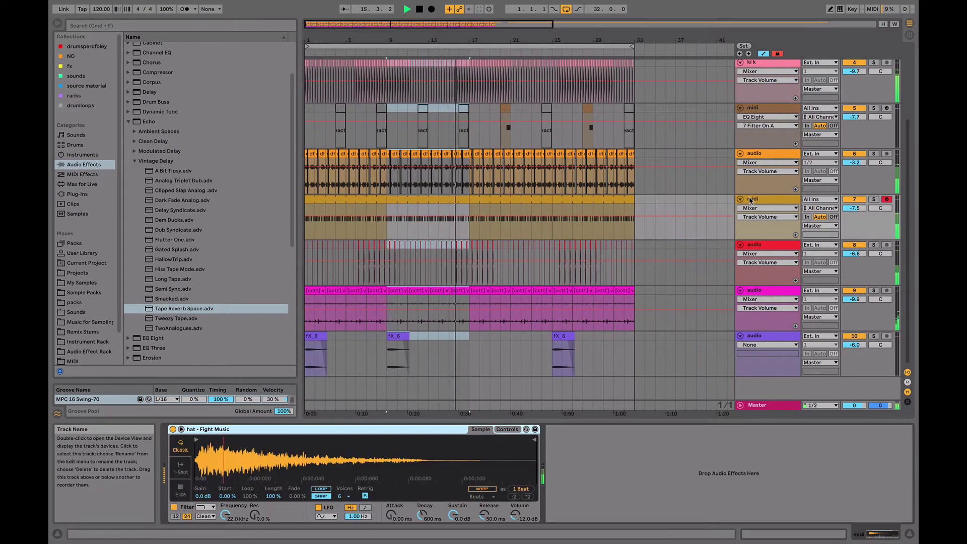
{"action": "left_click", "coordinate": [501, 430]}
{"action": "left_click", "coordinate": [487, 490]}
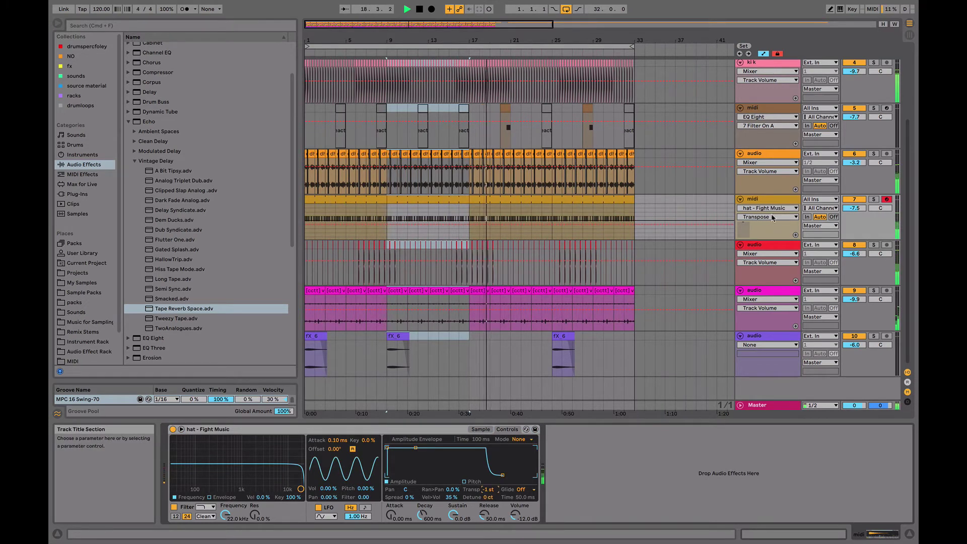
- Set the volume of the fx_6 track (track 10) to -7.7 dB and play back from its first clip
{"action": "scroll", "coordinate": [509, 152], "scroll_direction": "up", "scroll_amount": 3}
{"action": "scroll", "coordinate": [498, 162], "scroll_direction": "down", "scroll_amount": 3}
{"action": "left_click", "coordinate": [311, 335]}
{"action": "key", "text": "space"}
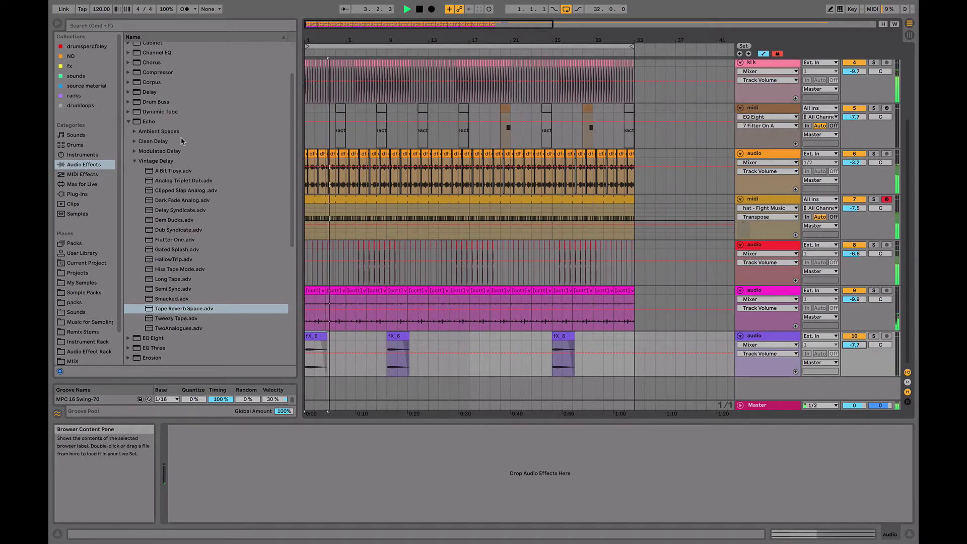
- Search the drumloops collection for "drum" and preview the loops from the congo loop up to GS_SG2_DRUMLOOP_02.wav
{"action": "left_click", "coordinate": [185, 28]}
{"action": "type", "text": "drum"}
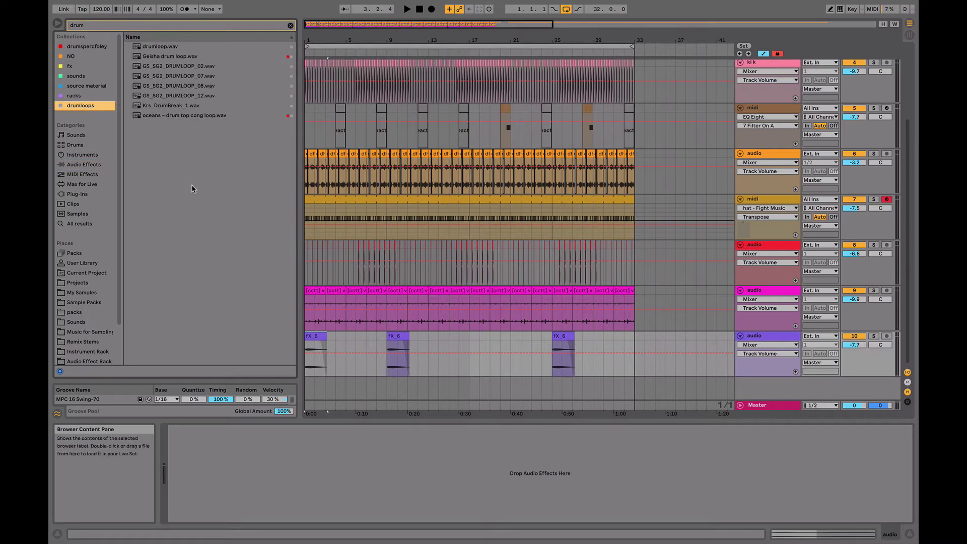
{"action": "left_click", "coordinate": [191, 117]}
{"action": "key", "text": "Up"}
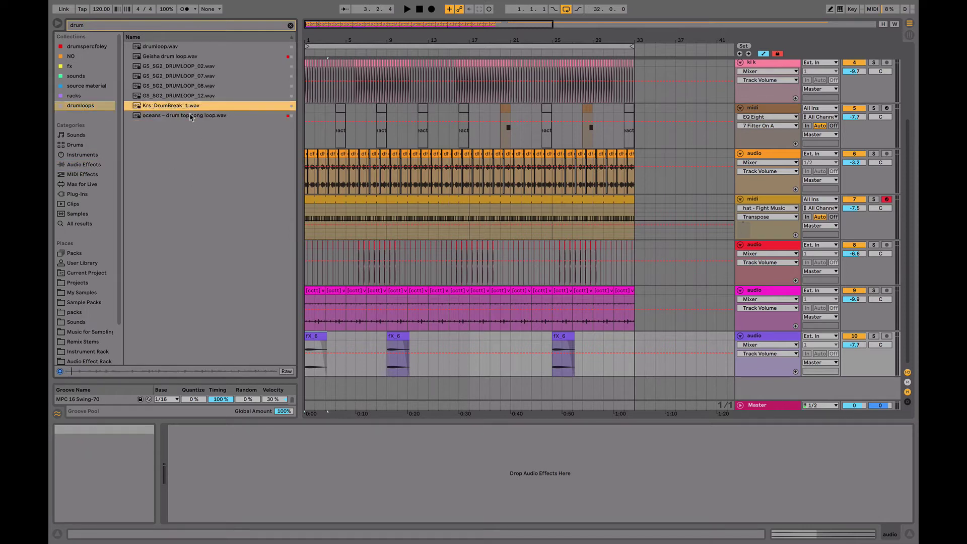
{"action": "key", "text": "Up"}
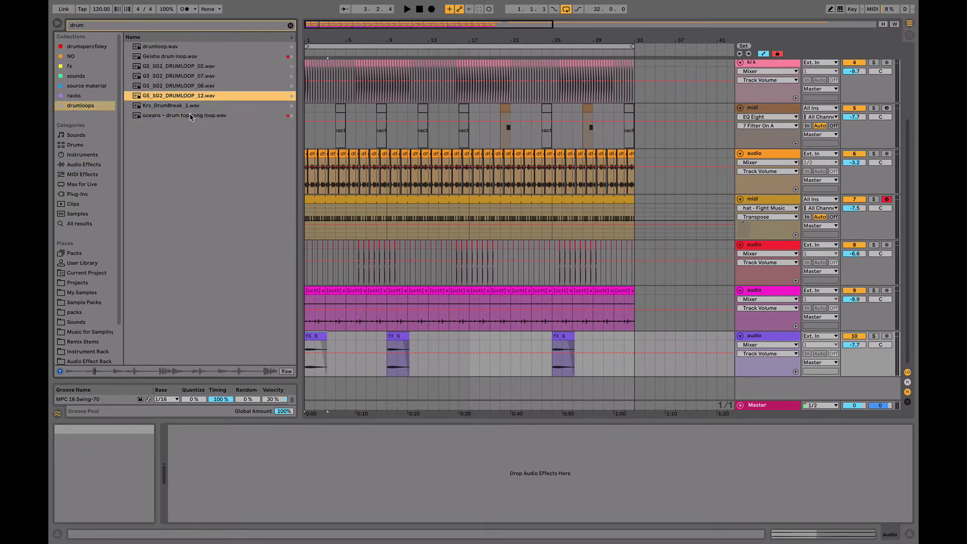
{"action": "key", "text": "Up"}
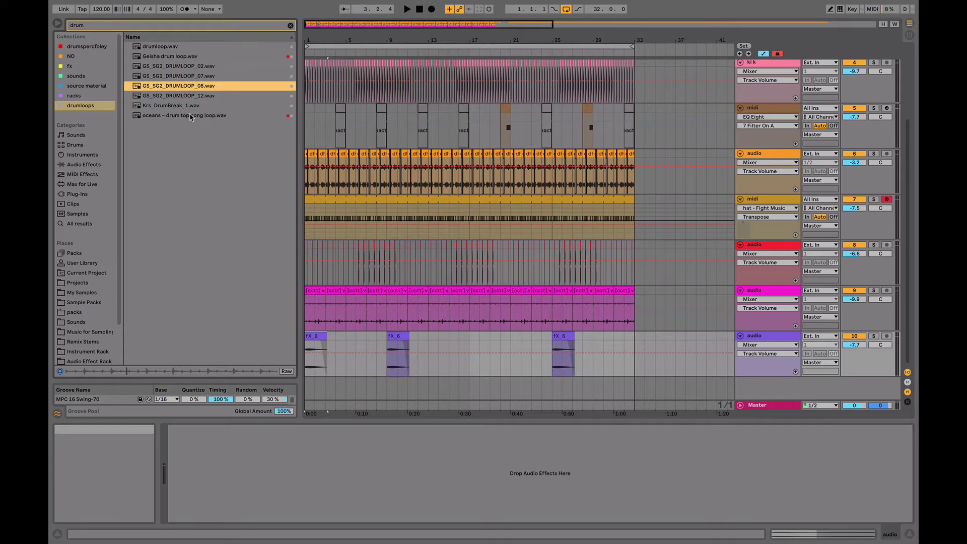
{"action": "key", "text": "Up"}
{"action": "key", "text": "Up"}
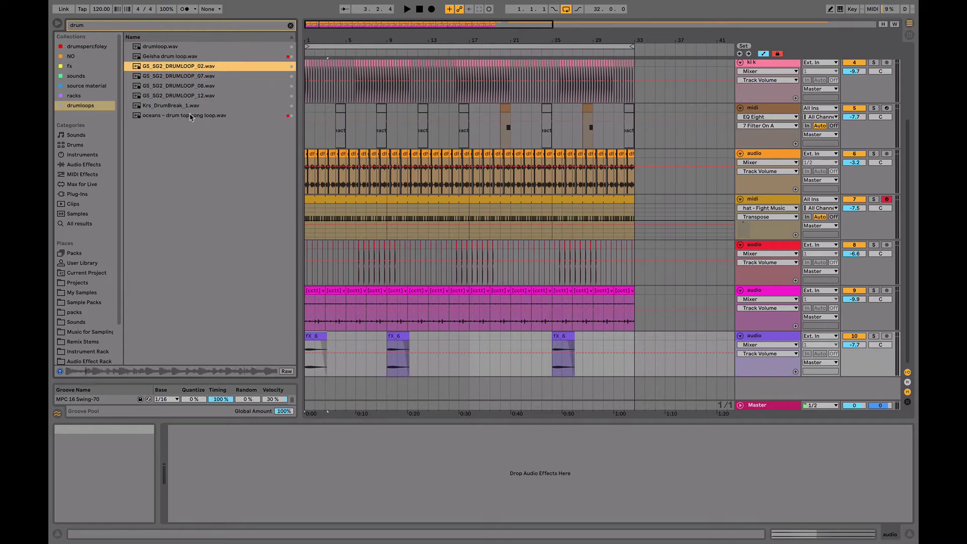
- Play the arrangement and preview drumloop.wav and Geisha drum loop.wav against it
{"action": "key", "text": "space"}
{"action": "left_click", "coordinate": [768, 338]}
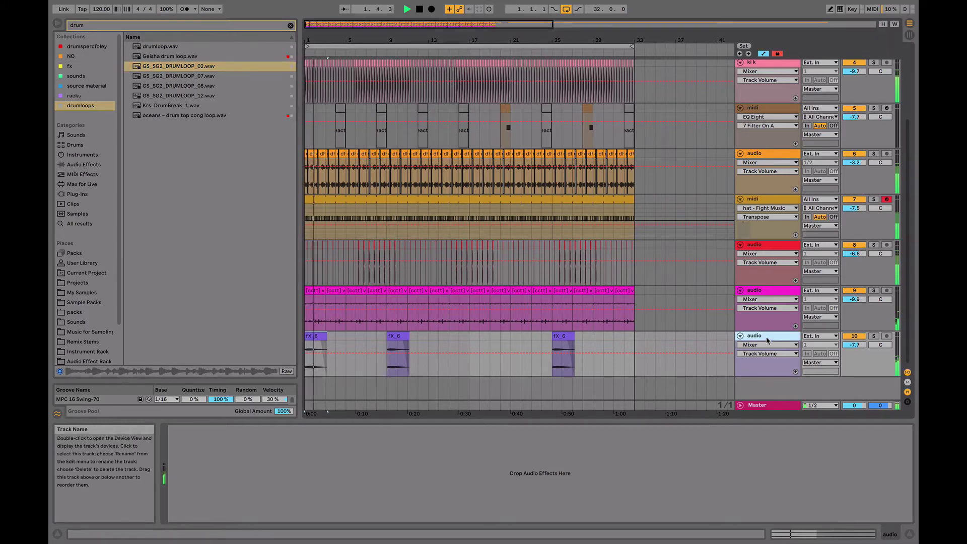
{"action": "left_click", "coordinate": [176, 47]}
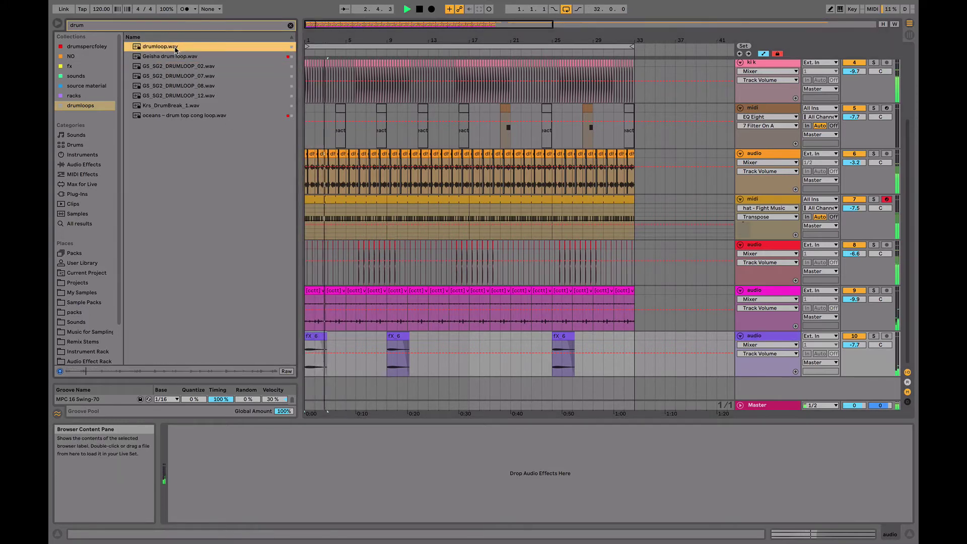
{"action": "key", "text": "Down"}
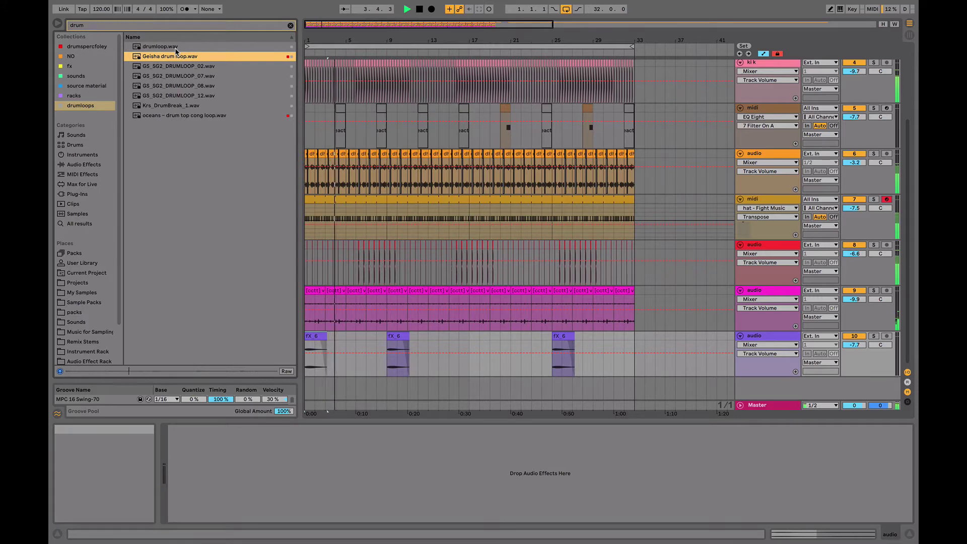
- Insert a new audio track below the fx_6 track and place Geisha drum loop.wav on it at bar 2
{"action": "left_click", "coordinate": [774, 336]}
{"action": "key", "text": "ctrl+t"}
{"action": "left_click_drag", "start_coordinate": [185, 60], "coordinate": [307, 364]}
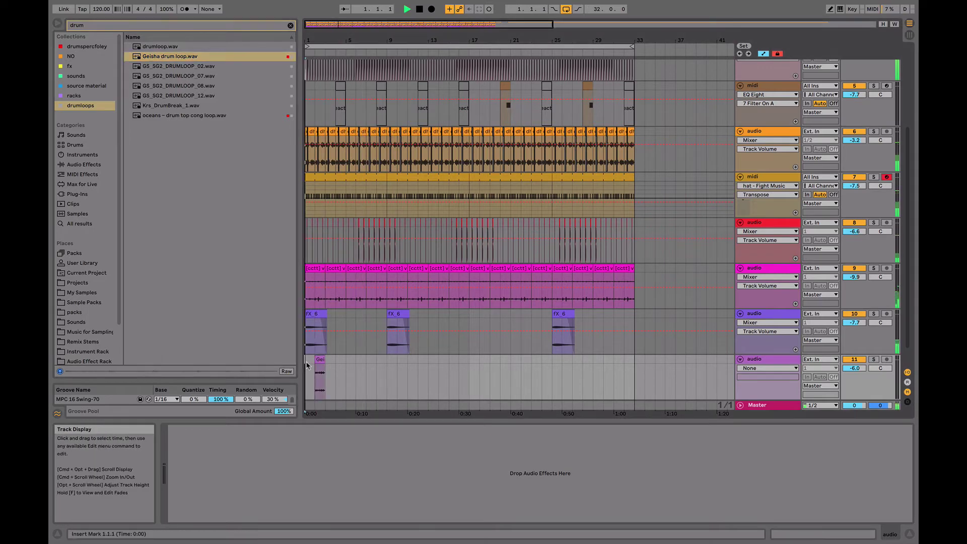
{"action": "left_click_drag", "start_coordinate": [322, 41], "coordinate": [324, 92]}
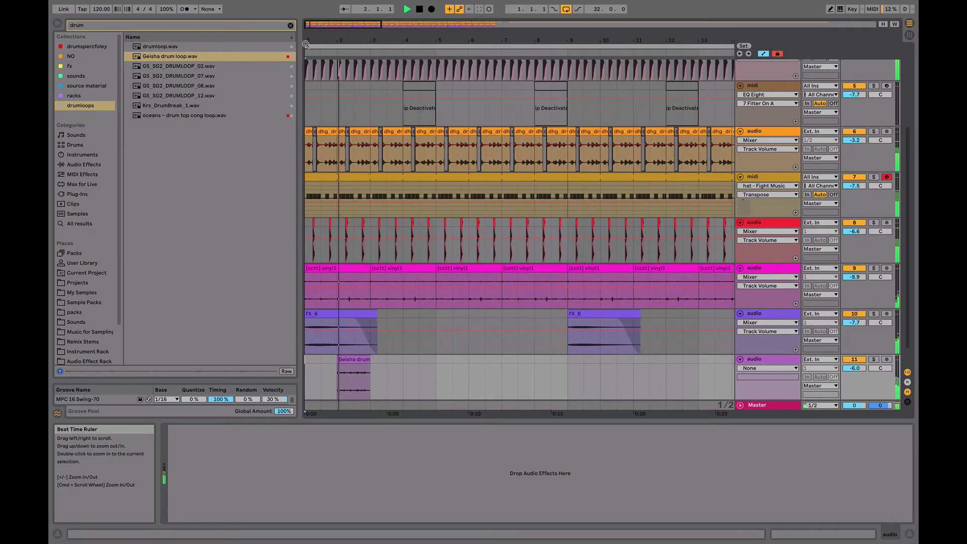
- Open the Geisha drum loop clip's sample settings and solo its track with the metronome on
{"action": "double_click", "coordinate": [365, 359]}
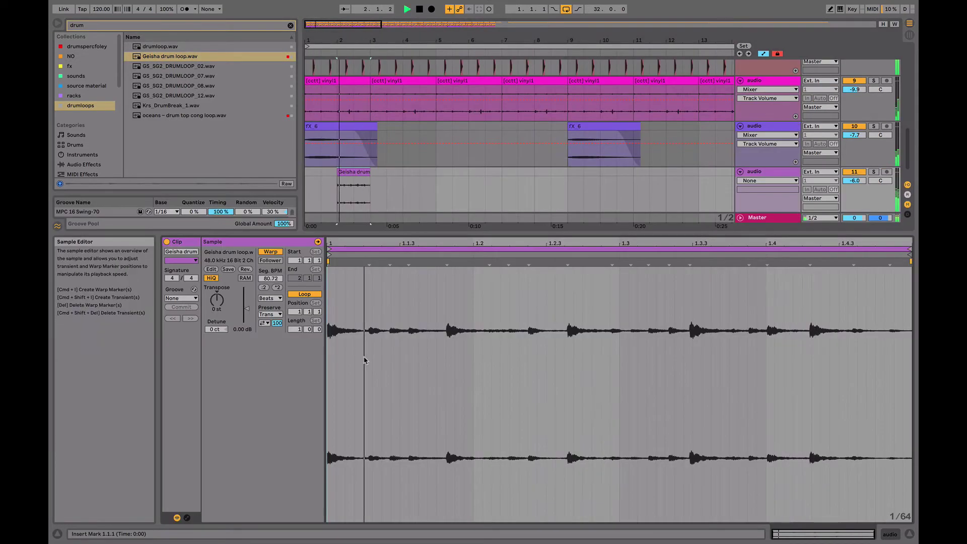
{"action": "left_click", "coordinate": [874, 173]}
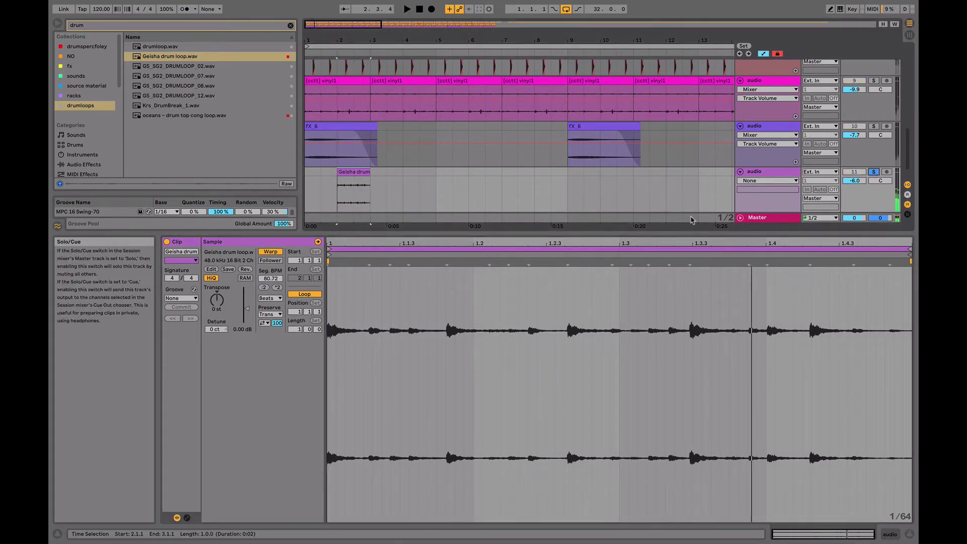
{"action": "left_click", "coordinate": [185, 8]}
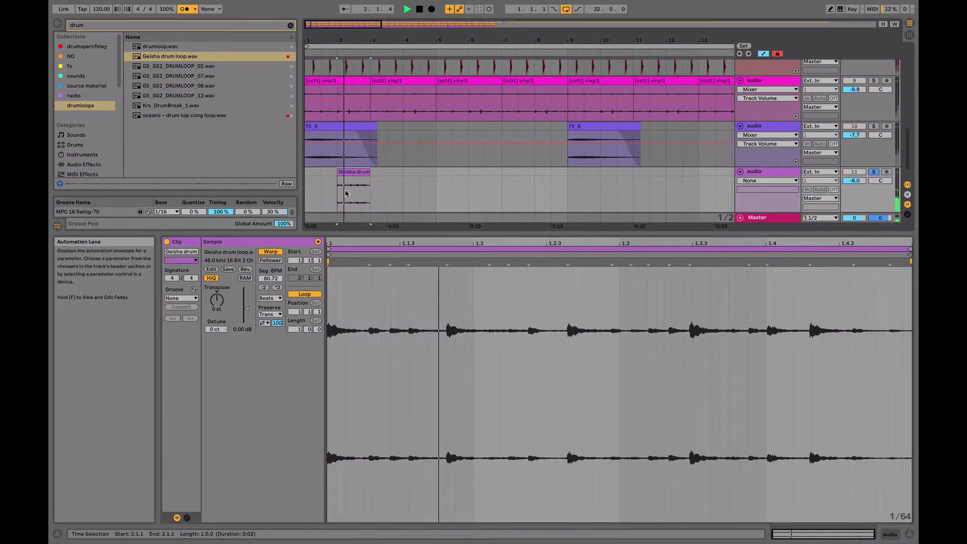
{"action": "key", "text": "space"}
- Set the Geisha drum loop clip's segment BPM to 196 and play it back against the metronome
{"action": "left_click_drag", "start_coordinate": [270, 278], "coordinate": [270, 269]}
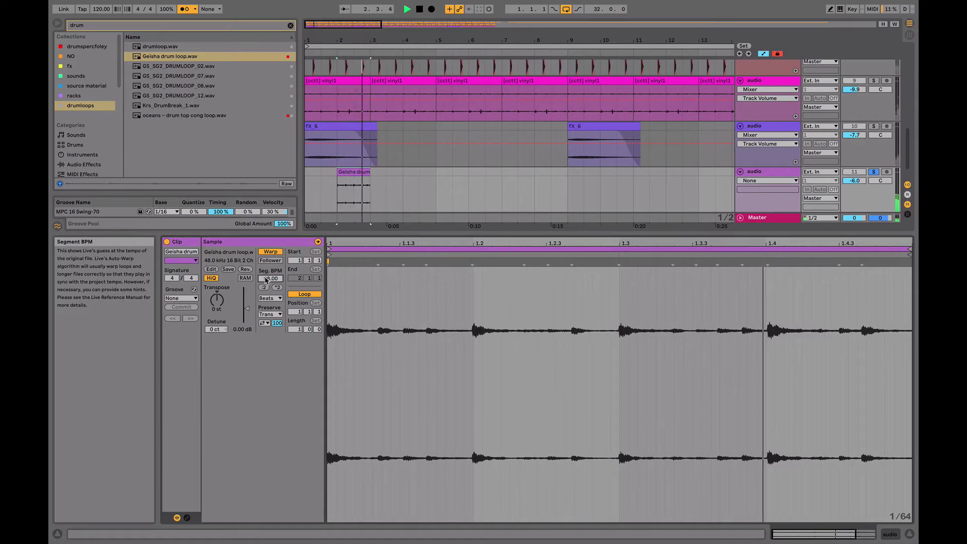
{"action": "left_click_drag", "start_coordinate": [266, 278], "coordinate": [266, 228]}
{"action": "key", "text": "space"}
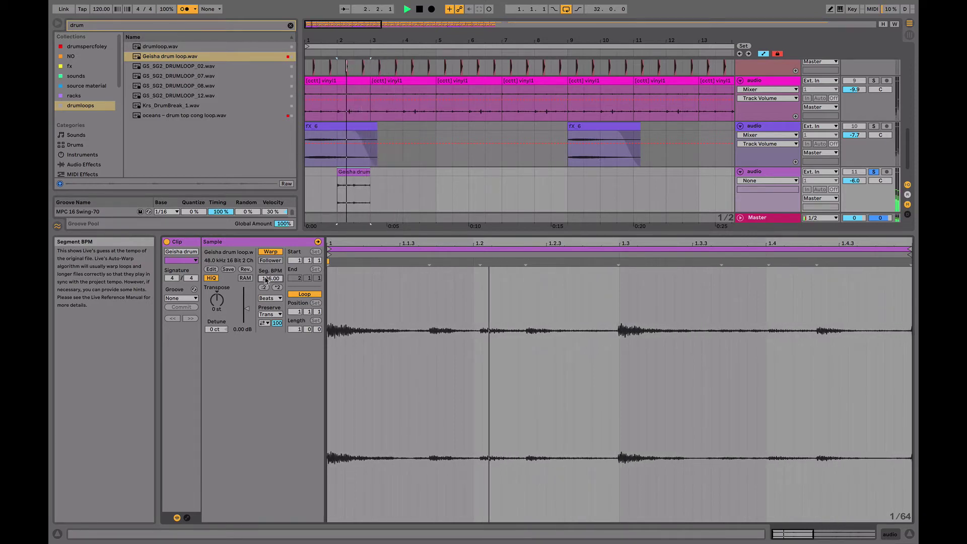
{"action": "key", "text": "space"}
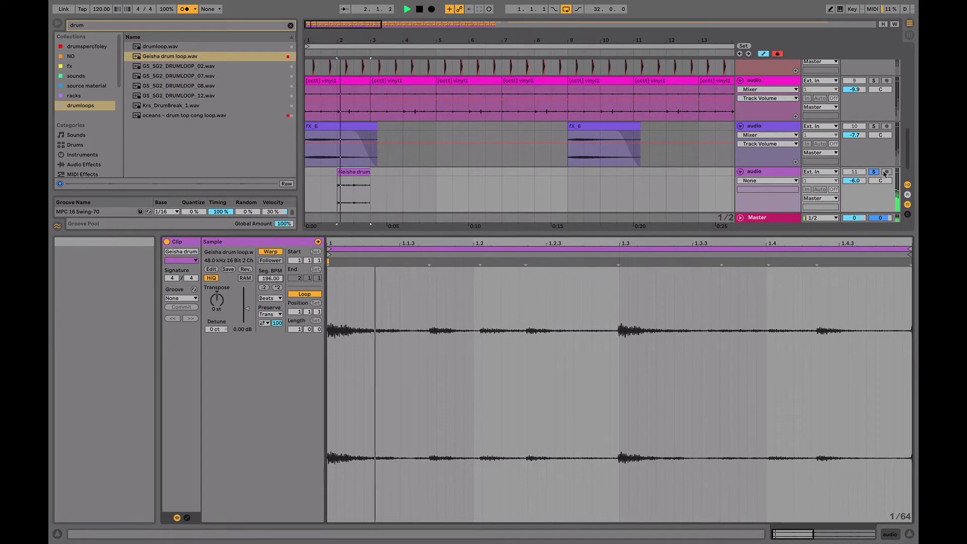
- Move the Geisha drum loop clip to bar 1 and extend it to the end of the arrangement at bar 33
{"action": "left_click_drag", "start_coordinate": [356, 172], "coordinate": [324, 172]}
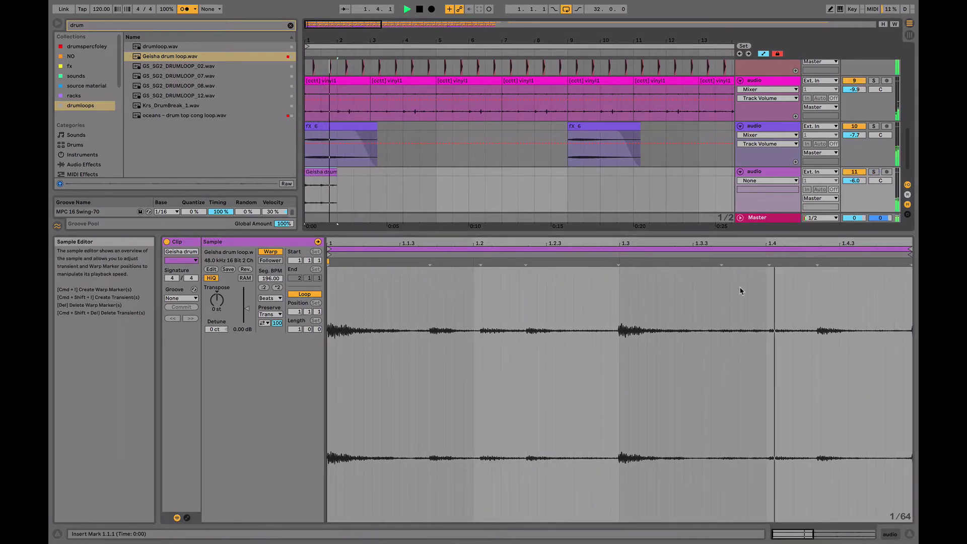
{"action": "left_click", "coordinate": [661, 249]}
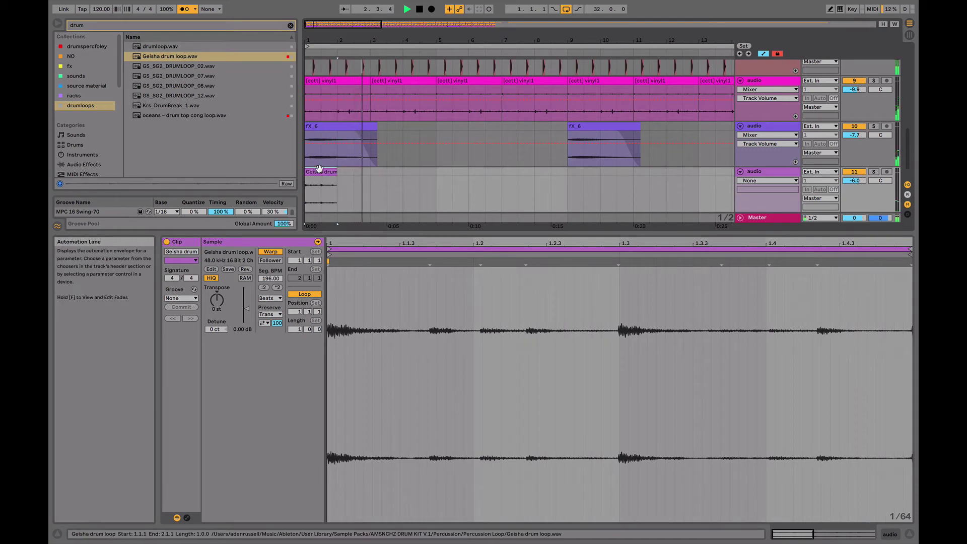
{"action": "left_click_drag", "start_coordinate": [338, 172], "coordinate": [613, 174]}
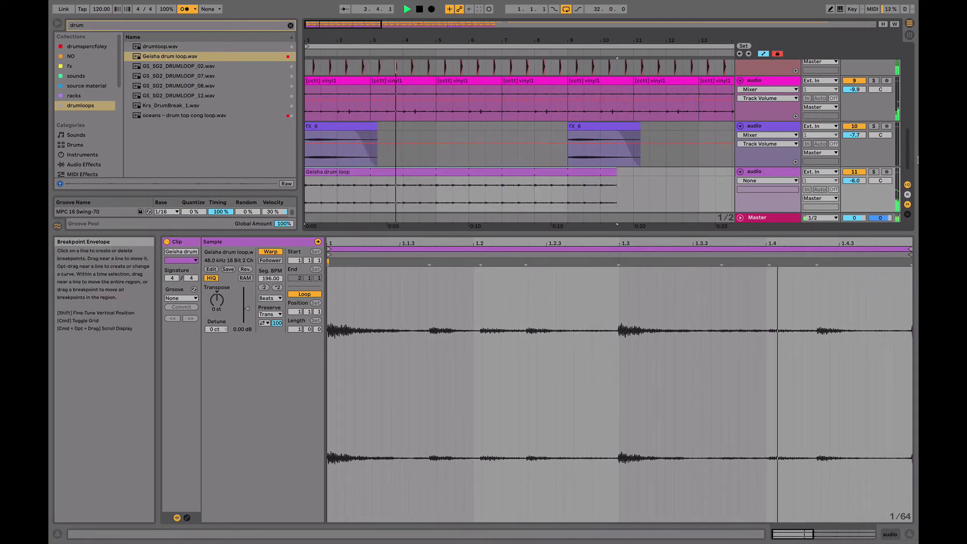
{"action": "left_click", "coordinate": [874, 172]}
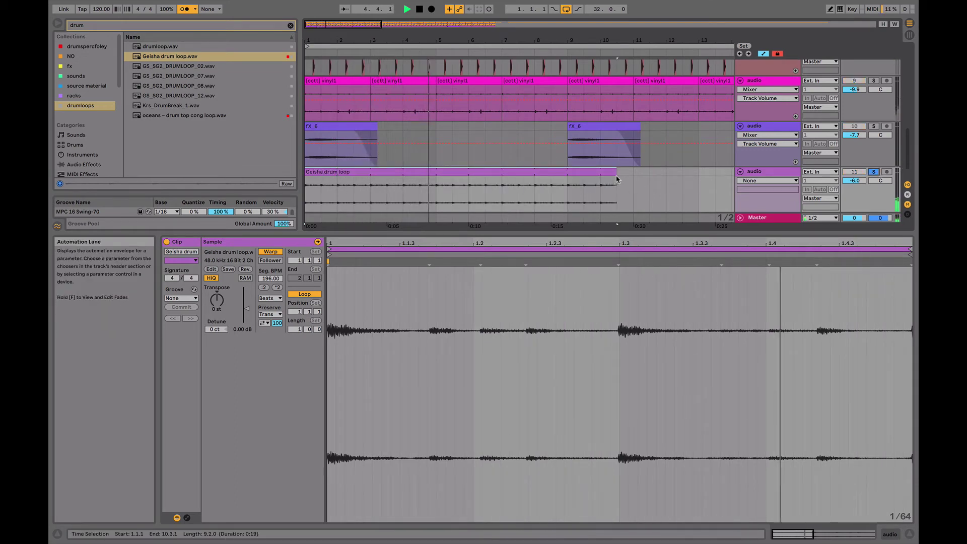
{"action": "left_click_drag", "start_coordinate": [616, 172], "coordinate": [784, 171]}
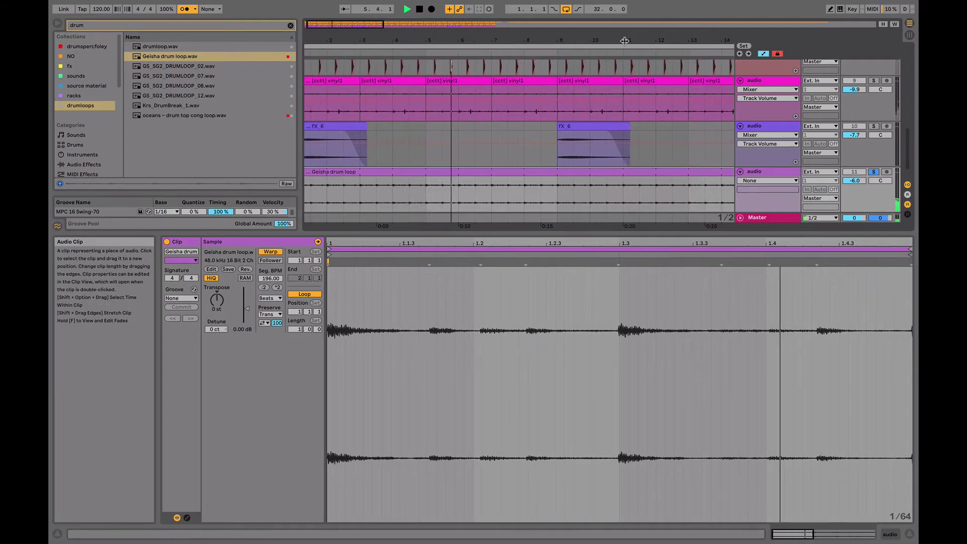
{"action": "key", "text": "w"}
{"action": "left_click_drag", "start_coordinate": [371, 176], "coordinate": [448, 174]}
- Unsolo the Geisha drum loop track with its volume at -4.7 dB, and clear the browser search
{"action": "left_click", "coordinate": [874, 171]}
{"action": "left_click_drag", "start_coordinate": [855, 181], "coordinate": [855, 177]}
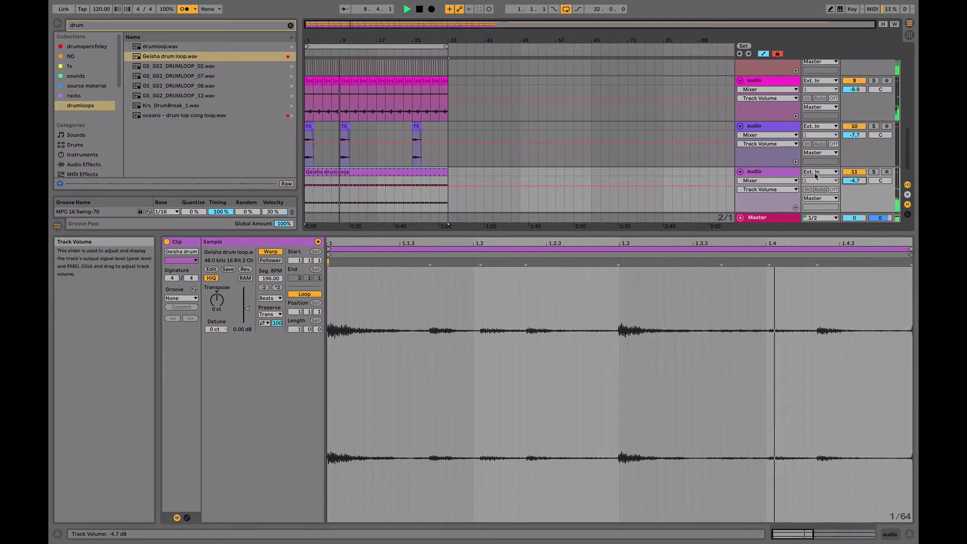
{"action": "left_click", "coordinate": [768, 172]}
{"action": "left_click", "coordinate": [291, 26]}
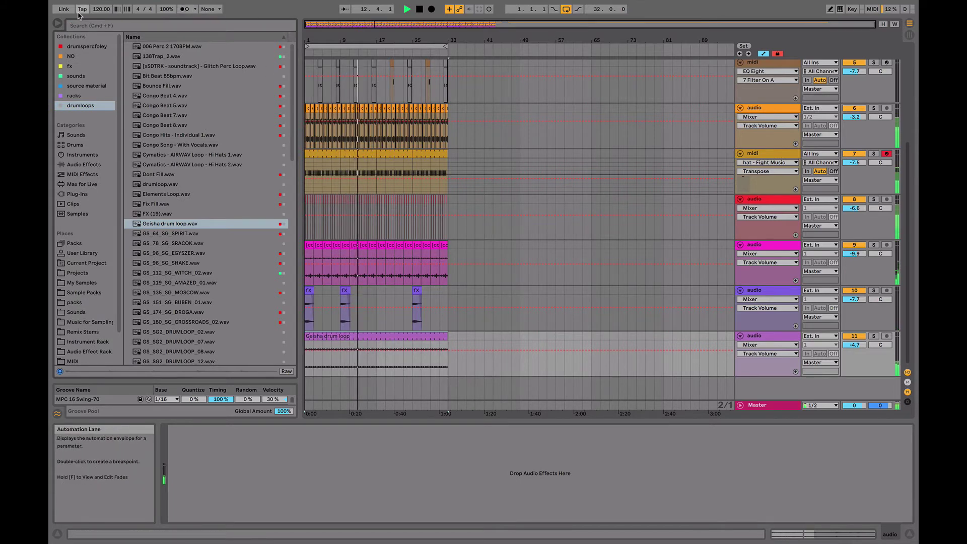
- Select bars 17 to 25 across all tracks from the Renee Geyer sample down to the Geisha drum loop and duplicate that time
{"action": "scroll", "coordinate": [340, 221], "scroll_direction": "up", "scroll_amount": 5}
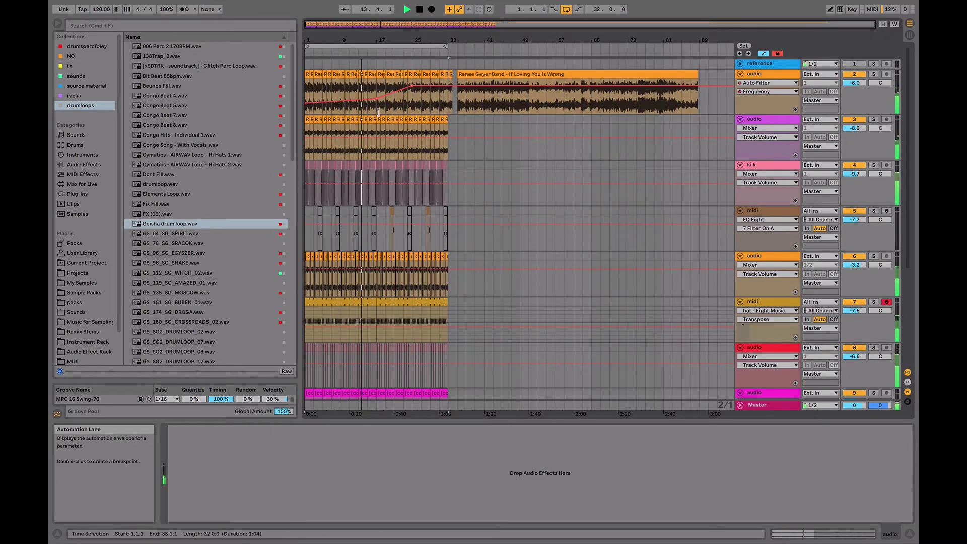
{"action": "left_click", "coordinate": [378, 72]}
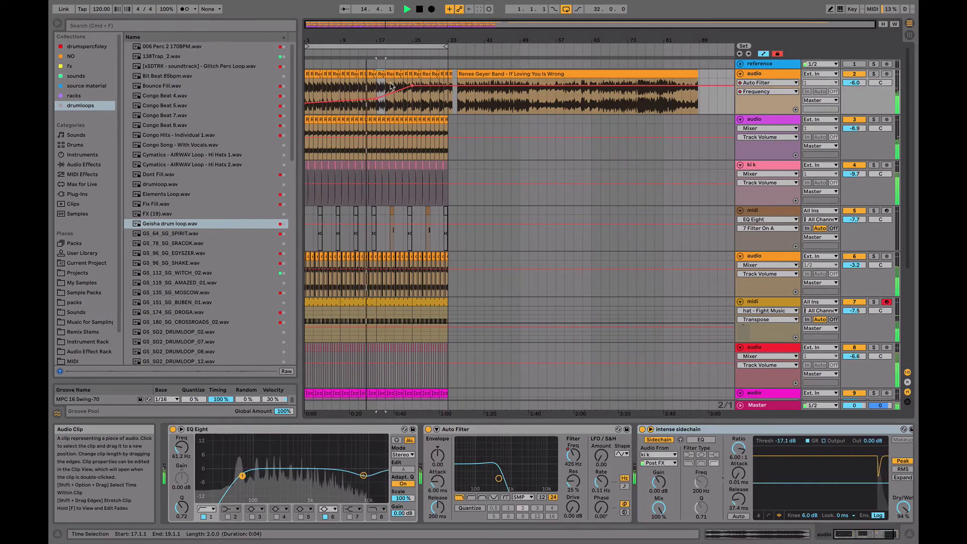
{"action": "scroll", "coordinate": [403, 302], "scroll_direction": "down", "scroll_amount": 5}
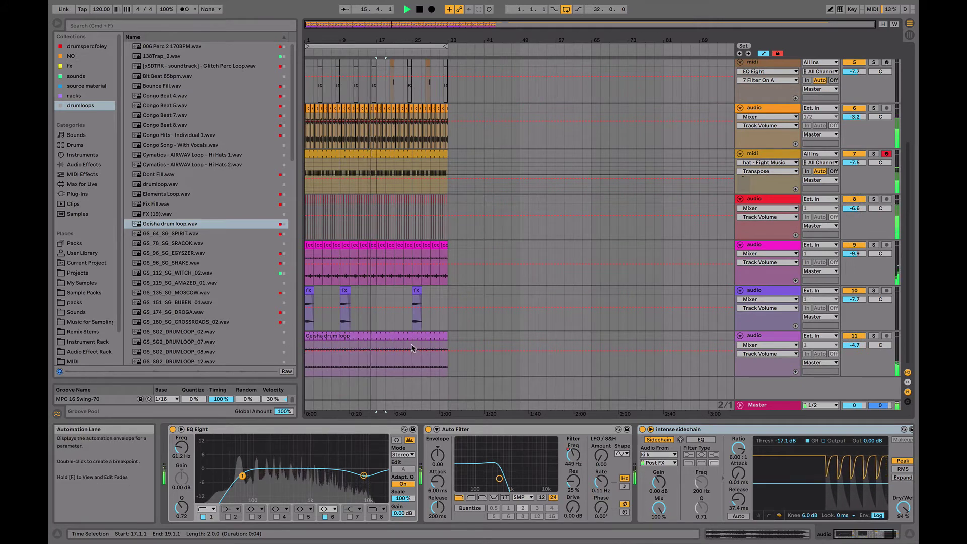
{"action": "left_click", "coordinate": [412, 346], "text": "shift"}
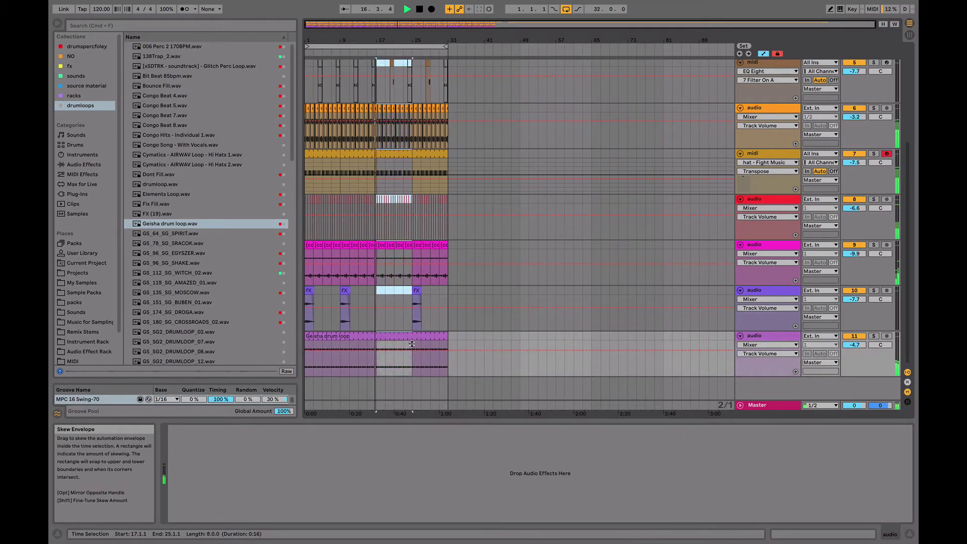
{"action": "key", "text": "super+shift+d"}
- Reshape the Auto Filter frequency automation on the Renee Geyer sample track so its rise ends at bar 33
{"action": "scroll", "coordinate": [412, 344], "scroll_direction": "up", "scroll_amount": 5}
{"action": "left_click_drag", "start_coordinate": [413, 87], "coordinate": [450, 88]}
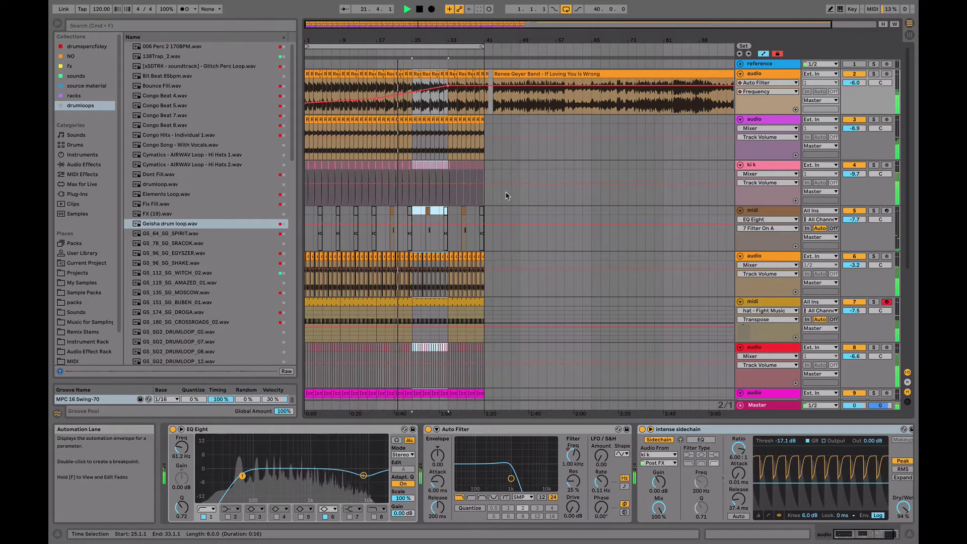
{"action": "left_click", "coordinate": [485, 198]}
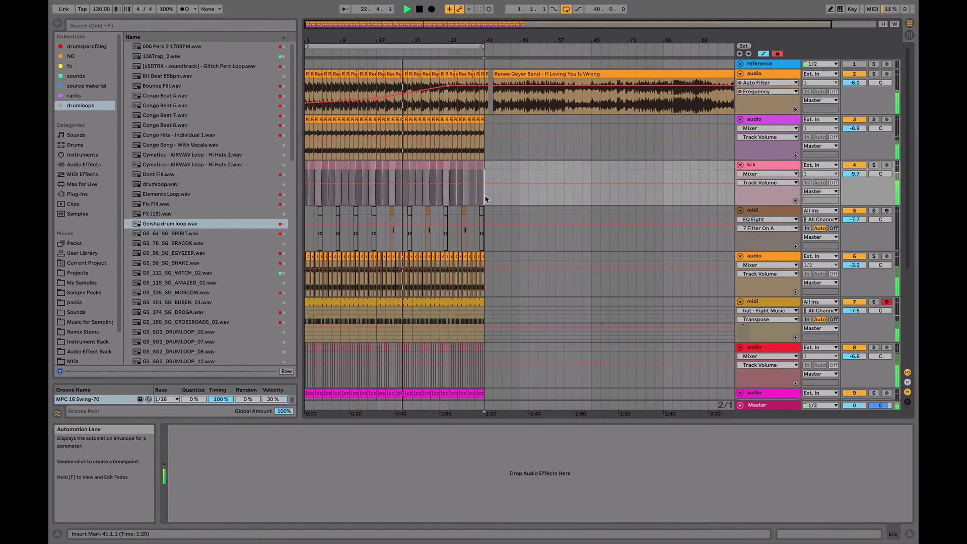
{"action": "scroll", "coordinate": [485, 199], "scroll_direction": "down", "scroll_amount": 4}
{"action": "scroll", "coordinate": [485, 198], "scroll_direction": "up", "scroll_amount": 4}
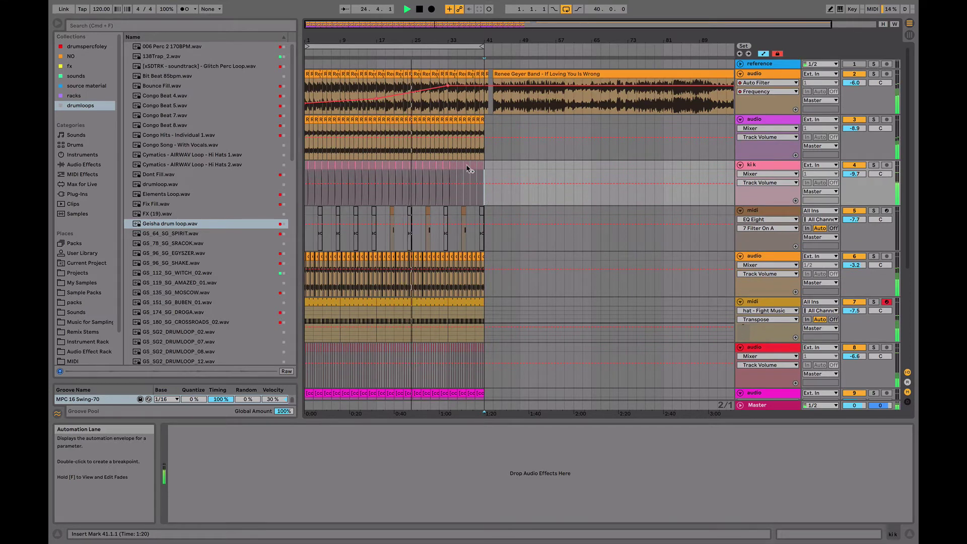
{"action": "left_click_drag", "start_coordinate": [404, 40], "coordinate": [416, 75]}
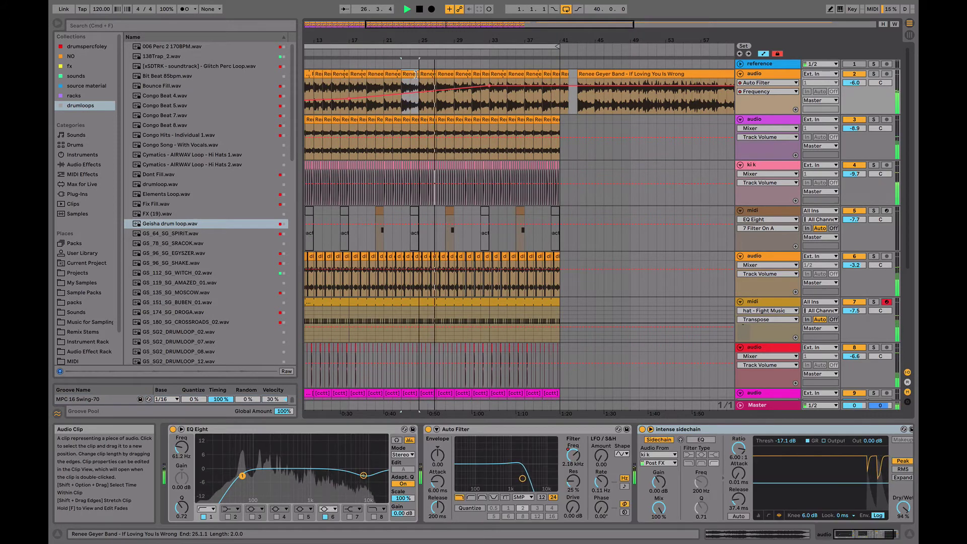
- Insert a new audio track below the Geisha drum loop track and search the sounds collection for "string"
{"action": "scroll", "coordinate": [466, 134], "scroll_direction": "down", "scroll_amount": 5}
{"action": "scroll", "coordinate": [466, 136], "scroll_direction": "left", "scroll_amount": 2}
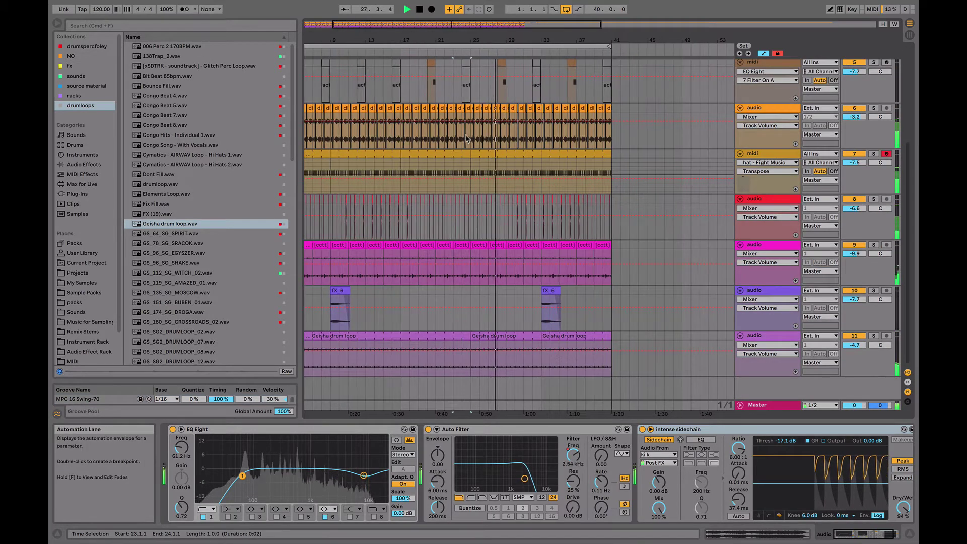
{"action": "left_click", "coordinate": [773, 336]}
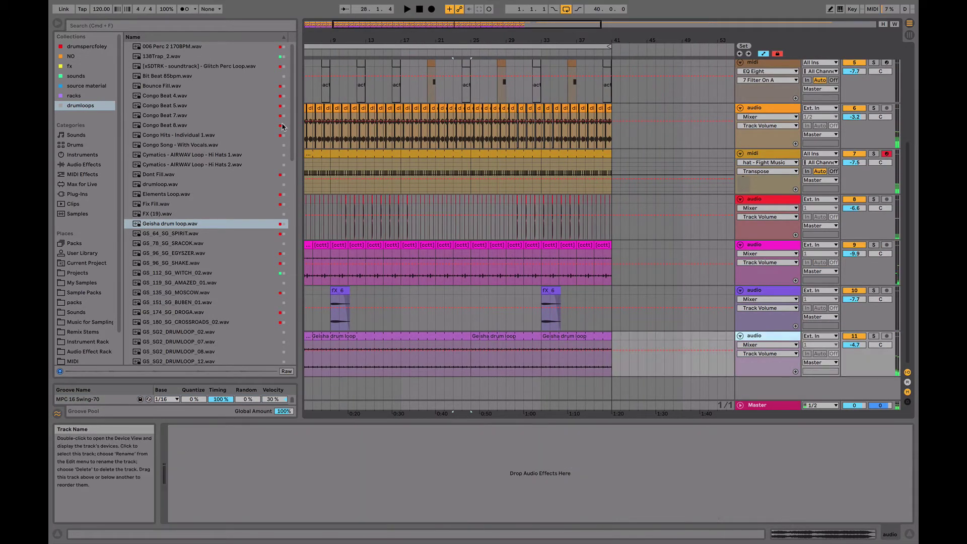
{"action": "key", "text": "super+t"}
{"action": "left_click", "coordinate": [215, 27]}
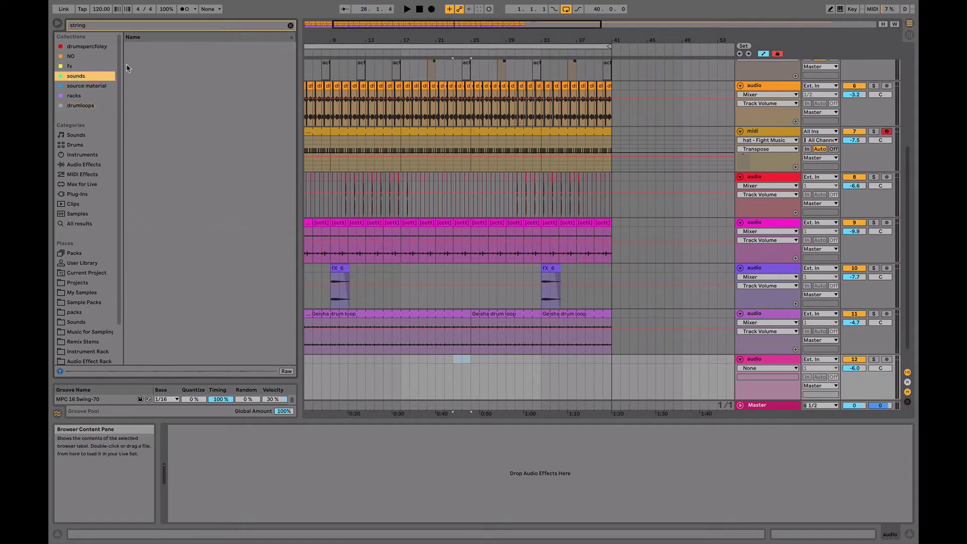
- Add the Desktop folder to the browser's places and list its contents with the search cleared
{"action": "scroll", "coordinate": [109, 272], "scroll_direction": "down", "scroll_amount": 2}
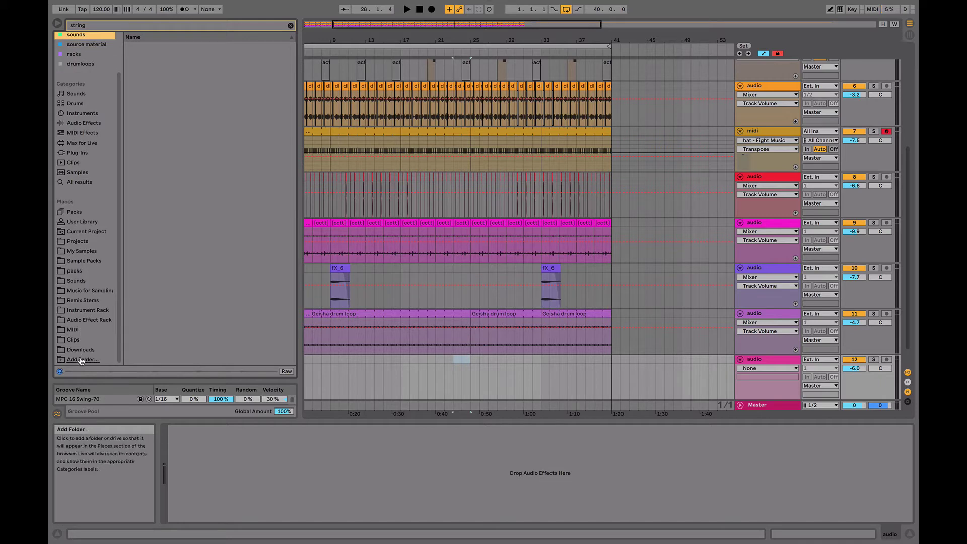
{"action": "left_click", "coordinate": [82, 359]}
{"action": "scroll", "coordinate": [439, 160], "scroll_direction": "down", "scroll_amount": 10}
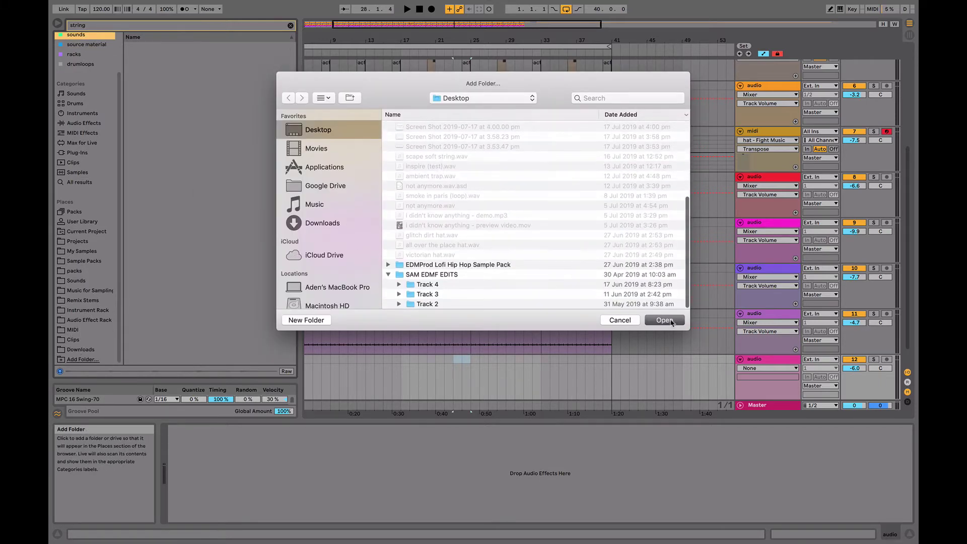
{"action": "left_click", "coordinate": [671, 321]}
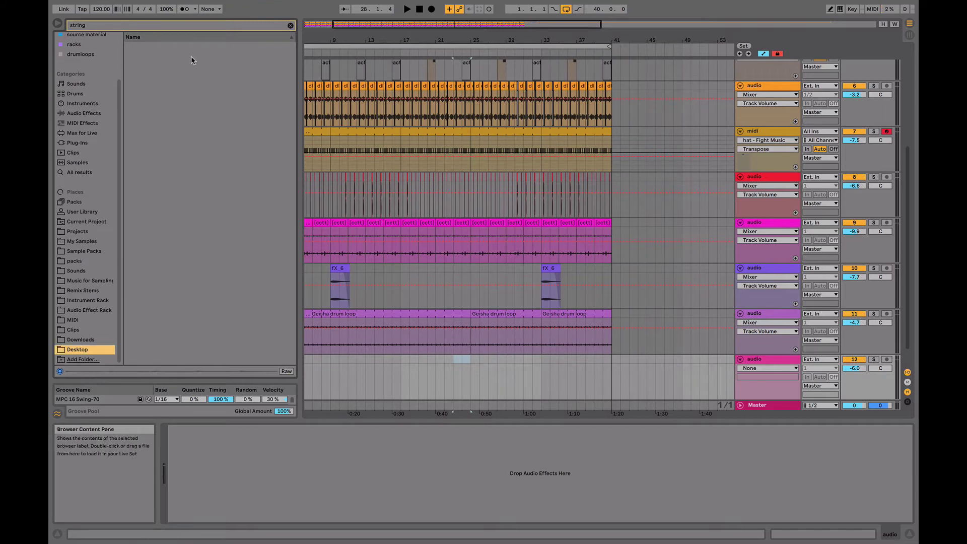
{"action": "left_click", "coordinate": [290, 26]}
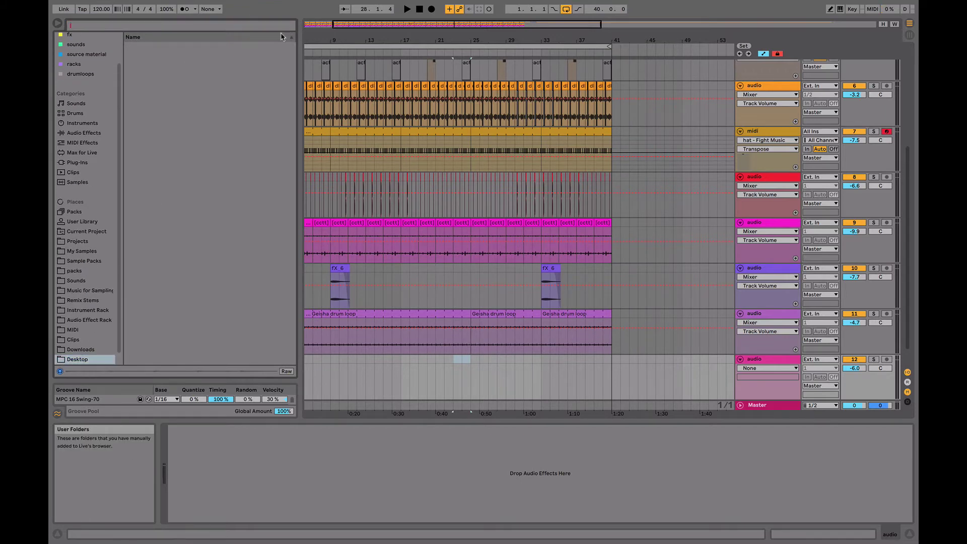
{"action": "left_click", "coordinate": [83, 359]}
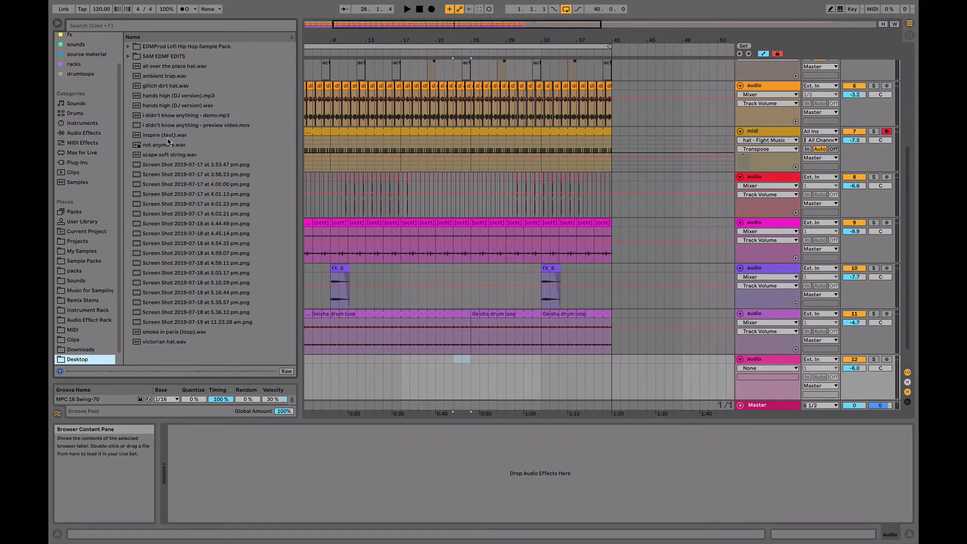
- Place scape soft string.wav on the new audio track at bar 25 and extend the clip to bar 33
{"action": "left_click", "coordinate": [166, 156]}
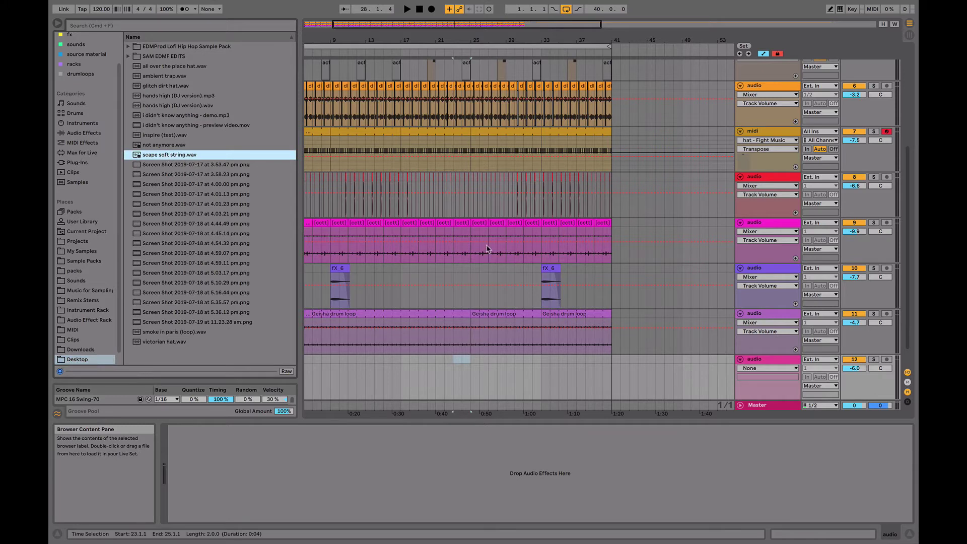
{"action": "scroll", "coordinate": [491, 345], "scroll_direction": "up", "scroll_amount": 5}
{"action": "scroll", "coordinate": [491, 345], "scroll_direction": "left", "scroll_amount": 3}
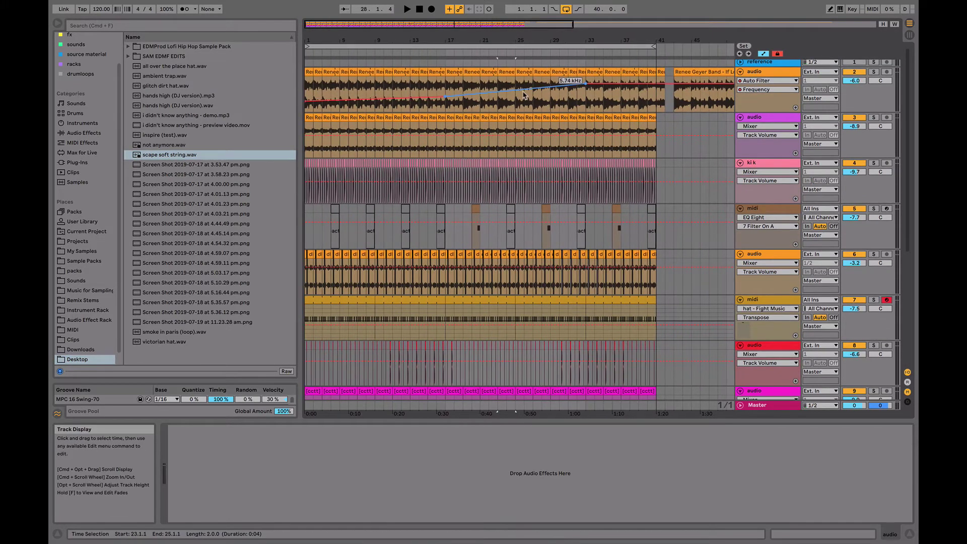
{"action": "left_click", "coordinate": [524, 96]}
{"action": "scroll", "coordinate": [529, 190], "scroll_direction": "down", "scroll_amount": 5}
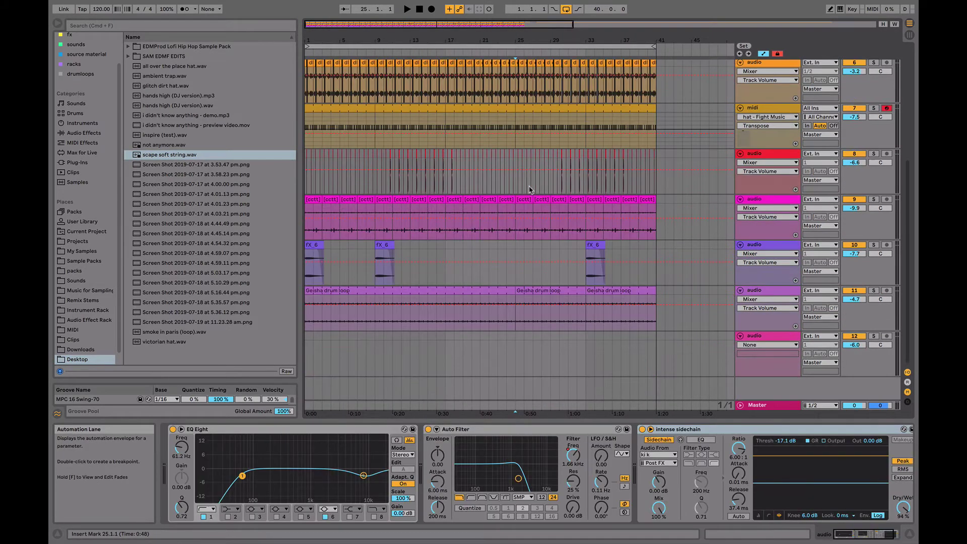
{"action": "left_click", "coordinate": [515, 346]}
{"action": "left_click", "coordinate": [180, 157]}
{"action": "left_click_drag", "start_coordinate": [549, 333], "coordinate": [587, 338]}
- During playback, transpose the scape soft string clip by 2 st and set its warp mode to Complex
{"action": "key", "text": "space"}
{"action": "double_click", "coordinate": [576, 337]}
{"action": "left_click", "coordinate": [222, 304]}
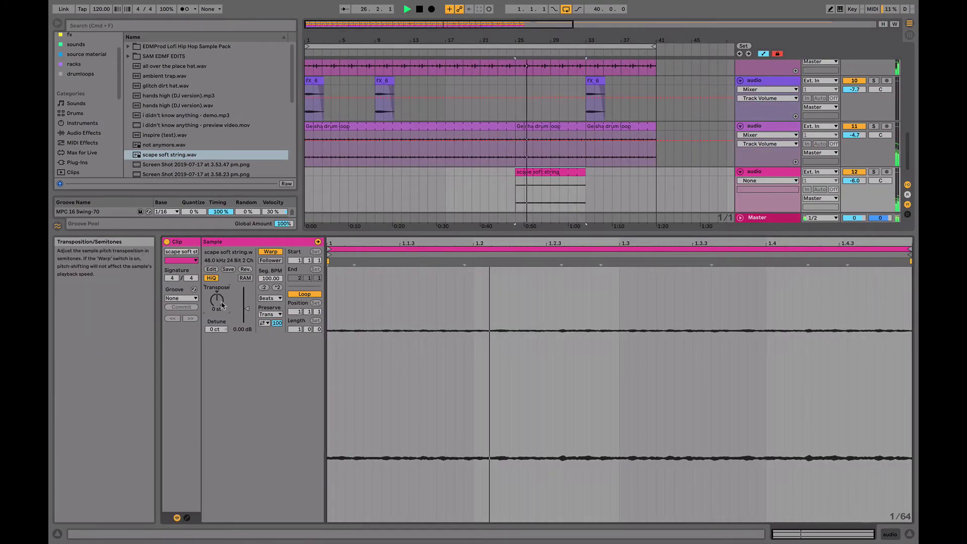
{"action": "left_click", "coordinate": [270, 298]}
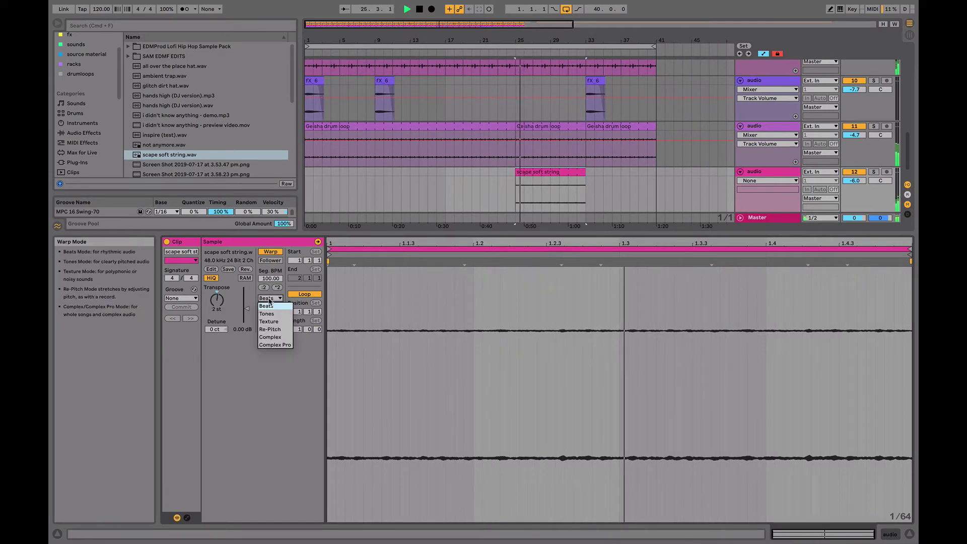
{"action": "left_click", "coordinate": [276, 338]}
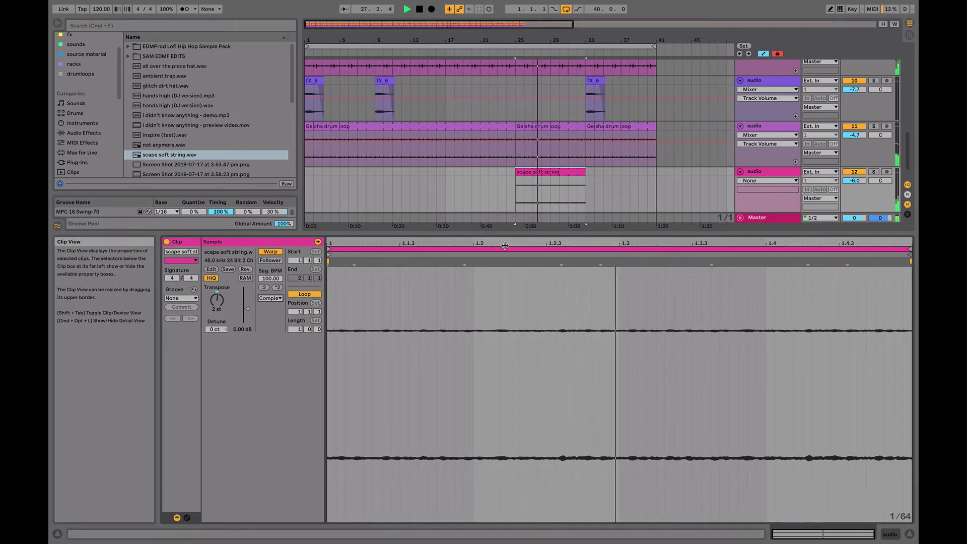
- Solo the scape soft string track, raise its volume to -2.2 dB, and unsolo it
{"action": "left_click", "coordinate": [874, 172]}
{"action": "left_click_drag", "start_coordinate": [864, 182], "coordinate": [863, 173]}
{"action": "left_click", "coordinate": [875, 172]}
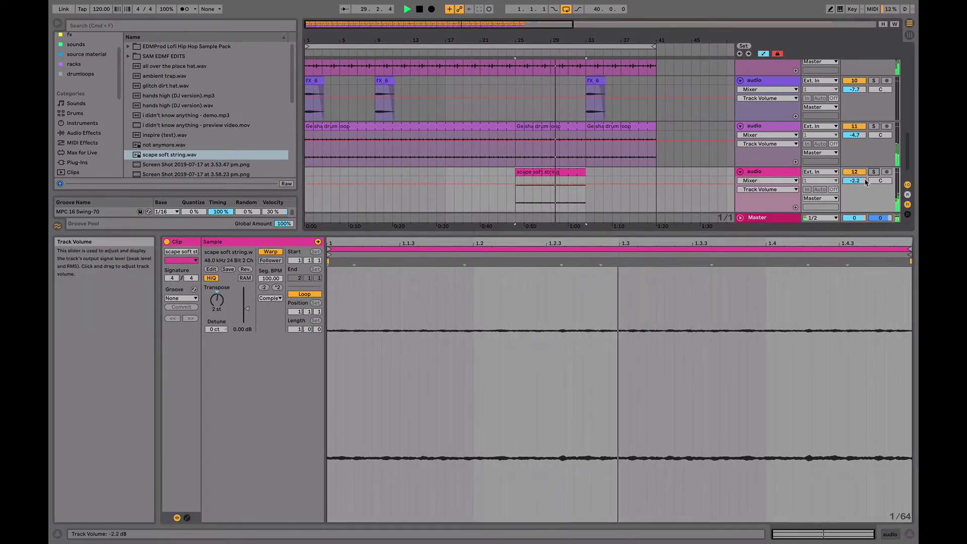
- Deactivate the kick clips in bars 31 and 32, up to the start of bar 33
{"action": "scroll", "coordinate": [656, 174], "scroll_direction": "up", "scroll_amount": 5}
{"action": "scroll", "coordinate": [656, 175], "scroll_direction": "up", "scroll_amount": 4}
{"action": "left_click_drag", "start_coordinate": [583, 31], "coordinate": [584, 35]}
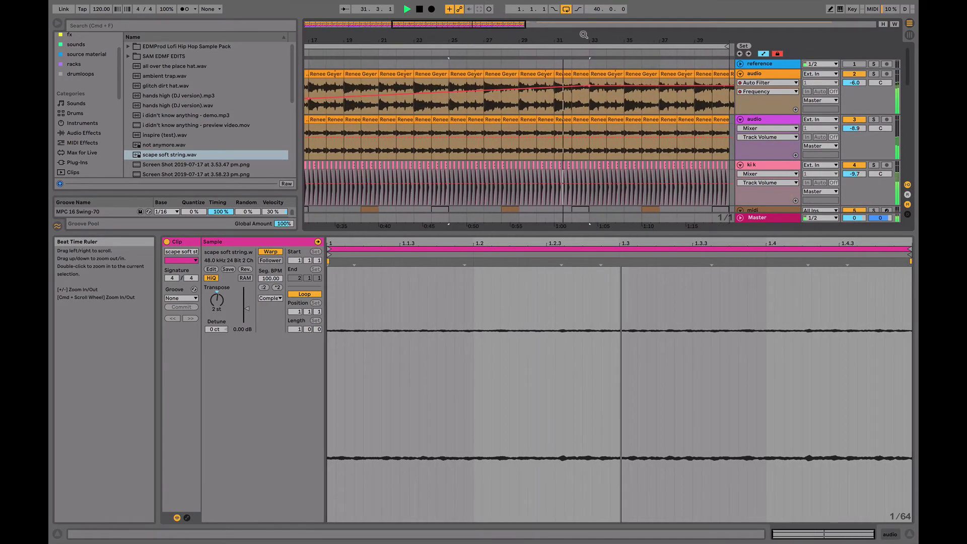
{"action": "left_click", "coordinate": [572, 168]}
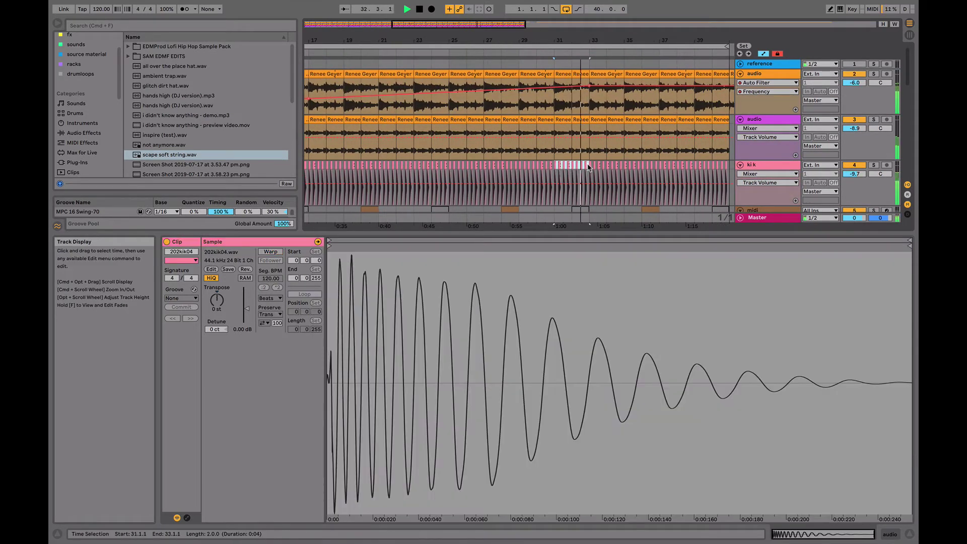
{"action": "left_click_drag", "start_coordinate": [588, 168], "coordinate": [590, 167]}
{"action": "scroll", "coordinate": [591, 167], "scroll_direction": "down", "scroll_amount": 3}
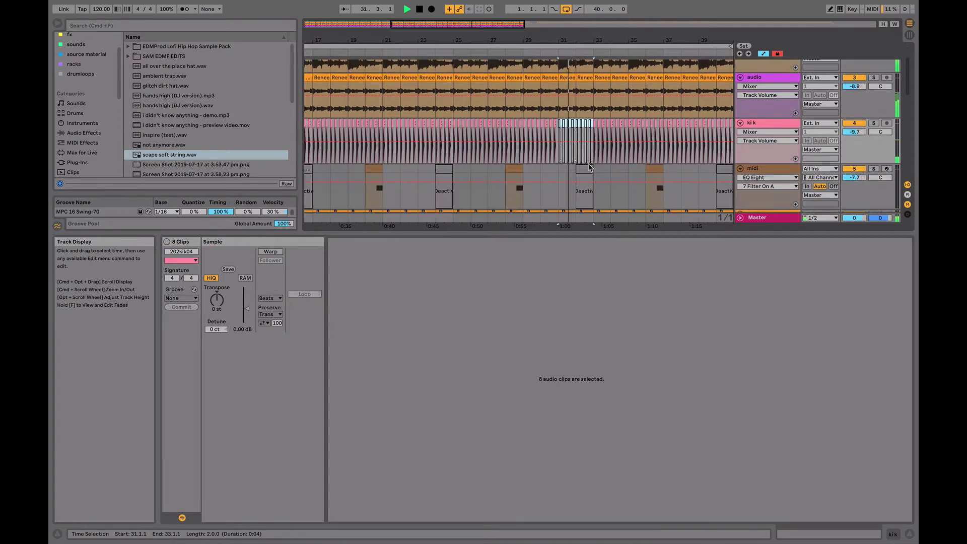
{"action": "scroll", "coordinate": [590, 167], "scroll_direction": "down", "scroll_amount": 3}
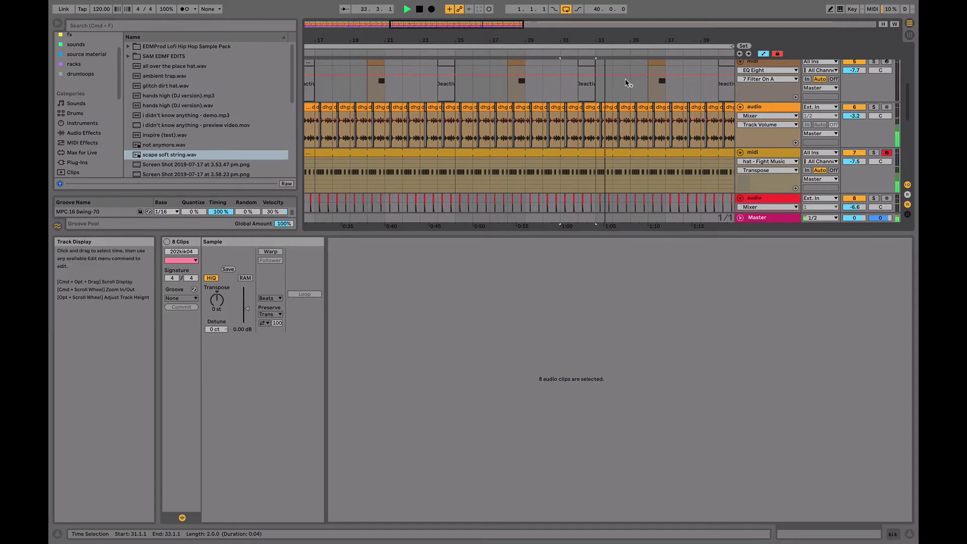
- Set the scape soft string track's volume to -3.5 dB
{"action": "scroll", "coordinate": [627, 76], "scroll_direction": "up", "scroll_amount": 5}
{"action": "left_click_drag", "start_coordinate": [616, 39], "coordinate": [616, 25]}
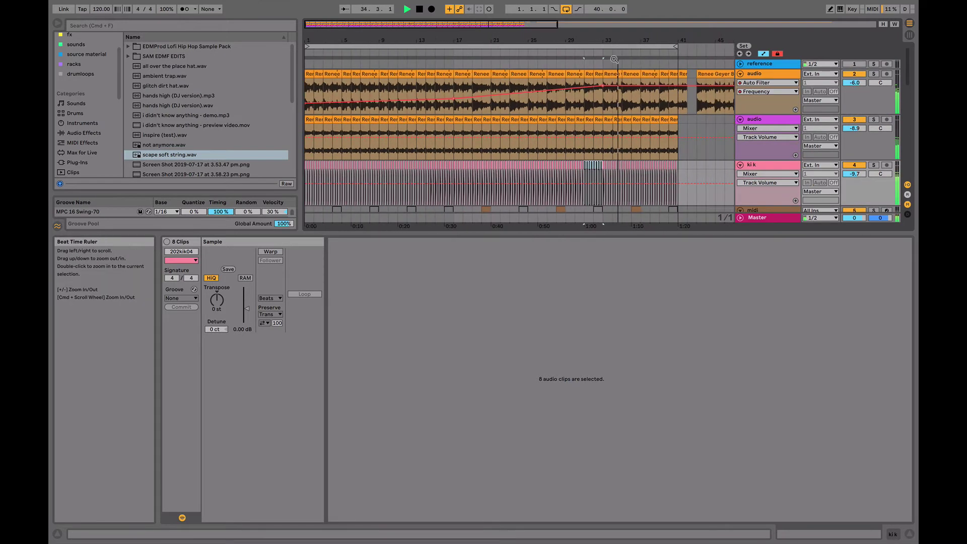
{"action": "scroll", "coordinate": [703, 152], "scroll_direction": "down", "scroll_amount": 5}
{"action": "scroll", "coordinate": [705, 152], "scroll_direction": "down", "scroll_amount": 1}
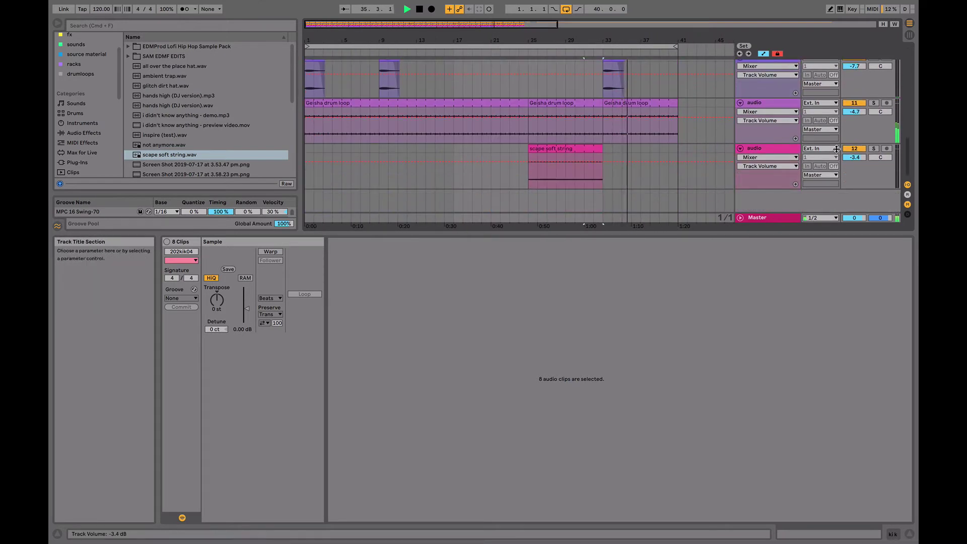
- Select bars 33 to 41 across all tracks from the scape soft string up to the Renee Geyer sample and duplicate that time
{"action": "left_click", "coordinate": [676, 158]}
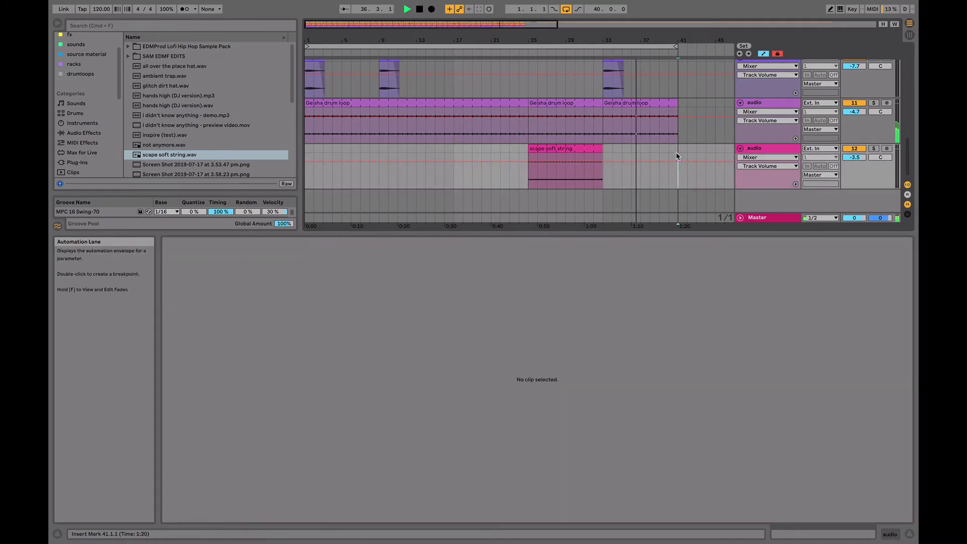
{"action": "scroll", "coordinate": [676, 158], "scroll_direction": "up", "scroll_amount": 5}
{"action": "left_click", "coordinate": [606, 73], "text": "shift"}
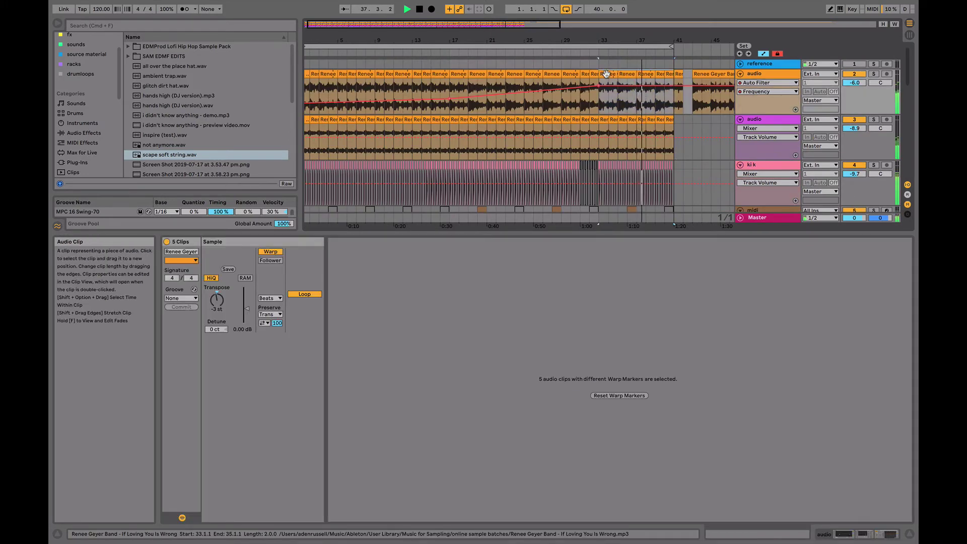
{"action": "key", "text": "super+d"}
{"action": "scroll", "coordinate": [620, 105], "scroll_direction": "down", "scroll_amount": 3}
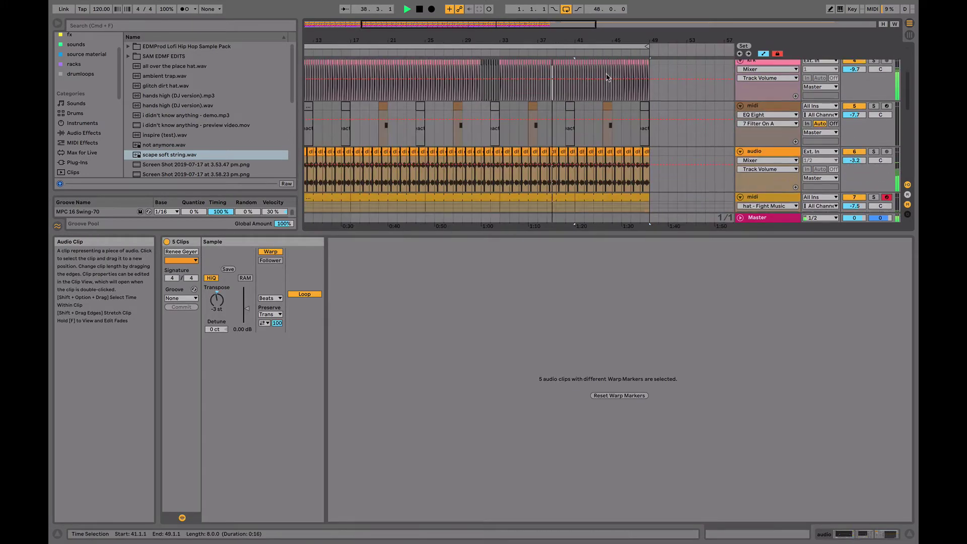
{"action": "scroll", "coordinate": [636, 138], "scroll_direction": "left", "scroll_amount": 3}
{"action": "scroll", "coordinate": [636, 139], "scroll_direction": "up", "scroll_amount": 3}
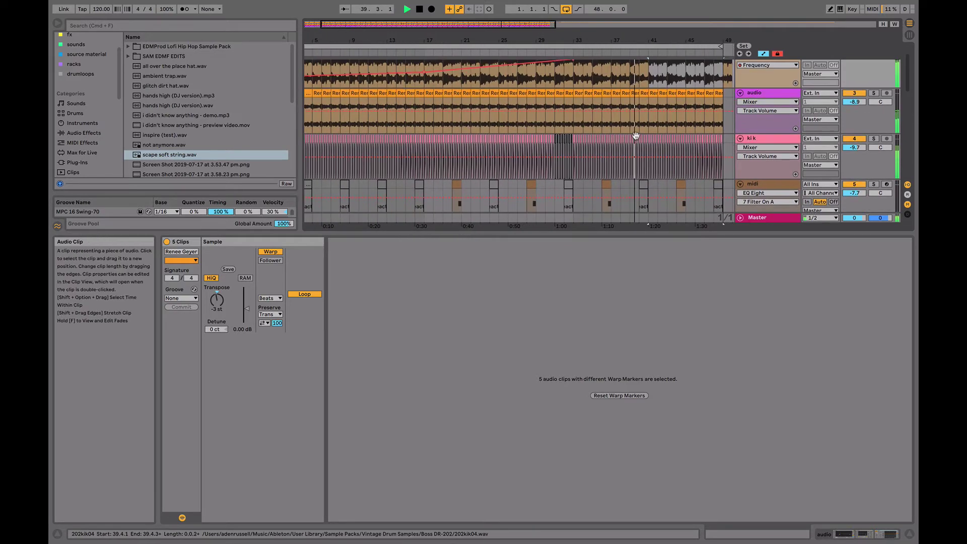
{"action": "scroll", "coordinate": [636, 139], "scroll_direction": "right", "scroll_amount": 2}
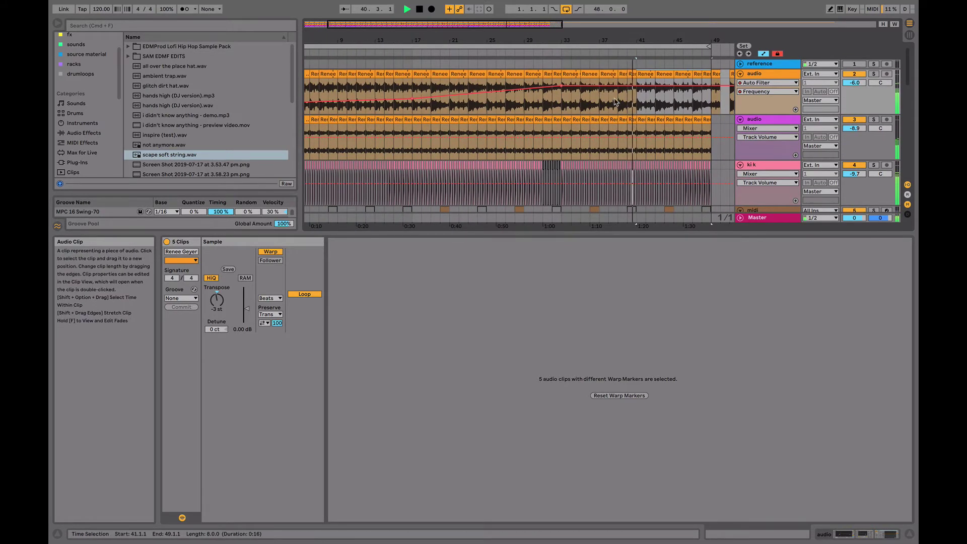
- Rename the red audio track 8 as "clap"
{"action": "left_click", "coordinate": [575, 73]}
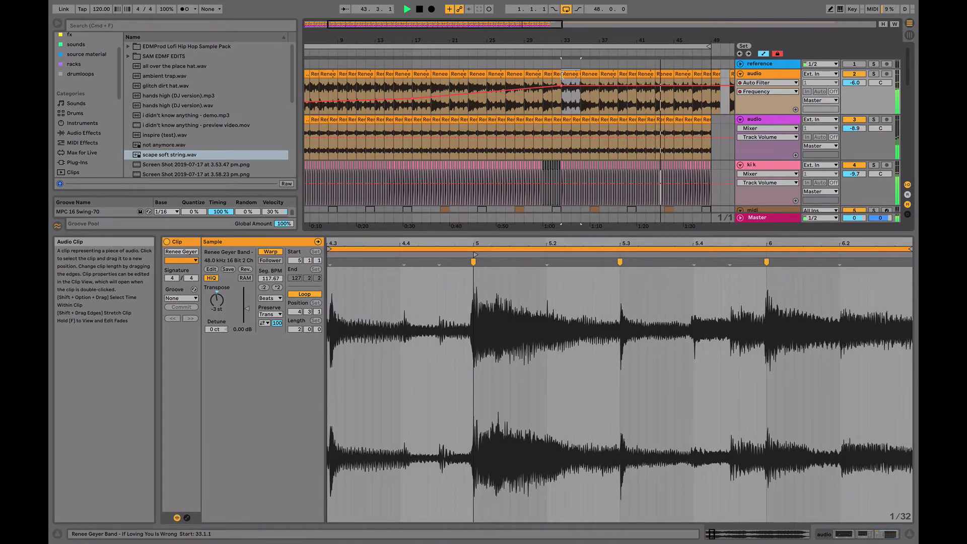
{"action": "scroll", "coordinate": [479, 71], "scroll_direction": "left", "scroll_amount": 3}
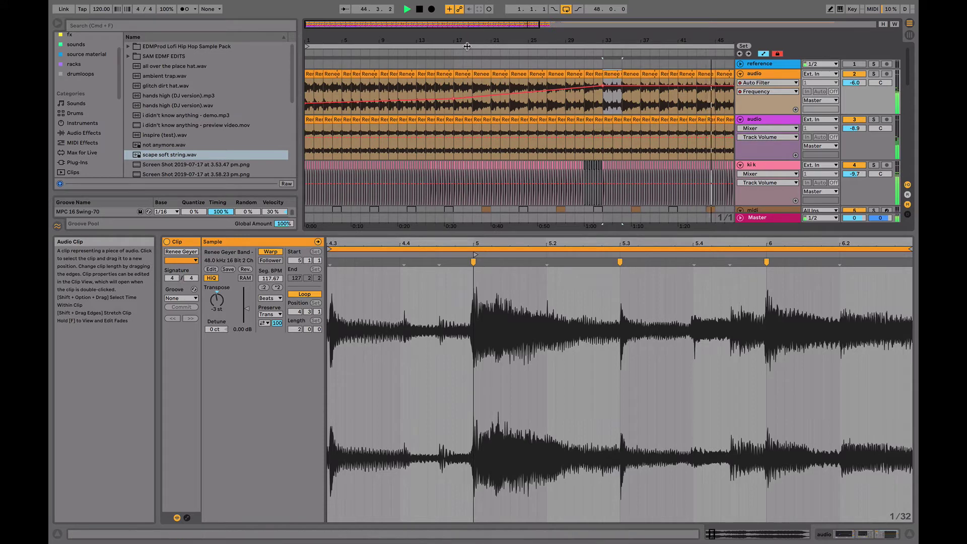
{"action": "scroll", "coordinate": [668, 101], "scroll_direction": "down", "scroll_amount": 5}
{"action": "scroll", "coordinate": [669, 101], "scroll_direction": "up", "scroll_amount": 5}
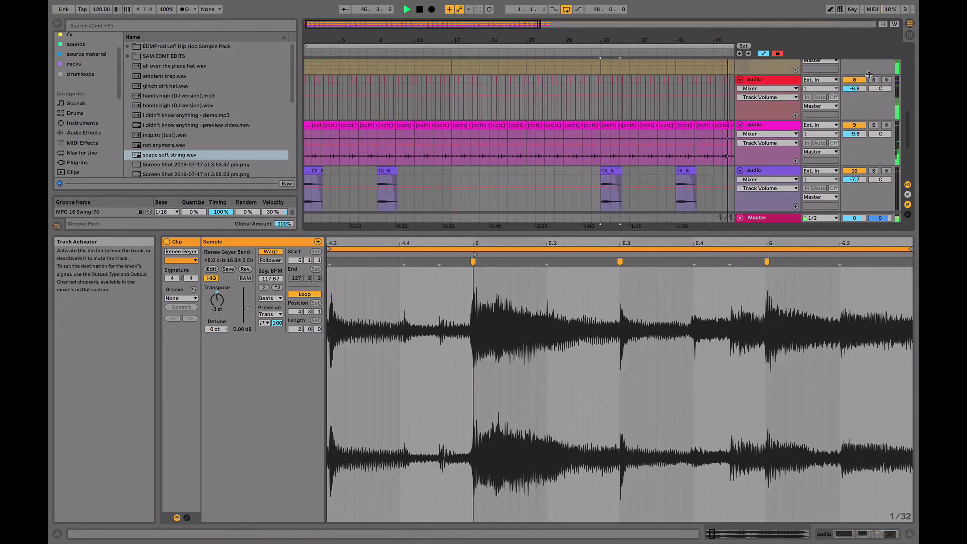
{"action": "left_click", "coordinate": [782, 79]}
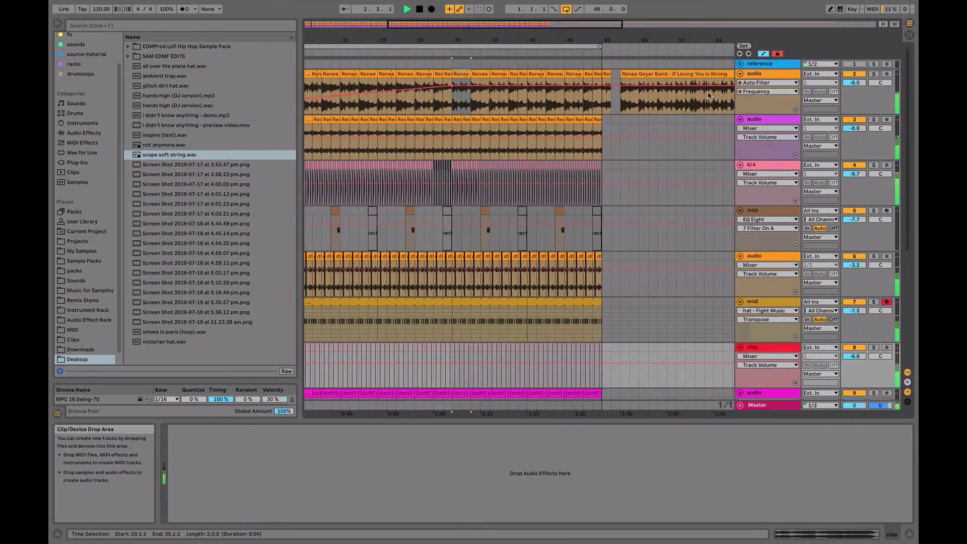
{"action": "scroll", "coordinate": [709, 96], "scroll_direction": "right", "scroll_amount": 4}
{"action": "scroll", "coordinate": [548, 121], "scroll_direction": "left", "scroll_amount": 4}
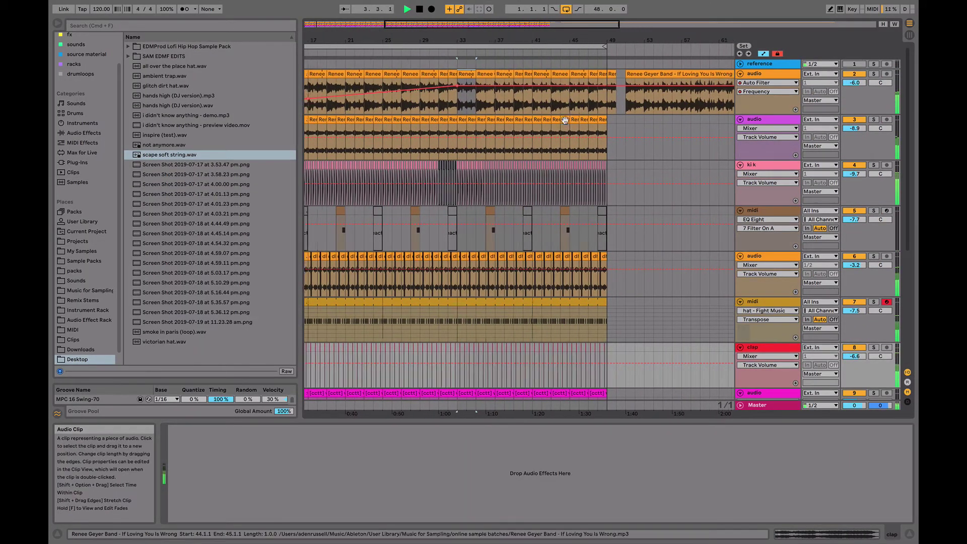
{"action": "scroll", "coordinate": [564, 120], "scroll_direction": "left", "scroll_amount": 7}
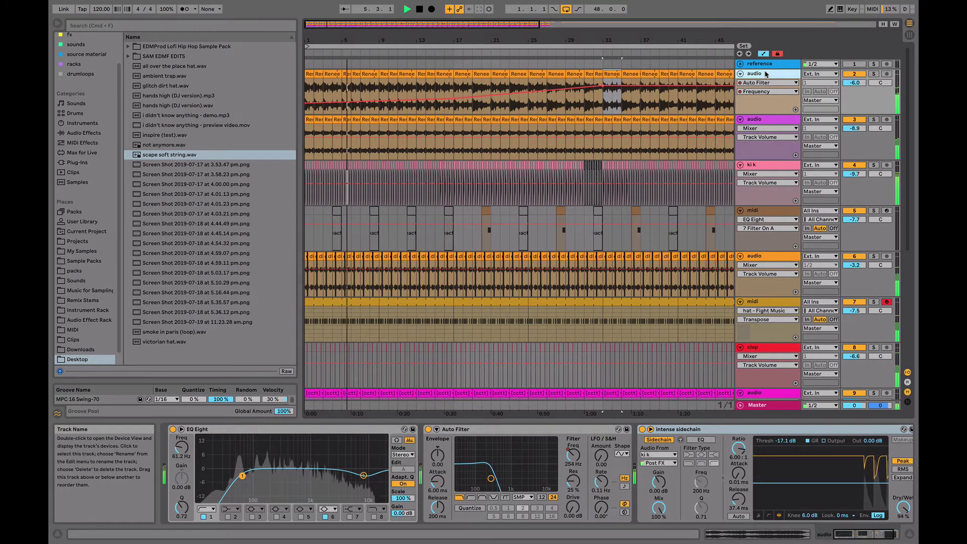
- Duplicate the time from bar 1 to bar 17 across all tracks from the scape soft string up to the Renee Geyer sample
{"action": "scroll", "coordinate": [394, 256], "scroll_direction": "down", "scroll_amount": 5}
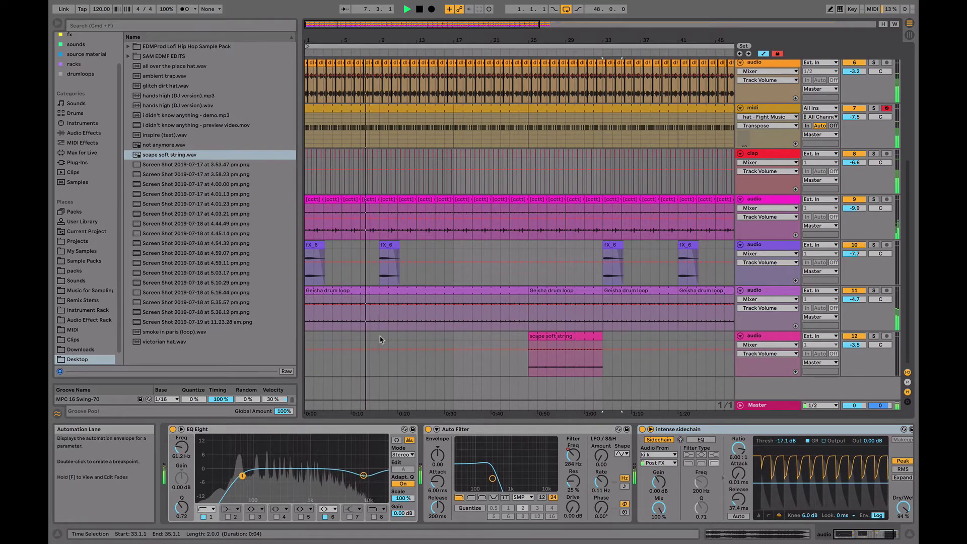
{"action": "left_click", "coordinate": [454, 339]}
{"action": "scroll", "coordinate": [454, 339], "scroll_direction": "up", "scroll_amount": 5}
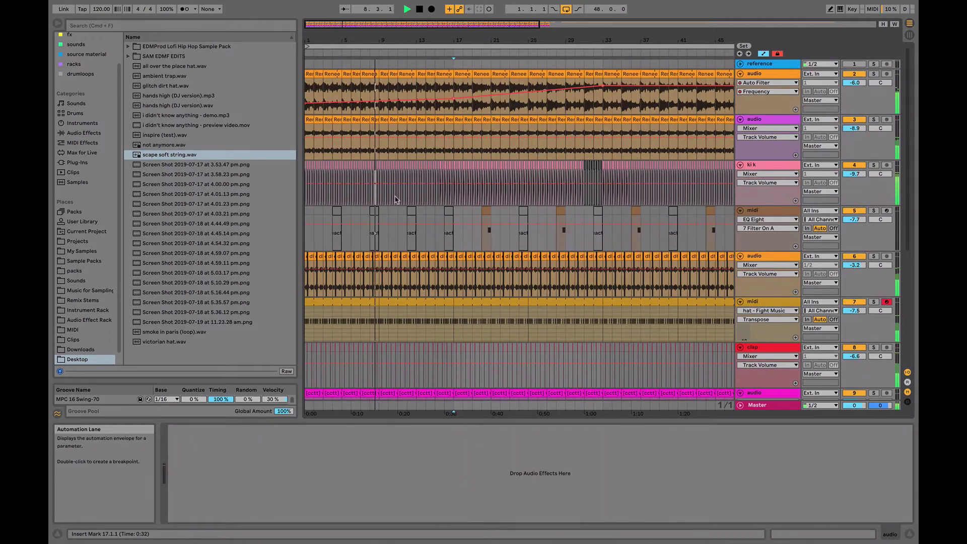
{"action": "key", "text": "space"}
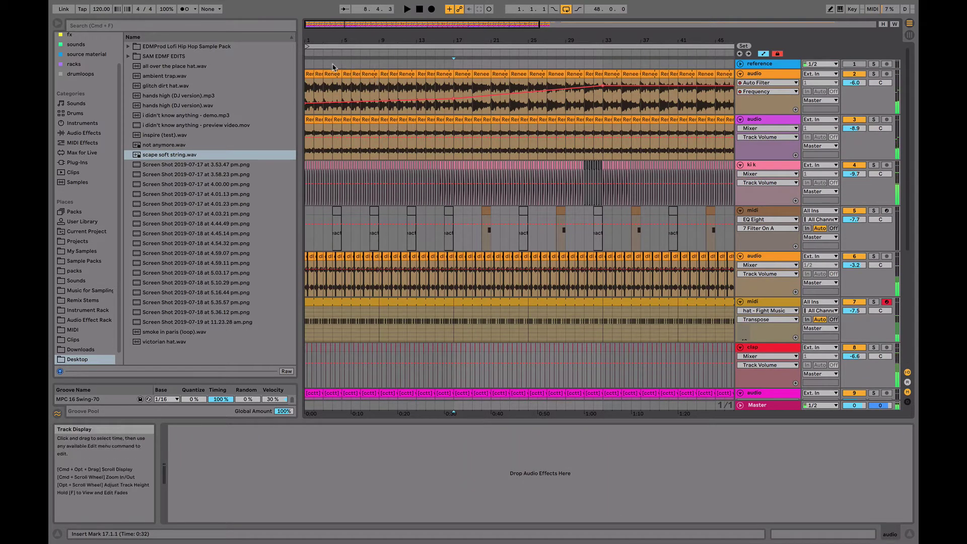
{"action": "left_click", "coordinate": [307, 75], "text": "shift"}
{"action": "key", "text": "super+d"}
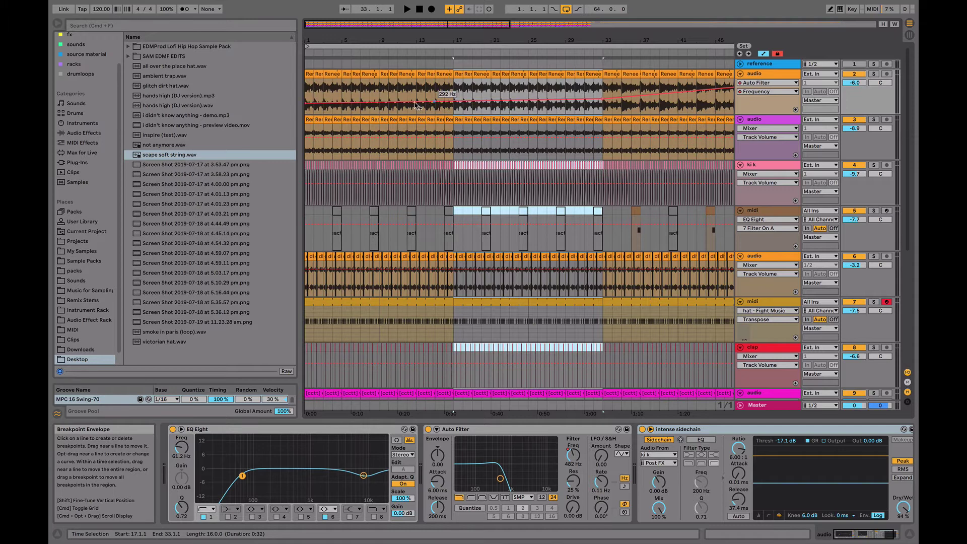
- Lower the Auto Filter frequency automation point at bar 17 on the Renee Geyer track to about 197 Hz
{"action": "right_click", "coordinate": [453, 102]}
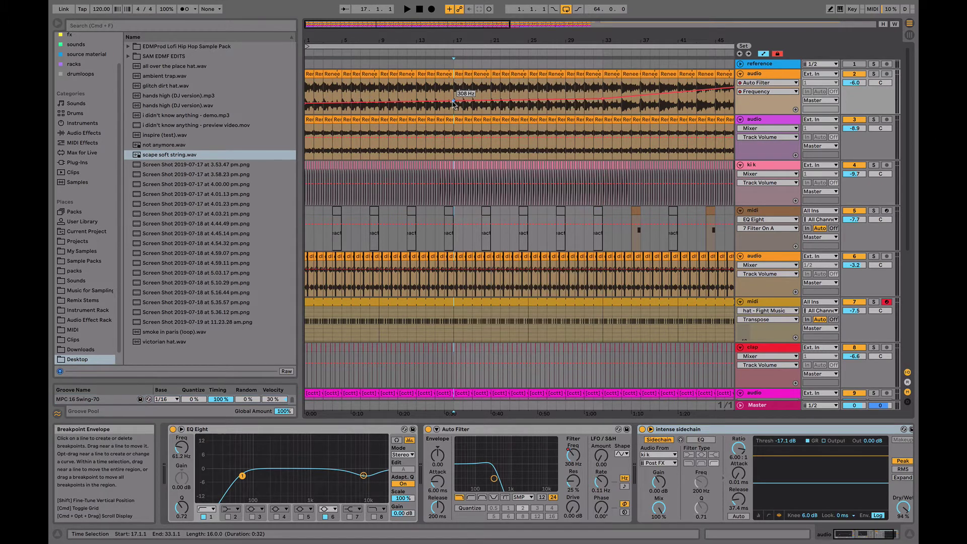
{"action": "left_click", "coordinate": [469, 108]}
{"action": "type", "text": "19"}
{"action": "key", "text": "Return"}
{"action": "key", "text": "space"}
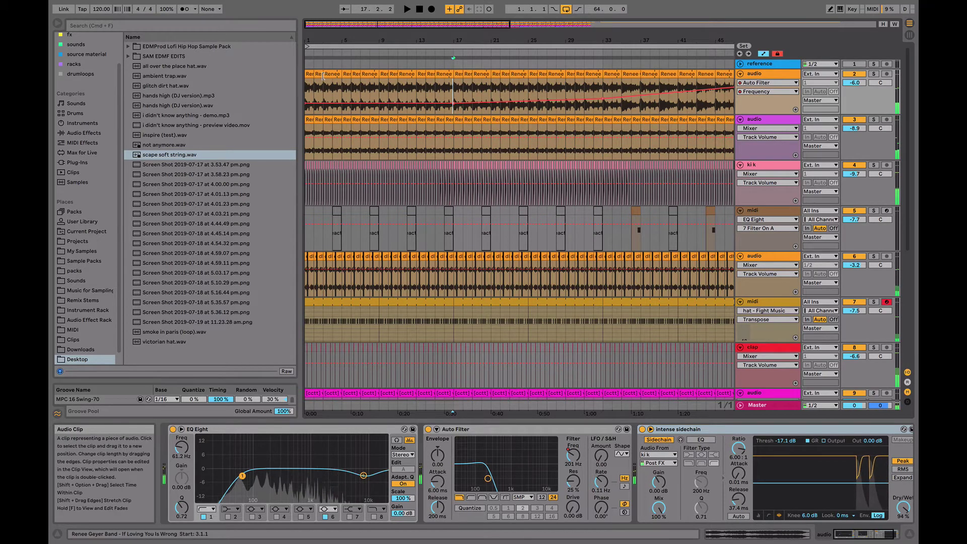
- Deactivate the Renee Geyer clips on track 2 from bar 1 up to bar 17
{"action": "left_click", "coordinate": [306, 74]}
{"action": "left_click", "coordinate": [445, 74], "text": "shift"}
{"action": "key", "text": "0"}
{"action": "key", "text": "space"}
{"action": "scroll", "coordinate": [403, 211], "scroll_direction": "down", "scroll_amount": 6}
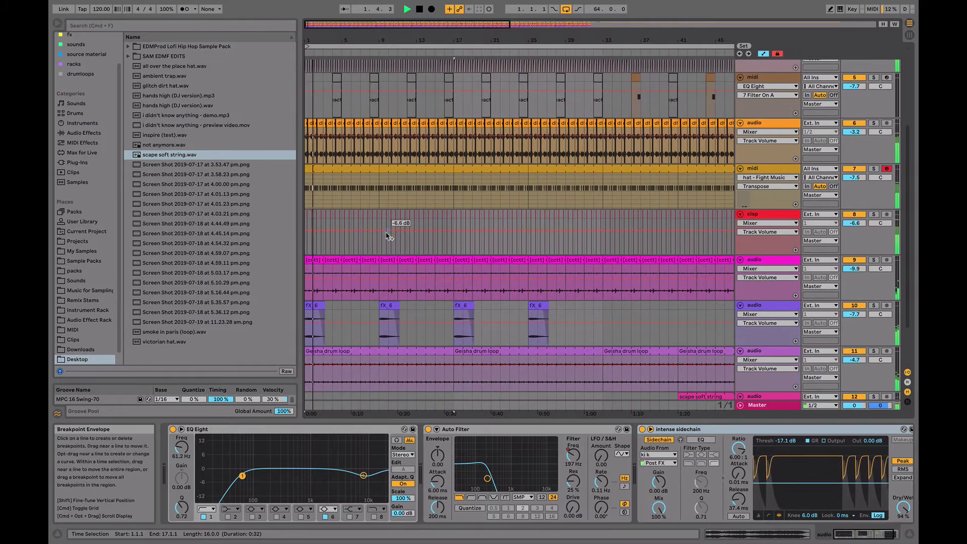
{"action": "scroll", "coordinate": [388, 232], "scroll_direction": "down", "scroll_amount": 3}
{"action": "key", "text": "space"}
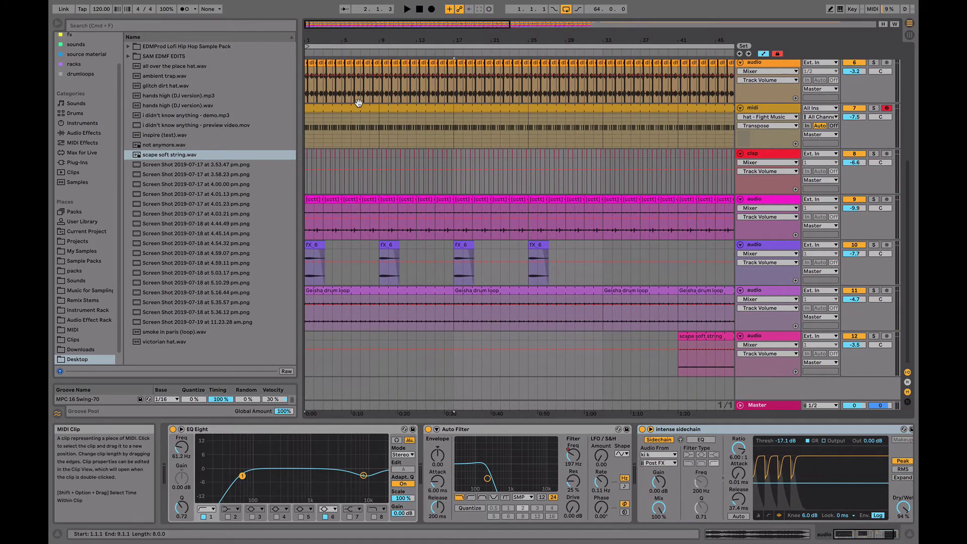
- Deactivate the kick clips from bar 1 up to bar 9
{"action": "scroll", "coordinate": [359, 103], "scroll_direction": "up", "scroll_amount": 9}
{"action": "left_click_drag", "start_coordinate": [379, 209], "coordinate": [313, 210]}
{"action": "left_click_drag", "start_coordinate": [295, 159], "coordinate": [295, 159]}
{"action": "key", "text": "0"}
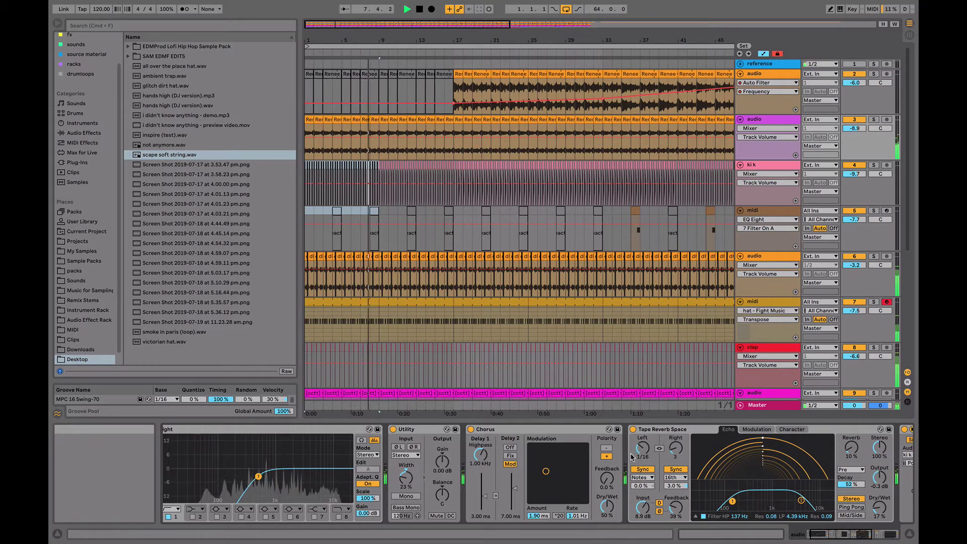
- Automate the Utility gain on track 3 to rise from -20.0 dB at bar 1 to 0 dB at bar 17
{"action": "left_click", "coordinate": [442, 461]}
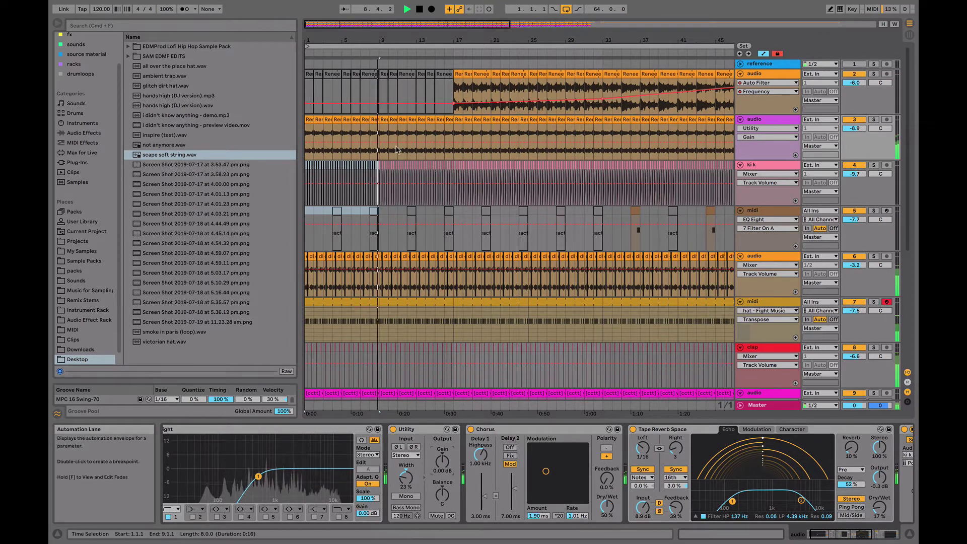
{"action": "left_click", "coordinate": [454, 143]}
{"action": "left_click_drag", "start_coordinate": [306, 144], "coordinate": [306, 150]}
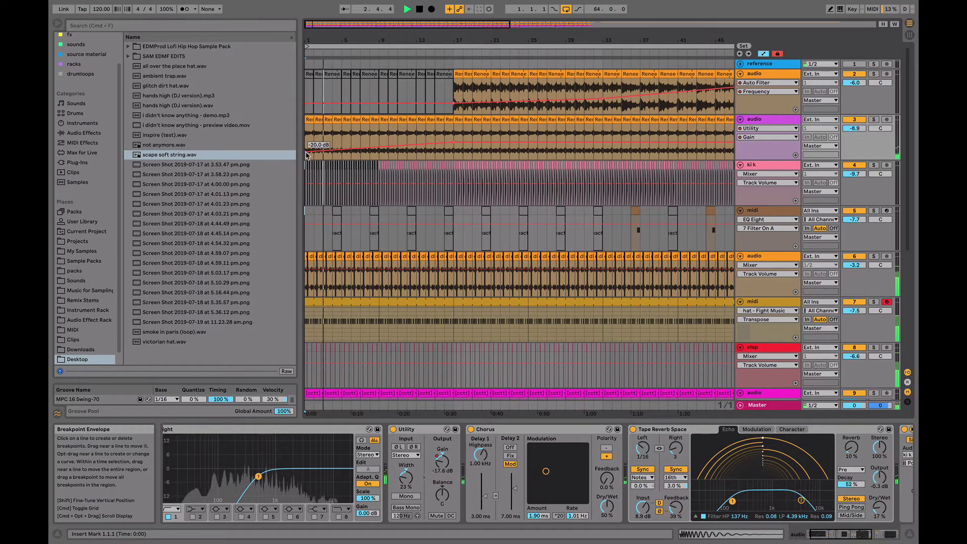
{"action": "key", "text": "space"}
- Deactivate the FX_6 clips at bars 9 and 25 on track 10
{"action": "scroll", "coordinate": [379, 239], "scroll_direction": "down", "scroll_amount": 5}
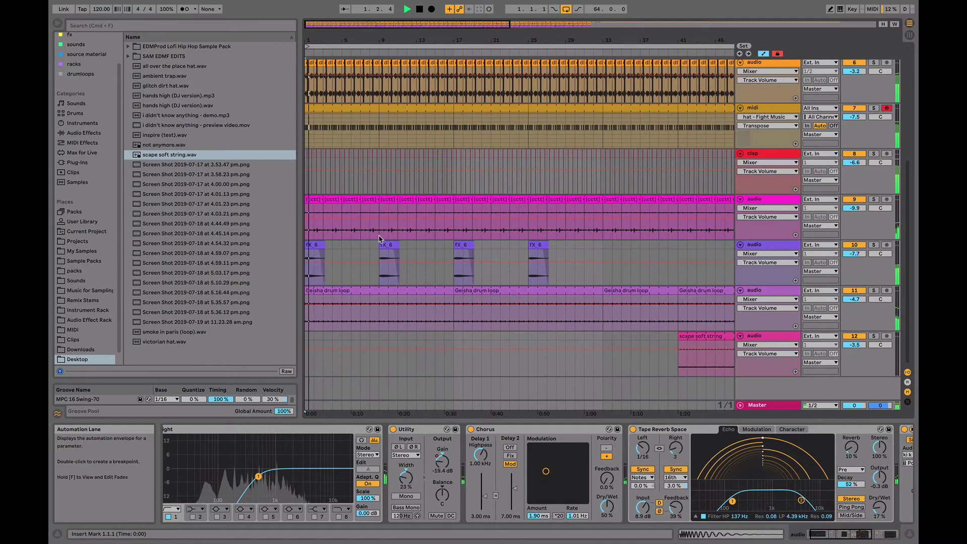
{"action": "left_click", "coordinate": [386, 245]}
{"action": "key", "text": "0"}
{"action": "left_click", "coordinate": [542, 243]}
{"action": "key", "text": "0"}
- Copy the FX_6 clip from bar 17 to bar 33 on track 10
{"action": "scroll", "coordinate": [543, 244], "scroll_direction": "right", "scroll_amount": 3}
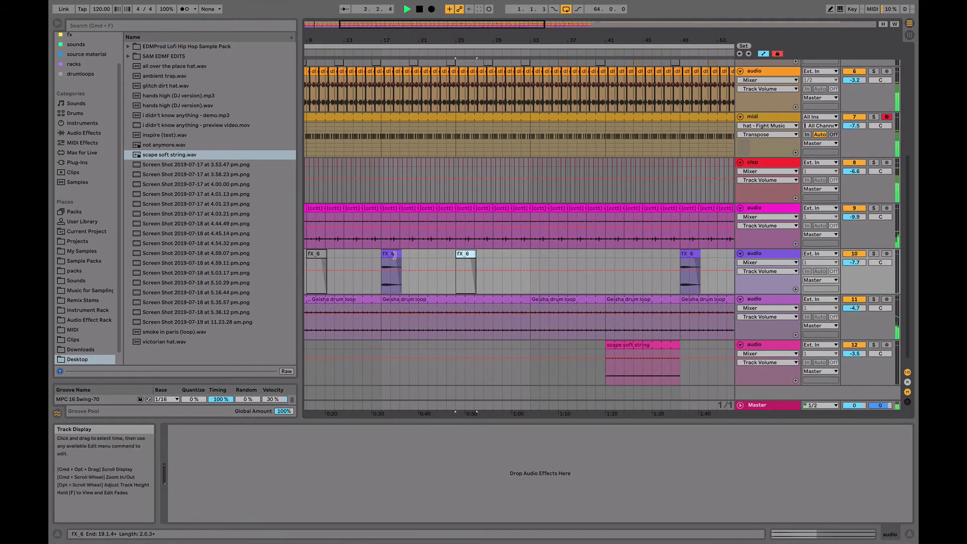
{"action": "left_click", "coordinate": [392, 253]}
{"action": "left_click", "coordinate": [533, 256]}
{"action": "key", "text": "super+v"}
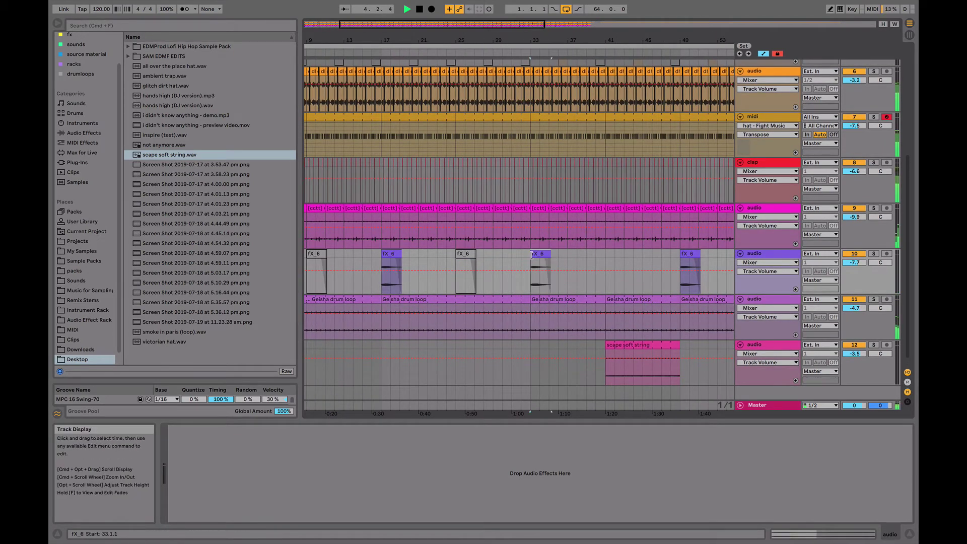
- Insert a new audio track below the scape soft string track
{"action": "scroll", "coordinate": [532, 255], "scroll_direction": "left", "scroll_amount": 3}
{"action": "scroll", "coordinate": [534, 257], "scroll_direction": "right", "scroll_amount": 6}
{"action": "left_click", "coordinate": [585, 267]}
{"action": "left_click", "coordinate": [760, 352]}
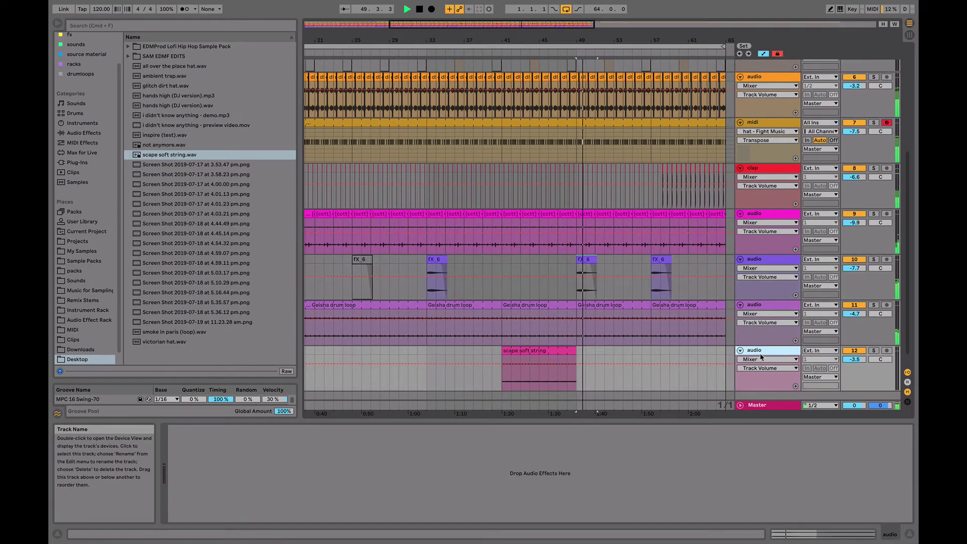
{"action": "key", "text": "super+t"}
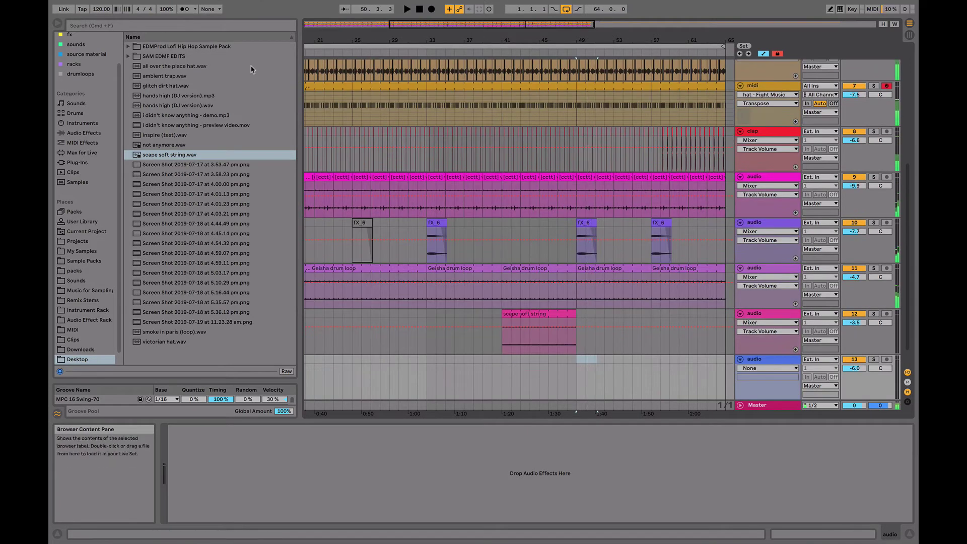
- Find Crash (4).wav in the fx collection by searching for "crash" and place it at bar 49 on the new audio track
{"action": "left_click", "coordinate": [195, 26]}
{"action": "type", "text": "crash"}
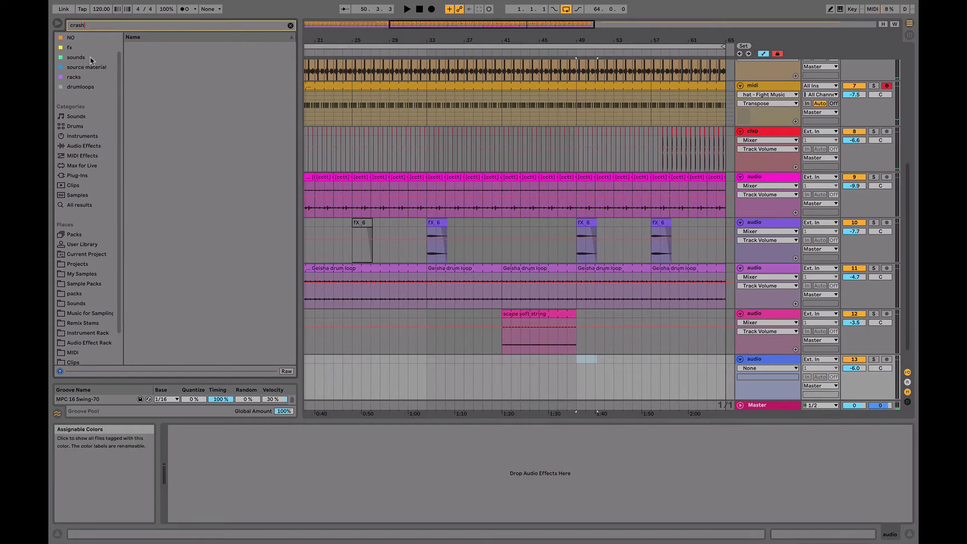
{"action": "left_click", "coordinate": [108, 64]}
{"action": "left_click", "coordinate": [139, 48]}
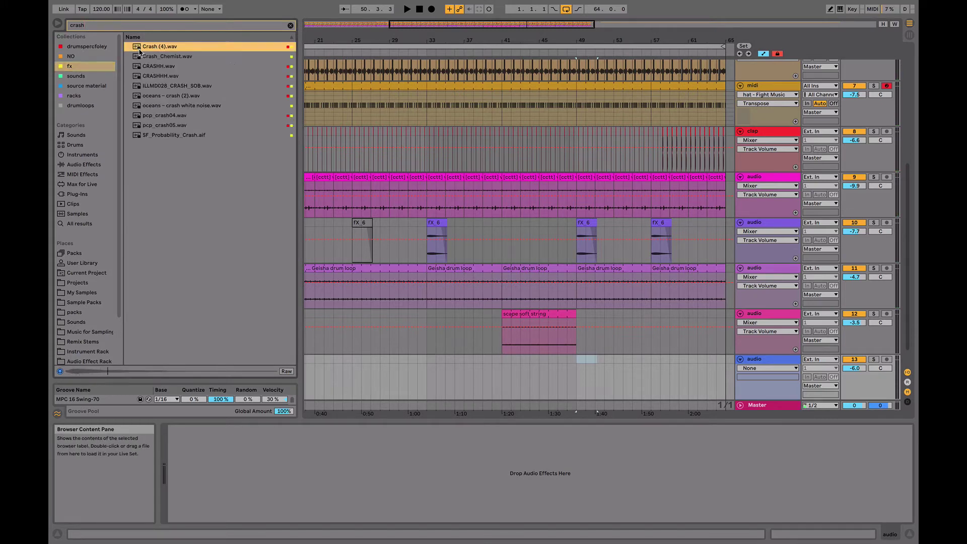
{"action": "mouse_move", "coordinate": [140, 51]}
{"action": "left_mouse_down"}
{"action": "mouse_move", "coordinate": [579, 385]}
{"action": "mouse_move", "coordinate": [579, 373]}
{"action": "left_mouse_up"}
{"action": "left_click", "coordinate": [291, 28]}
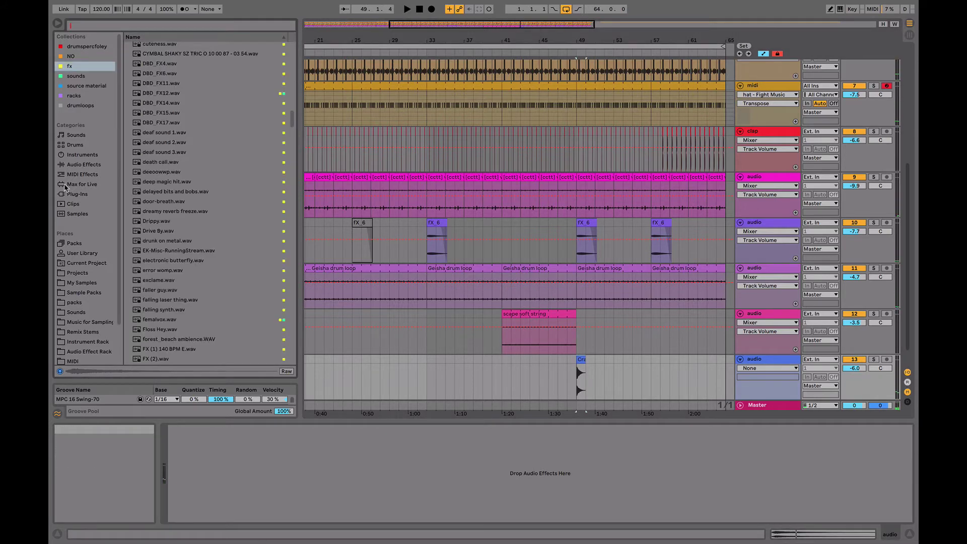
- Add the default Delay audio effect to the crash track
{"action": "left_click", "coordinate": [69, 165]}
{"action": "scroll", "coordinate": [157, 71], "scroll_direction": "up", "scroll_amount": 3}
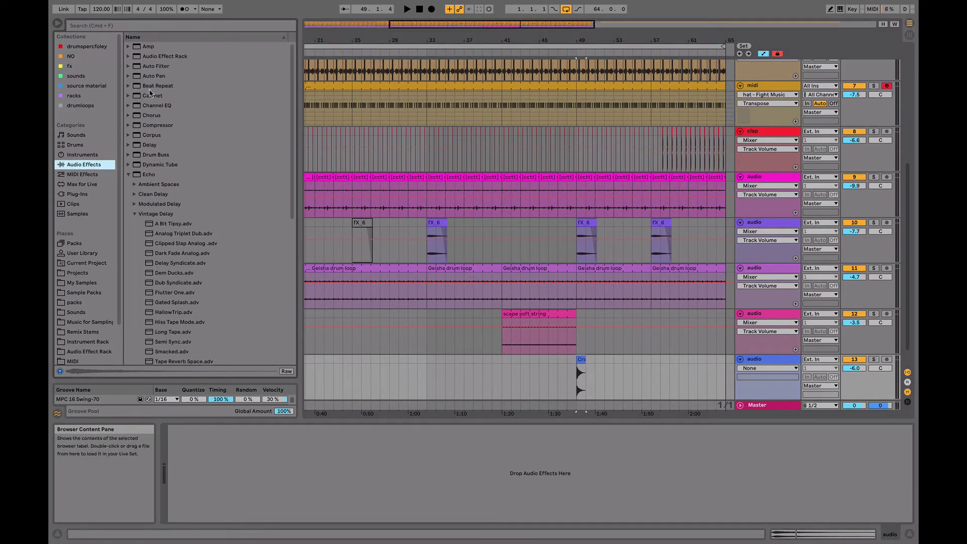
{"action": "left_click", "coordinate": [129, 175]}
{"action": "double_click", "coordinate": [147, 145]}
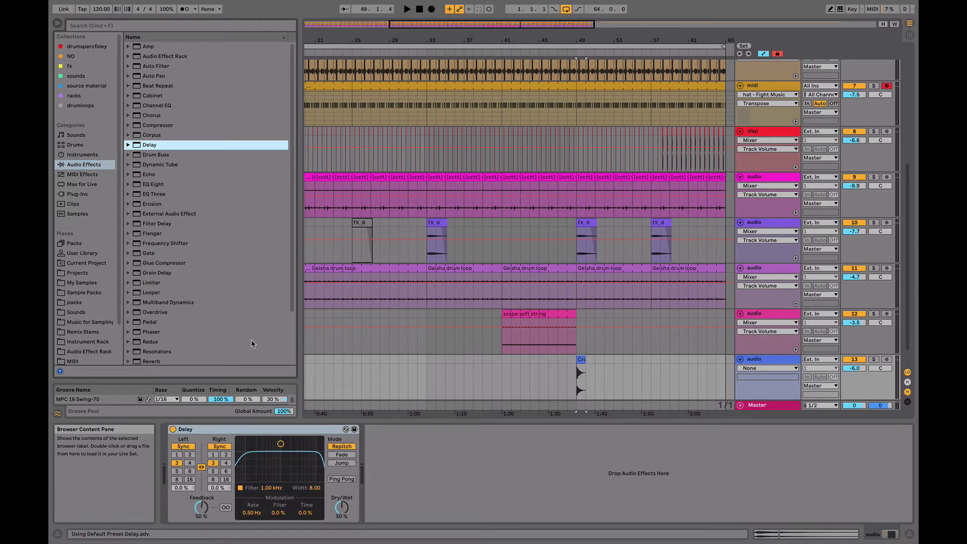
- Set the crash delay's synced time to 4 sixteenths on both channels and its Dry/Wet to 28%, checking it by ear
{"action": "left_click", "coordinate": [190, 463]}
{"action": "left_click_drag", "start_coordinate": [342, 507], "coordinate": [342, 504]}
{"action": "key", "text": "space"}
{"action": "key", "text": "space"}
{"action": "key", "text": "space"}
{"action": "key", "text": "space"}
- Set the crash track's volume to -17.7 dB
{"action": "left_click", "coordinate": [855, 369]}
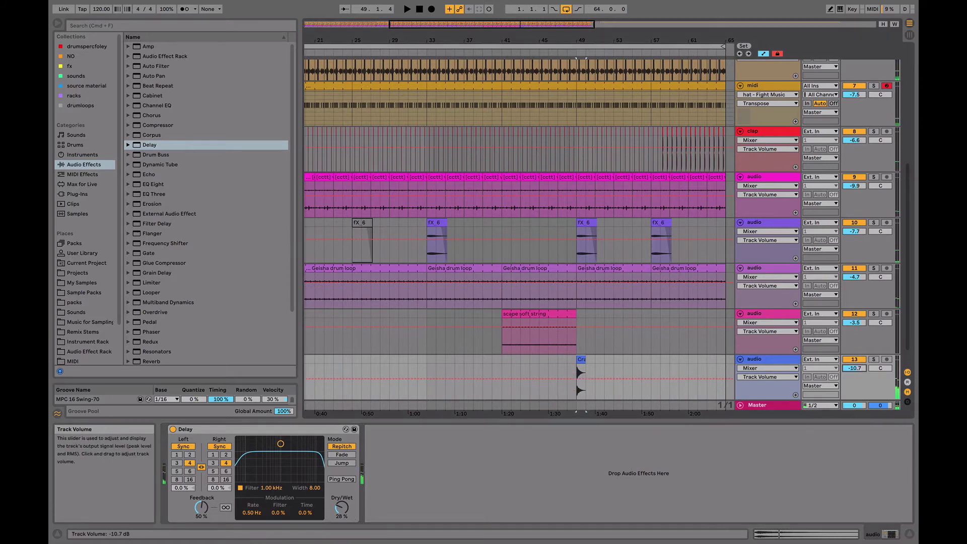
{"action": "left_click_drag", "start_coordinate": [855, 368], "coordinate": [854, 371]}
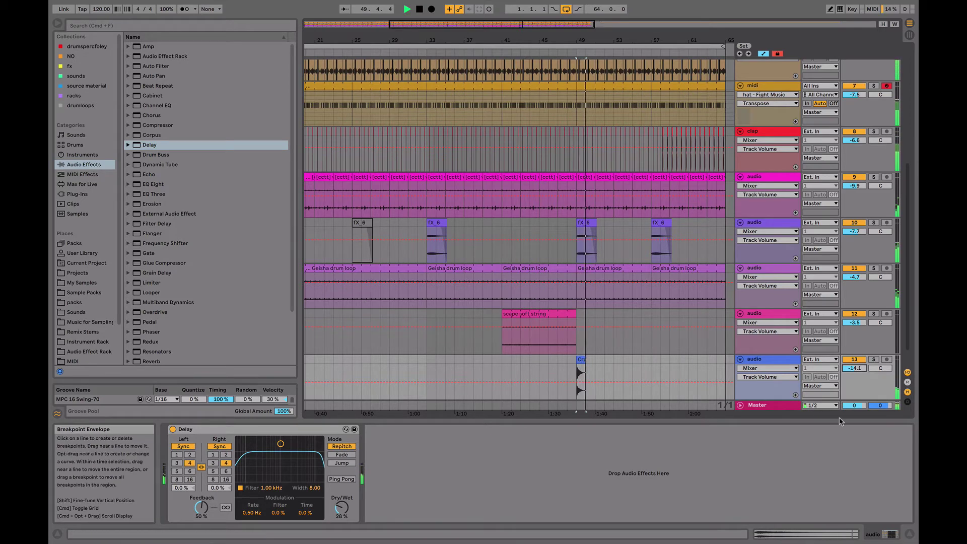
{"action": "key", "text": "space"}
{"action": "left_click_drag", "start_coordinate": [855, 369], "coordinate": [855, 372]}
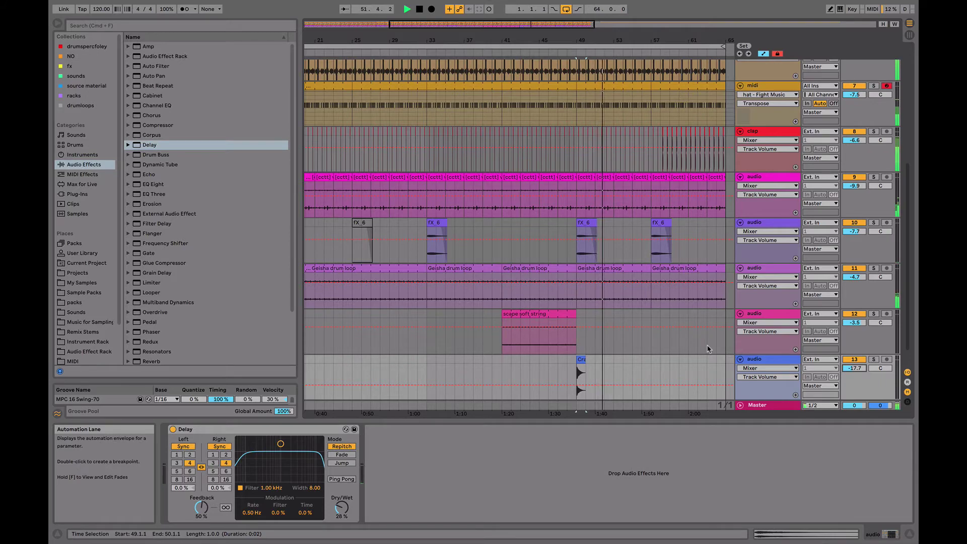
- Review the whole arrangement during playback, examining the clips on all tracks from beginning to end
{"action": "scroll", "coordinate": [707, 348], "scroll_direction": "up", "scroll_amount": 10}
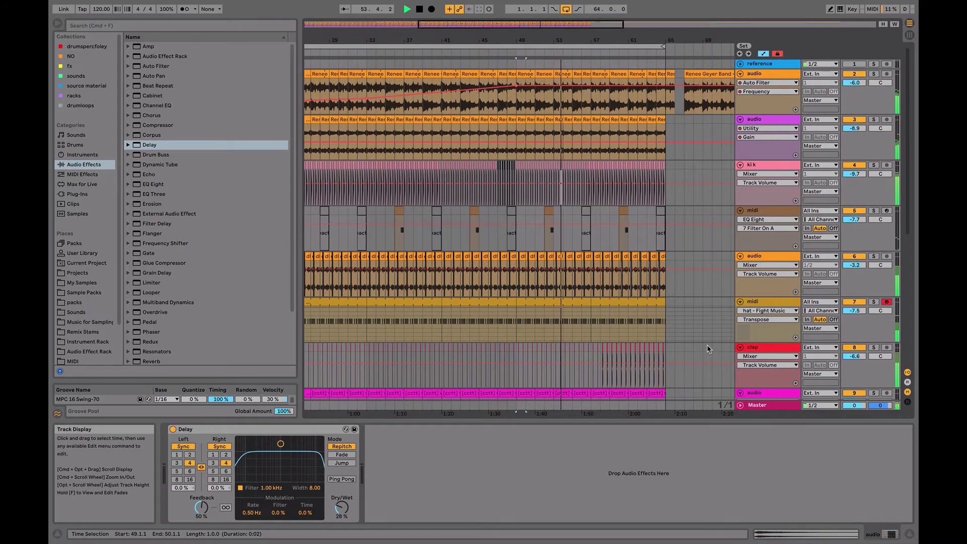
{"action": "scroll", "coordinate": [697, 273], "scroll_direction": "left", "scroll_amount": 2}
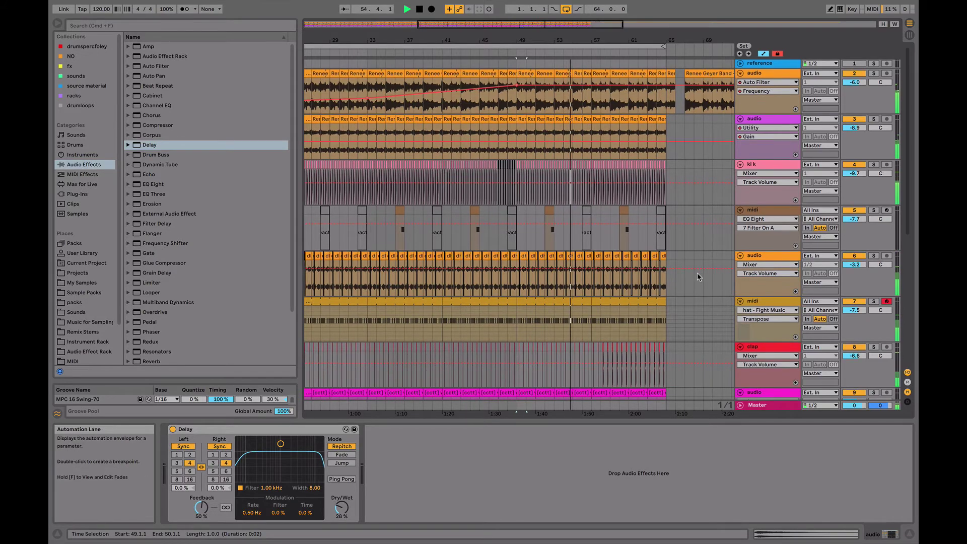
{"action": "scroll", "coordinate": [697, 273], "scroll_direction": "down", "scroll_amount": 5}
{"action": "scroll", "coordinate": [697, 276], "scroll_direction": "down", "scroll_amount": 5}
{"action": "scroll", "coordinate": [697, 276], "scroll_direction": "up", "scroll_amount": 12}
{"action": "scroll", "coordinate": [697, 277], "scroll_direction": "right", "scroll_amount": 4}
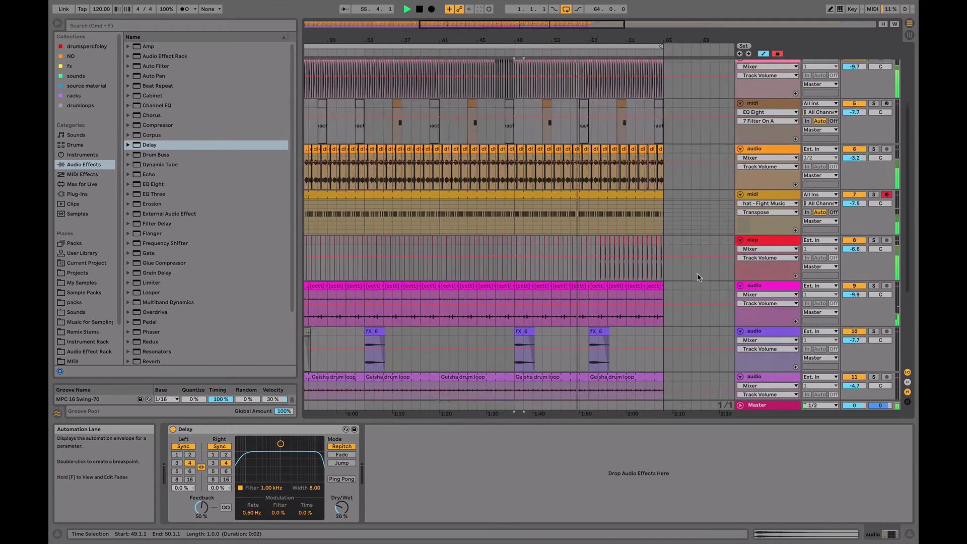
{"action": "scroll", "coordinate": [698, 277], "scroll_direction": "left", "scroll_amount": 10}
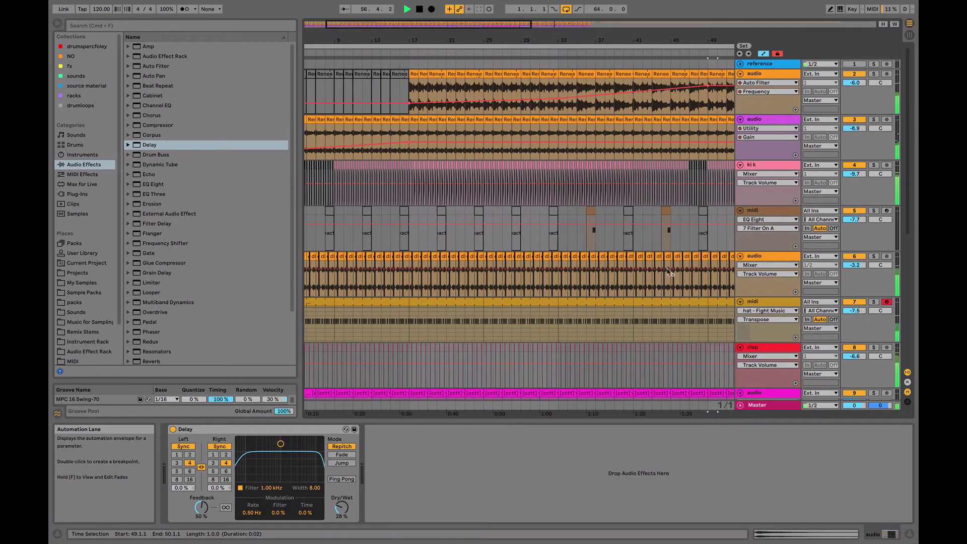
{"action": "scroll", "coordinate": [614, 253], "scroll_direction": "right", "scroll_amount": 8}
{"action": "left_click_drag", "start_coordinate": [656, 40], "coordinate": [655, 12]}
- Solo the Geisha drum loop track and add an EQ Eight with a band 1 low cut at 147 Hz
{"action": "scroll", "coordinate": [587, 243], "scroll_direction": "down", "scroll_amount": 5}
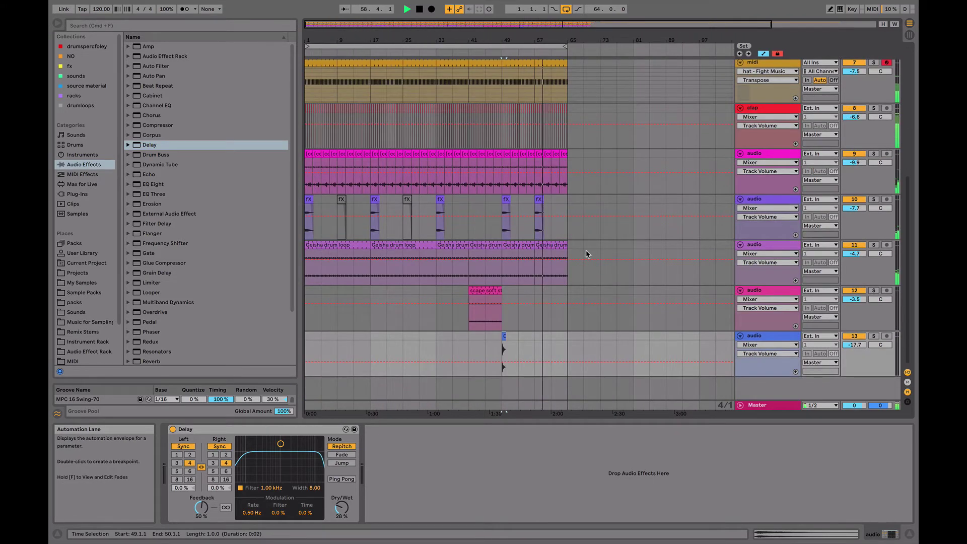
{"action": "left_click", "coordinate": [874, 245]}
{"action": "left_click", "coordinate": [774, 245]}
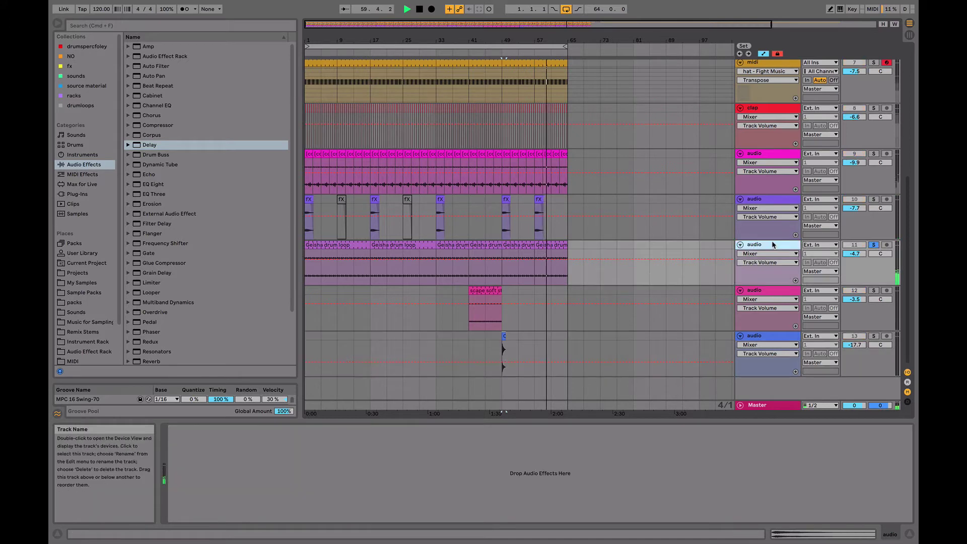
{"action": "double_click", "coordinate": [161, 184]}
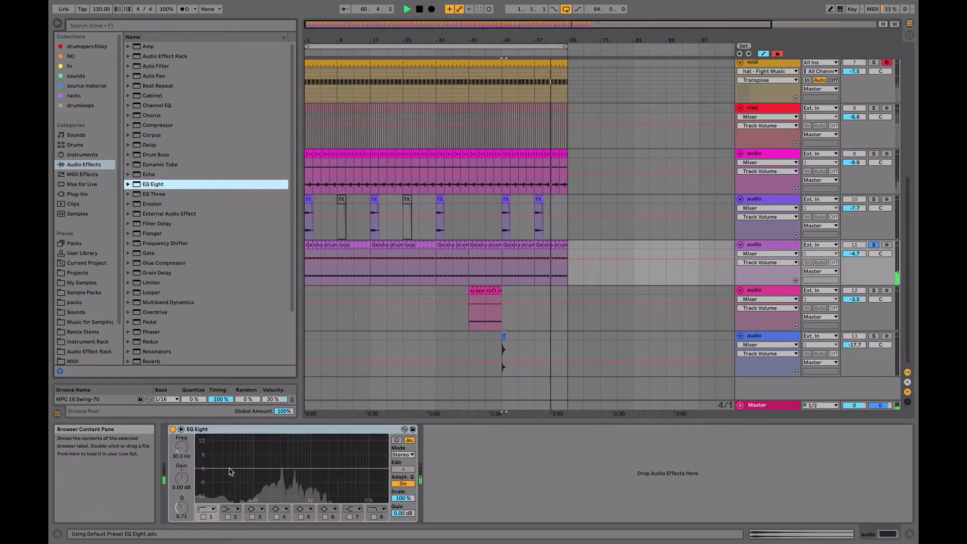
{"action": "left_click", "coordinate": [204, 517]}
{"action": "left_click_drag", "start_coordinate": [181, 447], "coordinate": [182, 429]}
{"action": "key", "text": "space"}
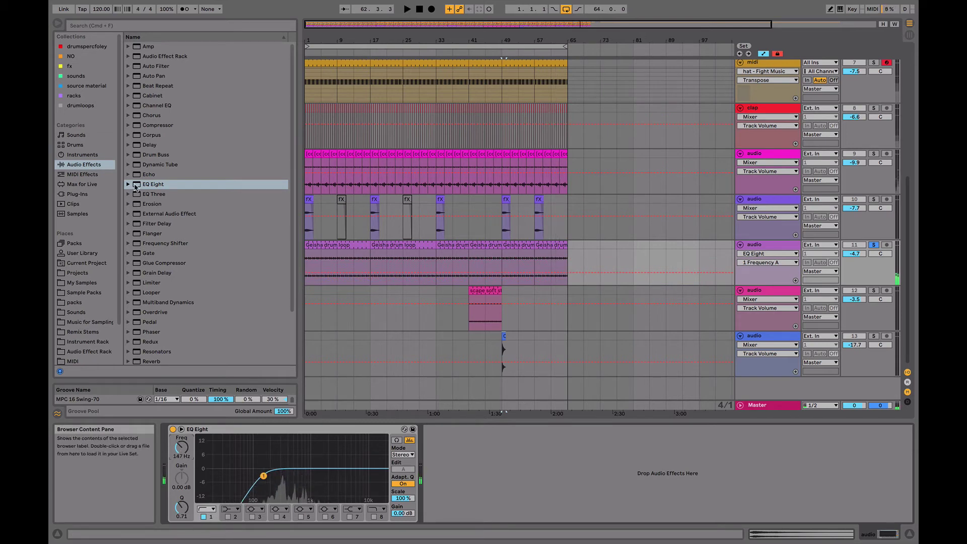
- Add a Compressor in Expand mode to the Geisha drum loop track with threshold -37.1 dB, attack 2.89 ms and release 22.2 ms
{"action": "left_click_drag", "start_coordinate": [151, 125], "coordinate": [438, 454]}
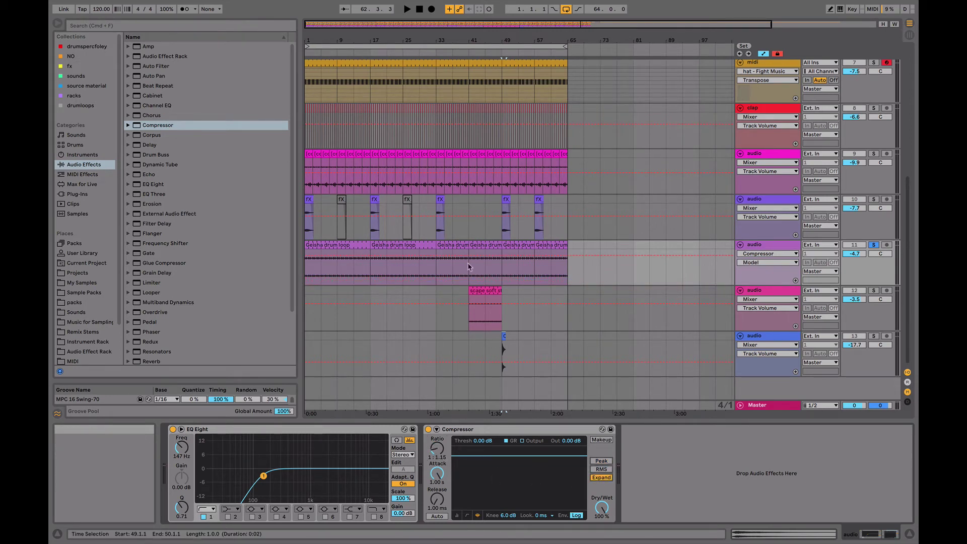
{"action": "left_click", "coordinate": [339, 247]}
{"action": "key", "text": "space"}
{"action": "left_click_drag", "start_coordinate": [489, 470], "coordinate": [489, 529]}
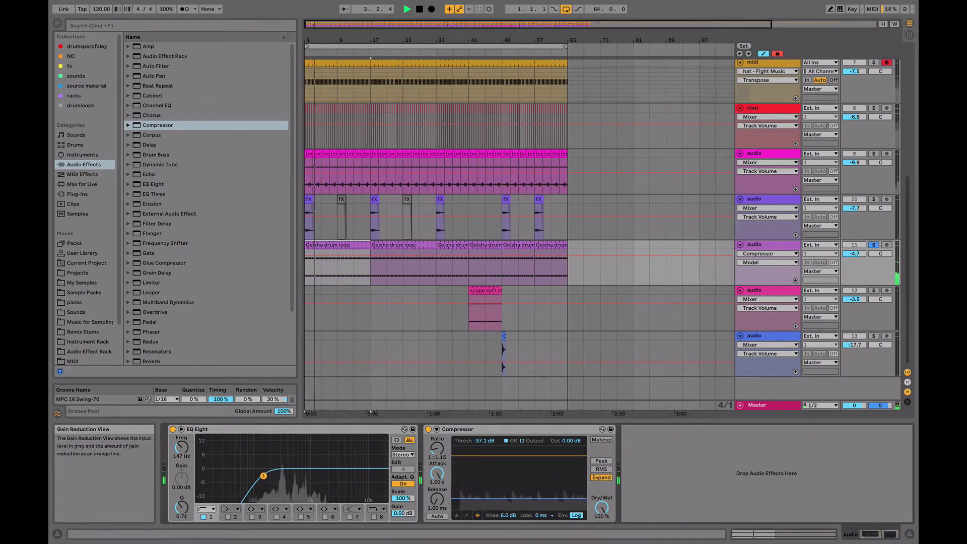
{"action": "left_click_drag", "start_coordinate": [437, 474], "coordinate": [437, 504]}
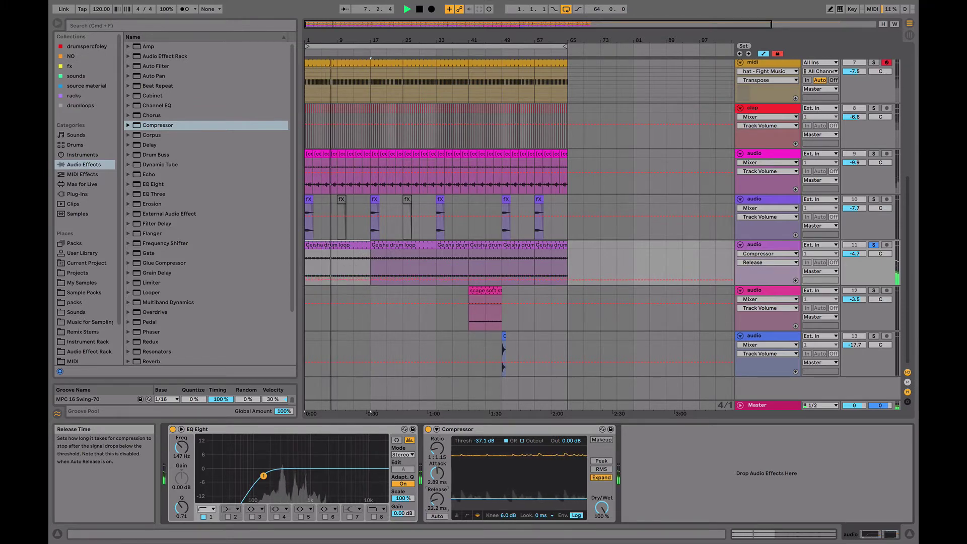
- Refine the drum loop's expander to ratio 1:1.25, attack 0.75 ms and release 45.0 ms, and unsolo the track to check it in the mix
{"action": "left_click_drag", "start_coordinate": [437, 457], "coordinate": [438, 449]}
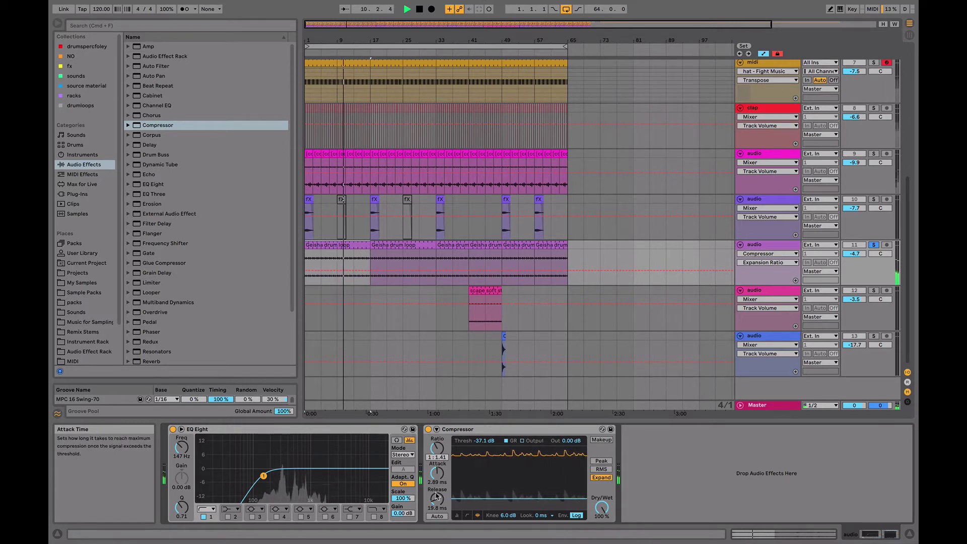
{"action": "left_click_drag", "start_coordinate": [437, 499], "coordinate": [438, 480]}
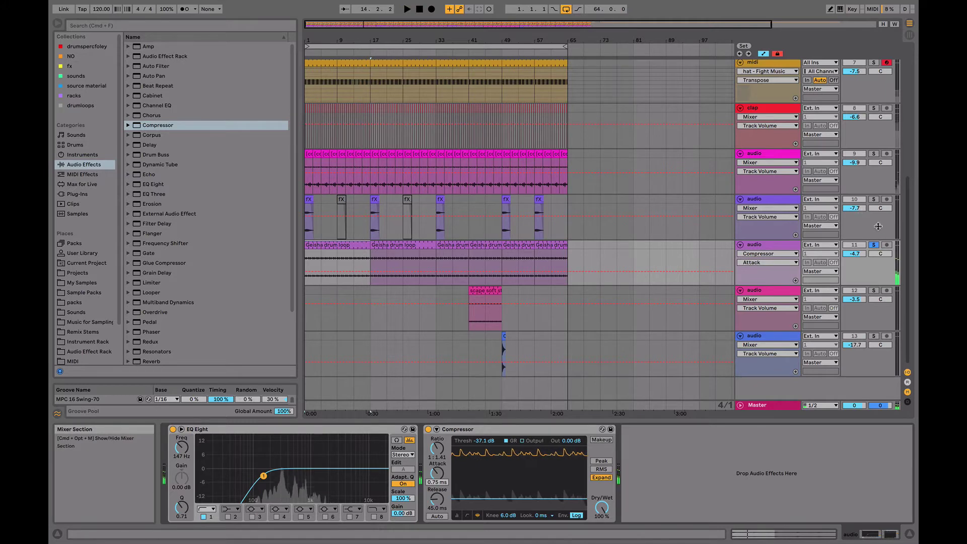
{"action": "left_click", "coordinate": [875, 246]}
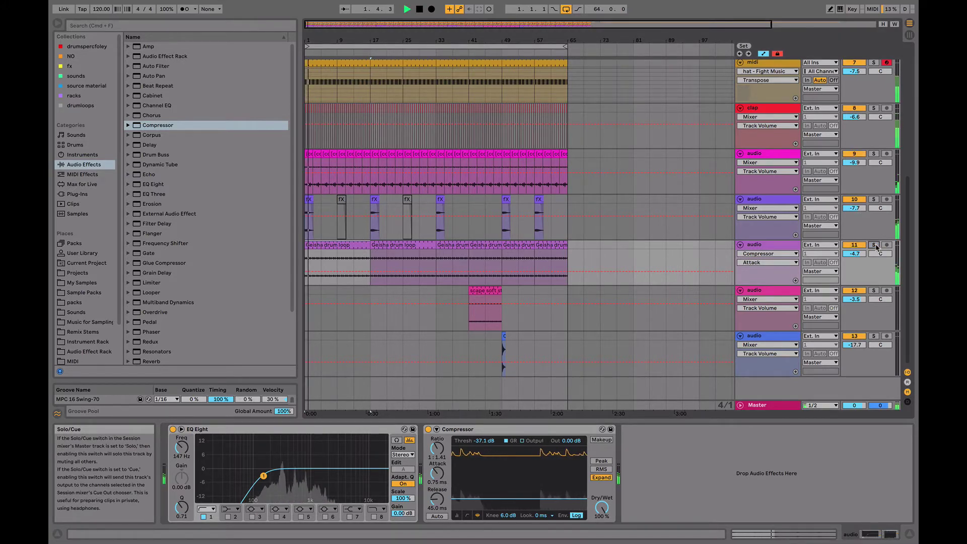
{"action": "left_click_drag", "start_coordinate": [437, 447], "coordinate": [437, 454]}
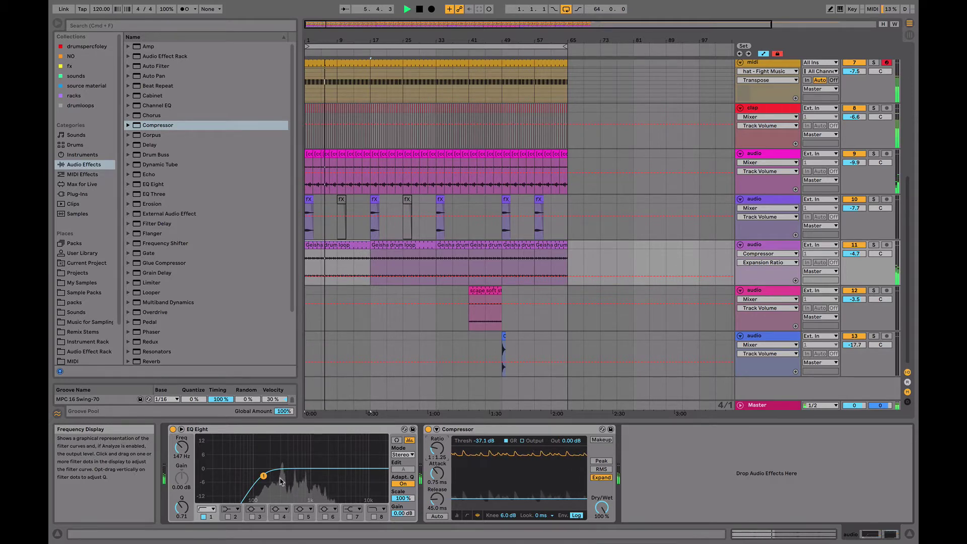
- Add an Auto Pan after the drum loop's Compressor with a tempo-synced rate of 4 and an amount of 34.1%
{"action": "left_click_drag", "start_coordinate": [153, 75], "coordinate": [829, 445]}
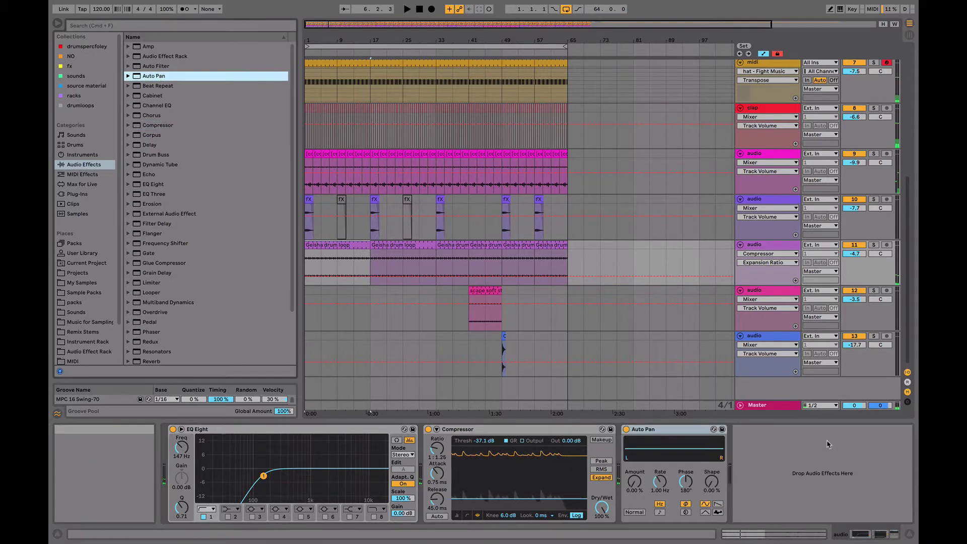
{"action": "left_click", "coordinate": [660, 512]}
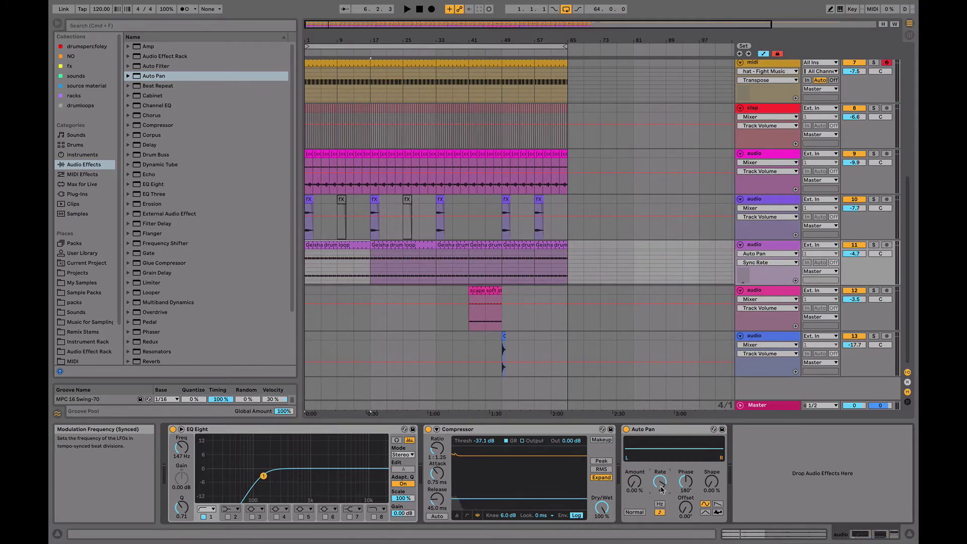
{"action": "mouse_move", "coordinate": [634, 482]}
{"action": "left_mouse_down"}
{"action": "mouse_move", "coordinate": [634, 471]}
{"action": "mouse_move", "coordinate": [639, 479]}
{"action": "left_mouse_up"}
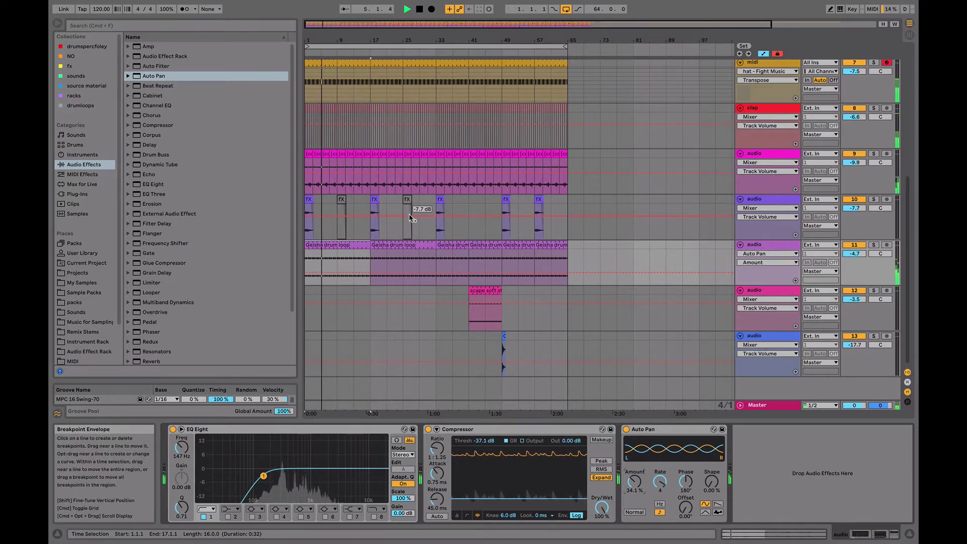
- Consolidate the first two bars of the hat MIDI track into one clip and merge the last two C#3 notes of bar 1 into one
{"action": "scroll", "coordinate": [364, 244], "scroll_direction": "up", "scroll_amount": 10}
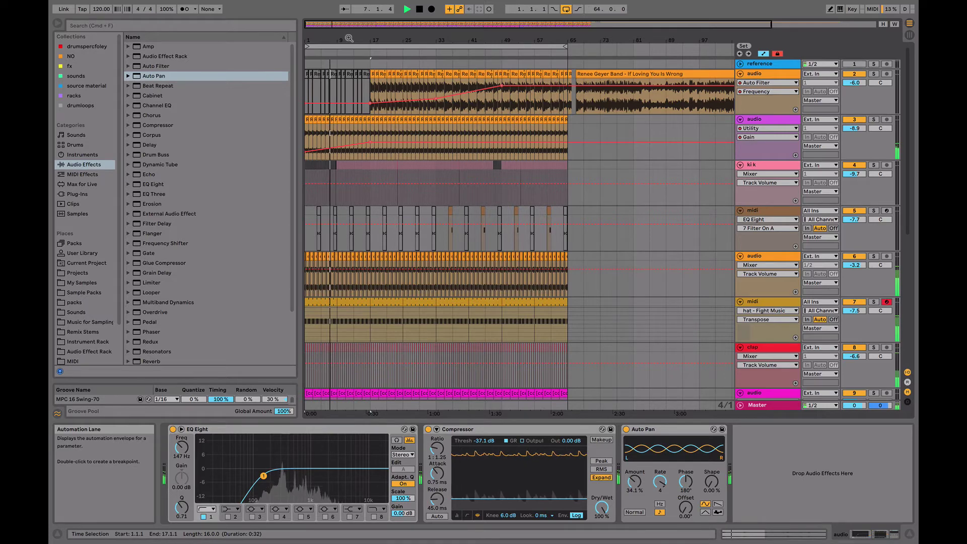
{"action": "left_click_drag", "start_coordinate": [330, 39], "coordinate": [372, 75]}
{"action": "key", "text": "space"}
{"action": "left_click", "coordinate": [310, 302]}
{"action": "double_click", "coordinate": [350, 332]}
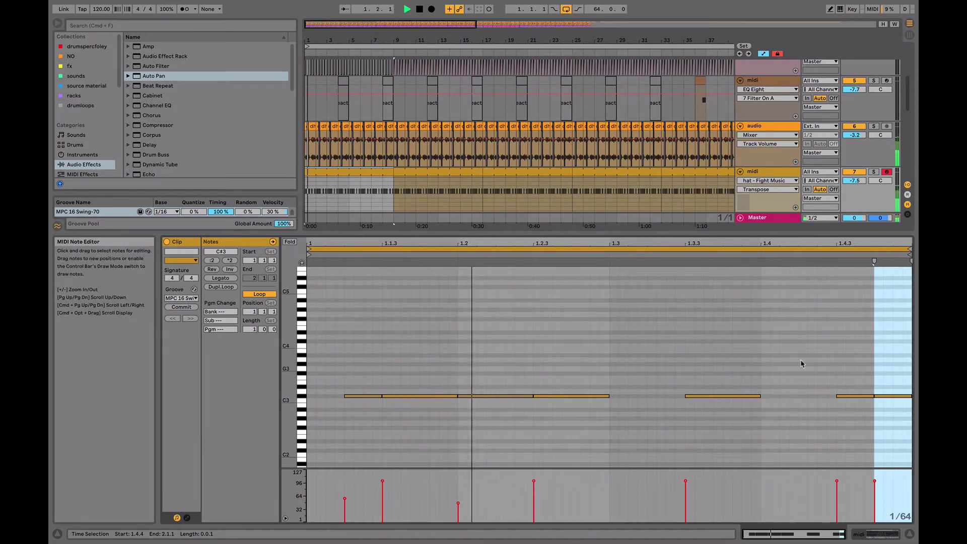
{"action": "key", "text": "space"}
{"action": "left_click", "coordinate": [326, 198]}
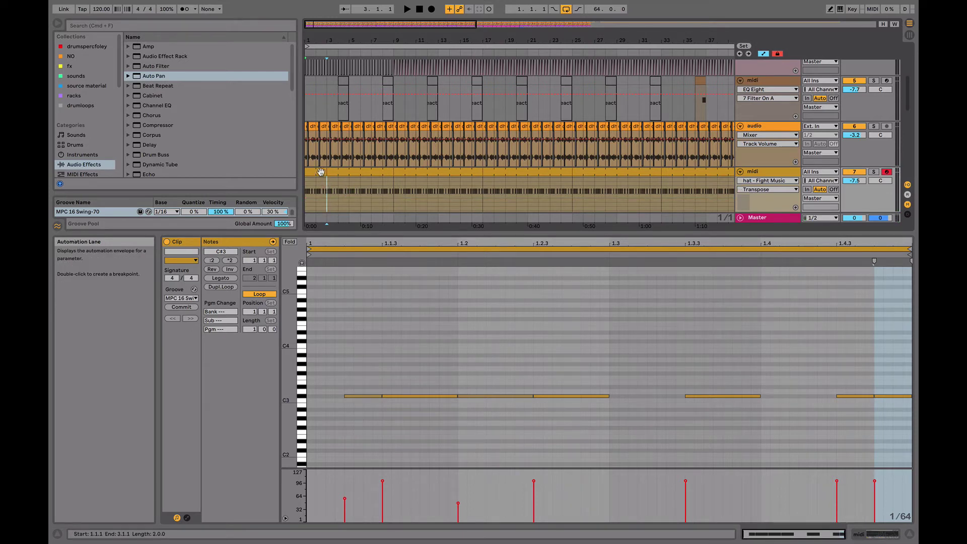
{"action": "double_click", "coordinate": [321, 173]}
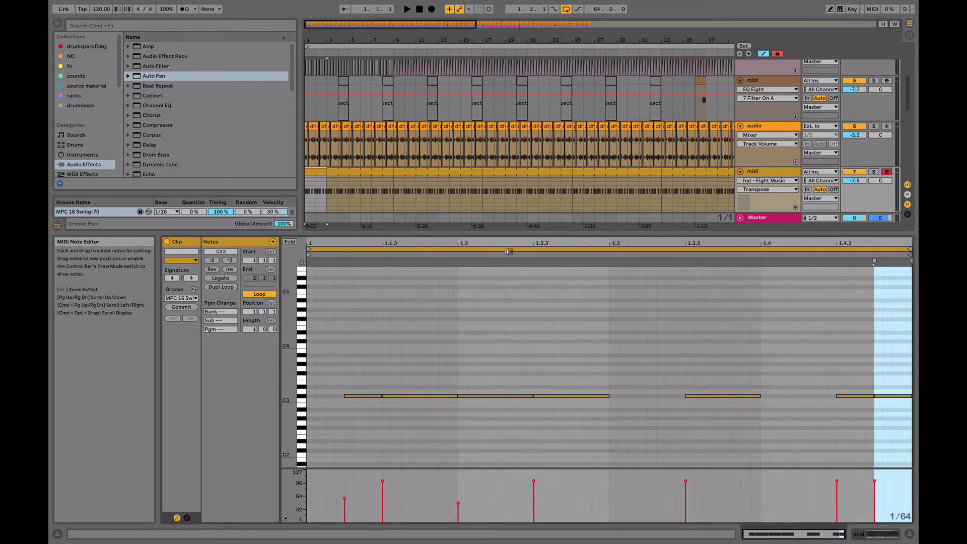
{"action": "left_click", "coordinate": [318, 171]}
{"action": "key", "text": "super+j"}
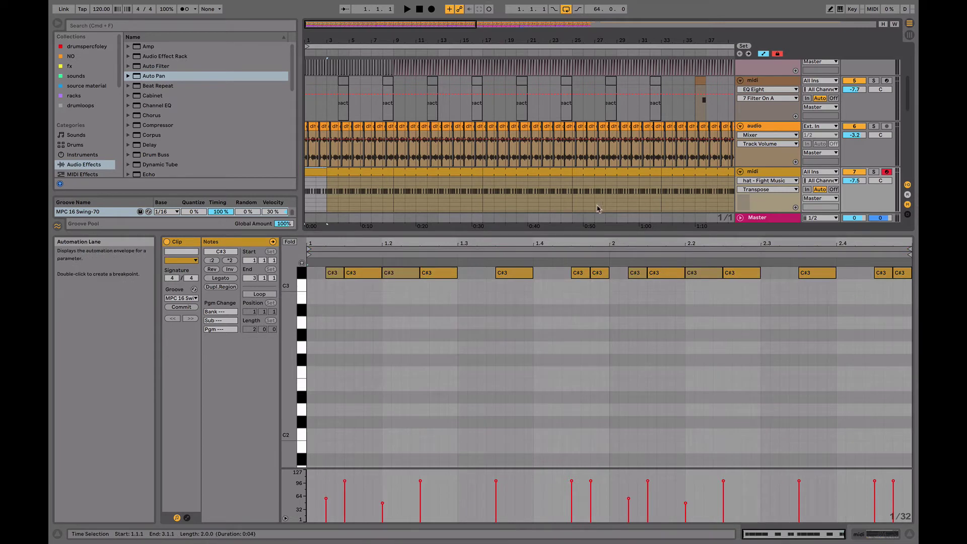
{"action": "left_click", "coordinate": [574, 291]}
{"action": "left_click", "coordinate": [599, 277]}
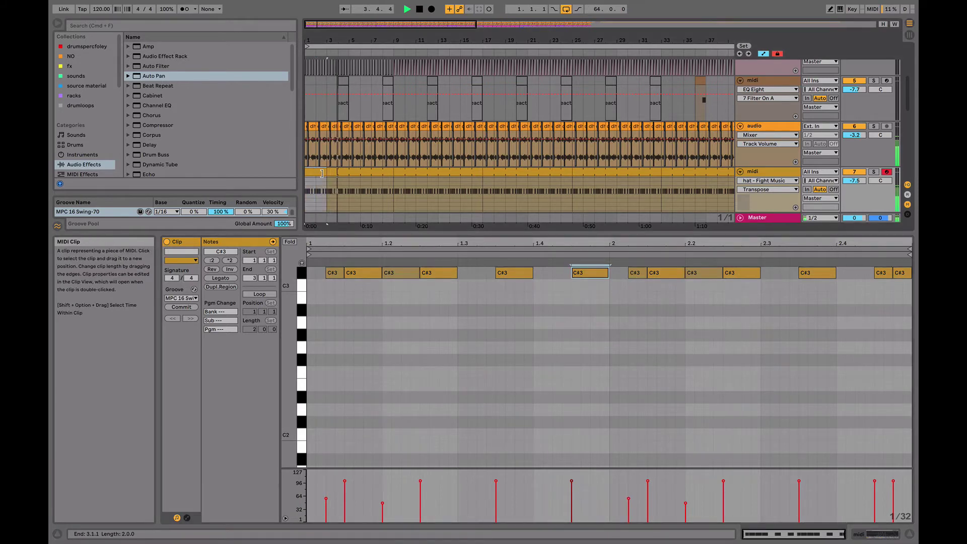
- Loop the two-bar hat clip and extend it to bar 65, covering the whole arrangement
{"action": "left_click", "coordinate": [275, 295]}
{"action": "left_click_drag", "start_coordinate": [323, 173], "coordinate": [813, 183]}
{"action": "scroll", "coordinate": [682, 181], "scroll_direction": "right", "scroll_amount": 8}
{"action": "left_click", "coordinate": [550, 183]}
{"action": "left_click_drag", "start_coordinate": [546, 182], "coordinate": [582, 184]}
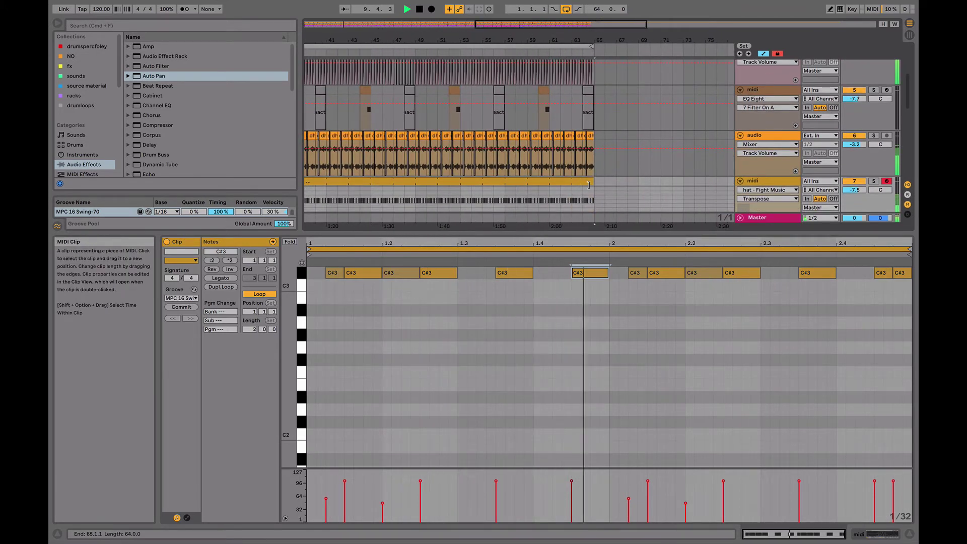
- Listen to the first 16 bars while examining the sample, kick and bass tracks leading up to the drop at bar 17
{"action": "scroll", "coordinate": [592, 187], "scroll_direction": "left", "scroll_amount": 8}
{"action": "scroll", "coordinate": [477, 173], "scroll_direction": "up", "scroll_amount": 3}
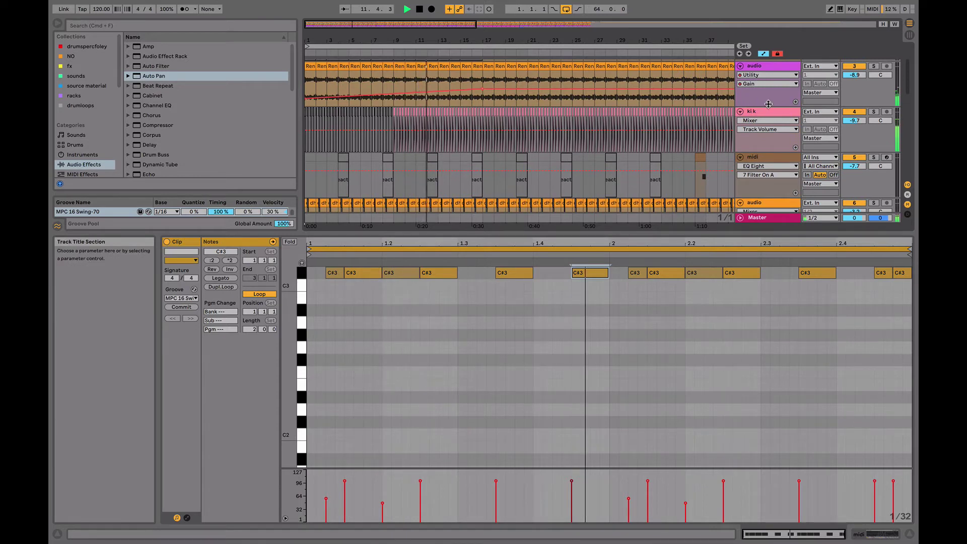
{"action": "scroll", "coordinate": [506, 110], "scroll_direction": "up", "scroll_amount": 2}
{"action": "scroll", "coordinate": [506, 110], "scroll_direction": "right", "scroll_amount": 3}
{"action": "scroll", "coordinate": [506, 110], "scroll_direction": "left", "scroll_amount": 3}
{"action": "scroll", "coordinate": [506, 109], "scroll_direction": "down", "scroll_amount": 2}
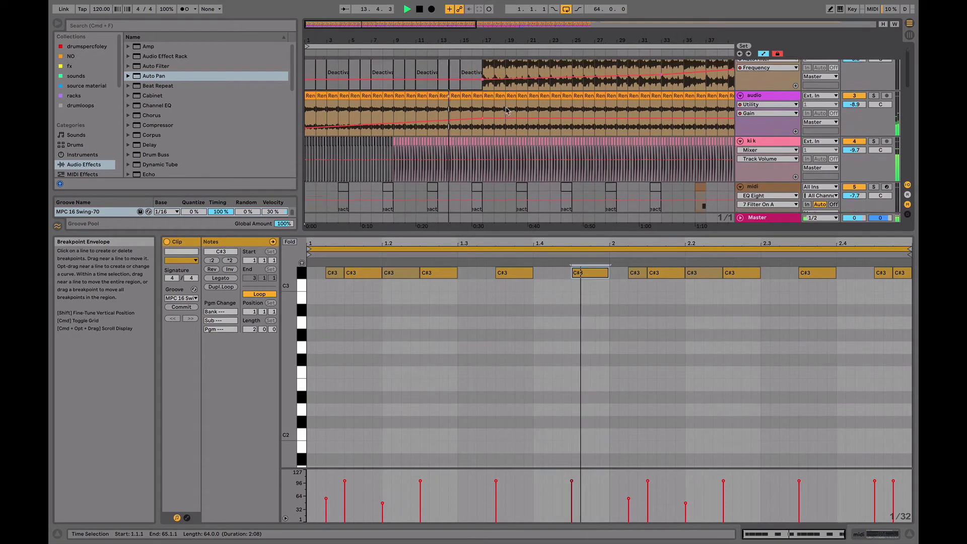
{"action": "scroll", "coordinate": [506, 109], "scroll_direction": "down", "scroll_amount": 2}
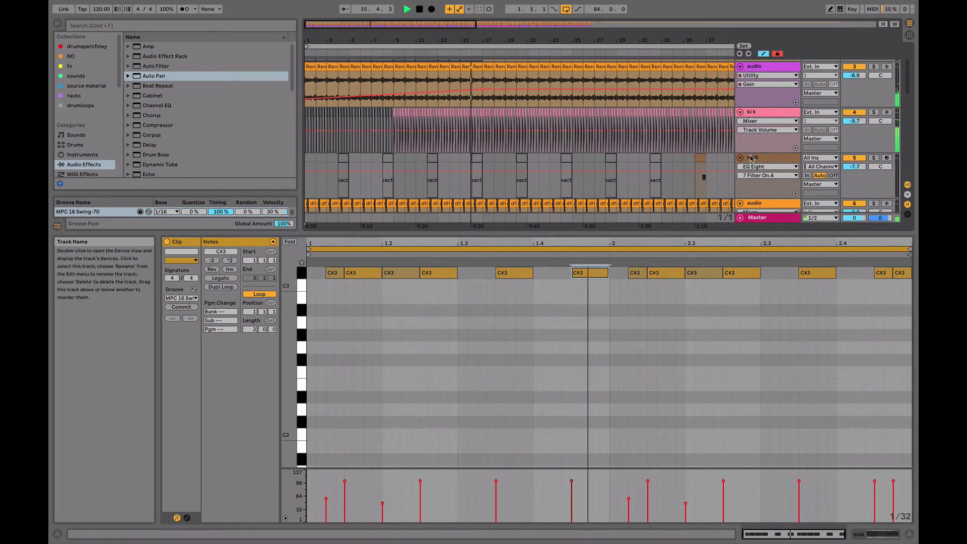
{"action": "scroll", "coordinate": [541, 182], "scroll_direction": "up", "scroll_amount": 2}
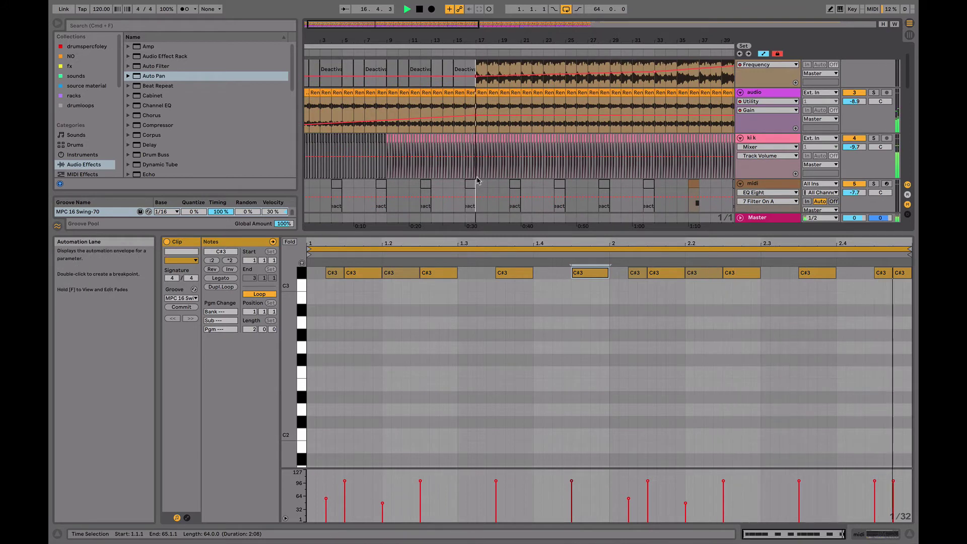
- Deactivate the kick clips in bars 15 and 16, just before the main sample enters
{"action": "left_click", "coordinate": [470, 174]}
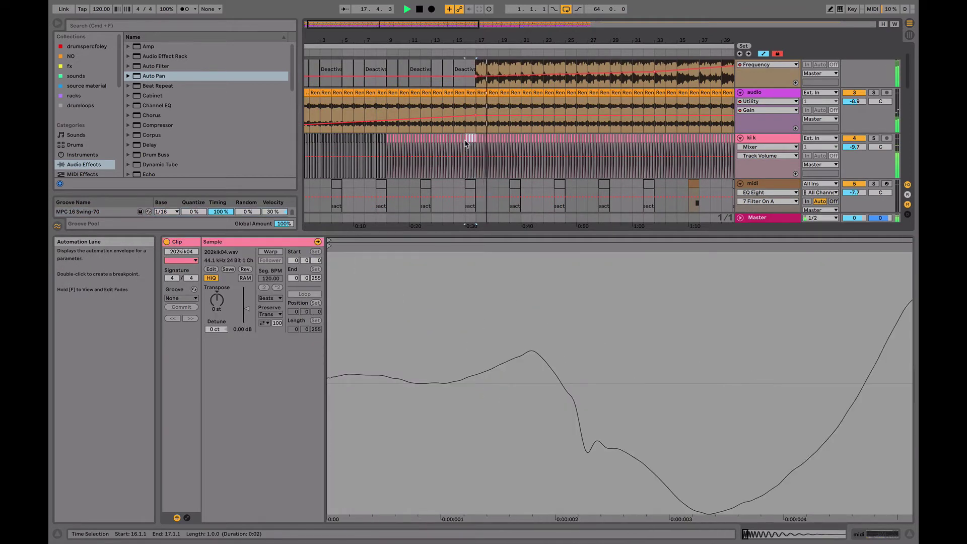
{"action": "left_click", "coordinate": [469, 137]}
{"action": "key", "text": "space"}
{"action": "scroll", "coordinate": [482, 109], "scroll_direction": "up", "scroll_amount": 1}
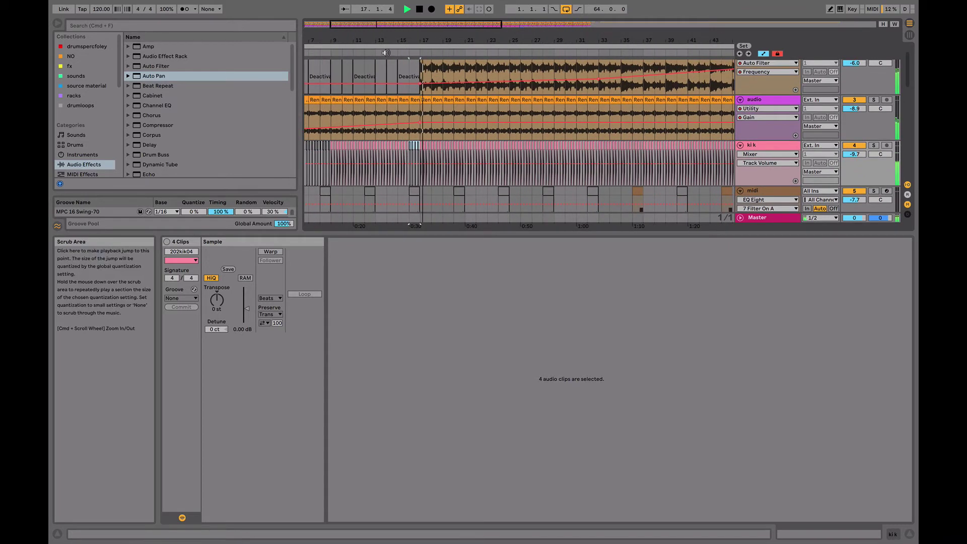
{"action": "left_click_drag", "start_coordinate": [387, 40], "coordinate": [387, 65]}
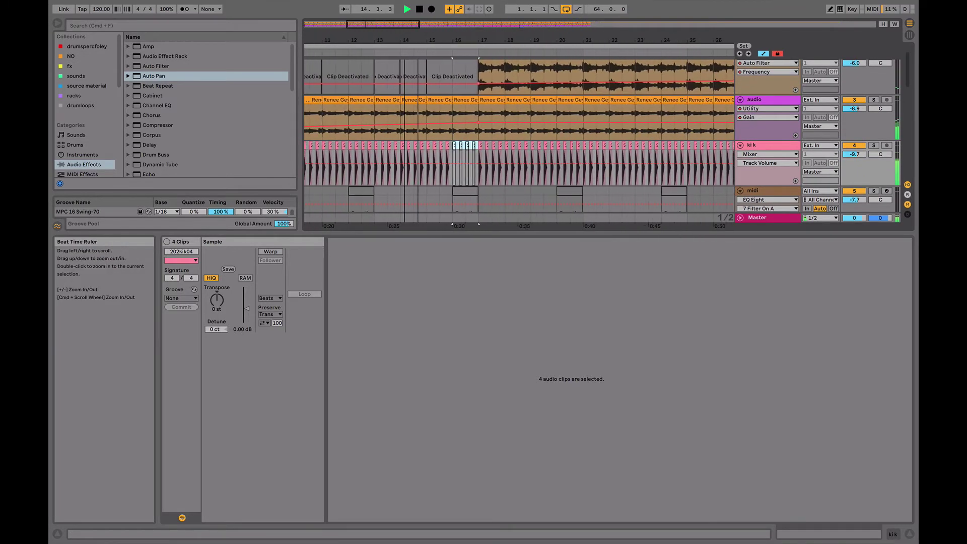
{"action": "left_click_drag", "start_coordinate": [452, 150], "coordinate": [425, 149]}
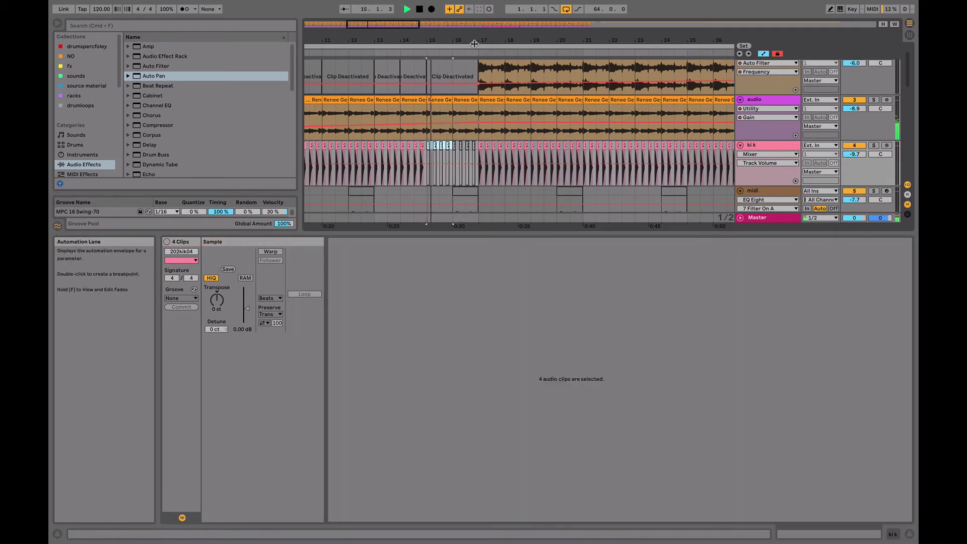
{"action": "left_click_drag", "start_coordinate": [484, 41], "coordinate": [484, 21]}
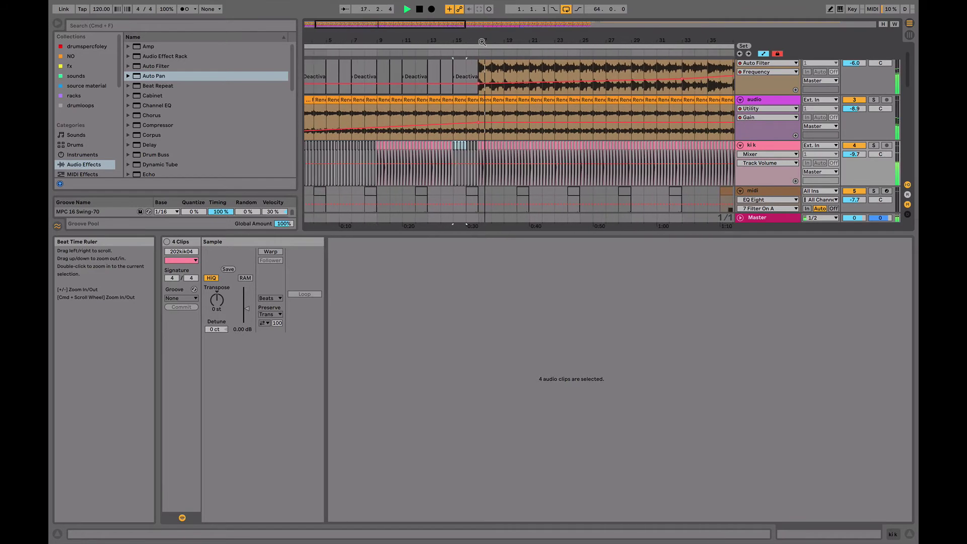
- Copy the intense sidechain compressor from audio track 3 to the scape soft string track
{"action": "scroll", "coordinate": [620, 115], "scroll_direction": "up", "scroll_amount": 1}
{"action": "scroll", "coordinate": [619, 115], "scroll_direction": "right", "scroll_amount": 4}
{"action": "scroll", "coordinate": [619, 116], "scroll_direction": "down", "scroll_amount": 5}
{"action": "scroll", "coordinate": [620, 115], "scroll_direction": "up", "scroll_amount": 5}
{"action": "scroll", "coordinate": [620, 115], "scroll_direction": "right", "scroll_amount": 5}
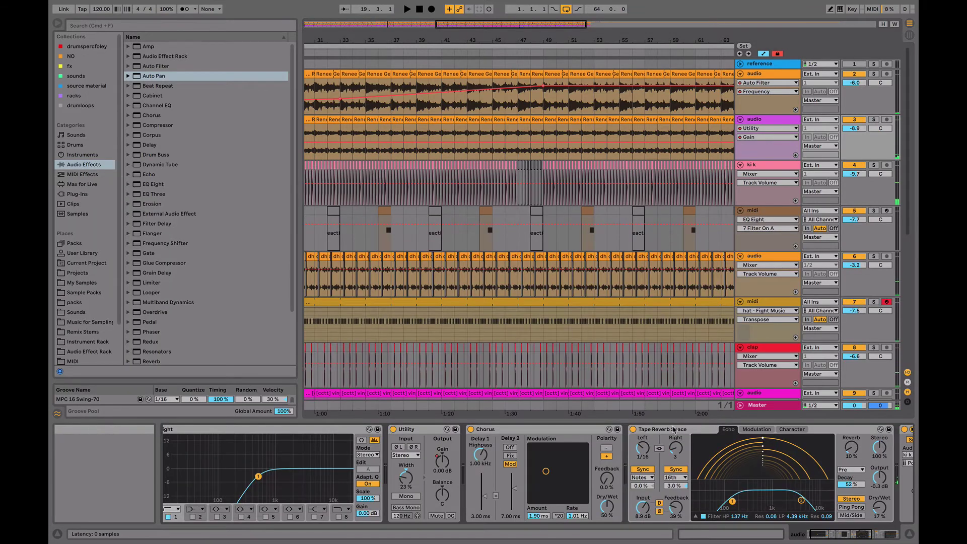
{"action": "scroll", "coordinate": [674, 429], "scroll_direction": "right", "scroll_amount": 5}
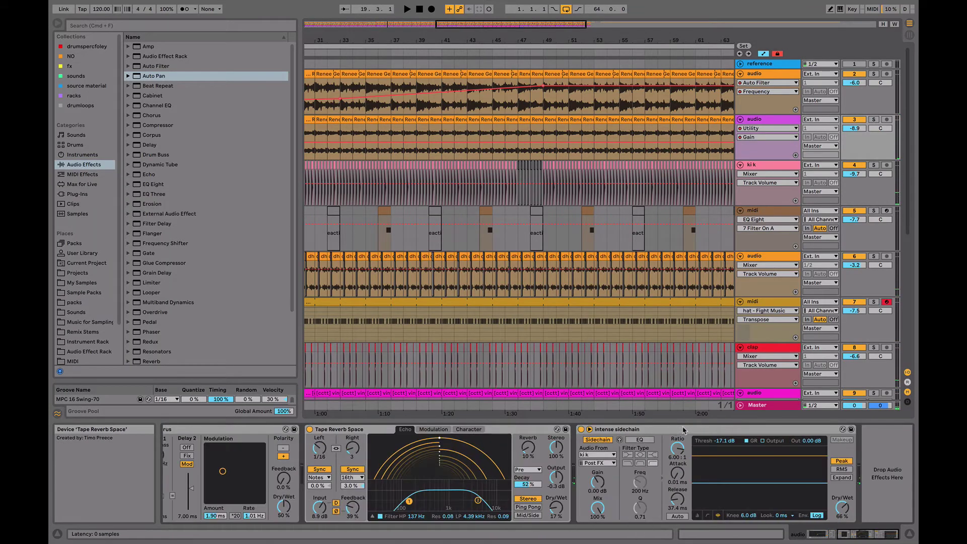
{"action": "left_click", "coordinate": [721, 429]}
{"action": "scroll", "coordinate": [749, 351], "scroll_direction": "down", "scroll_amount": 5}
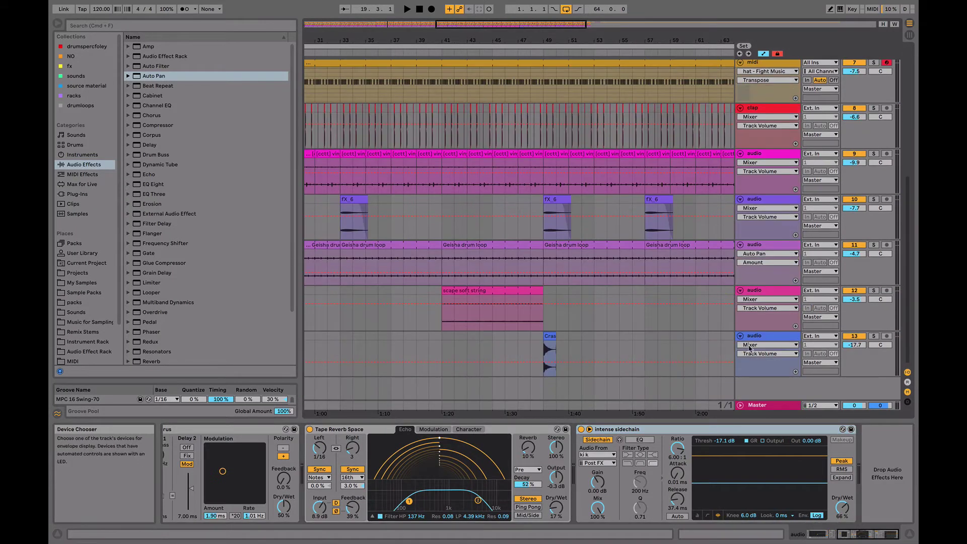
{"action": "left_click", "coordinate": [764, 290]}
{"action": "left_click", "coordinate": [588, 494]}
{"action": "key", "text": "super+v"}
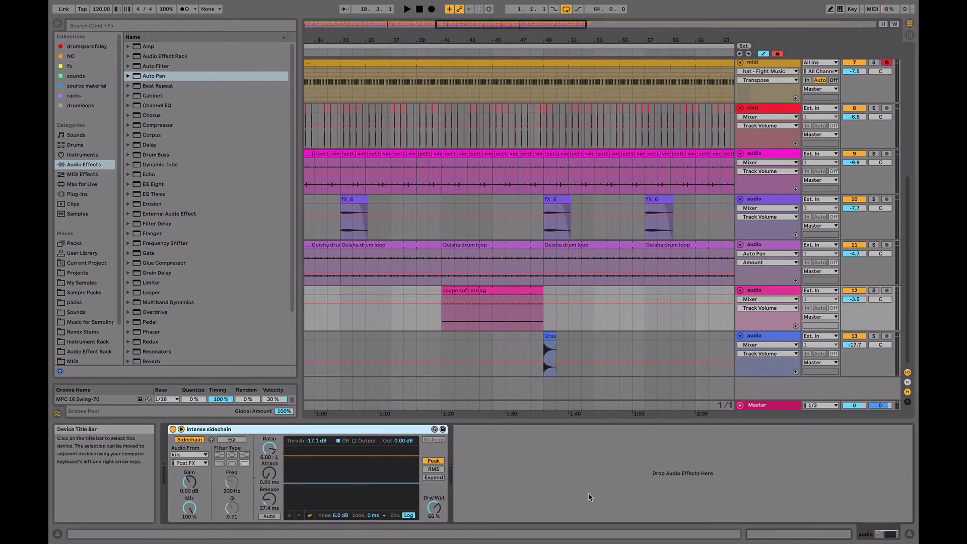
- Add an EQ Eight before the string track's sidechain compressor with a band 1 low cut at 212 Hz, checking it during playback
{"action": "left_click", "coordinate": [460, 291]}
{"action": "key", "text": "space"}
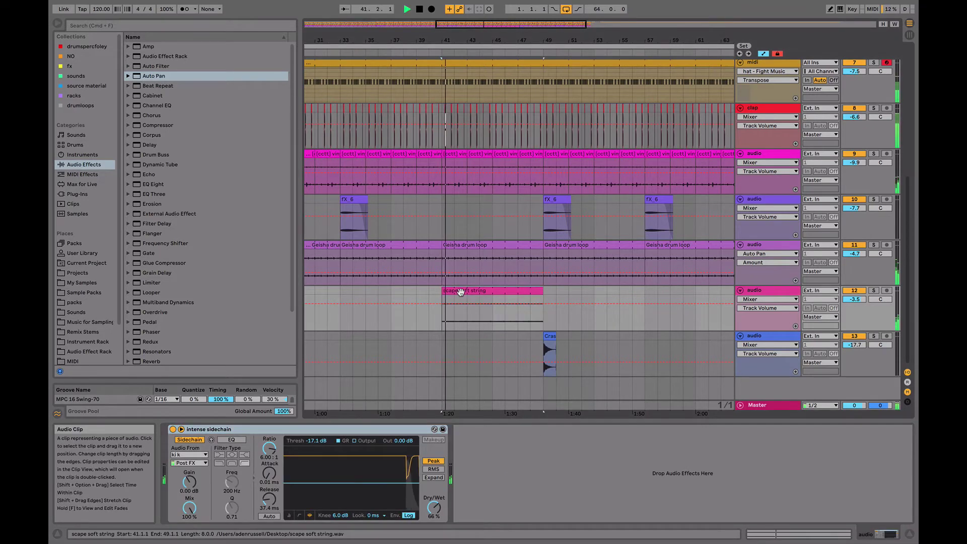
{"action": "left_click", "coordinate": [160, 185]}
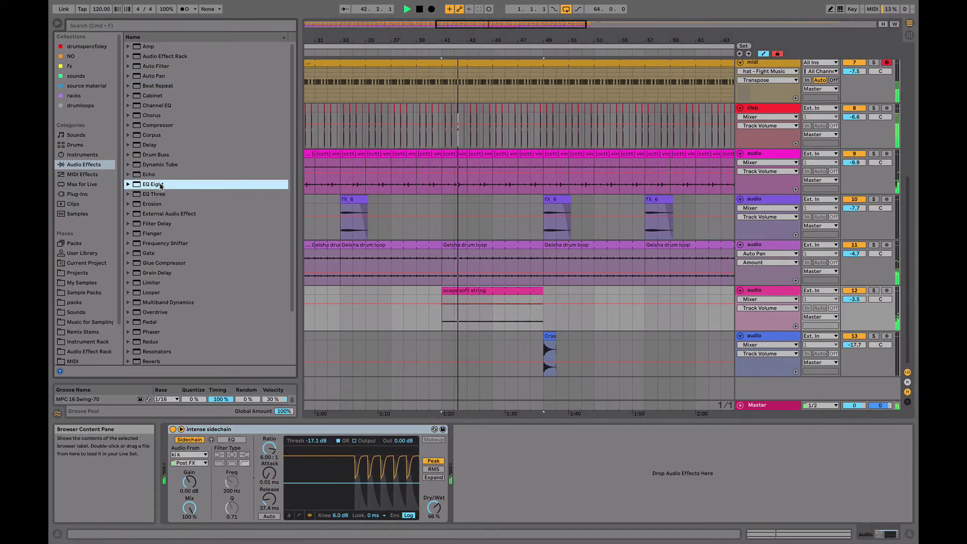
{"action": "left_click_drag", "start_coordinate": [153, 186], "coordinate": [182, 434]}
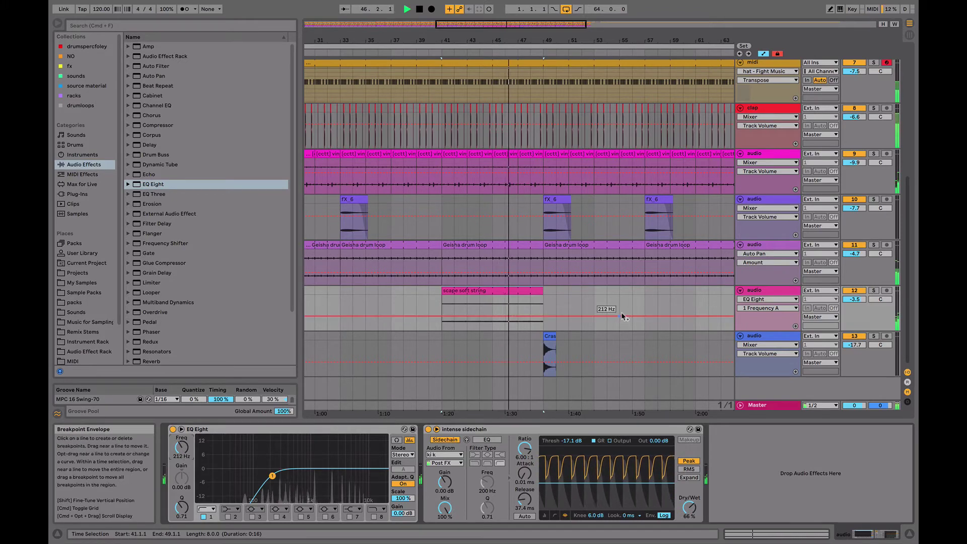
- Deactivate the kick clips in bars 31 and 32
{"action": "scroll", "coordinate": [617, 312], "scroll_direction": "right", "scroll_amount": 5}
{"action": "scroll", "coordinate": [492, 300], "scroll_direction": "up", "scroll_amount": 10}
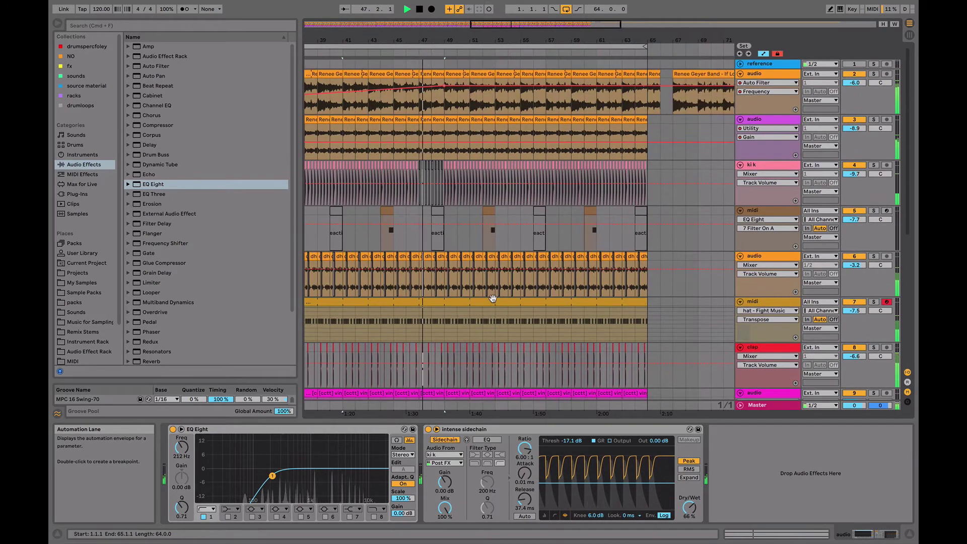
{"action": "scroll", "coordinate": [493, 299], "scroll_direction": "left", "scroll_amount": 6}
{"action": "left_click_drag", "start_coordinate": [513, 39], "coordinate": [514, 25]}
{"action": "left_click_drag", "start_coordinate": [444, 38], "coordinate": [442, 66]}
{"action": "left_click", "coordinate": [492, 167]}
{"action": "left_click_drag", "start_coordinate": [492, 171], "coordinate": [424, 172]}
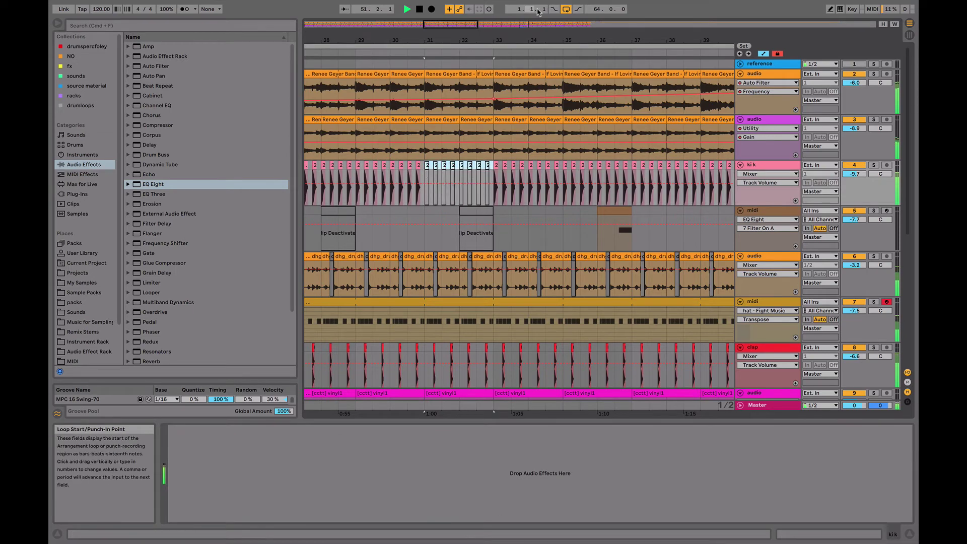
- Review the arrangement up to the end of bar 64 during playback
{"action": "left_click_drag", "start_coordinate": [521, 37], "coordinate": [521, 13]}
{"action": "left_click_drag", "start_coordinate": [440, 40], "coordinate": [441, 38]}
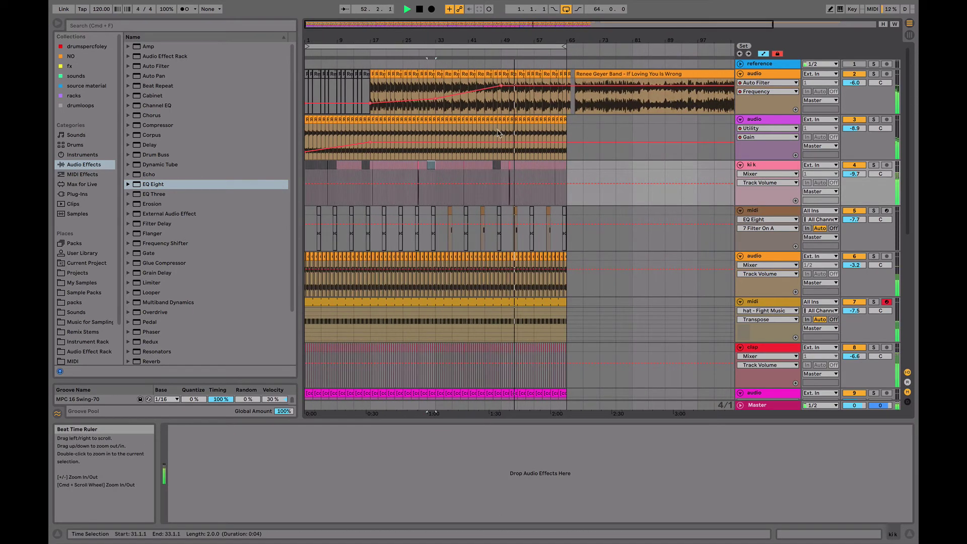
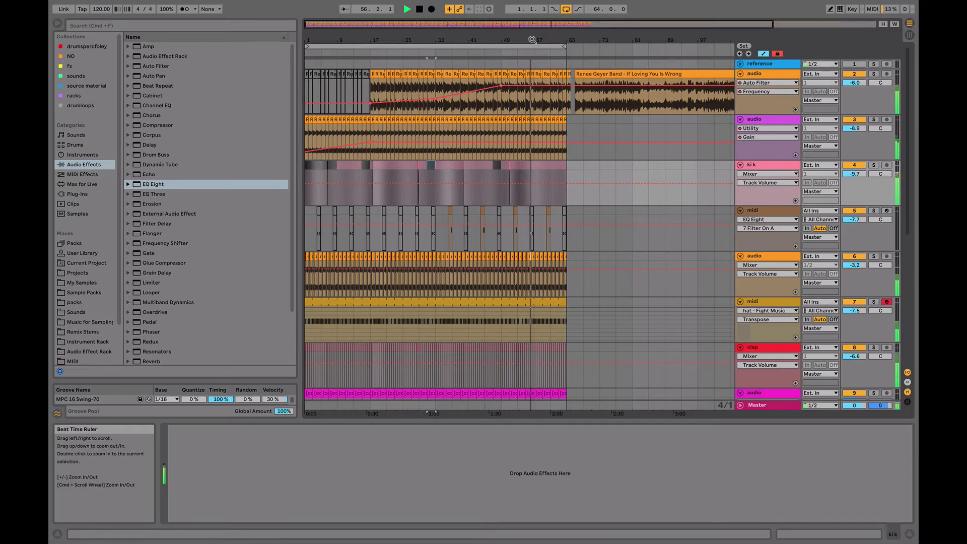
{"action": "left_click_drag", "start_coordinate": [532, 40], "coordinate": [532, 71]}
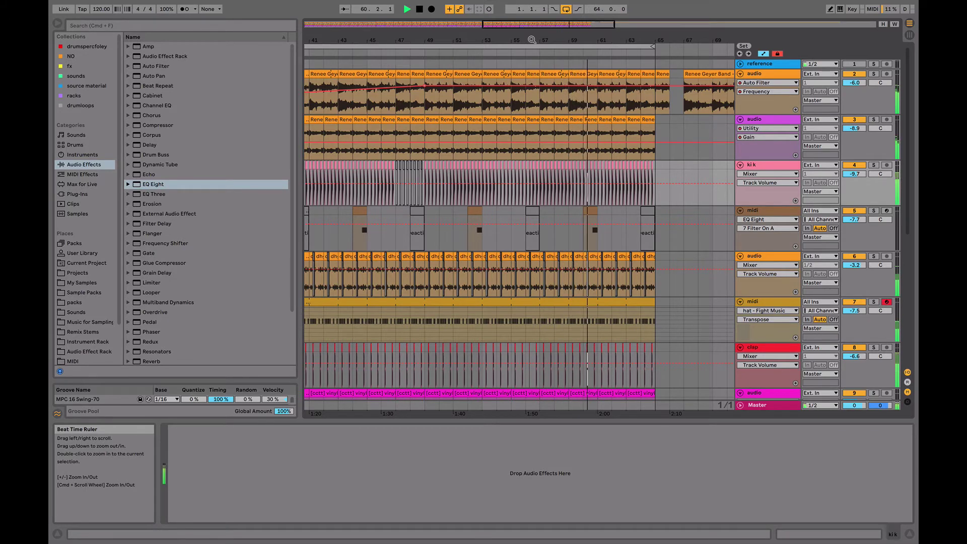
{"action": "left_click_drag", "start_coordinate": [532, 40], "coordinate": [532, 26]}
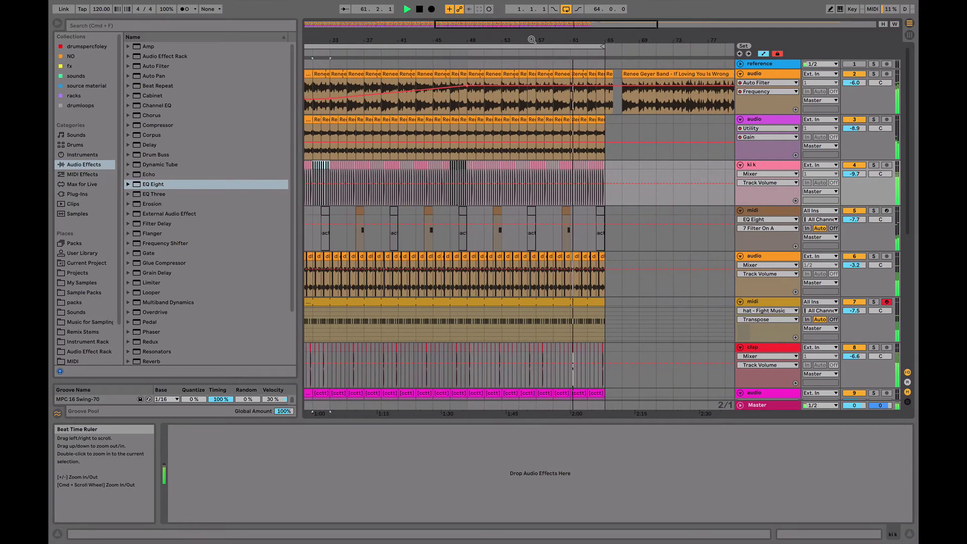
{"action": "scroll", "coordinate": [535, 266], "scroll_direction": "down", "scroll_amount": 5}
{"action": "scroll", "coordinate": [535, 266], "scroll_direction": "up", "scroll_amount": 5}
{"action": "scroll", "coordinate": [535, 265], "scroll_direction": "left", "scroll_amount": 1}
{"action": "scroll", "coordinate": [535, 265], "scroll_direction": "left", "scroll_amount": 1}
{"action": "left_click_drag", "start_coordinate": [594, 36], "coordinate": [594, 33]}
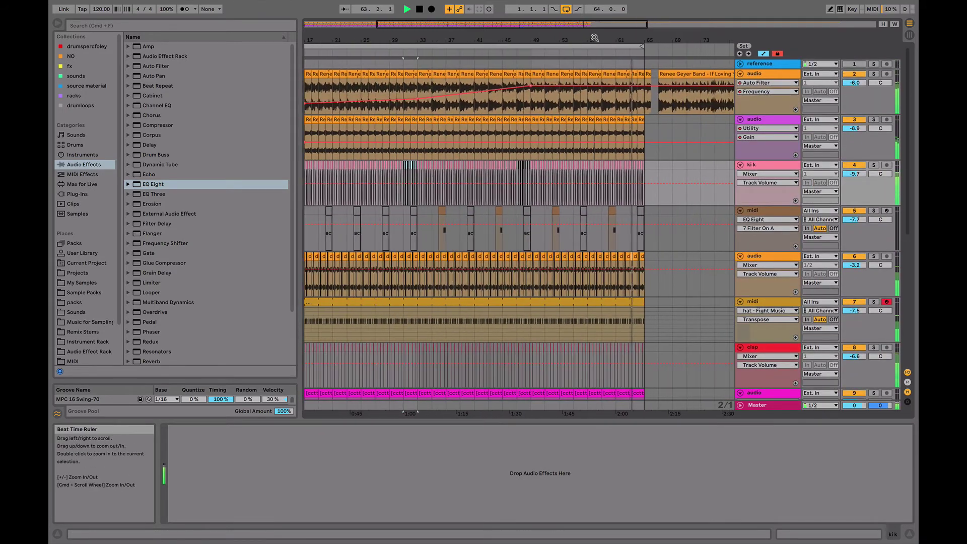
- Insert an audio track below audio track 3 and preview samples from the sounds collection, up to Boom-Bap SFX 20.wav
{"action": "left_click", "coordinate": [755, 120]}
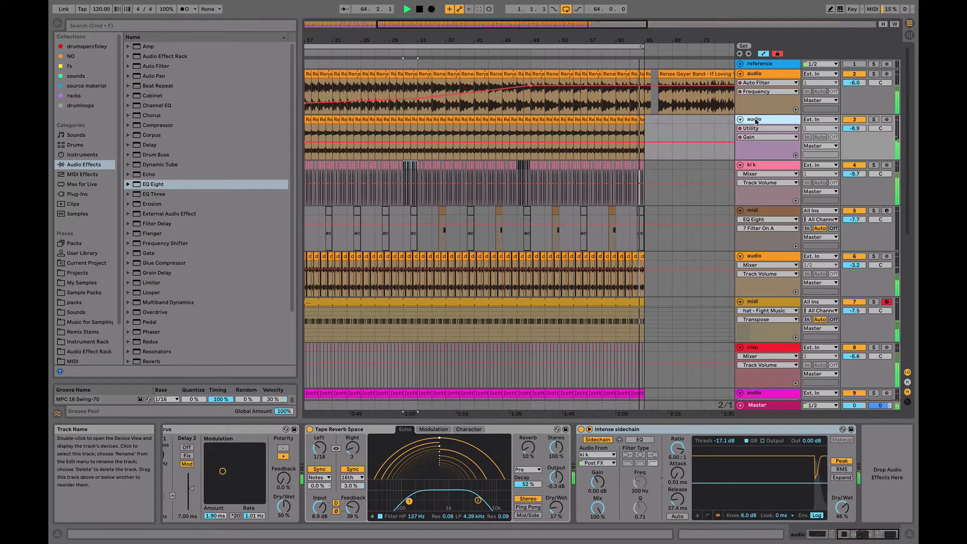
{"action": "key", "text": "super+t"}
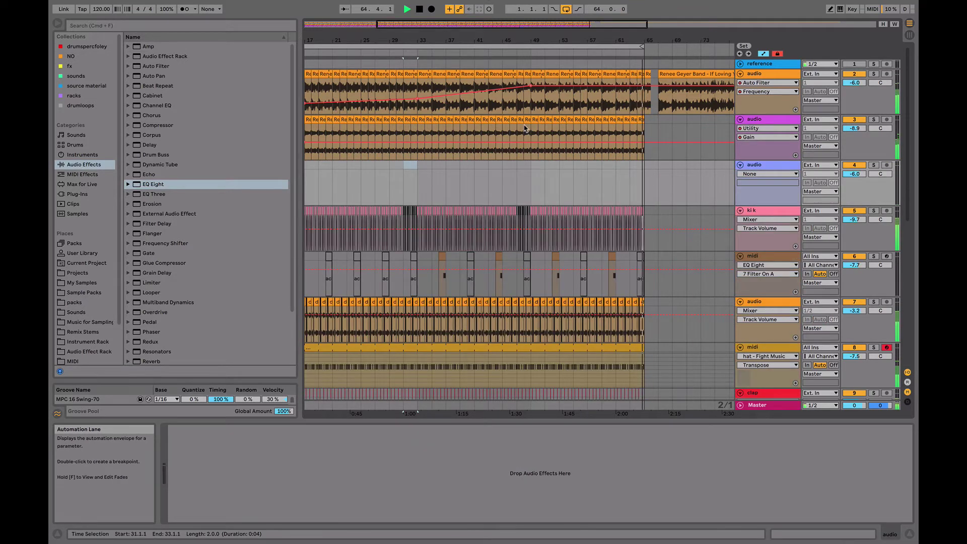
{"action": "left_click", "coordinate": [91, 76]}
{"action": "left_click", "coordinate": [198, 167]}
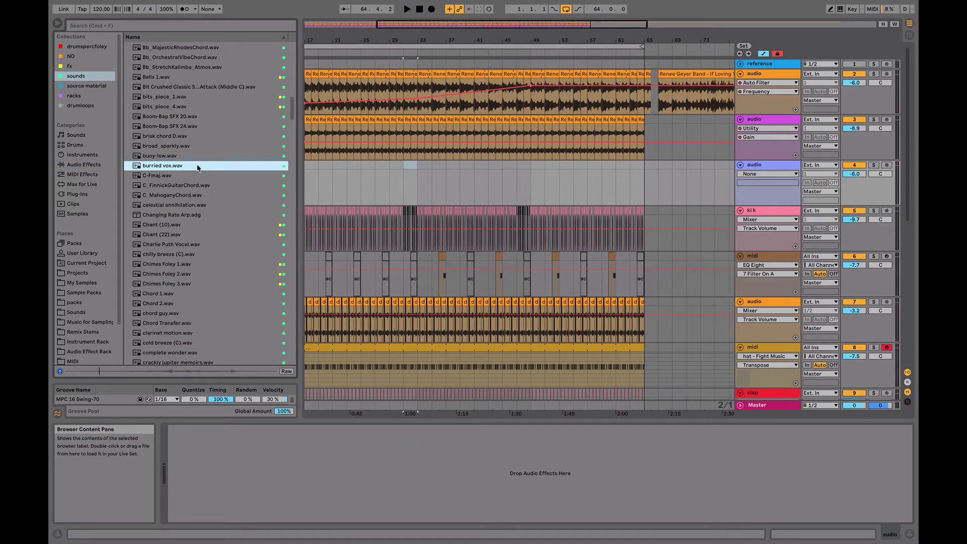
{"action": "key", "text": "Up"}
{"action": "key", "text": "Up"}
{"action": "key", "text": "Up"}
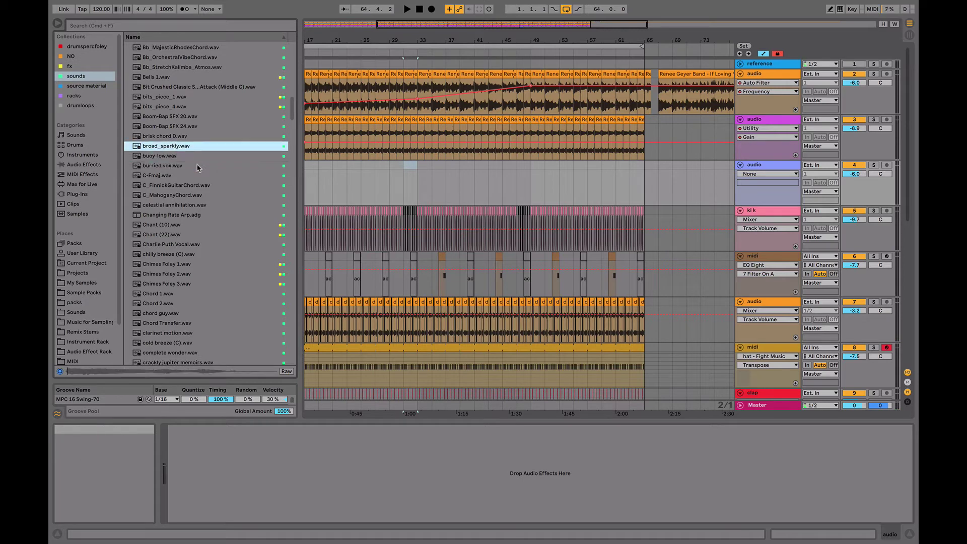
{"action": "key", "text": "Up"}
{"action": "key", "text": "Up"}
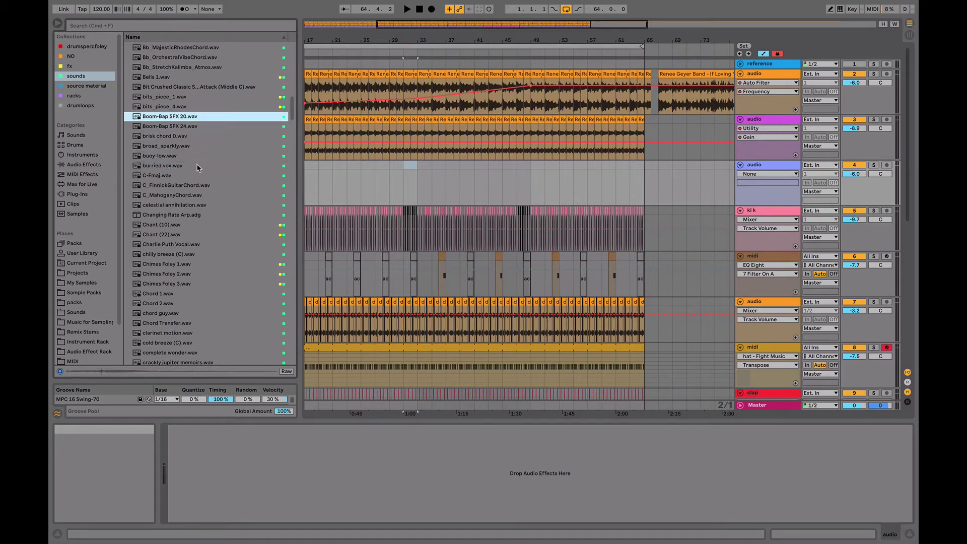
- Place Boom-Bap SFX 20.wav on the new audio track at 53.3.1
{"action": "left_click_drag", "start_coordinate": [428, 40], "coordinate": [343, 68]}
{"action": "left_click", "coordinate": [517, 174]}
{"action": "key", "text": "space"}
{"action": "left_click_drag", "start_coordinate": [568, 36], "coordinate": [525, 76]}
{"action": "left_click_drag", "start_coordinate": [262, 116], "coordinate": [530, 177]}
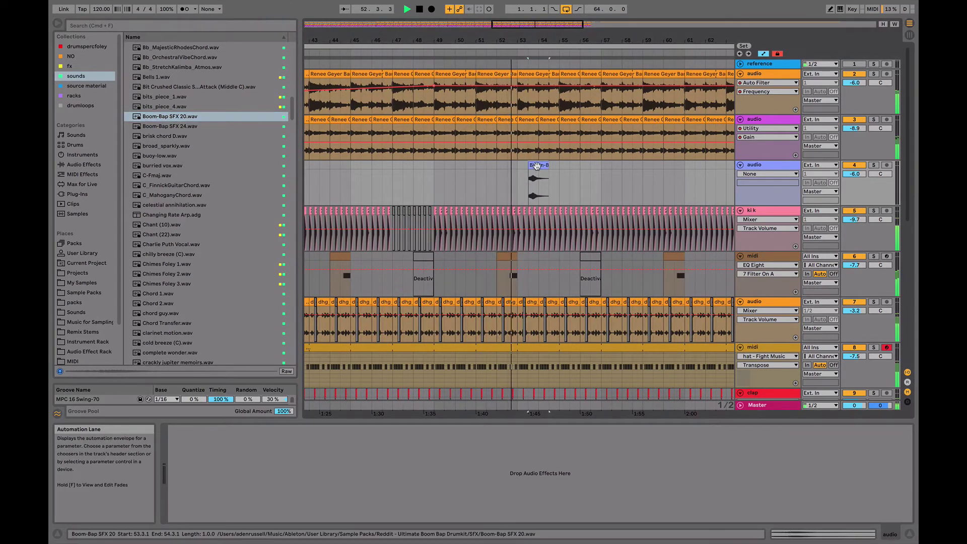
- Transpose the Boom-Bap SFX clip up 4 semitones and automate its track panning from about 28L to 30R across the clip
{"action": "left_click", "coordinate": [537, 164]}
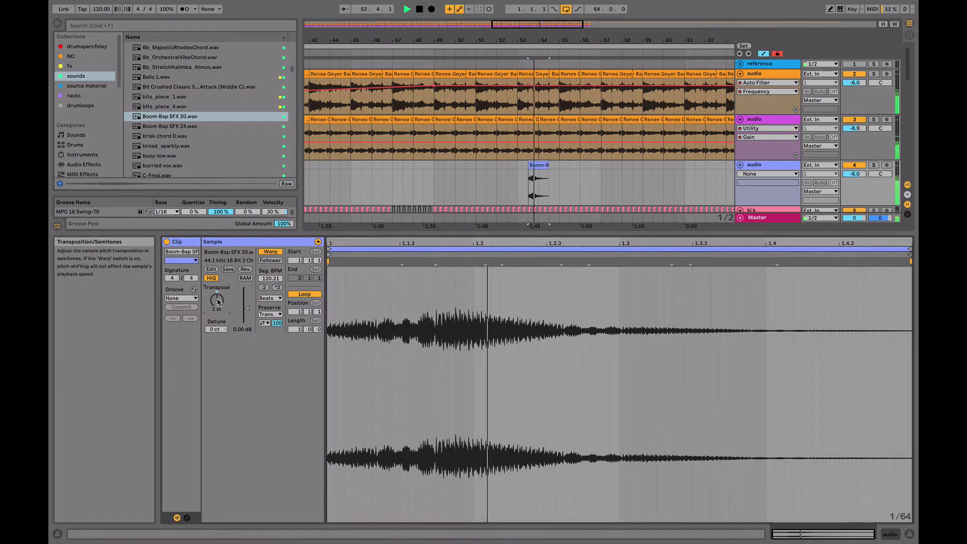
{"action": "key", "text": "space"}
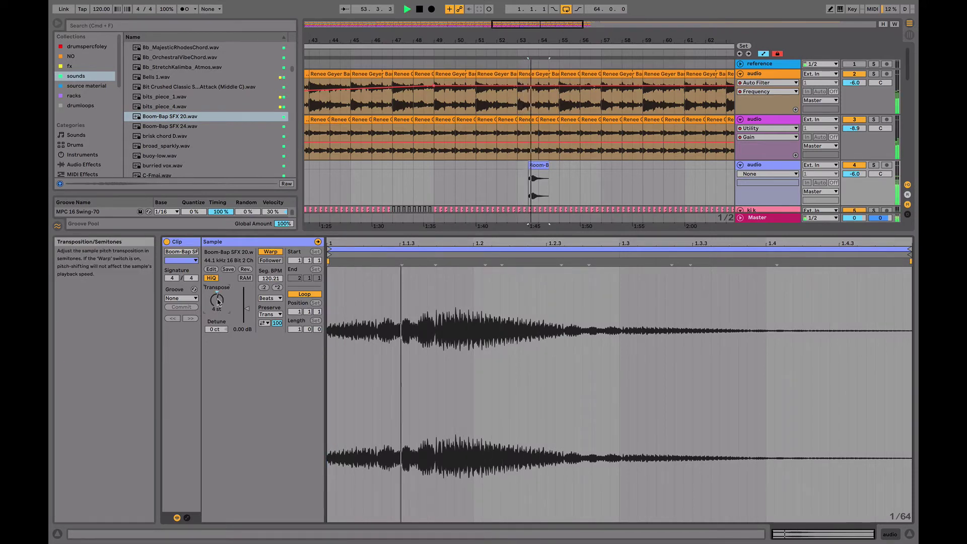
{"action": "left_click", "coordinate": [517, 168]}
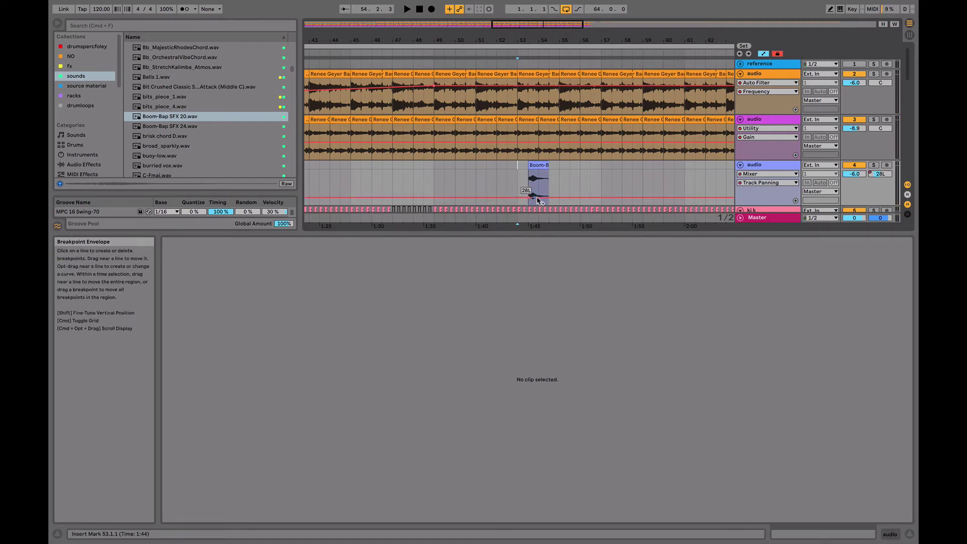
{"action": "left_click_drag", "start_coordinate": [546, 196], "coordinate": [547, 180]}
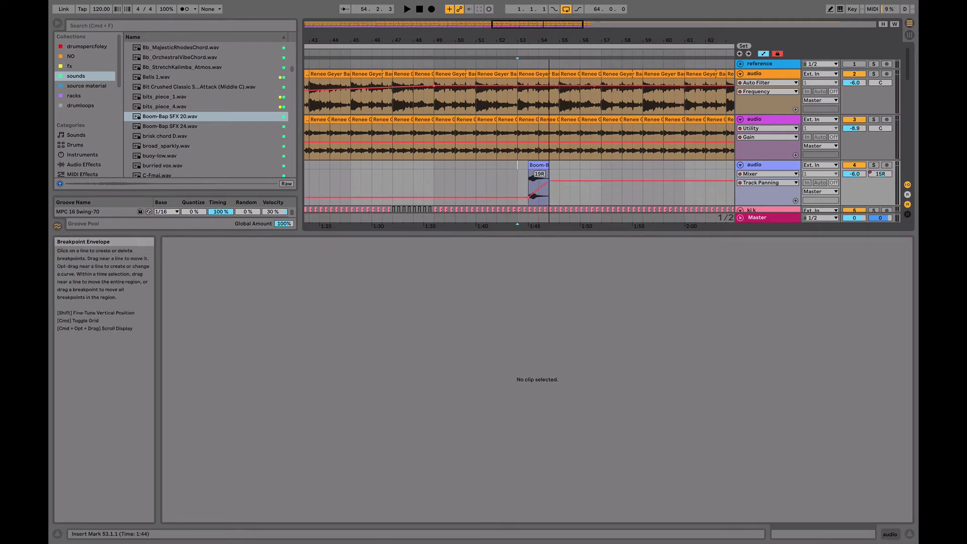
- Set the SFX clip's warp mode to Complex, try higher transpositions, return it to 4 st and play it in context
{"action": "left_click", "coordinate": [538, 164]}
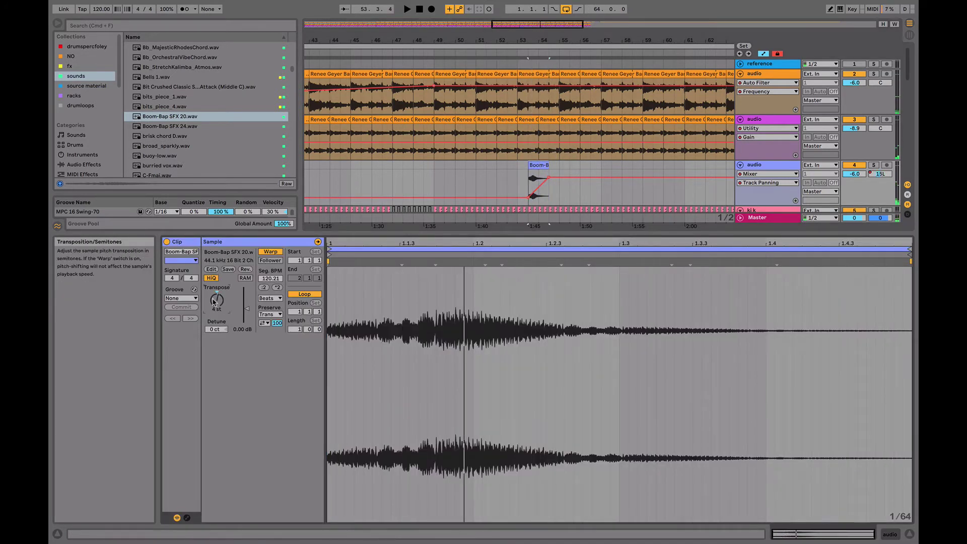
{"action": "left_click_drag", "start_coordinate": [213, 302], "coordinate": [213, 298]}
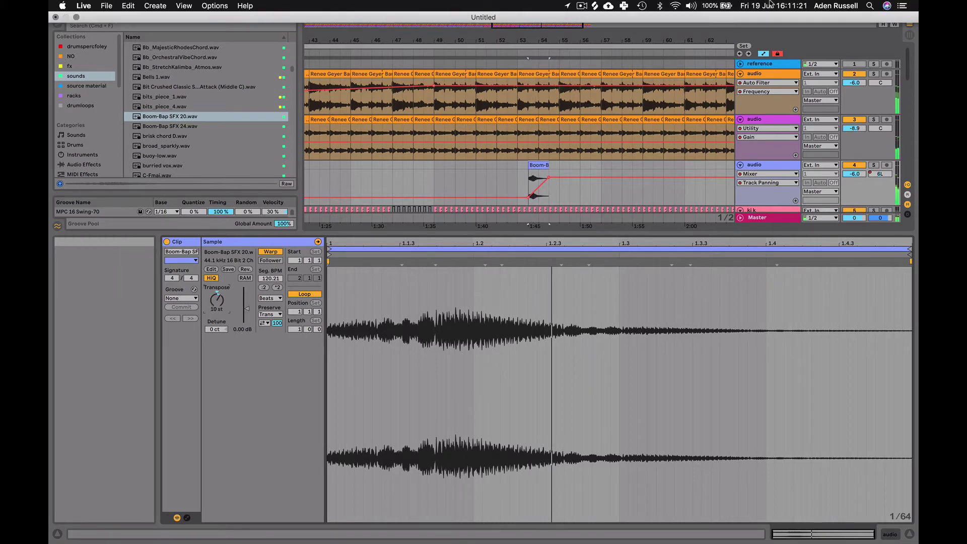
{"action": "type", "text": "4. 0. 0"}
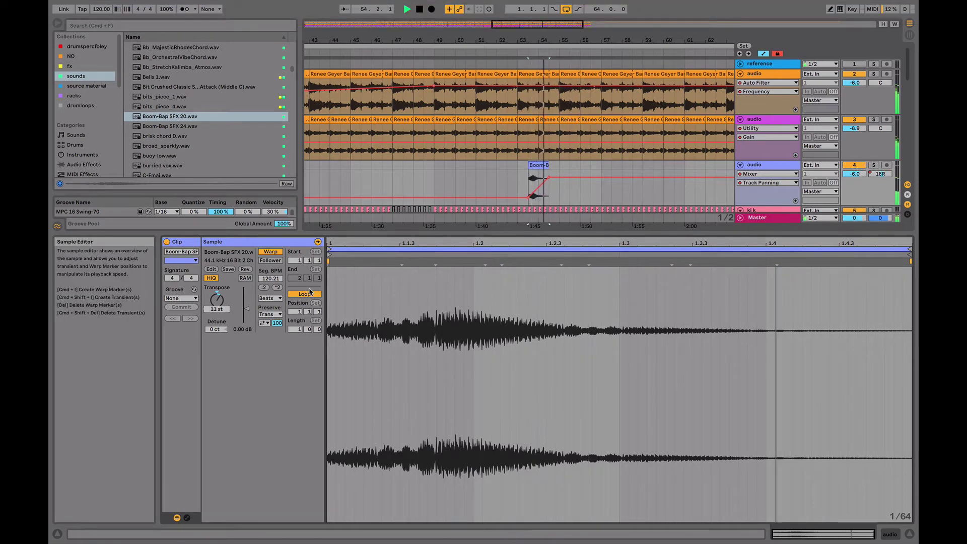
{"action": "left_click", "coordinate": [277, 298]}
{"action": "left_click", "coordinate": [272, 340]}
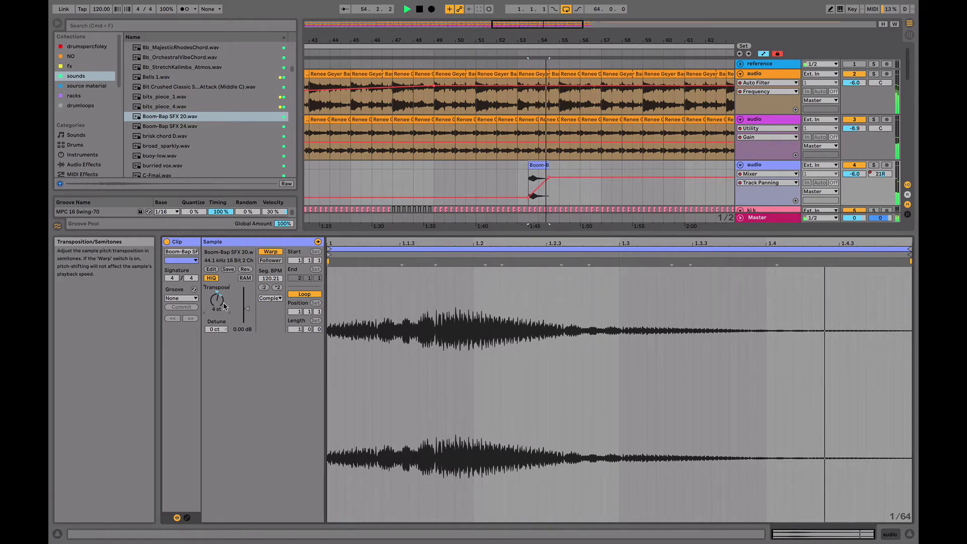
{"action": "left_click", "coordinate": [522, 174]}
{"action": "key", "text": "space"}
{"action": "key", "text": "space"}
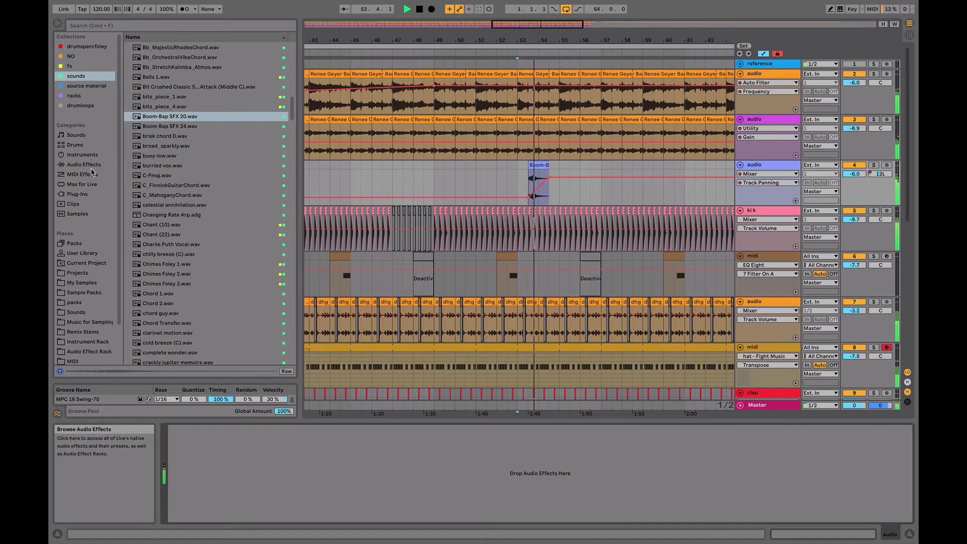
- Lower the SFX track to -10.8 dB and add an EQ Eight with a band 1 low cut at 271 Hz
{"action": "left_click", "coordinate": [86, 164]}
{"action": "double_click", "coordinate": [147, 184]}
{"action": "left_click_drag", "start_coordinate": [855, 174], "coordinate": [854, 184]}
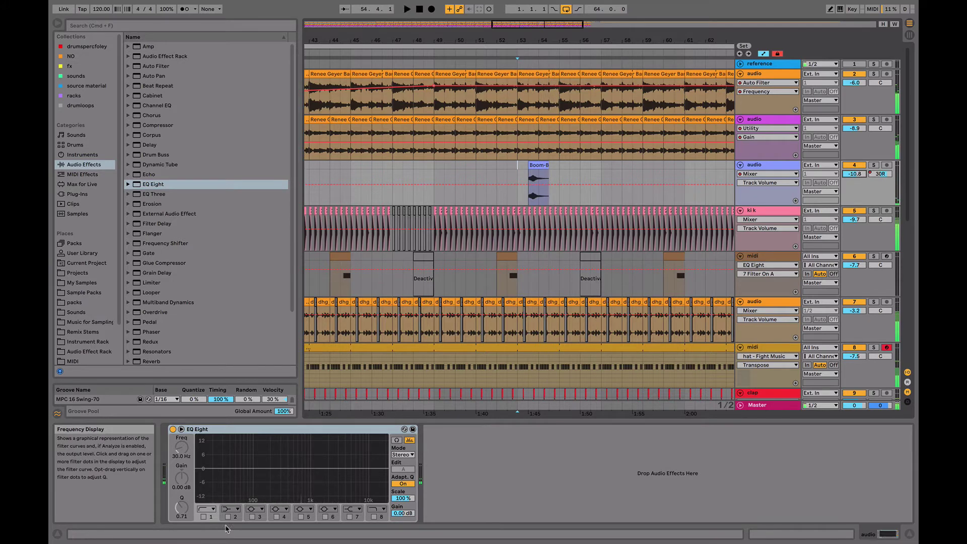
{"action": "left_click", "coordinate": [203, 517]}
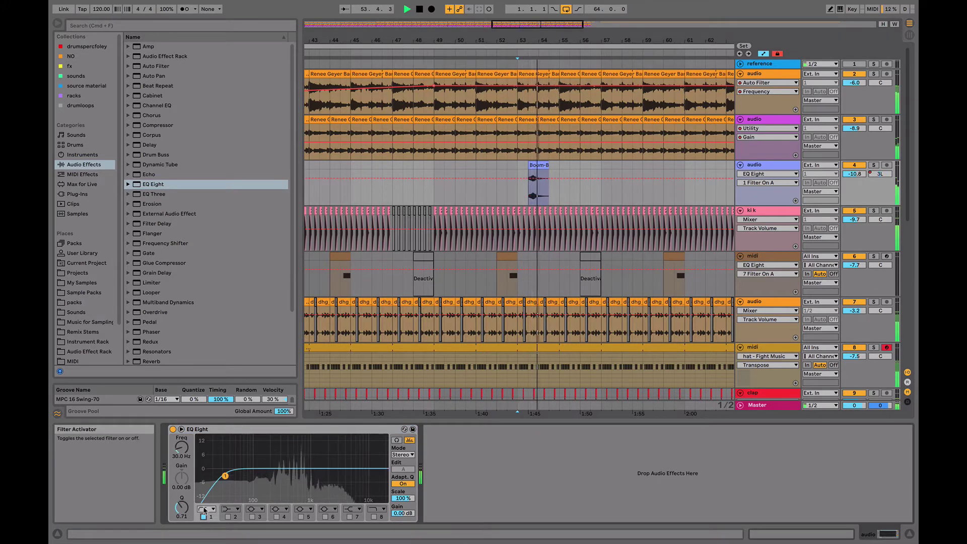
{"action": "left_click_drag", "start_coordinate": [181, 447], "coordinate": [181, 426]}
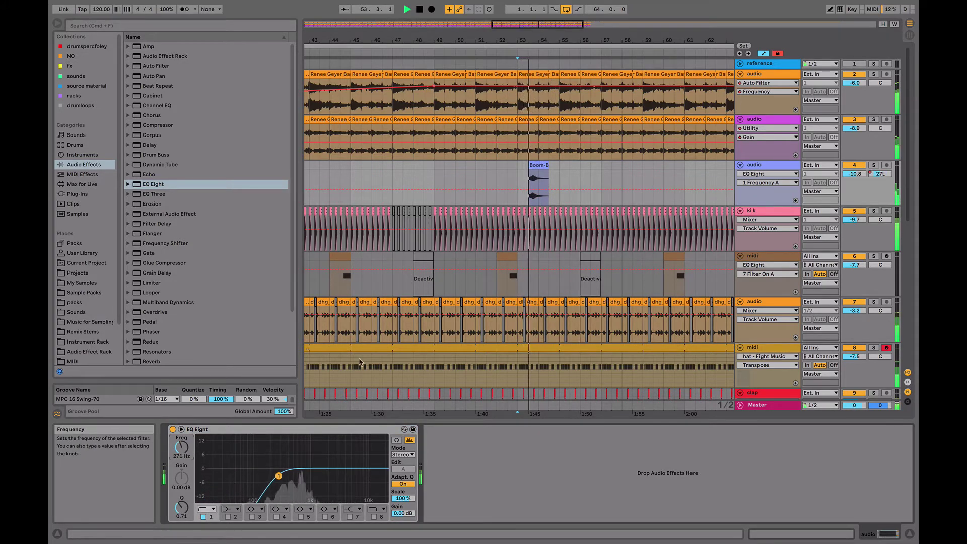
- Duplicate the SFX track's content from bars 49 to 56 into bars 57 to 64
{"action": "left_click_drag", "start_coordinate": [569, 40], "coordinate": [568, 26]}
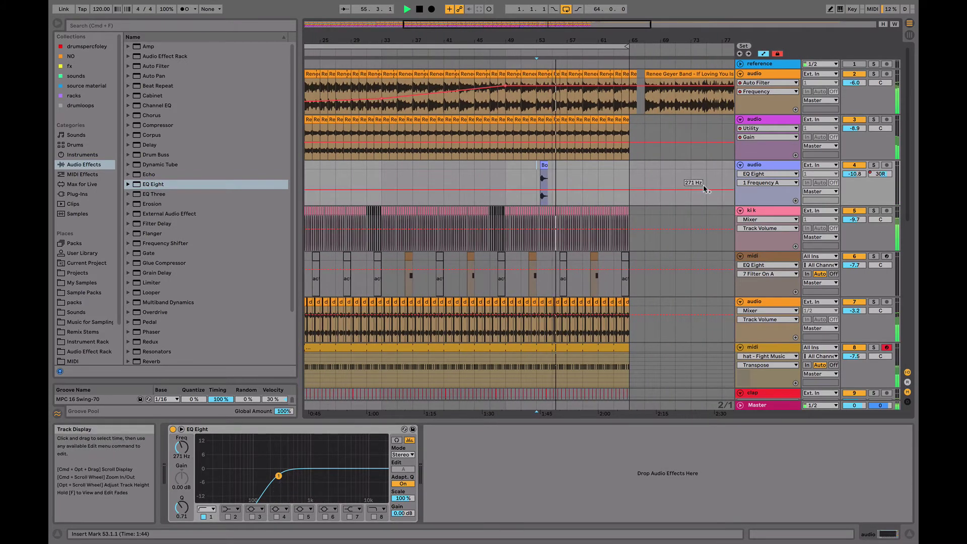
{"action": "scroll", "coordinate": [704, 187], "scroll_direction": "down", "scroll_amount": 4}
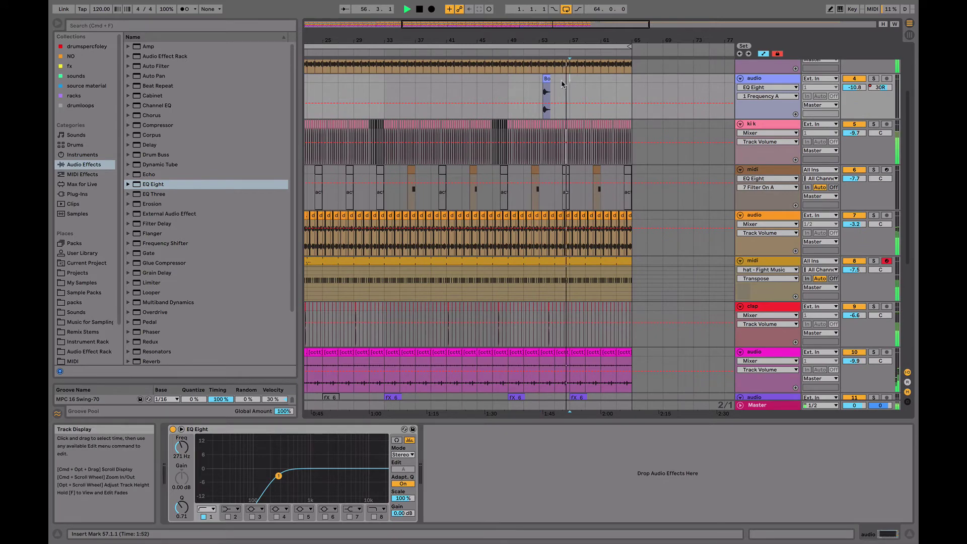
{"action": "left_click_drag", "start_coordinate": [570, 79], "coordinate": [509, 80]}
{"action": "key", "text": "super+d"}
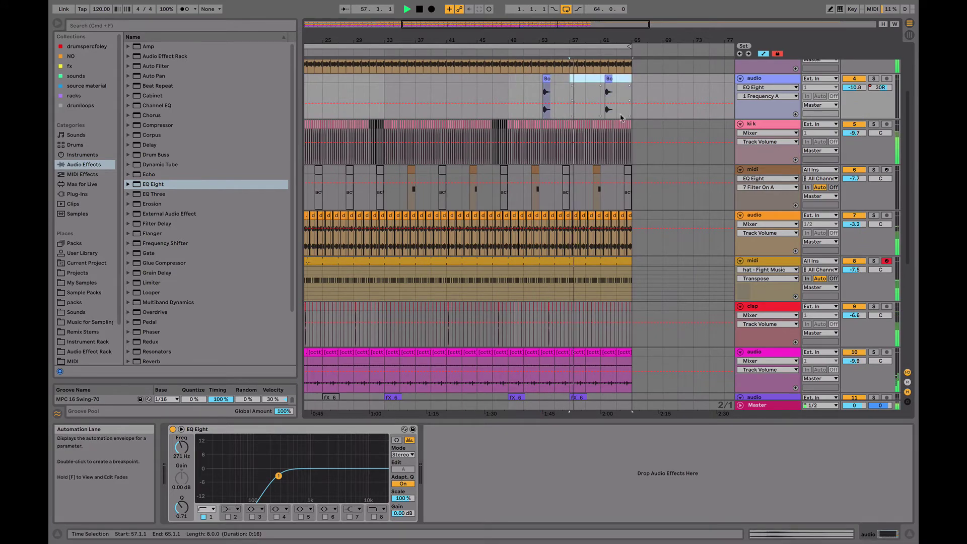
- Insert an audio track directly below the hat MIDI track
{"action": "scroll", "coordinate": [621, 117], "scroll_direction": "down", "scroll_amount": 5}
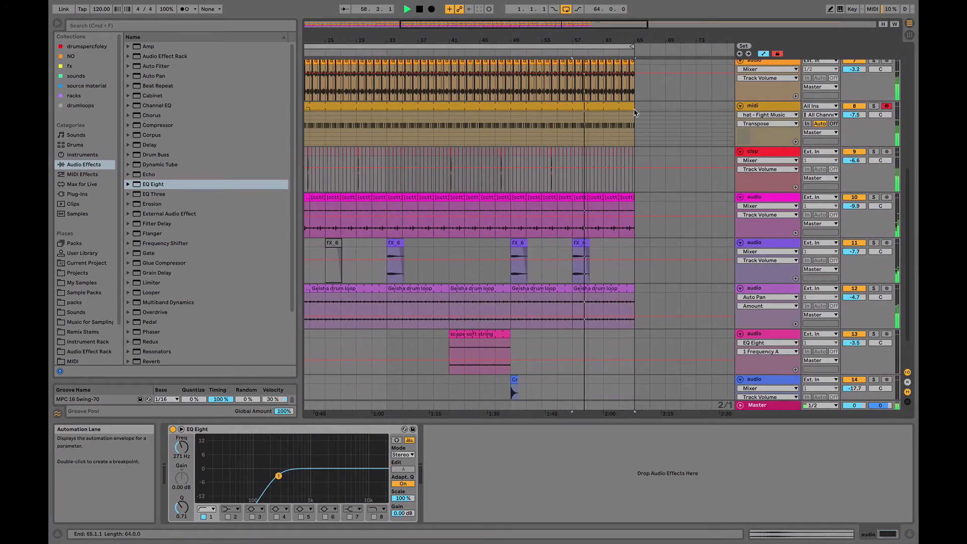
{"action": "scroll", "coordinate": [634, 109], "scroll_direction": "up", "scroll_amount": 5}
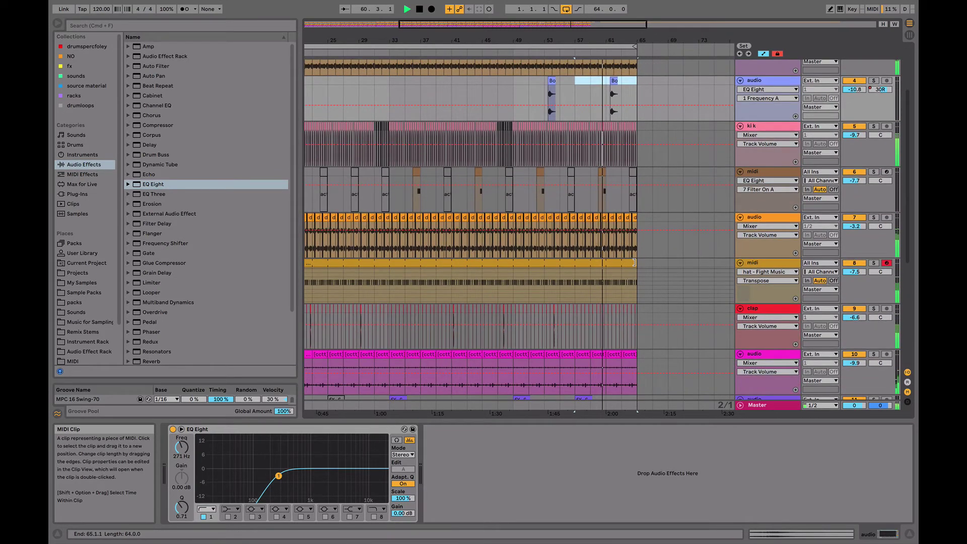
{"action": "left_click", "coordinate": [753, 263]}
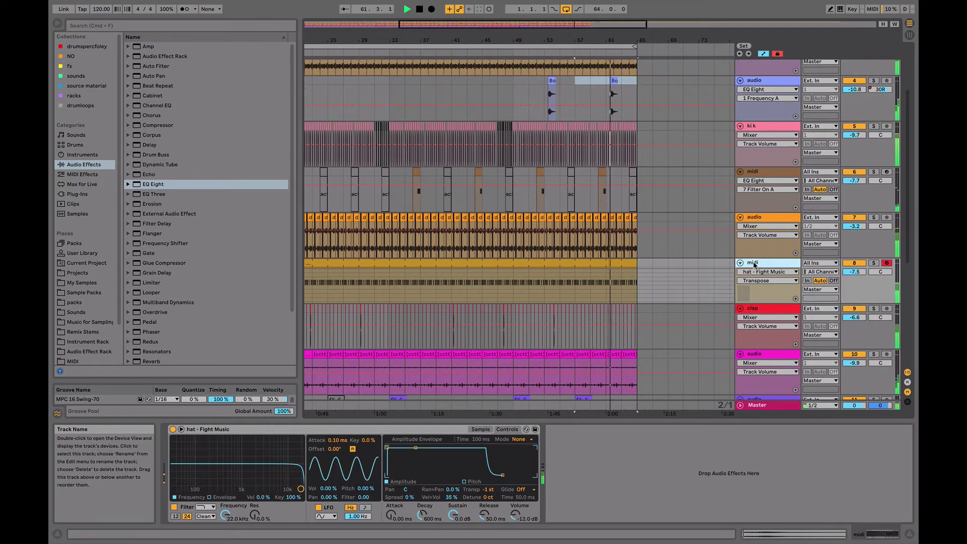
{"action": "key", "text": "super+t"}
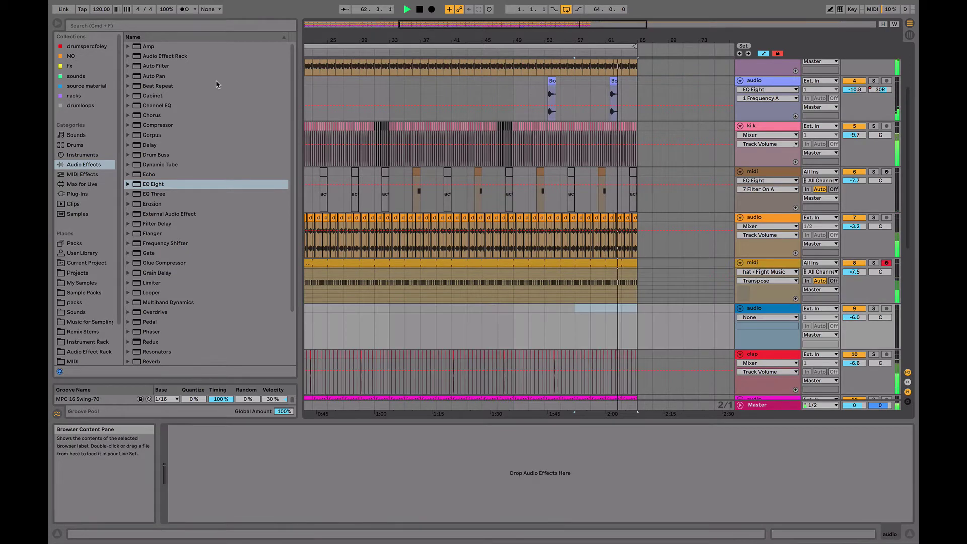
- Stop playback and search the sample library for "909"
{"action": "left_click", "coordinate": [192, 25]}
{"action": "type", "text": "909"}
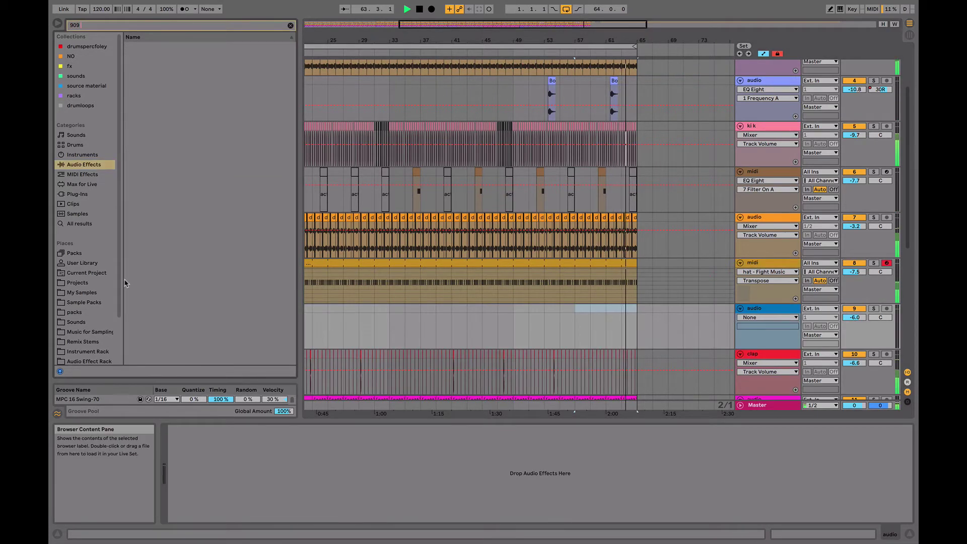
{"action": "left_click", "coordinate": [659, 205]}
{"action": "key", "text": "space"}
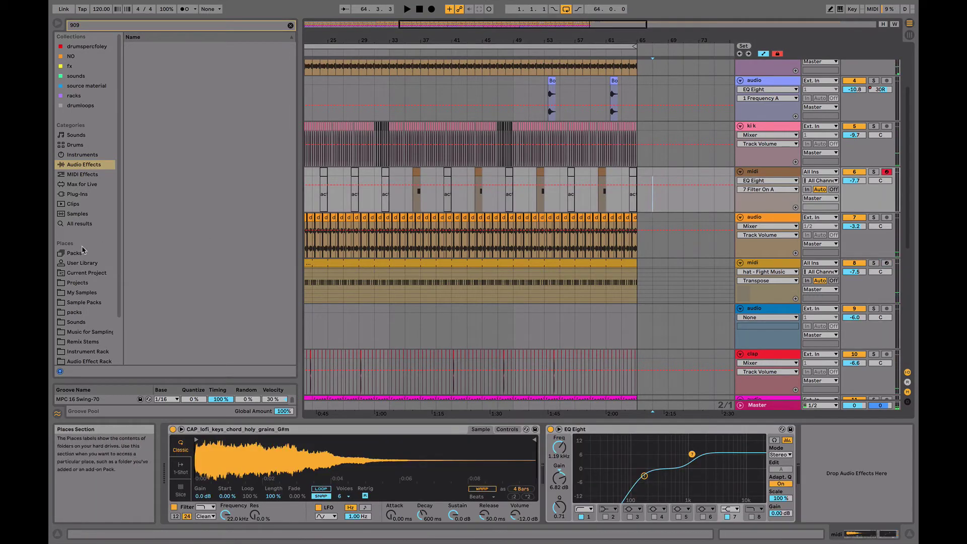
{"action": "left_click", "coordinate": [77, 214]}
- Narrow the 909 results to samples and audition several, including 909_KL.WAV, 909-dist.wav, 909+longklick.wav and 106 Drums 909ish Basedrum2.wav
{"action": "left_click", "coordinate": [174, 213]}
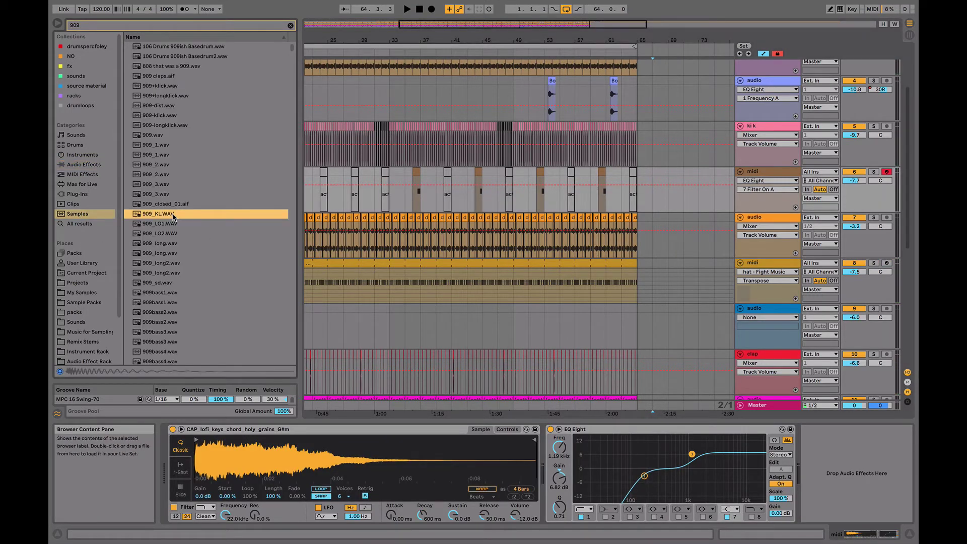
{"action": "key", "text": "Up"}
{"action": "key", "text": "Up"}
{"action": "key", "text": "Up"}
{"action": "left_click", "coordinate": [173, 105]}
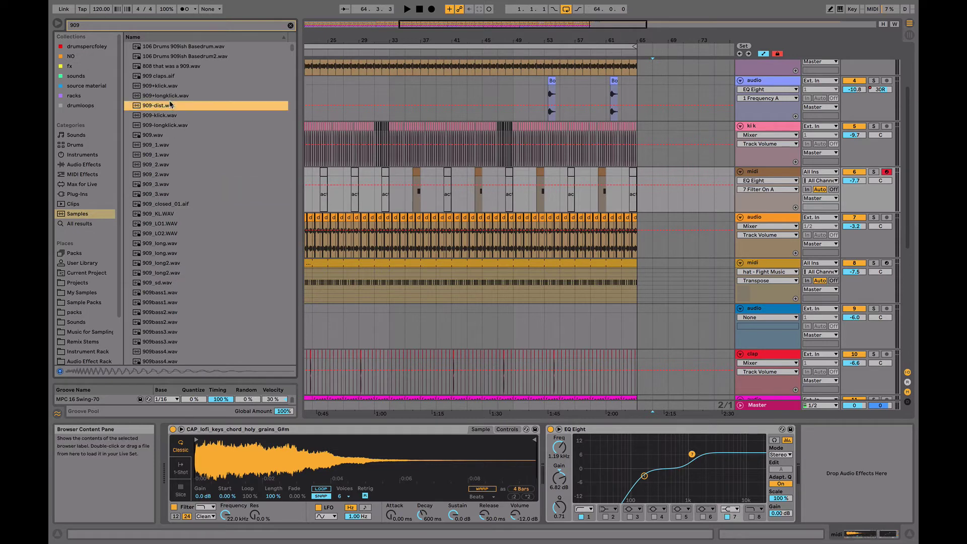
{"action": "left_click", "coordinate": [174, 95]}
{"action": "left_click", "coordinate": [189, 56]}
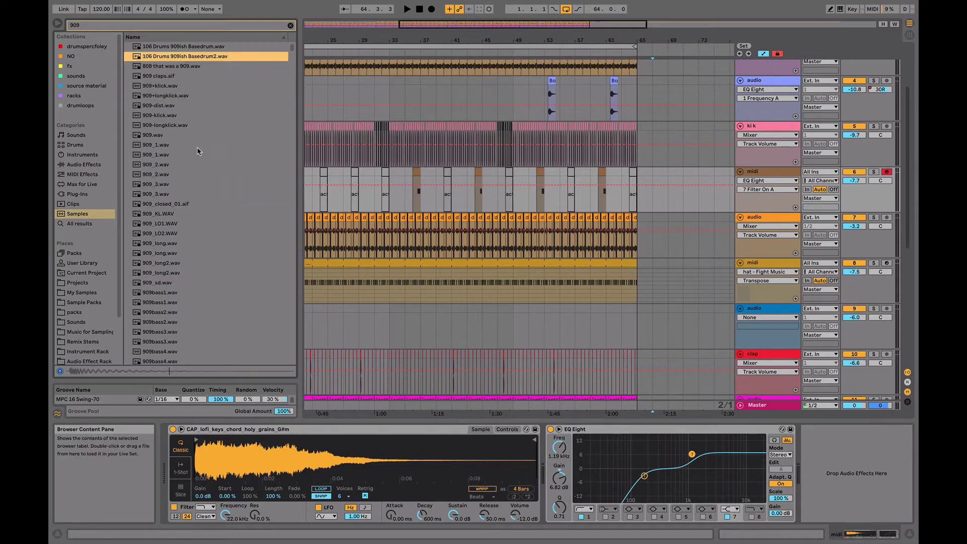
- Audition a run of the 909Hat_O.wav open hat samples further down the results
{"action": "left_click", "coordinate": [202, 253]}
{"action": "scroll", "coordinate": [201, 253], "scroll_direction": "down", "scroll_amount": 10}
{"action": "left_click", "coordinate": [201, 252]}
{"action": "scroll", "coordinate": [202, 253], "scroll_direction": "down", "scroll_amount": 10}
{"action": "left_click", "coordinate": [201, 253]}
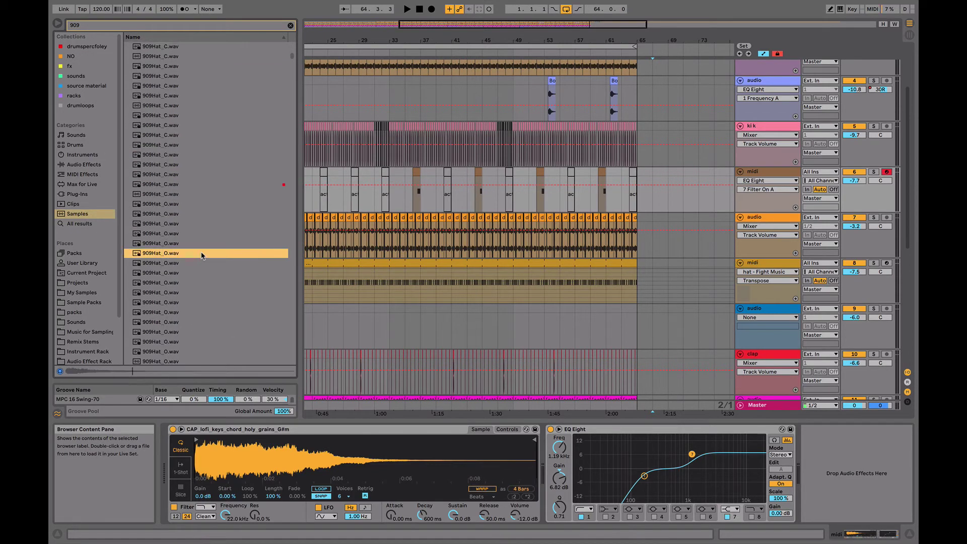
{"action": "key", "text": "Down"}
{"action": "key", "text": "Down"}
{"action": "key", "text": "Down"}
{"action": "key", "text": "Down"}
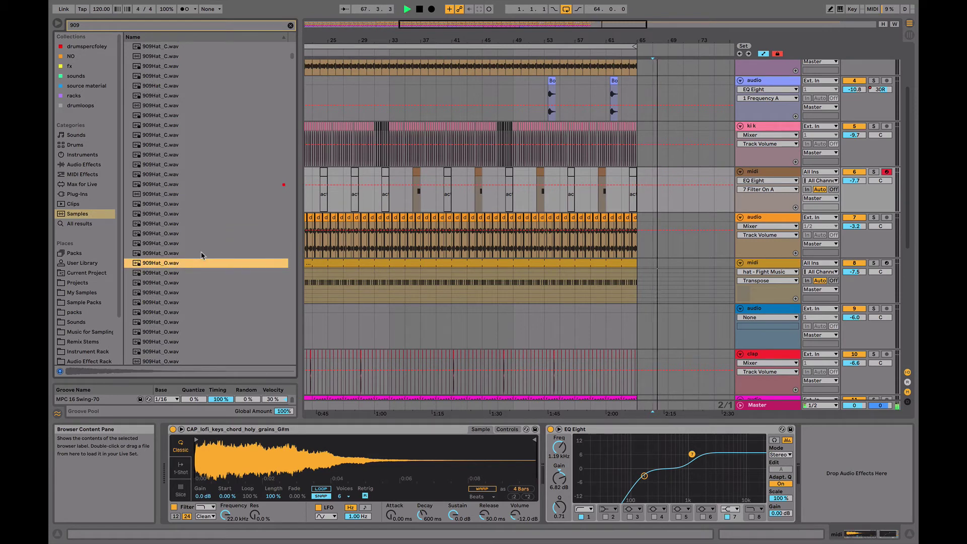
{"action": "key", "text": "Down"}
{"action": "key", "text": "Down"}
{"action": "key", "text": "Down"}
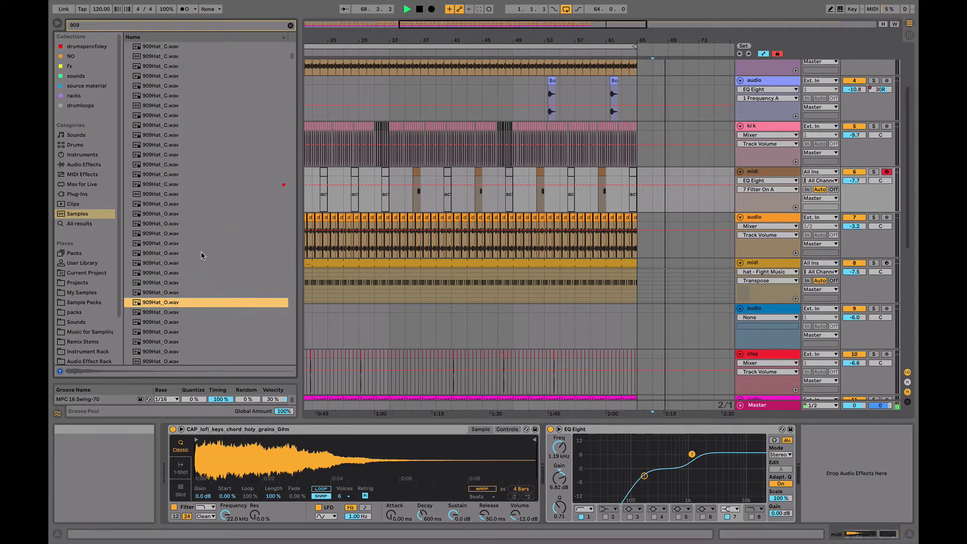
- Preview the tagged 909Hat_C.wav, and limit the 909 results to the drumspercfoley collection to preview 909Hat_O.wav
{"action": "left_click", "coordinate": [161, 186]}
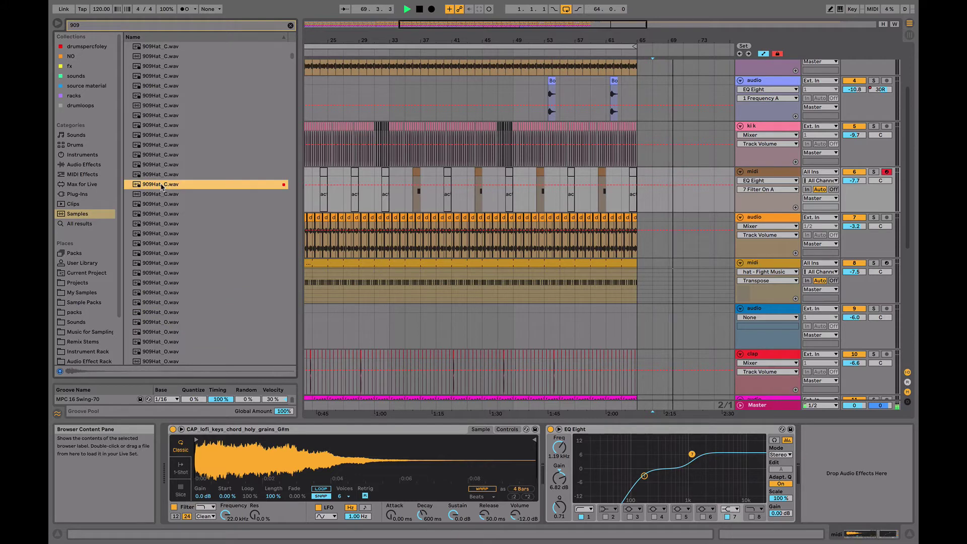
{"action": "scroll", "coordinate": [172, 151], "scroll_direction": "down", "scroll_amount": 10}
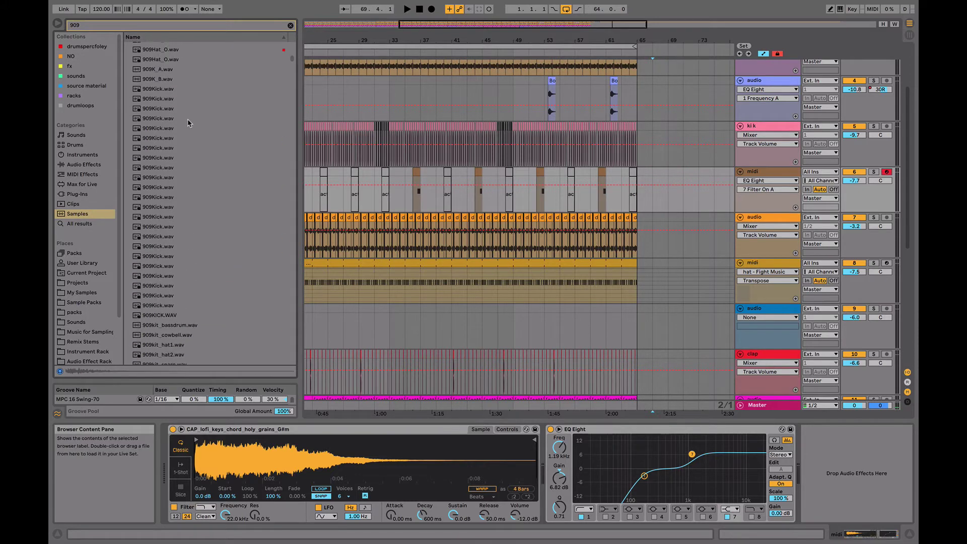
{"action": "left_click", "coordinate": [87, 47]}
{"action": "left_click", "coordinate": [189, 56]}
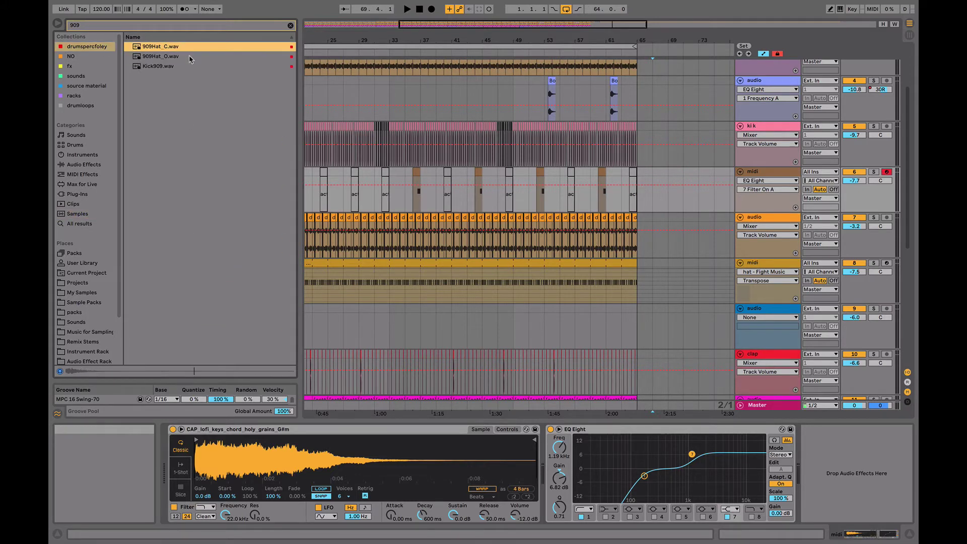
- Play the arrangement from about bar 49 and raise the hat MIDI track's volume to -4.8 dB
{"action": "left_click", "coordinate": [512, 53]}
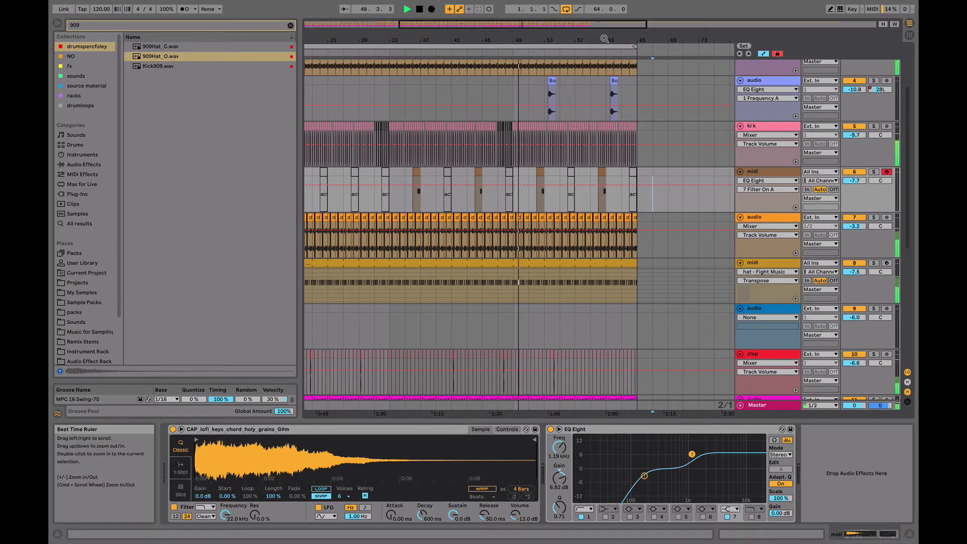
{"action": "scroll", "coordinate": [606, 102], "scroll_direction": "up", "scroll_amount": 3}
{"action": "left_click_drag", "start_coordinate": [855, 271], "coordinate": [855, 257]}
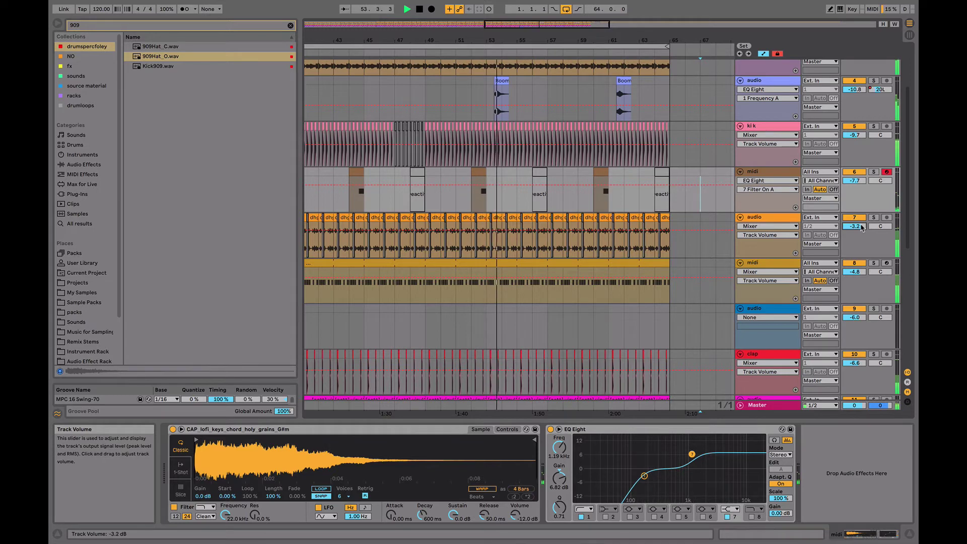
- Raise the EQ Eight band 1 low cut on audio track 7 to 400 Hz in solo, and ease it slightly lower in the full mix
{"action": "left_click", "coordinate": [874, 217]}
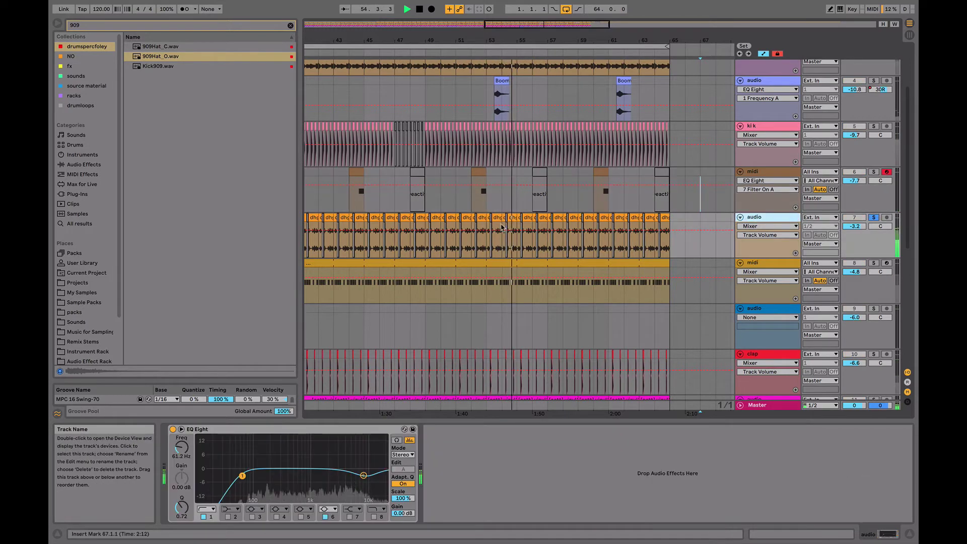
{"action": "left_click_drag", "start_coordinate": [242, 476], "coordinate": [287, 476]}
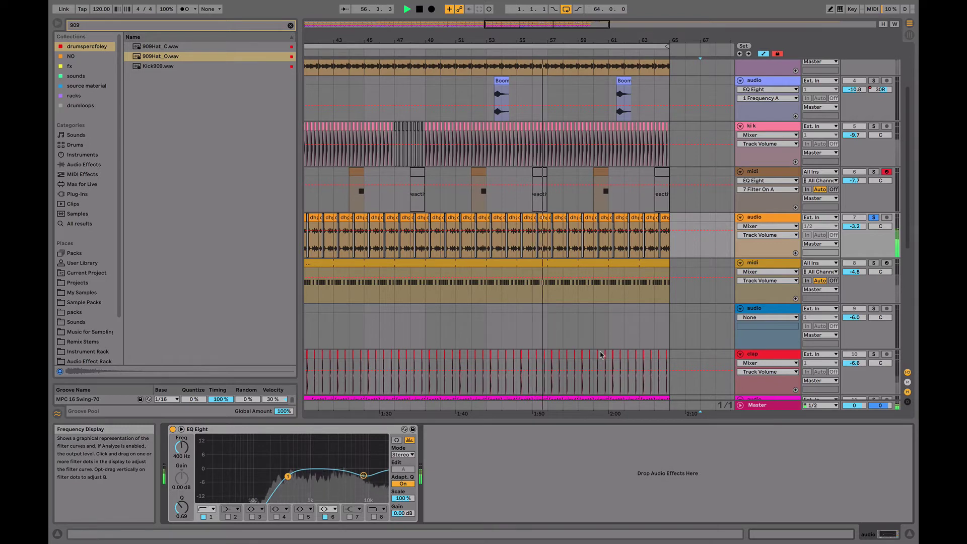
{"action": "key", "text": "space"}
{"action": "left_click", "coordinate": [874, 218]}
{"action": "key", "text": "space"}
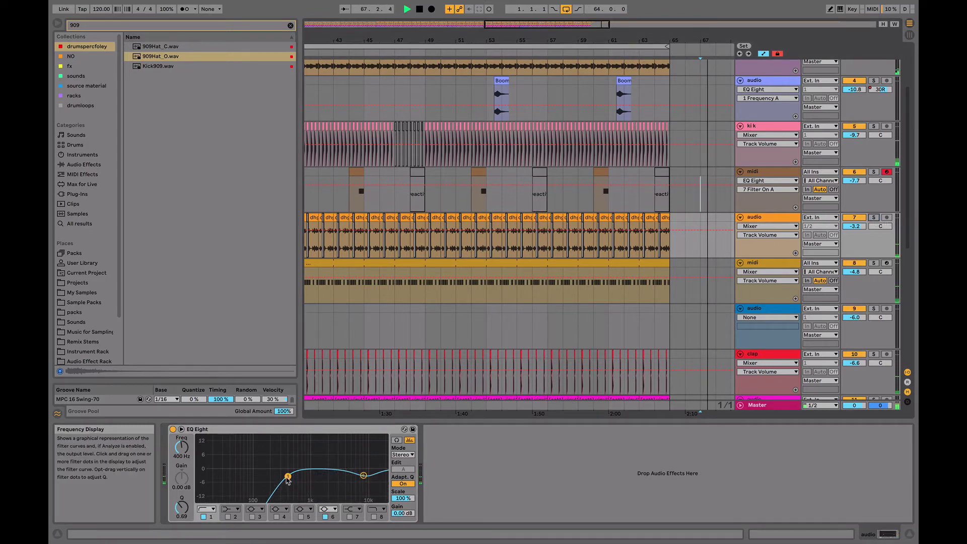
{"action": "left_click_drag", "start_coordinate": [287, 476], "coordinate": [283, 476]}
{"action": "key", "text": "space"}
- Add the Phaser preset Acoustic Cascade to the Renee Geyer sample on audio track 2, placed directly before its Auto Filter
{"action": "left_click", "coordinate": [428, 197]}
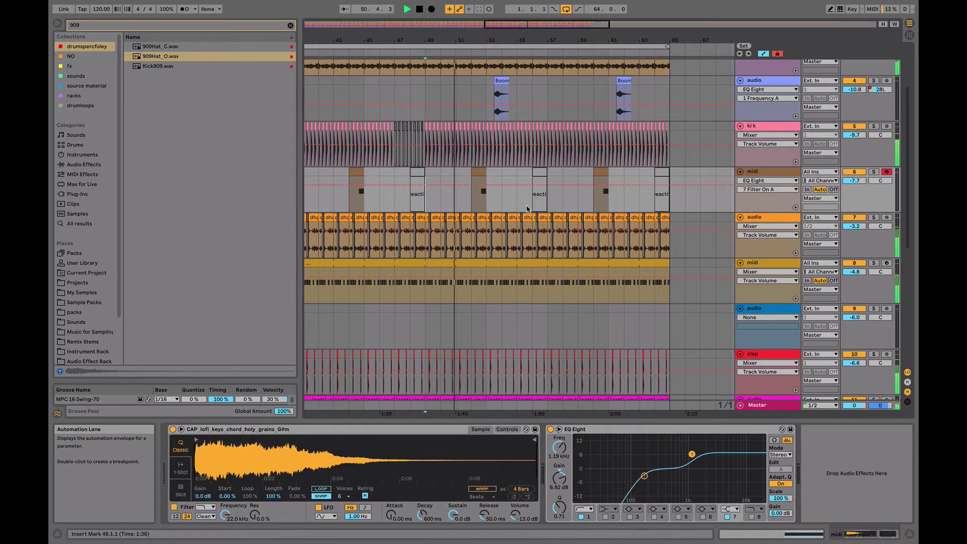
{"action": "scroll", "coordinate": [551, 240], "scroll_direction": "down", "scroll_amount": 4}
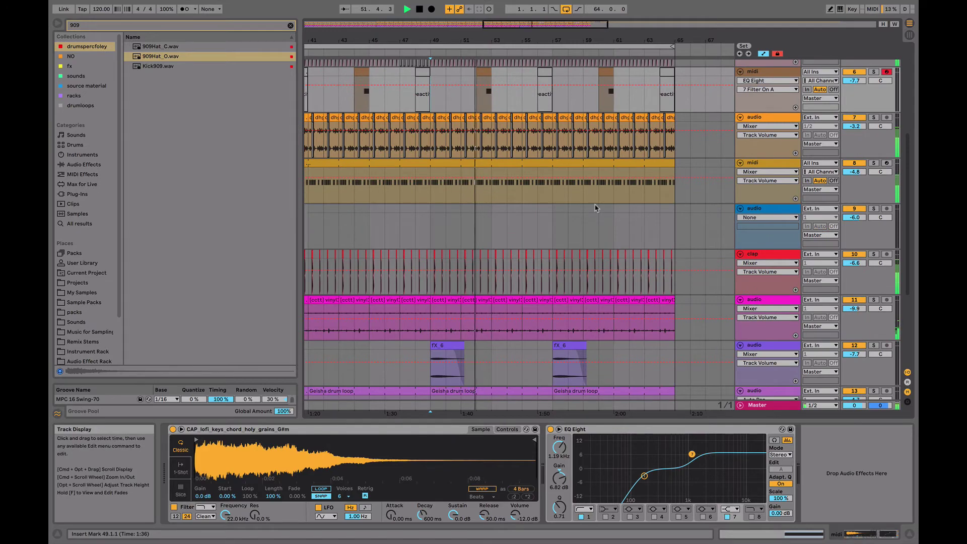
{"action": "scroll", "coordinate": [596, 207], "scroll_direction": "up", "scroll_amount": 7}
{"action": "left_click", "coordinate": [783, 75]}
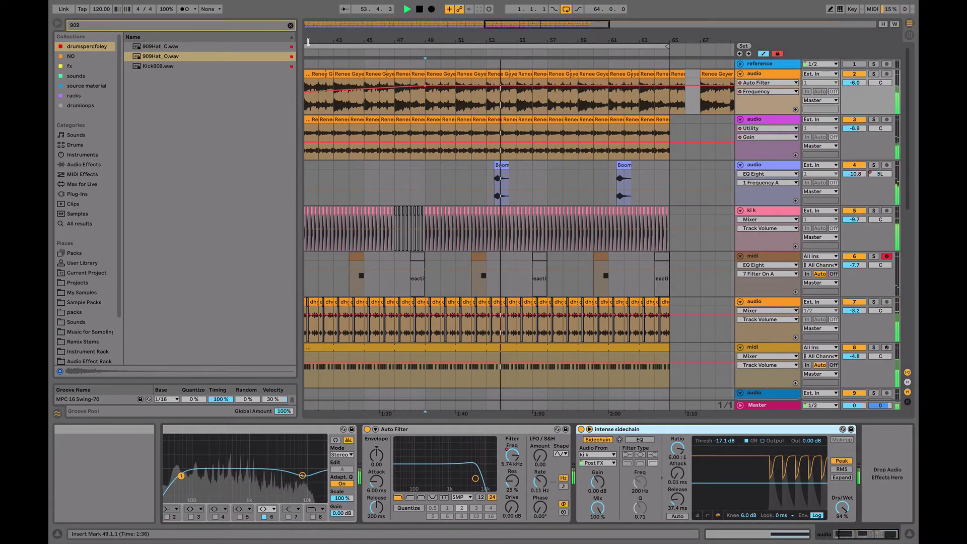
{"action": "left_click", "coordinate": [291, 25]}
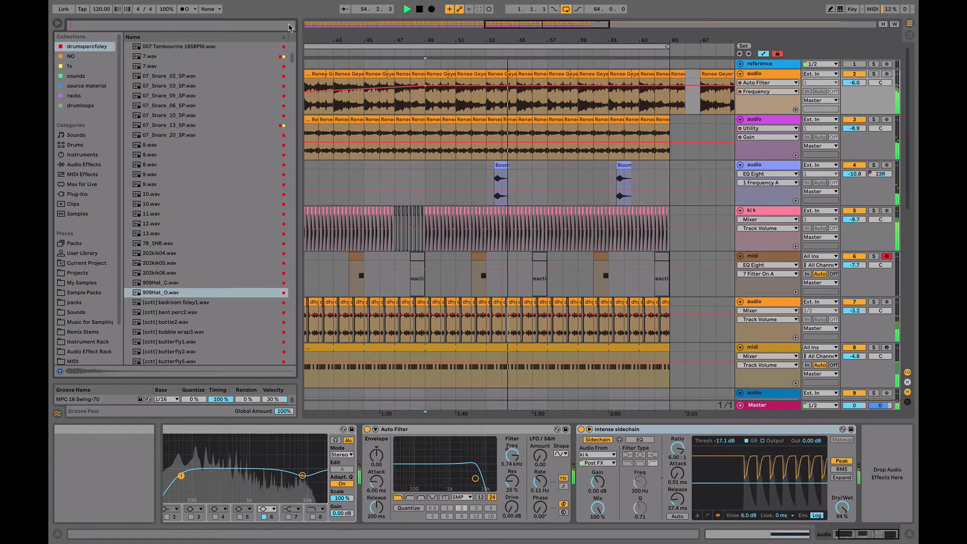
{"action": "left_click", "coordinate": [84, 164]}
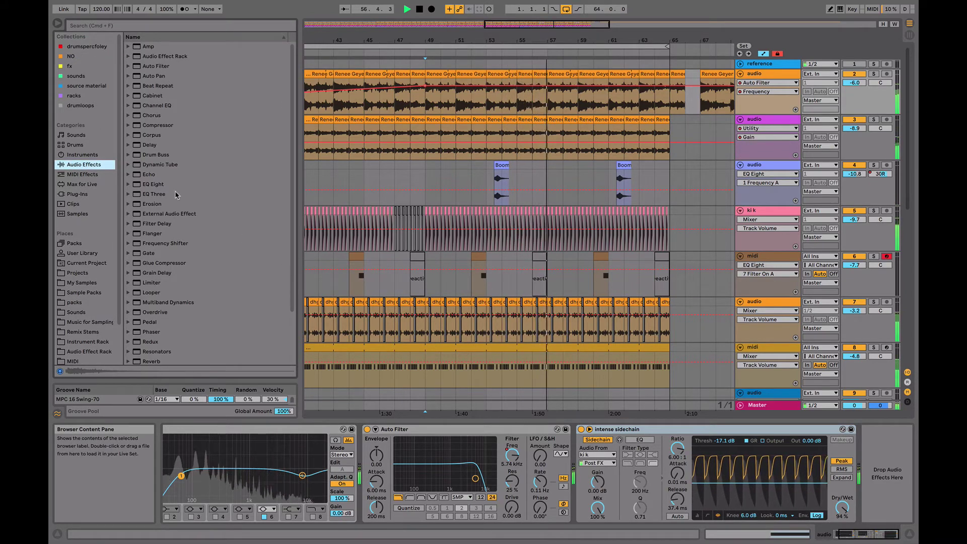
{"action": "scroll", "coordinate": [178, 196], "scroll_direction": "down", "scroll_amount": 2}
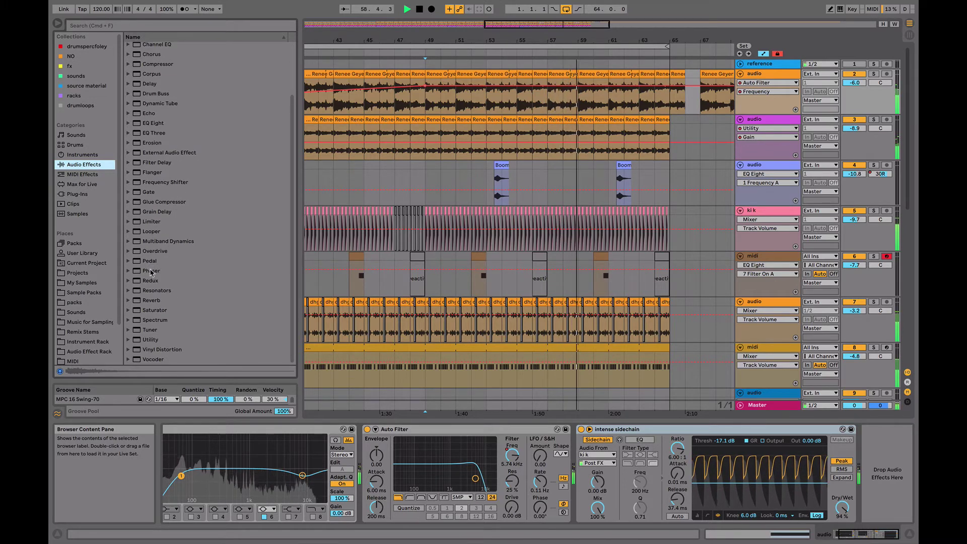
{"action": "left_click", "coordinate": [129, 271]}
{"action": "left_click_drag", "start_coordinate": [171, 290], "coordinate": [747, 539]}
{"action": "left_click_drag", "start_coordinate": [686, 430], "coordinate": [417, 453]}
- Set the Acoustic Cascade phaser's Dry/Wet to 50% and play the sample section from bar 49
{"action": "left_click", "coordinate": [553, 454]}
{"action": "left_click", "coordinate": [552, 459]}
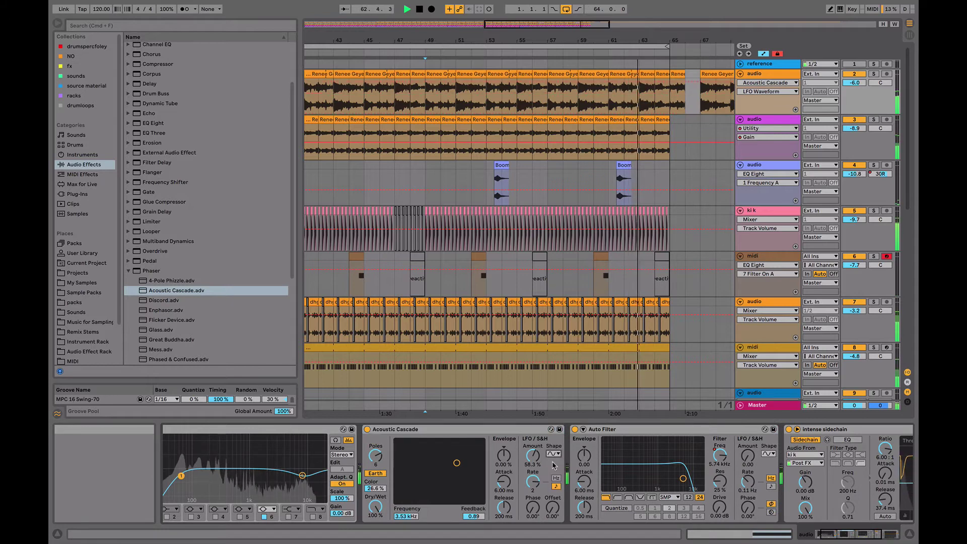
{"action": "left_click_drag", "start_coordinate": [375, 506], "coordinate": [376, 539]}
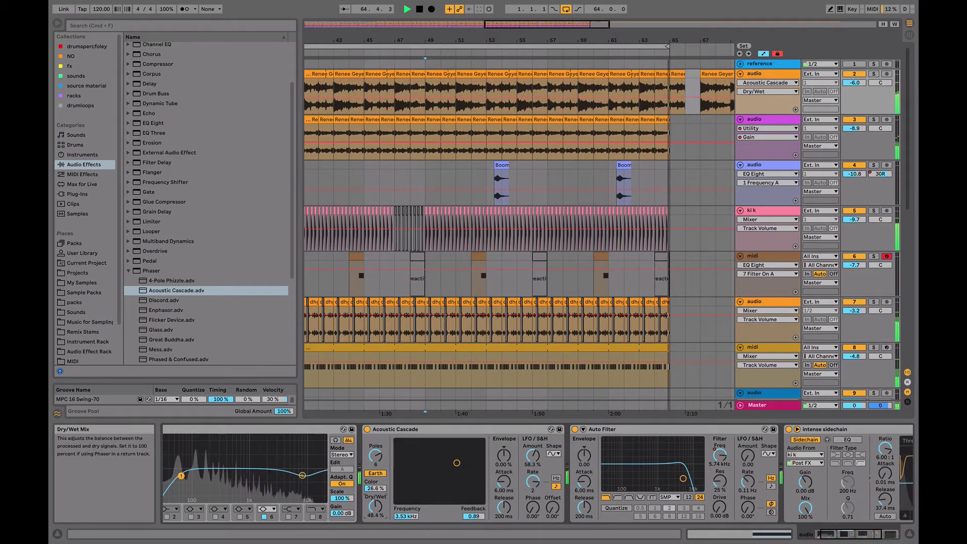
{"action": "key", "text": "space"}
{"action": "left_click", "coordinate": [442, 74]}
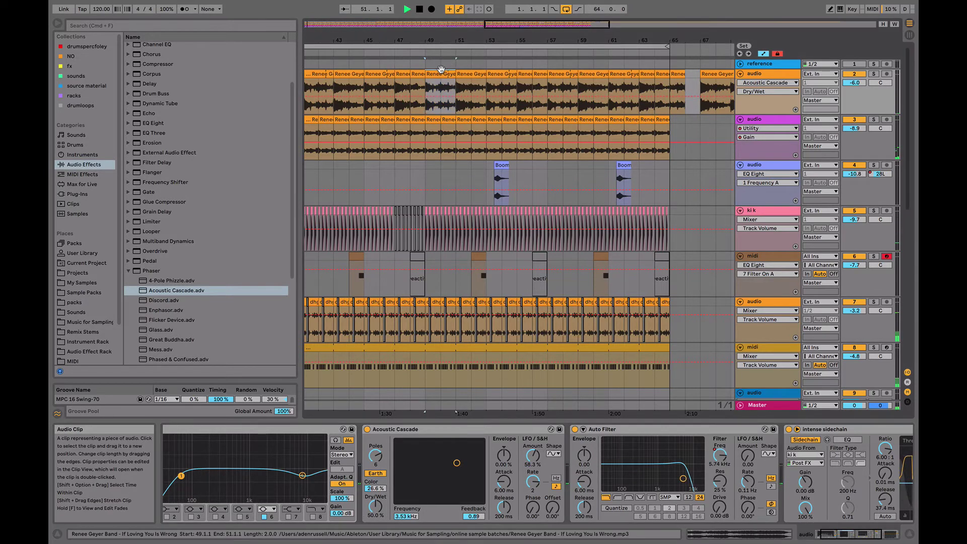
{"action": "key", "text": "space"}
- Listen to the sample track in solo and set Acoustic Cascade's LFO Amount to 71.4%, Feedback to 0.92 and Dry/Wet to 39.7%
{"action": "left_click", "coordinate": [873, 74]}
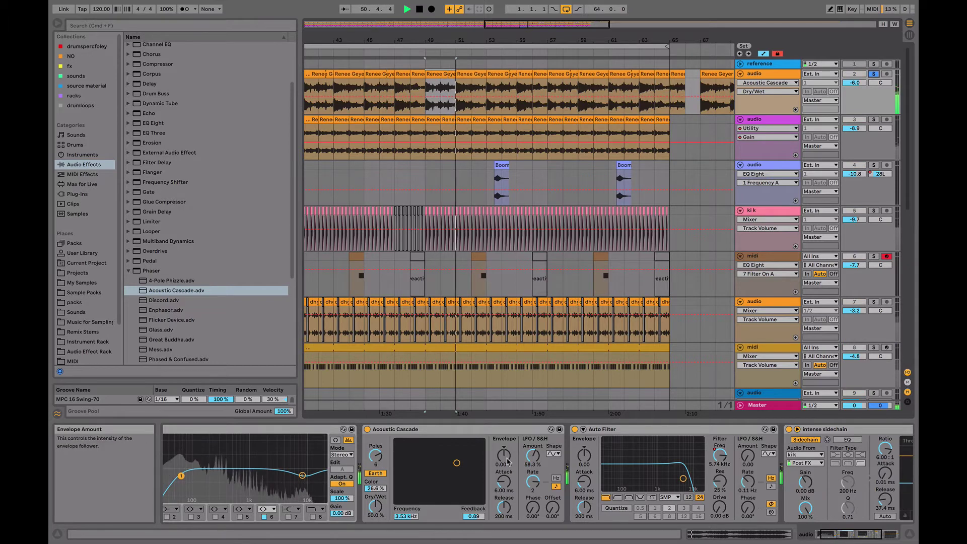
{"action": "left_click_drag", "start_coordinate": [531, 463], "coordinate": [531, 452]}
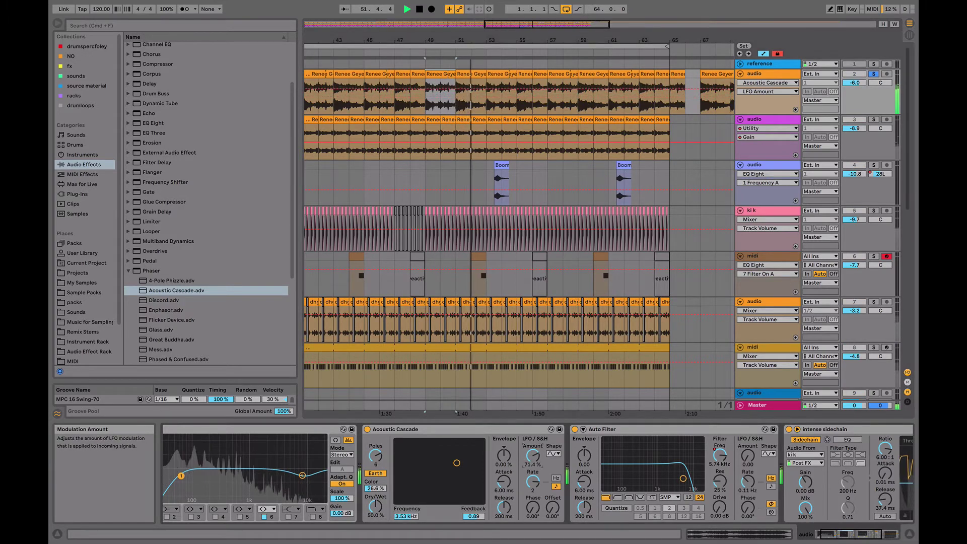
{"action": "left_click_drag", "start_coordinate": [474, 516], "coordinate": [474, 511]}
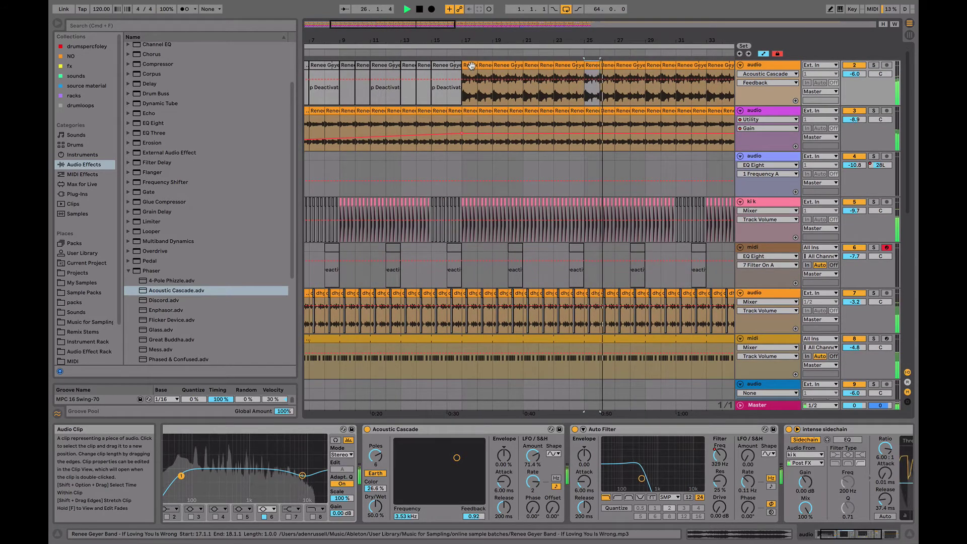
{"action": "left_click_drag", "start_coordinate": [376, 507], "coordinate": [376, 516]}
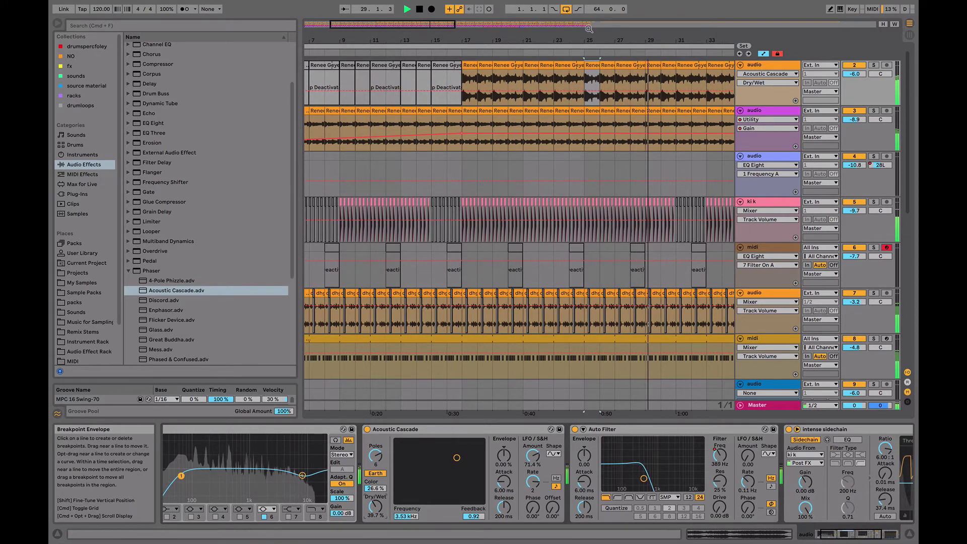
- Restart playback from bar 49, solo the kick track and add an EQ Eight to it
{"action": "left_click_drag", "start_coordinate": [589, 41], "coordinate": [408, 38]}
{"action": "left_click", "coordinate": [554, 65]}
{"action": "key", "text": "space"}
{"action": "key", "text": "space"}
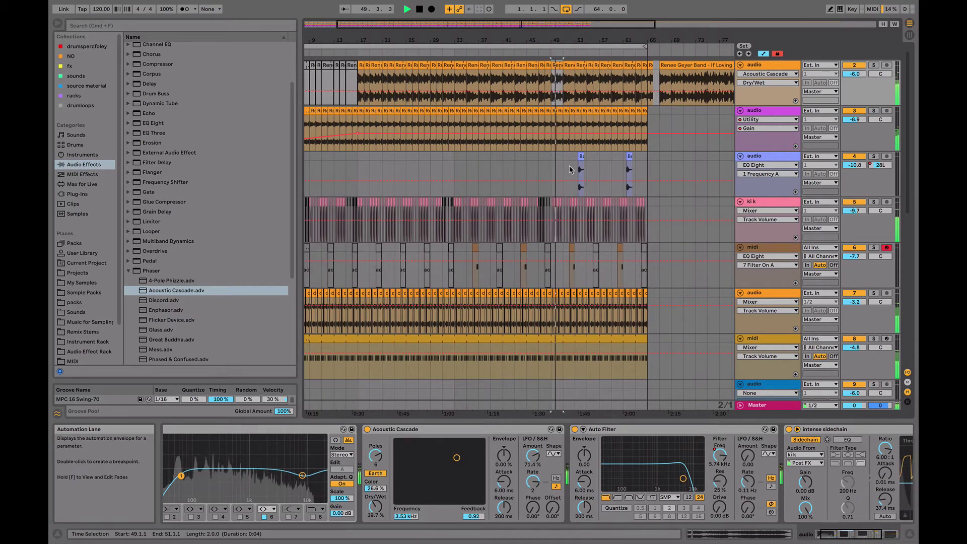
{"action": "scroll", "coordinate": [572, 170], "scroll_direction": "down", "scroll_amount": 4}
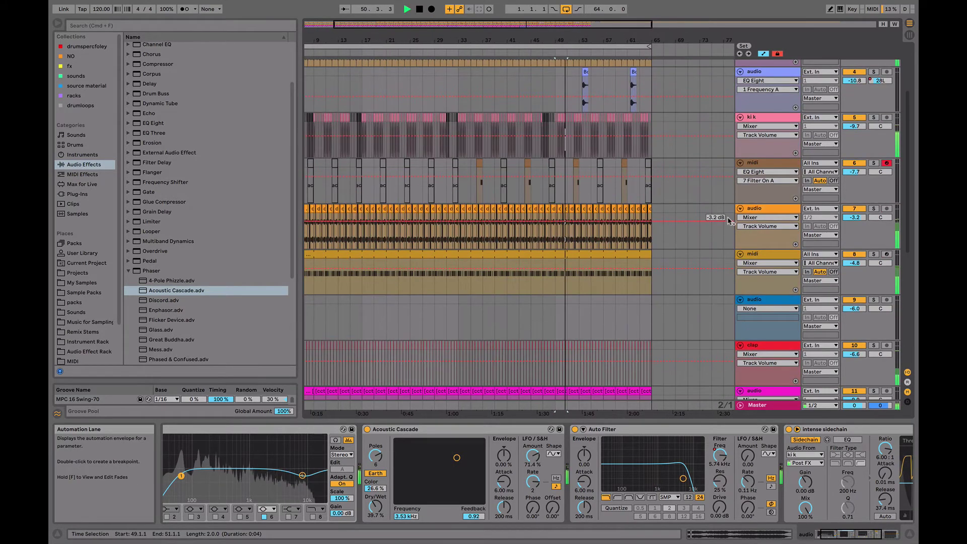
{"action": "left_click", "coordinate": [873, 117]}
{"action": "left_click", "coordinate": [783, 120]}
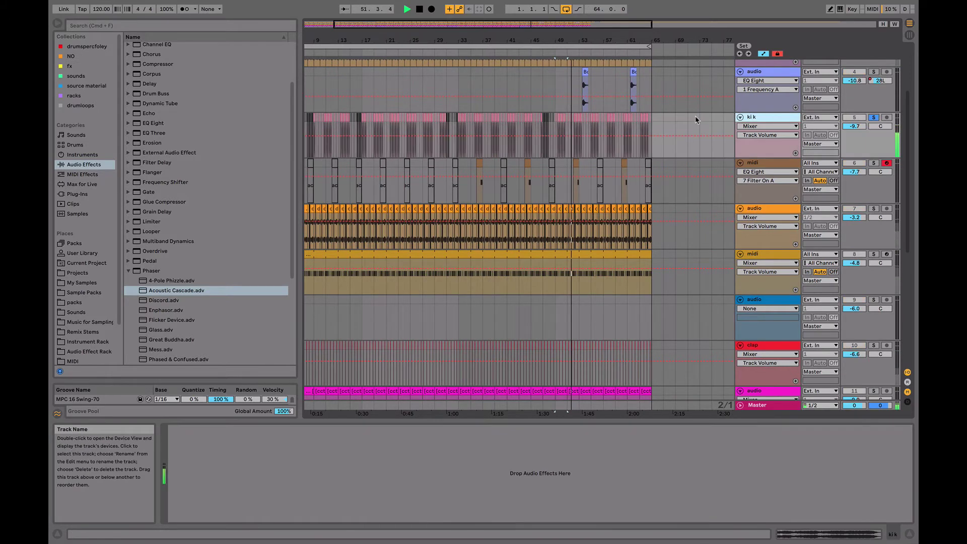
{"action": "double_click", "coordinate": [159, 124]}
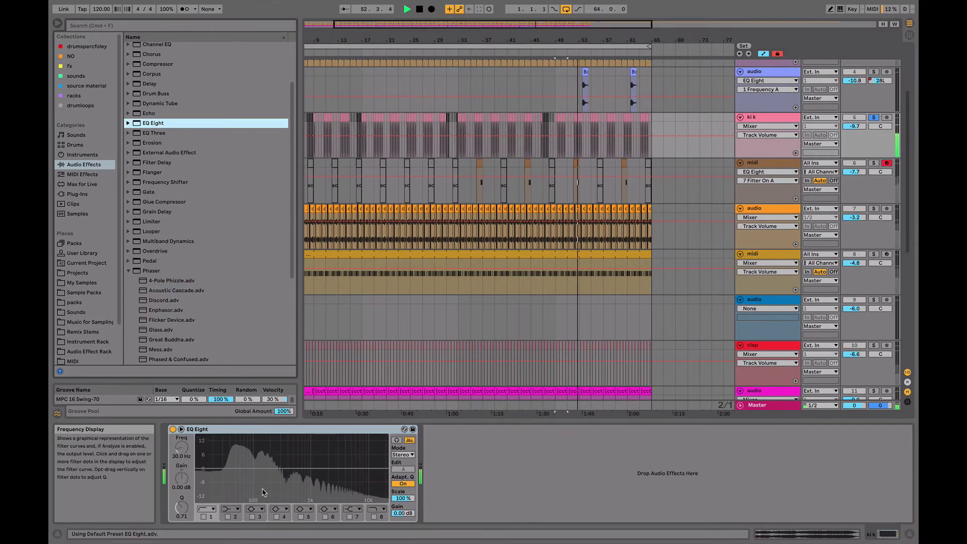
- Enable only band 2 of the kick's EQ Eight as a low shelf at 89.9 Hz with 3.60 dB of gain
{"action": "left_click", "coordinate": [252, 517]}
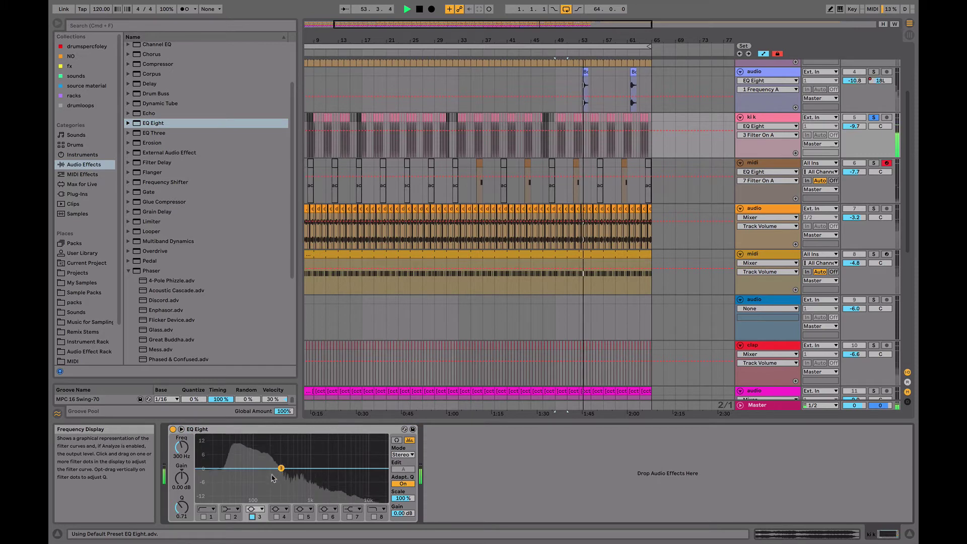
{"action": "left_click", "coordinate": [252, 516]}
{"action": "left_click", "coordinate": [228, 517]}
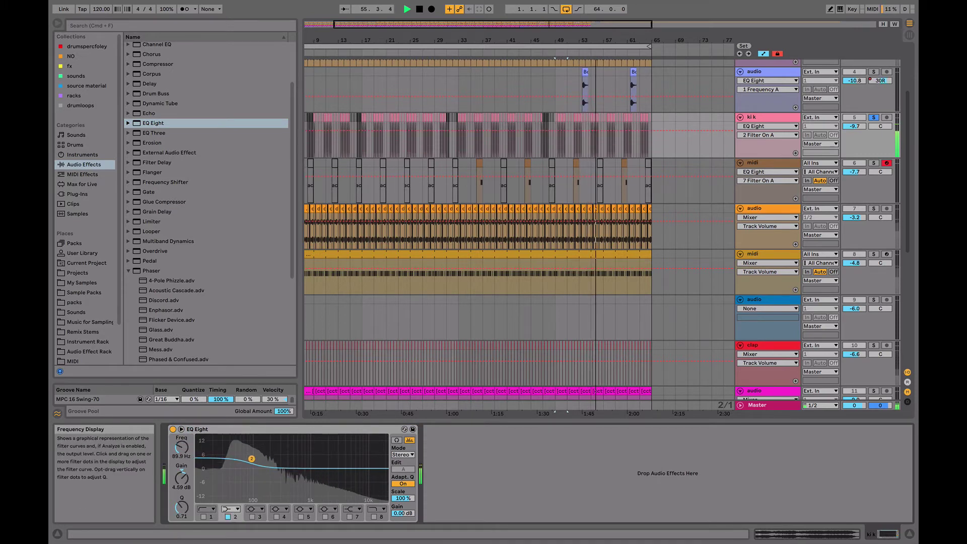
- Add a default Saturator after the EQ Eight on the kick track
{"action": "left_click", "coordinate": [128, 273]}
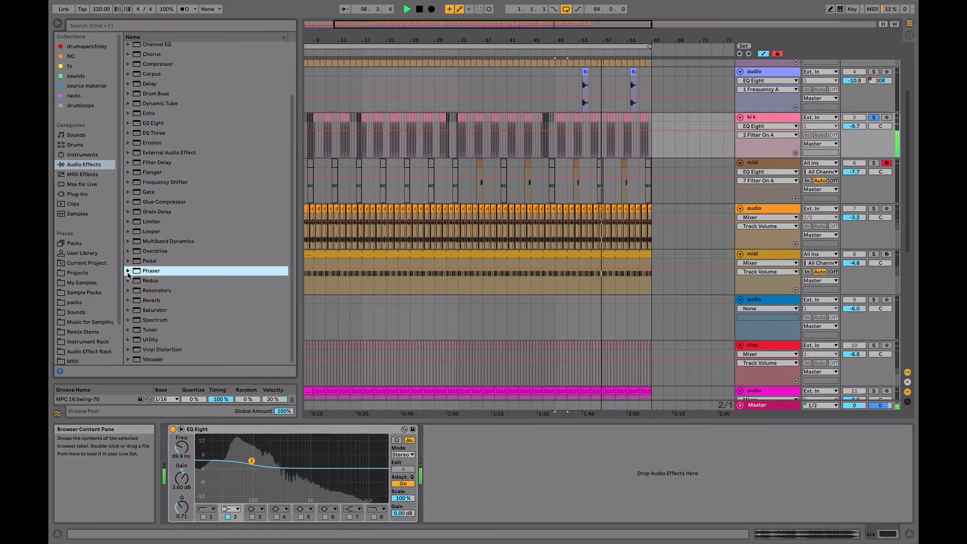
{"action": "double_click", "coordinate": [150, 310]}
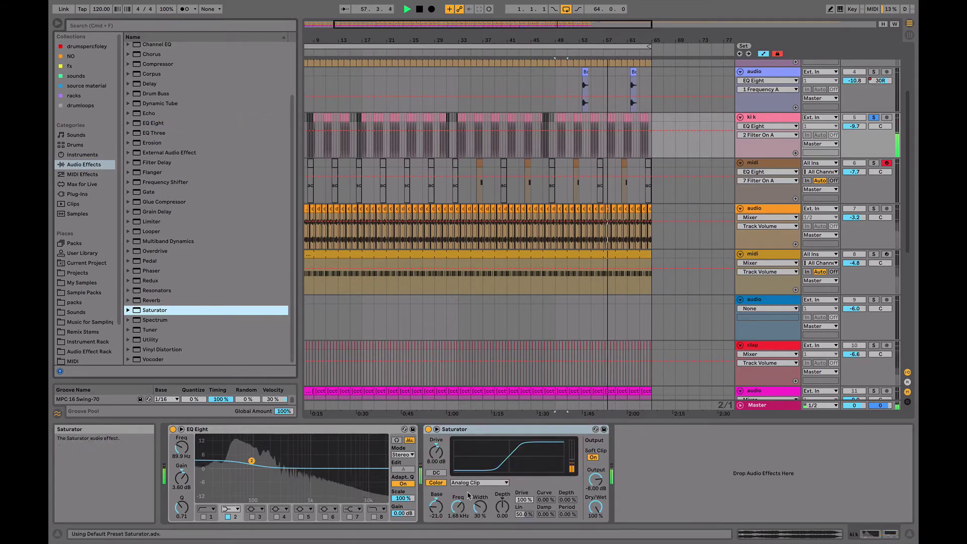
- Set the kick Saturator's Output to 0.00 dB and Drive to 0.57 dB, and EQ Eight band 2 to 220 Hz and 2.11 dB
{"action": "double_click", "coordinate": [594, 479]}
{"action": "left_click_drag", "start_coordinate": [436, 452], "coordinate": [436, 462]}
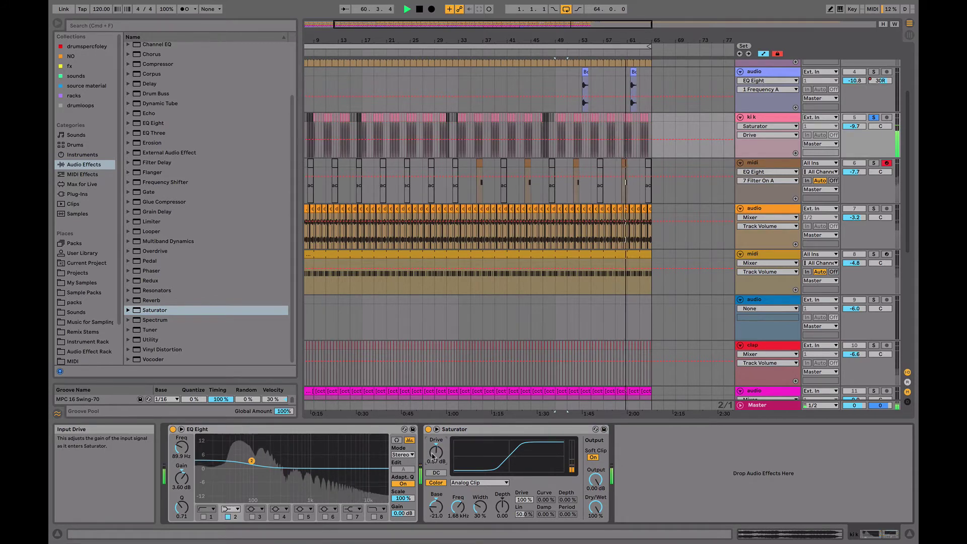
{"action": "left_click", "coordinate": [874, 118]}
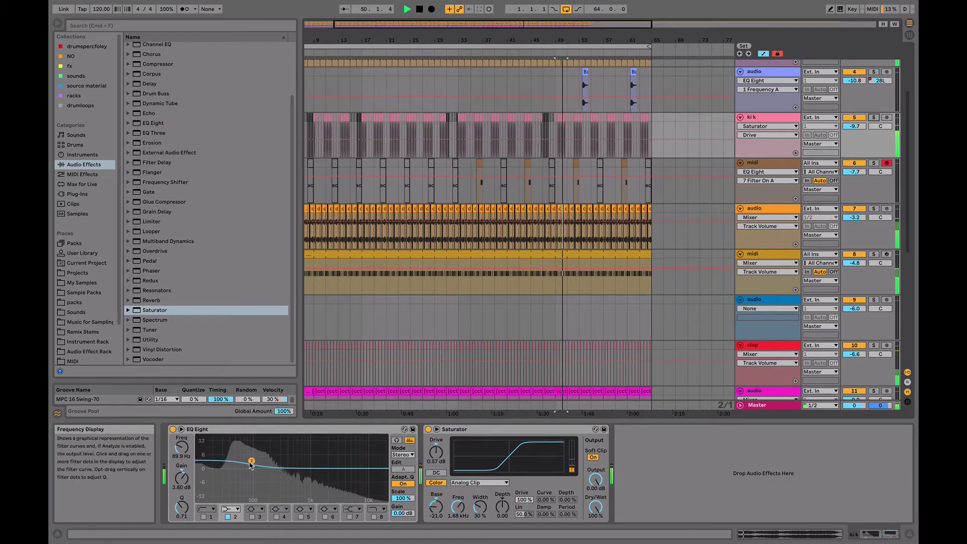
{"action": "left_click_drag", "start_coordinate": [251, 461], "coordinate": [250, 463]}
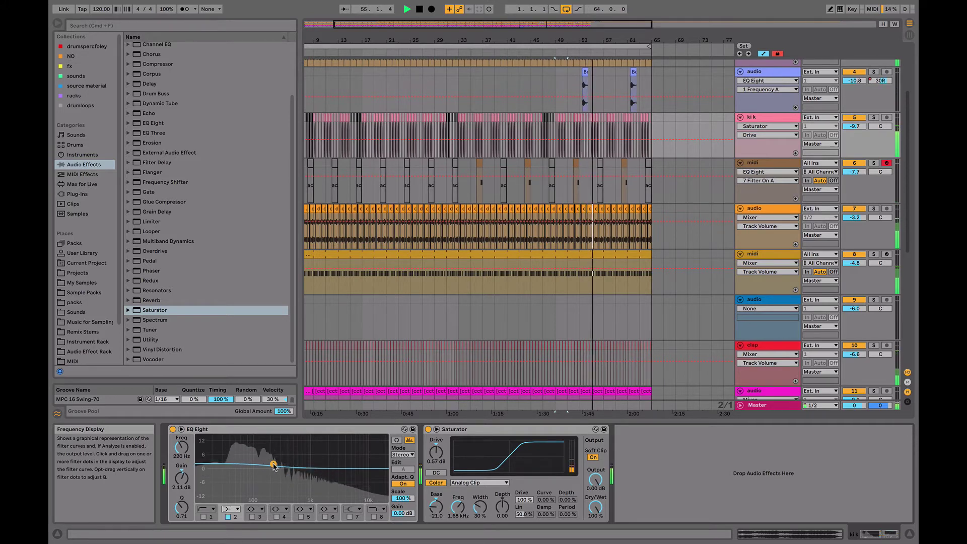
- Add a Drum Buss after the Saturator on the kick track with Transients at 0.25 and Dry/Wet at 34%, checking it in solo
{"action": "left_click", "coordinate": [873, 118]}
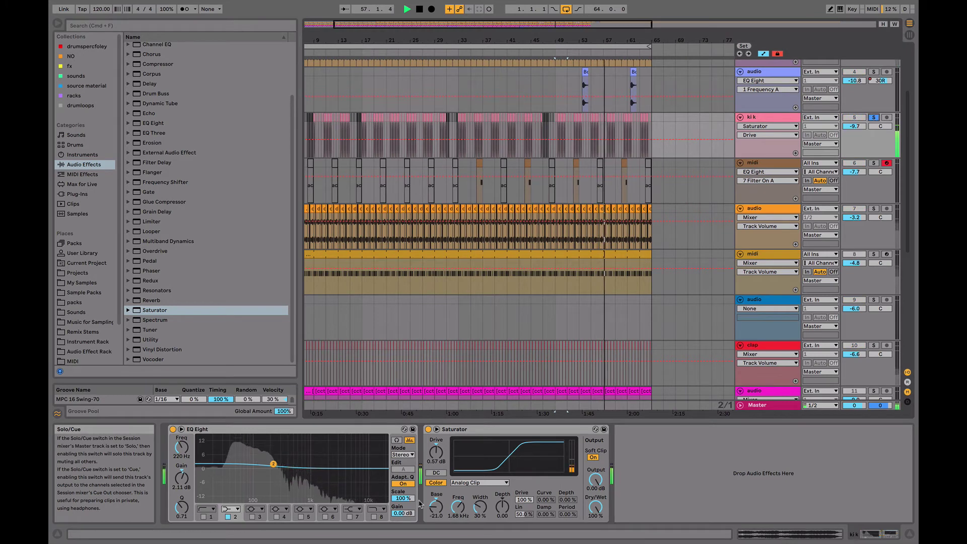
{"action": "left_click_drag", "start_coordinate": [156, 94], "coordinate": [660, 491]}
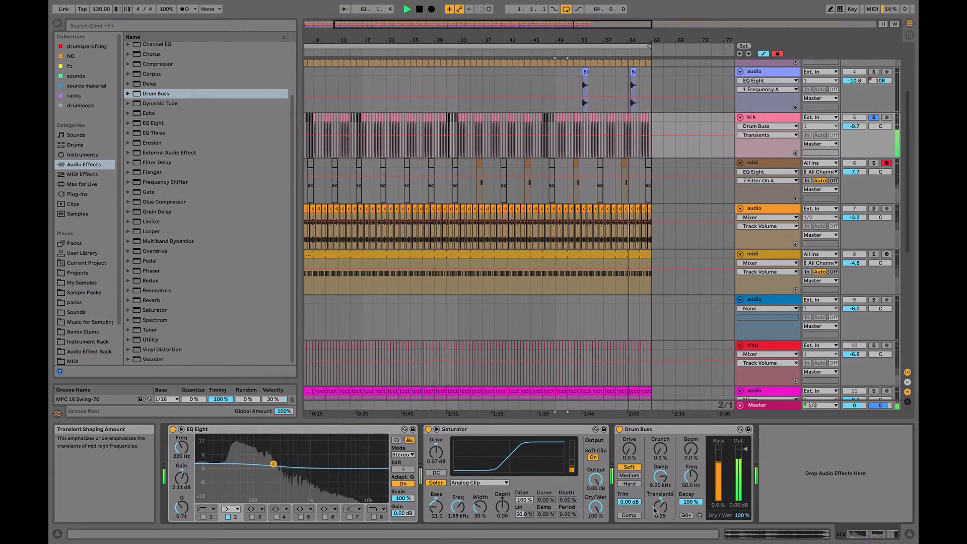
{"action": "left_click_drag", "start_coordinate": [741, 515], "coordinate": [741, 539]}
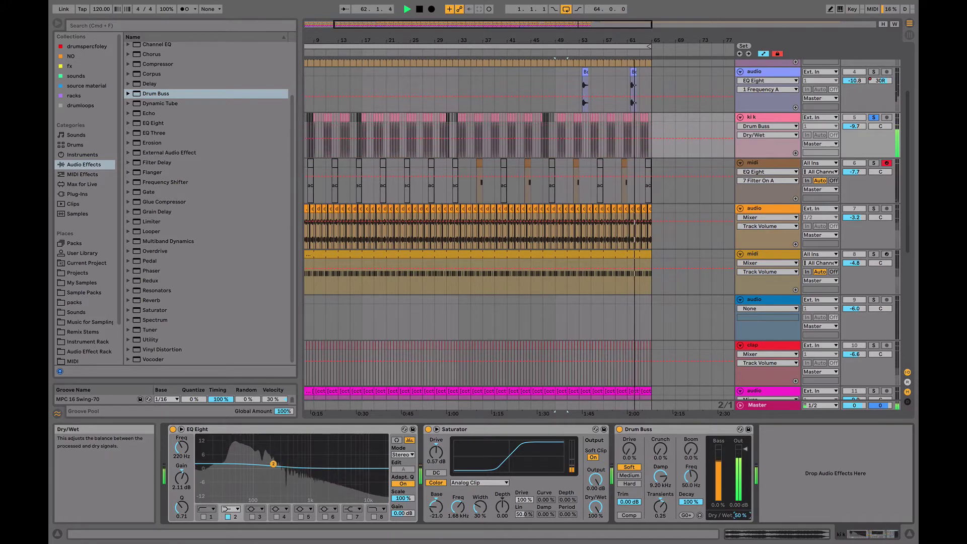
{"action": "left_click", "coordinate": [620, 429]}
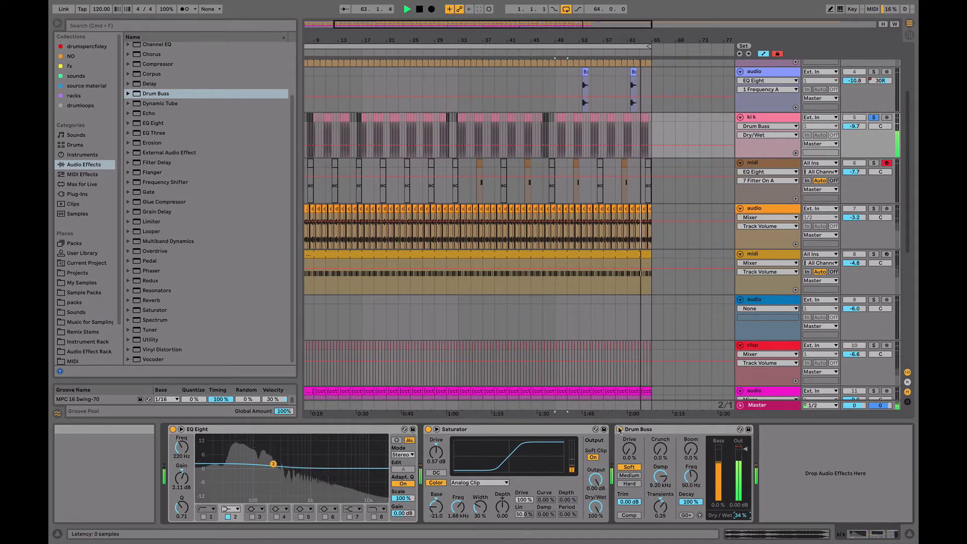
{"action": "left_click", "coordinate": [875, 117]}
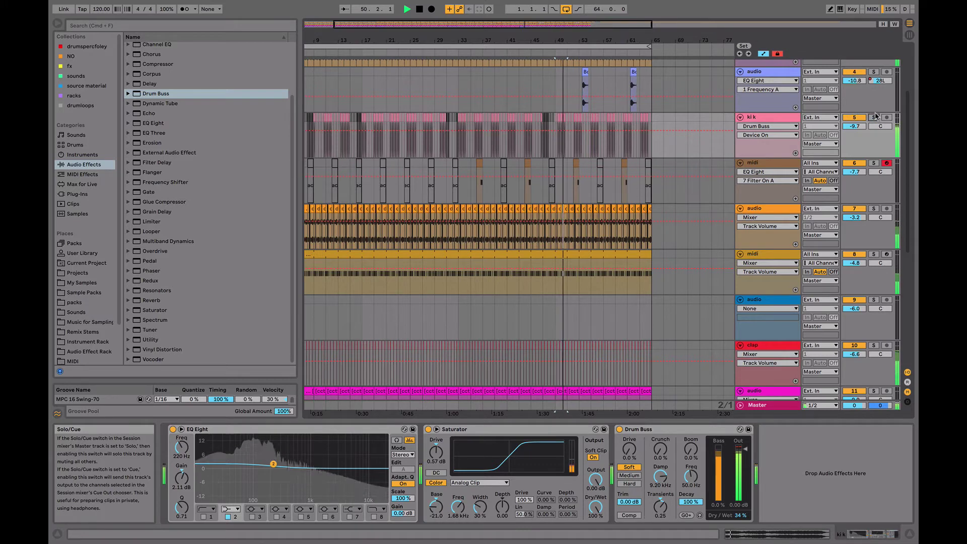
- Set the kick track's volume to -8.3 dB and the sample track's volume to -5.0 dB, and replay the mix from bar 49
{"action": "left_click", "coordinate": [855, 126]}
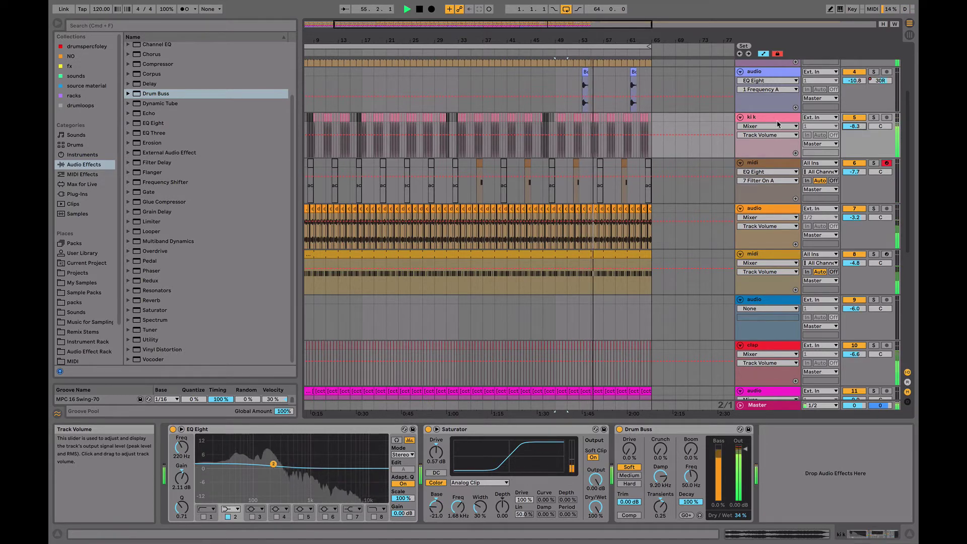
{"action": "scroll", "coordinate": [698, 151], "scroll_direction": "down", "scroll_amount": 1}
{"action": "scroll", "coordinate": [698, 151], "scroll_direction": "down", "scroll_amount": 7}
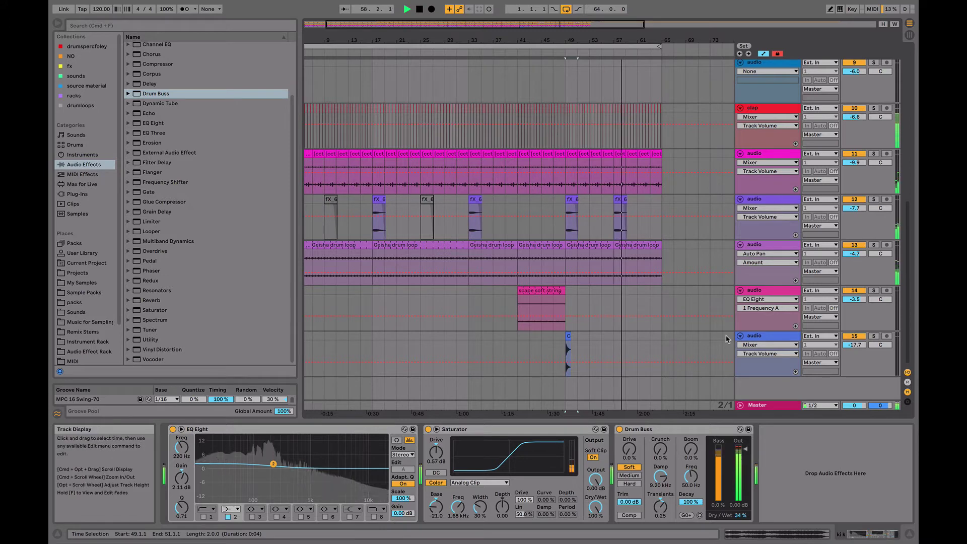
{"action": "scroll", "coordinate": [726, 339], "scroll_direction": "up", "scroll_amount": 8}
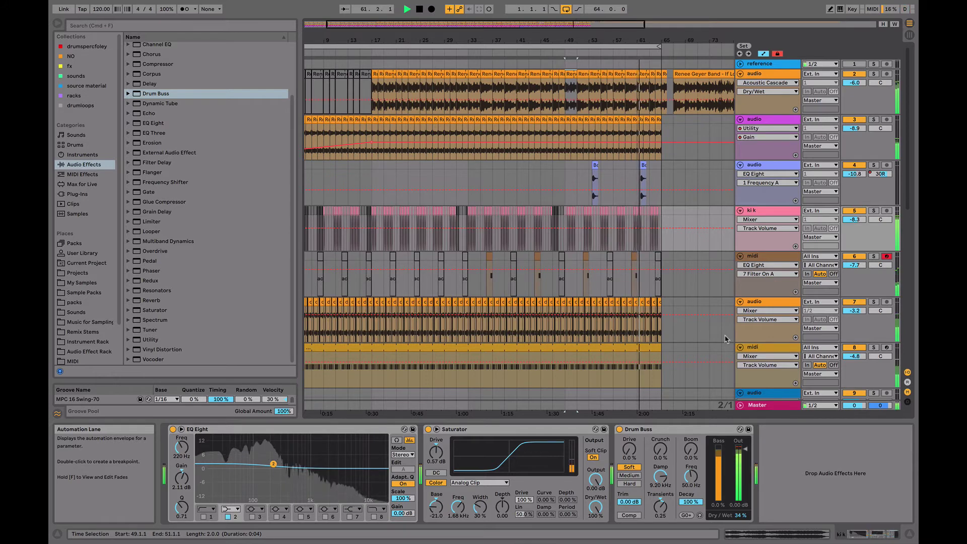
{"action": "left_click_drag", "start_coordinate": [855, 82], "coordinate": [855, 80]}
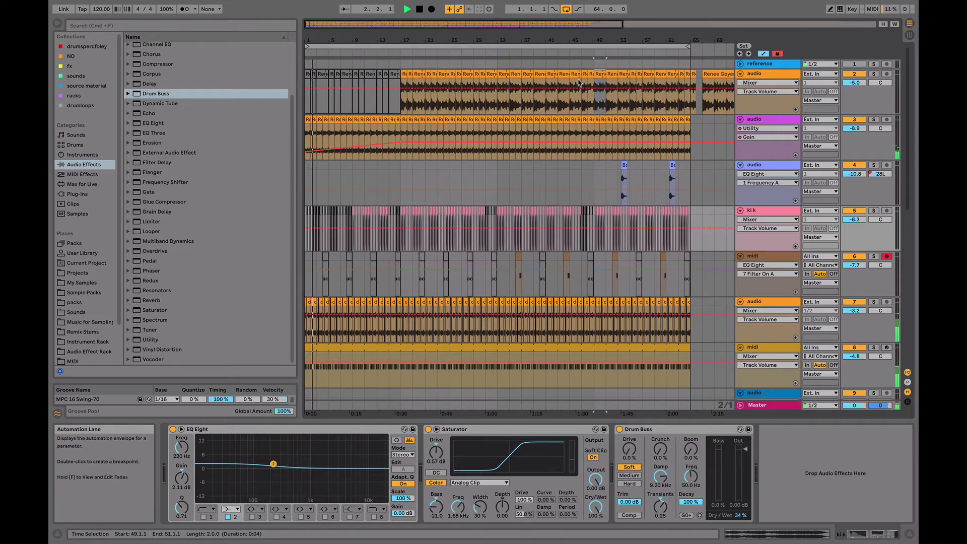
{"action": "left_click", "coordinate": [596, 75]}
{"action": "key", "text": "space"}
{"action": "key", "text": "space"}
- Show the drumspercfoley collection in the browser to pick a hat sample for the hat track
{"action": "scroll", "coordinate": [595, 76], "scroll_direction": "down", "scroll_amount": 3}
{"action": "scroll", "coordinate": [654, 121], "scroll_direction": "down", "scroll_amount": 5}
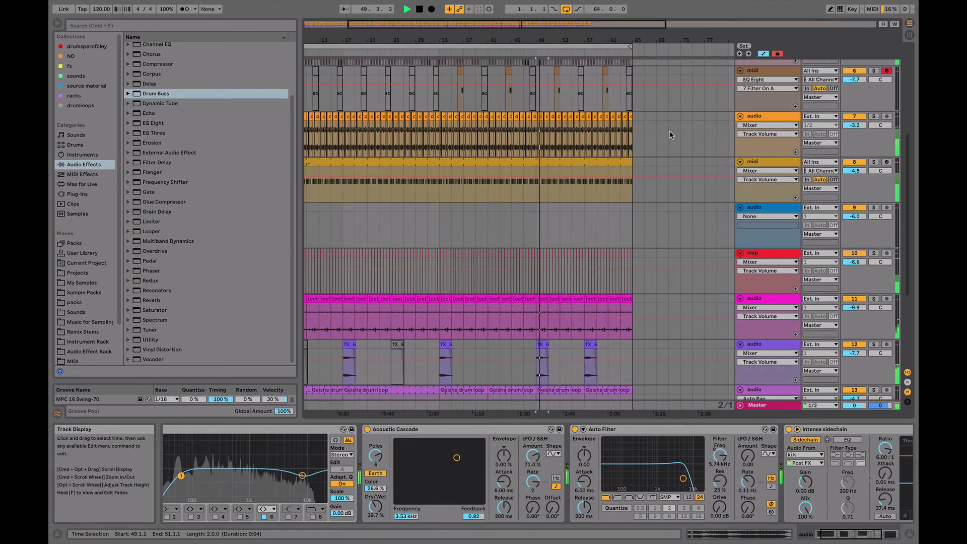
{"action": "left_click", "coordinate": [107, 47]}
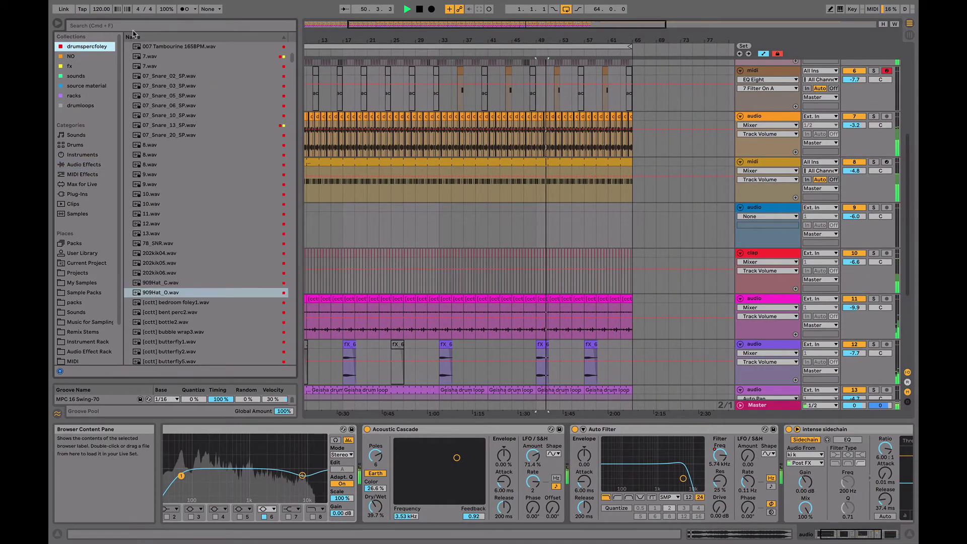
{"action": "left_click", "coordinate": [136, 25]}
- Insert a new MIDI track below the hat track, load 909Hat_O.wav onto it and place the insert mark at bar 57
{"action": "left_click", "coordinate": [764, 167]}
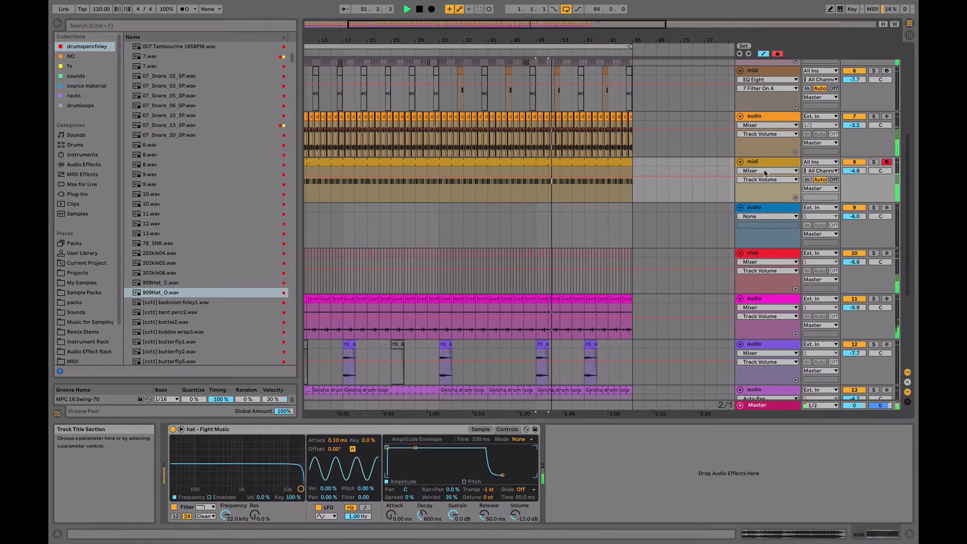
{"action": "key", "text": "super+shift+t"}
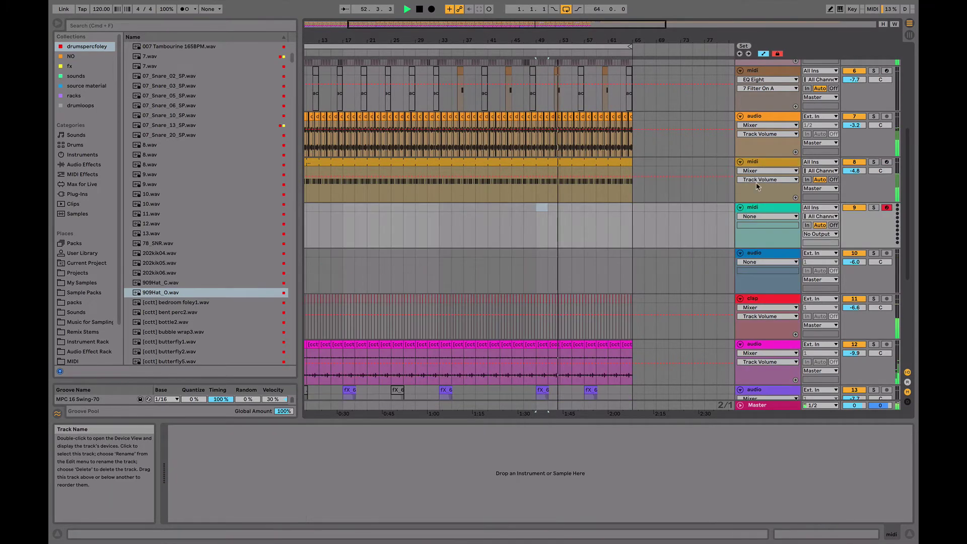
{"action": "double_click", "coordinate": [173, 293]}
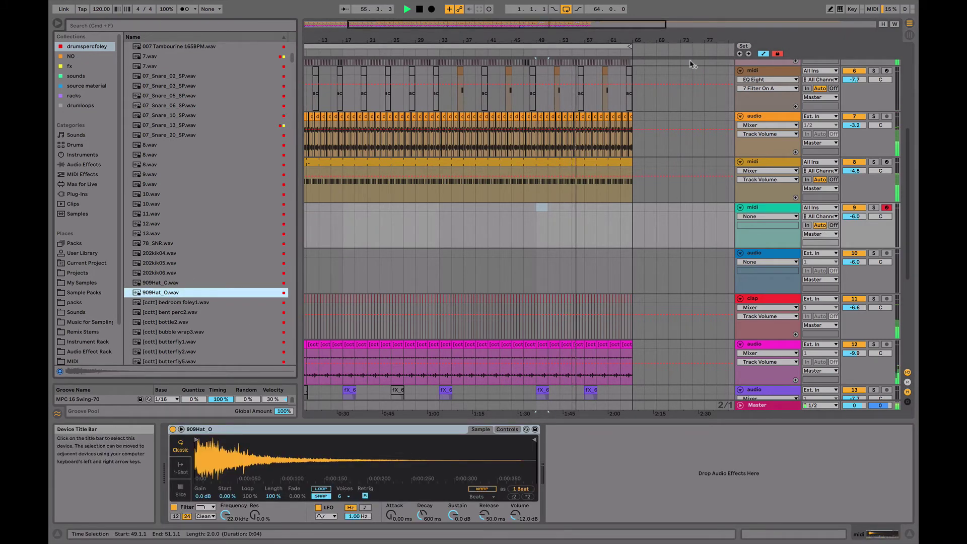
{"action": "left_click_drag", "start_coordinate": [613, 42], "coordinate": [613, 131]}
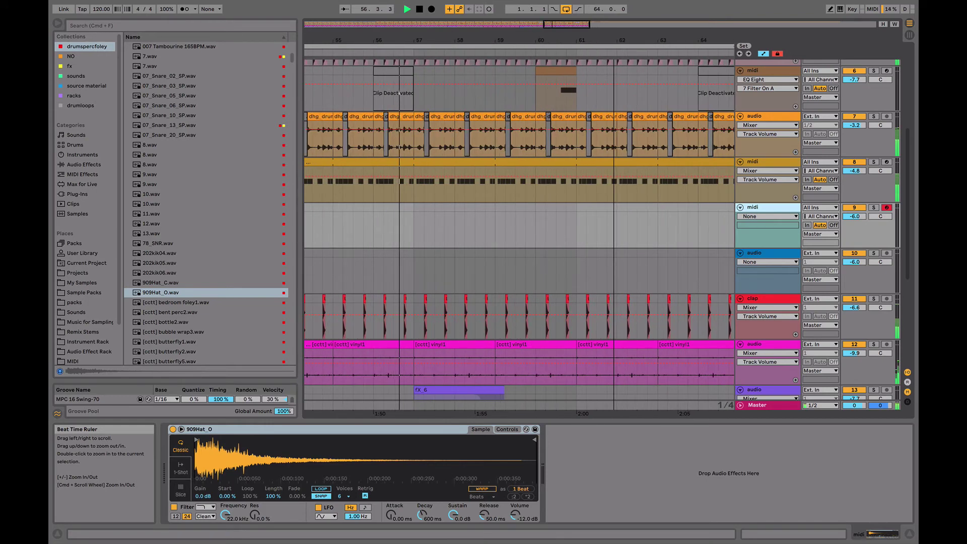
{"action": "left_click", "coordinate": [413, 205]}
{"action": "left_click_drag", "start_coordinate": [430, 41], "coordinate": [430, 101]}
{"action": "key", "text": "space"}
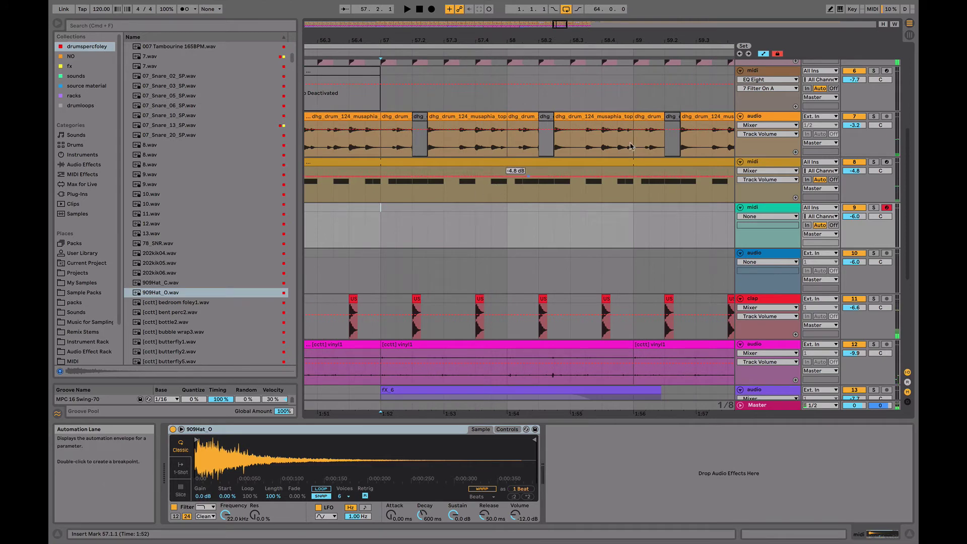
- Group the hat - Fight Music Simpler on track 8 into a Drum Rack
{"action": "right_click", "coordinate": [760, 165]}
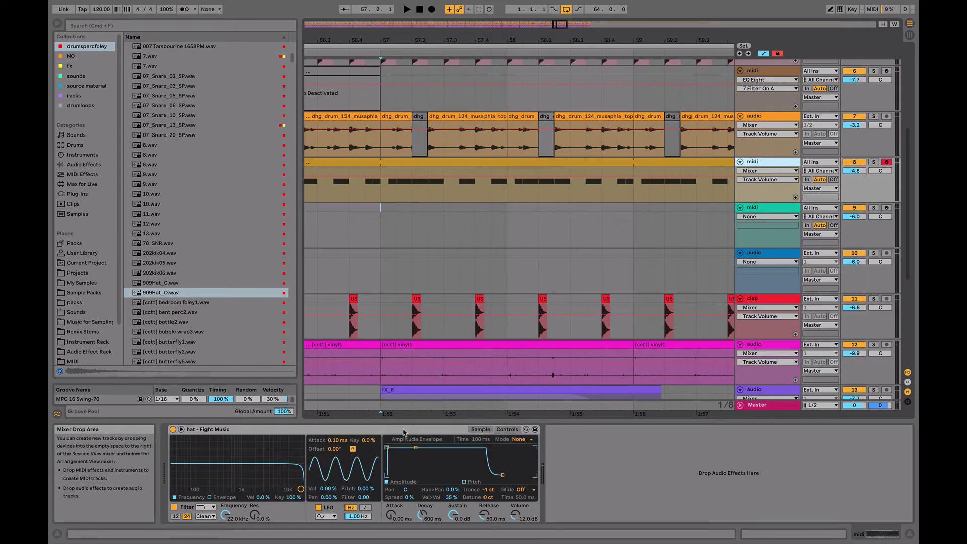
{"action": "right_click", "coordinate": [405, 429]}
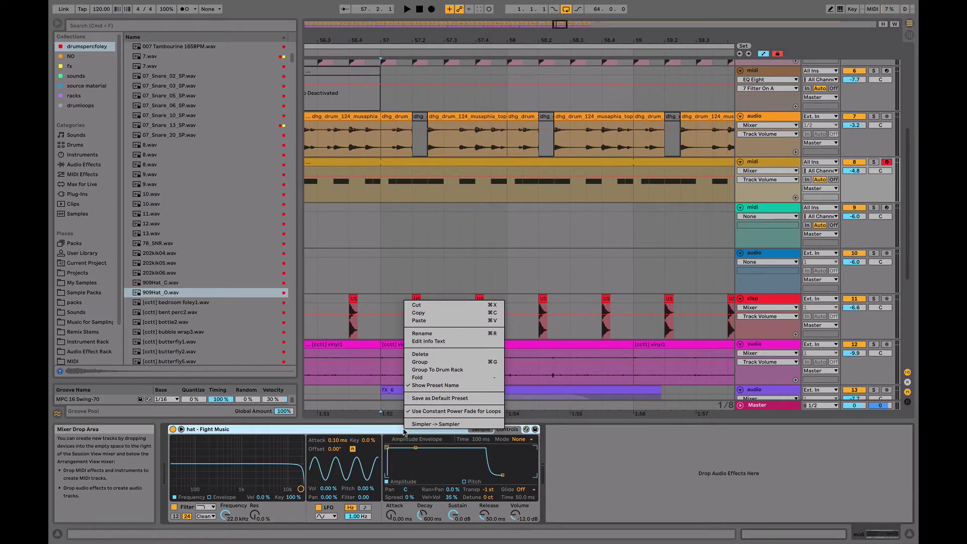
{"action": "left_click", "coordinate": [439, 370]}
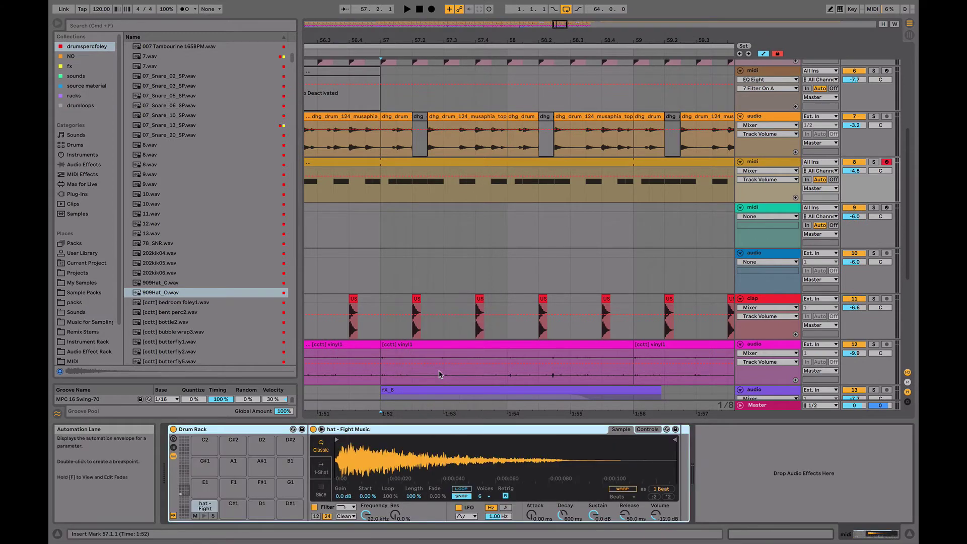
- Transpose all notes in the hat clip down to C1 so they trigger the hat - Fight Music pad
{"action": "key", "text": "space"}
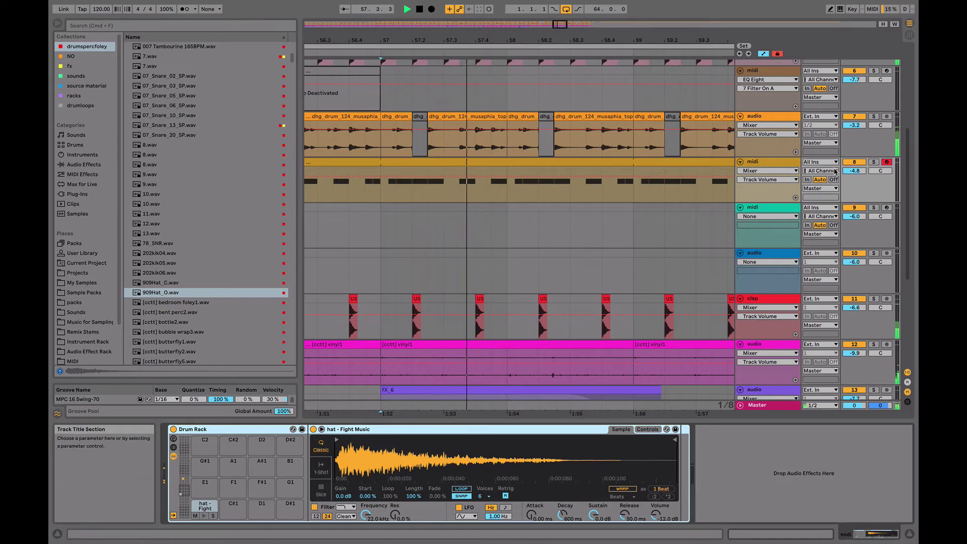
{"action": "left_click", "coordinate": [873, 162]}
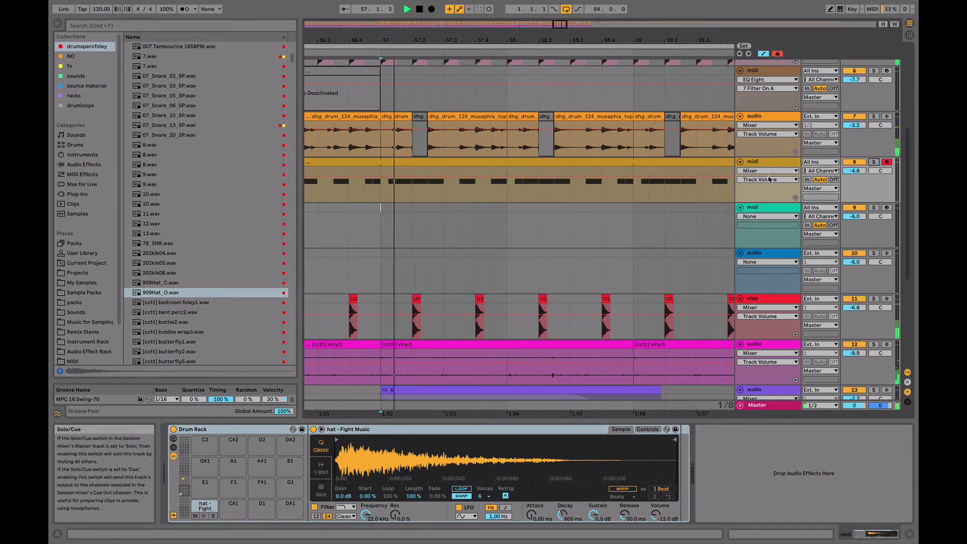
{"action": "double_click", "coordinate": [677, 184]}
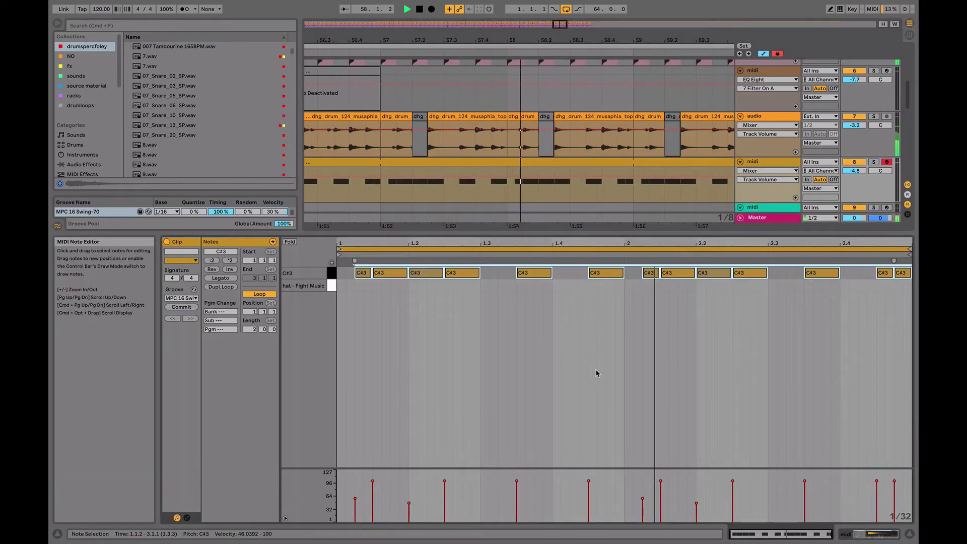
{"action": "key", "text": "Down"}
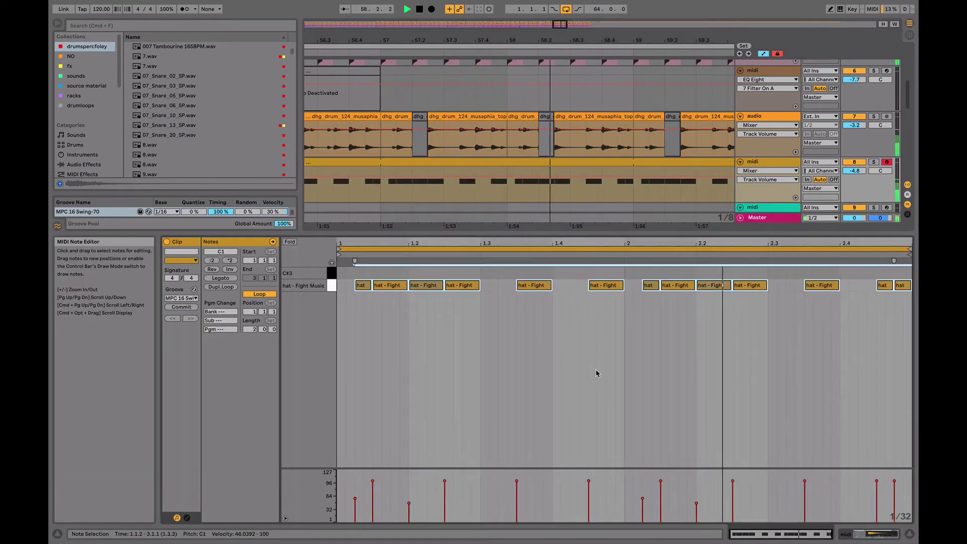
- Close the hat clip and delete the newly added MIDI track 9
{"action": "double_click", "coordinate": [781, 162]}
{"action": "left_click", "coordinate": [764, 215]}
{"action": "left_click", "coordinate": [765, 209]}
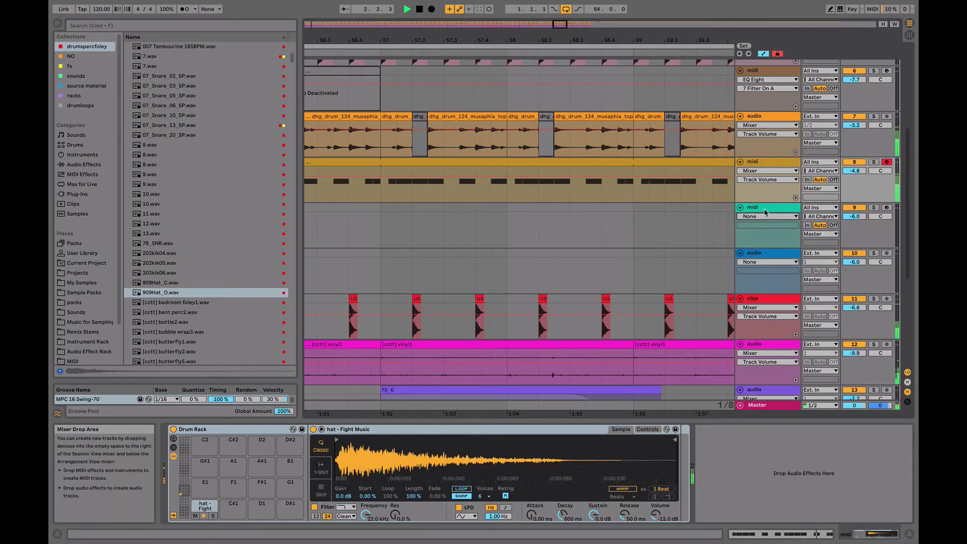
{"action": "left_click", "coordinate": [765, 208]}
{"action": "key", "text": "Delete"}
- Load 909Hat_O.wav onto the C#1 pad of the hat track's Drum Rack
{"action": "left_click", "coordinate": [760, 165]}
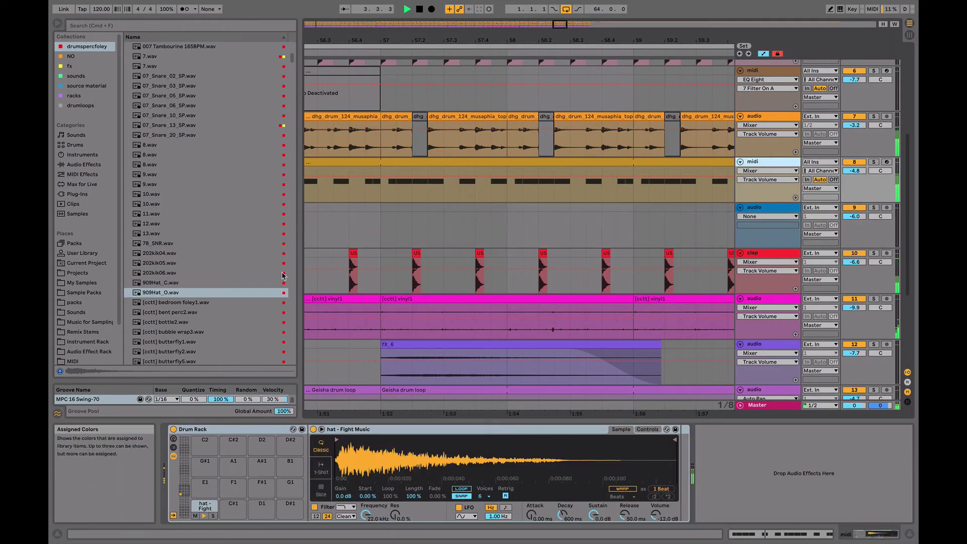
{"action": "left_click", "coordinate": [158, 296]}
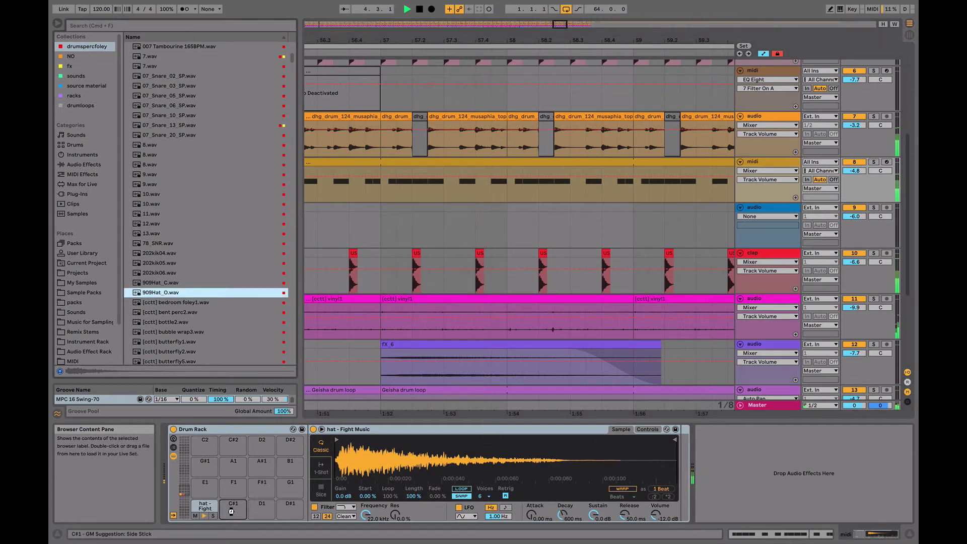
- In the hat clip starting at bar 57, move the eight offbeat hat notes up to the 909Hat_O pad at C#1
{"action": "left_click_drag", "start_coordinate": [564, 39], "coordinate": [564, 10]}
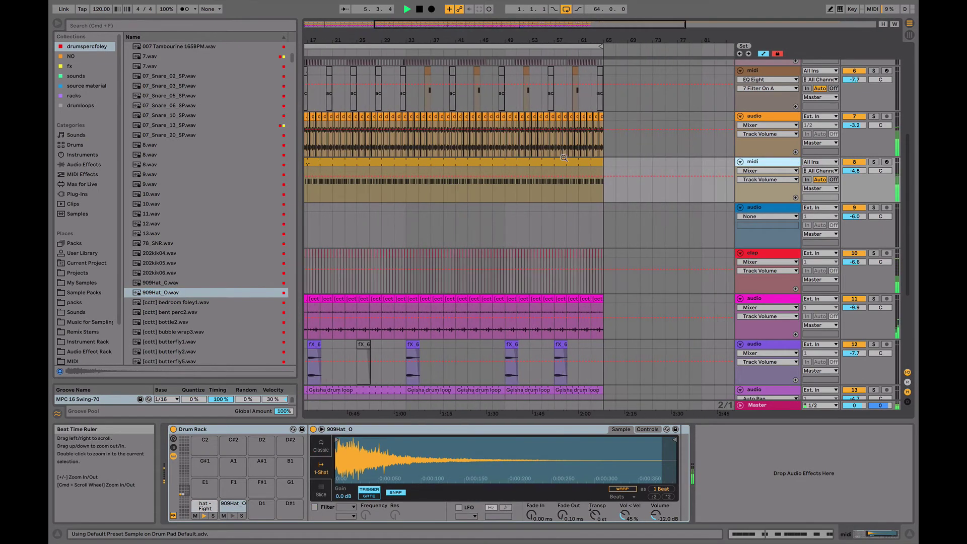
{"action": "left_click", "coordinate": [555, 194]}
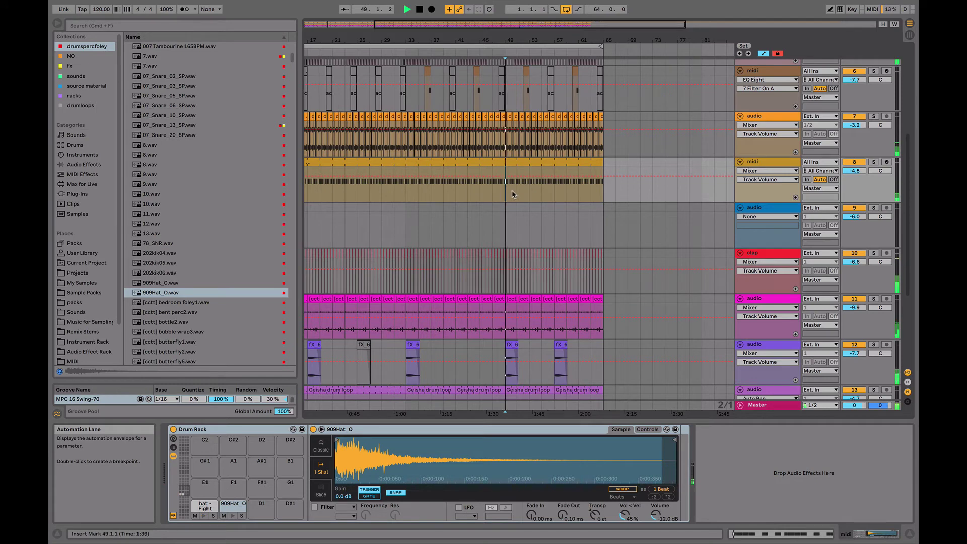
{"action": "double_click", "coordinate": [557, 181]}
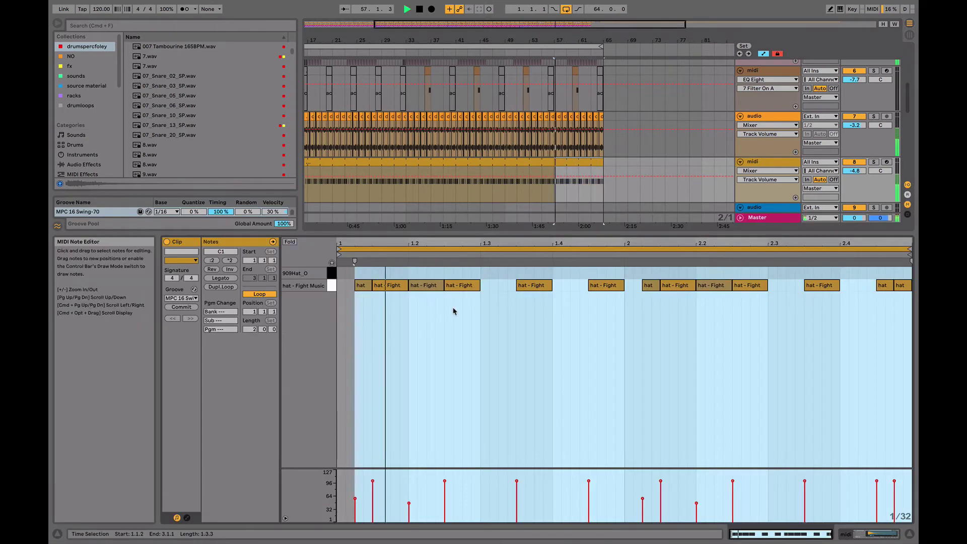
{"action": "left_click", "coordinate": [398, 287]}
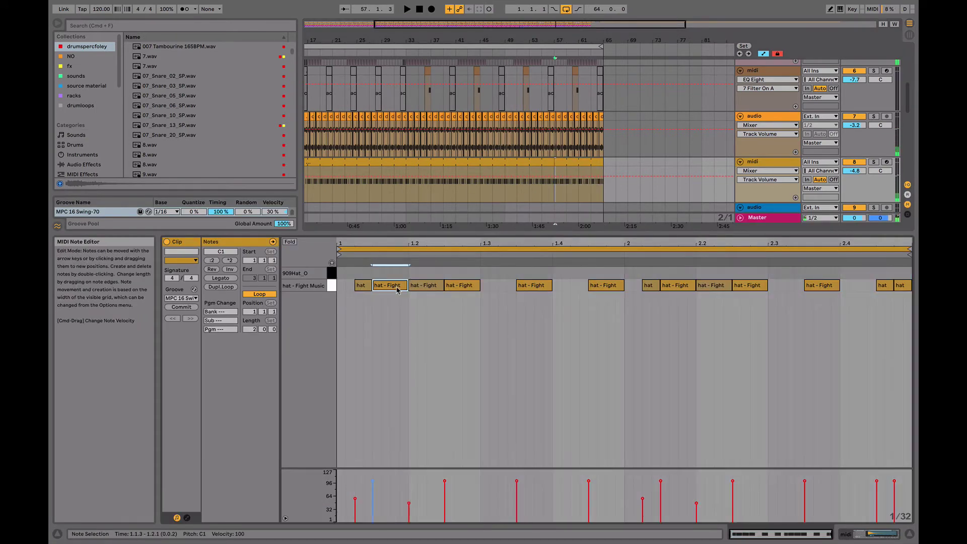
{"action": "key", "text": "Up"}
{"action": "key", "text": "space"}
{"action": "left_click", "coordinate": [468, 286]}
{"action": "key", "text": "Up"}
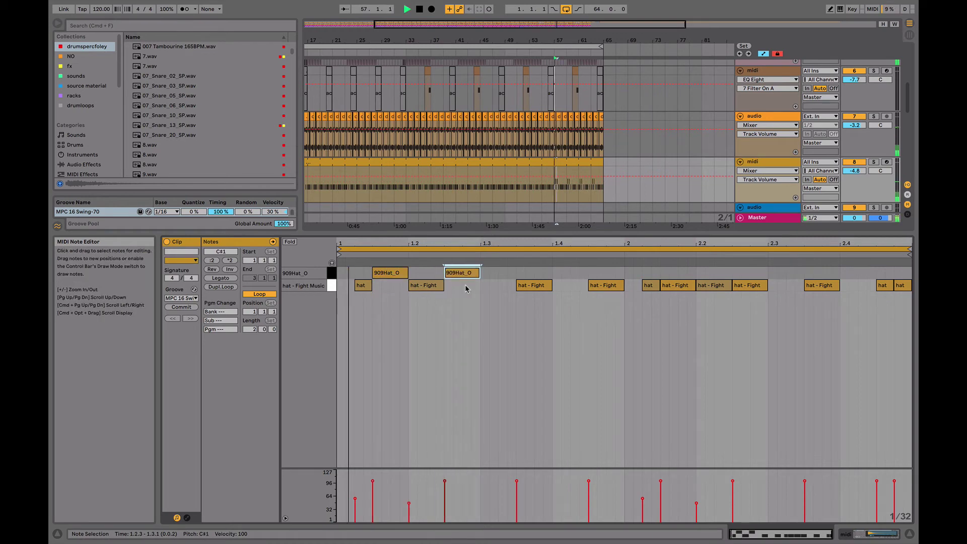
{"action": "left_click", "coordinate": [529, 287]}
{"action": "key", "text": "Up"}
{"action": "left_click", "coordinate": [605, 286]}
{"action": "key", "text": "Up"}
{"action": "left_click", "coordinate": [673, 286]}
{"action": "key", "text": "Up"}
{"action": "left_click", "coordinate": [745, 286]}
{"action": "key", "text": "Up"}
{"action": "left_click", "coordinate": [820, 286]}
{"action": "key", "text": "Up"}
{"action": "left_click", "coordinate": [882, 286]}
{"action": "key", "text": "Up"}
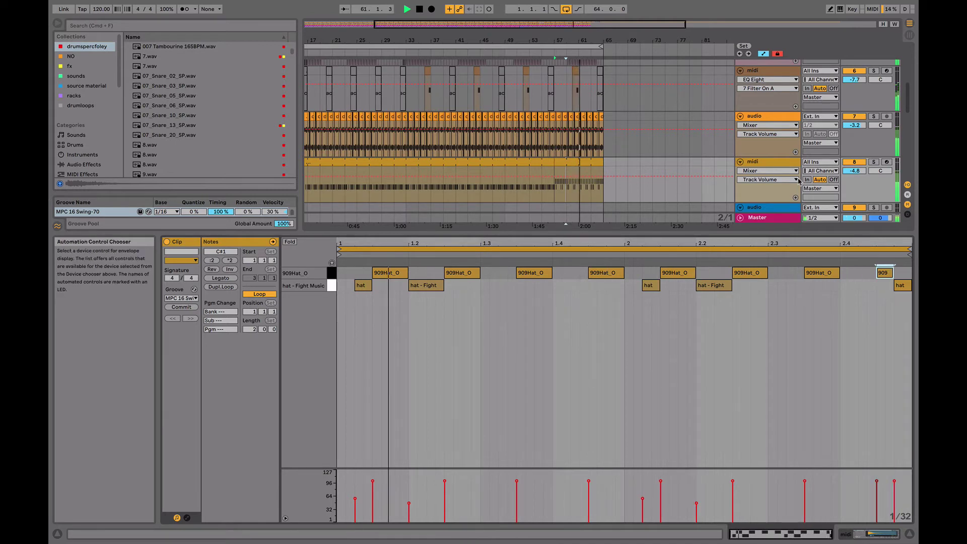
- Solo the hat track and set the 909Hat_O sample's Fade Out to 59.3 ms
{"action": "left_click", "coordinate": [776, 163]}
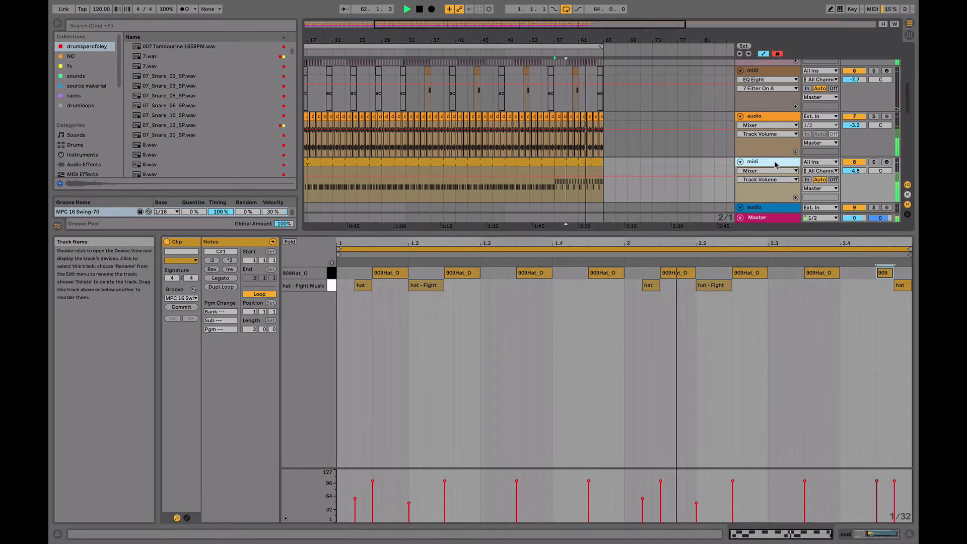
{"action": "double_click", "coordinate": [771, 162]}
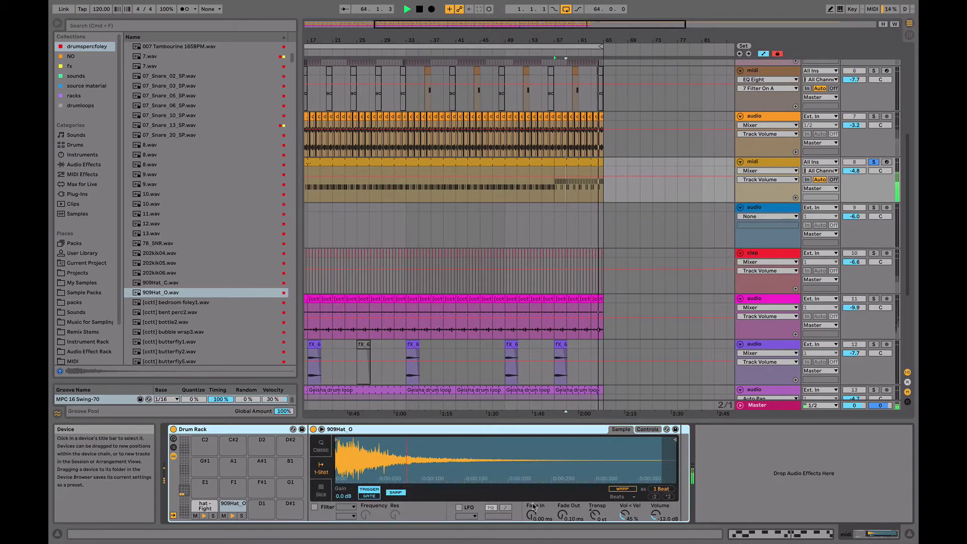
{"action": "left_click_drag", "start_coordinate": [563, 514], "coordinate": [562, 498]}
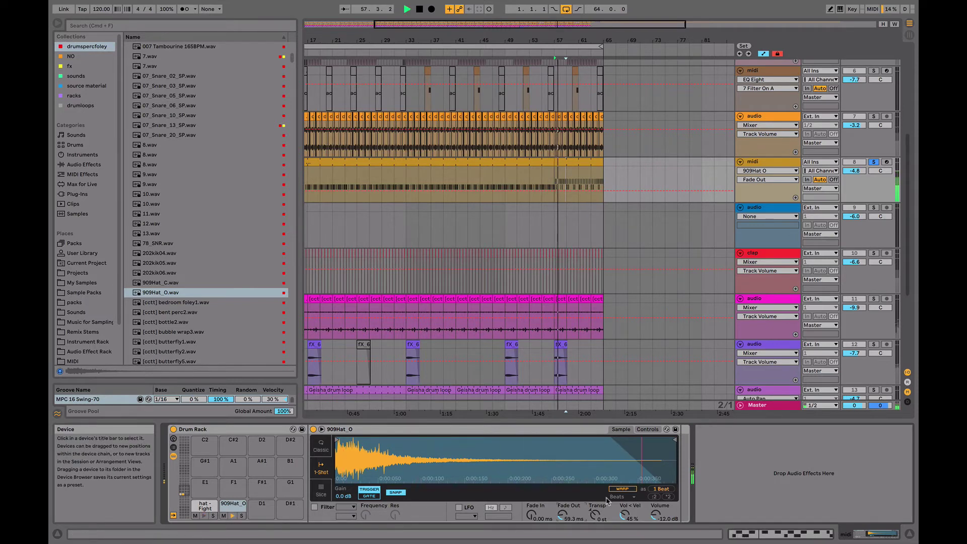
- Enable the 909Hat_O sample's filter and set its frequency to 11.7 kHz and resonance to 26 %
{"action": "left_click", "coordinate": [314, 508]}
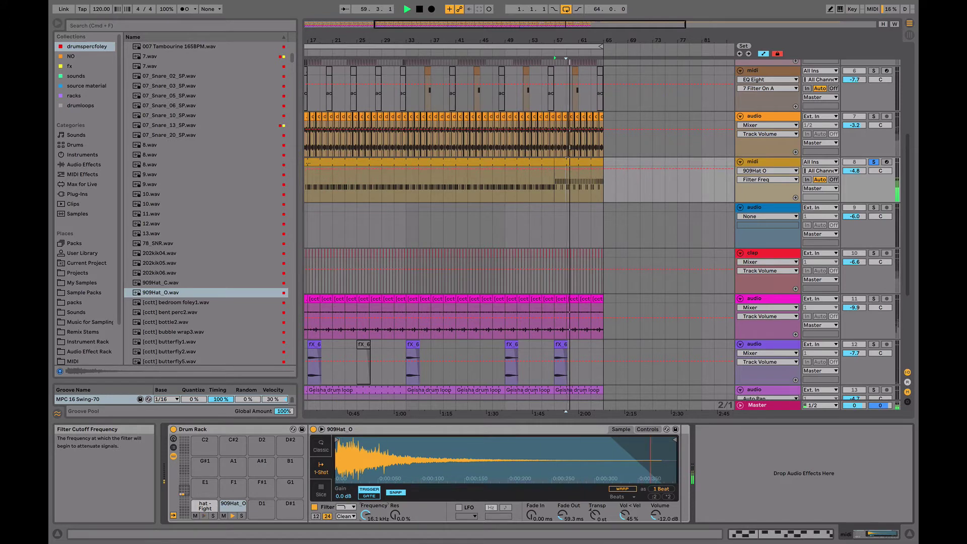
{"action": "left_click", "coordinate": [395, 515]}
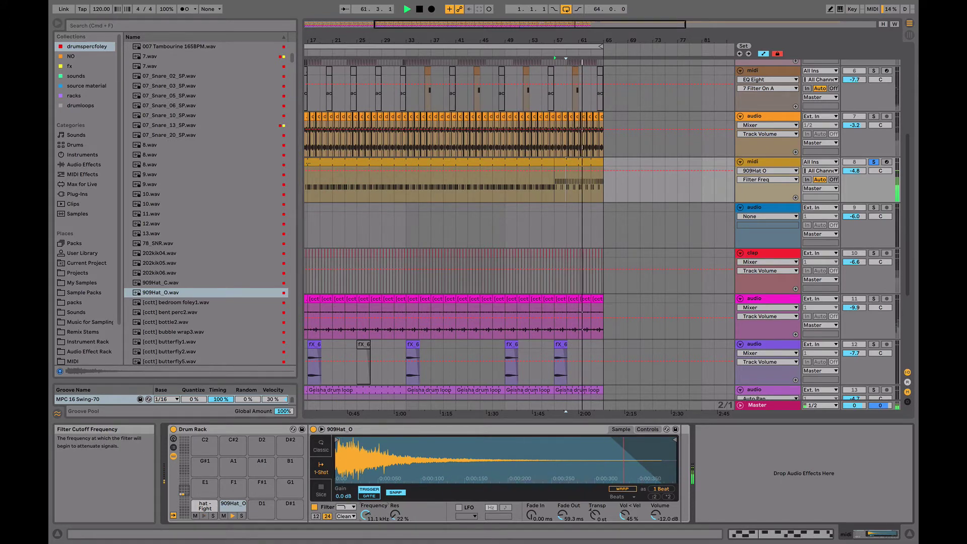
{"action": "left_click", "coordinate": [395, 514]}
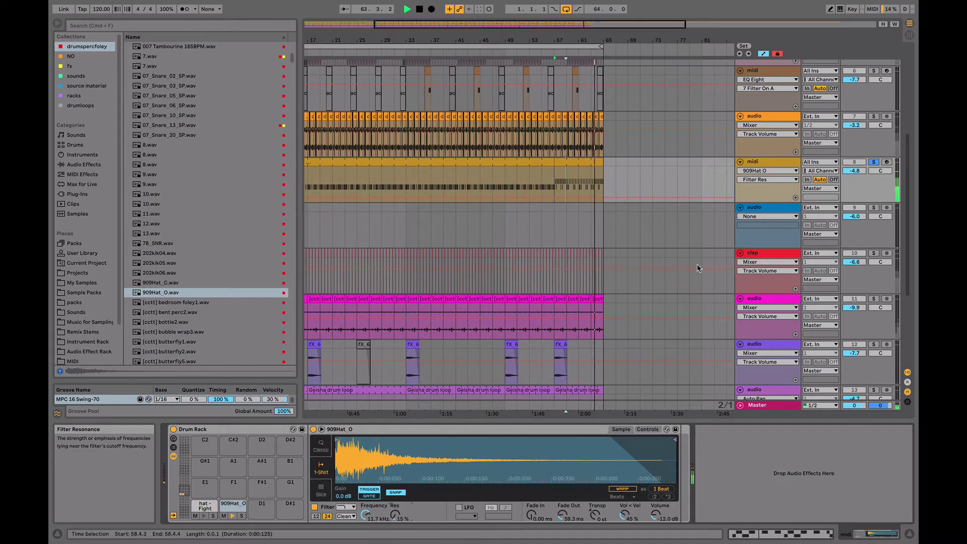
{"action": "left_click_drag", "start_coordinate": [396, 515], "coordinate": [396, 504]}
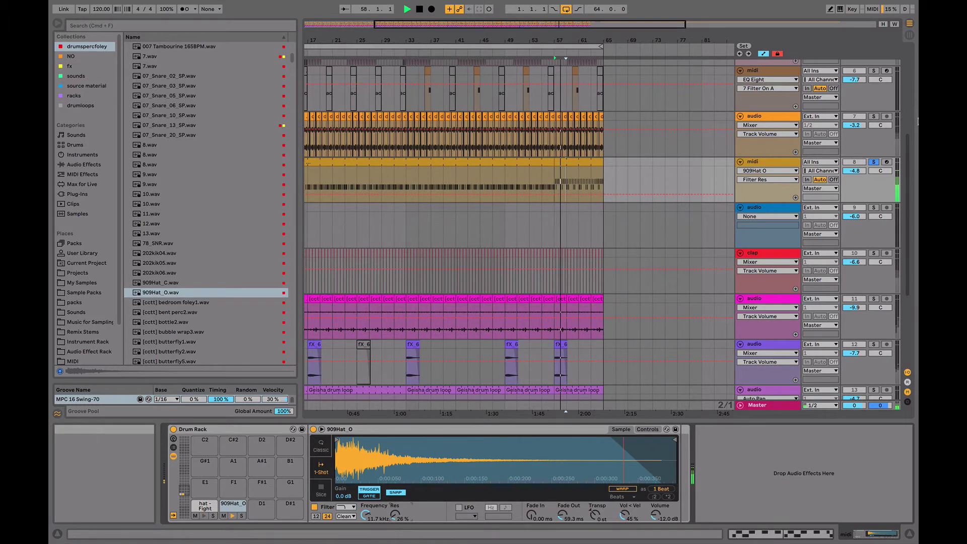
- Unsolo the hat track, set its volume to -4.5 dB and place the insert marker at bar 57
{"action": "left_click", "coordinate": [856, 171]}
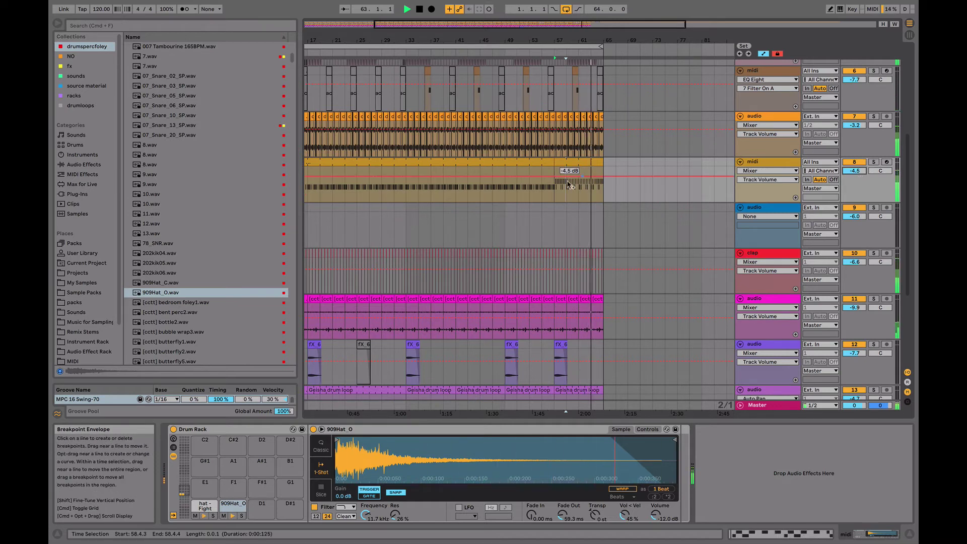
{"action": "left_click", "coordinate": [546, 194]}
{"action": "left_click", "coordinate": [553, 196]}
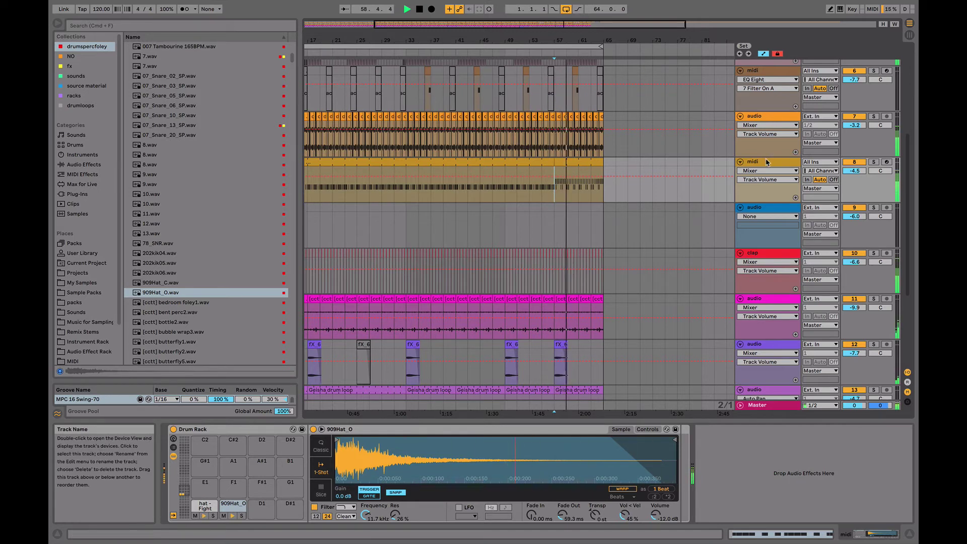
- Change EQ Eight band 1 on sample track 2 to a 48 dB low cut at 48.9 Hz
{"action": "scroll", "coordinate": [767, 162], "scroll_direction": "up", "scroll_amount": 5}
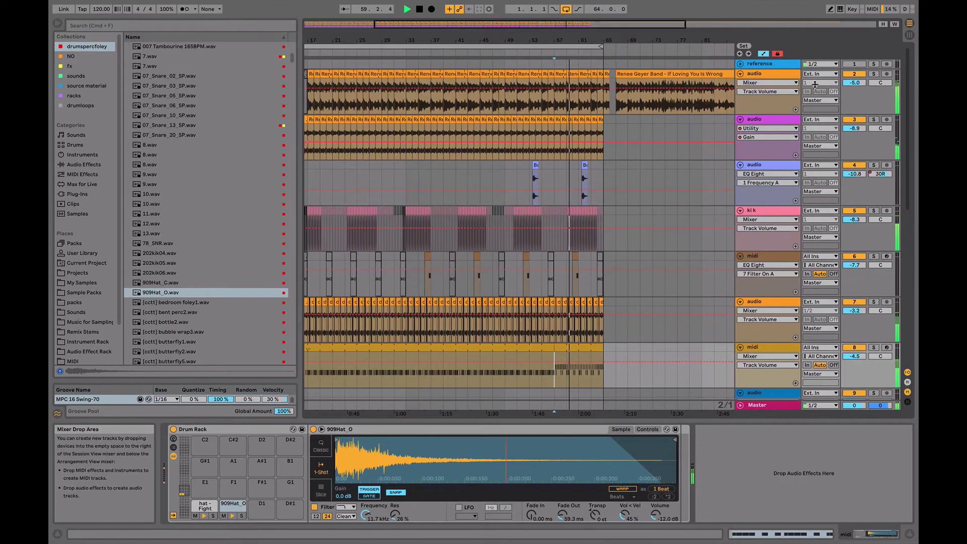
{"action": "left_click", "coordinate": [788, 77]}
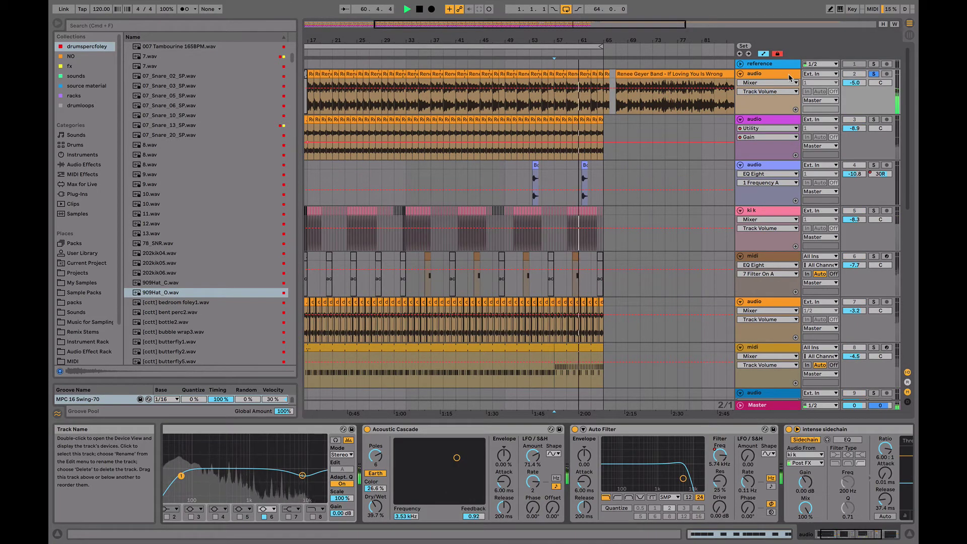
{"action": "scroll", "coordinate": [235, 522], "scroll_direction": "left", "scroll_amount": 3}
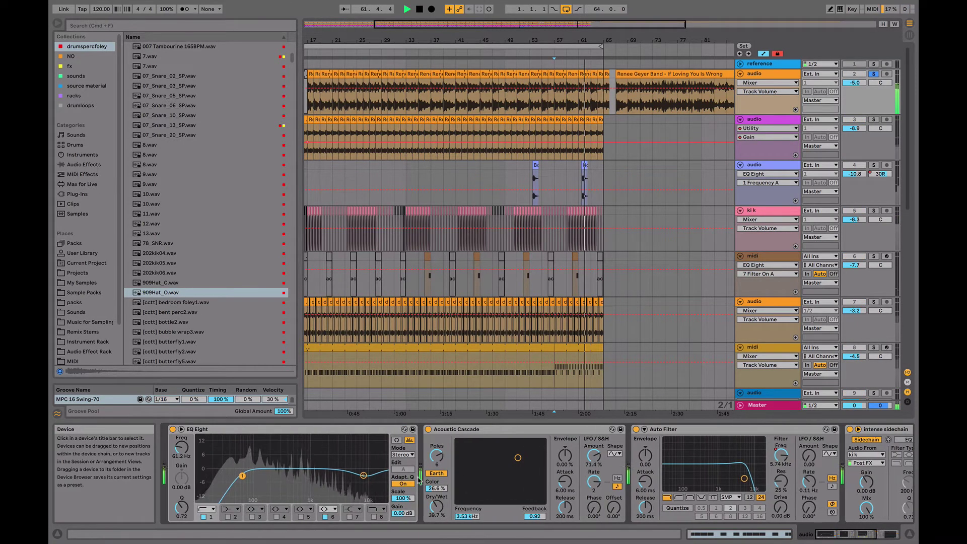
{"action": "left_click", "coordinate": [206, 510]}
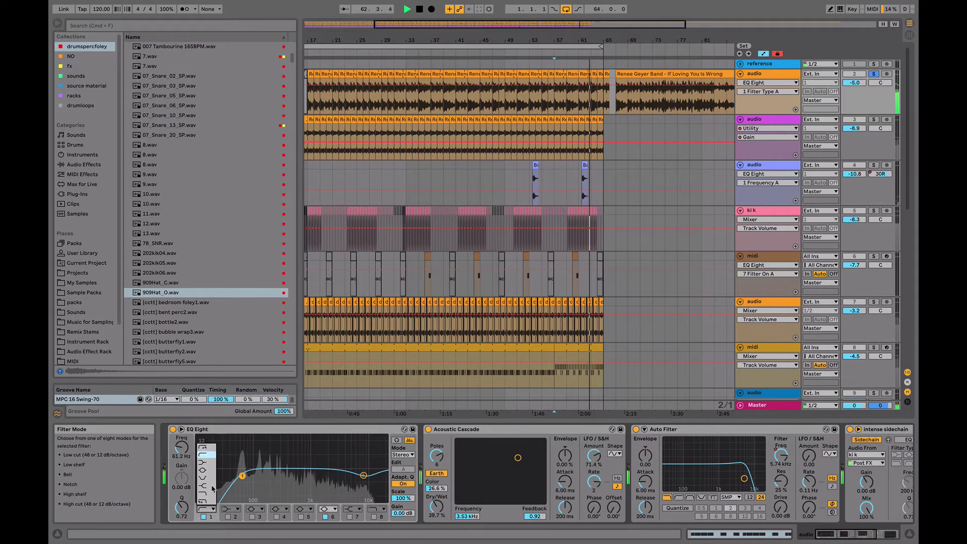
{"action": "left_click", "coordinate": [202, 450]}
{"action": "left_click", "coordinate": [182, 448]}
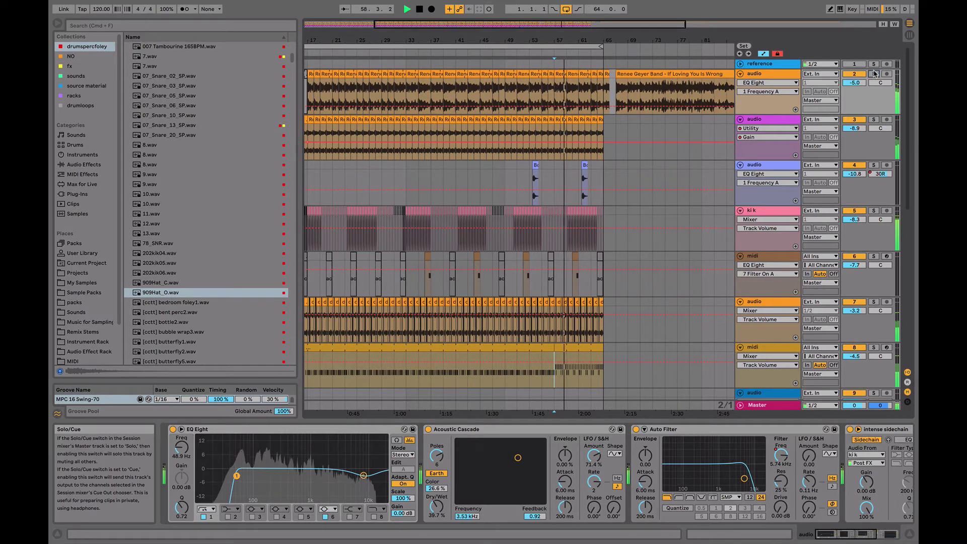
- On the Renee Geyer sample track, rework the half bar from 53.1.1 to 53.3.1 into its own clip
{"action": "left_click", "coordinate": [777, 77]}
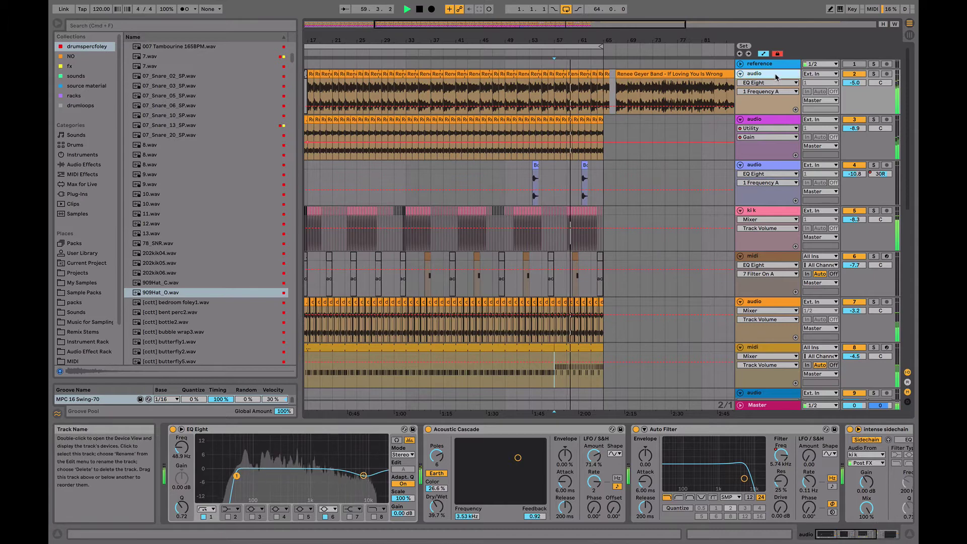
{"action": "scroll", "coordinate": [656, 251], "scroll_direction": "down", "scroll_amount": 5}
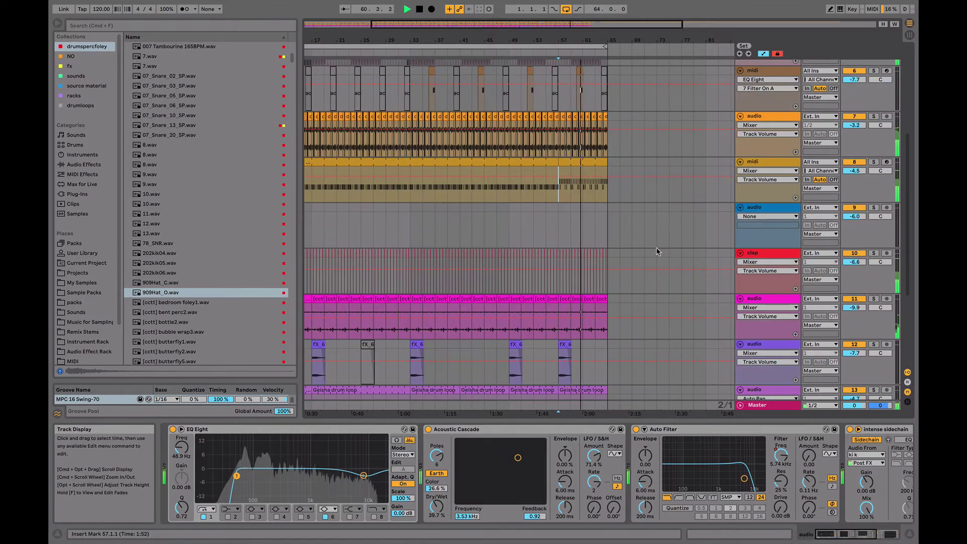
{"action": "scroll", "coordinate": [656, 251], "scroll_direction": "up", "scroll_amount": 5}
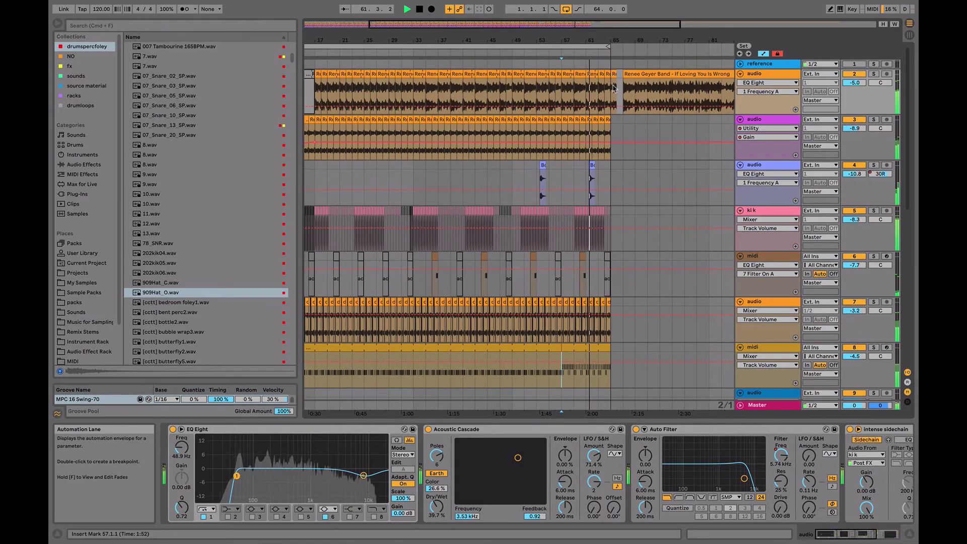
{"action": "left_click_drag", "start_coordinate": [600, 39], "coordinate": [555, 56]}
{"action": "left_click", "coordinate": [511, 56]}
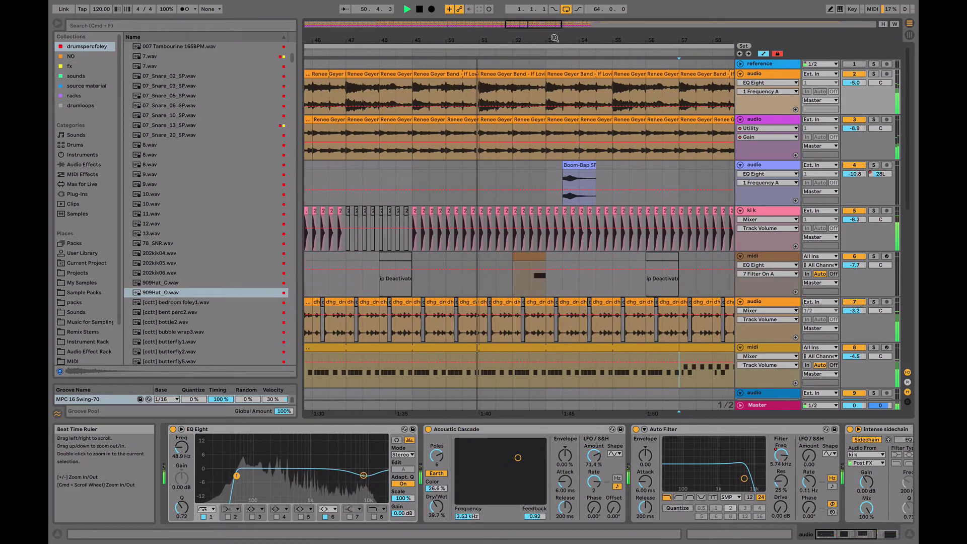
{"action": "left_click", "coordinate": [540, 73]}
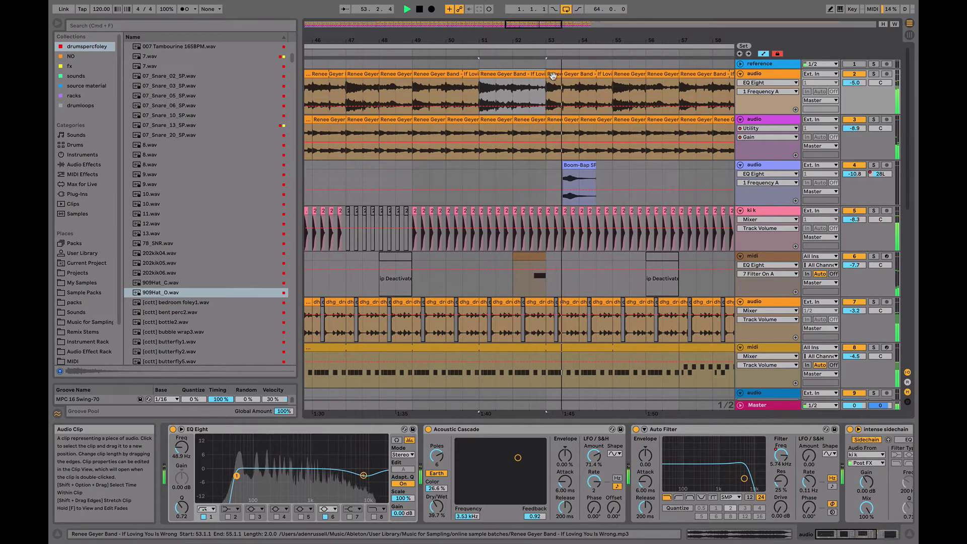
{"action": "mouse_move", "coordinate": [564, 93]}
{"action": "left_mouse_down"}
{"action": "mouse_move", "coordinate": [576, 91]}
{"action": "mouse_move", "coordinate": [549, 92]}
{"action": "left_mouse_up"}
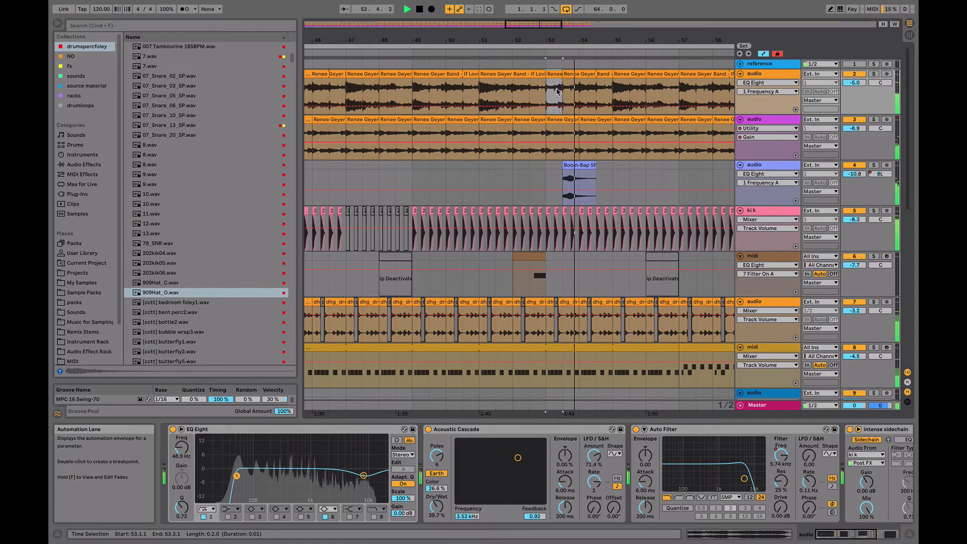
- Copy the sample's half bar from 51.3.1 to 52.1.1 and paste it over the clip start at 51.1.1
{"action": "left_click", "coordinate": [421, 74]}
{"action": "key", "text": "space"}
{"action": "key", "text": "space"}
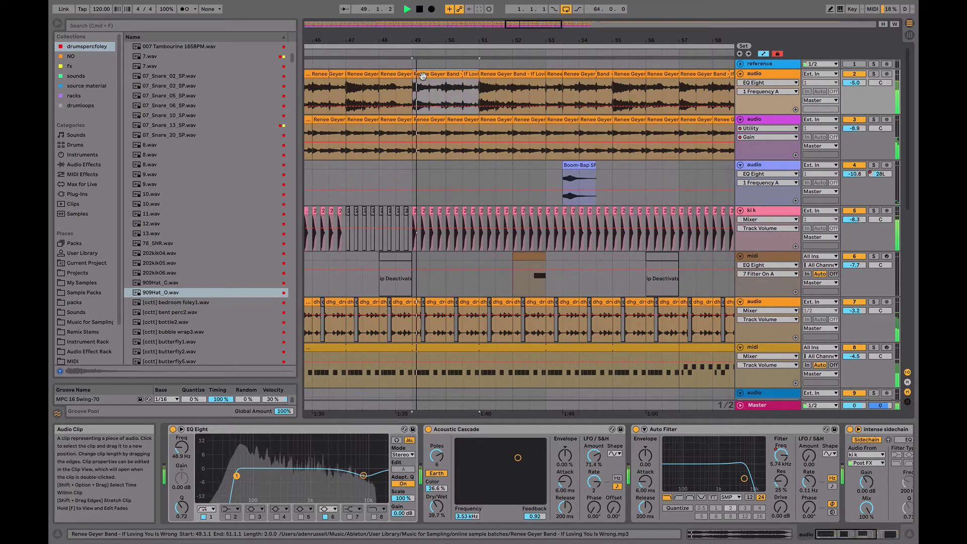
{"action": "left_click_drag", "start_coordinate": [430, 91], "coordinate": [443, 91]}
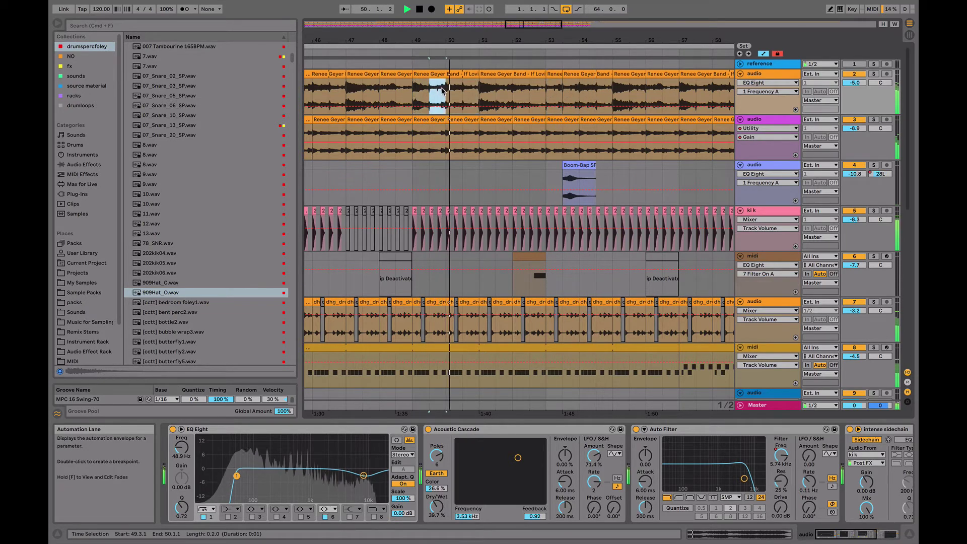
{"action": "left_click_drag", "start_coordinate": [508, 88], "coordinate": [498, 91]}
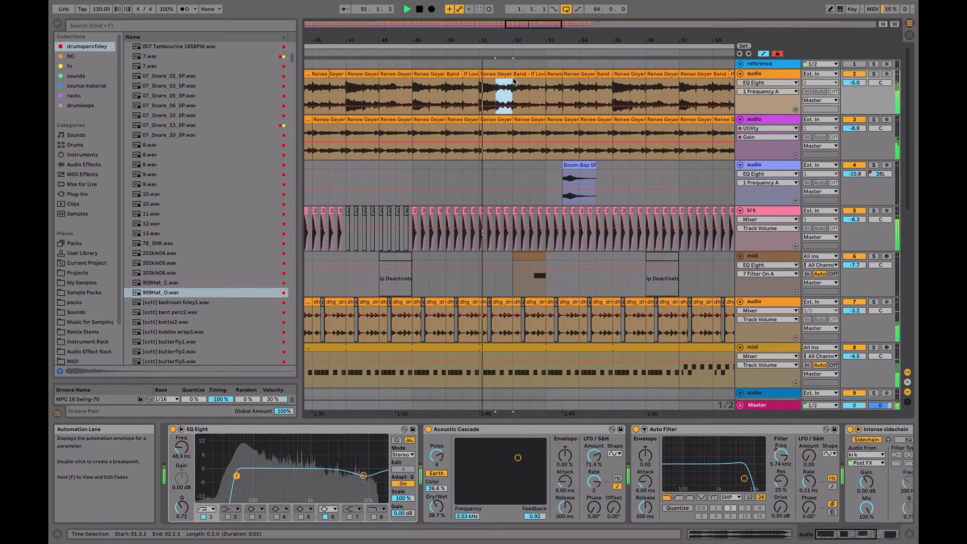
{"action": "left_click", "coordinate": [479, 93]}
{"action": "key", "text": "super+v"}
{"action": "key", "text": "space"}
{"action": "key", "text": "space"}
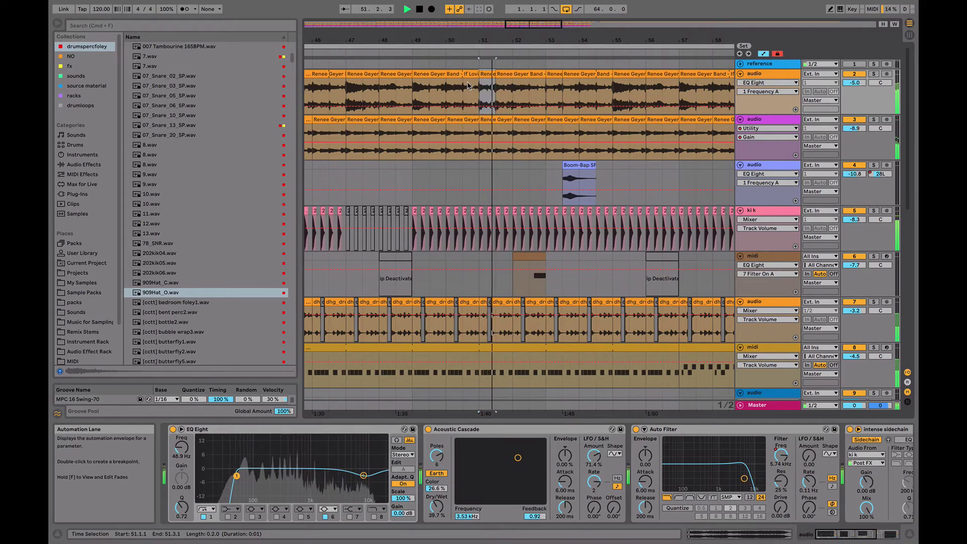
- Listen from bar 49, then copy the half bar from 51.1.1 to 51.3.1 and paste it at 52.1.1
{"action": "left_click", "coordinate": [438, 73]}
{"action": "key", "text": "space"}
{"action": "key", "text": "space"}
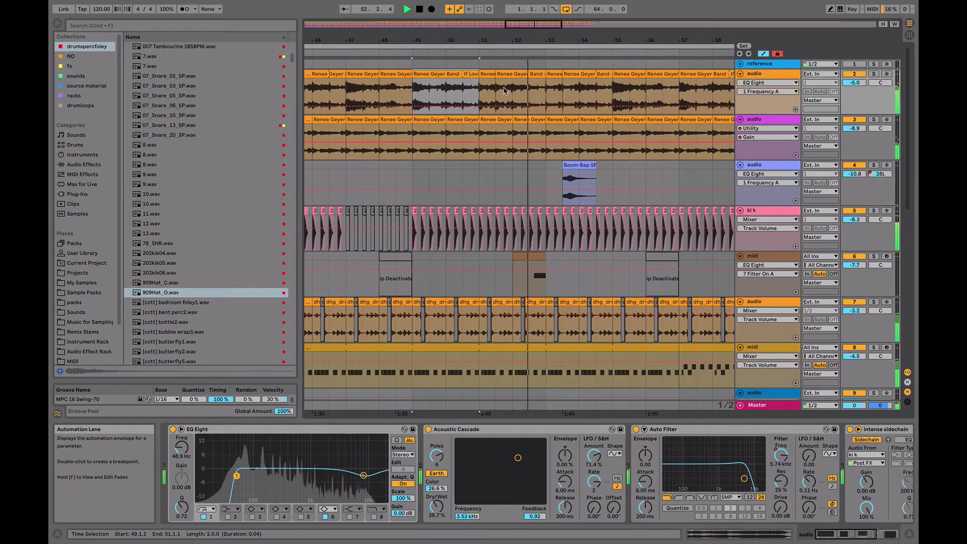
{"action": "left_click", "coordinate": [513, 90]}
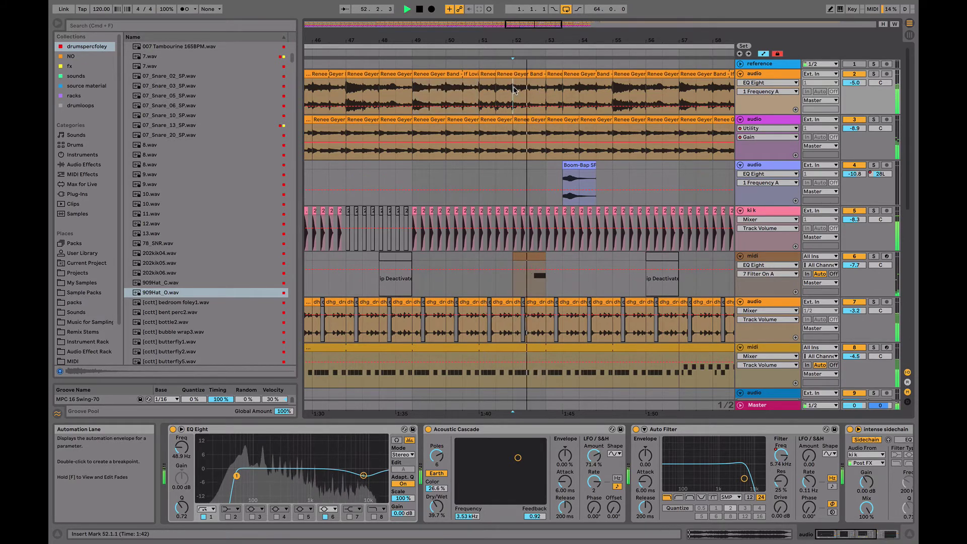
{"action": "left_click_drag", "start_coordinate": [492, 94], "coordinate": [481, 93]}
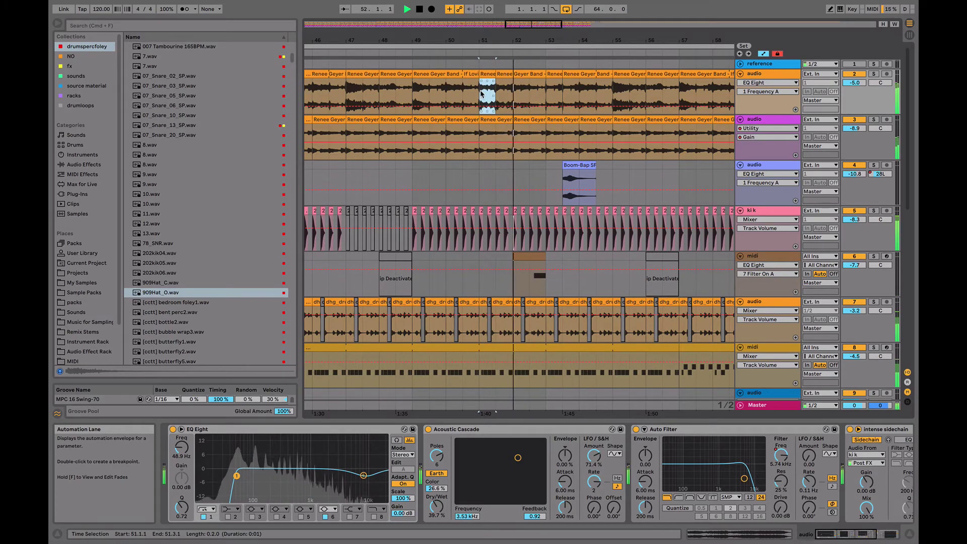
{"action": "key", "text": "space"}
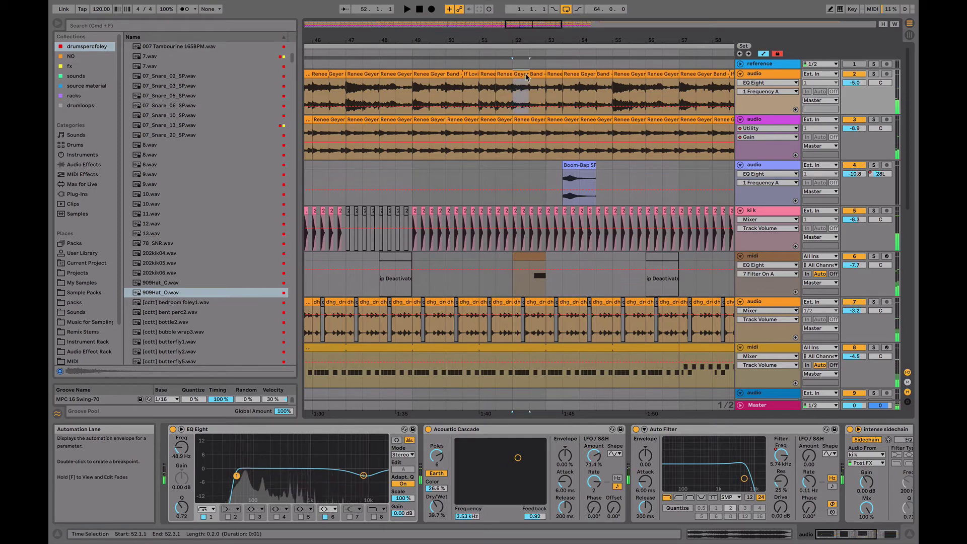
- Play back the rearranged sample from bar 51 and again from bar 49 to check the edits
{"action": "left_click_drag", "start_coordinate": [496, 89], "coordinate": [480, 94]}
{"action": "key", "text": "space"}
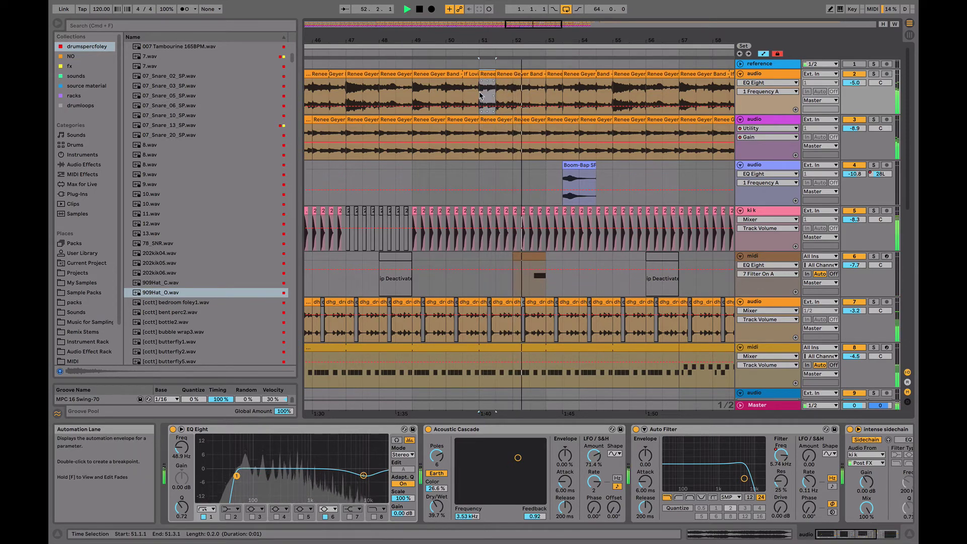
{"action": "key", "text": "space"}
{"action": "key", "text": "space"}
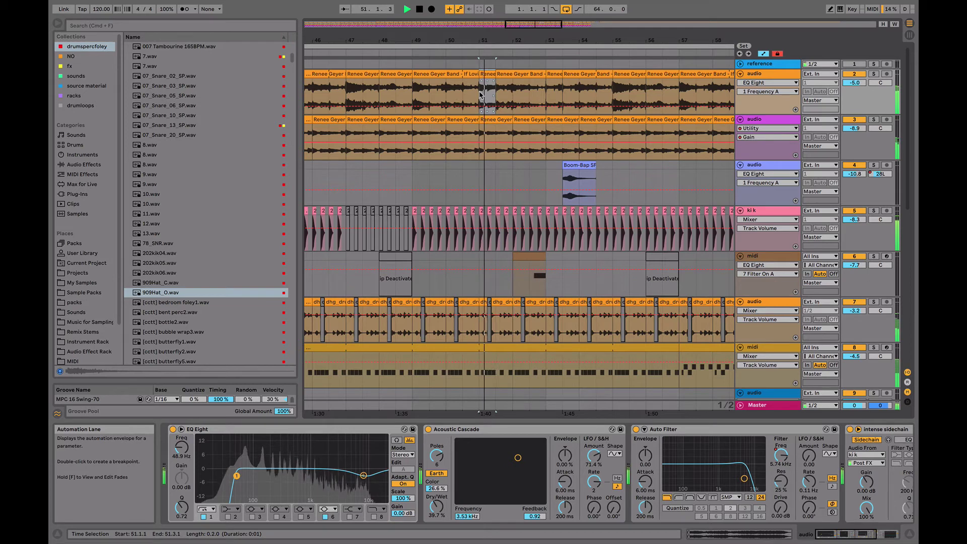
{"action": "left_click", "coordinate": [442, 74]}
{"action": "key", "text": "space"}
{"action": "key", "text": "space"}
- Try pasting a copy of the half-bar clip from 51.1.1 at 55.1.1 on the sample track
{"action": "left_click", "coordinate": [487, 73]}
{"action": "left_click", "coordinate": [616, 86]}
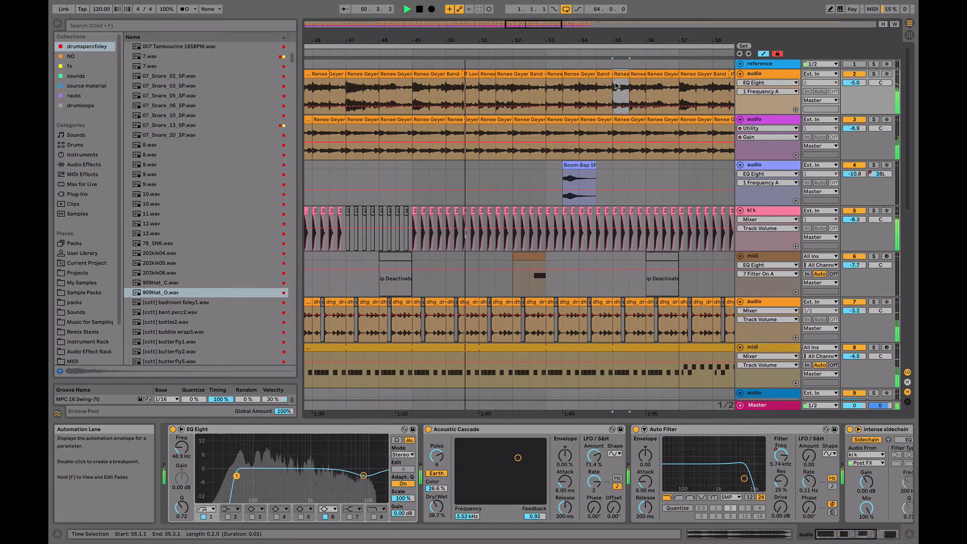
{"action": "left_click", "coordinate": [494, 78]}
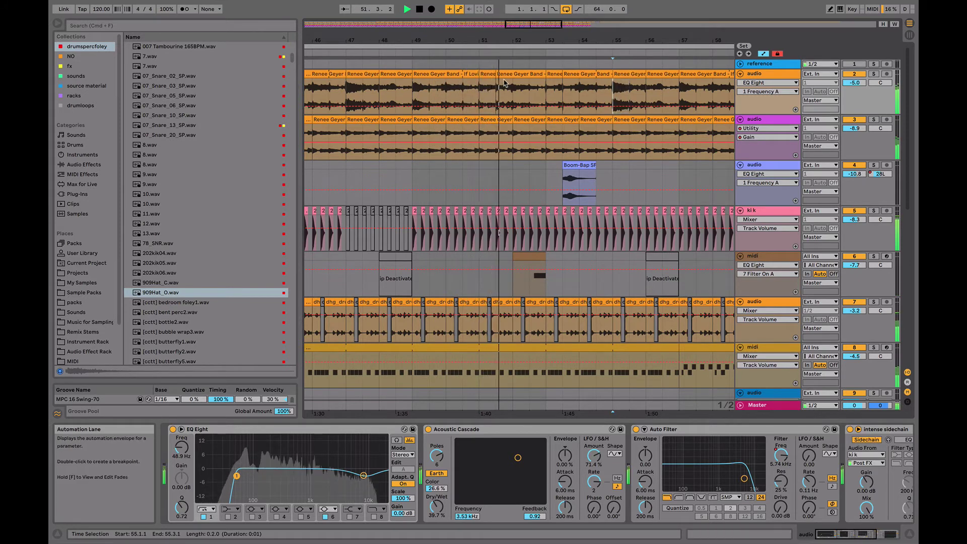
- Compare playback of the sample from bar 55 with playback from the half-bar clip at bar 51
{"action": "left_click", "coordinate": [623, 92]}
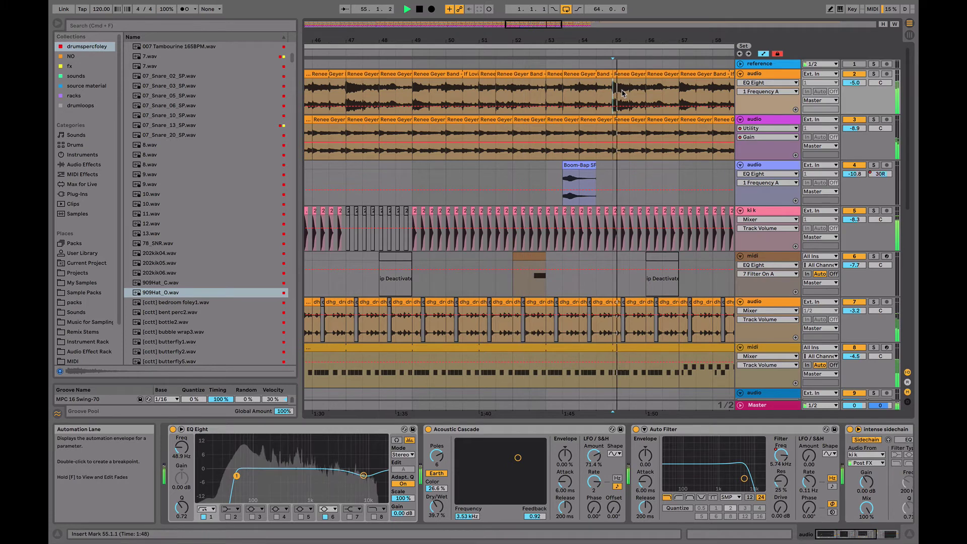
{"action": "key", "text": "space"}
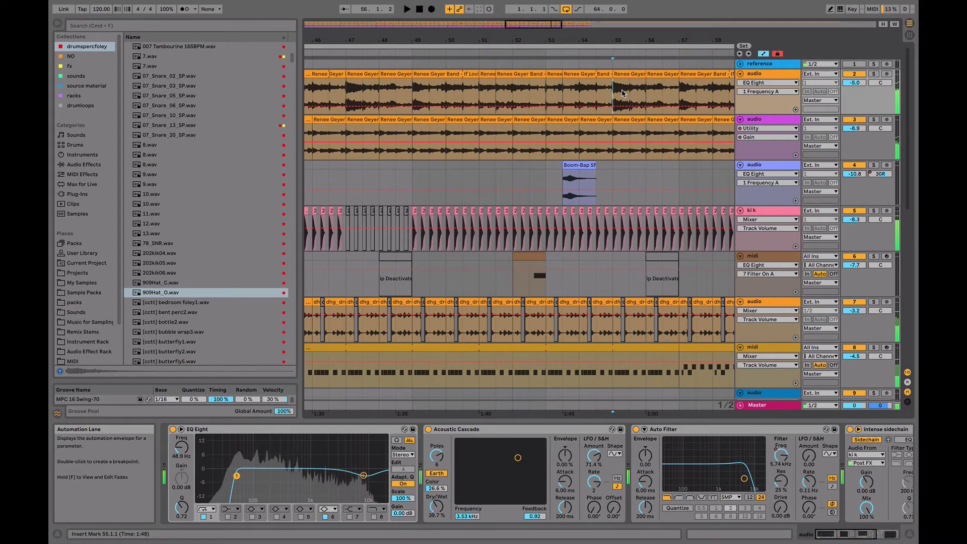
{"action": "left_click", "coordinate": [484, 75]}
{"action": "key", "text": "space"}
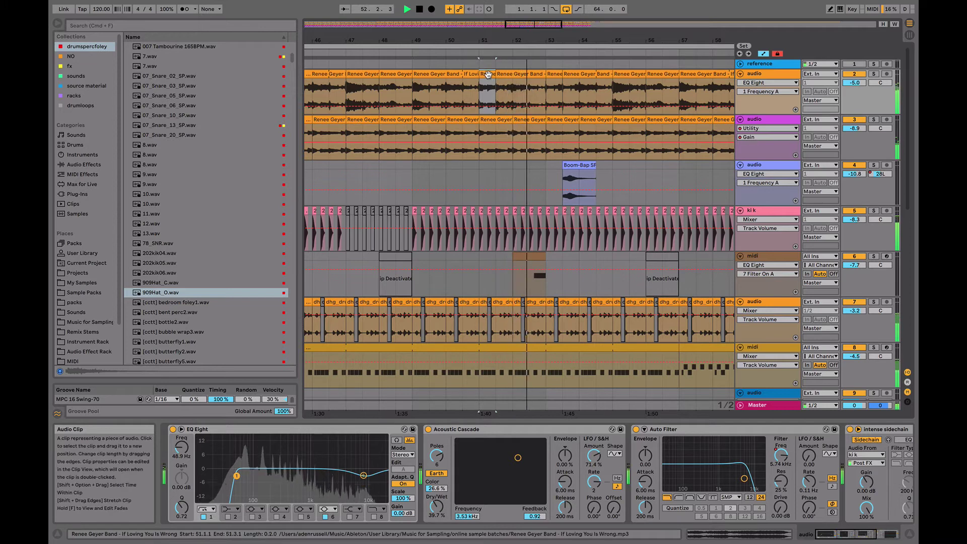
- Duplicate the rearranged sample clips spanning bars 49 to 57 on the sample track so they repeat from bar 57, and stop playback
{"action": "left_click", "coordinate": [614, 88]}
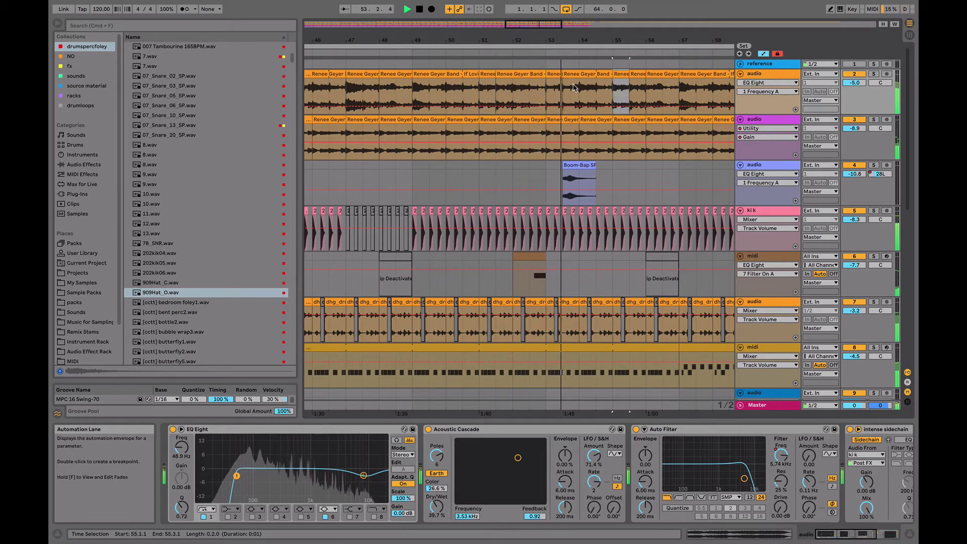
{"action": "left_click", "coordinate": [457, 75]}
{"action": "mouse_move", "coordinate": [467, 40]}
{"action": "left_mouse_down"}
{"action": "mouse_move", "coordinate": [467, 25]}
{"action": "mouse_move", "coordinate": [456, 25]}
{"action": "left_mouse_up"}
{"action": "left_click", "coordinate": [593, 74], "text": "shift"}
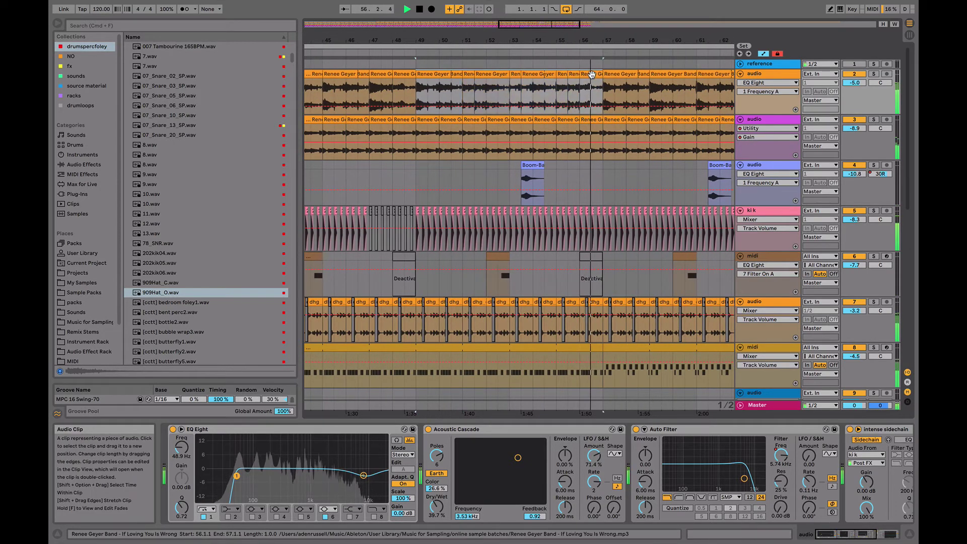
{"action": "key", "text": "super+d"}
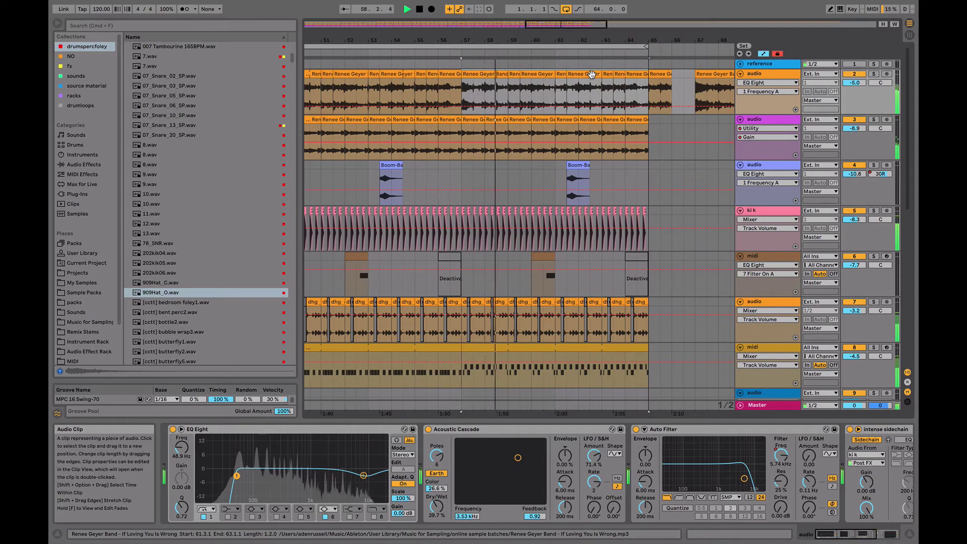
{"action": "left_click_drag", "start_coordinate": [541, 40], "coordinate": [578, 21]}
{"action": "key", "text": "space"}
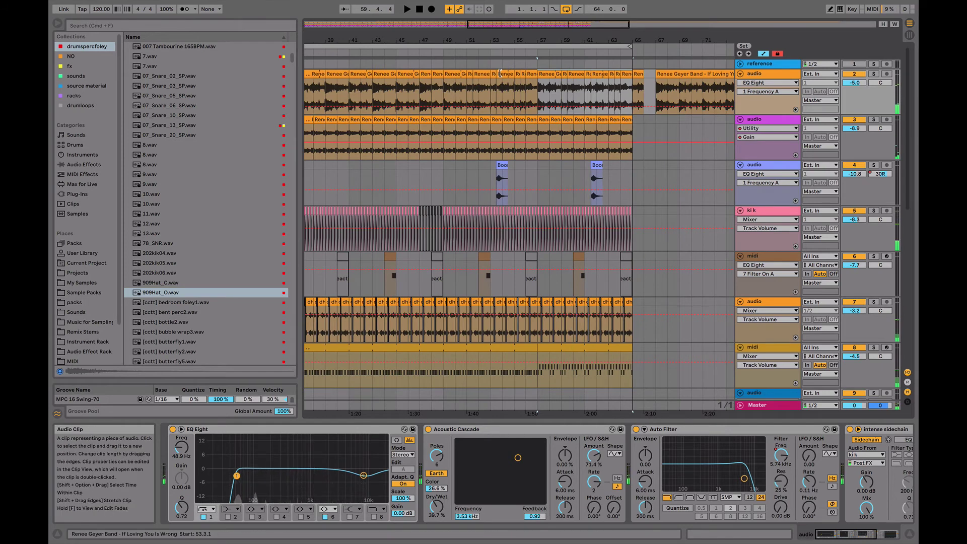
- Play the arrangement from around bar 41 past bar 49 while looking over the upper and lower tracks
{"action": "left_click", "coordinate": [459, 73]}
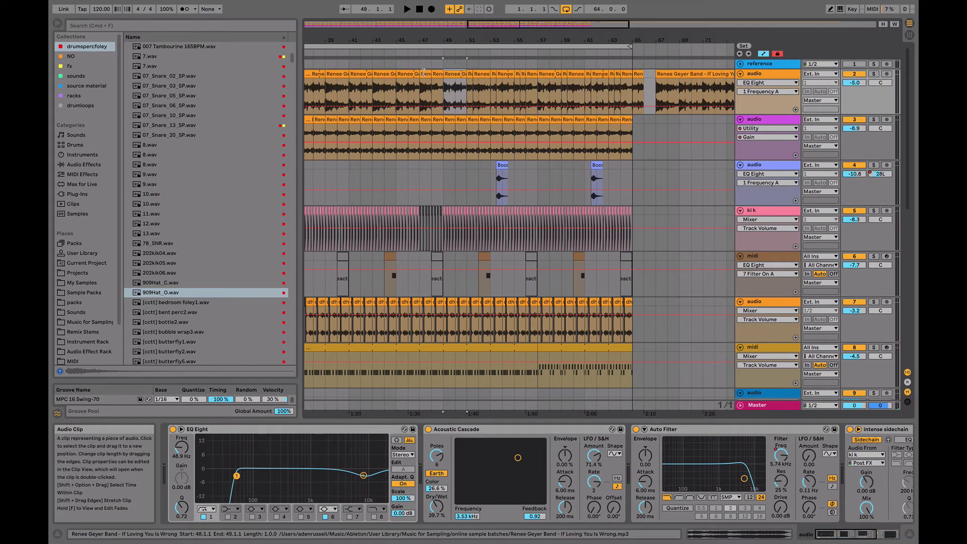
{"action": "scroll", "coordinate": [408, 83], "scroll_direction": "left", "scroll_amount": 3}
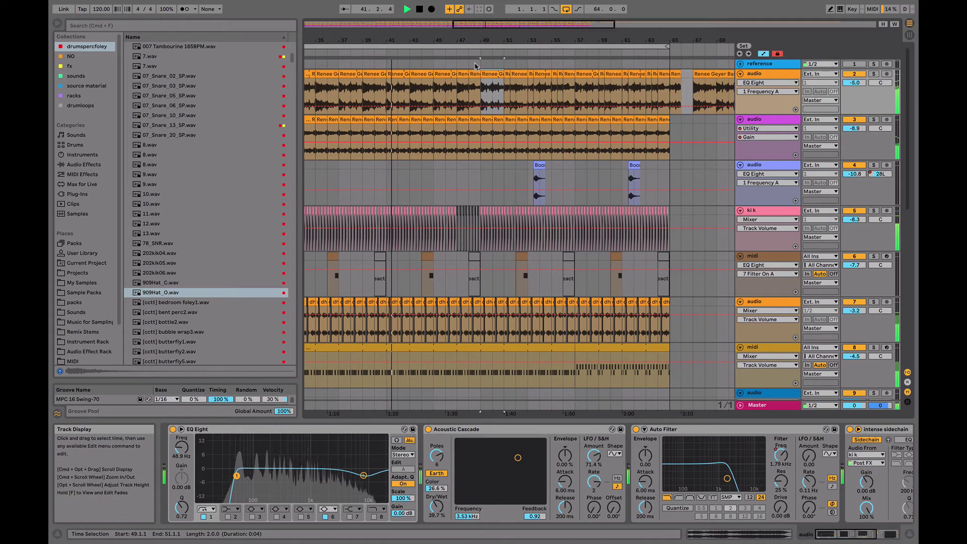
{"action": "scroll", "coordinate": [504, 198], "scroll_direction": "down", "scroll_amount": 5}
{"action": "scroll", "coordinate": [504, 198], "scroll_direction": "down", "scroll_amount": 8}
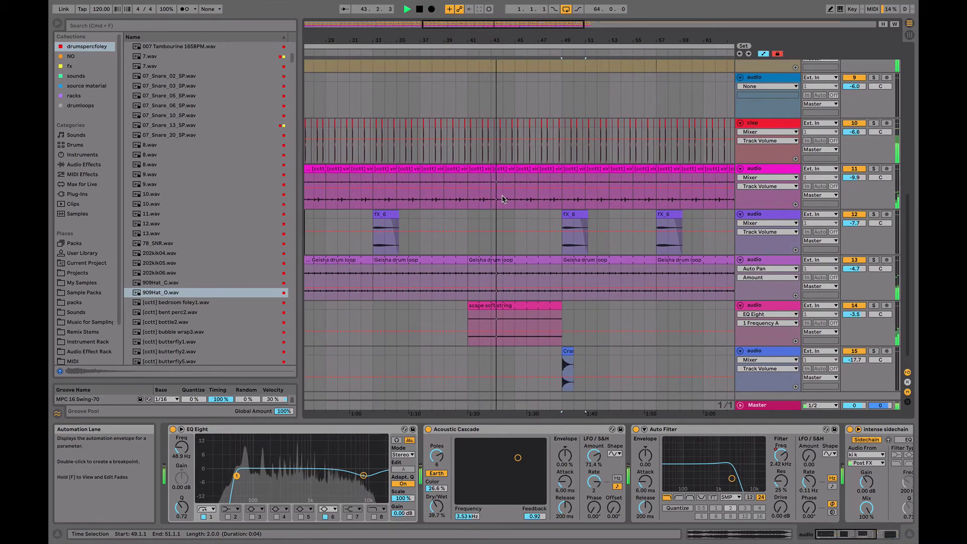
{"action": "scroll", "coordinate": [502, 198], "scroll_direction": "up", "scroll_amount": 14}
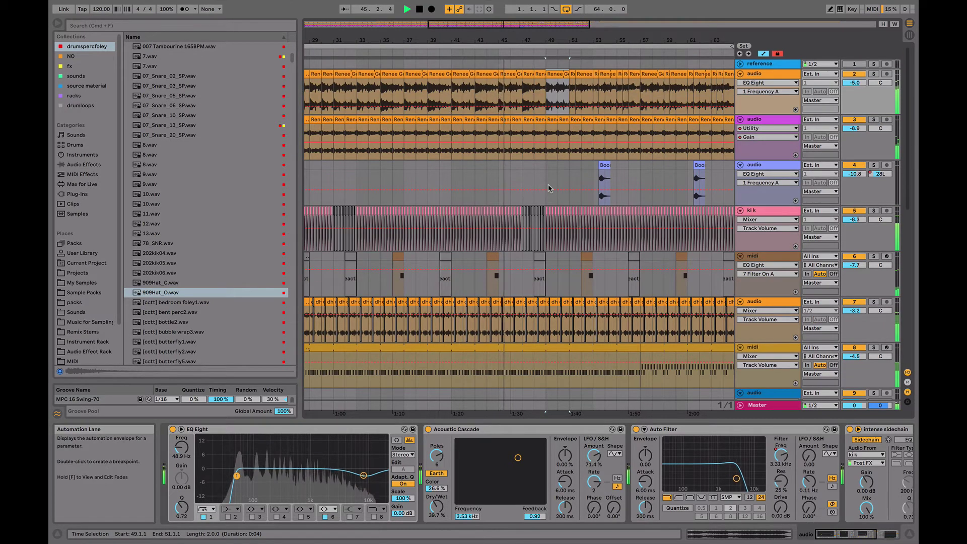
{"action": "scroll", "coordinate": [549, 188], "scroll_direction": "down", "scroll_amount": 4}
{"action": "scroll", "coordinate": [549, 188], "scroll_direction": "up", "scroll_amount": 4}
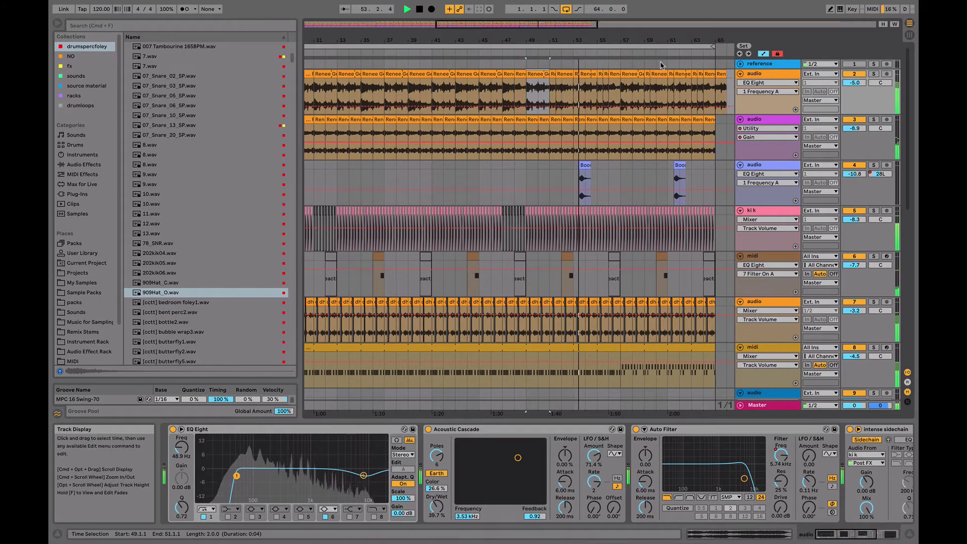
- Audition the long uncut Renee Geyer clip beyond bar 67 at about bars 89 and 98
{"action": "left_click", "coordinate": [710, 73]}
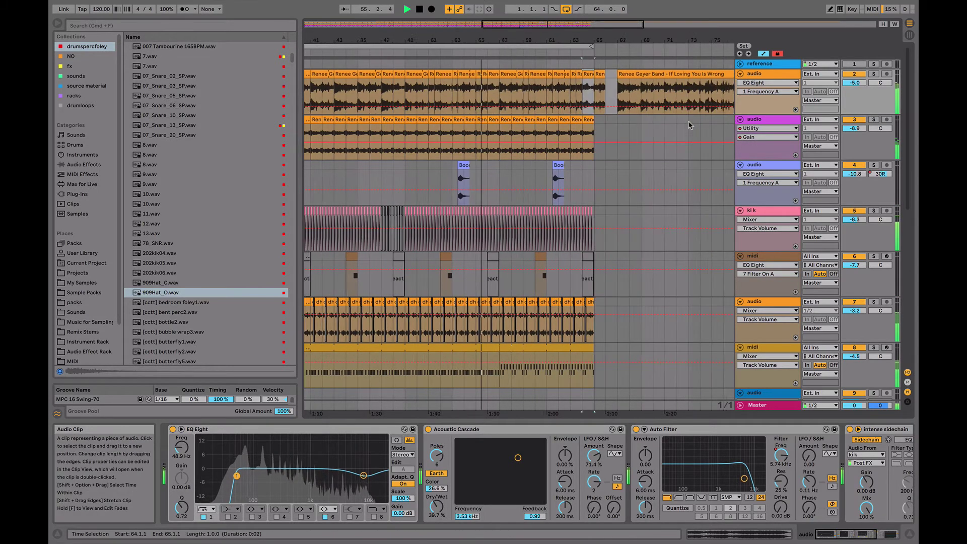
{"action": "scroll", "coordinate": [690, 123], "scroll_direction": "right", "scroll_amount": 10}
{"action": "left_click", "coordinate": [487, 97]}
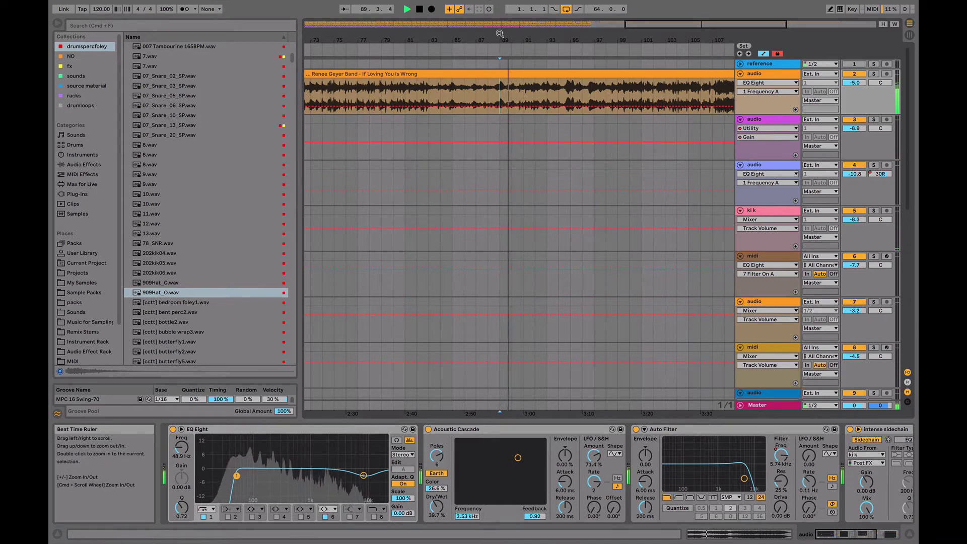
{"action": "left_click", "coordinate": [594, 94]}
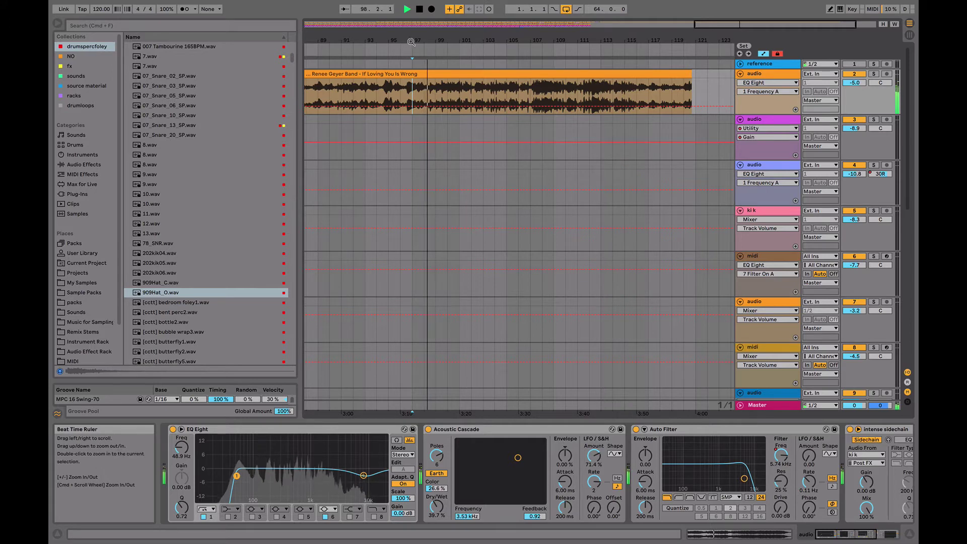
- Extend the end of the long Renee Geyer clip past bar 183, listening from bar 138 along the way
{"action": "left_click", "coordinate": [657, 92]}
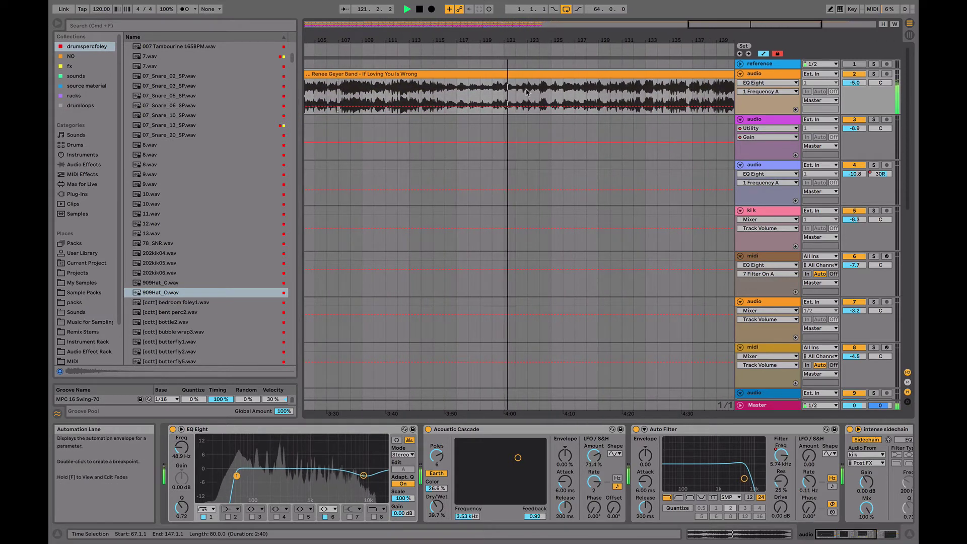
{"action": "left_click", "coordinate": [578, 95]}
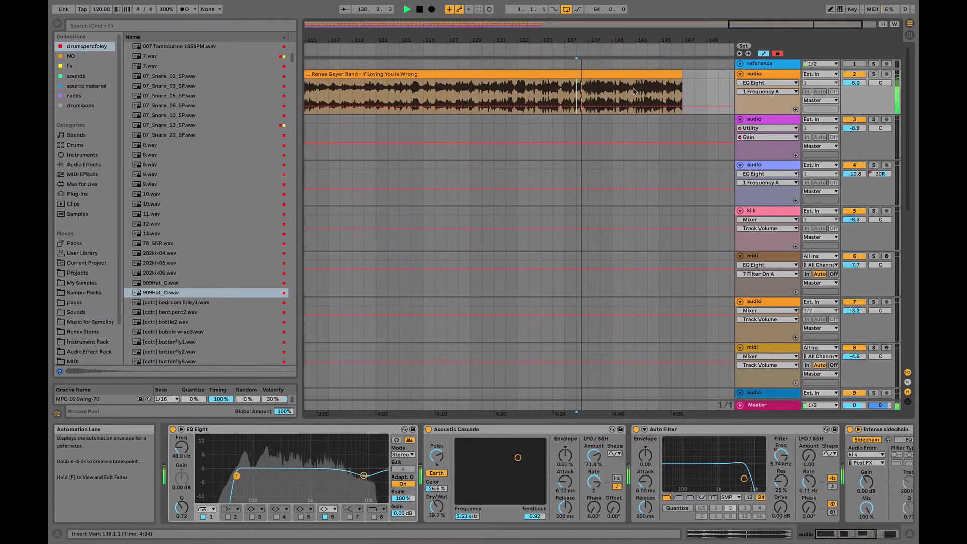
{"action": "left_click_drag", "start_coordinate": [675, 76], "coordinate": [869, 76]}
{"action": "right_click", "coordinate": [730, 41]}
{"action": "left_click", "coordinate": [701, 40]}
{"action": "left_click_drag", "start_coordinate": [686, 40], "coordinate": [681, 5]}
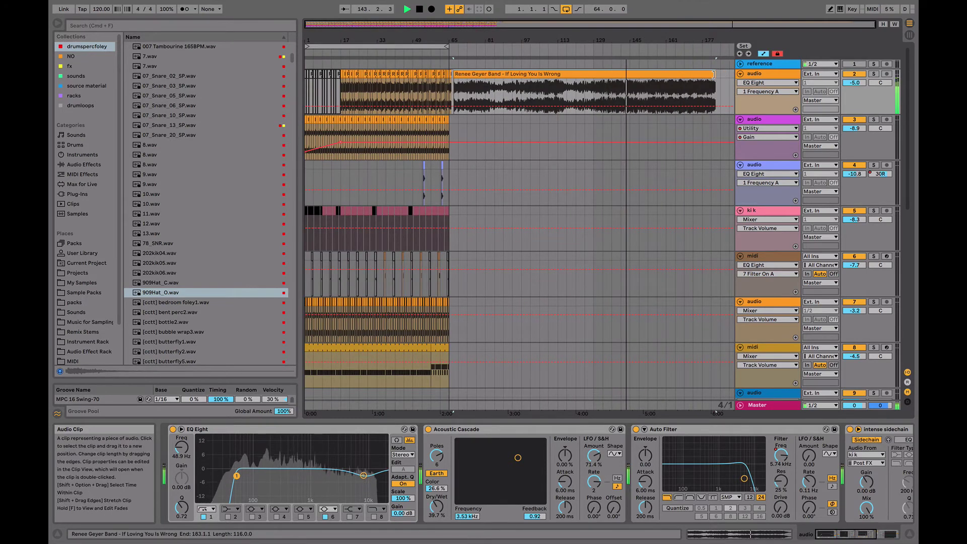
{"action": "left_click_drag", "start_coordinate": [805, 76], "coordinate": [805, 76]}
- Audition the extended clip's ending around bar 187, listen again from bar 119, and stop playback
{"action": "left_click", "coordinate": [703, 53]}
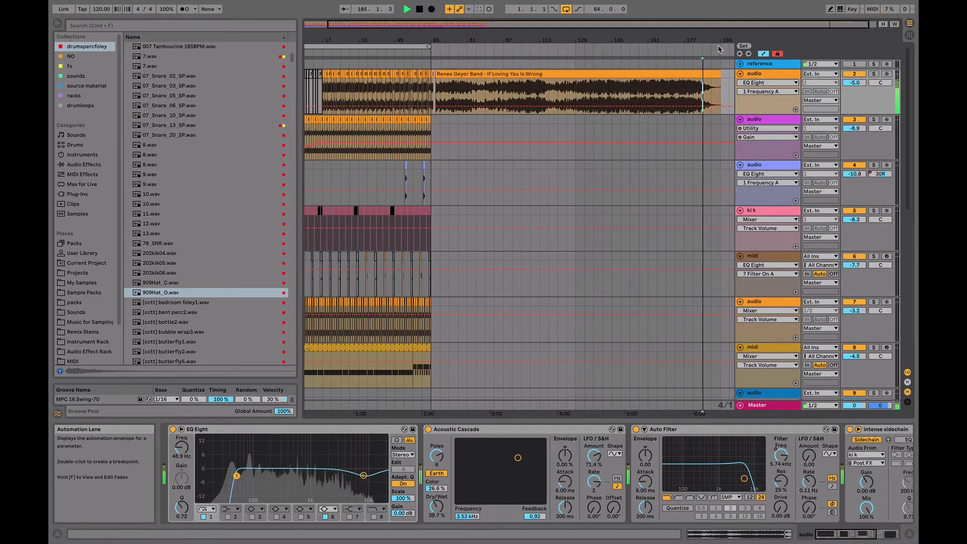
{"action": "left_click_drag", "start_coordinate": [716, 40], "coordinate": [700, 99]}
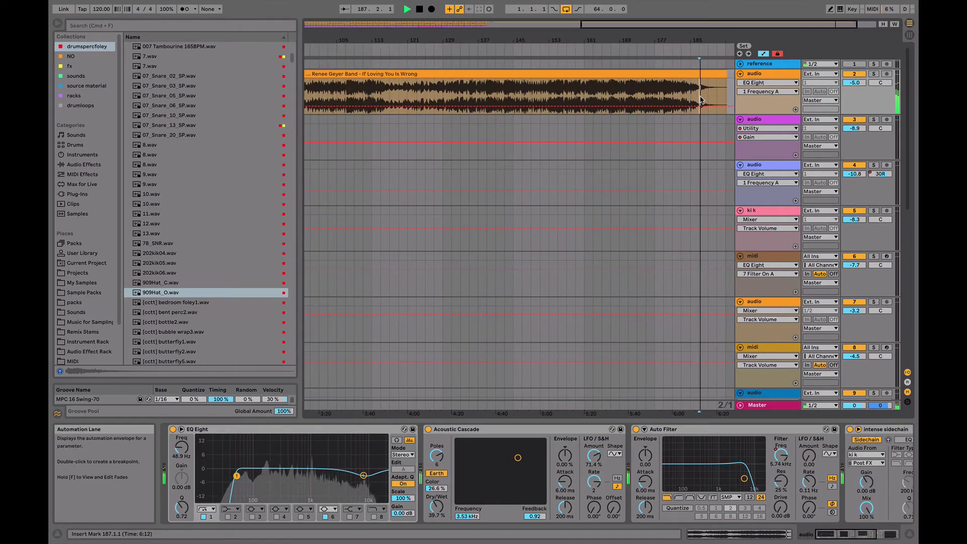
{"action": "left_click_drag", "start_coordinate": [414, 40], "coordinate": [504, 91]}
{"action": "key", "text": "space"}
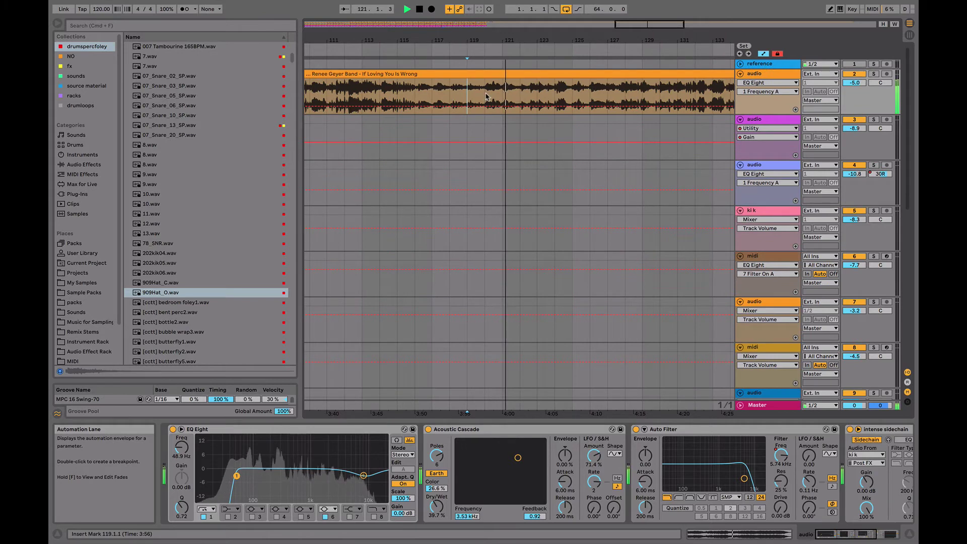
{"action": "scroll", "coordinate": [486, 97], "scroll_direction": "left", "scroll_amount": 10}
{"action": "key", "text": "space"}
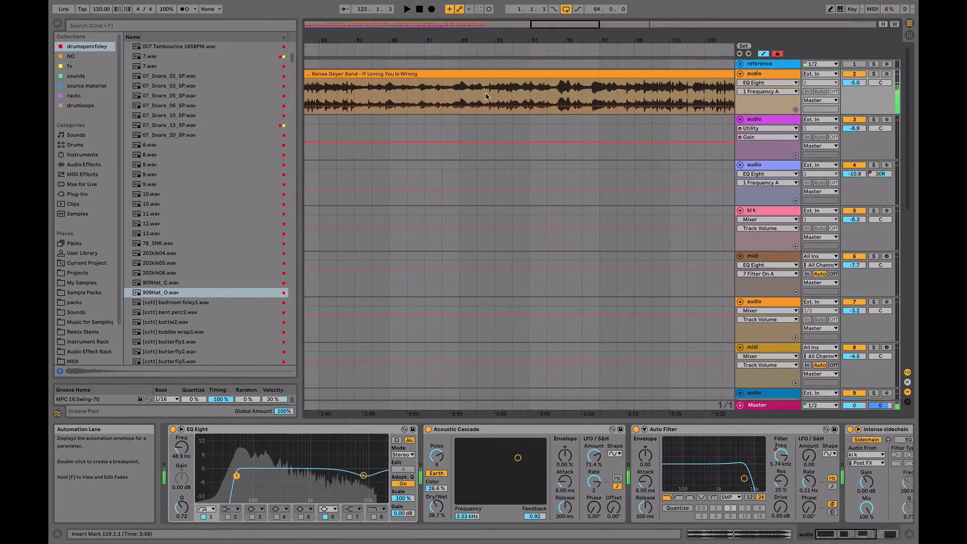
- Audition the long sample clip from bars 88, 70, 89 and 93 for a usable passage
{"action": "left_click", "coordinate": [442, 92]}
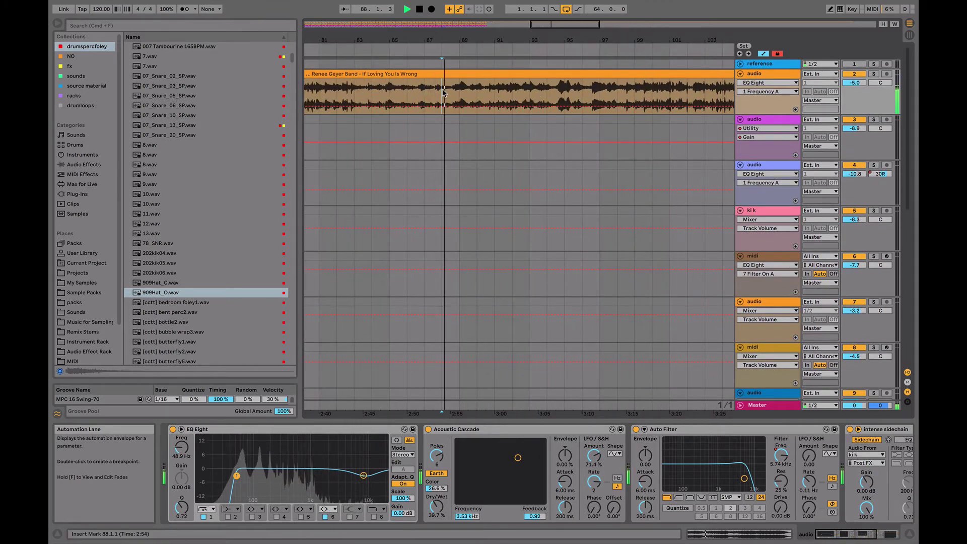
{"action": "scroll", "coordinate": [453, 92], "scroll_direction": "left", "scroll_amount": 7}
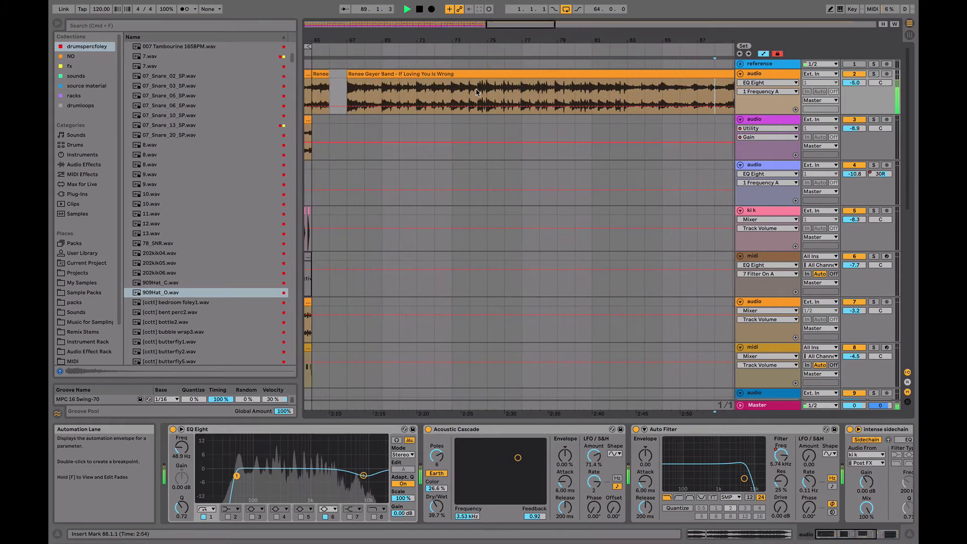
{"action": "key", "text": "space"}
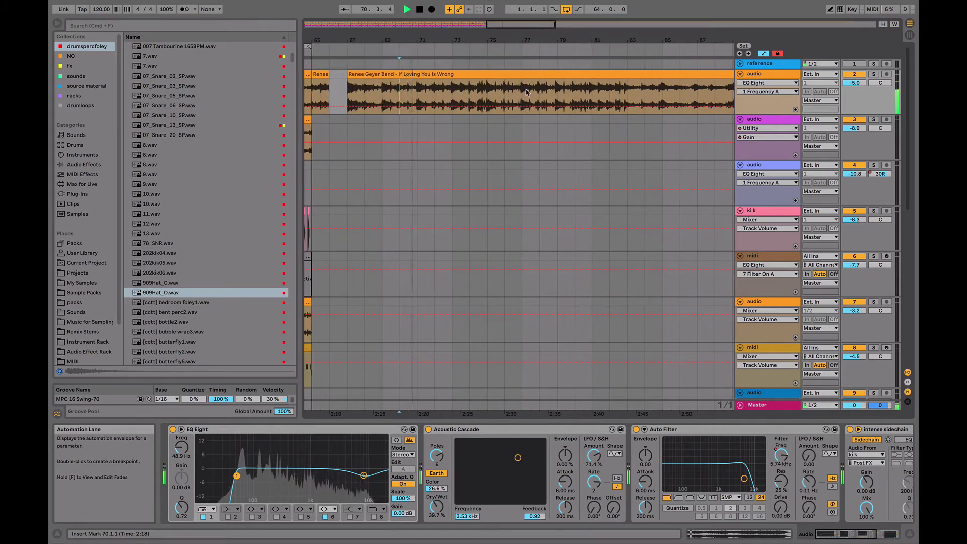
{"action": "left_click", "coordinate": [557, 94]}
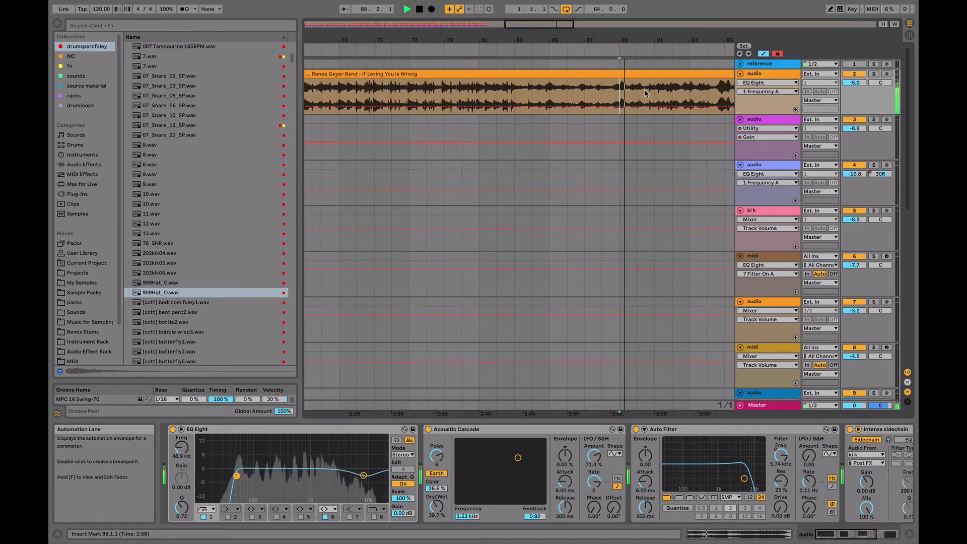
{"action": "left_click", "coordinate": [569, 93]}
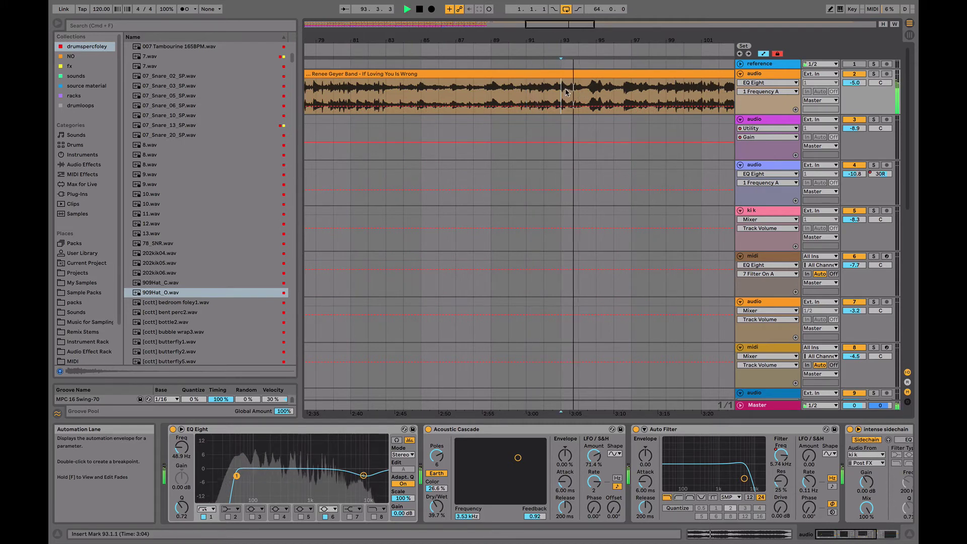
- Mark the sample passage from 93.1.1 to about 94.3.2 and replay the clip from bar 91
{"action": "left_click_drag", "start_coordinate": [562, 92], "coordinate": [592, 96]}
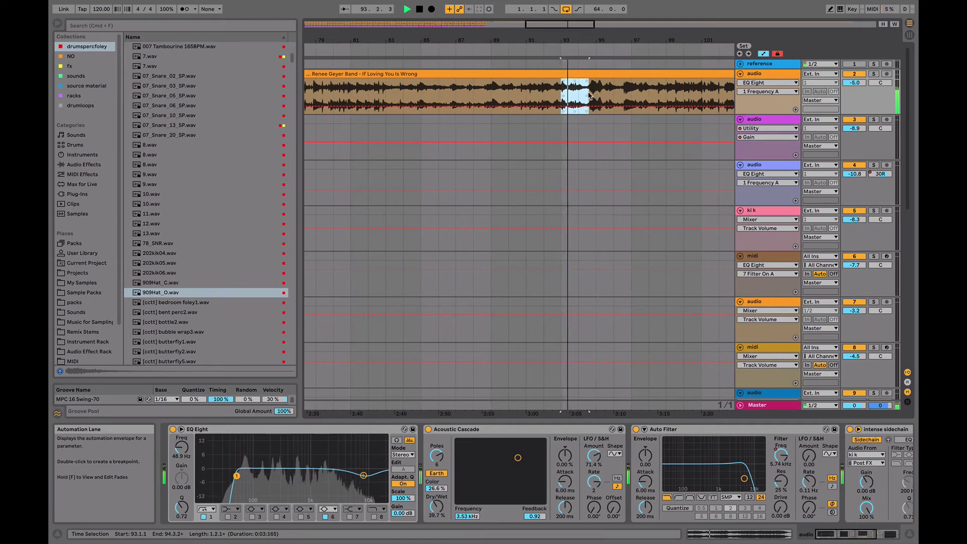
{"action": "left_click", "coordinate": [537, 93]}
{"action": "left_click", "coordinate": [529, 93]}
{"action": "key", "text": "space"}
{"action": "key", "text": "space"}
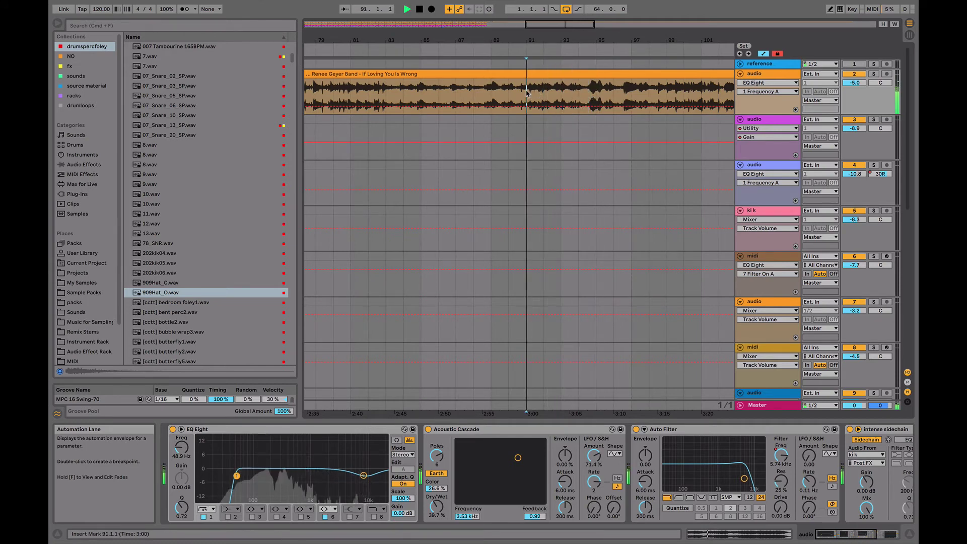
- Audition the long sample clip from bars 100, 107 and 103
{"action": "left_click", "coordinate": [545, 92]}
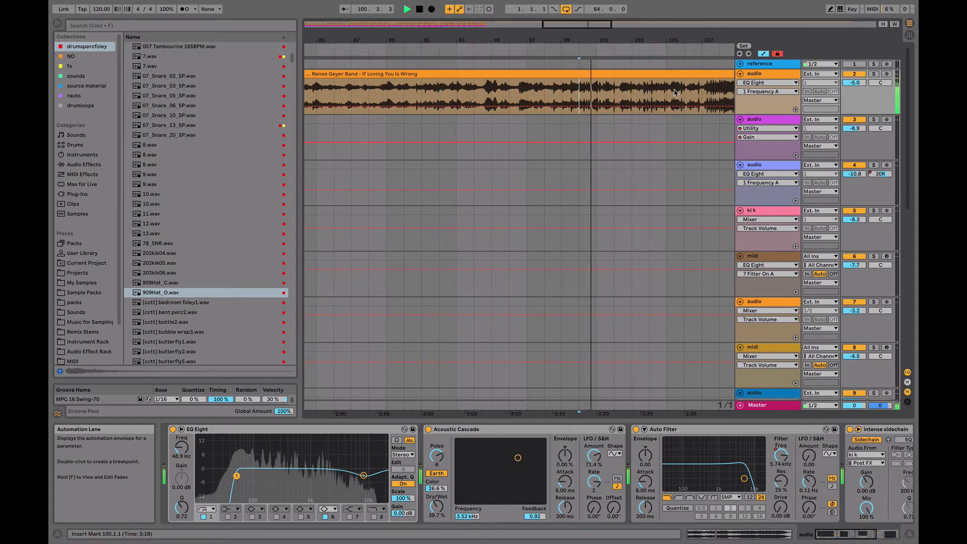
{"action": "key", "text": "space"}
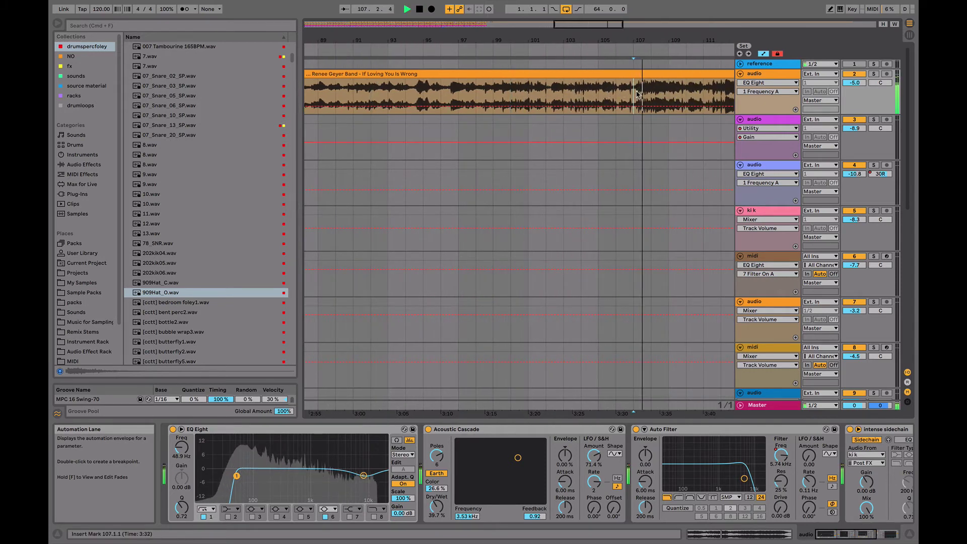
{"action": "left_click", "coordinate": [605, 93]}
{"action": "key", "text": "space"}
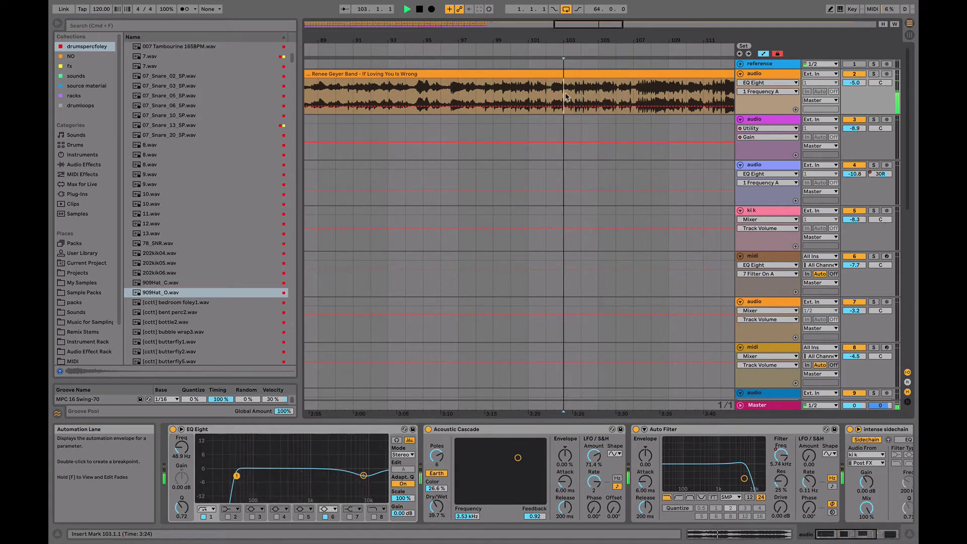
- Turn the arrangement grid off and audition the sample from about 108.4.3 and 116.1.4
{"action": "right_click", "coordinate": [547, 97]}
{"action": "left_click", "coordinate": [579, 237]}
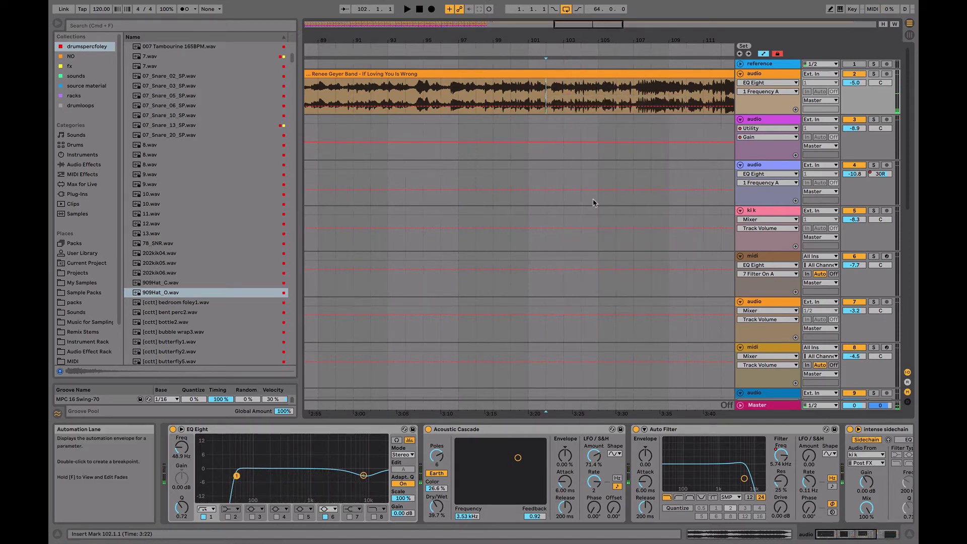
{"action": "left_click", "coordinate": [668, 101]}
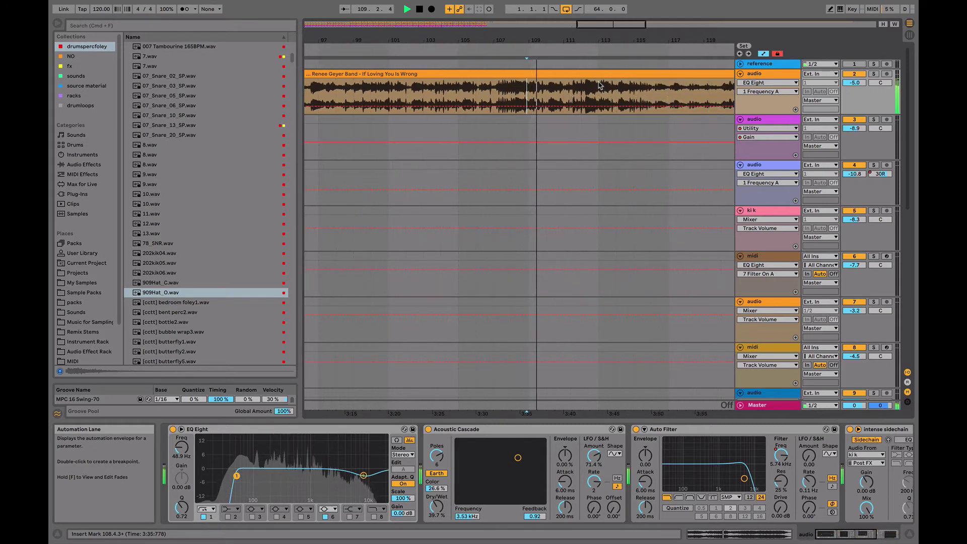
{"action": "left_click", "coordinate": [664, 92]}
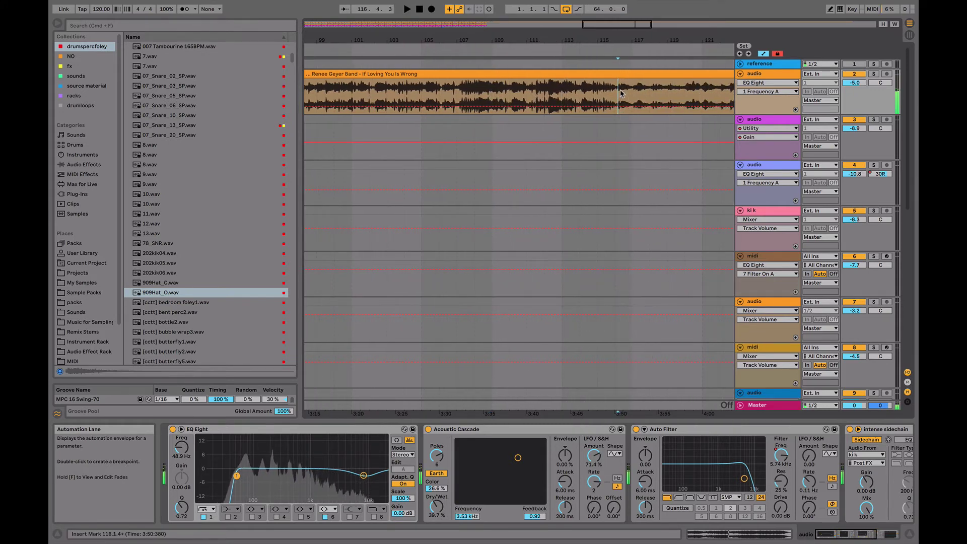
- Listen from 116.2.2 in the long sample clip and select the passage from there to 118.1.4
{"action": "left_click_drag", "start_coordinate": [627, 42], "coordinate": [626, 53]}
{"action": "left_click", "coordinate": [583, 97]}
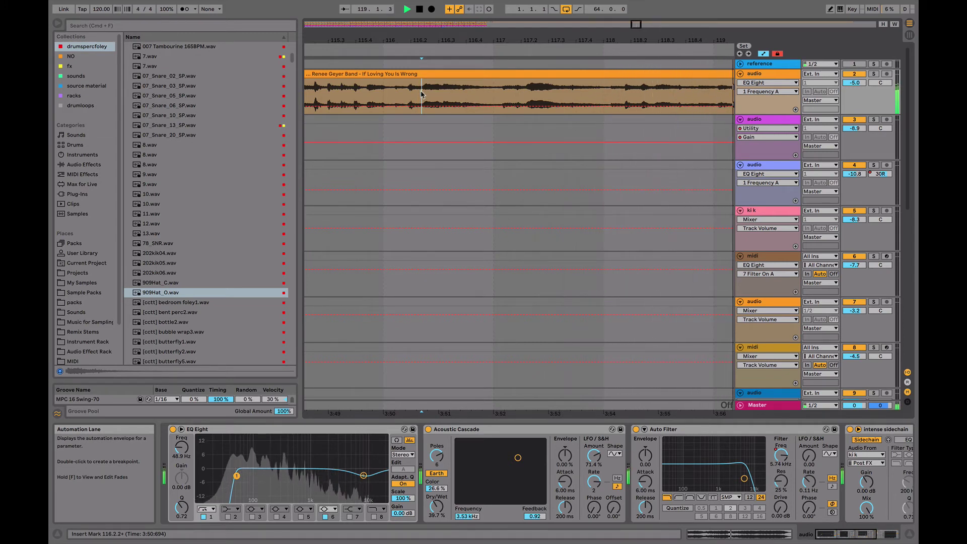
{"action": "key", "text": "space"}
{"action": "left_click_drag", "start_coordinate": [422, 94], "coordinate": [625, 102]}
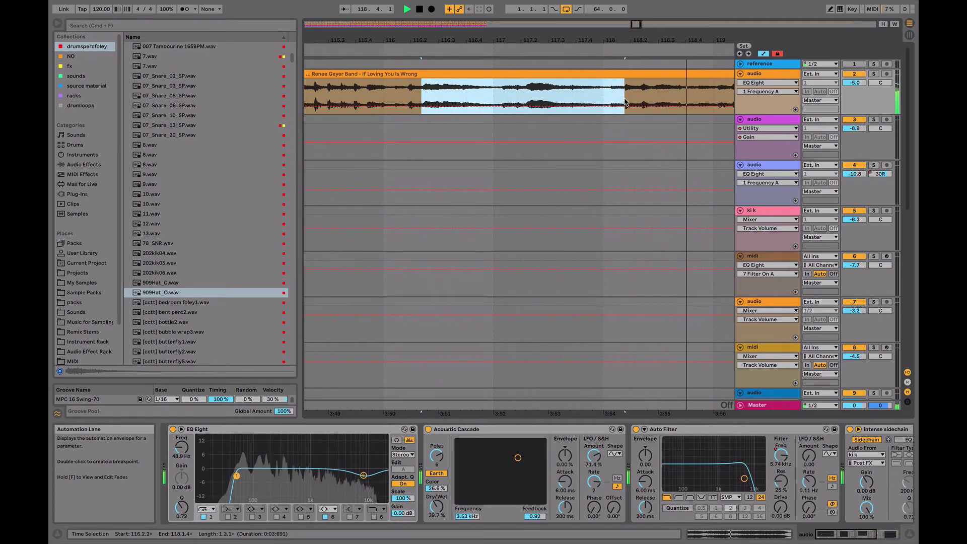
{"action": "left_click_drag", "start_coordinate": [563, 40], "coordinate": [563, 6]}
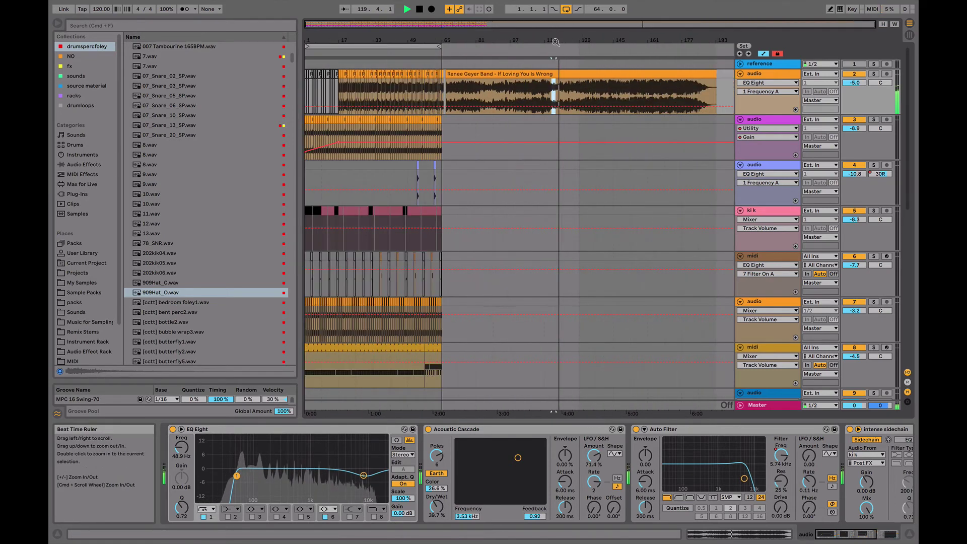
{"action": "left_click", "coordinate": [776, 120]}
{"action": "key", "text": "super+t"}
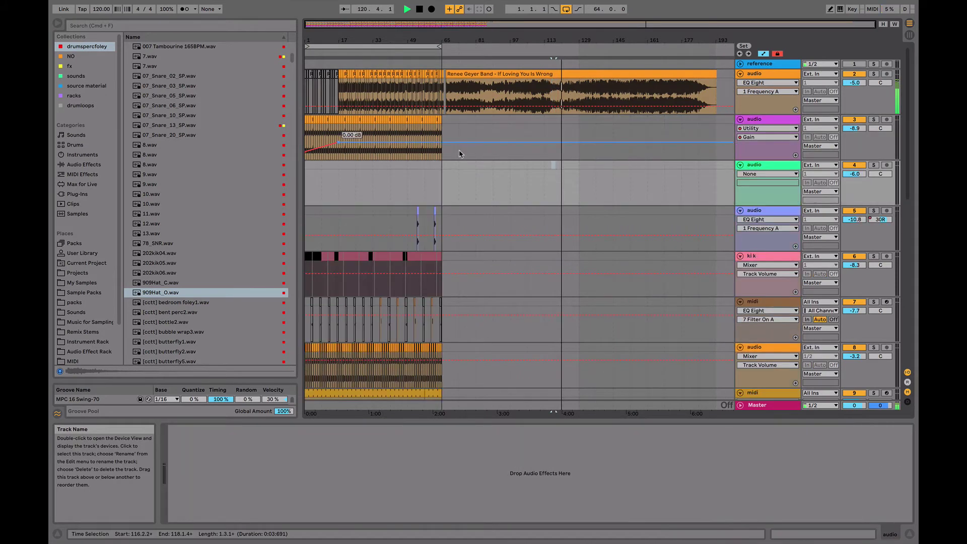
{"action": "right_click", "coordinate": [427, 165]}
{"action": "left_click", "coordinate": [445, 242]}
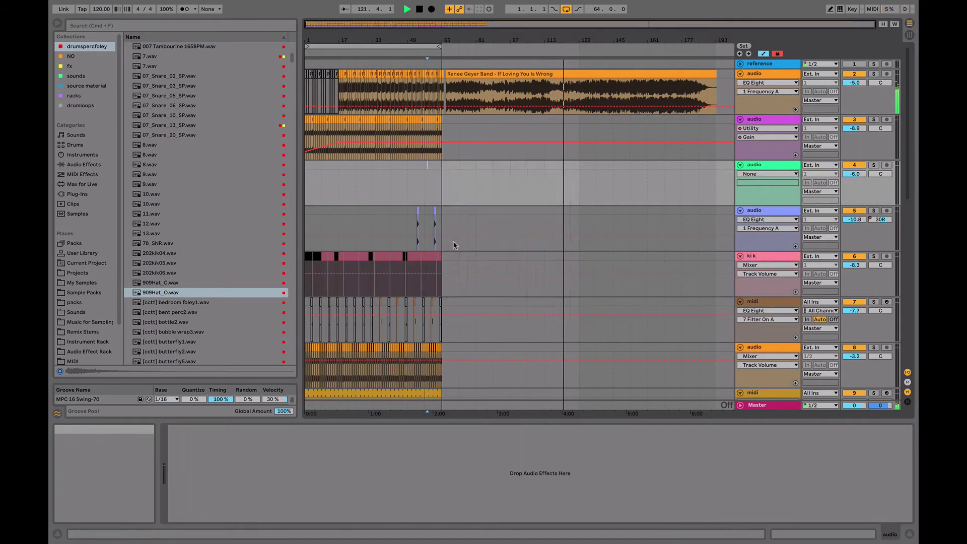
{"action": "left_click", "coordinate": [426, 171]}
{"action": "key", "text": "space"}
{"action": "left_click", "coordinate": [305, 169]}
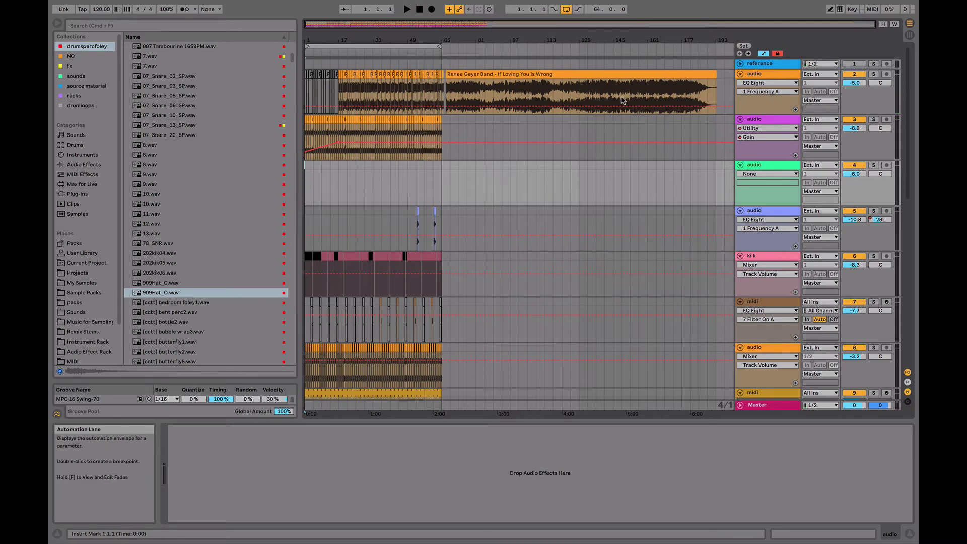
{"action": "key", "text": "super+z"}
{"action": "key", "text": "super+z"}
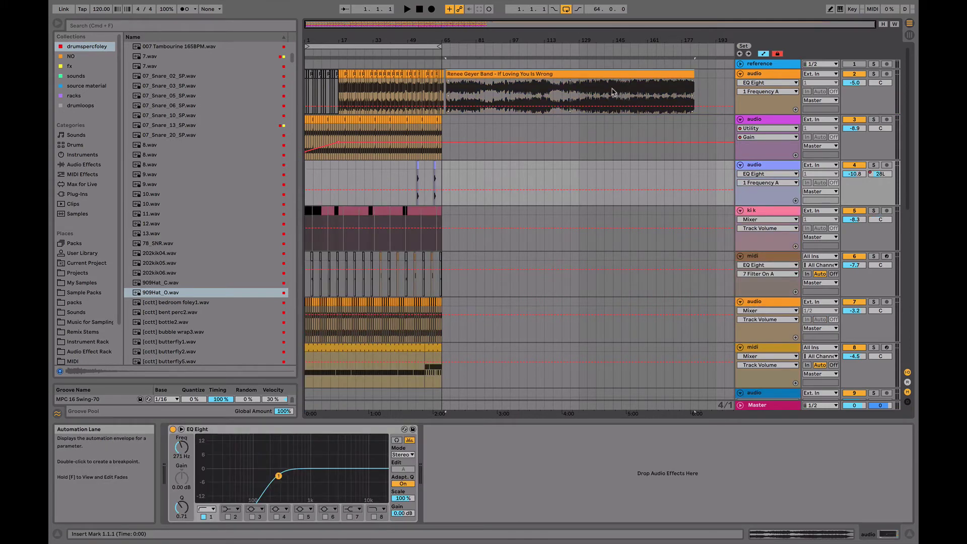
{"action": "key", "text": "super+z"}
{"action": "left_click_drag", "start_coordinate": [616, 74], "coordinate": [718, 75]}
- Turn the arrangement grid off again and audition the long sample clip from about 116.2
{"action": "right_click", "coordinate": [701, 96]}
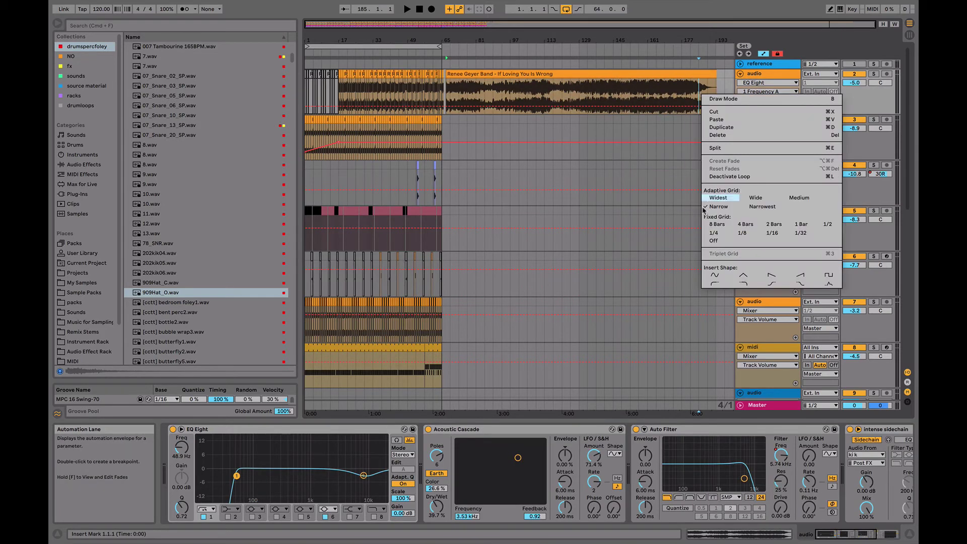
{"action": "left_click", "coordinate": [708, 237]}
{"action": "left_click_drag", "start_coordinate": [558, 39], "coordinate": [527, 89]}
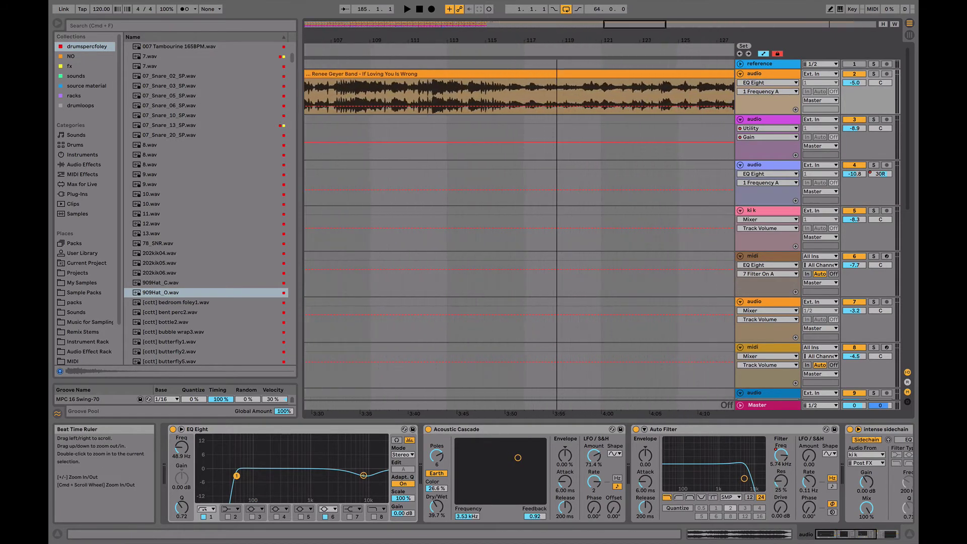
{"action": "key", "text": "space"}
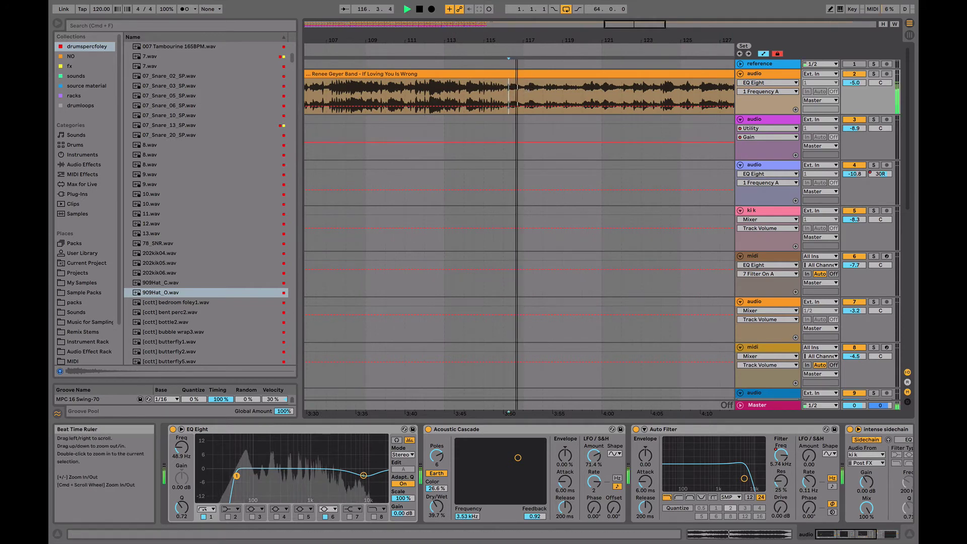
{"action": "left_click_drag", "start_coordinate": [516, 38], "coordinate": [515, 78]}
{"action": "key", "text": "space"}
- Listen to the long sample clip from 116.2.2, then select and copy a passage about 3.4 seconds long starting there
{"action": "left_click", "coordinate": [484, 97]}
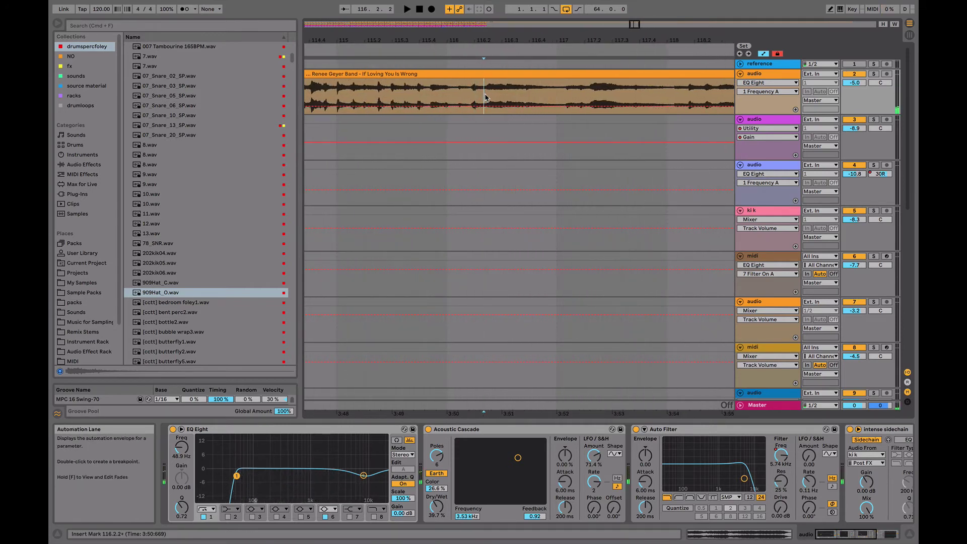
{"action": "key", "text": "space"}
{"action": "left_click_drag", "start_coordinate": [485, 97], "coordinate": [675, 93]}
{"action": "key", "text": "space"}
{"action": "mouse_move", "coordinate": [640, 40]}
{"action": "left_mouse_down"}
{"action": "mouse_move", "coordinate": [641, 15]}
{"action": "mouse_move", "coordinate": [641, 45]}
{"action": "left_mouse_up"}
{"action": "left_click_drag", "start_coordinate": [689, 96], "coordinate": [432, 6]}
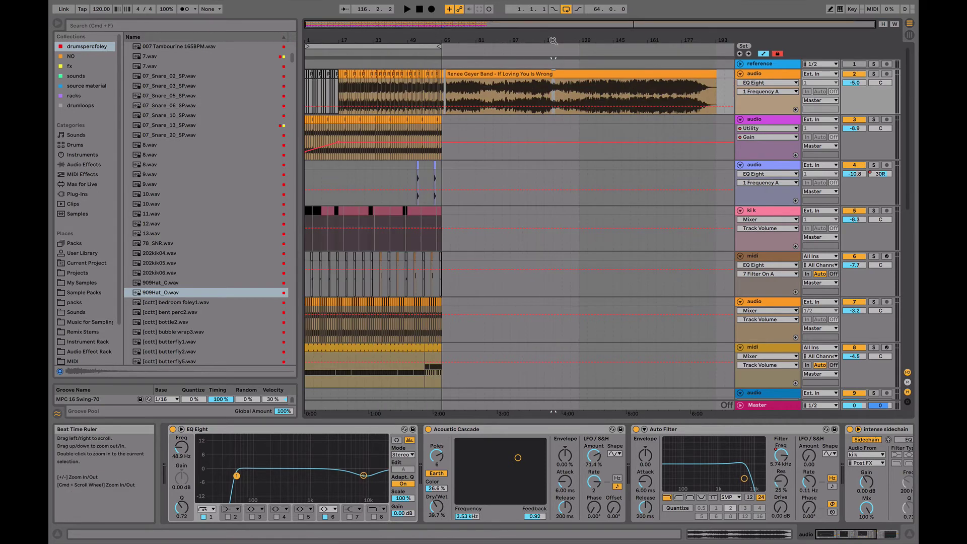
- Add an audio track directly above the kick track and, with the adaptive grid set to Narrow, paste the copied passage at 1.1.1
{"action": "left_click", "coordinate": [758, 168]}
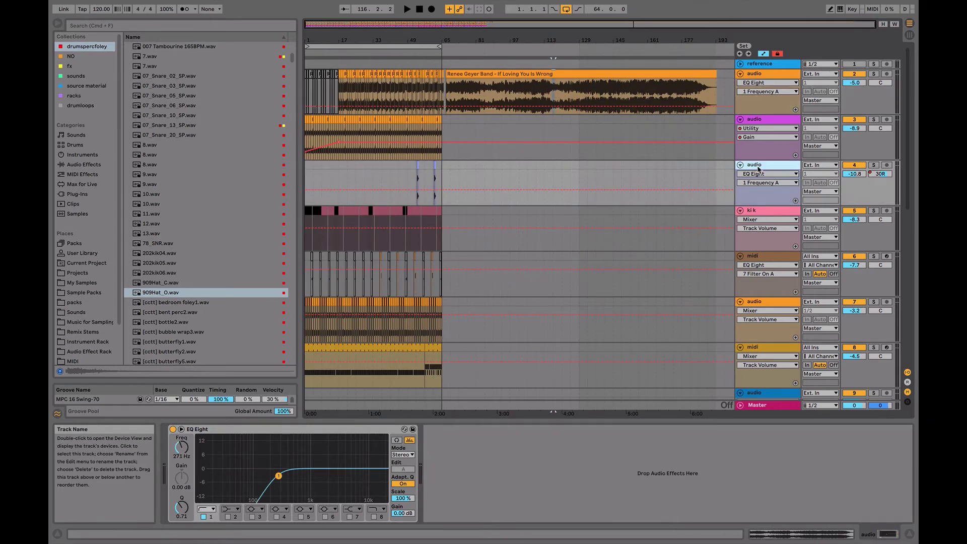
{"action": "key", "text": "super+t"}
{"action": "left_click_drag", "start_coordinate": [316, 41], "coordinate": [317, 91]}
{"action": "left_click", "coordinate": [323, 210]}
{"action": "right_click", "coordinate": [357, 218]}
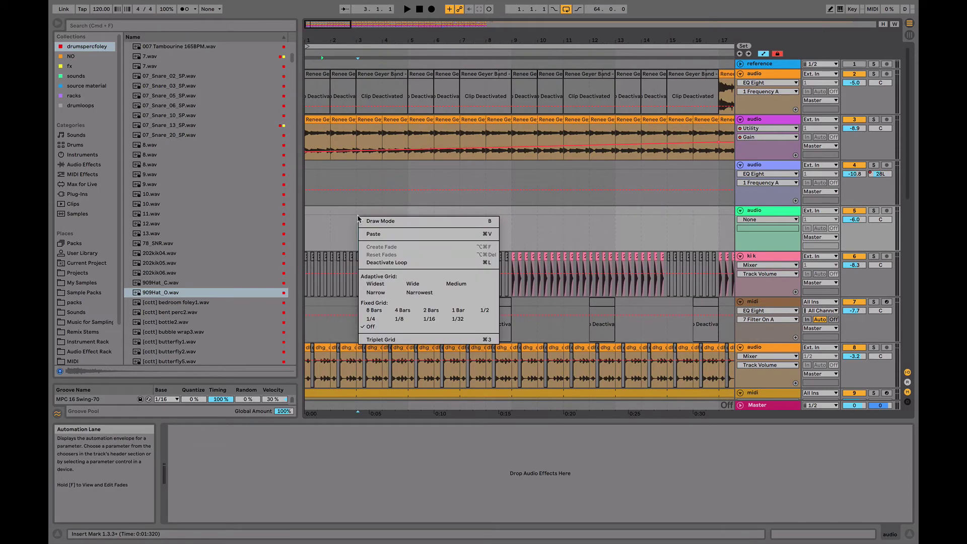
{"action": "left_click", "coordinate": [370, 290]}
{"action": "left_click", "coordinate": [306, 210]}
{"action": "key", "text": "super+v"}
{"action": "key", "text": "space"}
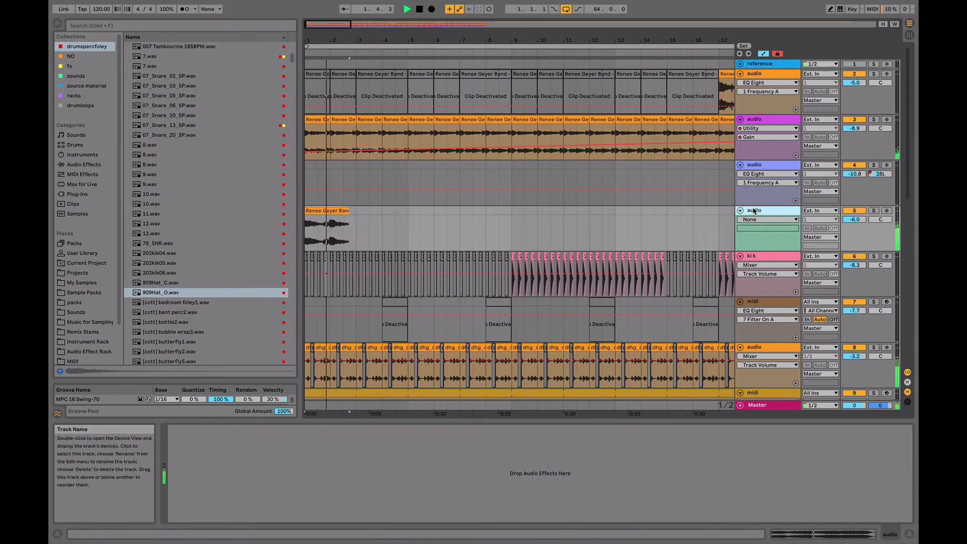
- Add EQ Eight to the new audio track and make filter 1 a 48 dB low cut at 188 Hz
{"action": "left_click", "coordinate": [97, 165]}
{"action": "key", "text": "space"}
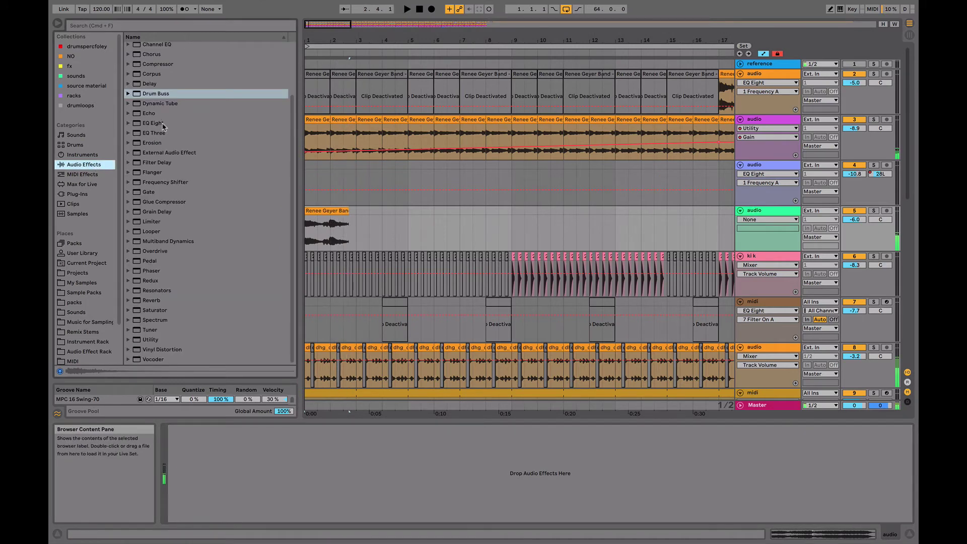
{"action": "left_click_drag", "start_coordinate": [161, 124], "coordinate": [227, 441]}
{"action": "left_click", "coordinate": [203, 517]}
{"action": "left_click", "coordinate": [207, 509]}
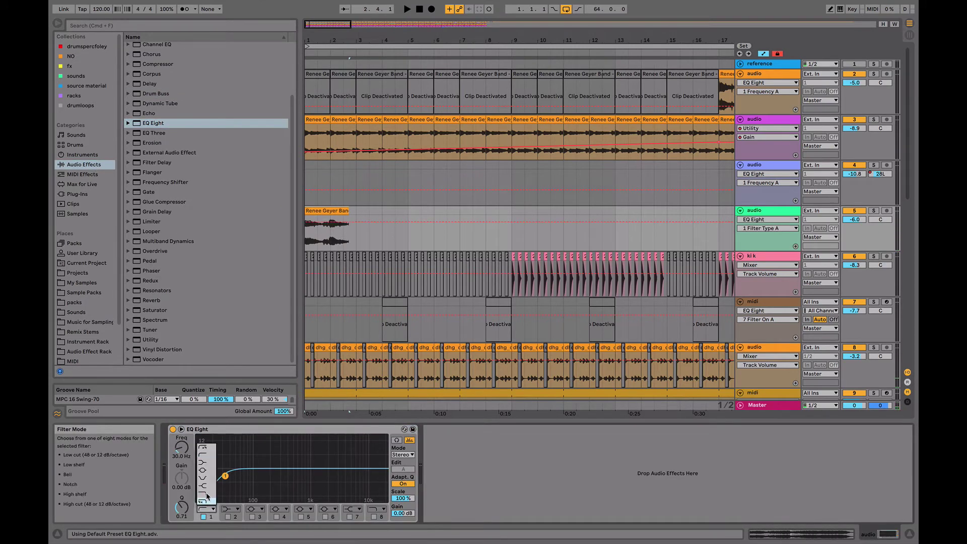
{"action": "left_click", "coordinate": [211, 449]}
{"action": "left_click_drag", "start_coordinate": [181, 447], "coordinate": [182, 427]}
- Play the filtered passage from bar 1 and hide the arrangement's automation lanes
{"action": "key", "text": "space"}
{"action": "key", "text": "space"}
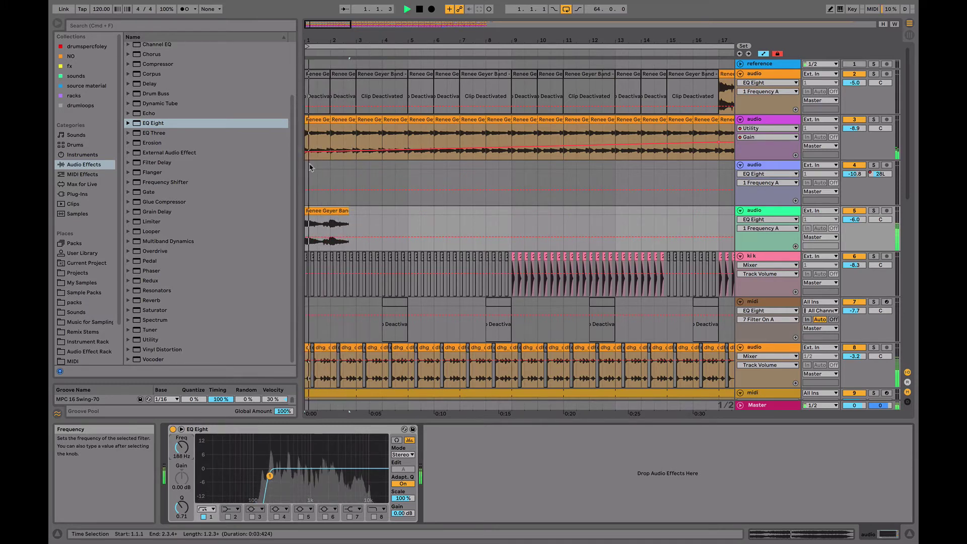
{"action": "key", "text": "a"}
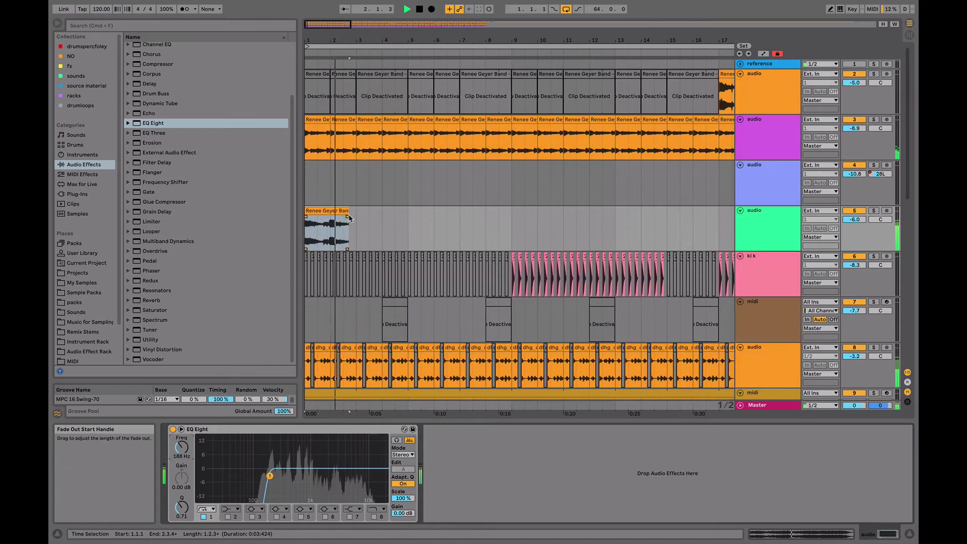
{"action": "key", "text": "space"}
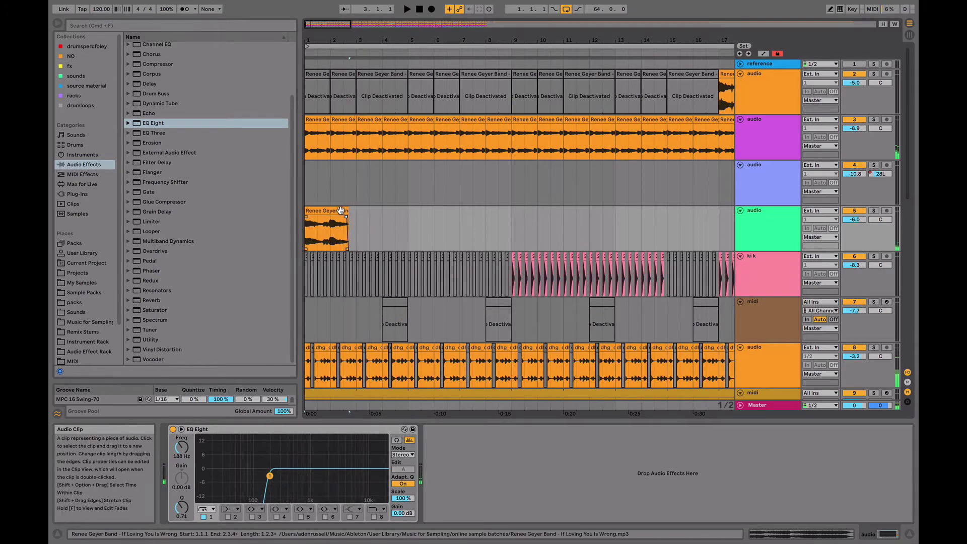
- Add the default Delay after EQ Eight on the new sample track and enable Ping Pong during playback
{"action": "double_click", "coordinate": [151, 84]}
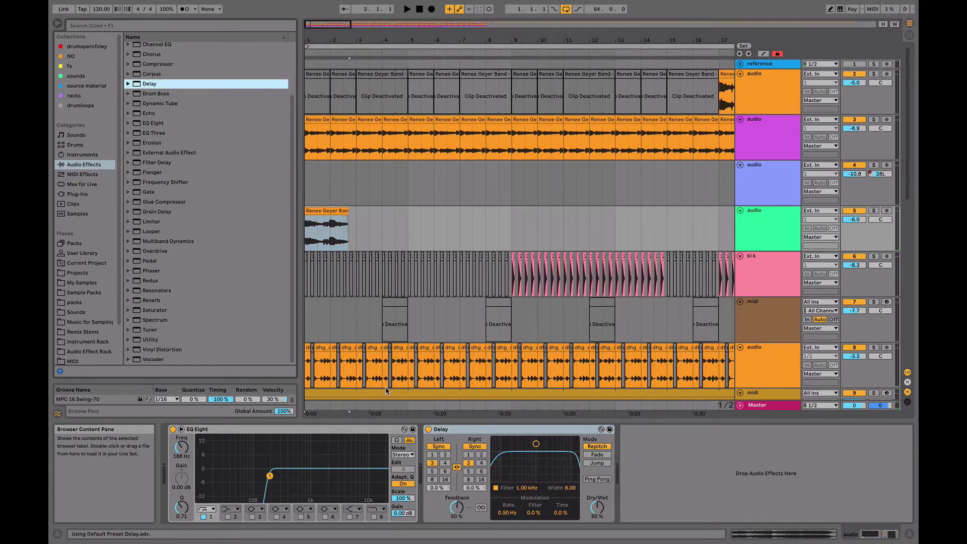
{"action": "key", "text": "space"}
{"action": "left_click", "coordinate": [597, 479]}
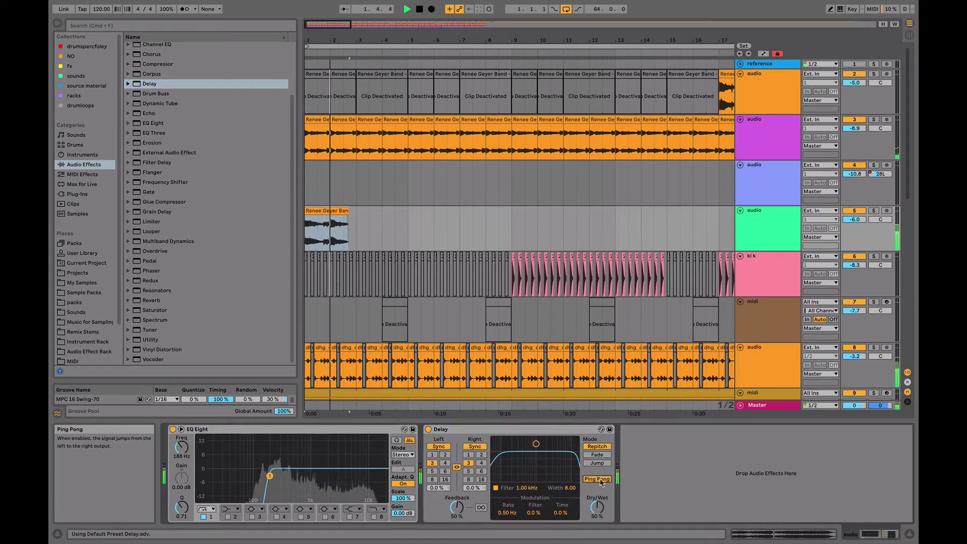
- Set the Delay's dry/wet to about 31% and its bandpass filter to 2.08 kHz with width 5.64
{"action": "left_click_drag", "start_coordinate": [595, 515], "coordinate": [596, 521]}
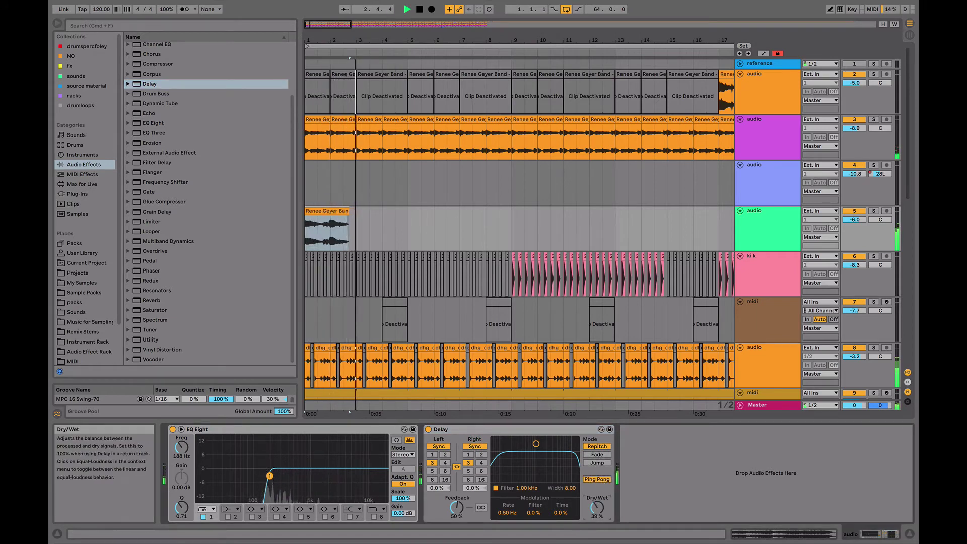
{"action": "left_click_drag", "start_coordinate": [536, 444], "coordinate": [547, 455]}
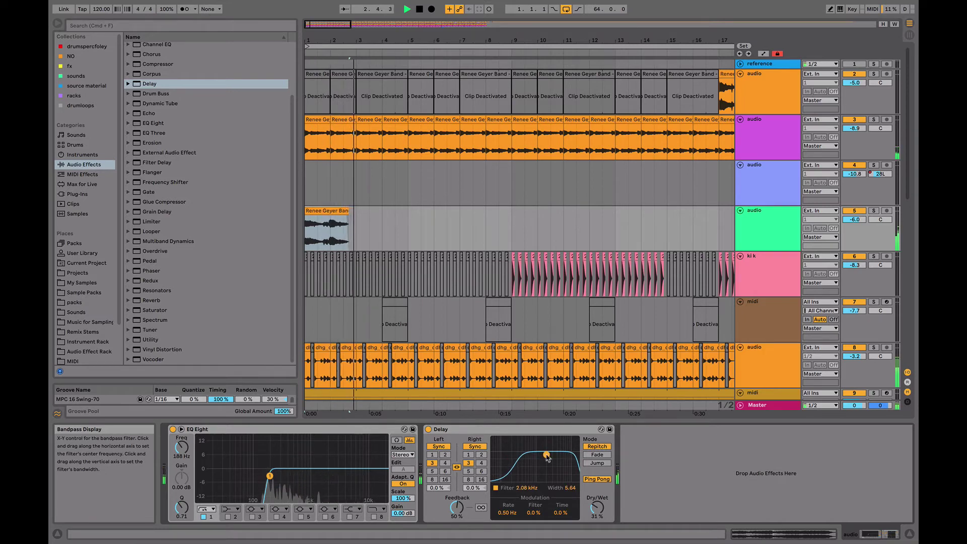
{"action": "key", "text": "space"}
{"action": "key", "text": "space"}
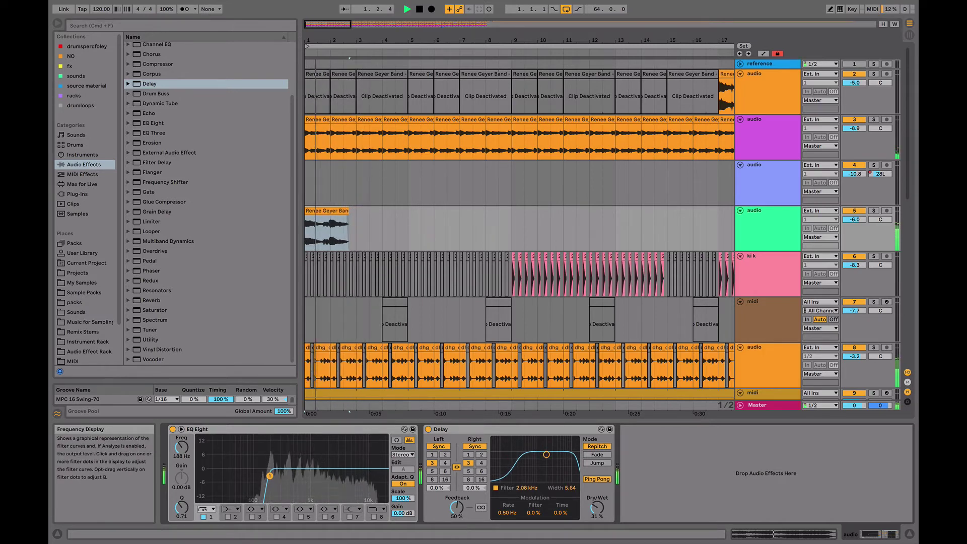
- Raise the EQ Eight low-cut frequency to 323 Hz and lower track 5's volume to about -11 dB
{"action": "left_click_drag", "start_coordinate": [281, 476], "coordinate": [283, 476]}
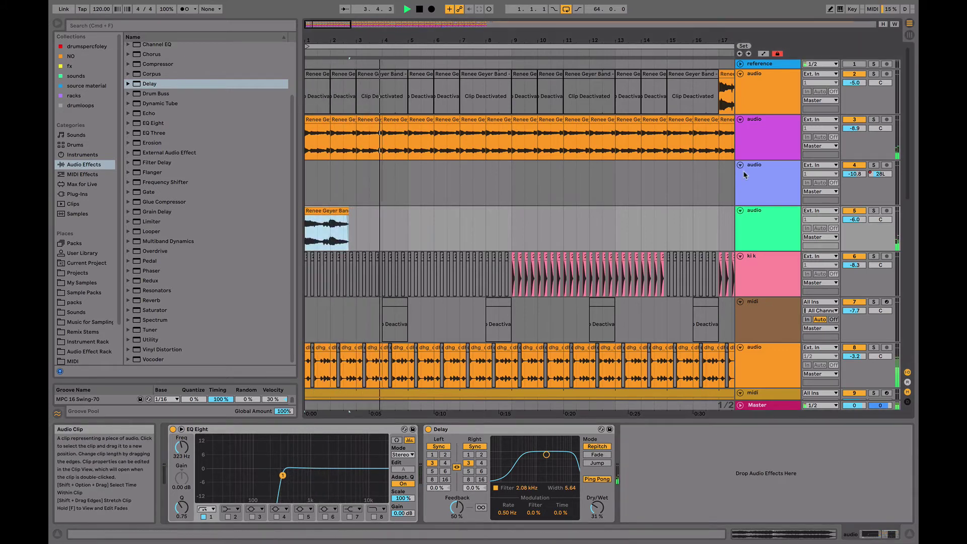
{"action": "key", "text": "space"}
{"action": "left_click_drag", "start_coordinate": [854, 219], "coordinate": [854, 222]}
{"action": "key", "text": "space"}
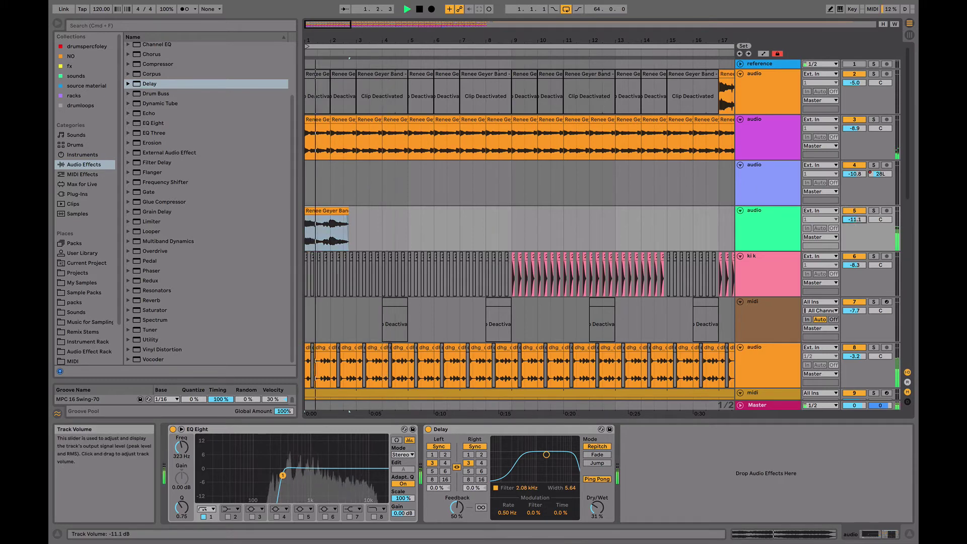
- Add the Warm Reverb Long hall preset after the Delay on track 5
{"action": "left_click", "coordinate": [128, 301]}
{"action": "left_click", "coordinate": [135, 310]}
{"action": "scroll", "coordinate": [136, 312], "scroll_direction": "down", "scroll_amount": 8}
{"action": "left_click", "coordinate": [184, 309]}
{"action": "double_click", "coordinate": [184, 309]}
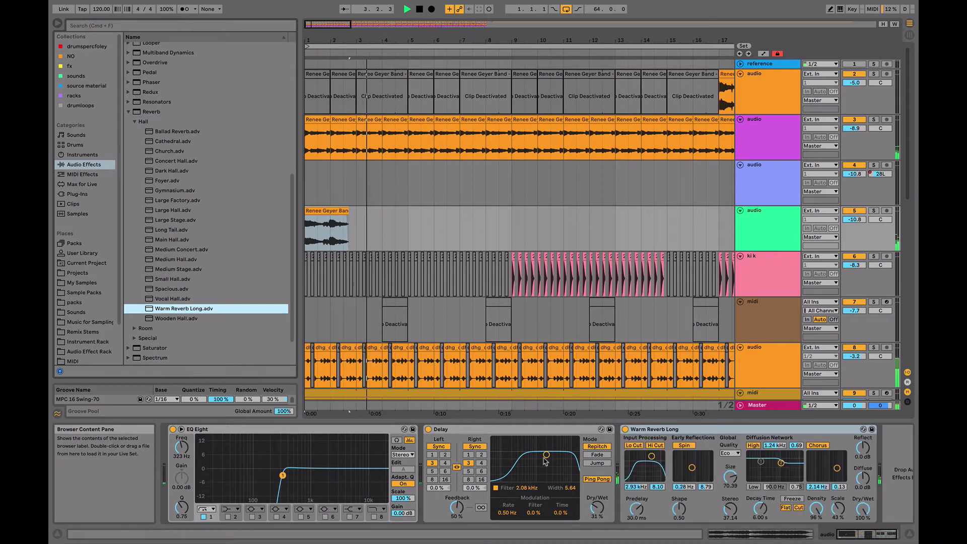
- Set the reverb's global quality to High and its dry/wet to 58%
{"action": "left_click", "coordinate": [871, 517]}
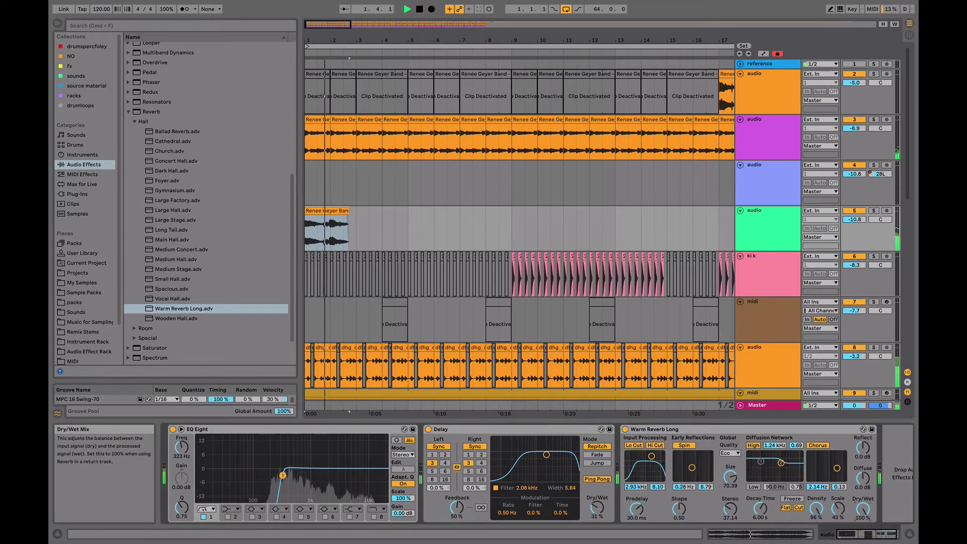
{"action": "left_click", "coordinate": [730, 452]}
{"action": "left_click", "coordinate": [731, 476]}
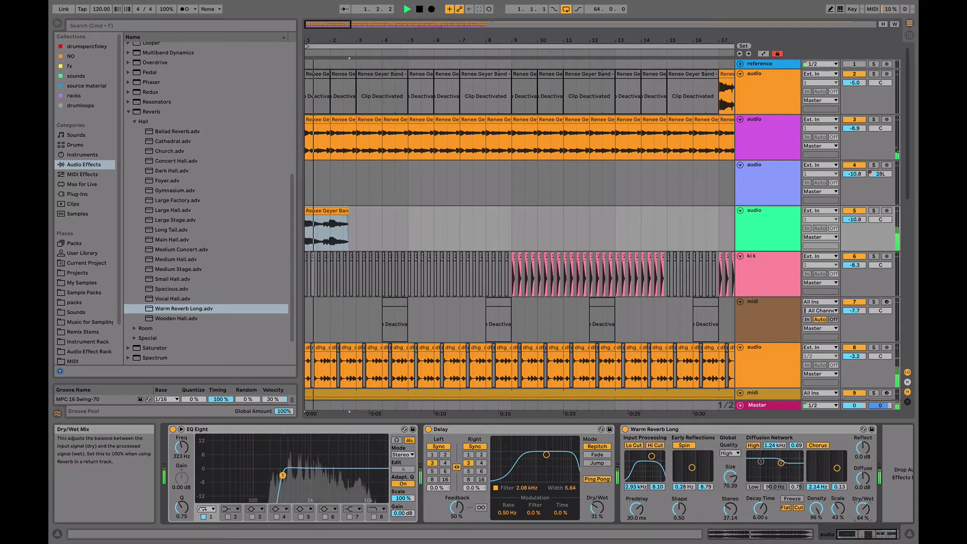
{"action": "left_click_drag", "start_coordinate": [863, 508], "coordinate": [863, 509]}
- Copy the vocal sample clip at bar 1 of track 5 and paste it at bar 17
{"action": "left_click_drag", "start_coordinate": [420, 40], "coordinate": [374, 26]}
{"action": "left_click", "coordinate": [321, 211]}
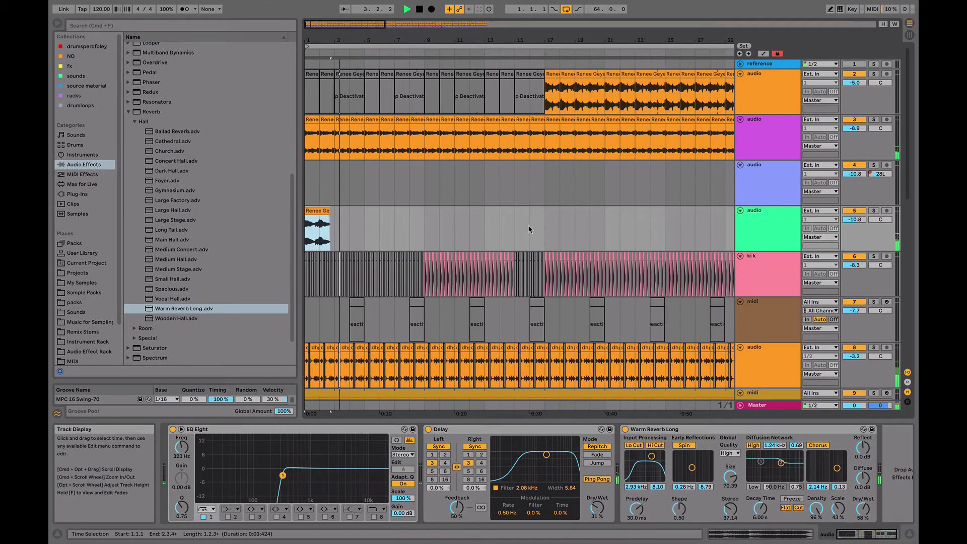
{"action": "left_click", "coordinate": [542, 227]}
{"action": "key", "text": "super+v"}
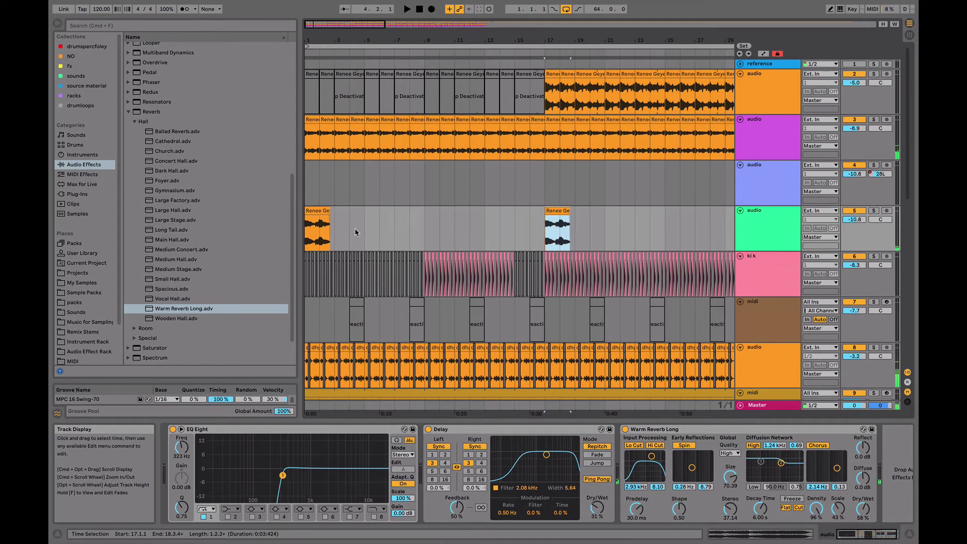
{"action": "scroll", "coordinate": [503, 196], "scroll_direction": "right", "scroll_amount": 10}
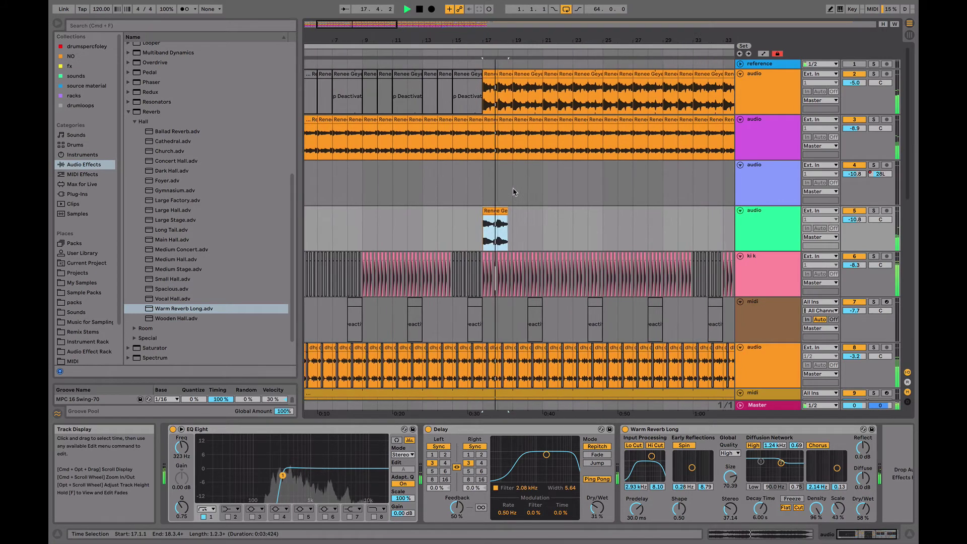
- Place further copies of the sample clip on track 5 at bars 9 and 25
{"action": "left_click_drag", "start_coordinate": [537, 41], "coordinate": [536, 24]}
{"action": "left_click", "coordinate": [362, 220]}
{"action": "key", "text": "super+v"}
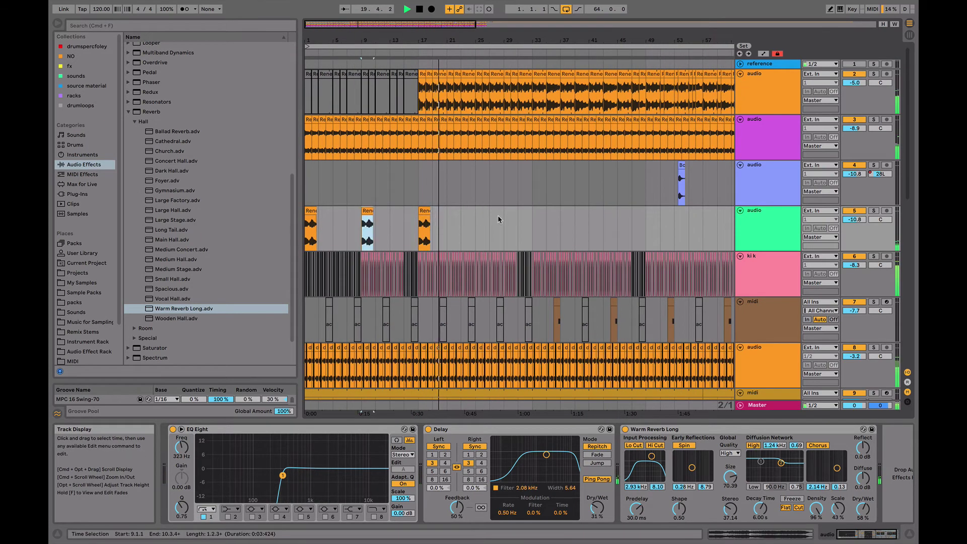
{"action": "left_click", "coordinate": [449, 218]}
{"action": "key", "text": "super+v"}
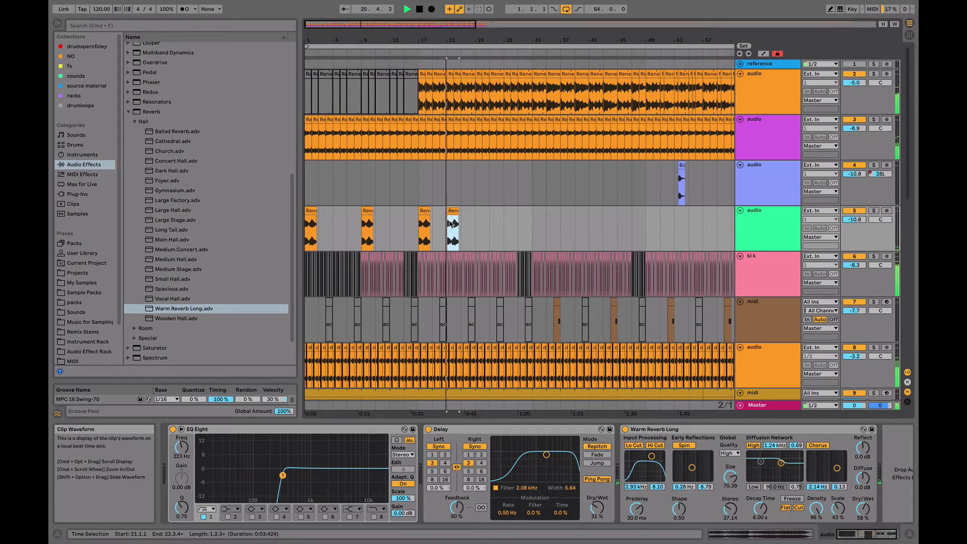
{"action": "left_click_drag", "start_coordinate": [452, 222], "coordinate": [479, 222]}
- Continue pasting the sample clip on track 5 at bars 33, 41, 49 and 57
{"action": "left_click", "coordinate": [535, 218]}
{"action": "key", "text": "super+v"}
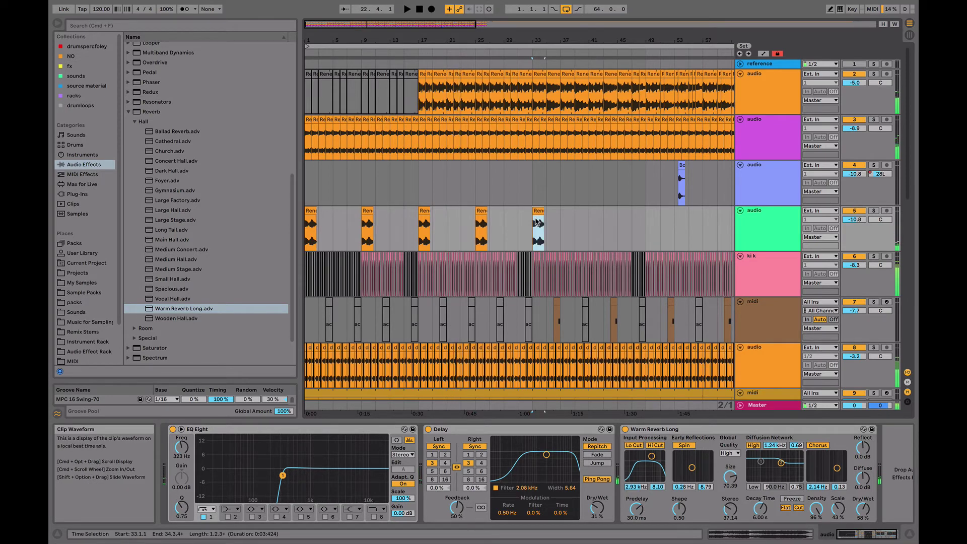
{"action": "key", "text": "space"}
{"action": "left_click", "coordinate": [590, 222]}
{"action": "key", "text": "super+v"}
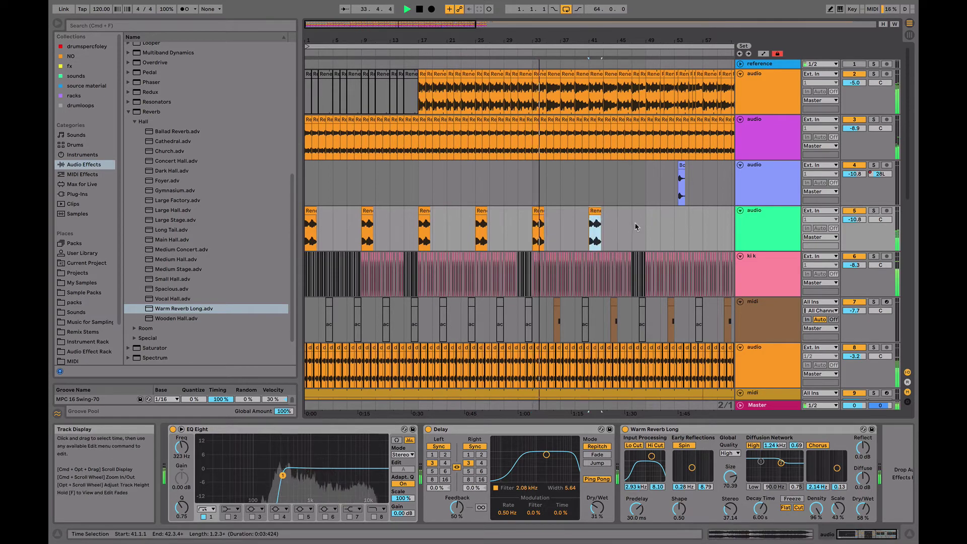
{"action": "left_click", "coordinate": [647, 224]}
{"action": "key", "text": "super+v"}
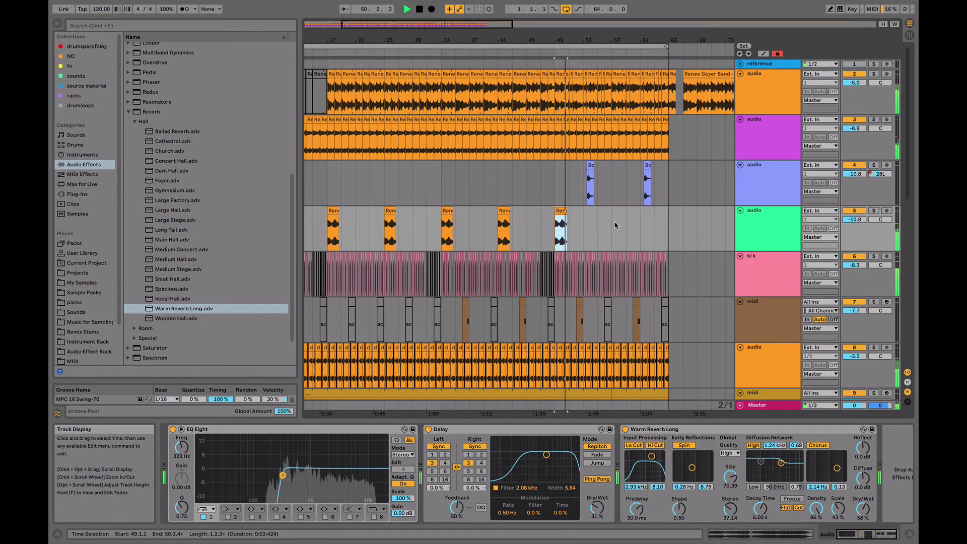
{"action": "left_click", "coordinate": [615, 225]}
{"action": "key", "text": "super+v"}
- Set track 5's volume to -11.1 dB and track 4's to -11.9 dB, panning track 4 to 30R
{"action": "left_click", "coordinate": [755, 233]}
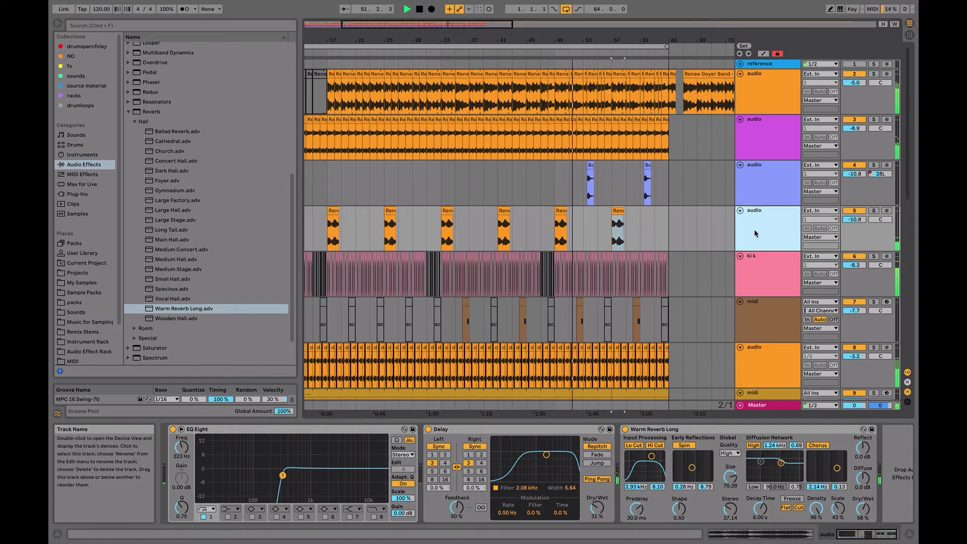
{"action": "left_click", "coordinate": [854, 221]}
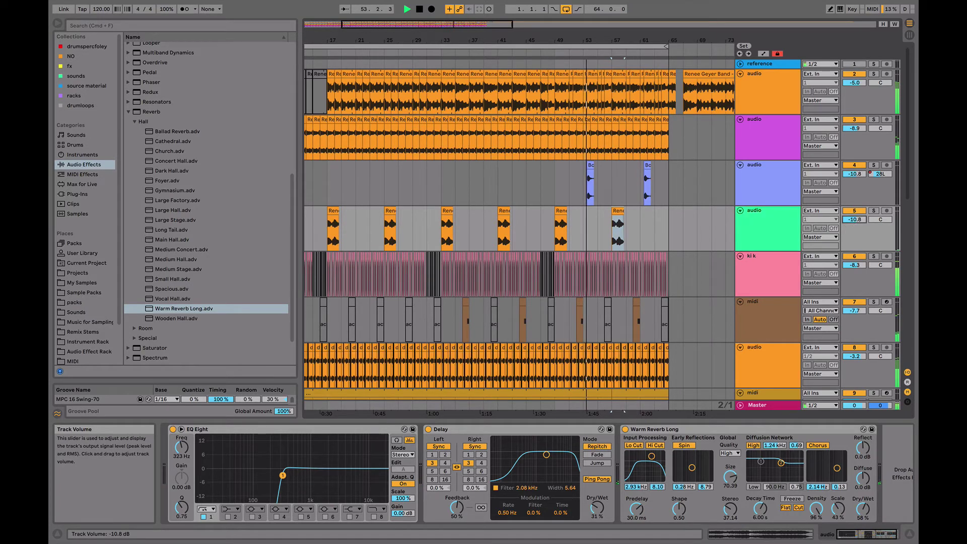
{"action": "left_click_drag", "start_coordinate": [854, 174], "coordinate": [854, 176]}
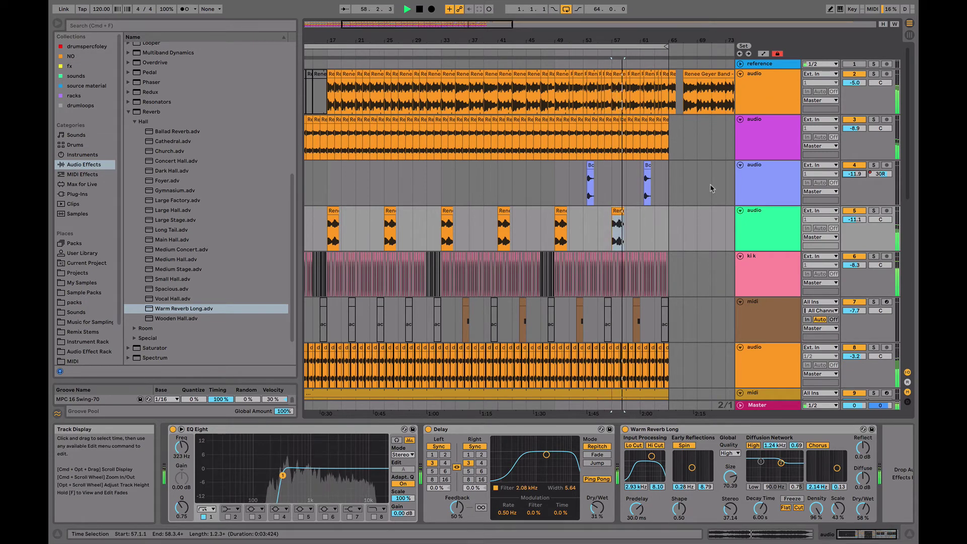
- Duplicate the time from bar 49 to bar 65 across all tracks to extend the arrangement to bar 81
{"action": "left_click_drag", "start_coordinate": [636, 40], "coordinate": [445, 39]}
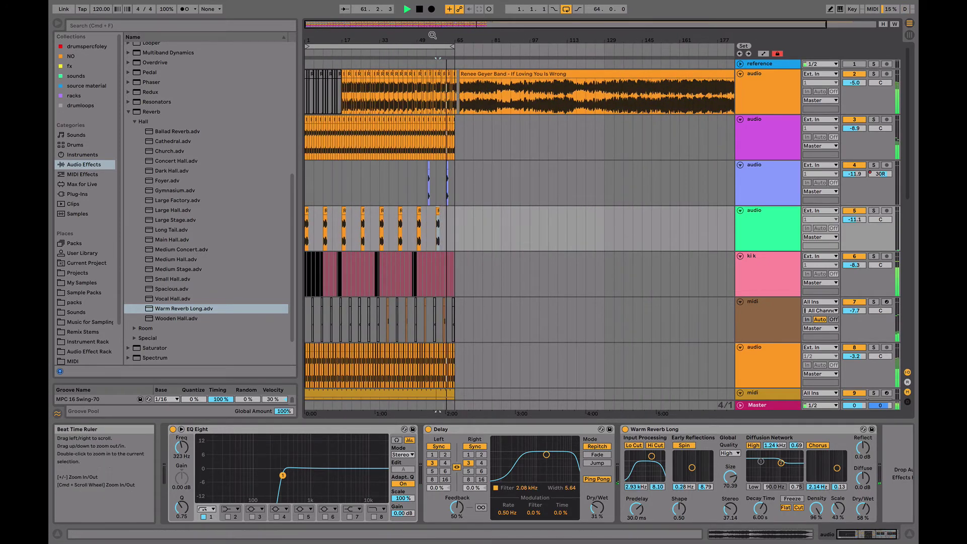
{"action": "left_click_drag", "start_coordinate": [431, 40], "coordinate": [431, 83]}
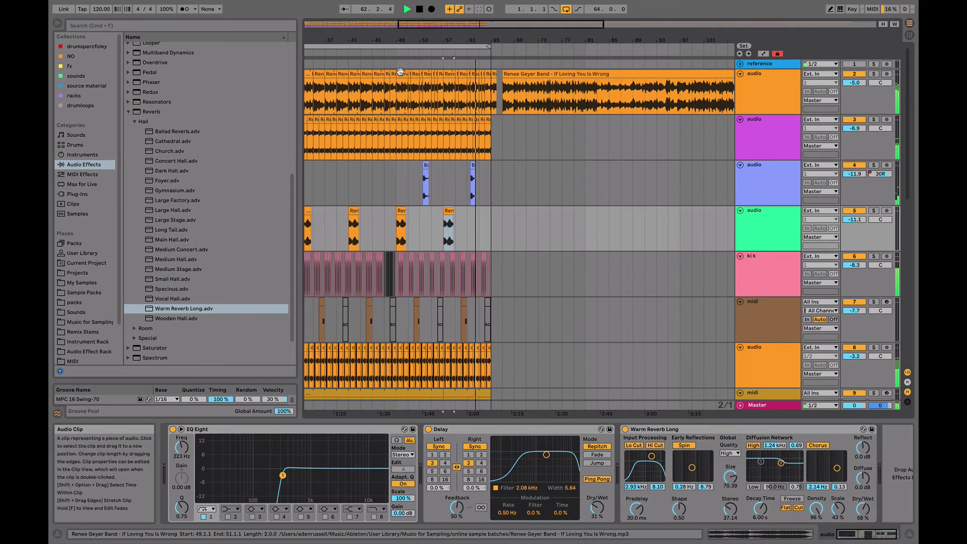
{"action": "left_click", "coordinate": [401, 73]}
{"action": "scroll", "coordinate": [494, 132], "scroll_direction": "down", "scroll_amount": 10}
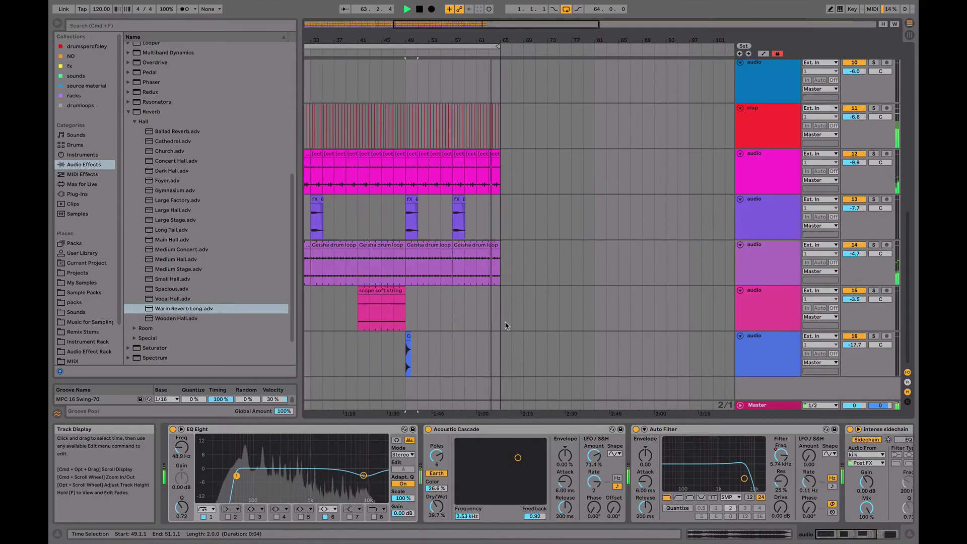
{"action": "left_click", "coordinate": [500, 351], "text": "shift"}
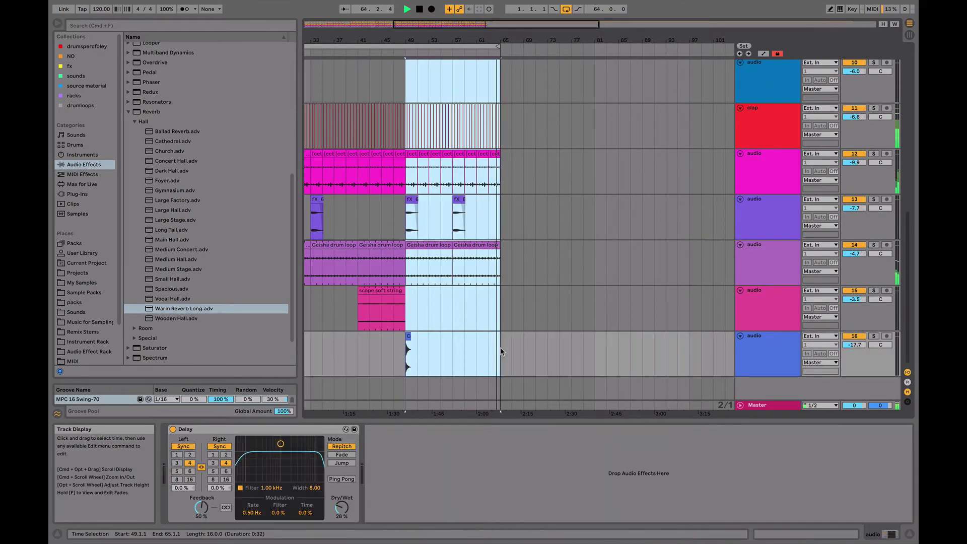
{"action": "key", "text": "super+d"}
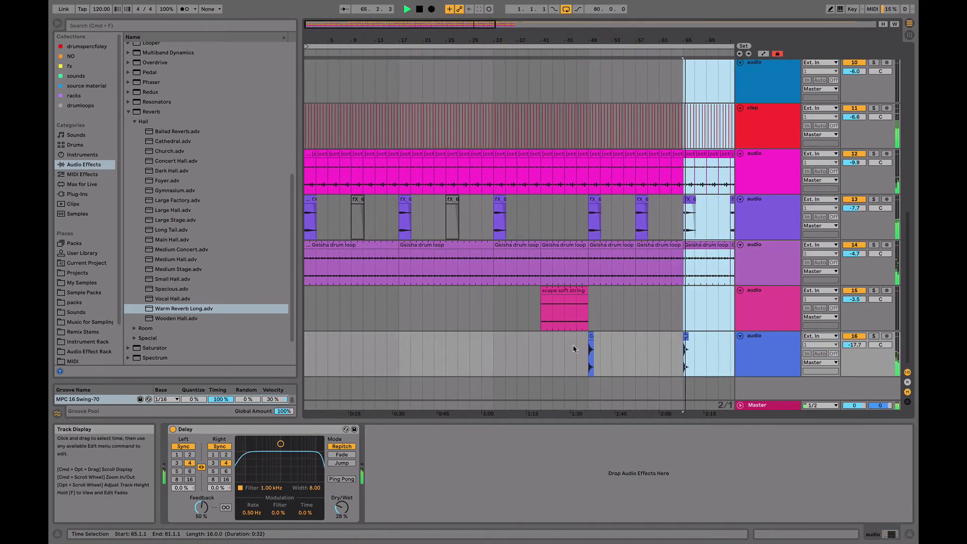
- Duplicate the denser hi-hat MIDI clip at bar 57 of track 9 onto bar 65
{"action": "scroll", "coordinate": [600, 337], "scroll_direction": "right", "scroll_amount": 3}
{"action": "scroll", "coordinate": [613, 347], "scroll_direction": "up", "scroll_amount": 1}
{"action": "left_click", "coordinate": [632, 352]}
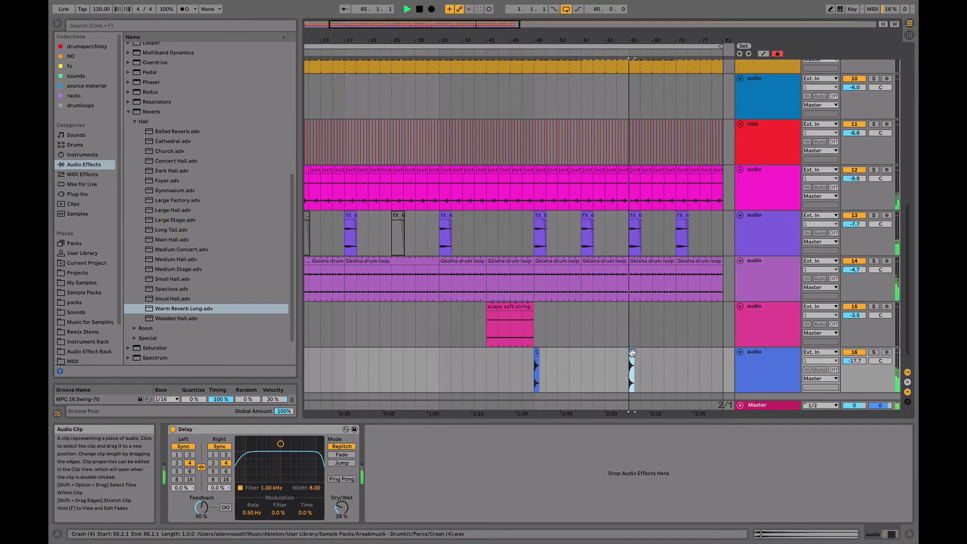
{"action": "scroll", "coordinate": [632, 352], "scroll_direction": "right", "scroll_amount": 4}
{"action": "scroll", "coordinate": [632, 352], "scroll_direction": "up", "scroll_amount": 10}
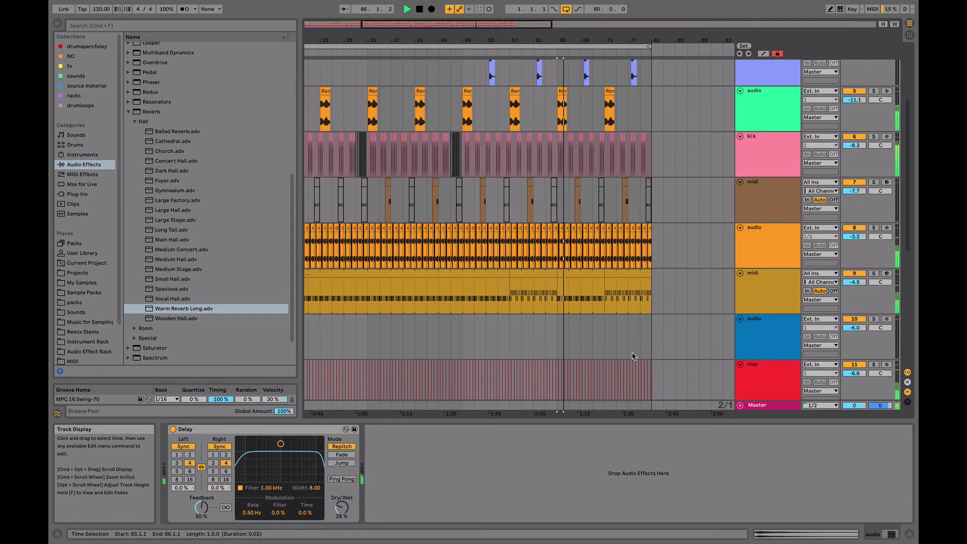
{"action": "left_click", "coordinate": [540, 274]}
{"action": "key", "text": "super+d"}
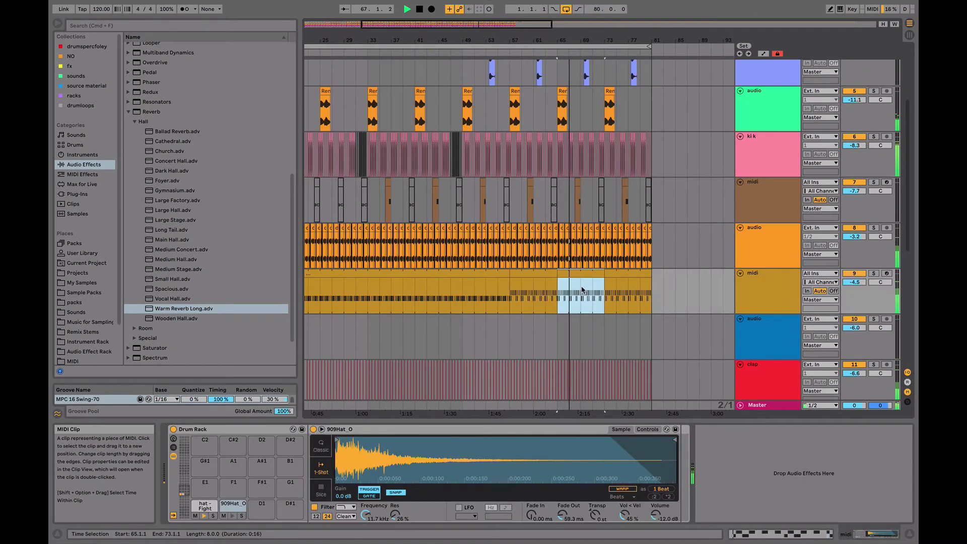
{"action": "left_click", "coordinate": [526, 275]}
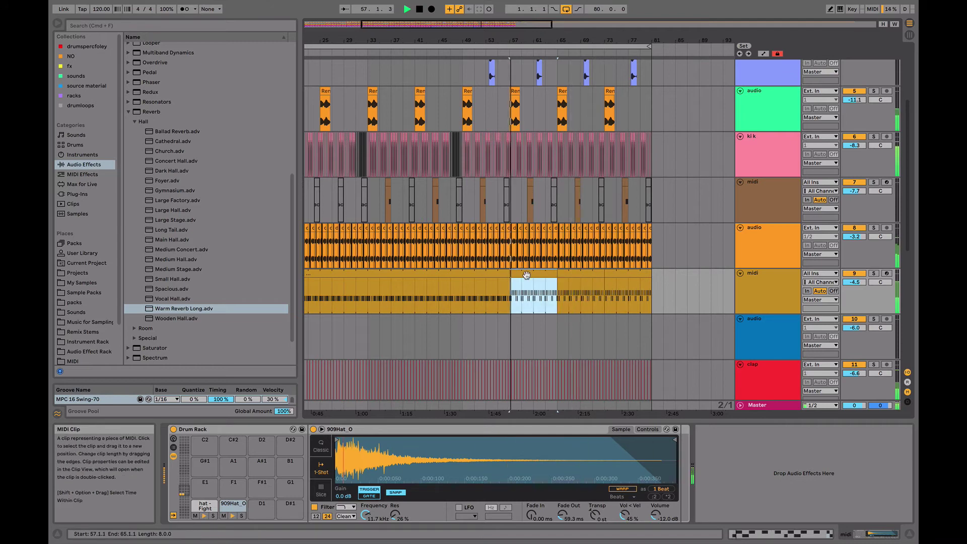
{"action": "left_click", "coordinate": [570, 275]}
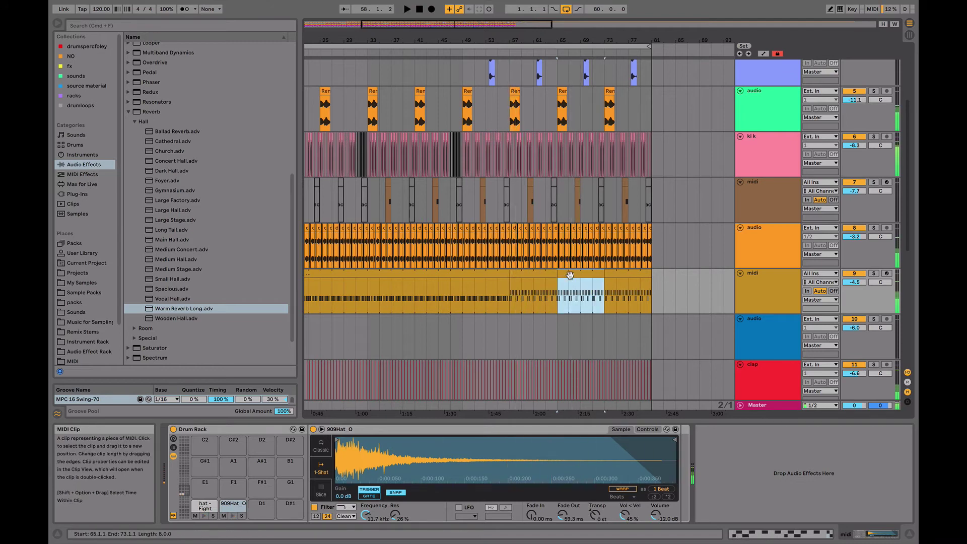
{"action": "left_click", "coordinate": [615, 274]}
{"action": "scroll", "coordinate": [615, 274], "scroll_direction": "up", "scroll_amount": 5}
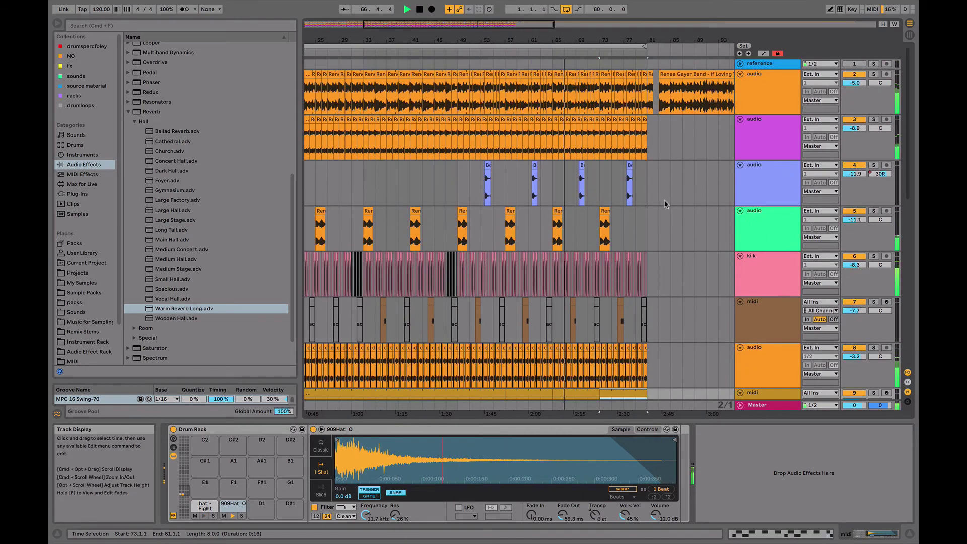
- Show the automation lanes and choose the Auto Filter Frequency envelope on track 2
{"action": "left_click", "coordinate": [761, 83]}
{"action": "key", "text": "a"}
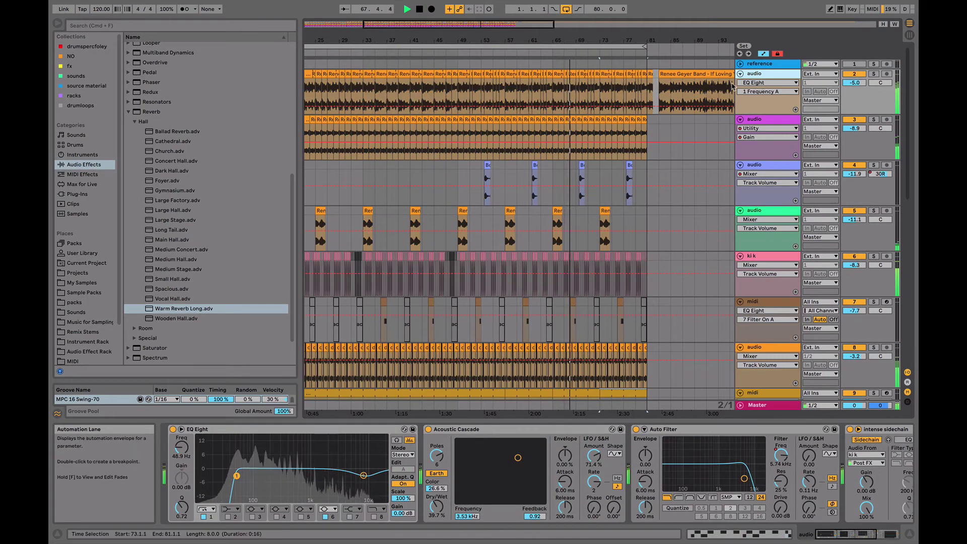
{"action": "left_click", "coordinate": [761, 83]}
{"action": "left_click", "coordinate": [757, 114]}
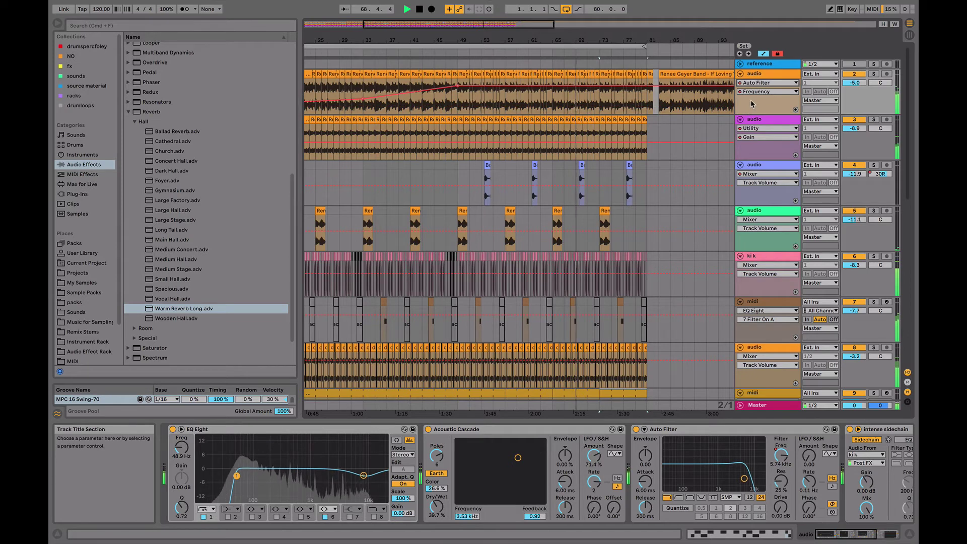
- Drop track 2's Auto Filter Frequency automation abruptly to 197 Hz at bar 73, keeping the envelope low from there
{"action": "left_click", "coordinate": [600, 88]}
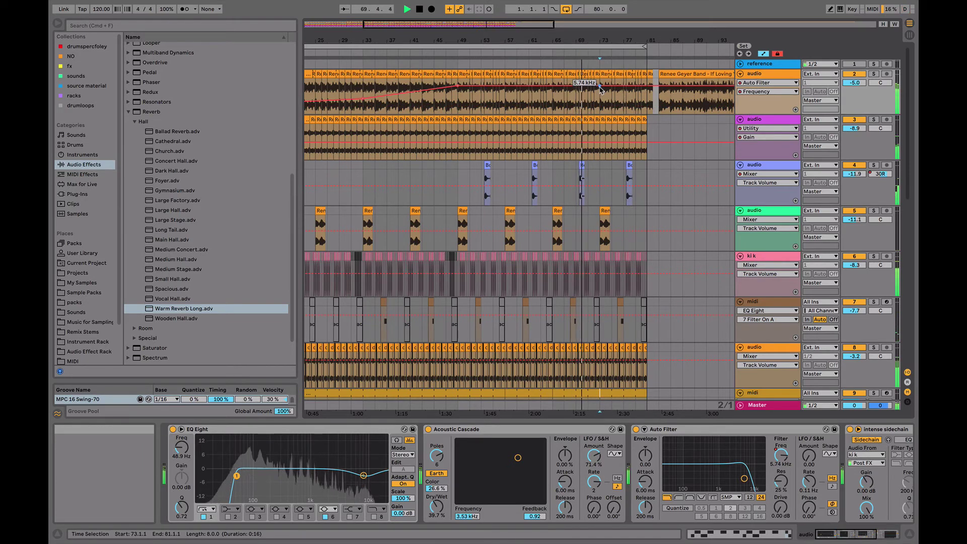
{"action": "left_click_drag", "start_coordinate": [612, 101], "coordinate": [600, 103]}
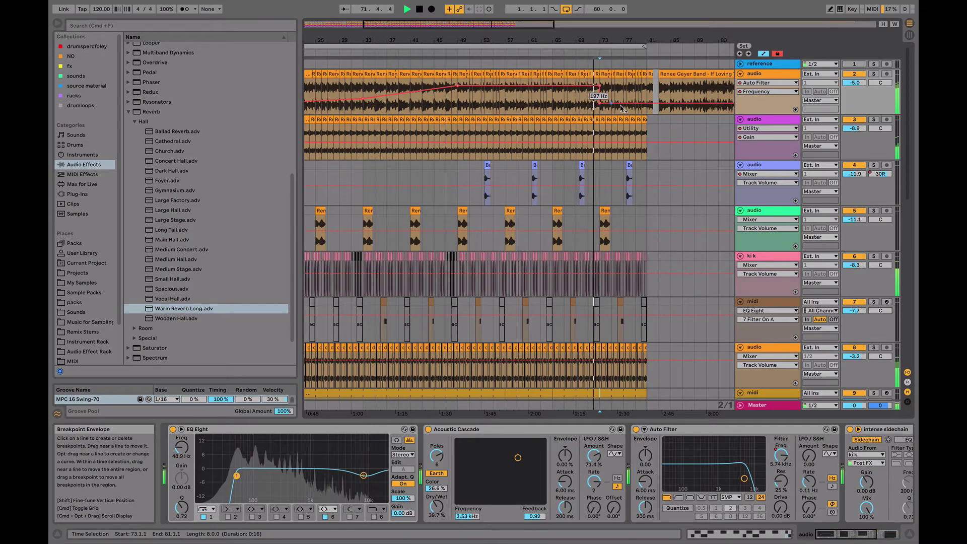
{"action": "left_click_drag", "start_coordinate": [602, 42], "coordinate": [602, 76]}
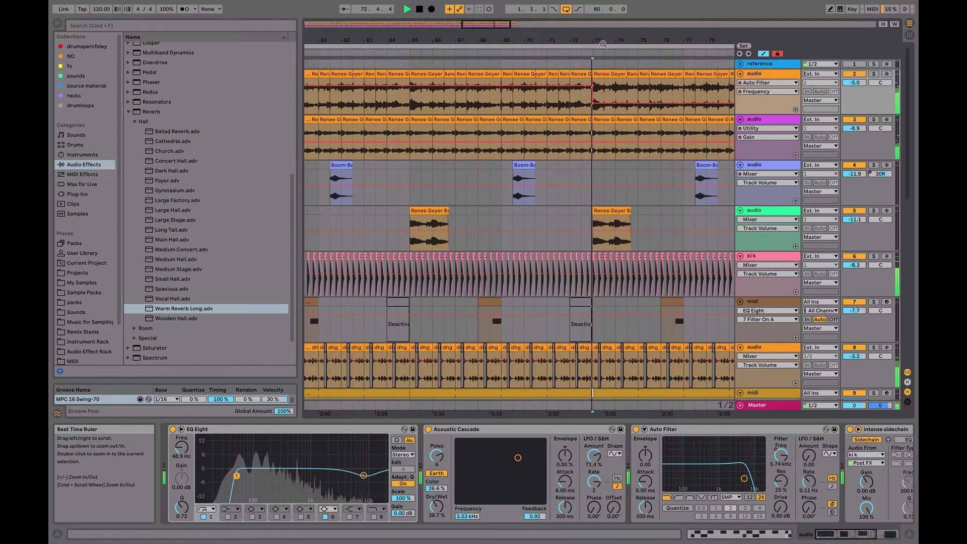
{"action": "left_click_drag", "start_coordinate": [600, 42], "coordinate": [601, 22]}
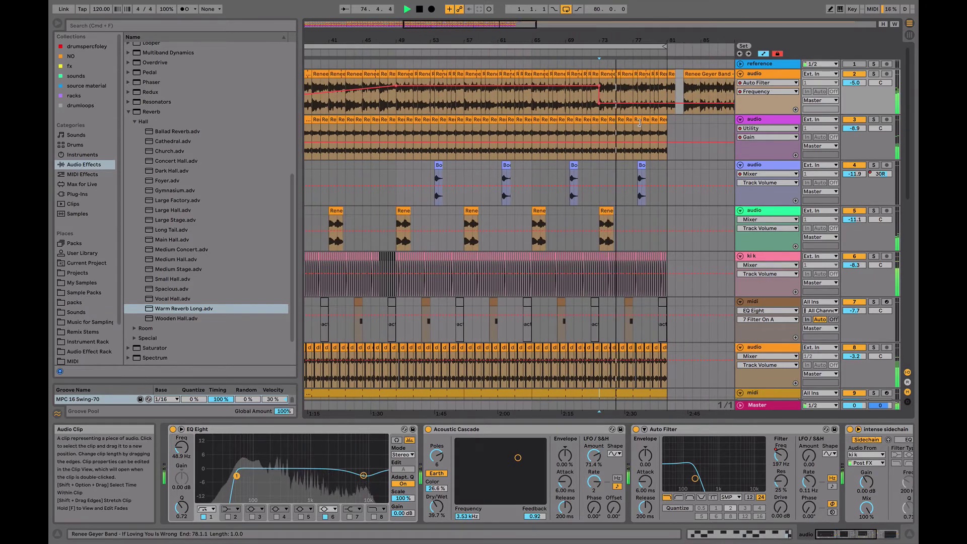
{"action": "scroll", "coordinate": [642, 125], "scroll_direction": "down", "scroll_amount": 3}
{"action": "scroll", "coordinate": [641, 124], "scroll_direction": "up", "scroll_amount": 3}
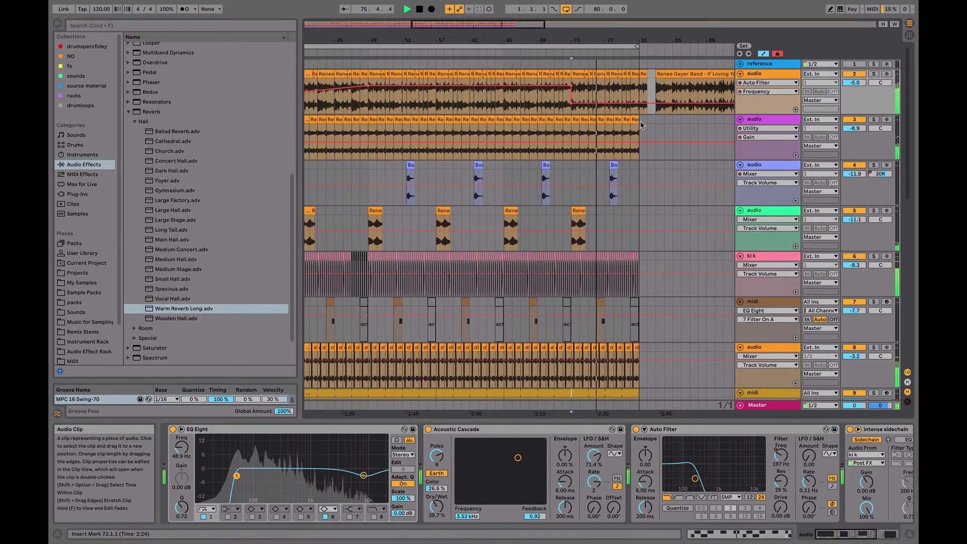
- Set the amp envelope Release of track 7's lofi keys chord sampler to 133 ms and stop playback
{"action": "left_click", "coordinate": [583, 73]}
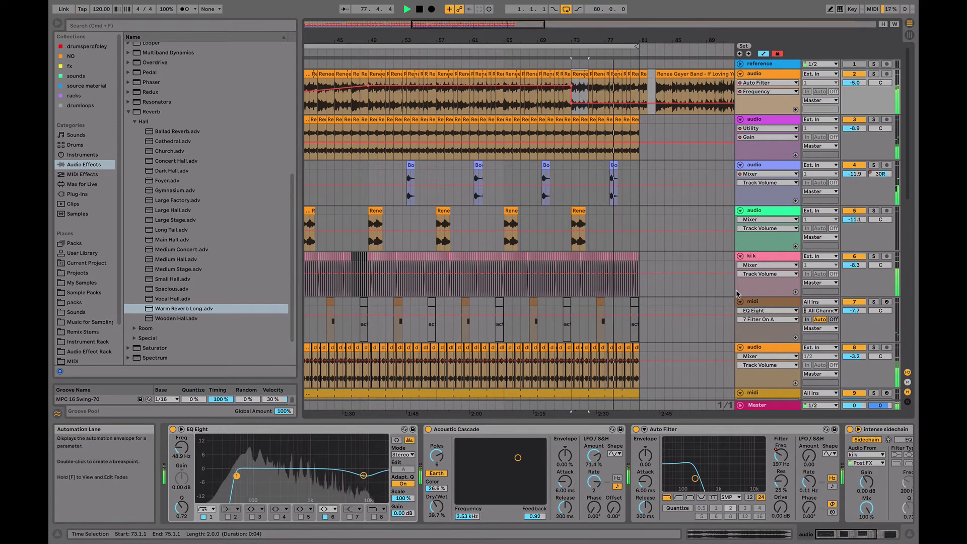
{"action": "left_click", "coordinate": [753, 302]}
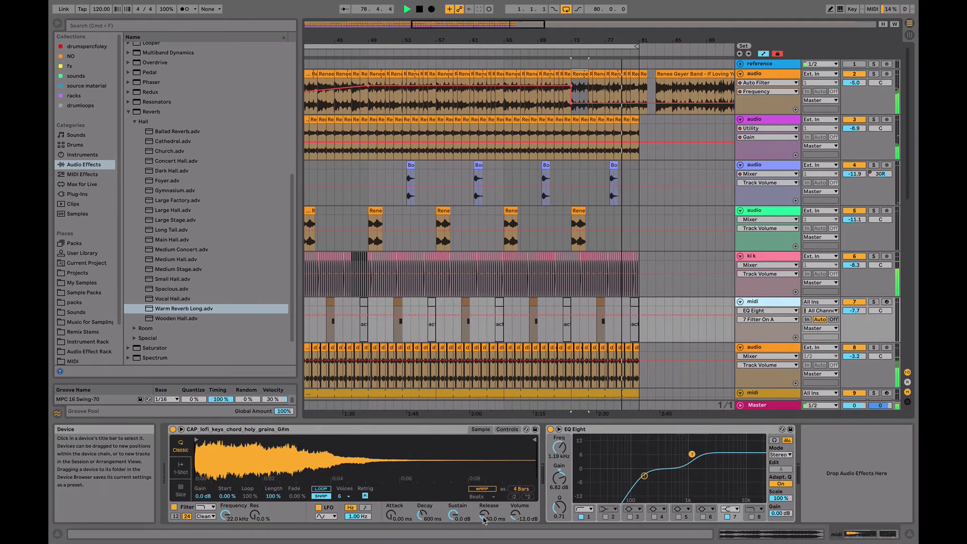
{"action": "left_click_drag", "start_coordinate": [484, 520], "coordinate": [483, 518]}
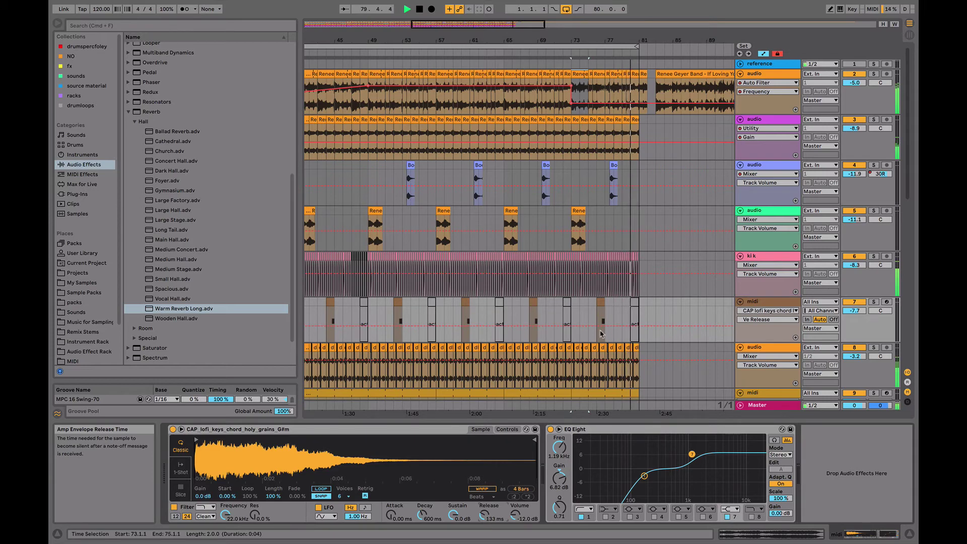
{"action": "key", "text": "space"}
- Duplicate bars 73 to 81 across all tracks to extend the arrangement to bar 89
{"action": "left_click", "coordinate": [581, 74]}
{"action": "scroll", "coordinate": [671, 201], "scroll_direction": "down", "scroll_amount": 10}
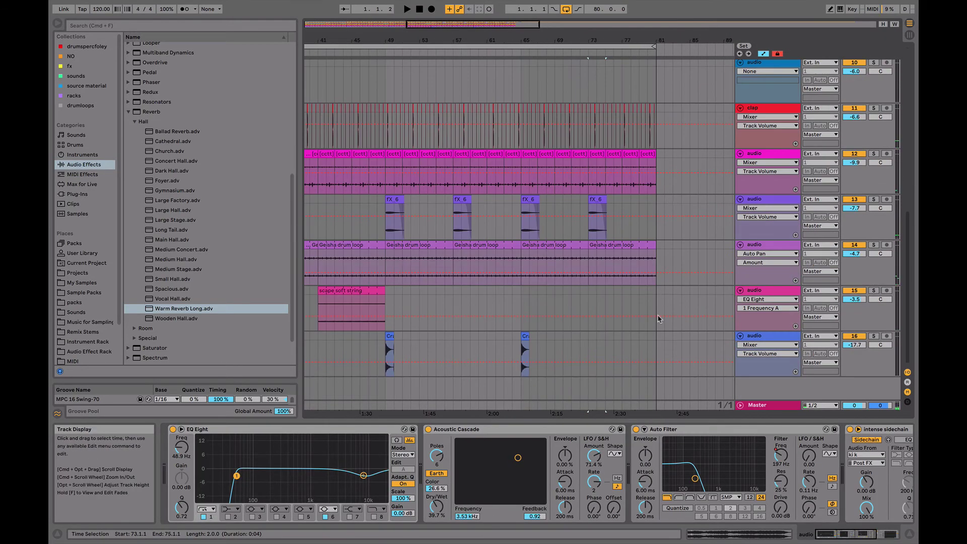
{"action": "left_click", "coordinate": [656, 340], "text": "shift"}
{"action": "key", "text": "super+d"}
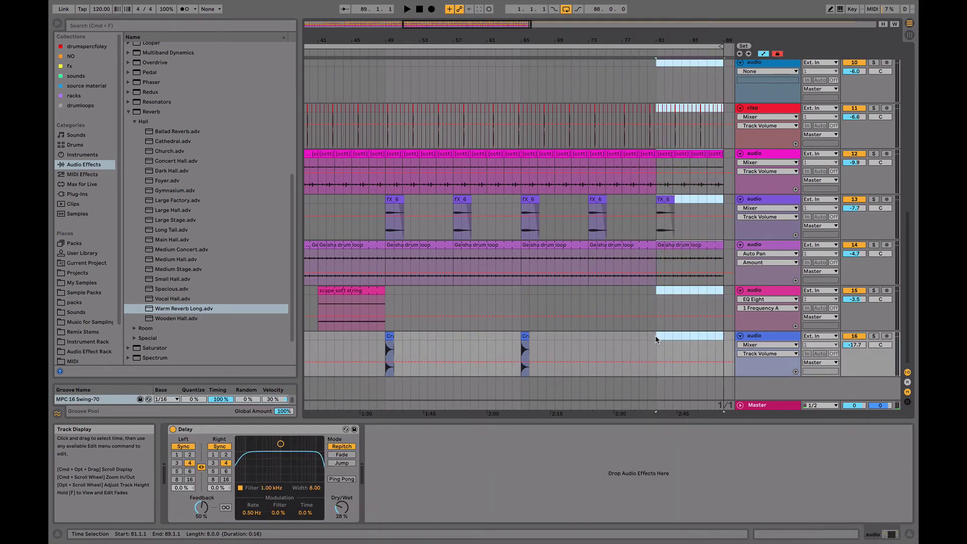
- Copy track 16's short clip from bar 65 to bar 73 and play from there
{"action": "left_click", "coordinate": [525, 336]}
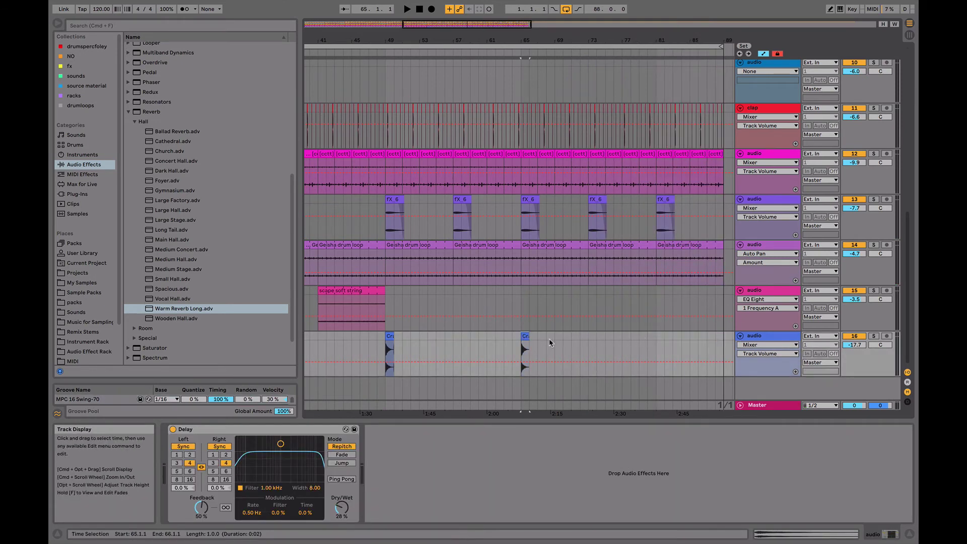
{"action": "left_click", "coordinate": [591, 340]}
{"action": "key", "text": "space"}
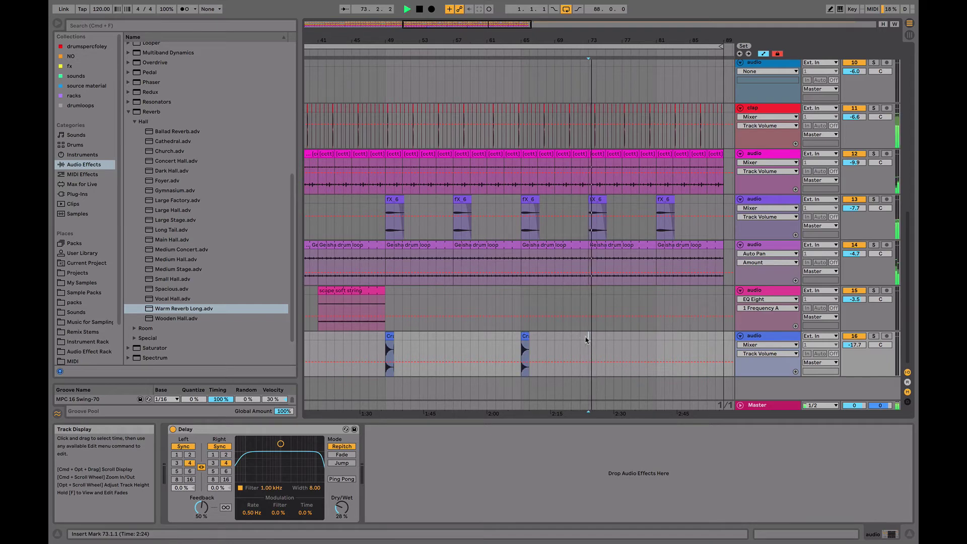
{"action": "left_click_drag", "start_coordinate": [525, 336], "coordinate": [590, 336]}
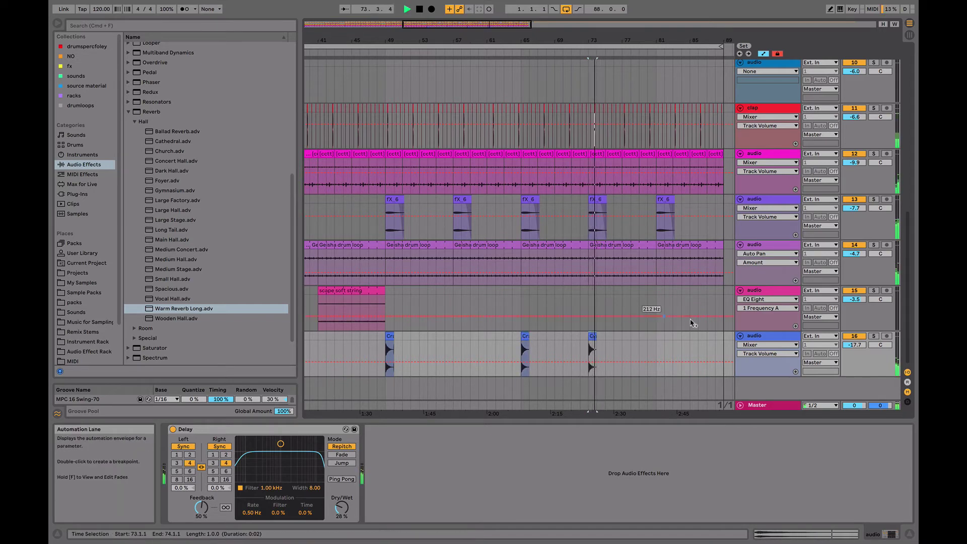
- Duplicate the time from bar 1 to bar 89 across all tracks, extending the arrangement to bar 177
{"action": "left_click", "coordinate": [724, 339]}
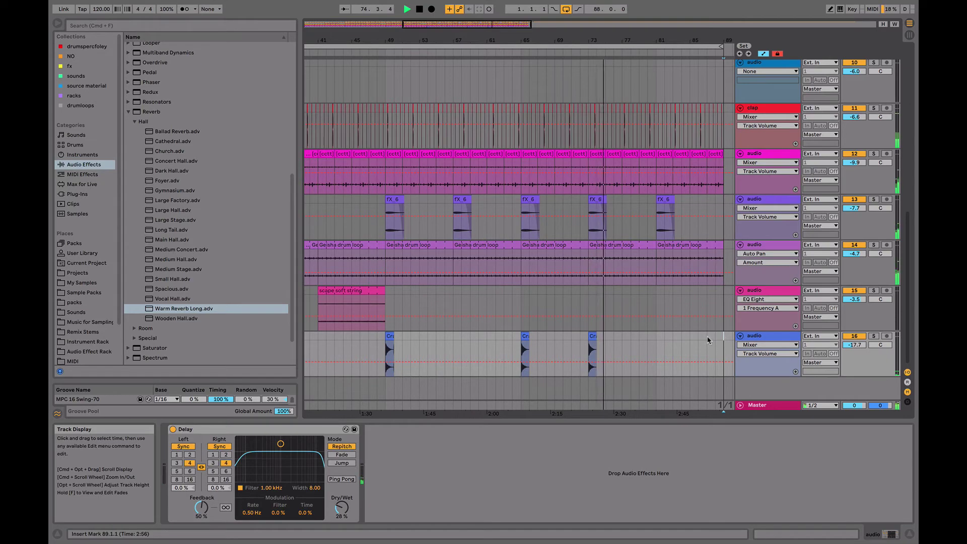
{"action": "scroll", "coordinate": [708, 341], "scroll_direction": "up", "scroll_amount": 10}
{"action": "scroll", "coordinate": [708, 340], "scroll_direction": "left", "scroll_amount": 8}
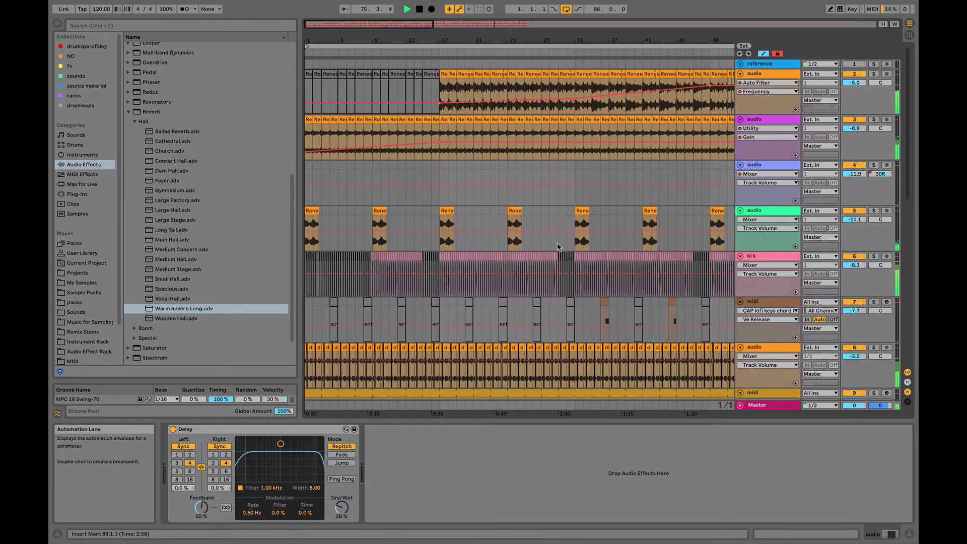
{"action": "left_click", "coordinate": [308, 75]}
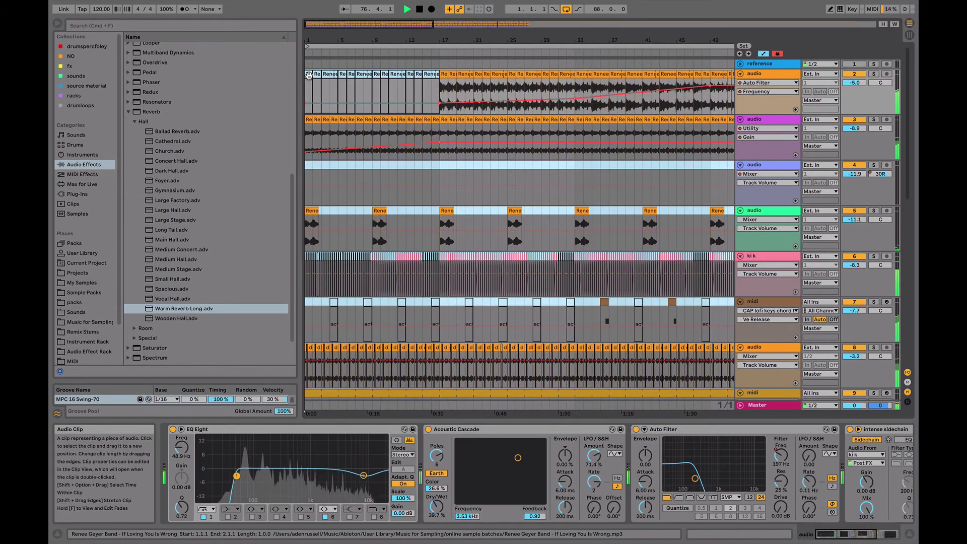
{"action": "key", "text": "super+shift+d"}
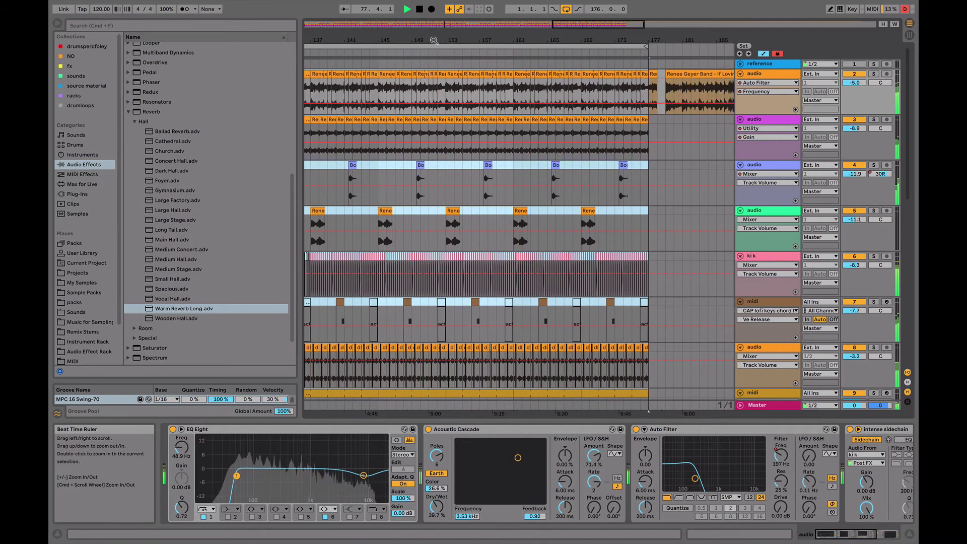
- Examine all tracks of the duplicated arrangement while playing around the bar 89 transition and from bar 71
{"action": "left_click_drag", "start_coordinate": [434, 42], "coordinate": [434, 41]}
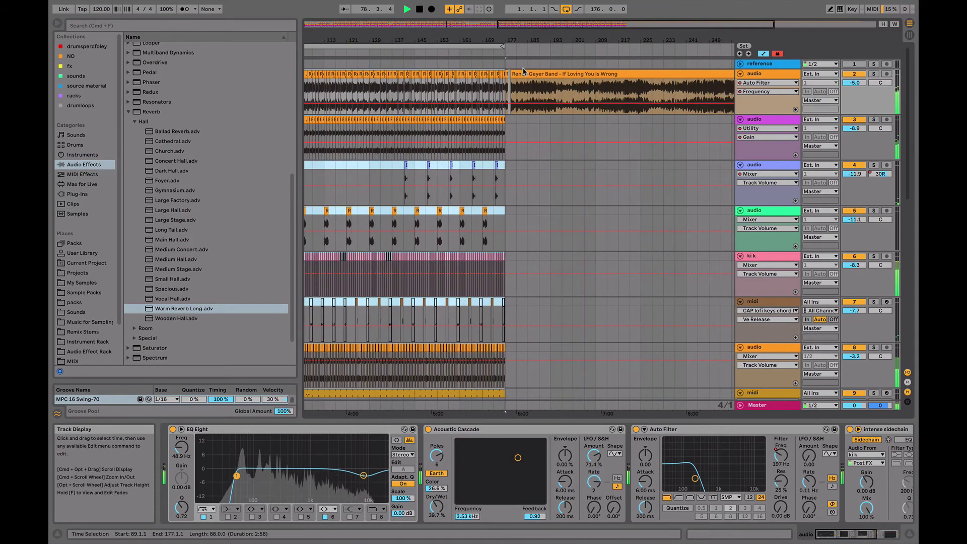
{"action": "left_click", "coordinate": [550, 52]}
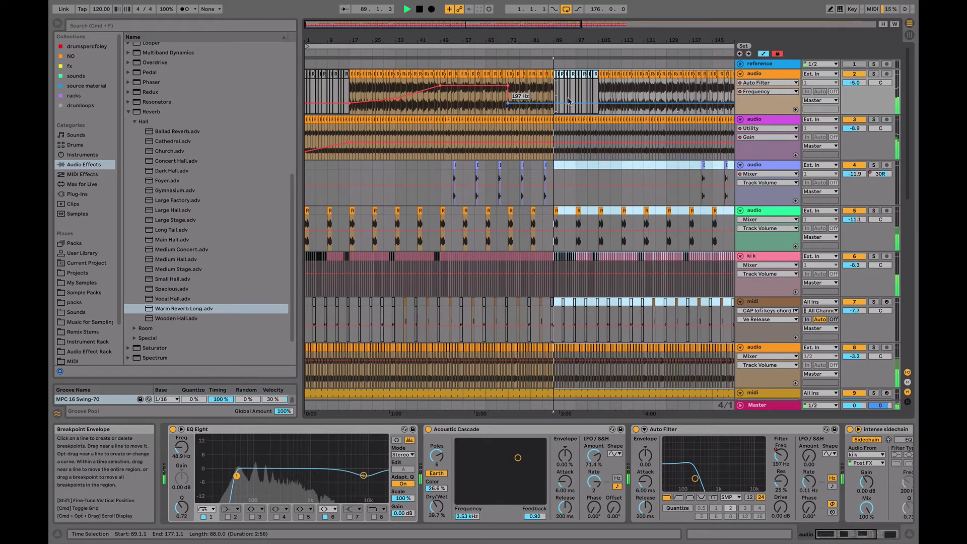
{"action": "scroll", "coordinate": [593, 185], "scroll_direction": "down", "scroll_amount": 2}
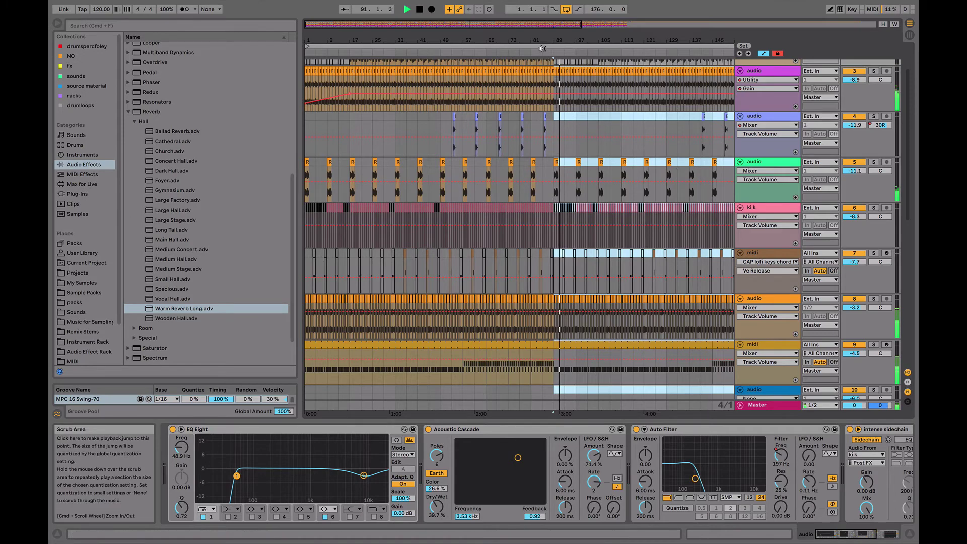
{"action": "key", "text": "super+a"}
{"action": "left_click", "coordinate": [505, 57]}
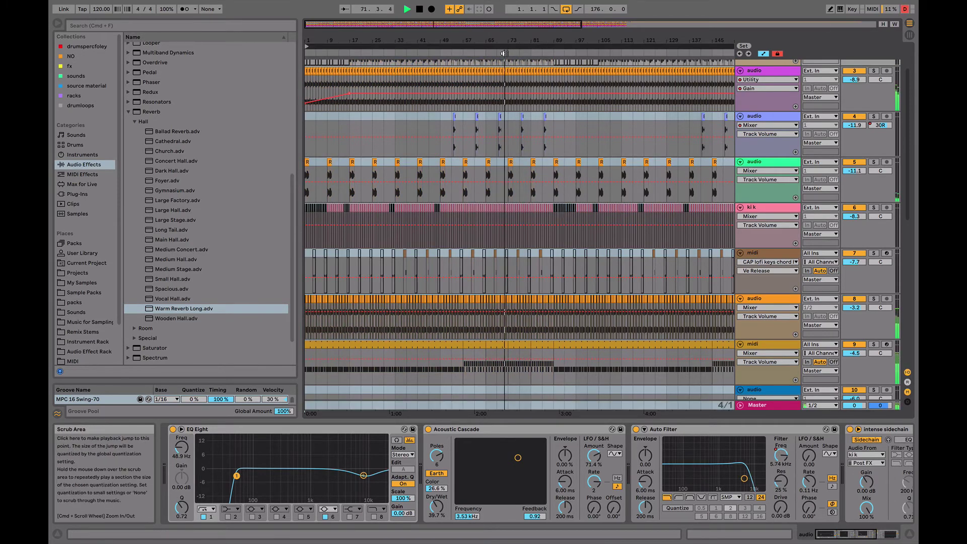
{"action": "scroll", "coordinate": [549, 152], "scroll_direction": "down", "scroll_amount": 10}
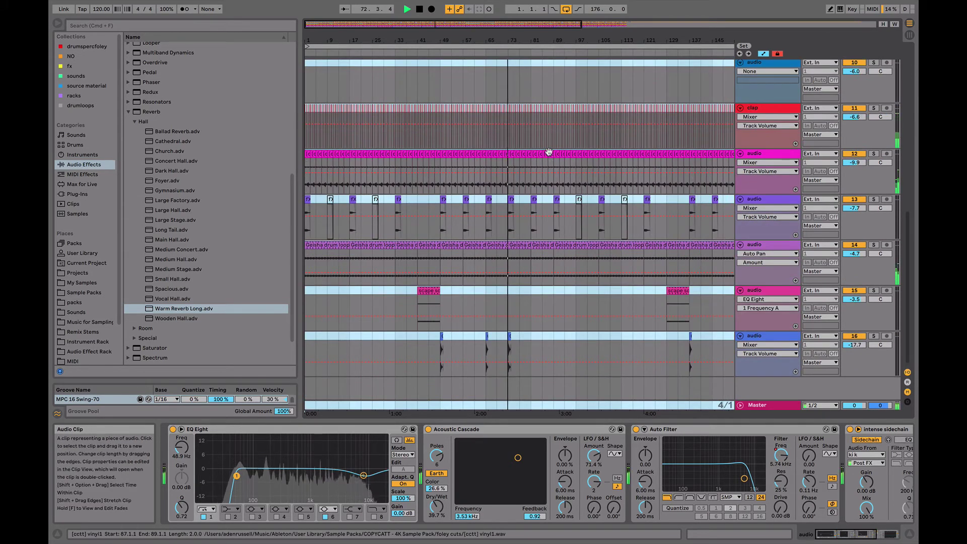
{"action": "scroll", "coordinate": [548, 152], "scroll_direction": "up", "scroll_amount": 6}
{"action": "scroll", "coordinate": [660, 143], "scroll_direction": "up", "scroll_amount": 8}
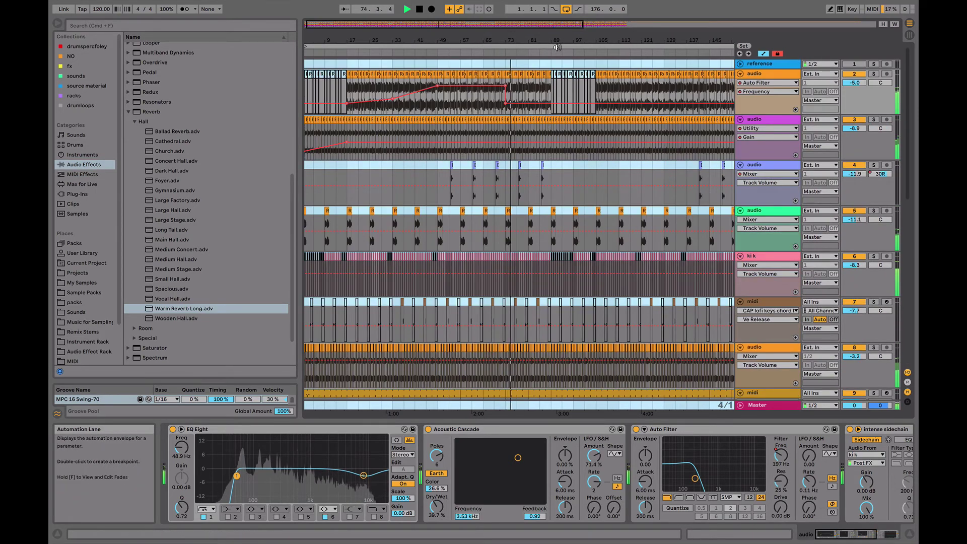
- Duplicate the kick pattern from bars 33 to 49 on track 6 twice, filling bars 49 to 81
{"action": "left_click_drag", "start_coordinate": [557, 39], "coordinate": [604, 40]}
{"action": "left_click", "coordinate": [441, 170]}
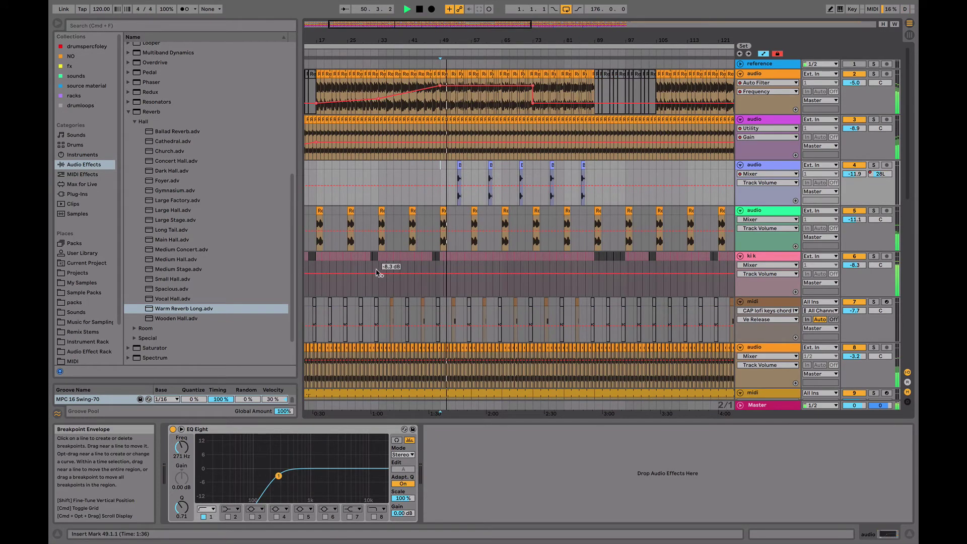
{"action": "left_click_drag", "start_coordinate": [377, 272], "coordinate": [439, 260]}
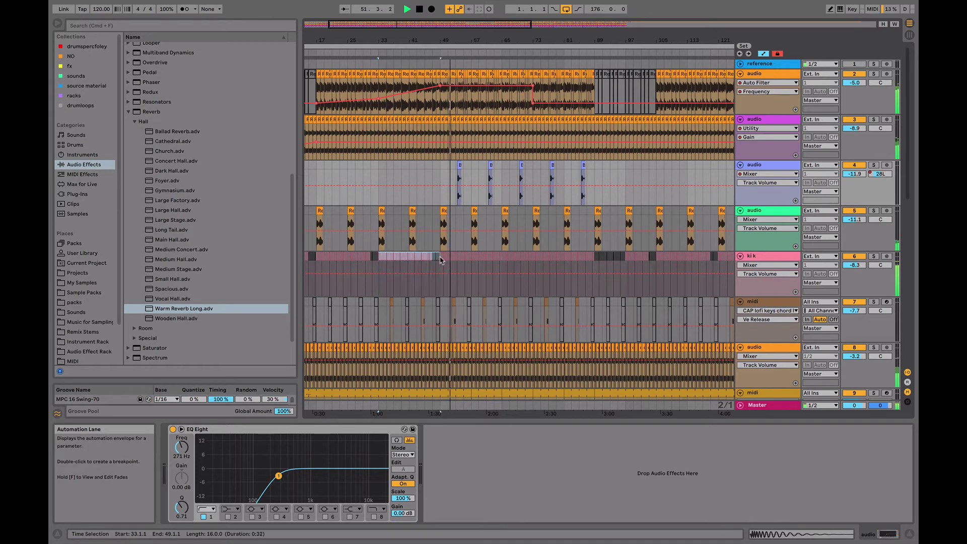
{"action": "left_click", "coordinate": [440, 257]}
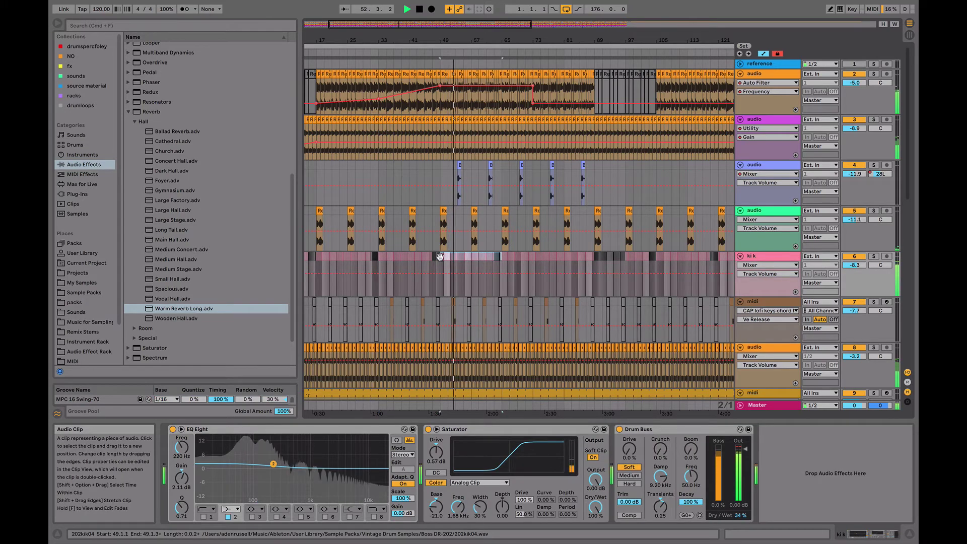
{"action": "key", "text": "super+d"}
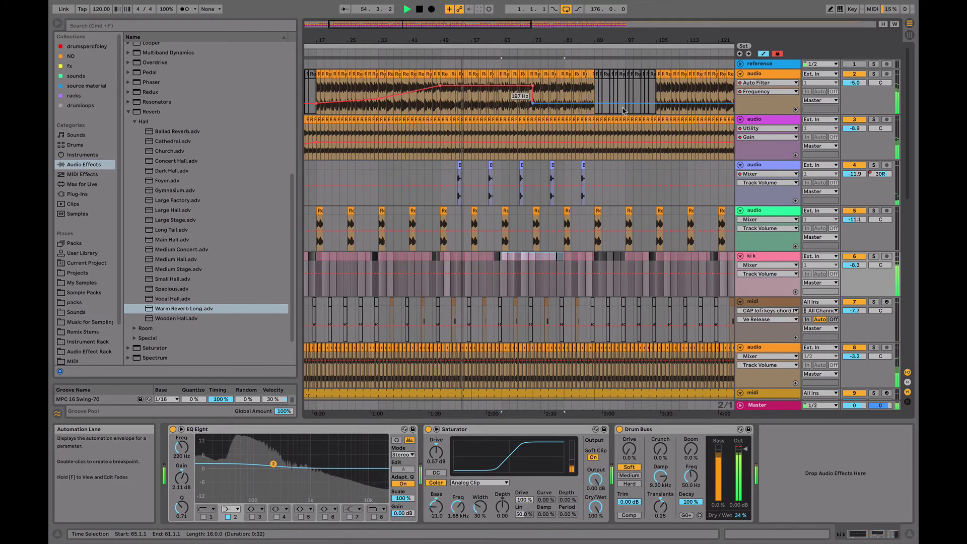
- Deactivate the kick clips on track 6 throughout bar 88, just before the second half starts
{"action": "left_click_drag", "start_coordinate": [605, 43], "coordinate": [537, 263]}
{"action": "left_click", "coordinate": [540, 257]}
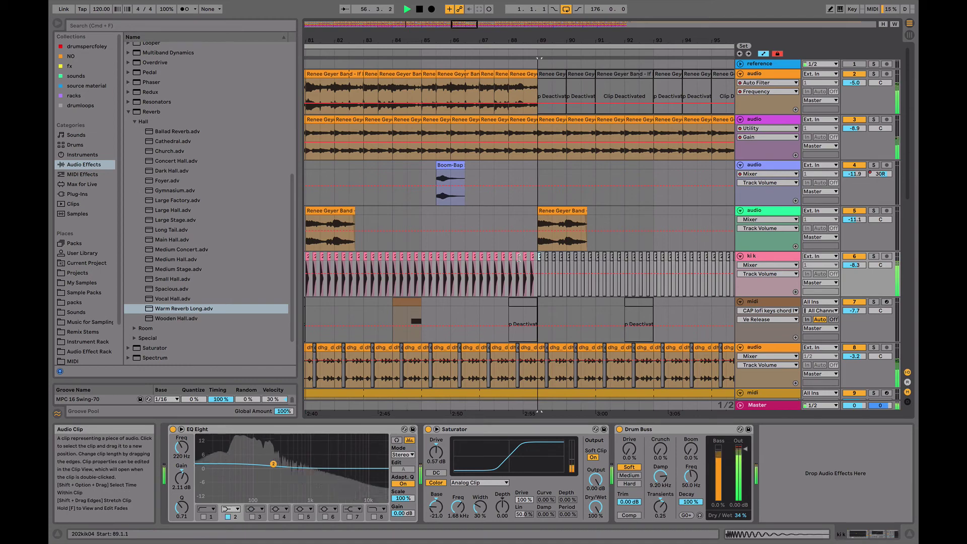
{"action": "left_click_drag", "start_coordinate": [514, 257], "coordinate": [538, 258]}
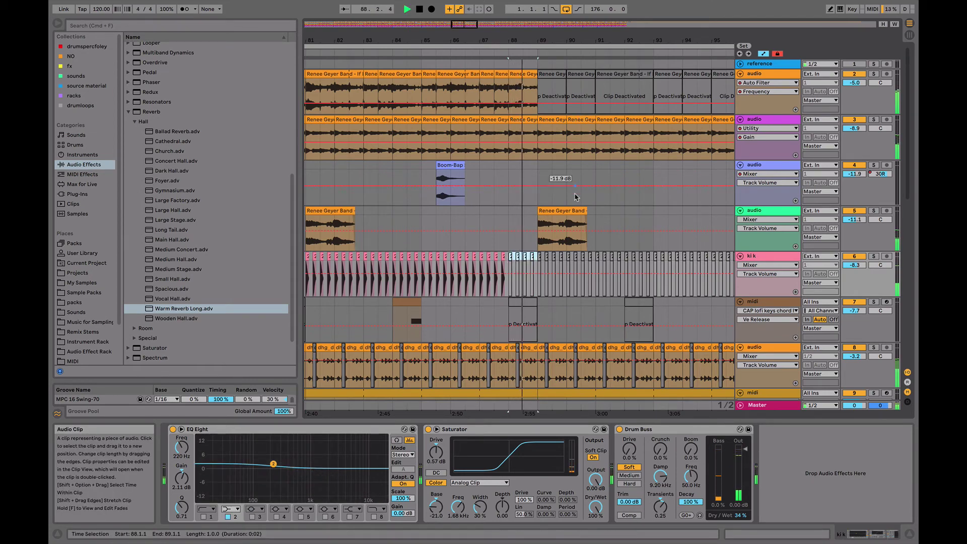
- Set the volume of track 14, the Geisha drum loop, to -5.2 dB while playing from the start
{"action": "scroll", "coordinate": [575, 197], "scroll_direction": "down", "scroll_amount": 10}
{"action": "left_click_drag", "start_coordinate": [598, 40], "coordinate": [516, 9]}
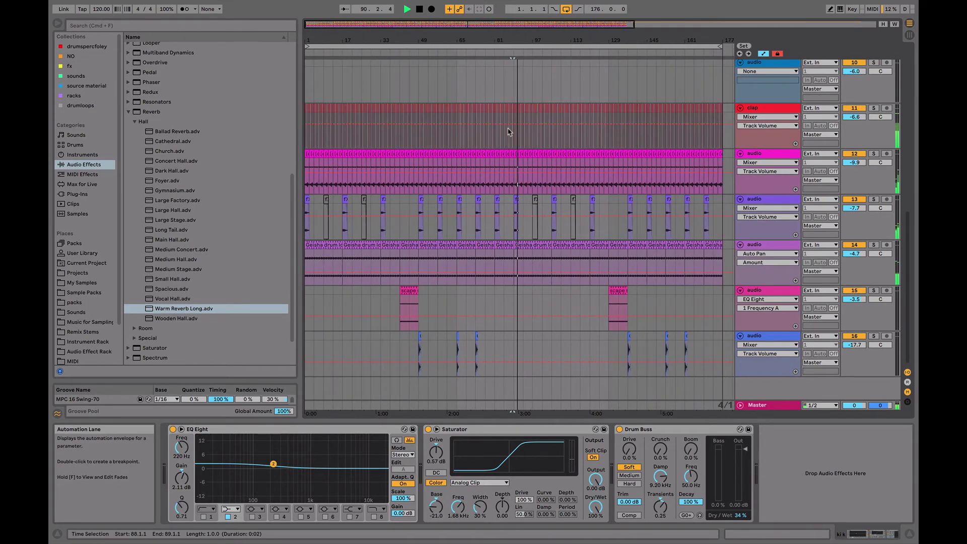
{"action": "left_click", "coordinate": [323, 244]}
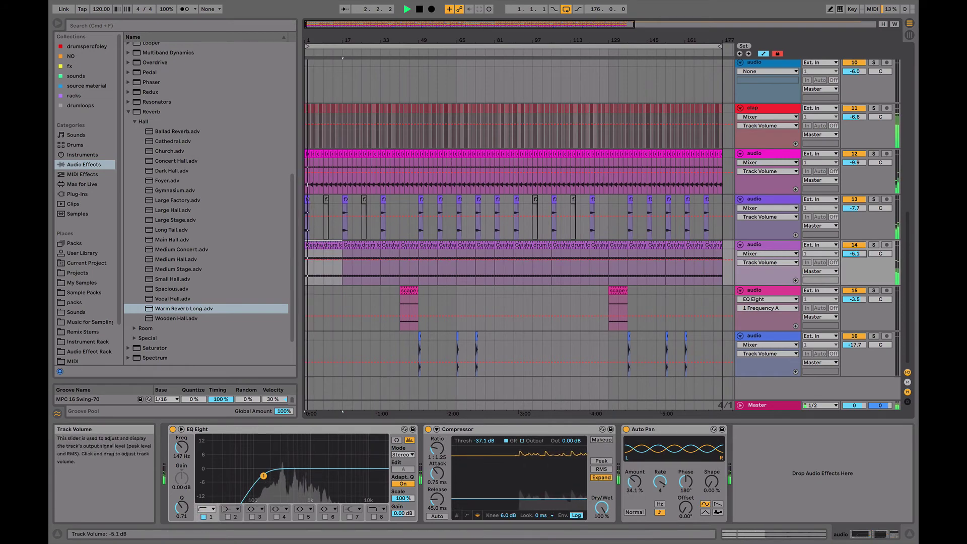
{"action": "scroll", "coordinate": [633, 216], "scroll_direction": "up", "scroll_amount": 10}
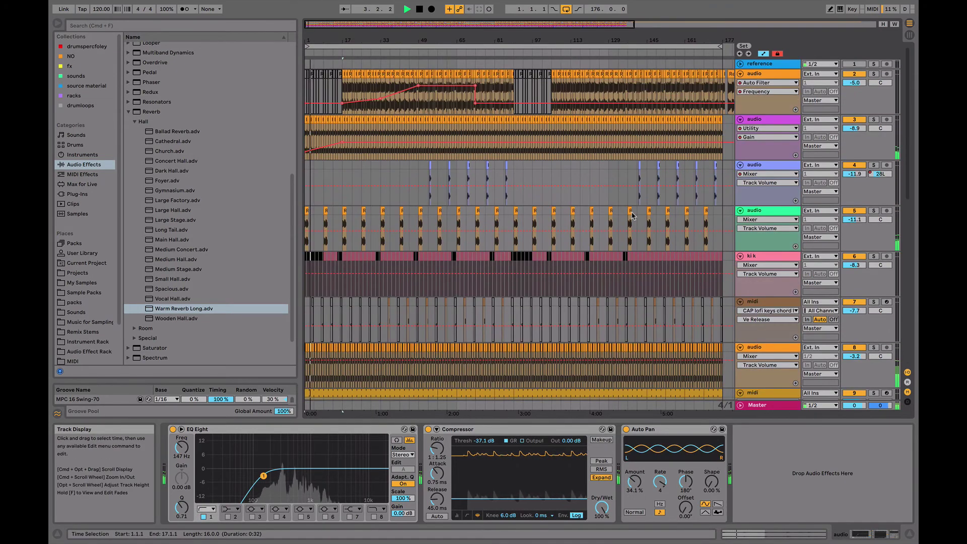
{"action": "scroll", "coordinate": [633, 215], "scroll_direction": "down", "scroll_amount": 10}
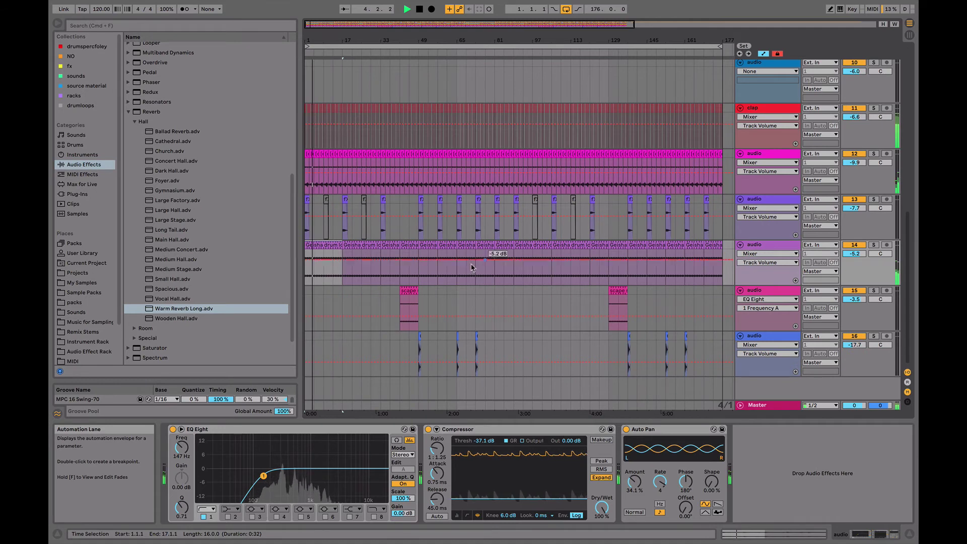
- Copy the scape soft string clip at bar 41 on track 15 to bars 65 and 153
{"action": "left_click", "coordinate": [408, 297]}
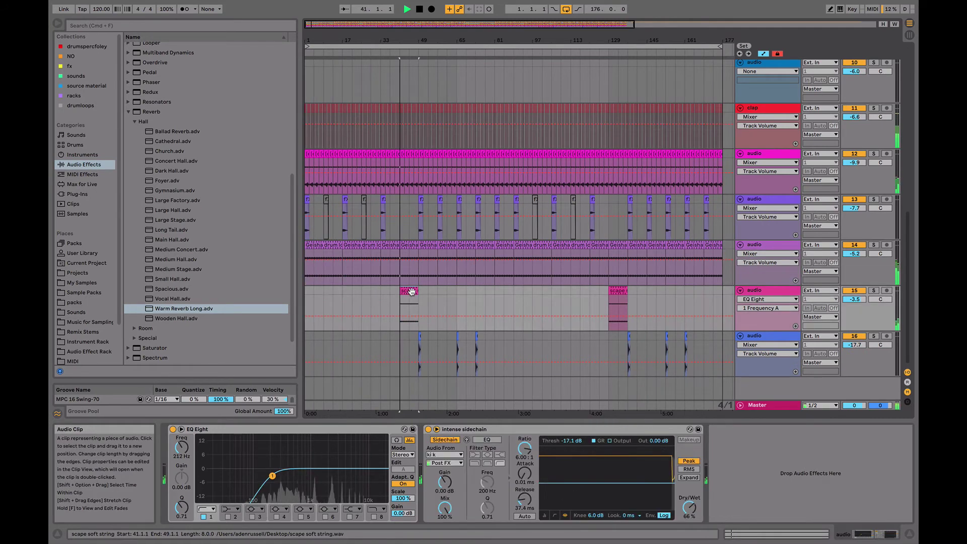
{"action": "left_click", "coordinate": [437, 293]}
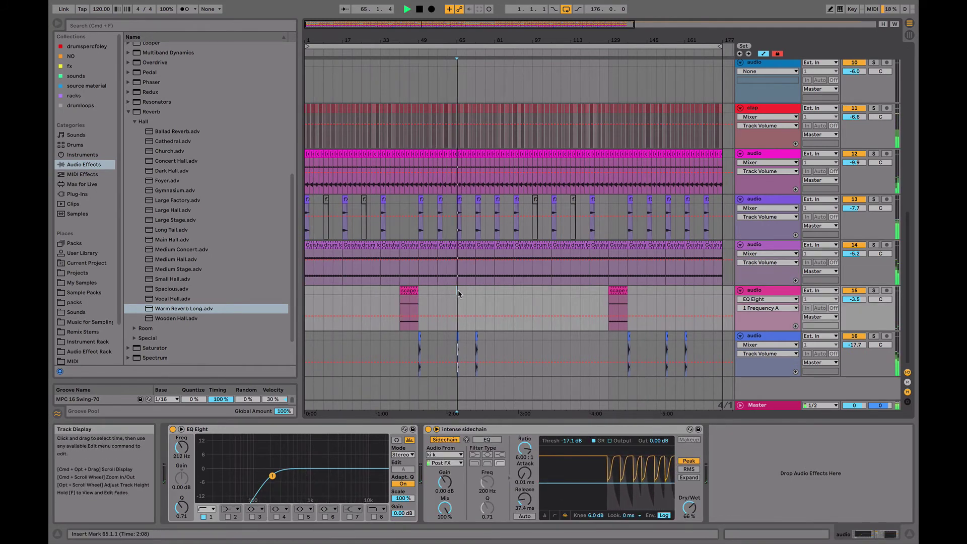
{"action": "key", "text": "super+v"}
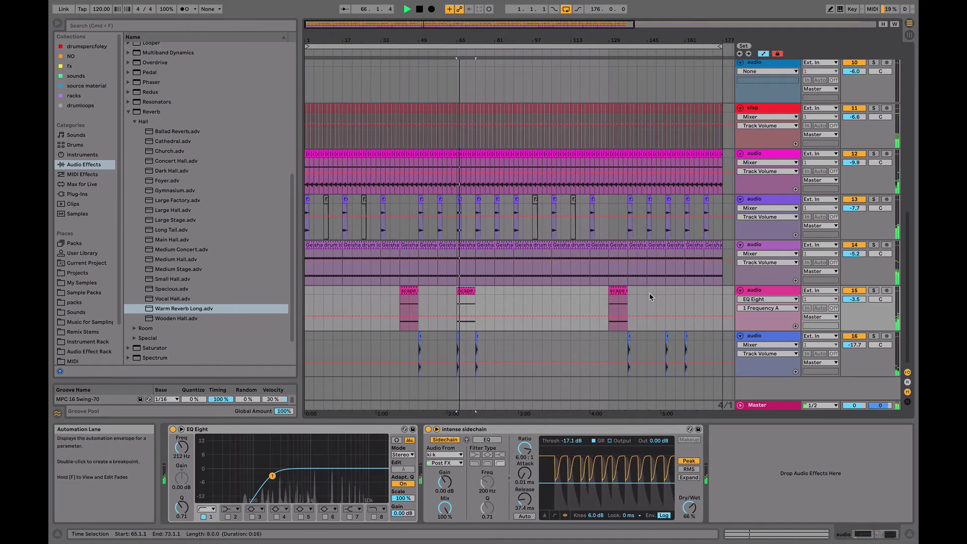
{"action": "left_click", "coordinate": [666, 294]}
{"action": "key", "text": "super+v"}
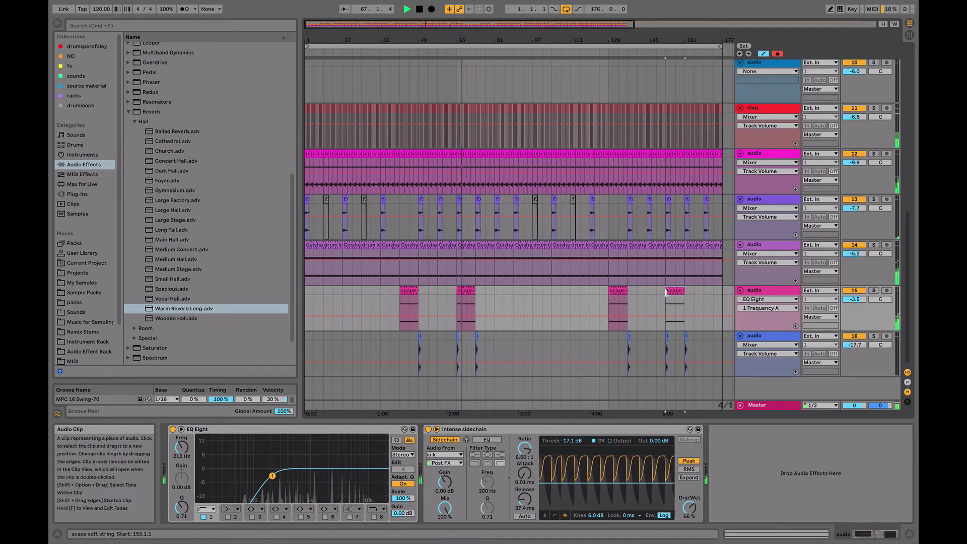
- Copy bars 1 to 33 of the arrangement across tracks 2 to 15
{"action": "scroll", "coordinate": [668, 293], "scroll_direction": "up", "scroll_amount": 10}
{"action": "scroll", "coordinate": [655, 297], "scroll_direction": "right", "scroll_amount": 5}
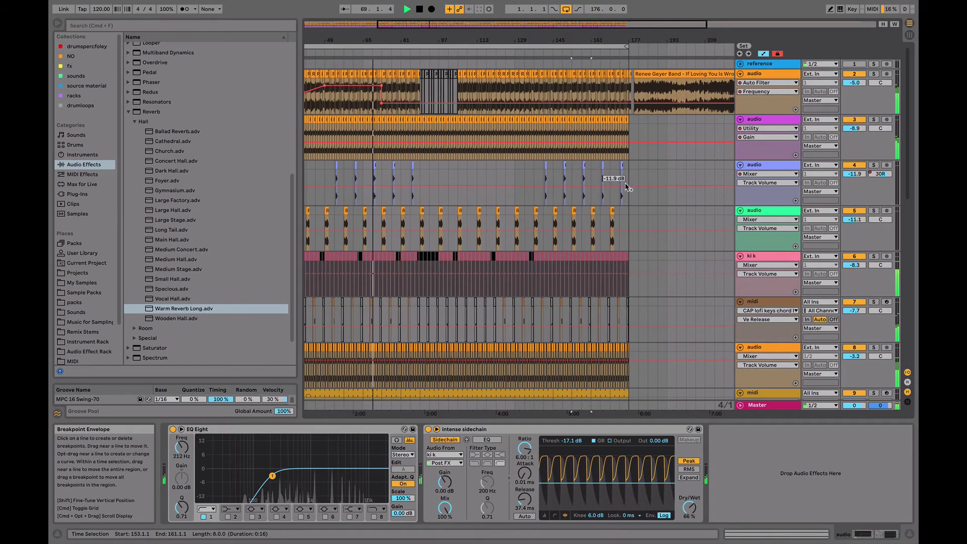
{"action": "scroll", "coordinate": [615, 184], "scroll_direction": "left", "scroll_amount": 5}
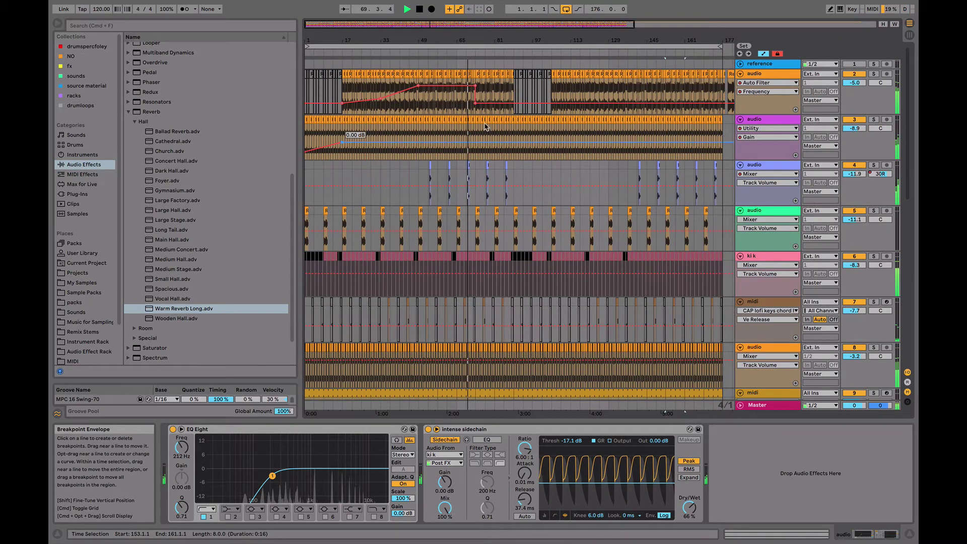
{"action": "left_click", "coordinate": [379, 93]}
{"action": "scroll", "coordinate": [322, 186], "scroll_direction": "down", "scroll_amount": 10}
{"action": "left_click", "coordinate": [306, 290], "text": "shift"}
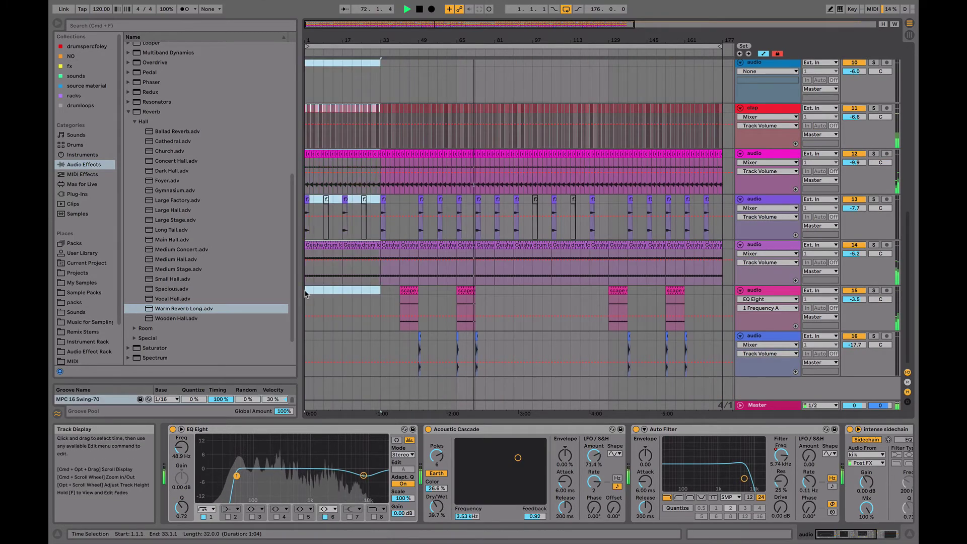
- Insert 16 bars of time twice at bar 177 and paste the copied 32-bar section there
{"action": "scroll", "coordinate": [369, 293], "scroll_direction": "right", "scroll_amount": 6}
{"action": "scroll", "coordinate": [436, 201], "scroll_direction": "up", "scroll_amount": 8}
{"action": "scroll", "coordinate": [437, 202], "scroll_direction": "up", "scroll_amount": 2}
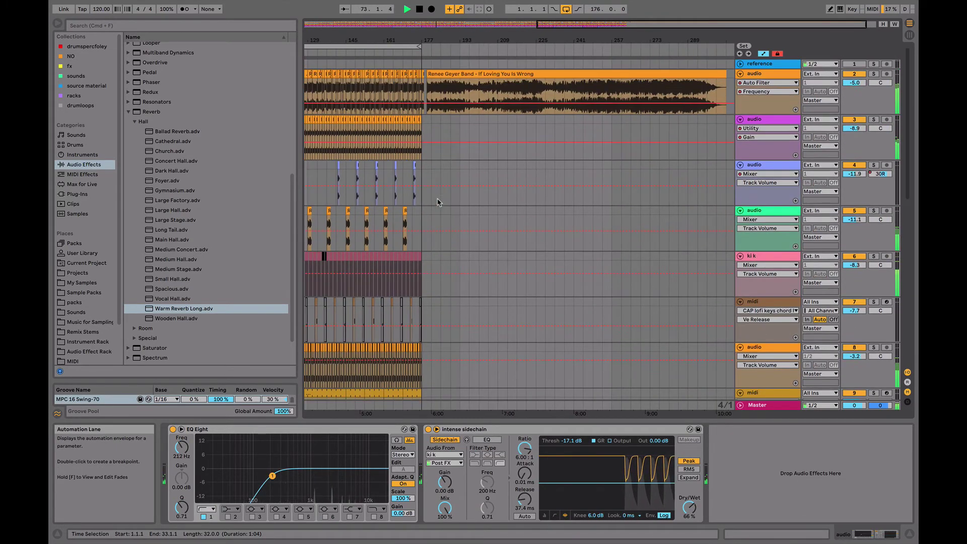
{"action": "left_click", "coordinate": [424, 83]}
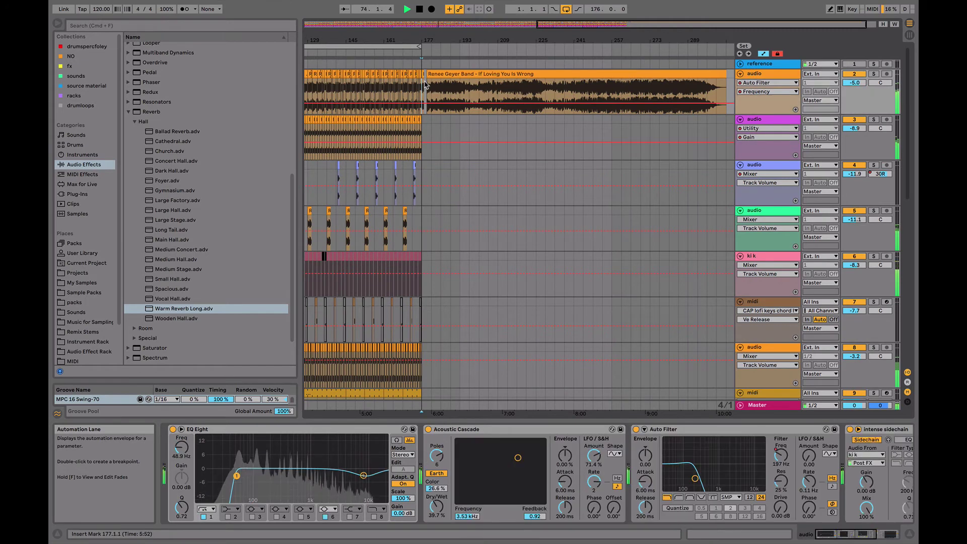
{"action": "key", "text": "super+i"}
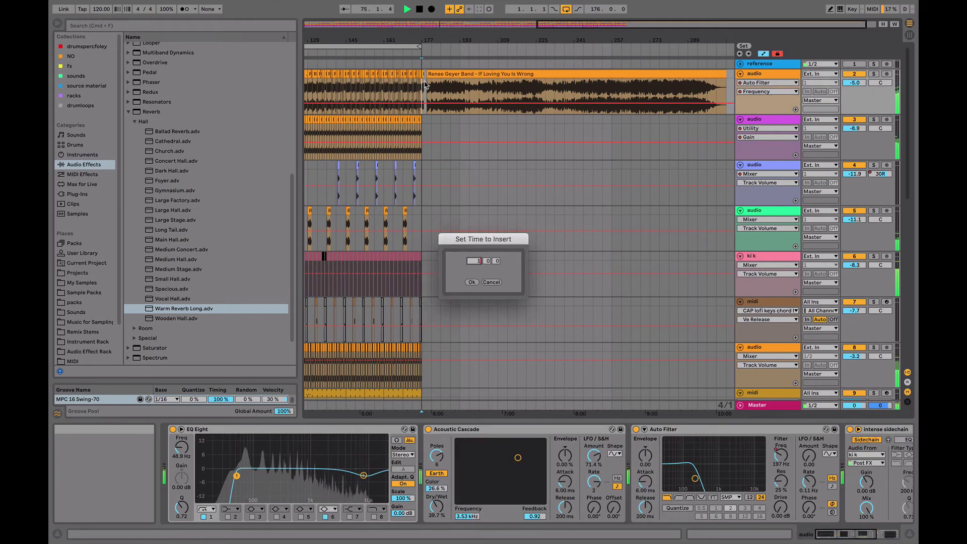
{"action": "left_click", "coordinate": [472, 283]}
{"action": "key", "text": "super+i"}
{"action": "type", "text": "1"}
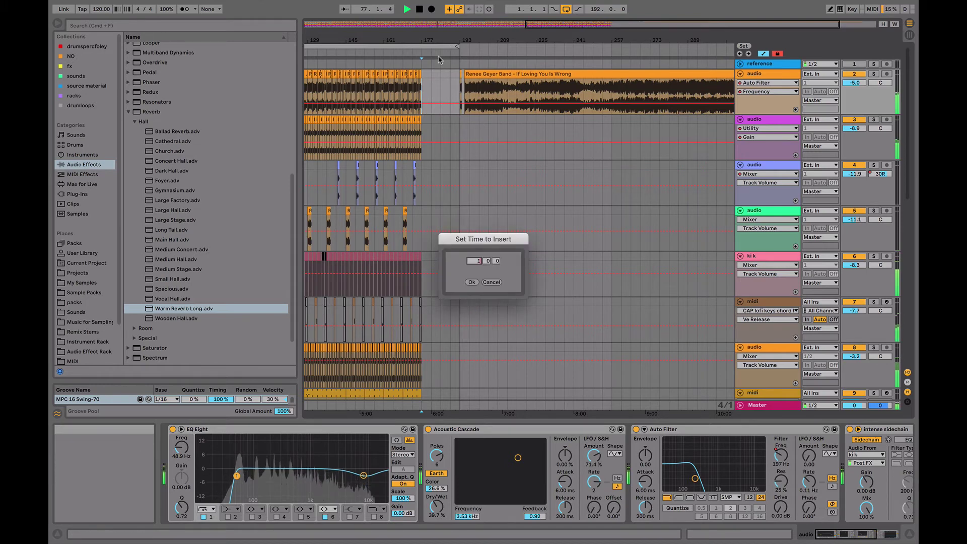
{"action": "left_click", "coordinate": [471, 283]}
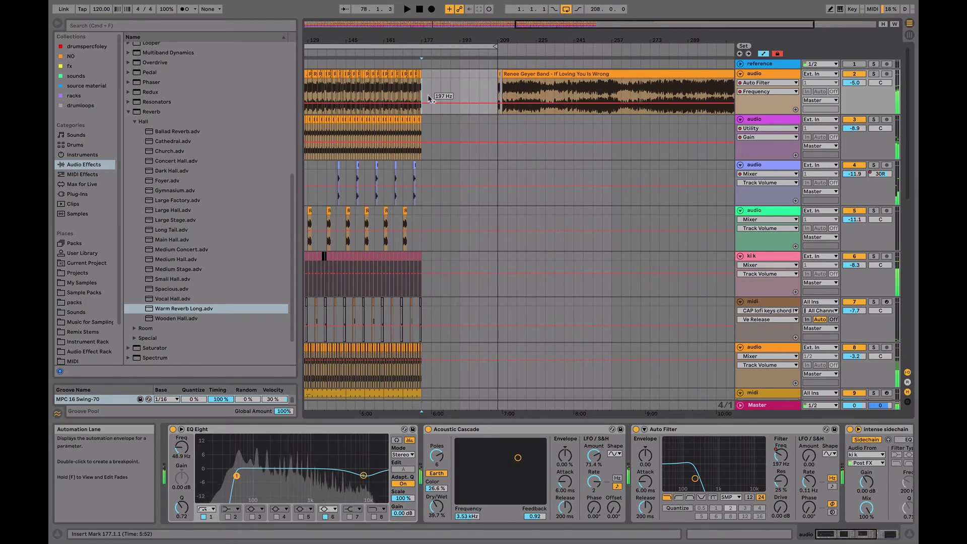
{"action": "key", "text": "super+v"}
{"action": "key", "text": "space"}
- Activate track 2's sample clips from bar 177 to 193 and deactivate those from bar 193 to 209
{"action": "left_click", "coordinate": [422, 74]}
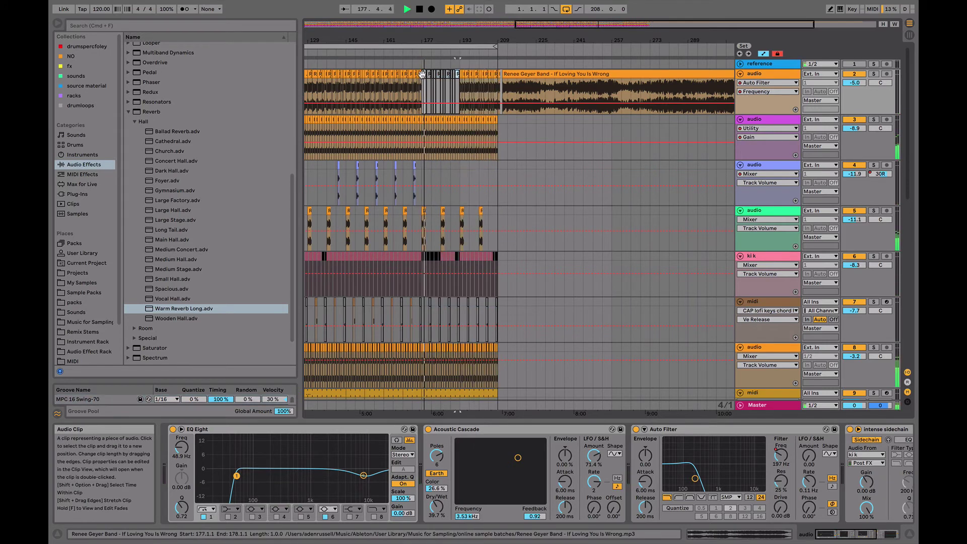
{"action": "left_click", "coordinate": [461, 75]}
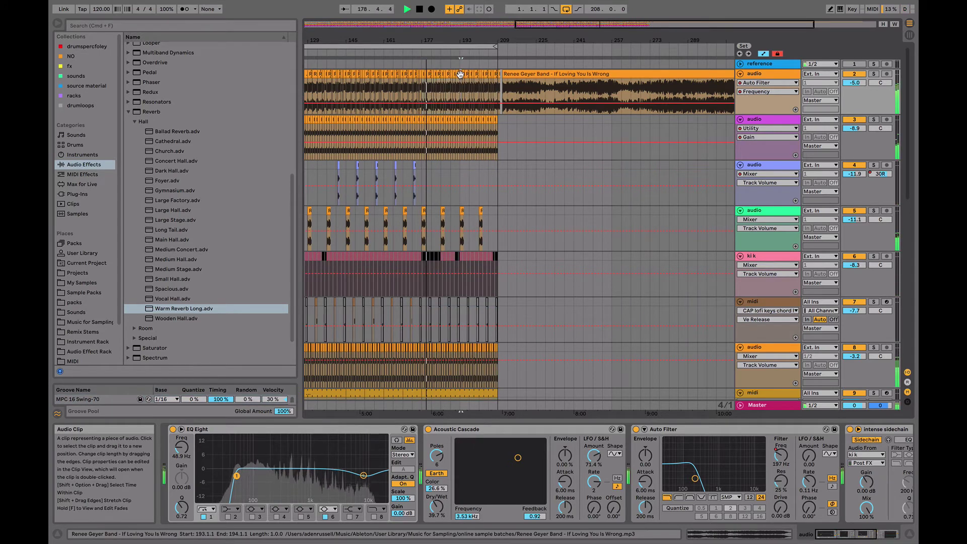
{"action": "left_click", "coordinate": [496, 75], "text": "shift"}
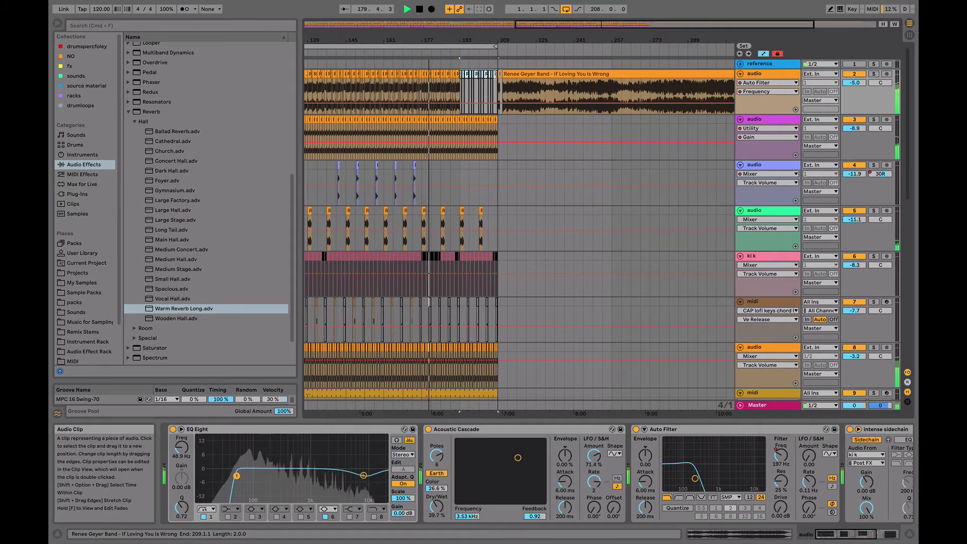
- Unlock the envelopes and duplicate bars 1 to 89 of track 2 with the filter automation onto bars 89 to 177
{"action": "scroll", "coordinate": [498, 102], "scroll_direction": "left", "scroll_amount": 10}
{"action": "scroll", "coordinate": [497, 102], "scroll_direction": "right", "scroll_amount": 6}
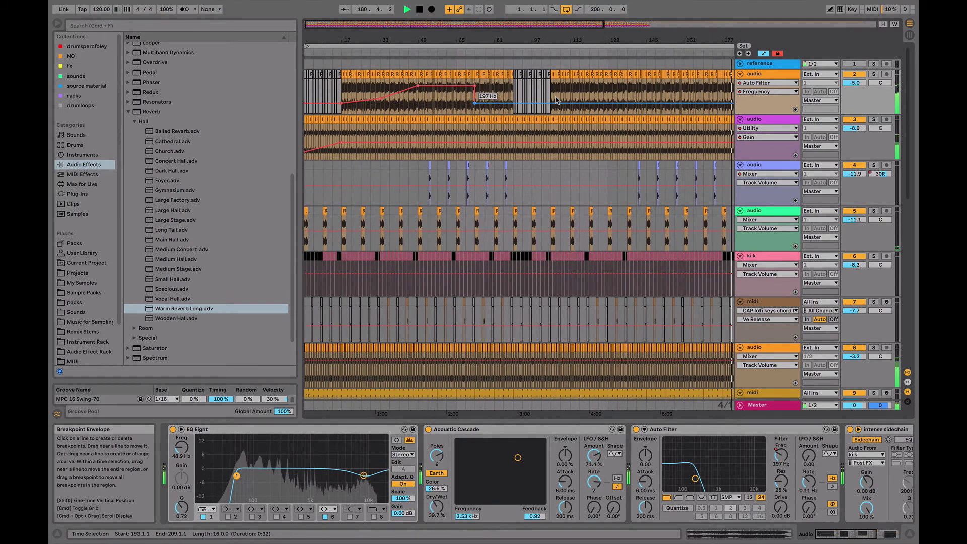
{"action": "scroll", "coordinate": [454, 103], "scroll_direction": "left", "scroll_amount": 6}
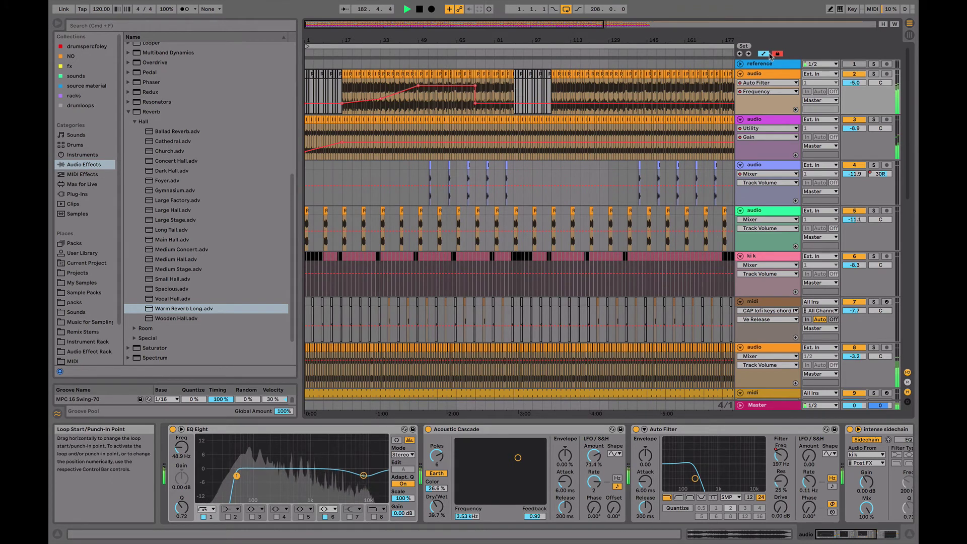
{"action": "left_click", "coordinate": [515, 94]}
{"action": "left_click_drag", "start_coordinate": [514, 93], "coordinate": [313, 101]}
{"action": "key", "text": "super+d"}
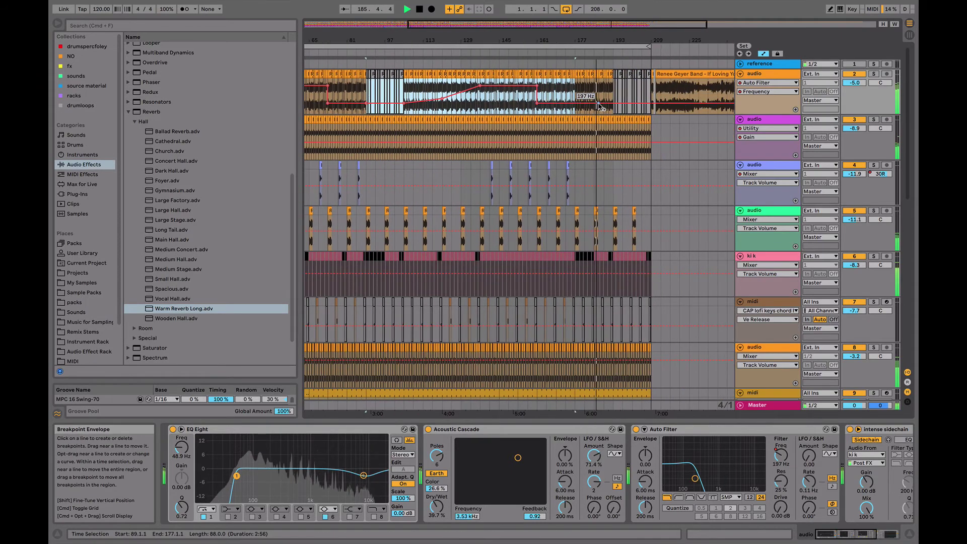
- Duplicate the kick pattern from bars 169 to 177 on track 6 onto bars 177 to 185
{"action": "scroll", "coordinate": [580, 151], "scroll_direction": "down", "scroll_amount": 3}
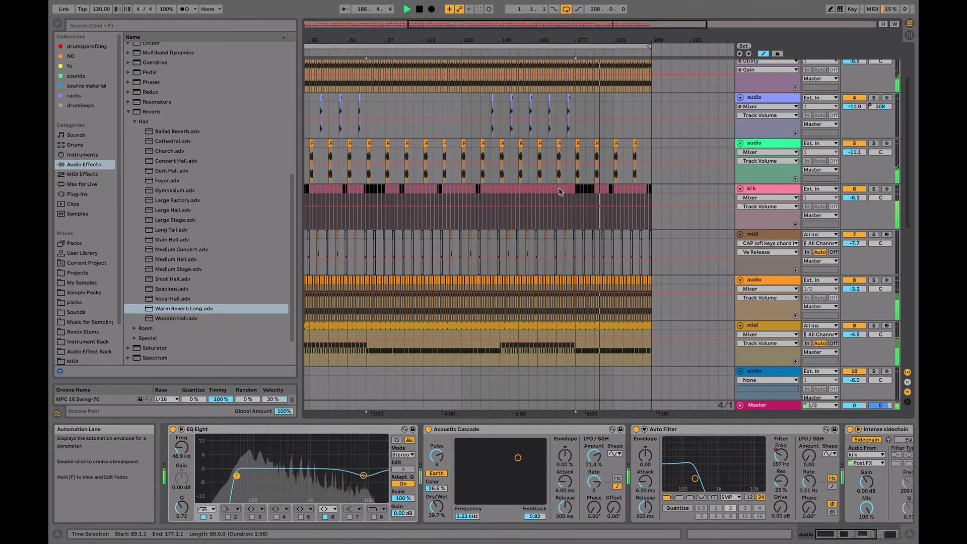
{"action": "left_click_drag", "start_coordinate": [557, 220], "coordinate": [576, 193]}
{"action": "left_click", "coordinate": [575, 188]}
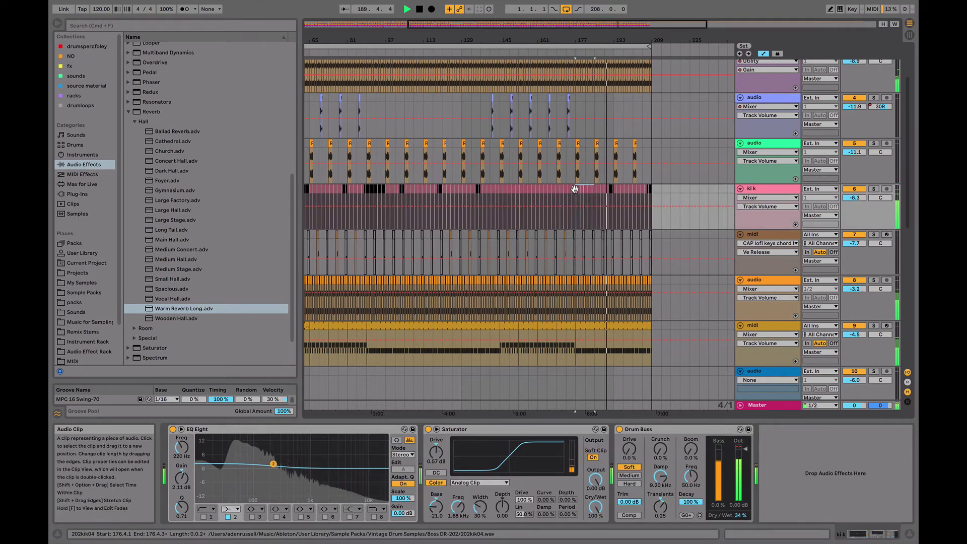
- Examine all tracks of the closing section while playing from around bar 177
{"action": "scroll", "coordinate": [663, 140], "scroll_direction": "up", "scroll_amount": 3}
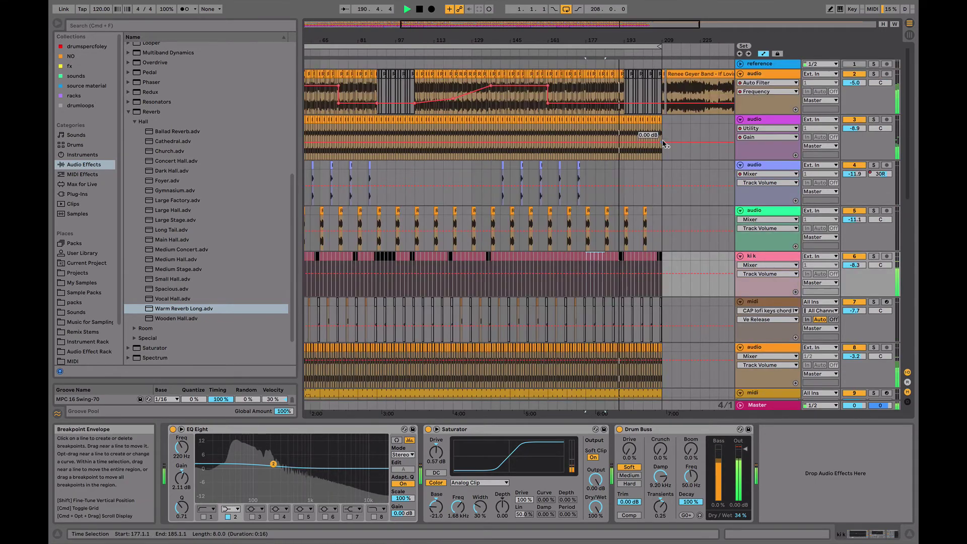
{"action": "scroll", "coordinate": [708, 227], "scroll_direction": "down", "scroll_amount": 6}
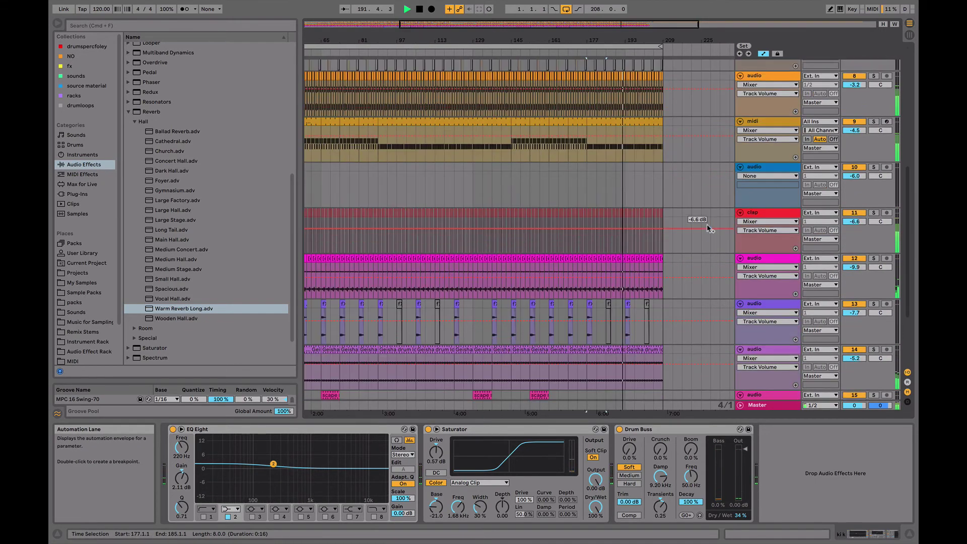
{"action": "scroll", "coordinate": [707, 226], "scroll_direction": "up", "scroll_amount": 6}
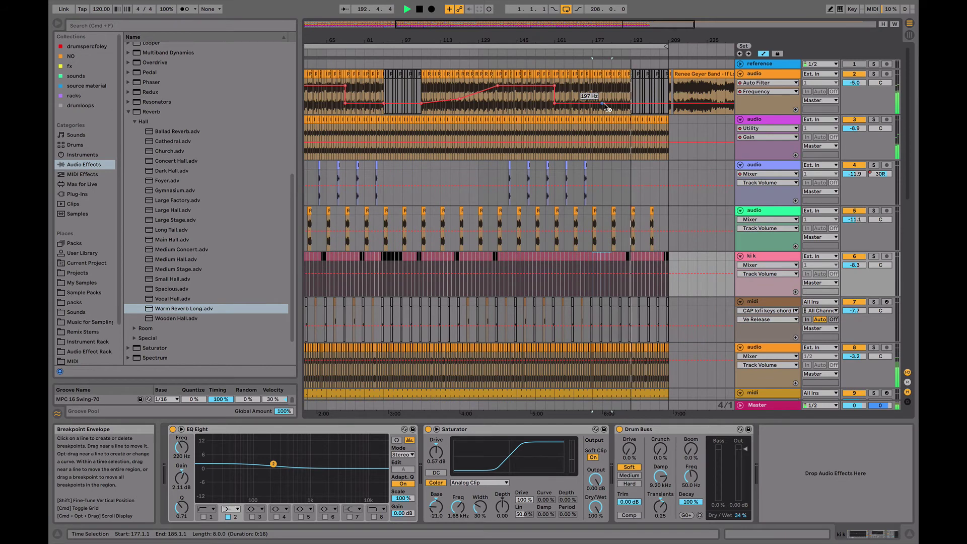
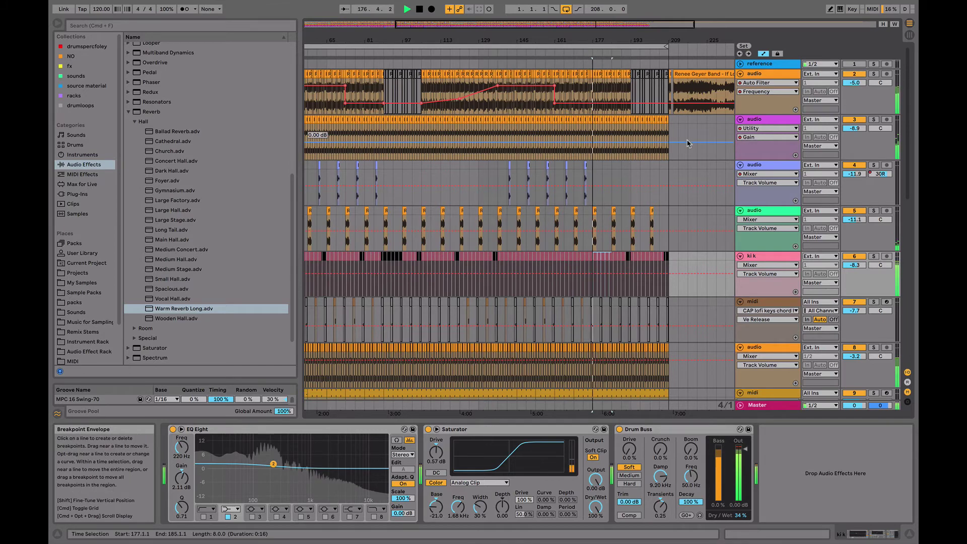
{"action": "scroll", "coordinate": [693, 173], "scroll_direction": "down", "scroll_amount": 5}
{"action": "scroll", "coordinate": [694, 172], "scroll_direction": "down", "scroll_amount": 10}
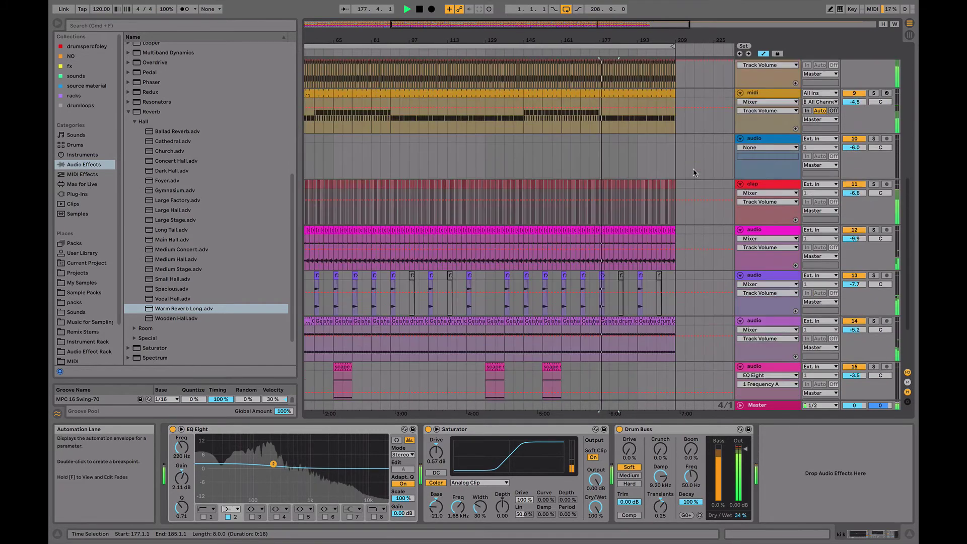
{"action": "scroll", "coordinate": [693, 173], "scroll_direction": "left", "scroll_amount": 5}
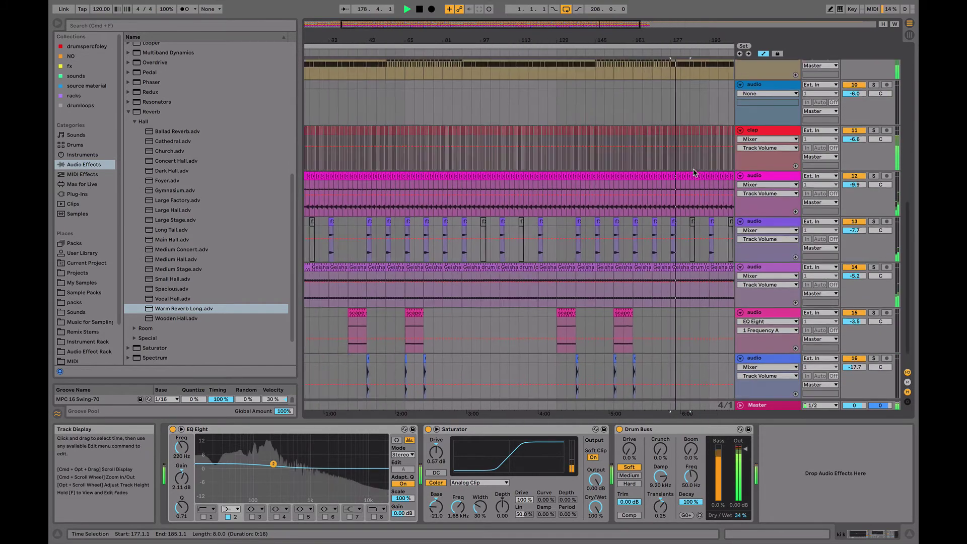
{"action": "scroll", "coordinate": [694, 173], "scroll_direction": "right", "scroll_amount": 5}
{"action": "scroll", "coordinate": [693, 173], "scroll_direction": "up", "scroll_amount": 2}
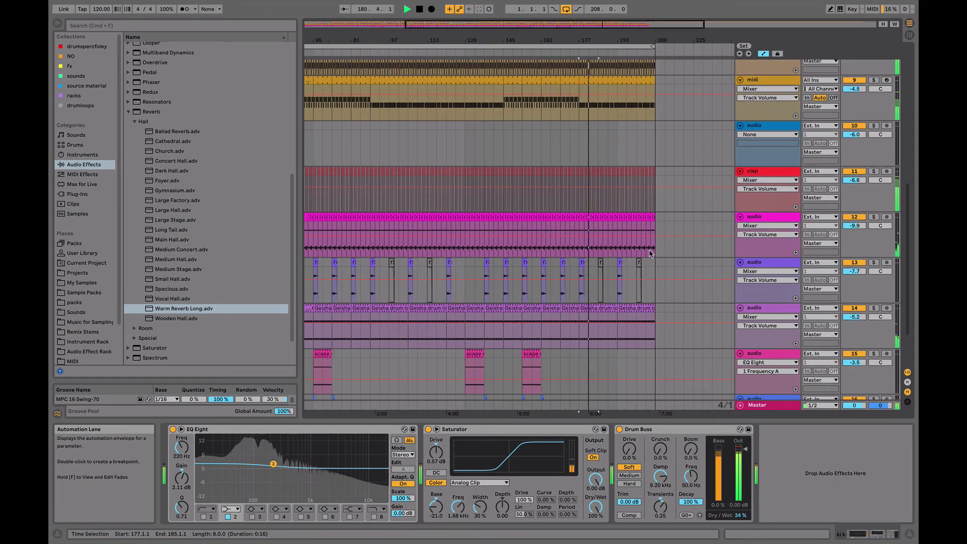
{"action": "scroll", "coordinate": [661, 275], "scroll_direction": "down", "scroll_amount": 3}
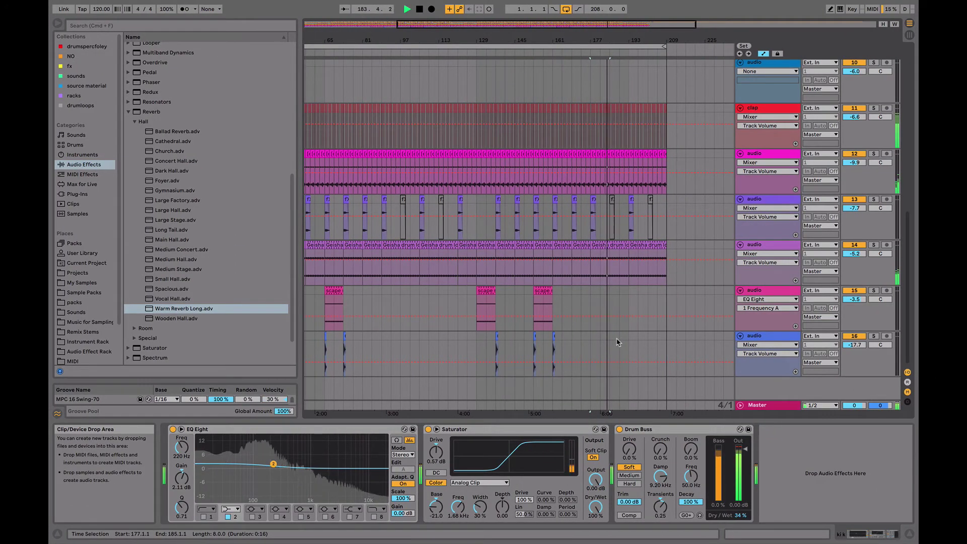
{"action": "left_click", "coordinate": [881, 253]}
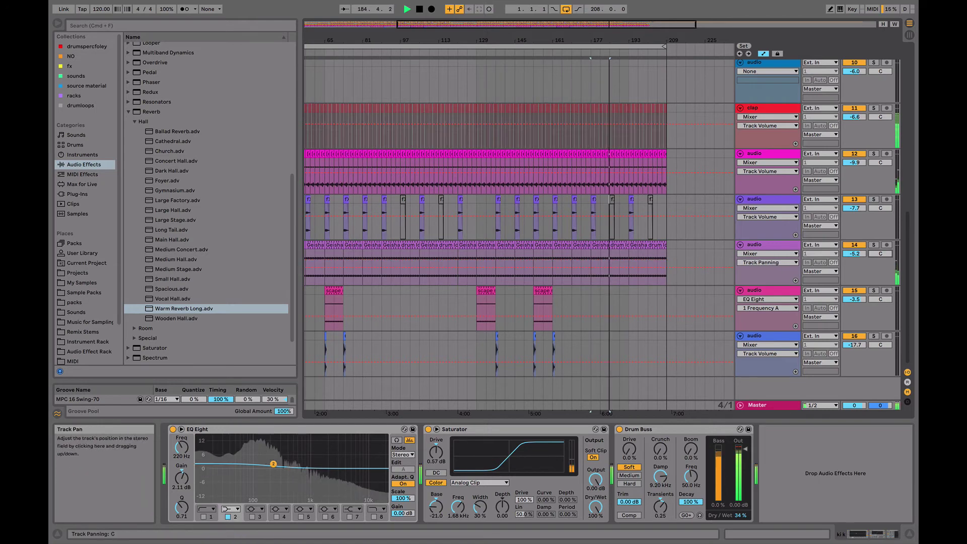
{"action": "scroll", "coordinate": [879, 208], "scroll_direction": "up", "scroll_amount": 2}
{"action": "scroll", "coordinate": [871, 181], "scroll_direction": "up", "scroll_amount": 5}
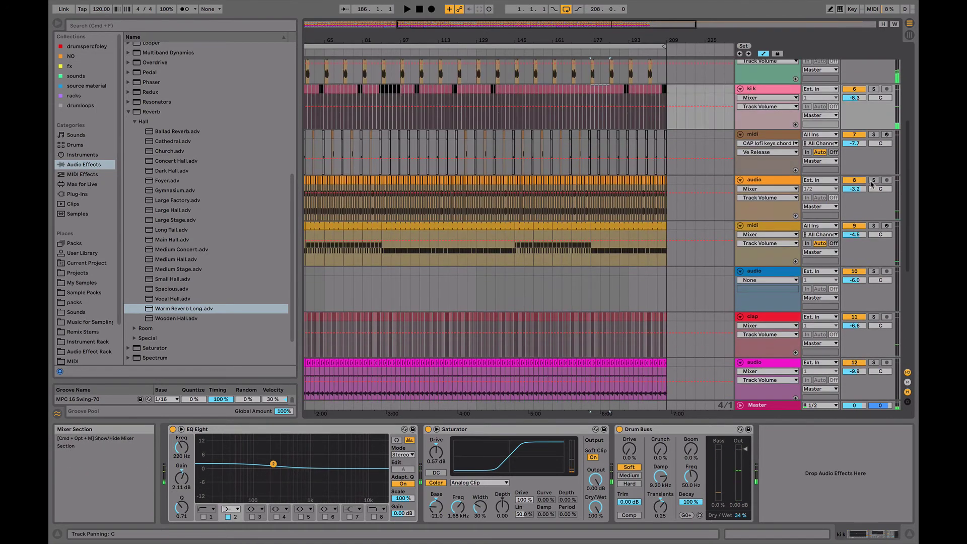
{"action": "scroll", "coordinate": [712, 182], "scroll_direction": "up", "scroll_amount": 1}
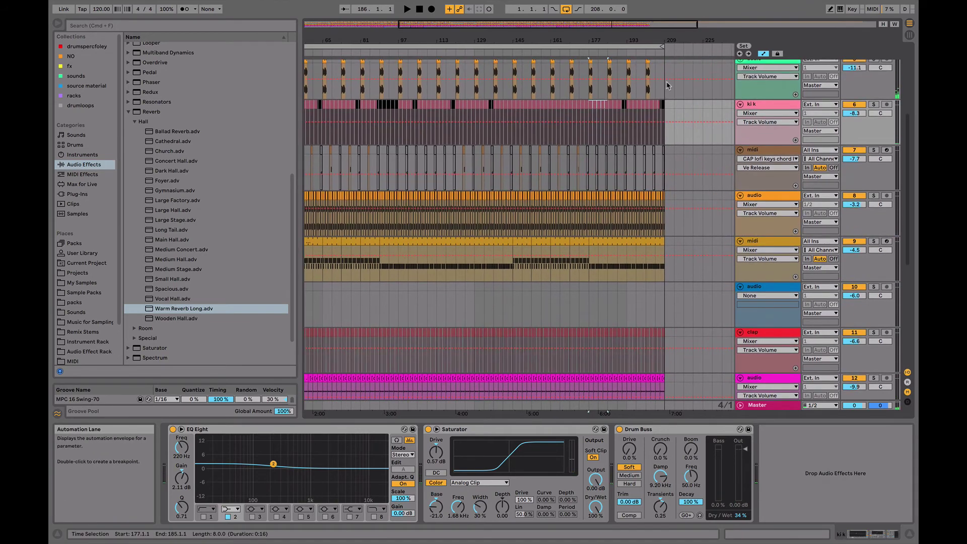
- Automate the Utility gain on track 3 to fade down from about bar 193 to the end at bar 209
{"action": "left_click", "coordinate": [654, 54]}
{"action": "scroll", "coordinate": [679, 162], "scroll_direction": "left", "scroll_amount": 5}
{"action": "scroll", "coordinate": [680, 164], "scroll_direction": "up", "scroll_amount": 5}
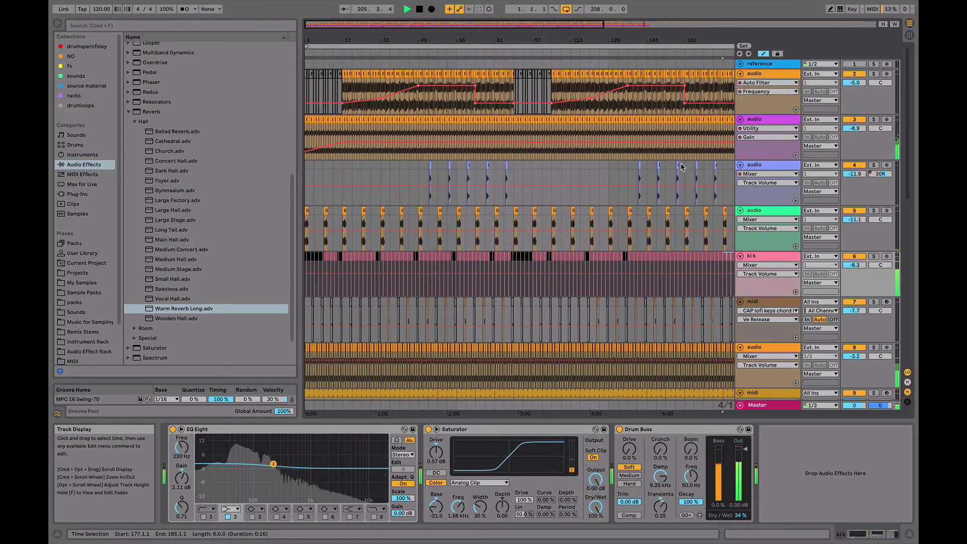
{"action": "scroll", "coordinate": [681, 166], "scroll_direction": "right", "scroll_amount": 10}
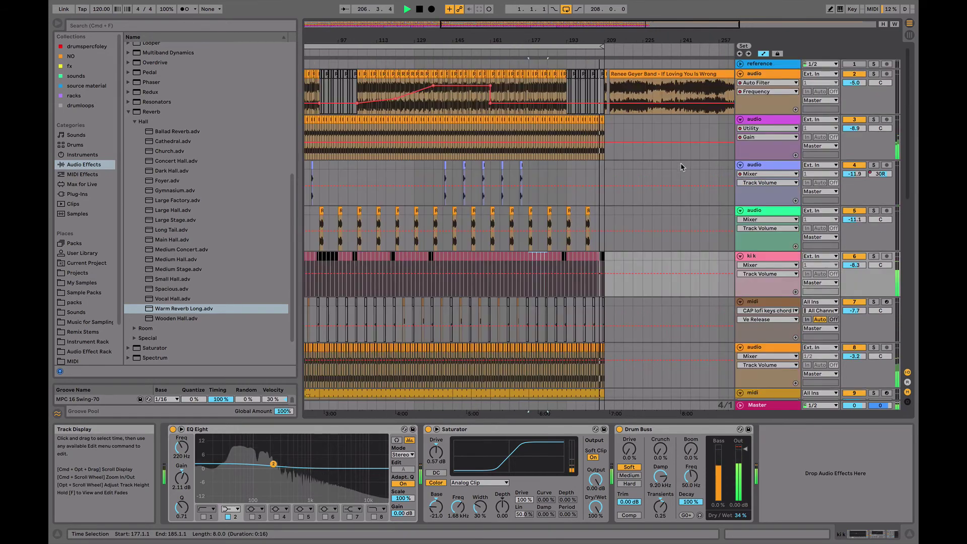
{"action": "scroll", "coordinate": [439, 154], "scroll_direction": "left", "scroll_amount": 10}
{"action": "scroll", "coordinate": [440, 153], "scroll_direction": "right", "scroll_amount": 10}
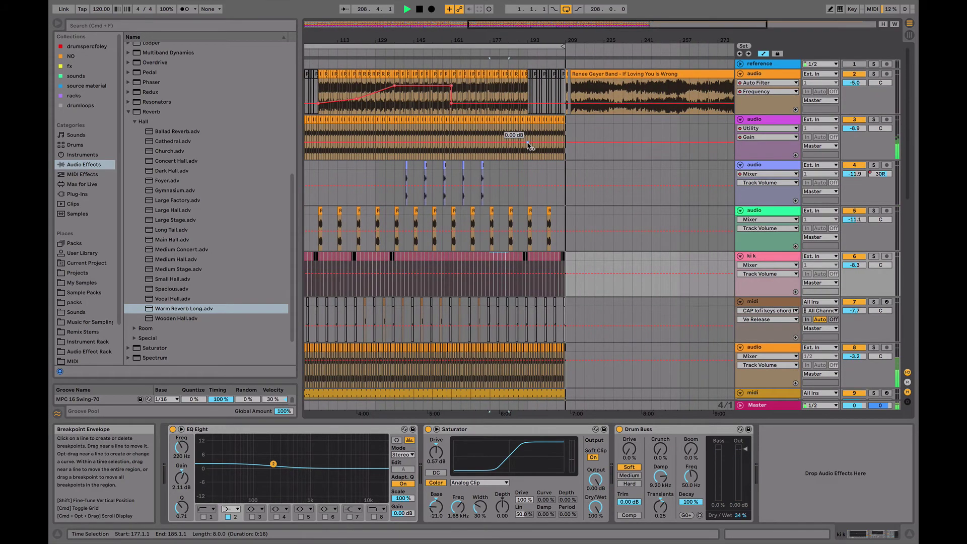
{"action": "left_click", "coordinate": [562, 146]}
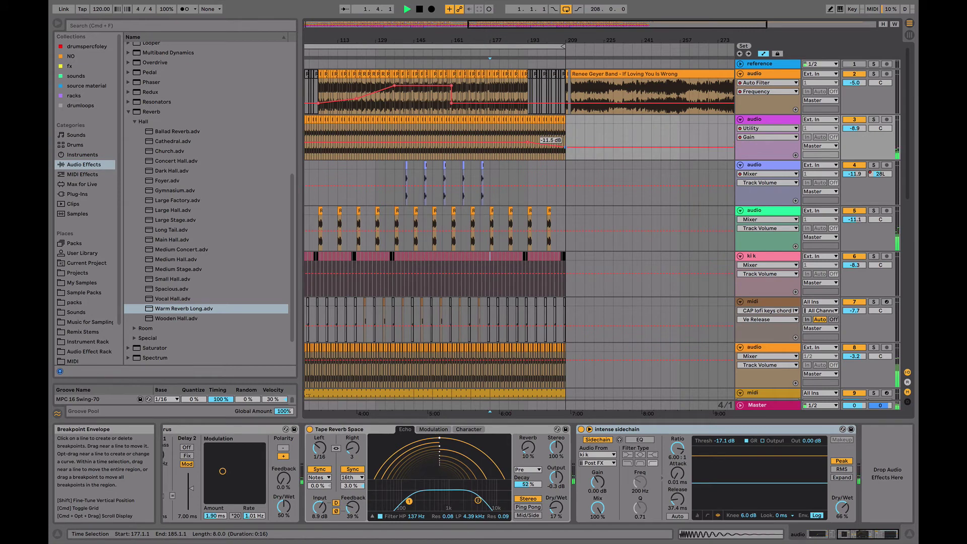
- Move the leftover "Renee Geyer Band - If Loving You Is Wrong" clip on track 2 farther out, to start at bar 251
{"action": "left_click", "coordinate": [595, 72]}
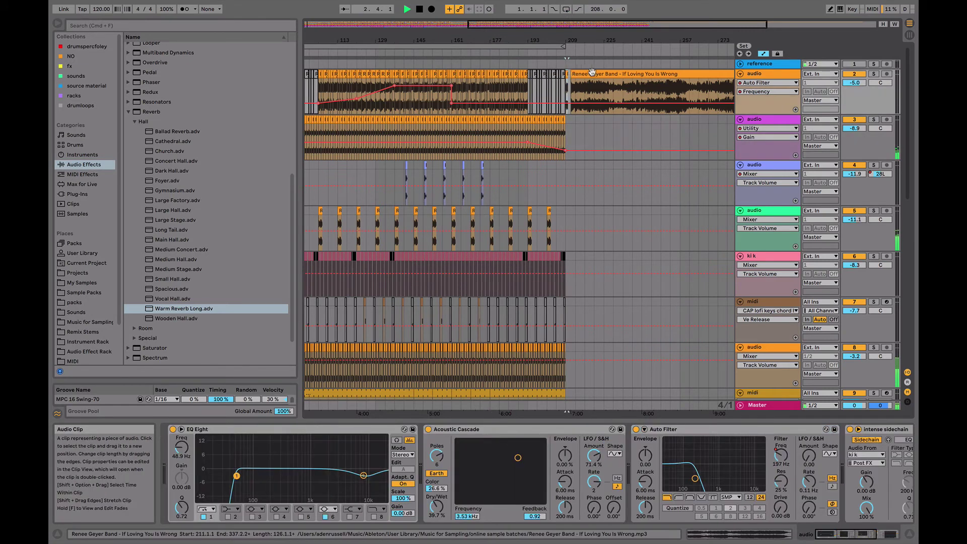
{"action": "left_click_drag", "start_coordinate": [598, 72], "coordinate": [691, 72]}
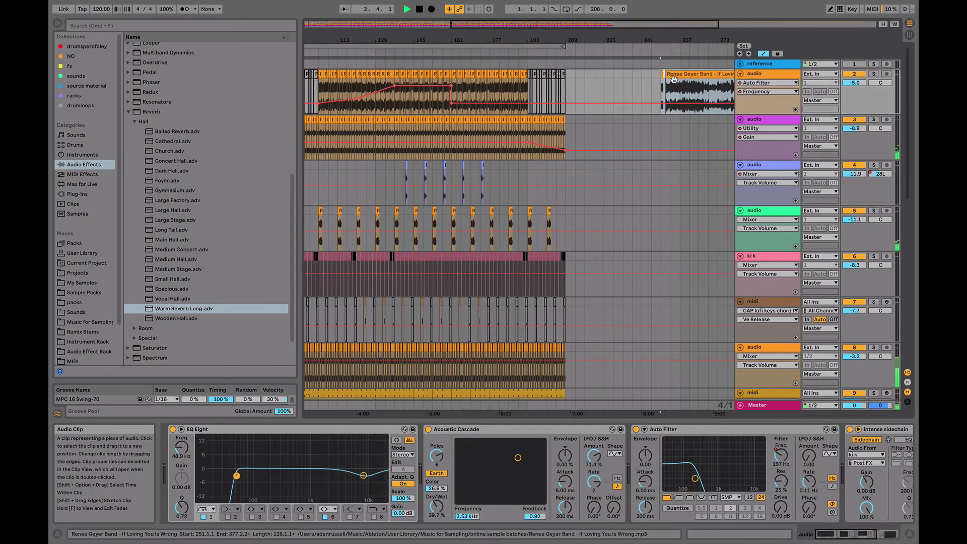
- Examine all tracks of the fading outro while playing the last bars up to bar 209
{"action": "left_click", "coordinate": [550, 51]}
{"action": "scroll", "coordinate": [588, 183], "scroll_direction": "down", "scroll_amount": 5}
{"action": "scroll", "coordinate": [588, 182], "scroll_direction": "left", "scroll_amount": 1}
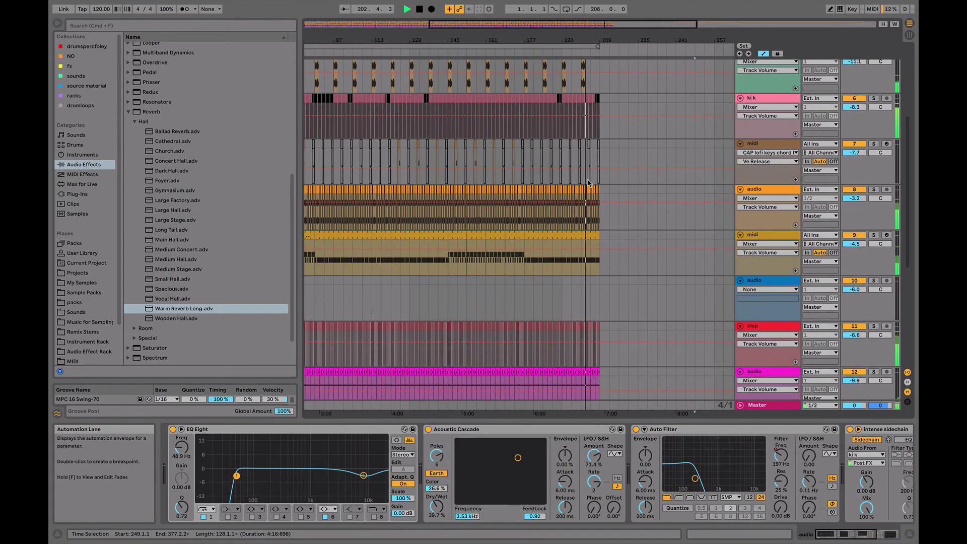
{"action": "scroll", "coordinate": [645, 214], "scroll_direction": "down", "scroll_amount": 6}
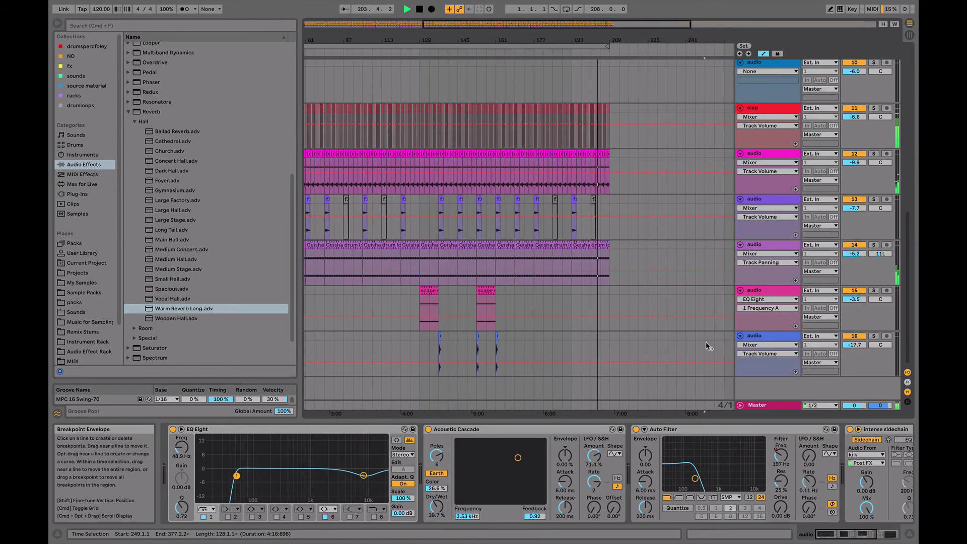
{"action": "scroll", "coordinate": [661, 250], "scroll_direction": "up", "scroll_amount": 10}
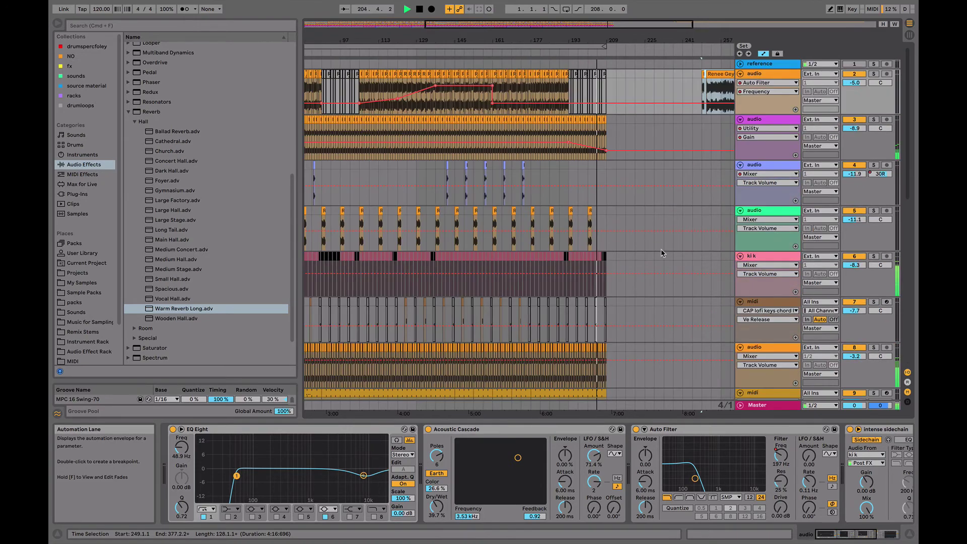
{"action": "scroll", "coordinate": [662, 253], "scroll_direction": "down", "scroll_amount": 5}
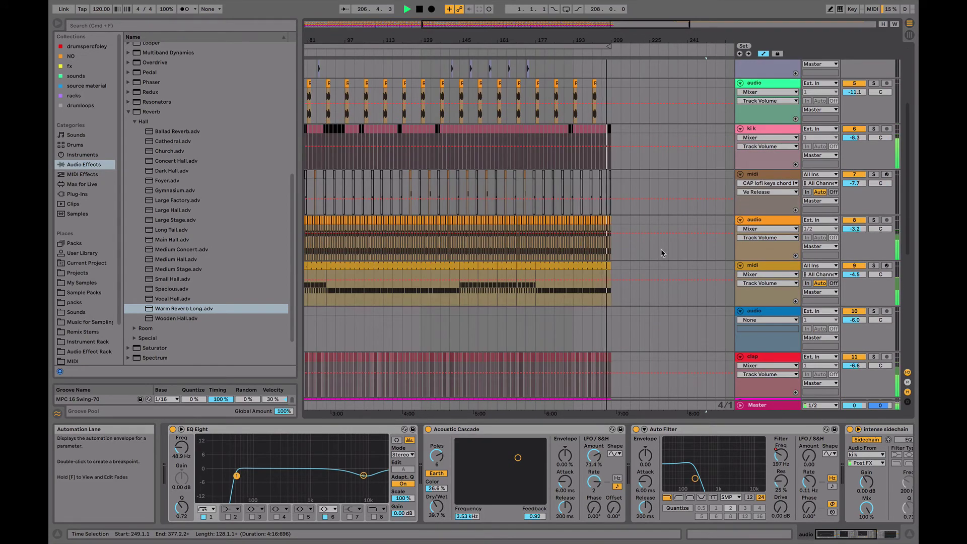
{"action": "scroll", "coordinate": [661, 253], "scroll_direction": "down", "scroll_amount": 4}
{"action": "scroll", "coordinate": [662, 253], "scroll_direction": "up", "scroll_amount": 5}
{"action": "scroll", "coordinate": [661, 253], "scroll_direction": "up", "scroll_amount": 5}
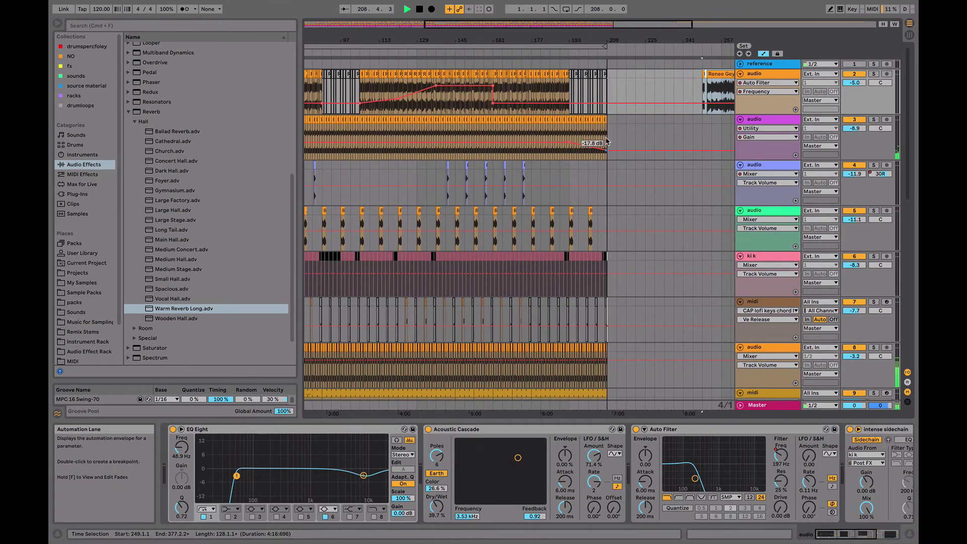
- Play from the start and from around bar 49, and review the full arrangement and the Session view mixer
{"action": "key", "text": "space"}
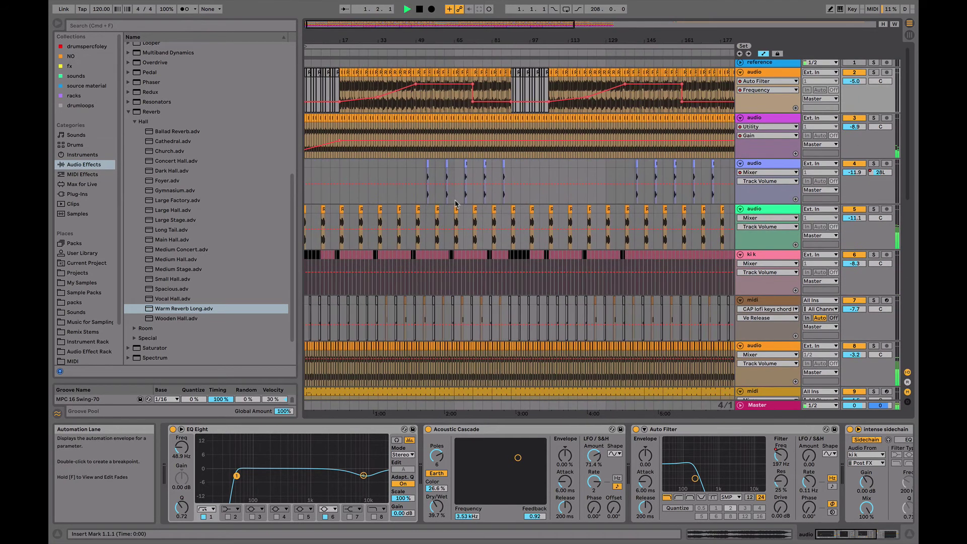
{"action": "left_click", "coordinate": [420, 35]}
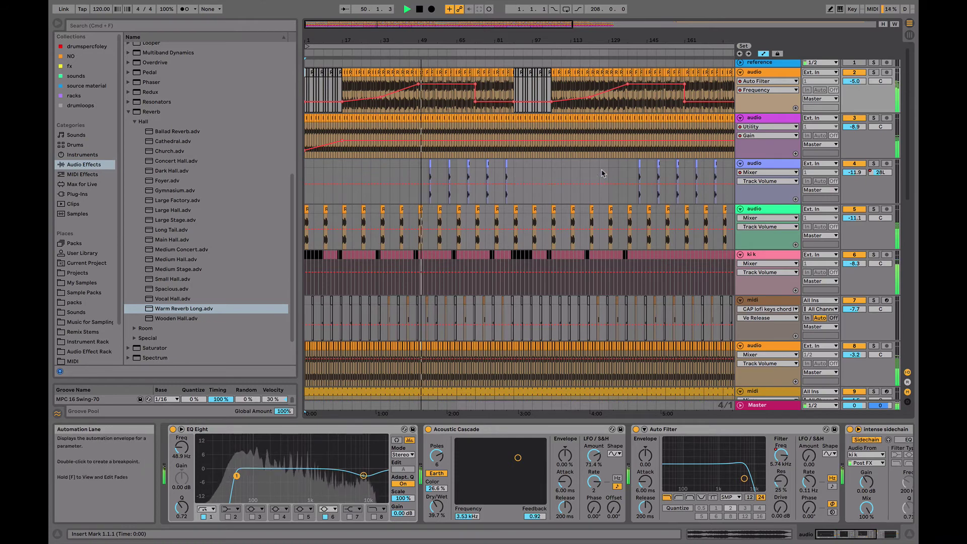
{"action": "scroll", "coordinate": [603, 173], "scroll_direction": "down", "scroll_amount": 3}
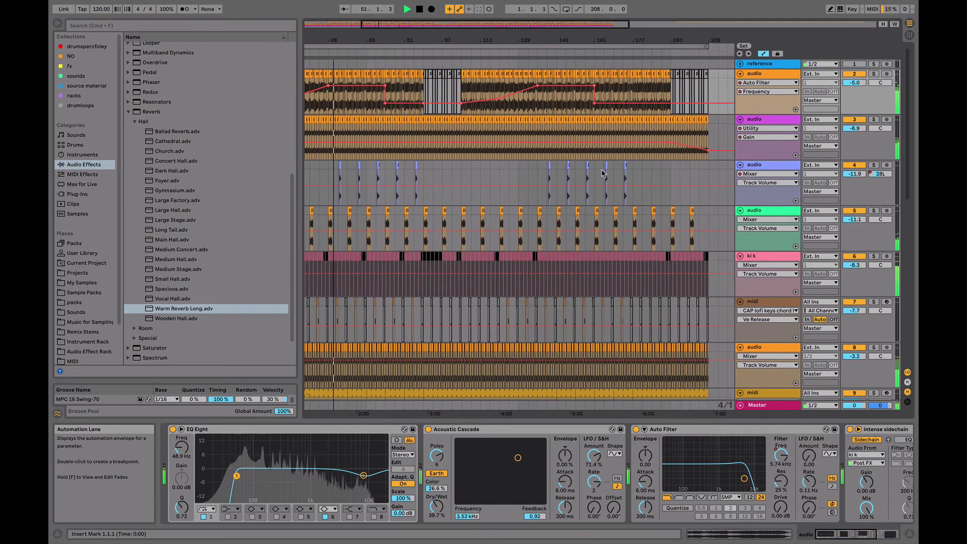
{"action": "left_click_drag", "start_coordinate": [539, 41], "coordinate": [521, 25]}
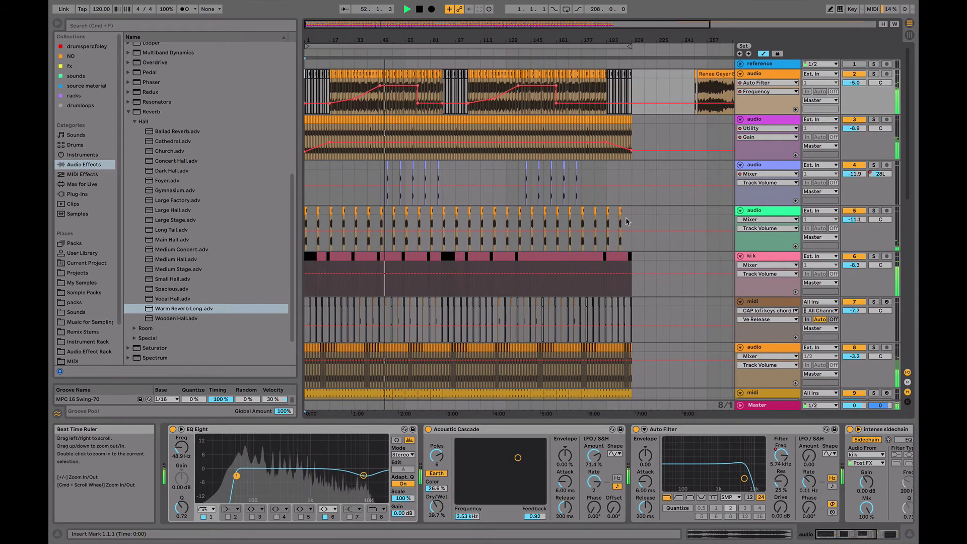
{"action": "key", "text": "Tab"}
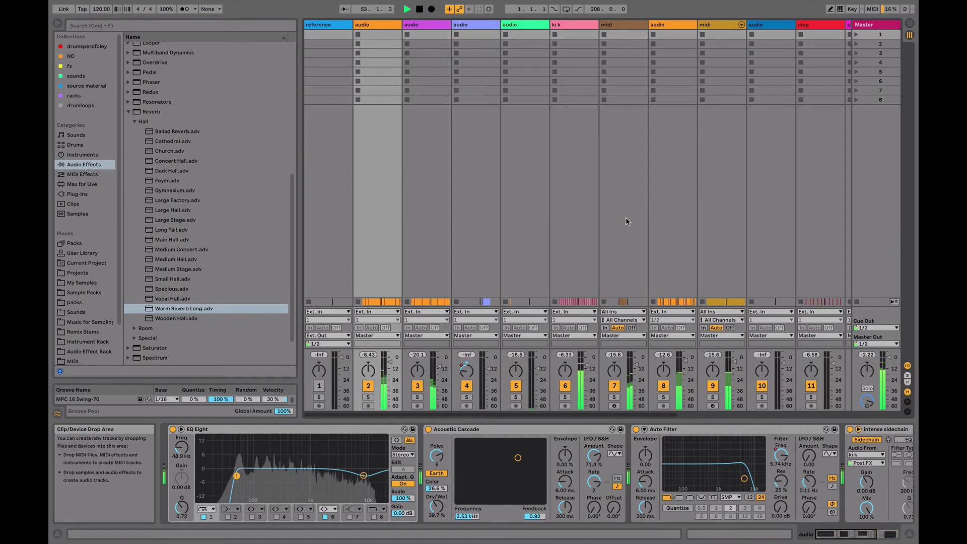
{"action": "key", "text": "Tab"}
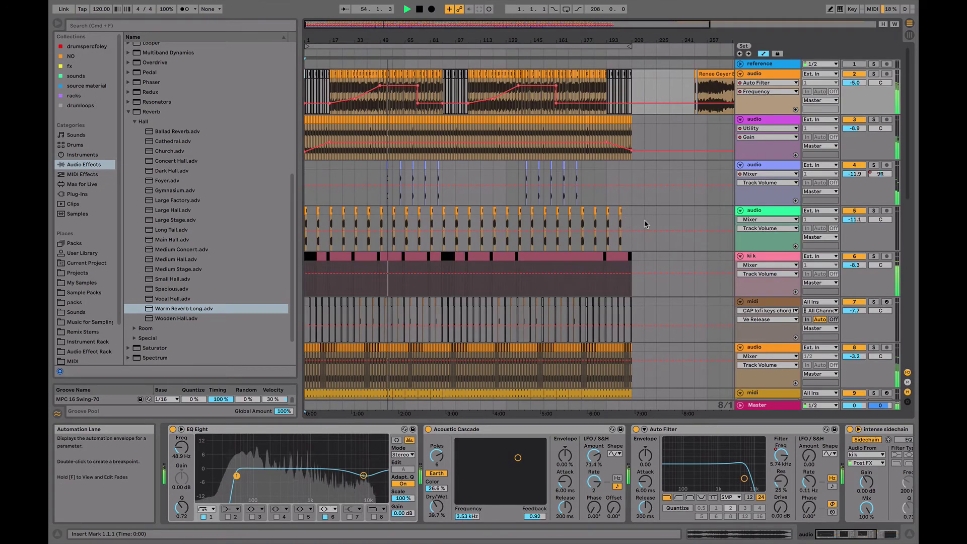
- Pan track 8 to 10R while playing from around bar 185
{"action": "scroll", "coordinate": [673, 165], "scroll_direction": "down", "scroll_amount": 10}
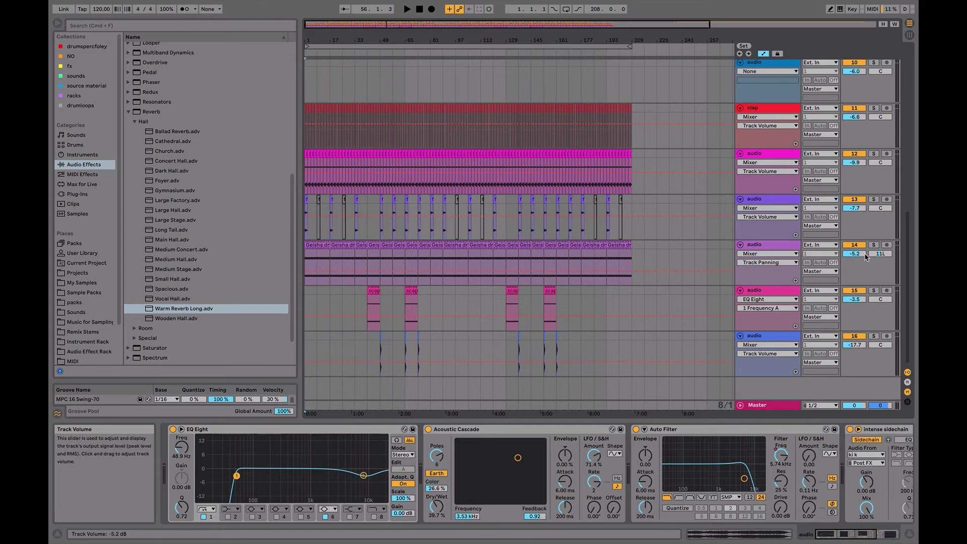
{"action": "scroll", "coordinate": [864, 253], "scroll_direction": "up", "scroll_amount": 5}
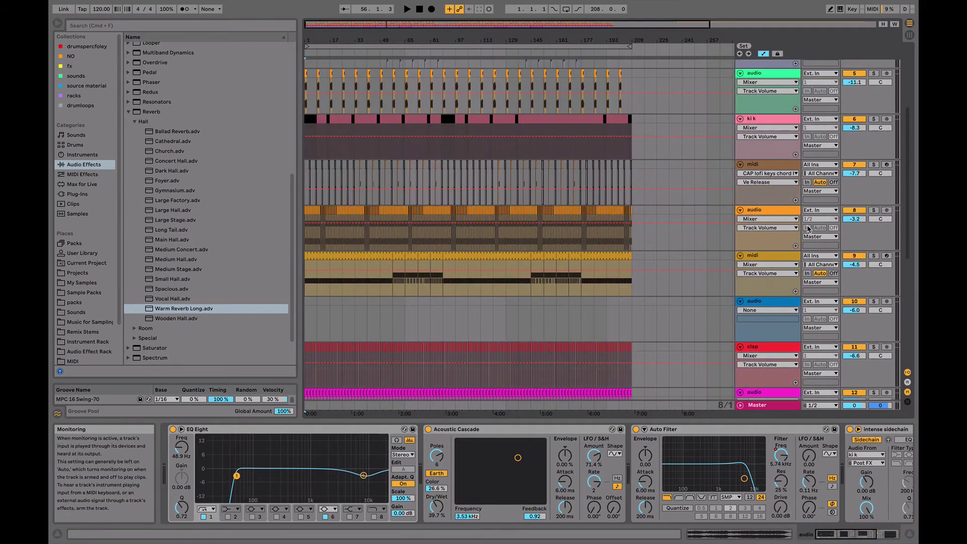
{"action": "left_click_drag", "start_coordinate": [605, 48], "coordinate": [776, 117]}
{"action": "left_click", "coordinate": [881, 219]}
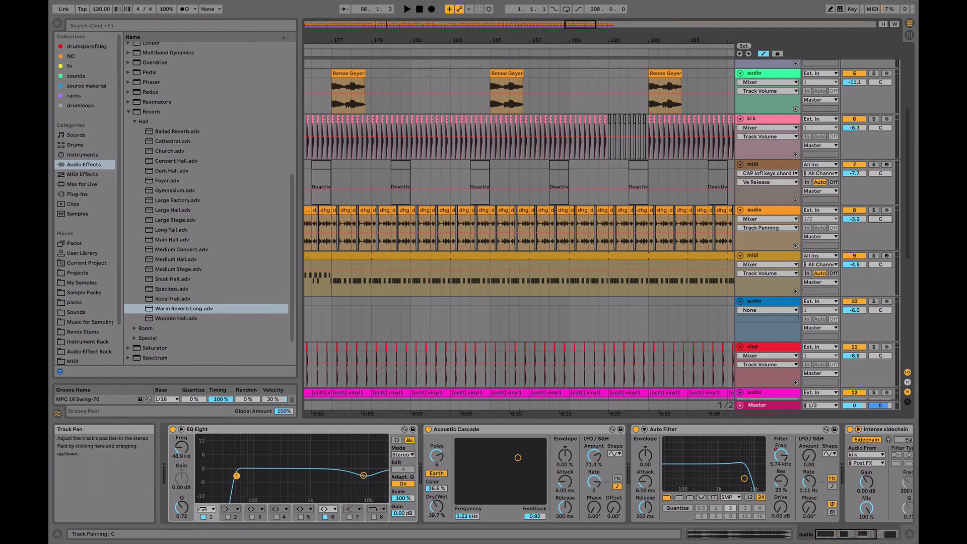
{"action": "left_click", "coordinate": [490, 47]}
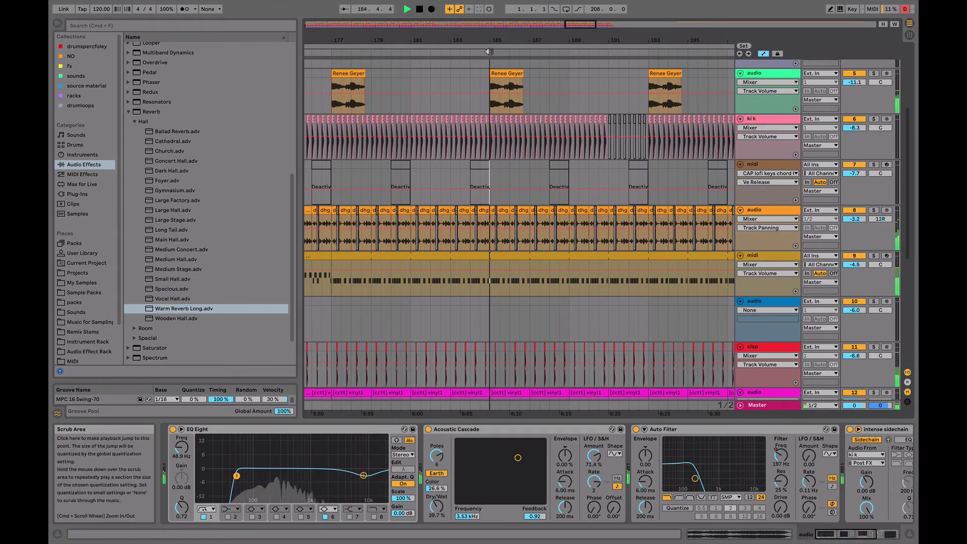
{"action": "left_click_drag", "start_coordinate": [490, 43], "coordinate": [490, 19]}
{"action": "left_click", "coordinate": [880, 219]}
- Add an Auto Pan effect to track 3 between Tape Reverb Space and the sidechain compressor
{"action": "scroll", "coordinate": [727, 268], "scroll_direction": "down", "scroll_amount": 5}
{"action": "scroll", "coordinate": [727, 267], "scroll_direction": "left", "scroll_amount": 10}
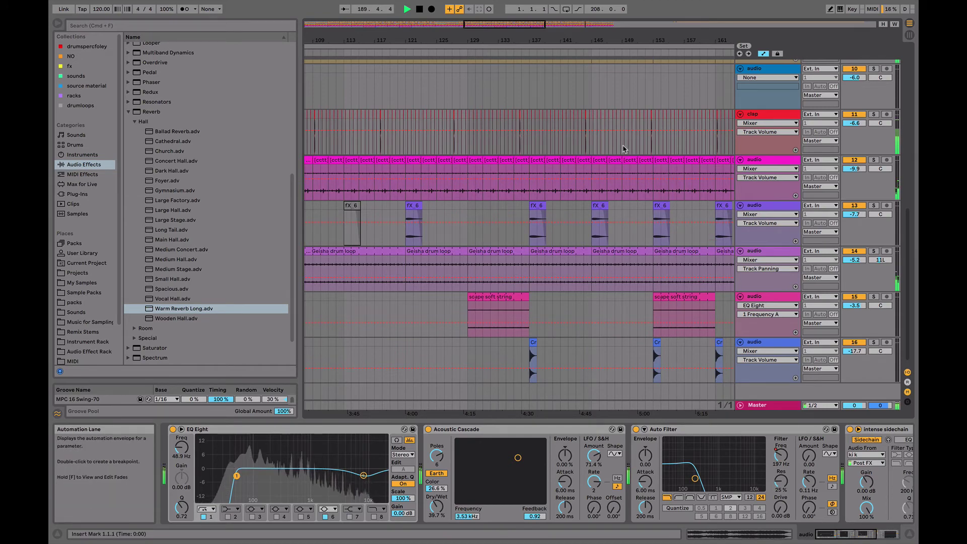
{"action": "scroll", "coordinate": [623, 149], "scroll_direction": "up", "scroll_amount": 9}
{"action": "left_click_drag", "start_coordinate": [544, 28], "coordinate": [544, 86]}
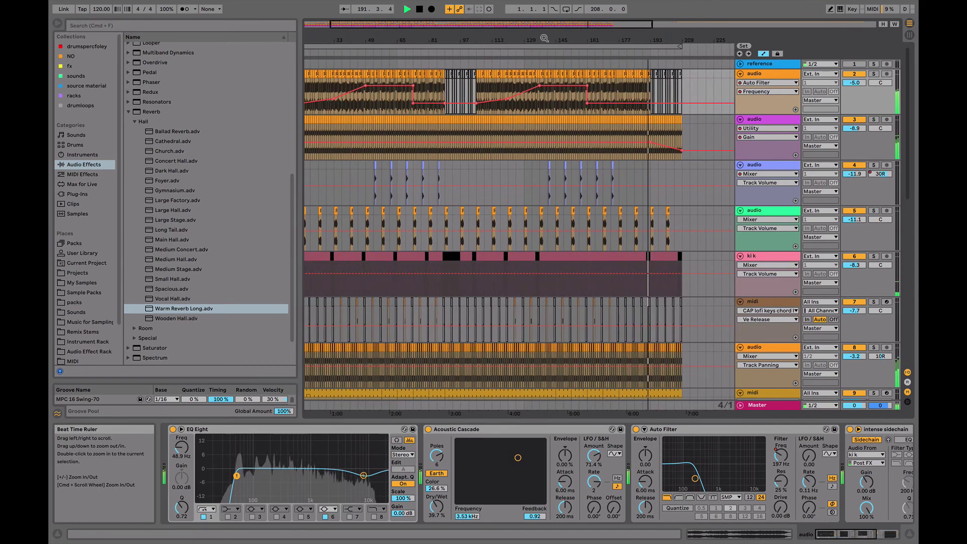
{"action": "left_click", "coordinate": [766, 117]}
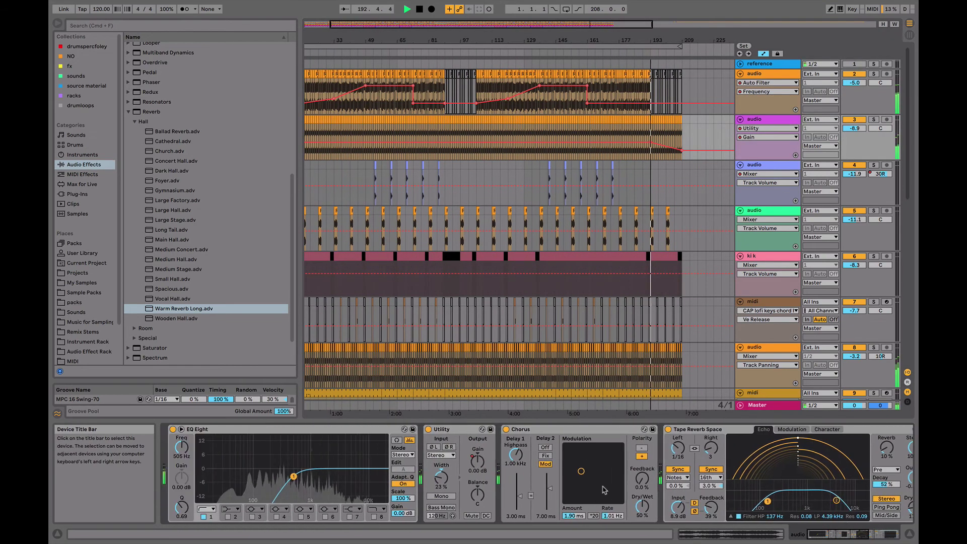
{"action": "scroll", "coordinate": [242, 229], "scroll_direction": "up", "scroll_amount": 8}
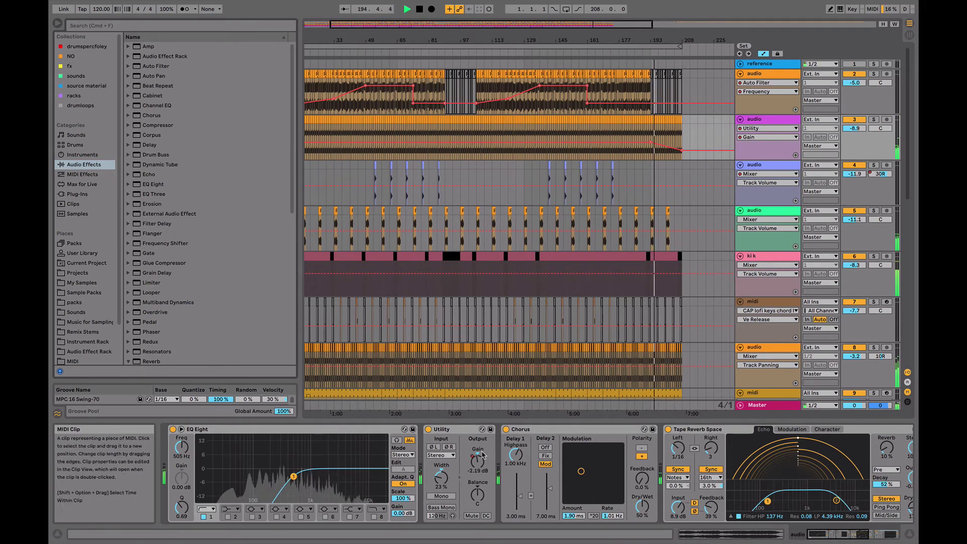
{"action": "scroll", "coordinate": [584, 430], "scroll_direction": "right", "scroll_amount": 5}
{"action": "left_click", "coordinate": [197, 75]}
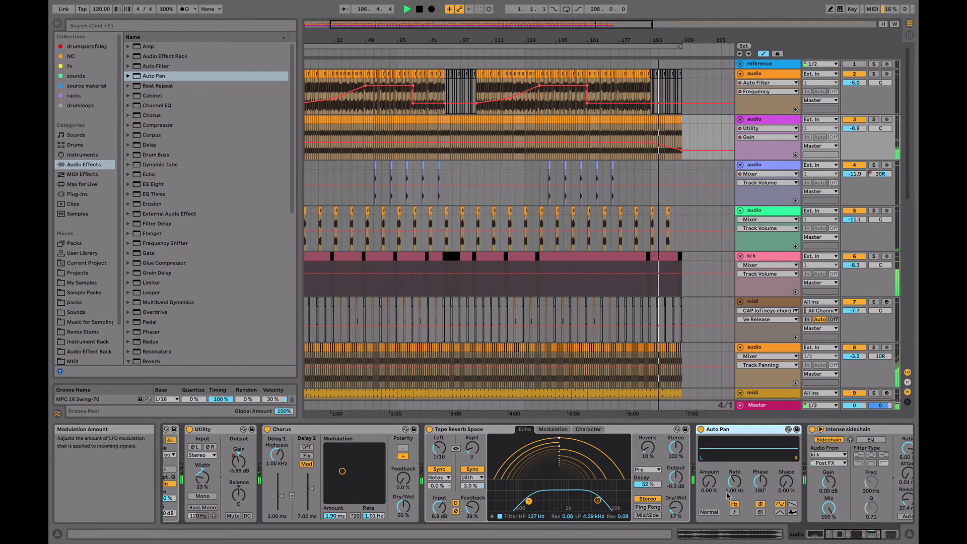
- Sync Auto Pan's rate to the tempo and set amount to 11.9%, phase 180°, offset 80° and shape 31%
{"action": "left_click", "coordinate": [734, 512]}
{"action": "left_click_drag", "start_coordinate": [735, 482], "coordinate": [761, 489]}
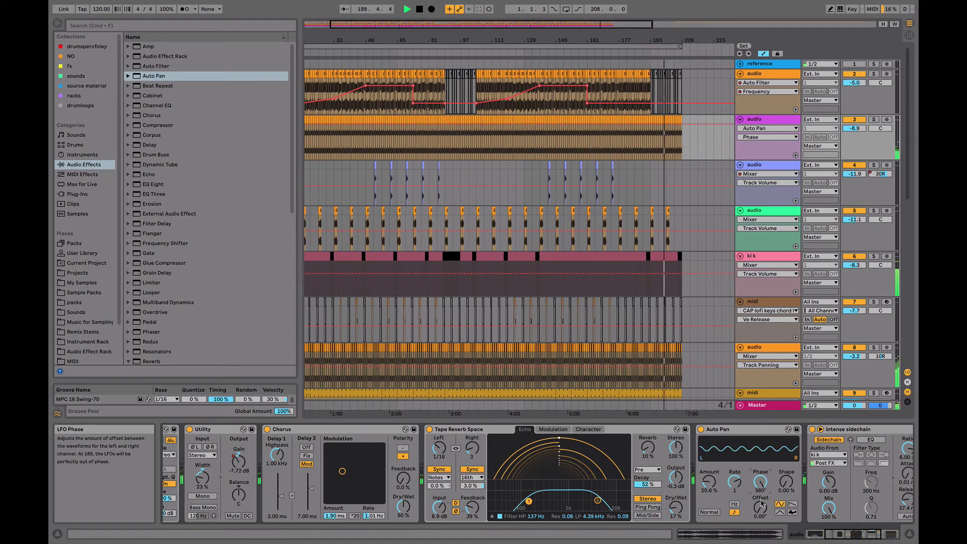
{"action": "left_click_drag", "start_coordinate": [763, 492], "coordinate": [790, 475]}
{"action": "key", "text": "space"}
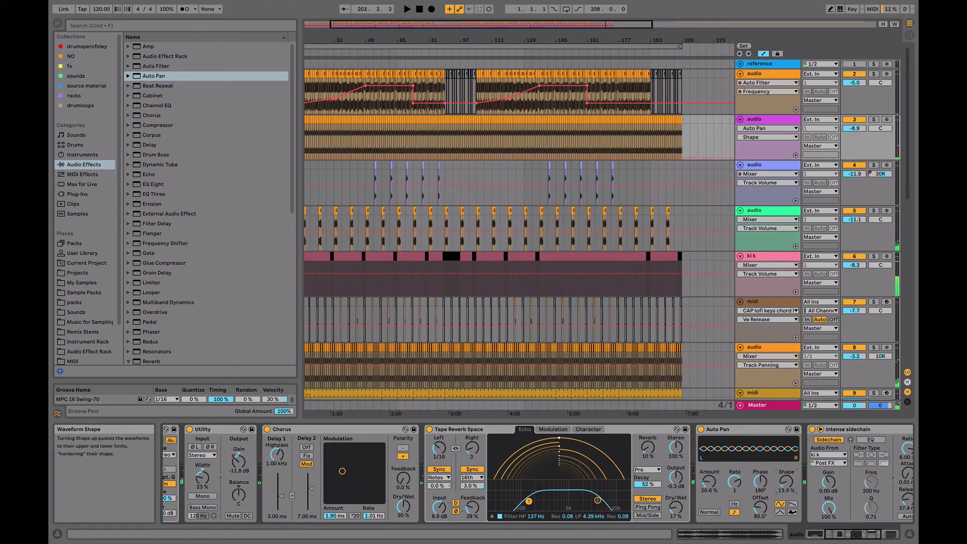
{"action": "left_click_drag", "start_coordinate": [709, 484], "coordinate": [709, 487]}
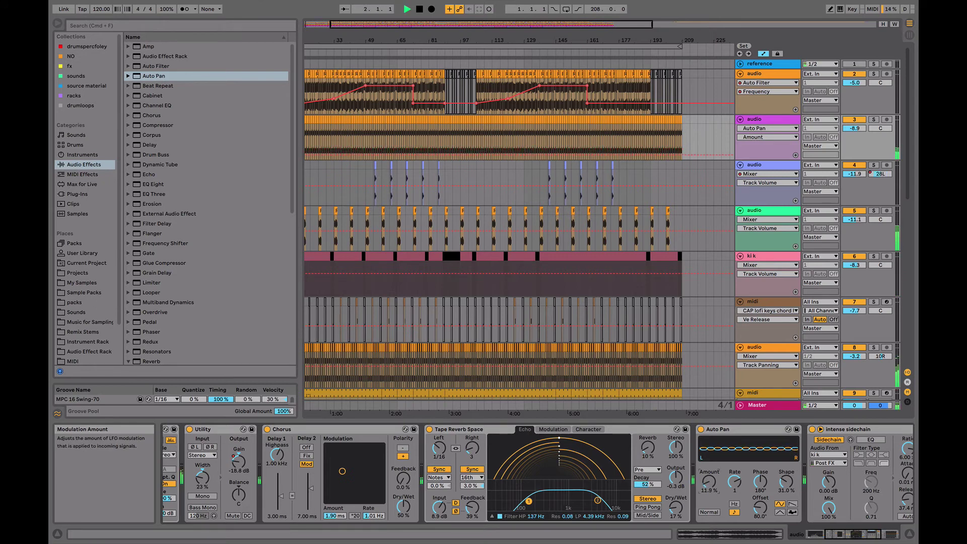
- Solo track 3, compare with Auto Pan off and on, and set its rate to 2, shape to 61.9% and amount to 24.6%
{"action": "left_click", "coordinate": [874, 119]}
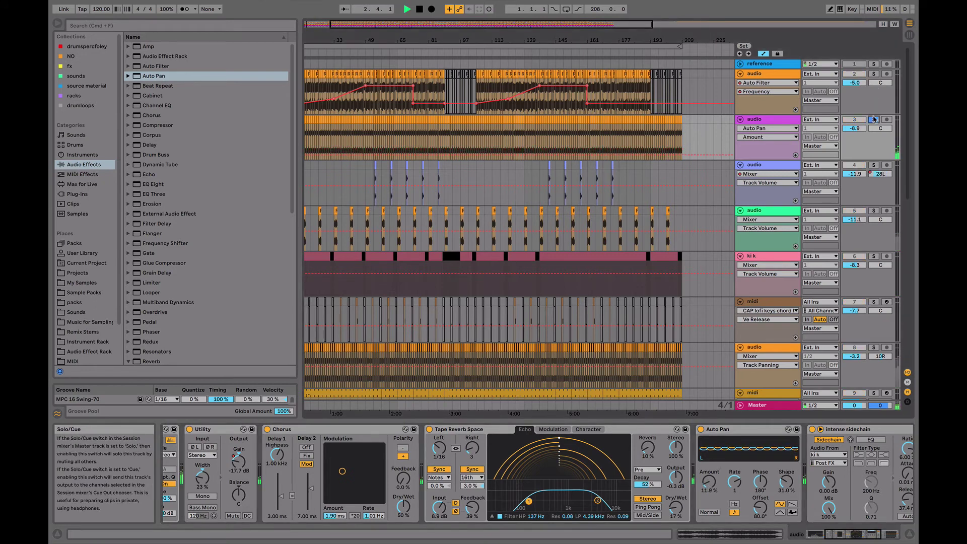
{"action": "left_click", "coordinate": [702, 431]}
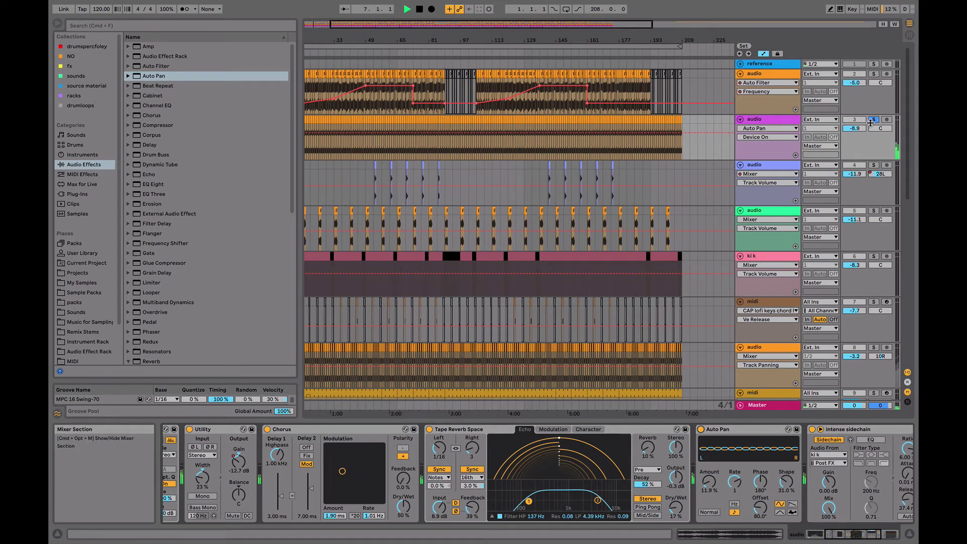
{"action": "left_click_drag", "start_coordinate": [711, 481], "coordinate": [710, 453]}
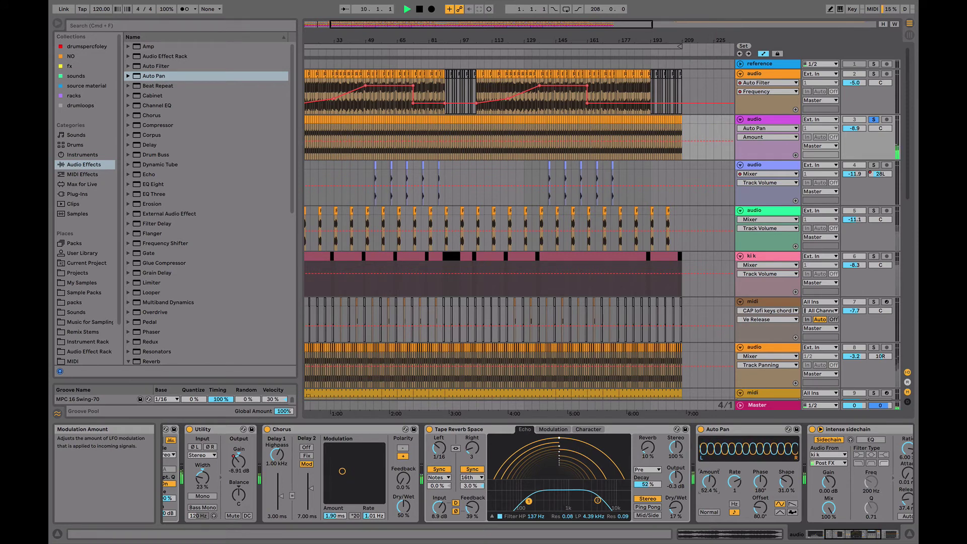
{"action": "left_click", "coordinate": [735, 482]}
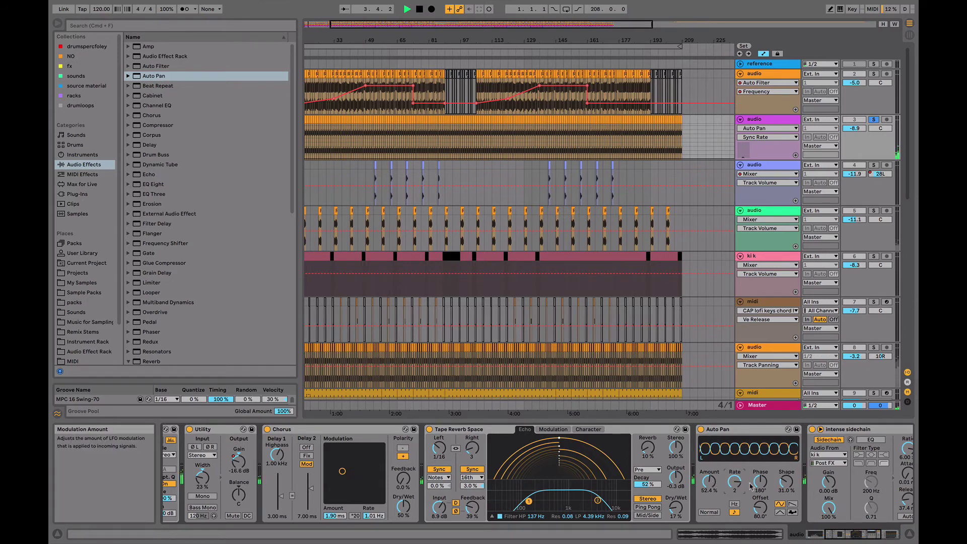
{"action": "left_click_drag", "start_coordinate": [790, 488], "coordinate": [790, 453]}
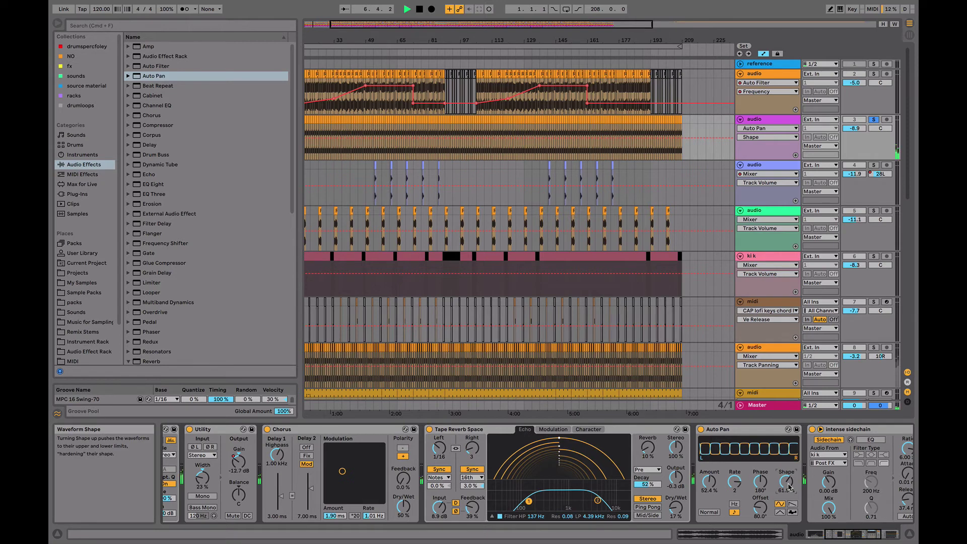
{"action": "left_click_drag", "start_coordinate": [709, 481], "coordinate": [709, 499]}
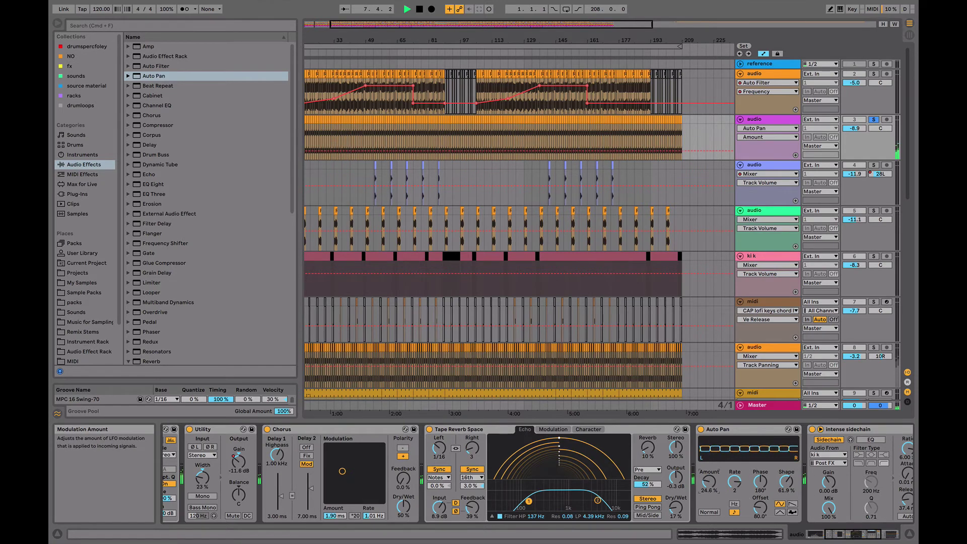
- Rename track 2 as "og sample"
{"action": "scroll", "coordinate": [617, 277], "scroll_direction": "left", "scroll_amount": 3}
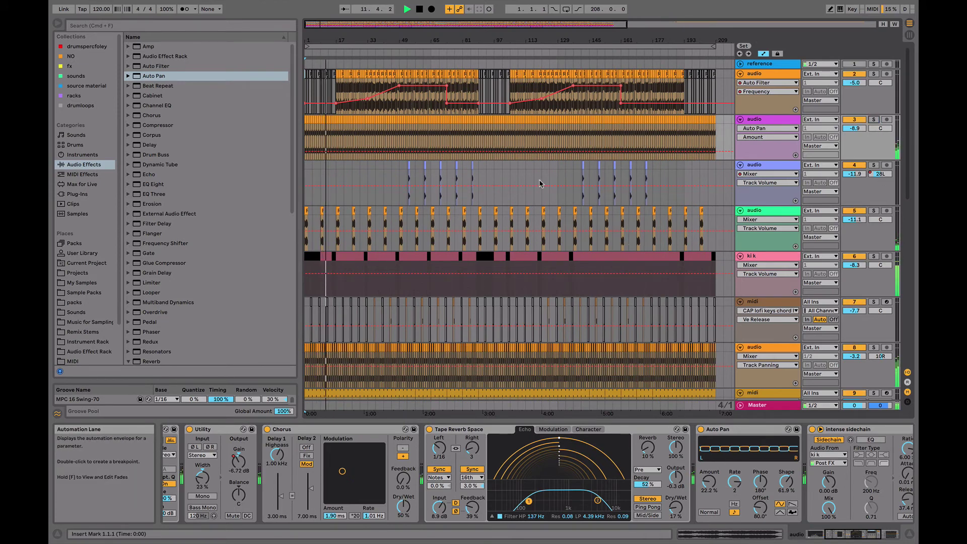
{"action": "scroll", "coordinate": [589, 270], "scroll_direction": "down", "scroll_amount": 10}
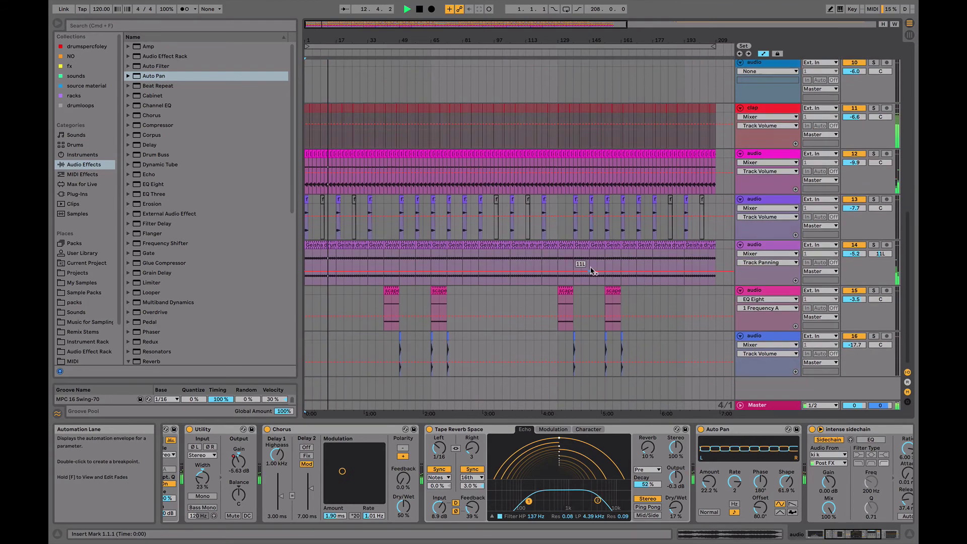
{"action": "scroll", "coordinate": [591, 270], "scroll_direction": "up", "scroll_amount": 10}
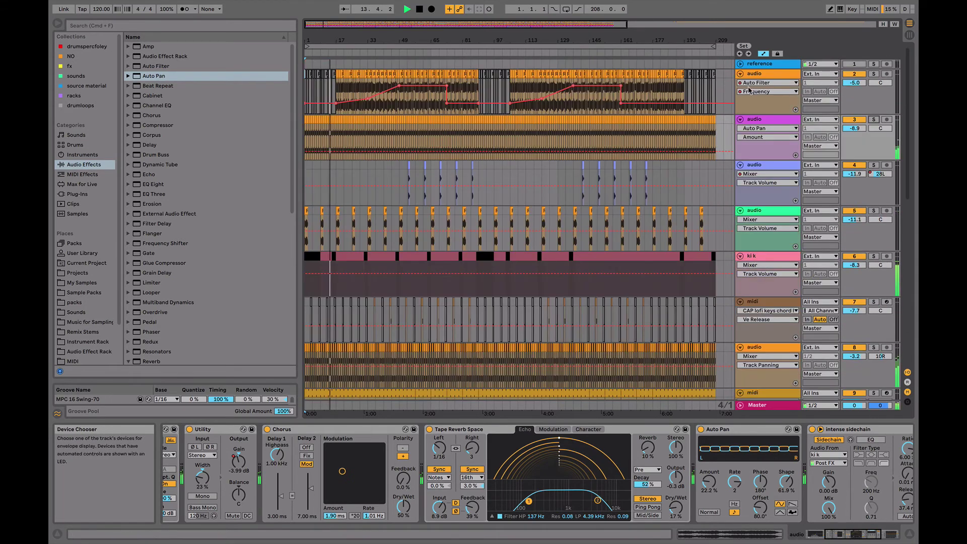
{"action": "left_click", "coordinate": [776, 78]}
{"action": "type", "text": "ofg sample"}
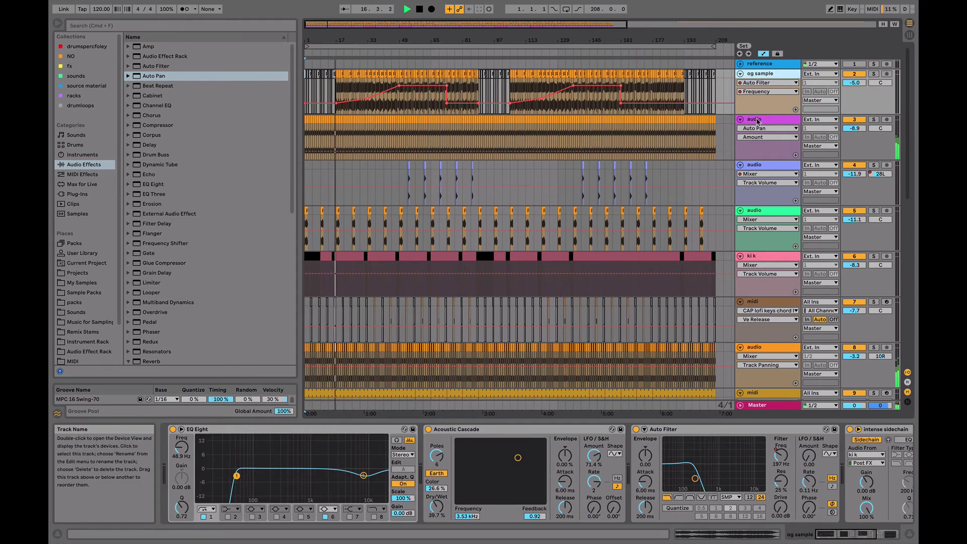
- Rename track 3 as "higher layer"
{"action": "left_click", "coordinate": [757, 120]}
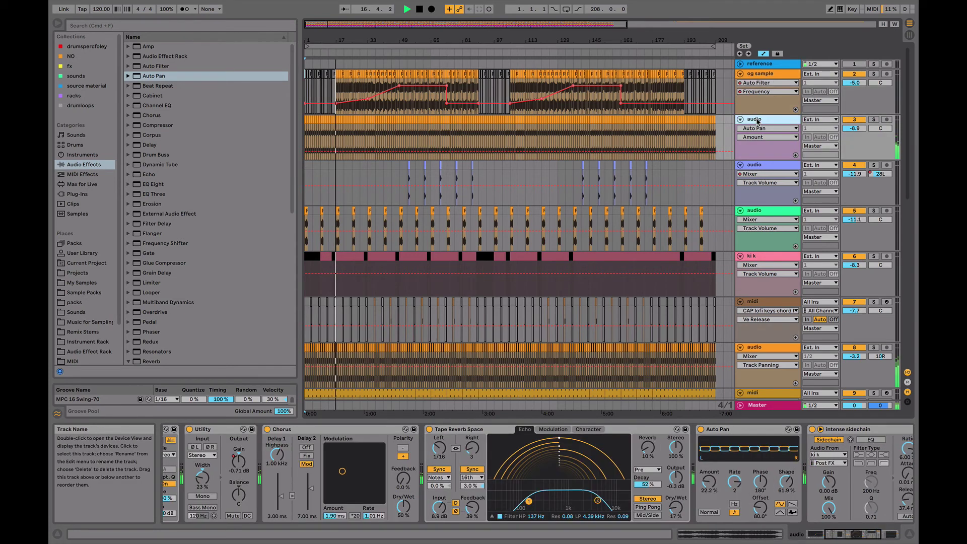
{"action": "type", "text": "higher layet"}
{"action": "key", "text": "Return"}
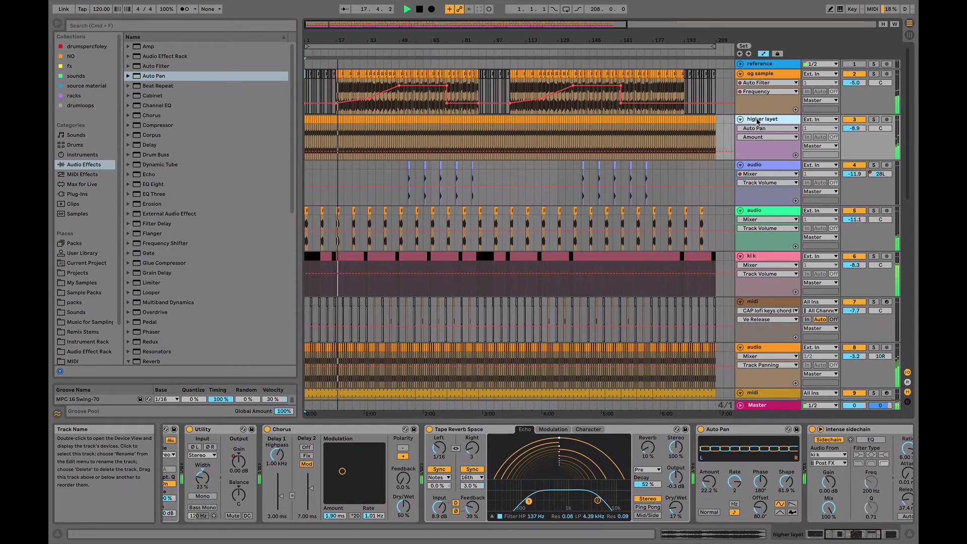
{"action": "key", "text": "BackSpace"}
{"action": "type", "text": "r"}
{"action": "key", "text": "Return"}
- Play track 4 from its first clip near bar 53 and rename the track as "extra cut"
{"action": "scroll", "coordinate": [606, 427], "scroll_direction": "left", "scroll_amount": 5}
{"action": "key", "text": "space"}
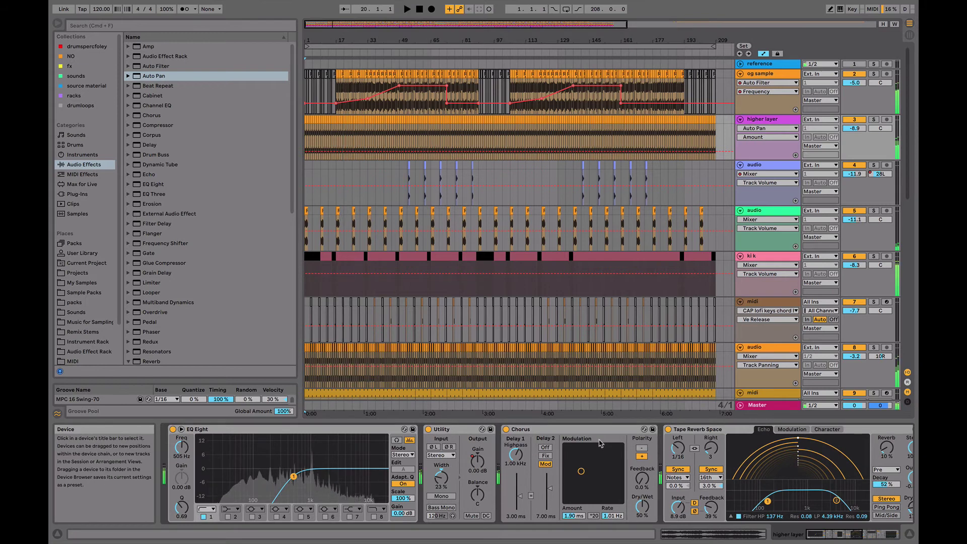
{"action": "left_click", "coordinate": [407, 168]}
{"action": "key", "text": "space"}
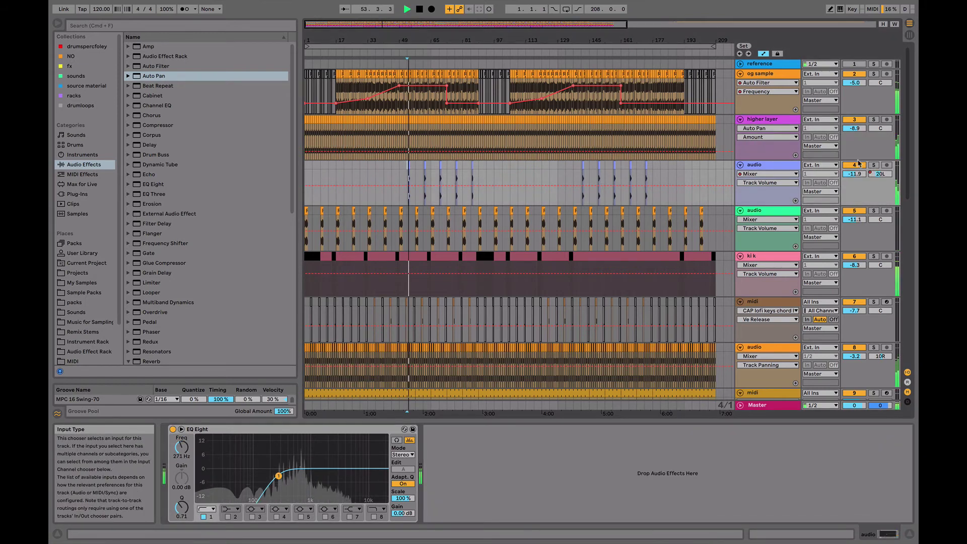
{"action": "left_click", "coordinate": [777, 167]}
{"action": "key", "text": "super+r"}
{"action": "type", "text": "extra"}
{"action": "key", "text": "space"}
{"action": "key", "text": "space"}
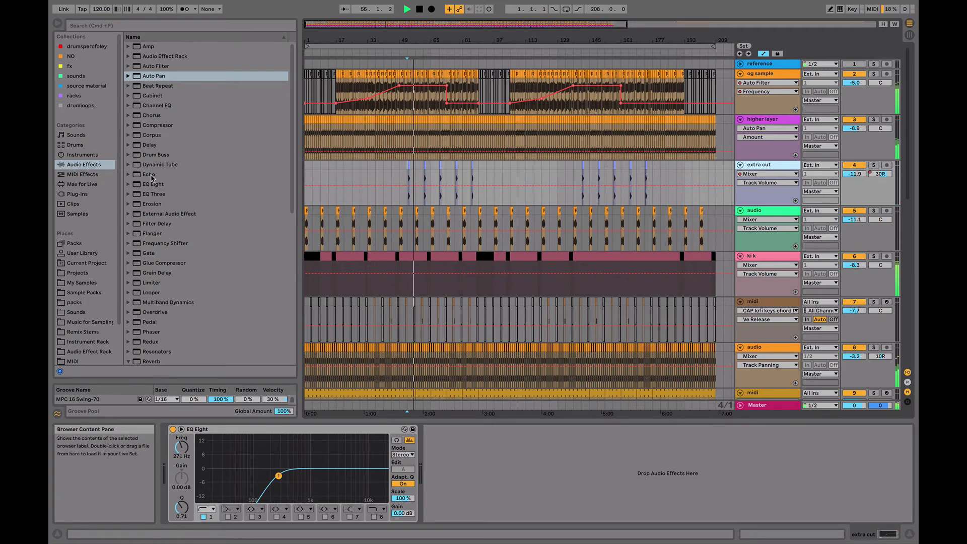
- Add the Echo preset Tape Reverb Space after EQ Eight on the extra cut track and set its dry/wet to 8.7%
{"action": "left_click", "coordinate": [128, 175]}
{"action": "scroll", "coordinate": [143, 284], "scroll_direction": "down", "scroll_amount": 3}
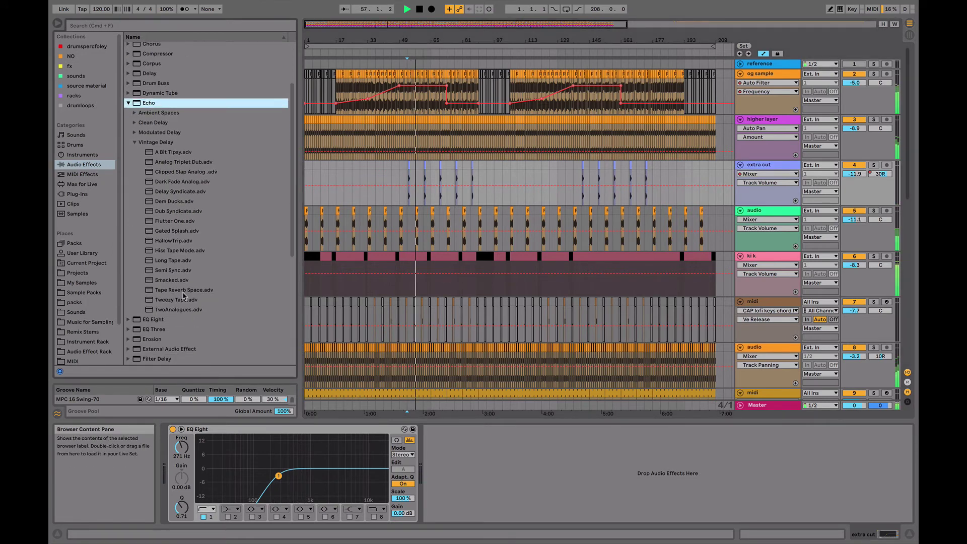
{"action": "left_click_drag", "start_coordinate": [185, 292], "coordinate": [282, 323]}
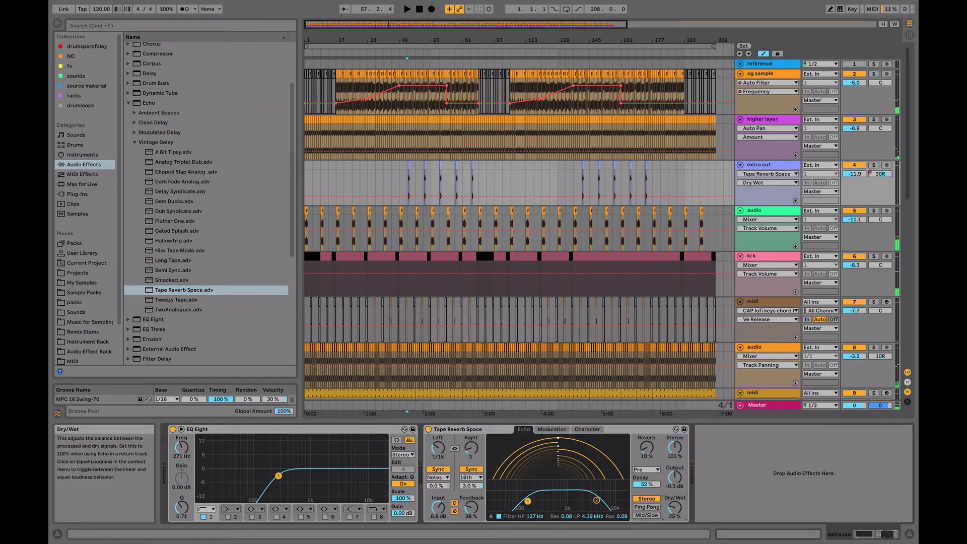
{"action": "key", "text": "space"}
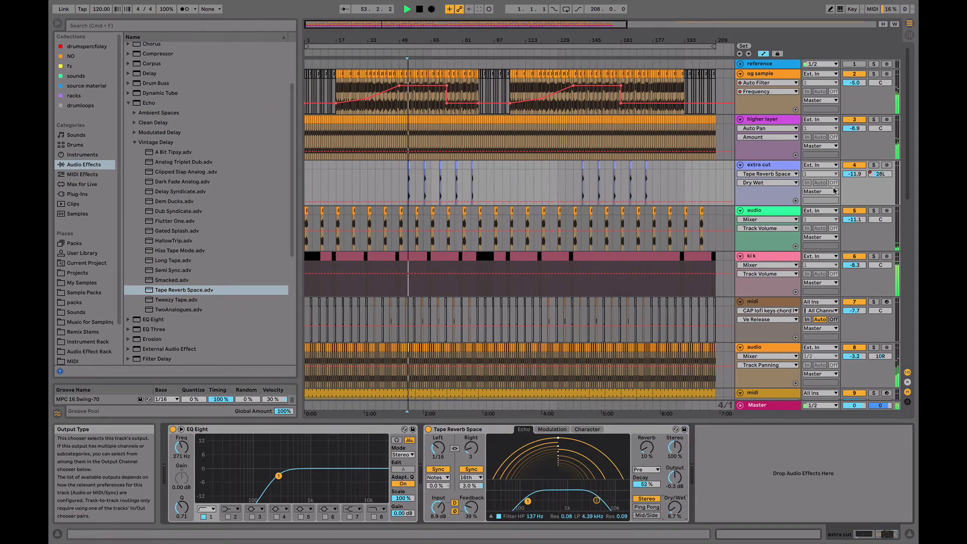
{"action": "left_click", "coordinate": [874, 166]}
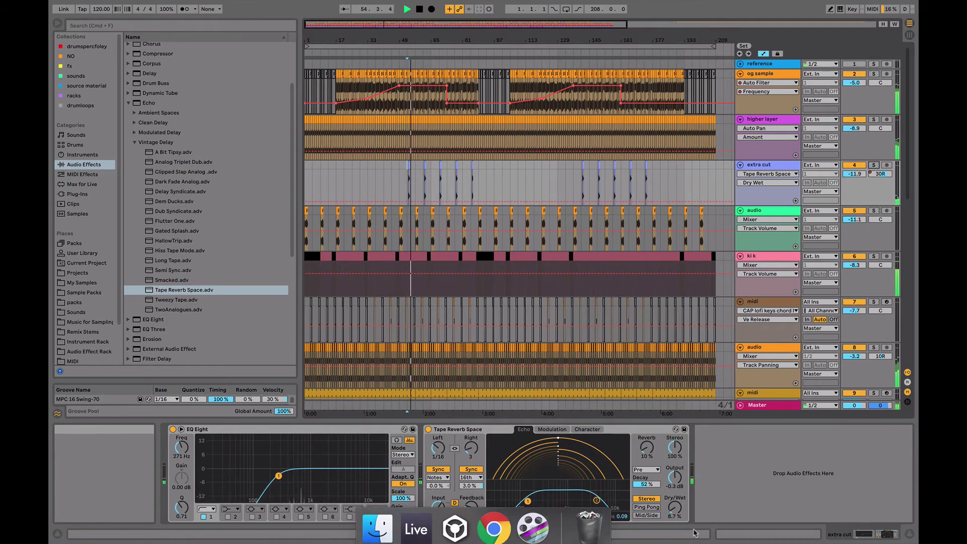
- Solo track 5 and rename it as "amiwrong"
{"action": "left_click", "coordinate": [757, 212]}
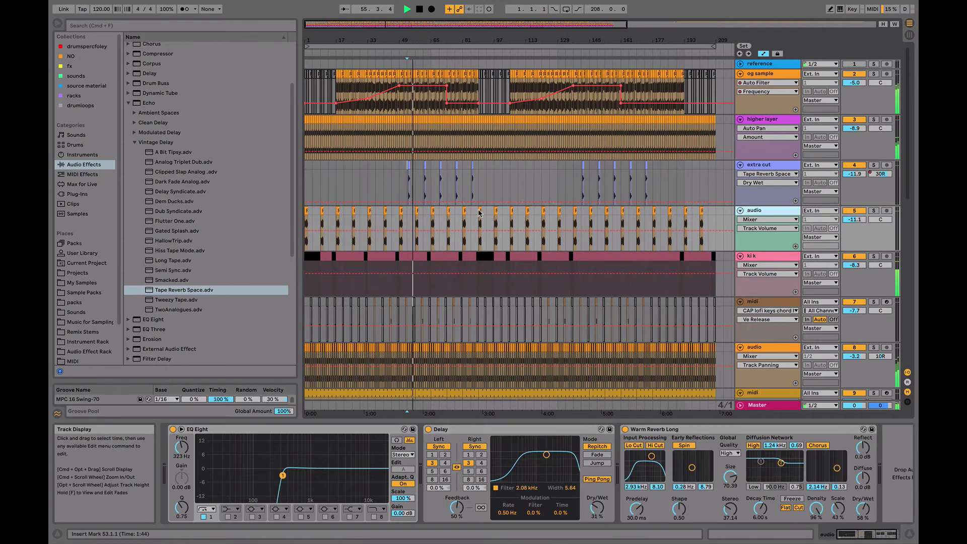
{"action": "left_click", "coordinate": [874, 211]}
{"action": "left_click", "coordinate": [776, 212]}
{"action": "type", "text": "ami"}
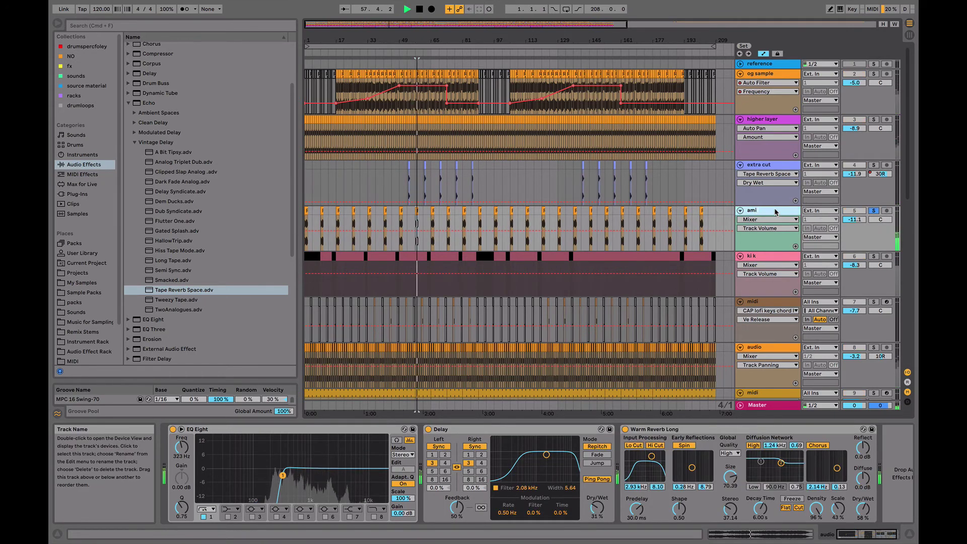
{"action": "type", "text": "wrong"}
{"action": "key", "text": "Return"}
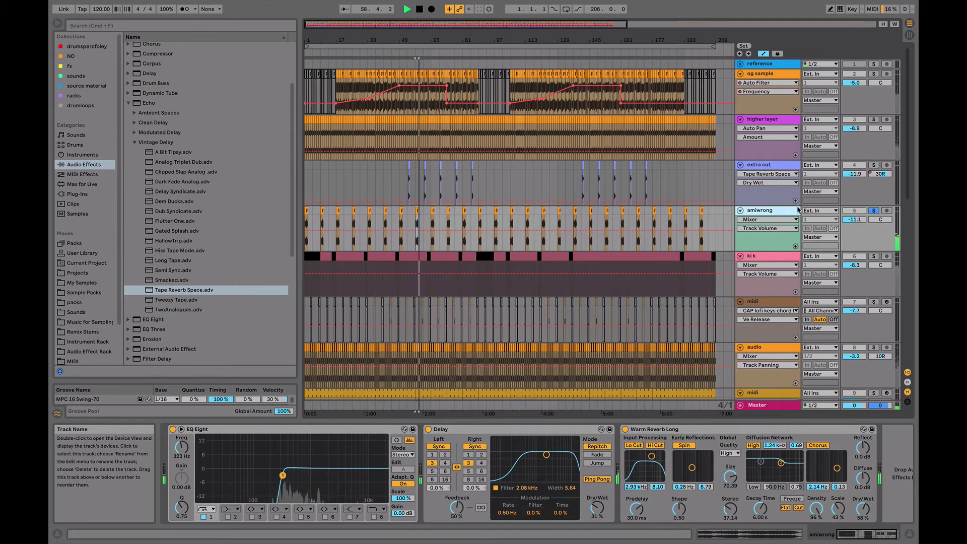
- Set the amiwrong track's volume to -10.1 dB in the full mix, then solo the track and replay it
{"action": "key", "text": "space"}
{"action": "left_click", "coordinate": [873, 211]}
{"action": "key", "text": "space"}
{"action": "left_click", "coordinate": [855, 220]}
{"action": "left_click_drag", "start_coordinate": [855, 220], "coordinate": [855, 217]}
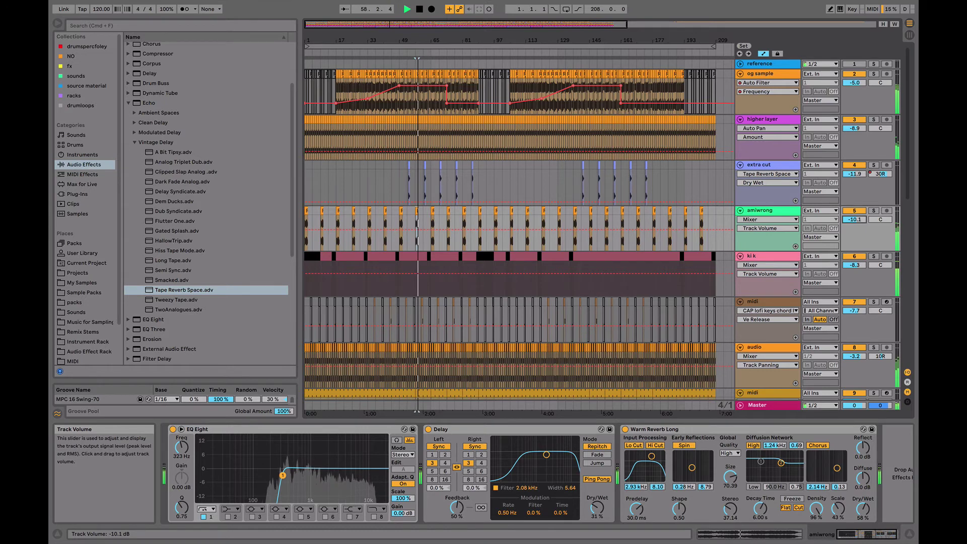
{"action": "left_click", "coordinate": [874, 211]}
{"action": "key", "text": "space"}
{"action": "key", "text": "space"}
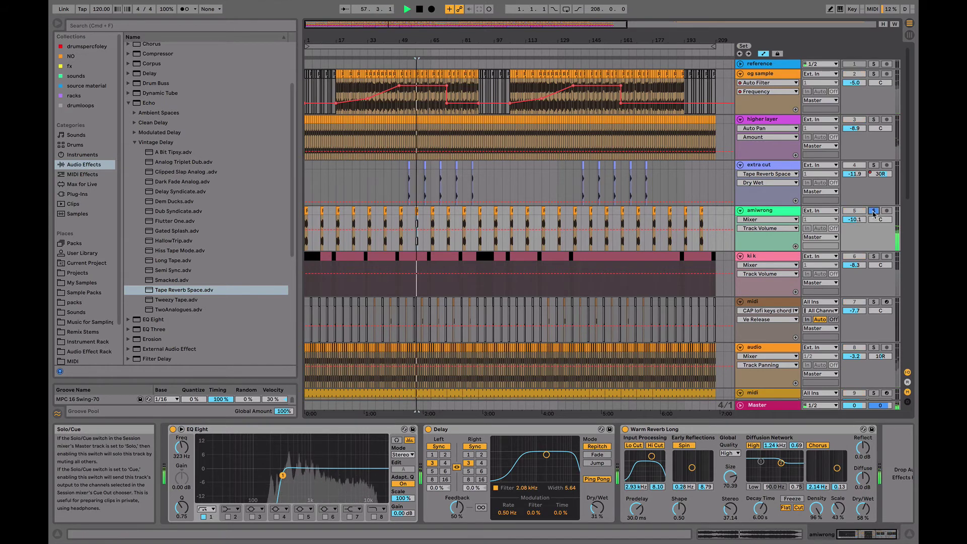
- Add the Multiband Dynamics preset OTT between EQ Eight and Delay on the amiwrong track and reduce its amount to 34%
{"action": "key", "text": "space"}
{"action": "scroll", "coordinate": [134, 307], "scroll_direction": "down", "scroll_amount": 5}
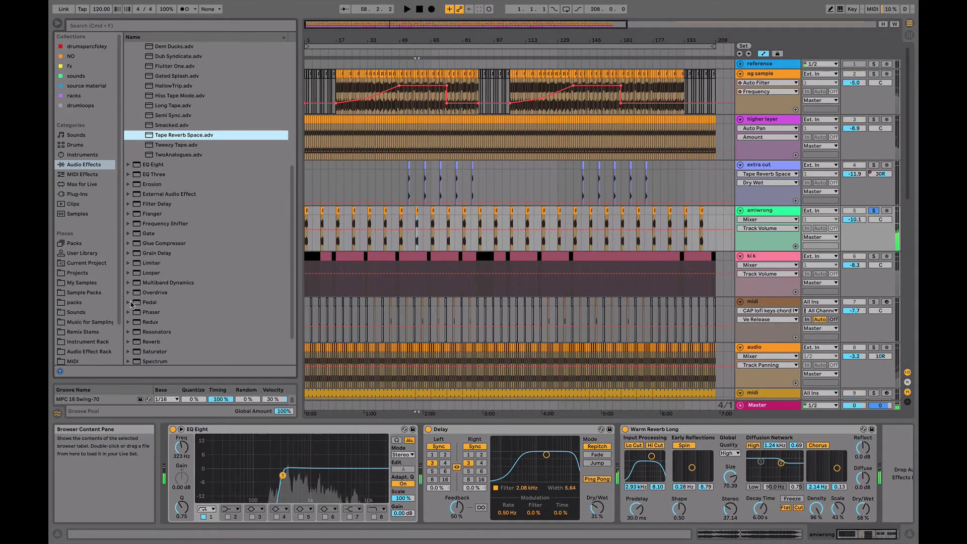
{"action": "left_click", "coordinate": [128, 283]}
{"action": "scroll", "coordinate": [214, 328], "scroll_direction": "down", "scroll_amount": 2}
{"action": "left_click", "coordinate": [163, 337]}
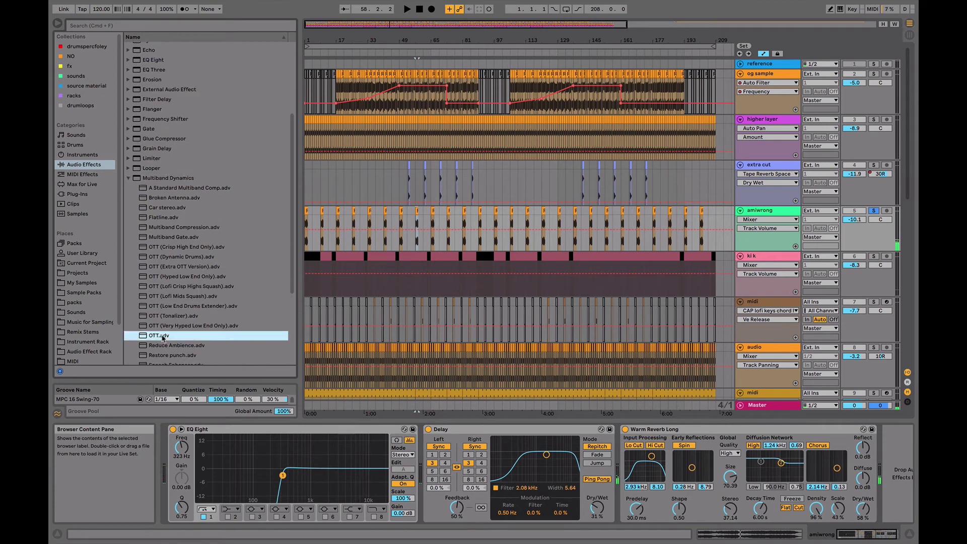
{"action": "left_click_drag", "start_coordinate": [464, 436], "coordinate": [449, 460]}
{"action": "key", "text": "space"}
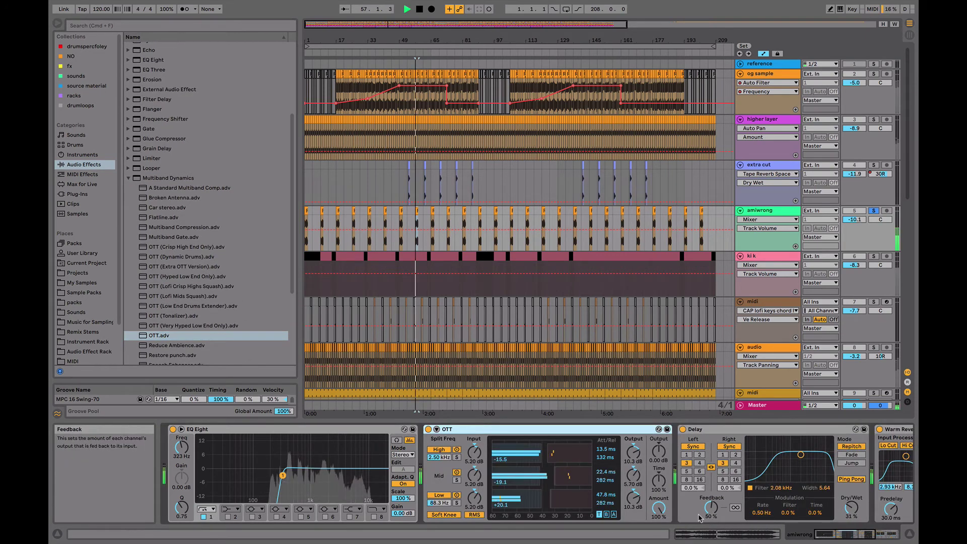
{"action": "left_click_drag", "start_coordinate": [658, 508], "coordinate": [659, 537]}
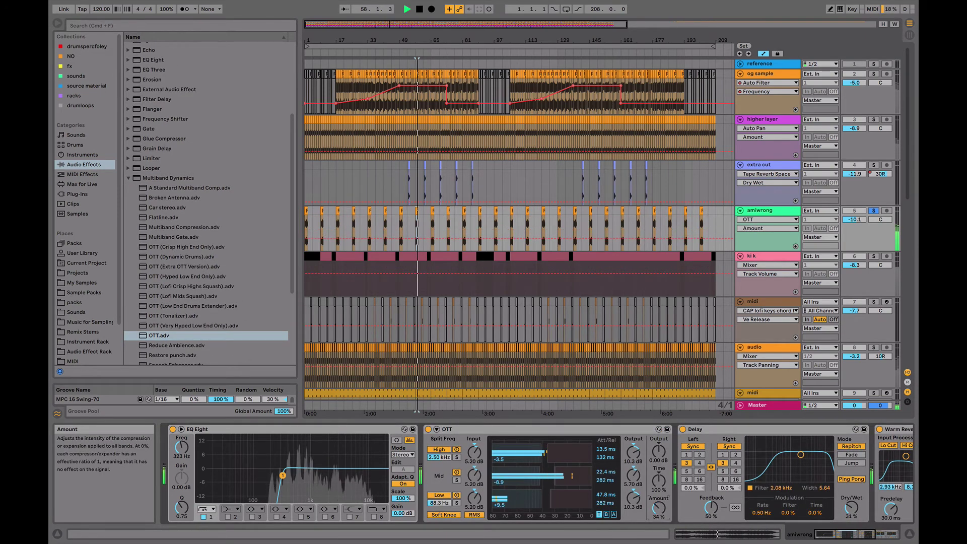
- Take amiwrong out of solo, set its volume to -10.4 dB and lower OTT's amount to 28%
{"action": "left_click", "coordinate": [873, 211]}
{"action": "left_click_drag", "start_coordinate": [854, 220], "coordinate": [860, 220]}
{"action": "key", "text": "space"}
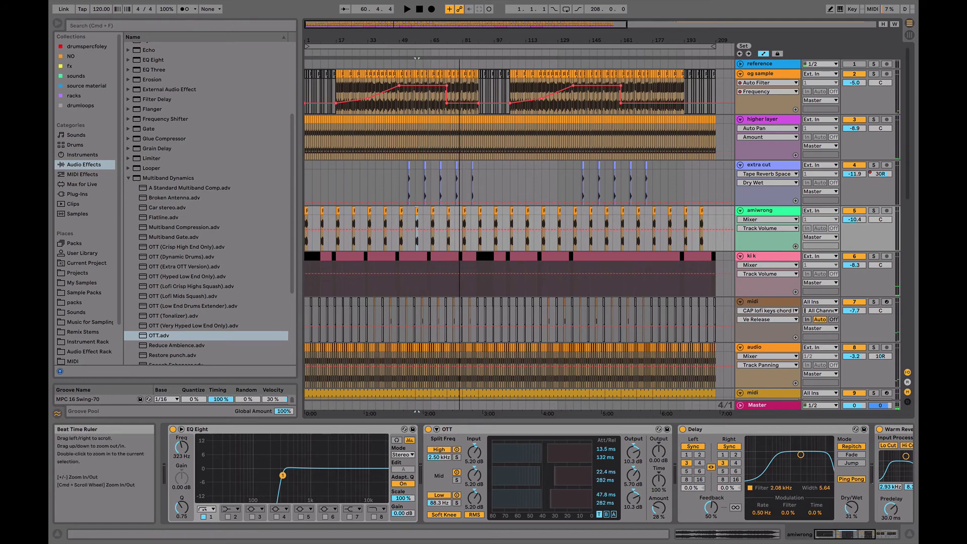
- Play the mix from around bar 75 and set the kick track's volume to -8.7 dB
{"action": "left_click_drag", "start_coordinate": [460, 40], "coordinate": [460, 81]}
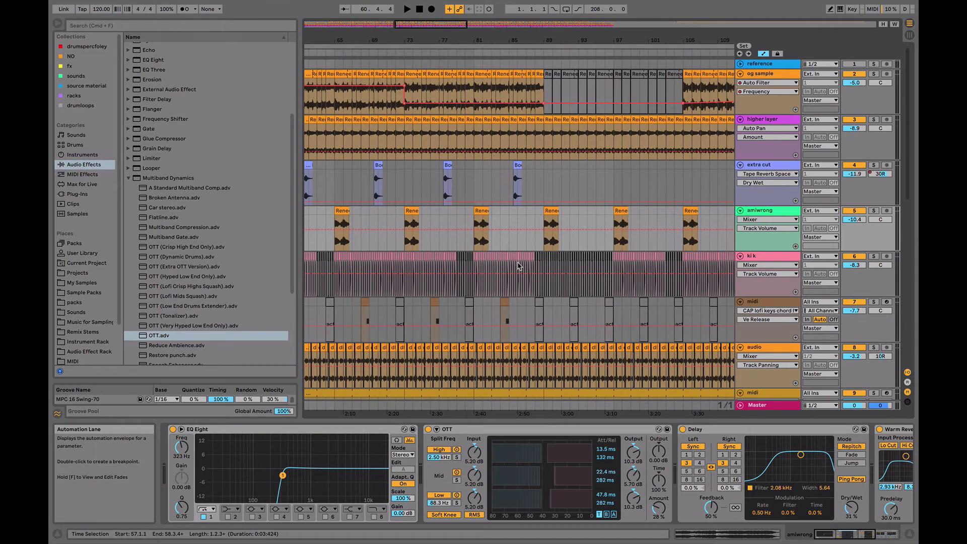
{"action": "scroll", "coordinate": [519, 296], "scroll_direction": "down", "scroll_amount": 5}
{"action": "scroll", "coordinate": [519, 295], "scroll_direction": "left", "scroll_amount": 5}
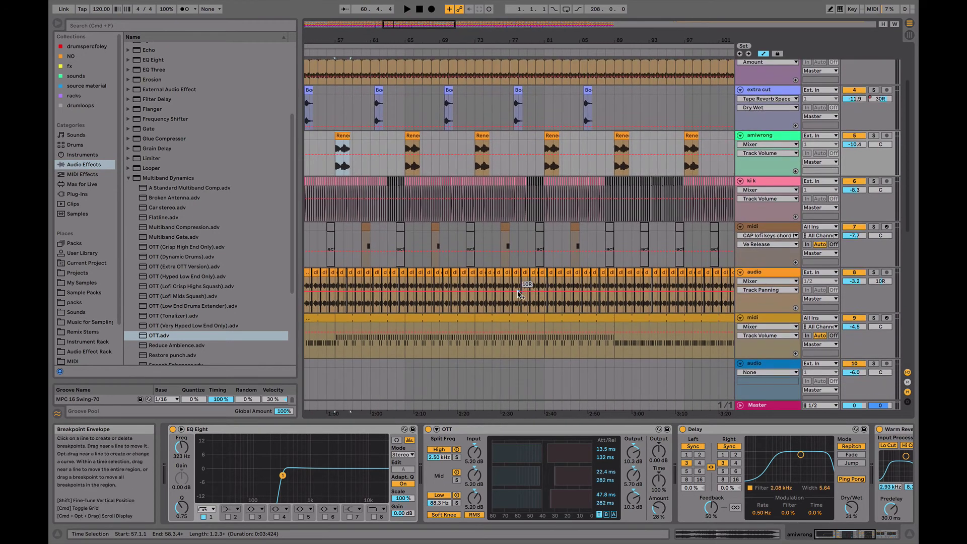
{"action": "left_click", "coordinate": [499, 183]}
{"action": "key", "text": "space"}
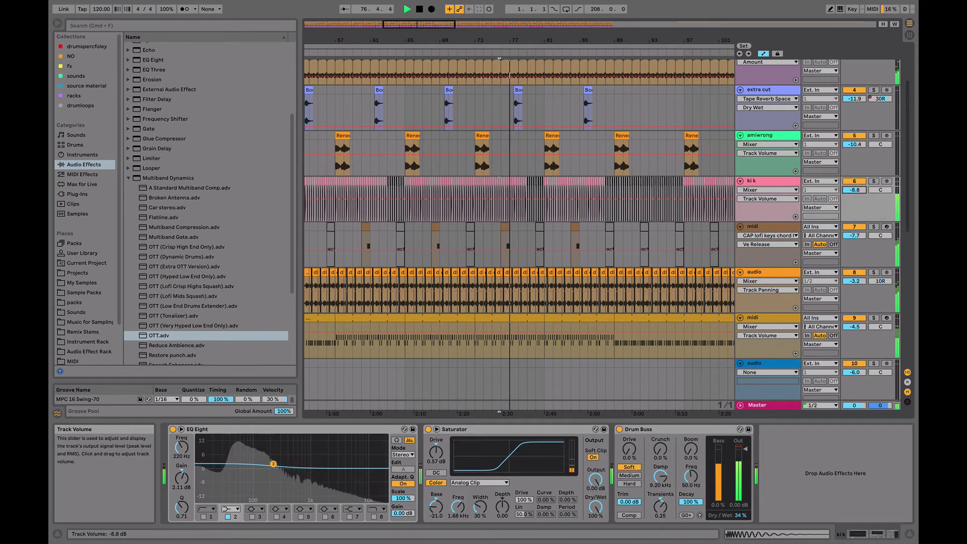
{"action": "left_click_drag", "start_coordinate": [855, 189], "coordinate": [855, 189]}
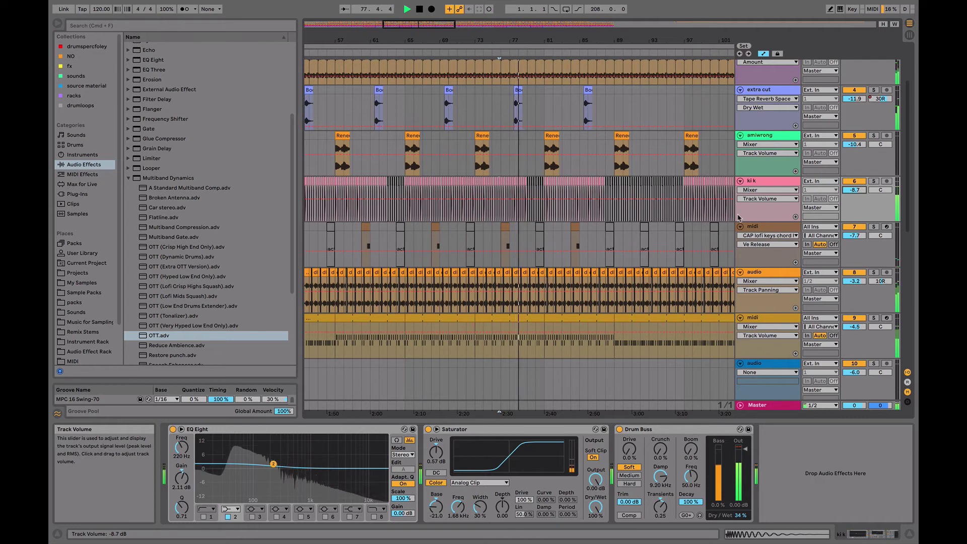
- Play the extra cut clip at bar 77 and raise the track's EQ Eight low-cut frequency to 323 Hz
{"action": "key", "text": "space"}
{"action": "key", "text": "space"}
{"action": "left_click", "coordinate": [518, 90]}
{"action": "key", "text": "space"}
{"action": "key", "text": "space"}
{"action": "key", "text": "space"}
{"action": "left_click", "coordinate": [516, 212]}
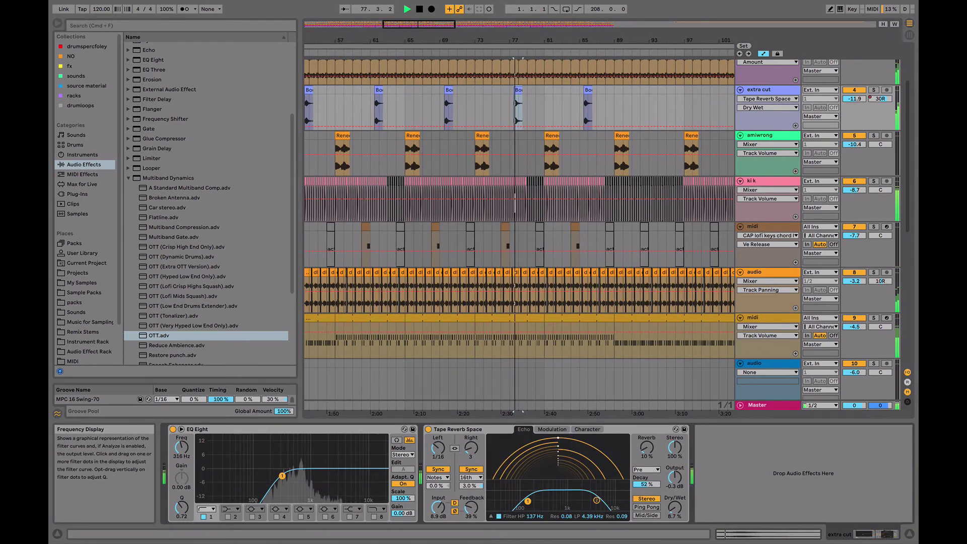
{"action": "key", "text": "space"}
- Select track 7's MIDI clip at bar 76 and play from there to judge its place in the mix
{"action": "left_click", "coordinate": [505, 246]}
{"action": "key", "text": "space"}
{"action": "key", "text": "space"}
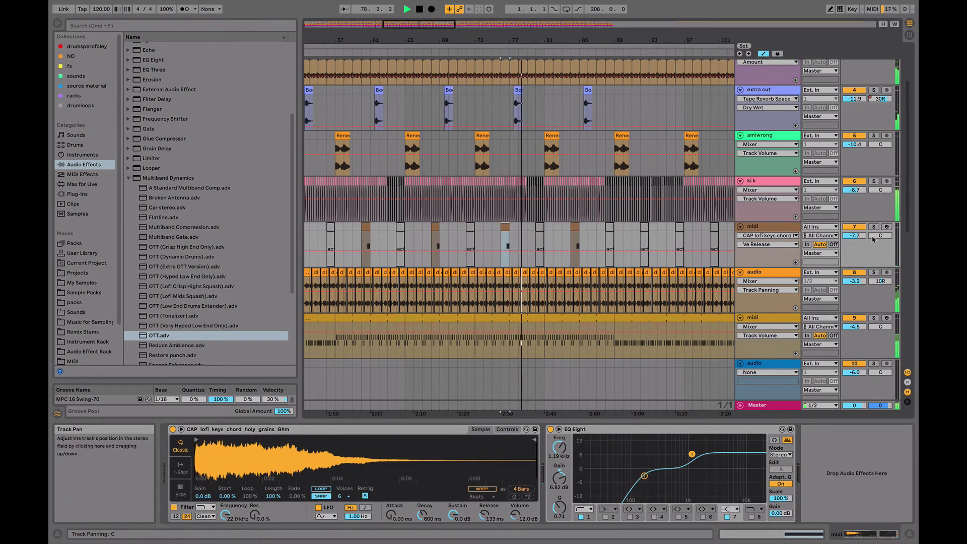
- Stop playback and show the extra cut track's Track Panning automation around bar 53
{"action": "key", "text": "space"}
{"action": "left_click", "coordinate": [880, 100]}
{"action": "scroll", "coordinate": [554, 119], "scroll_direction": "left", "scroll_amount": 10}
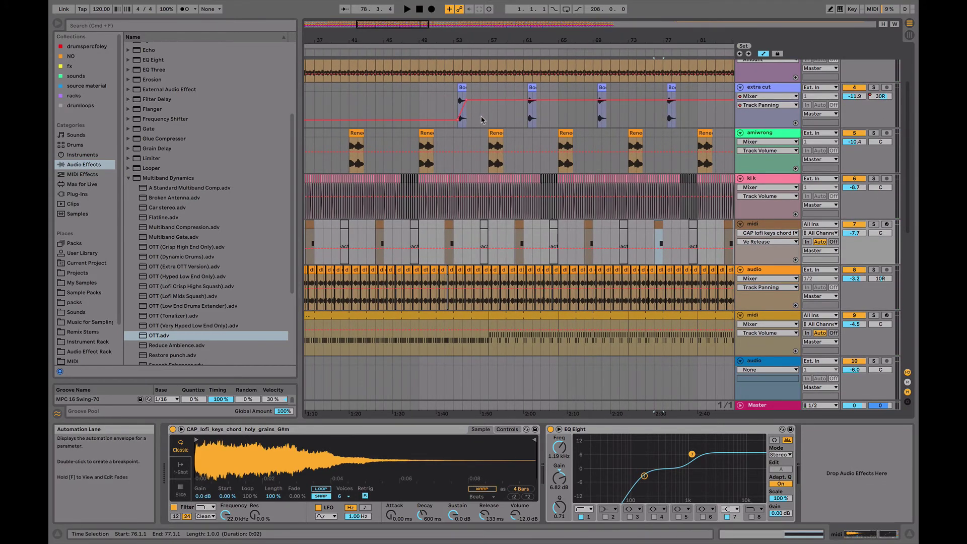
{"action": "left_click_drag", "start_coordinate": [501, 91], "coordinate": [417, 91]}
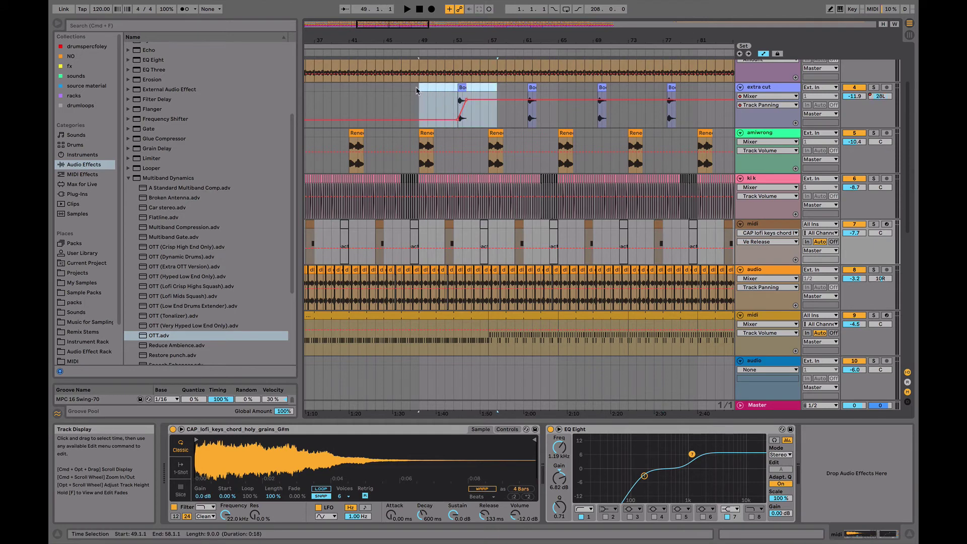
{"action": "key", "text": "super+d"}
{"action": "key", "text": "super+z"}
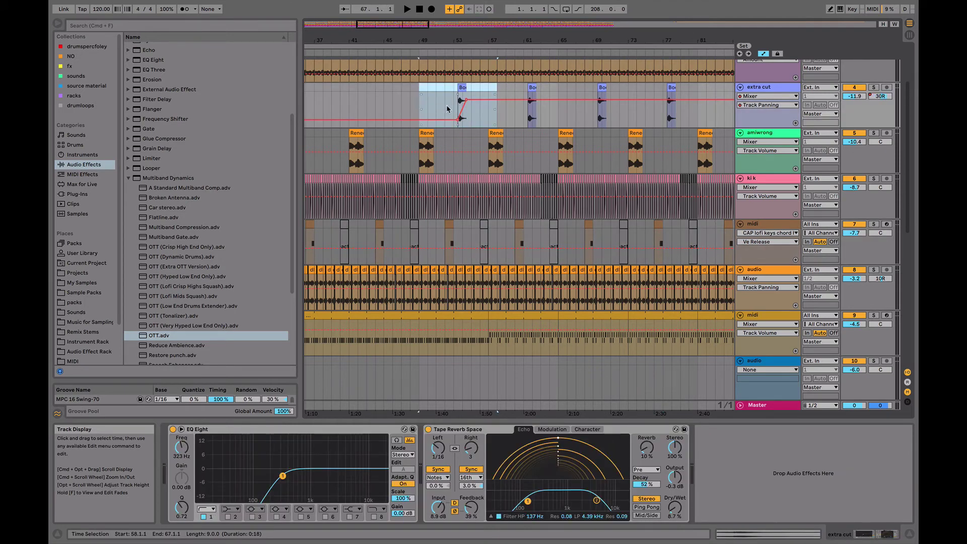
{"action": "left_click", "coordinate": [497, 122]}
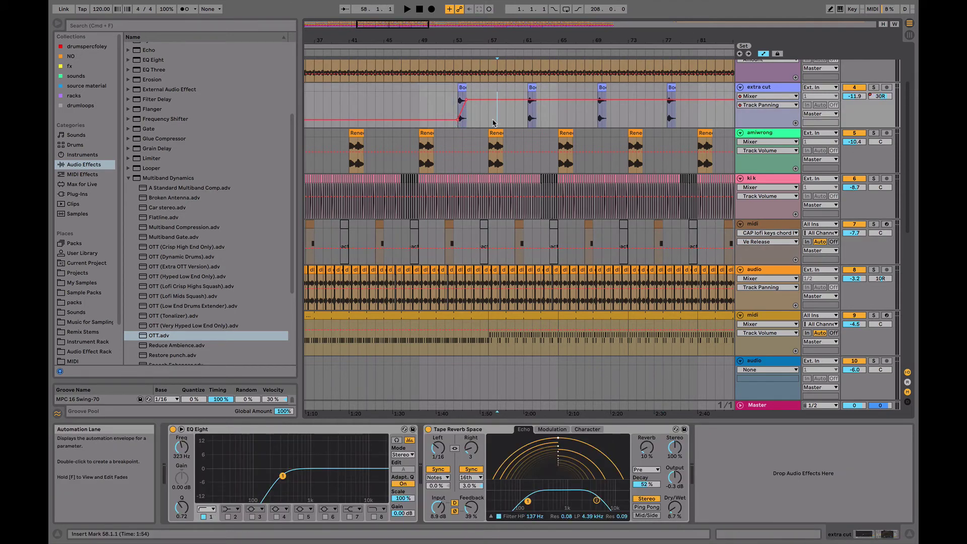
- Repeat the eight-bar Track Panning automation from bars 49–57 along the extra cut track up to bar 209
{"action": "left_click_drag", "start_coordinate": [486, 123], "coordinate": [421, 114]}
{"action": "key", "text": "super+d"}
{"action": "key", "text": "super+d"}
{"action": "key", "text": "super+d"}
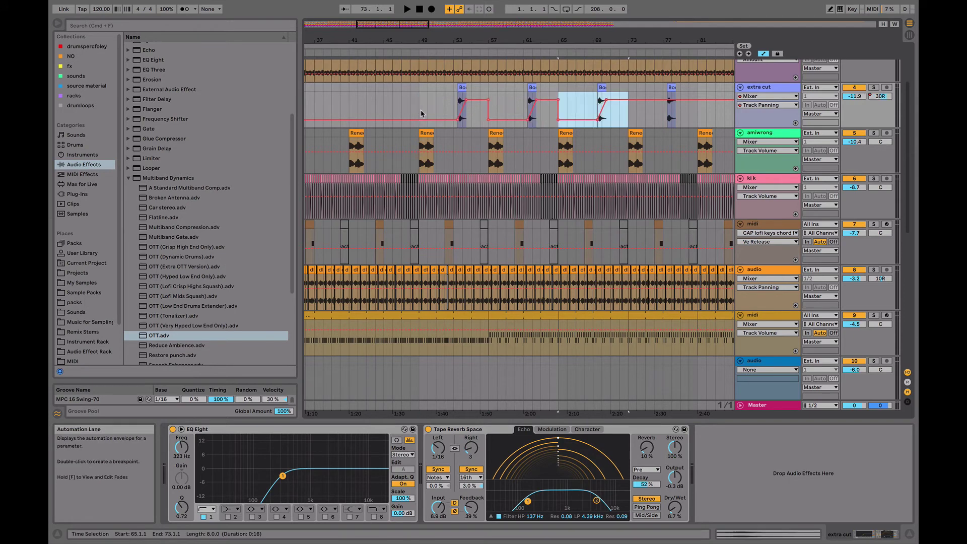
{"action": "key", "text": "super+d"}
{"action": "key", "text": "super+d"}
{"action": "key", "text": "super+d"}
{"action": "key", "text": "super+d"}
{"action": "key", "text": "super+d"}
{"action": "key", "text": "super+d"}
{"action": "key", "text": "super+d"}
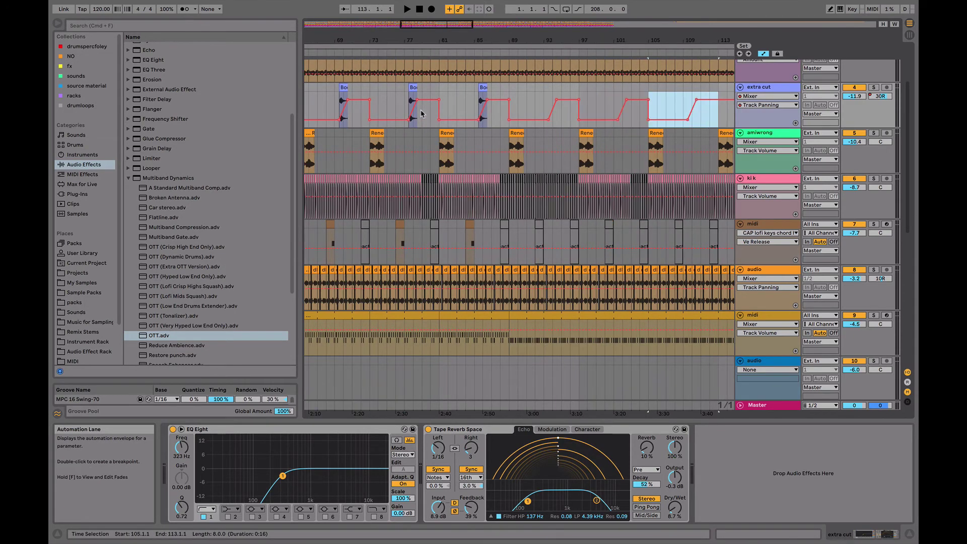
{"action": "key", "text": "super+d"}
{"action": "key", "text": "super+d"}
{"action": "key", "text": "super+d"}
{"action": "key", "text": "super+d"}
{"action": "key", "text": "super+d"}
{"action": "key", "text": "super+d"}
{"action": "key", "text": "super+d"}
{"action": "key", "text": "super+d"}
{"action": "key", "text": "super+d"}
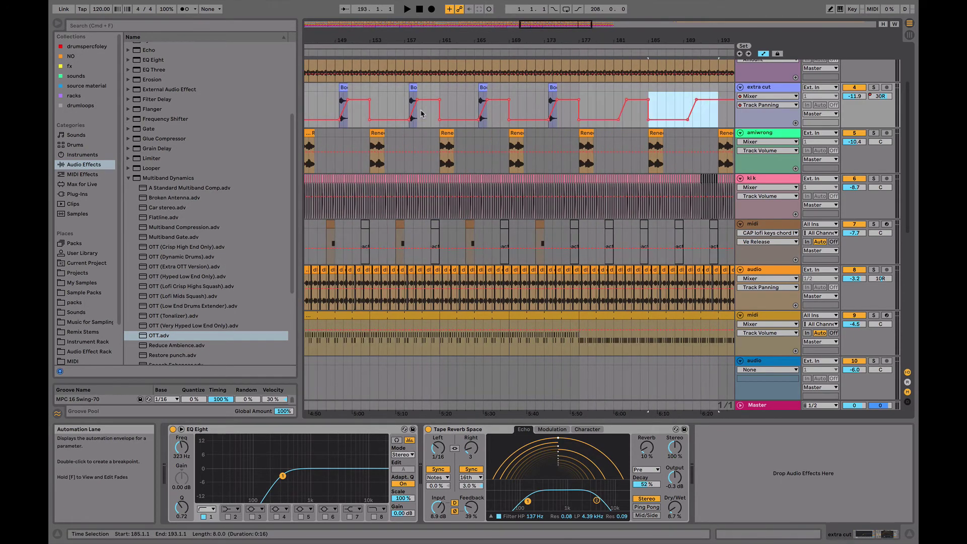
- Play the mix from around bar 173 and set the extra cut track's volume to -13.2 dB
{"action": "left_click", "coordinate": [404, 52]}
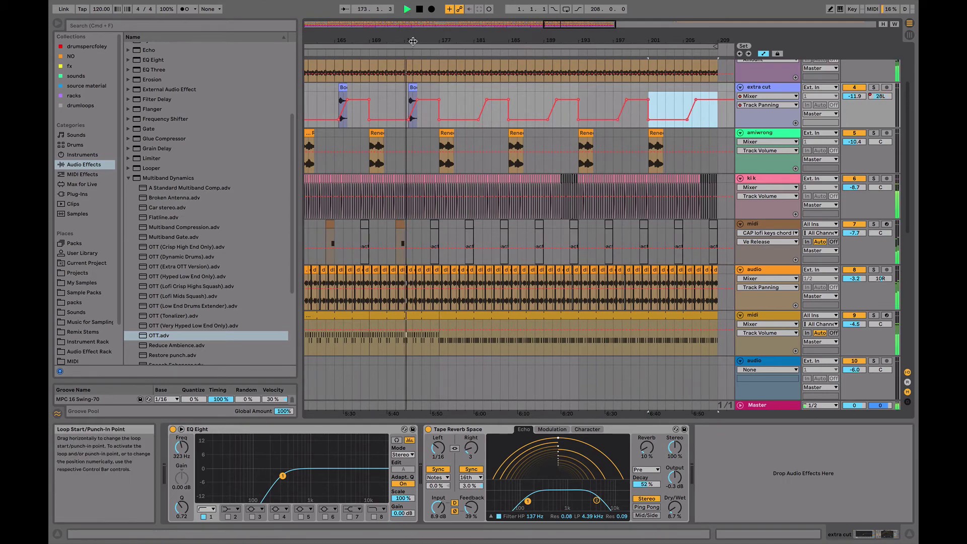
{"action": "left_click_drag", "start_coordinate": [412, 40], "coordinate": [620, 24]}
{"action": "left_click_drag", "start_coordinate": [858, 96], "coordinate": [858, 102]}
- Select track 7's MIDI clip at bar 172 and play from there to judge its level
{"action": "scroll", "coordinate": [622, 182], "scroll_direction": "down", "scroll_amount": 2}
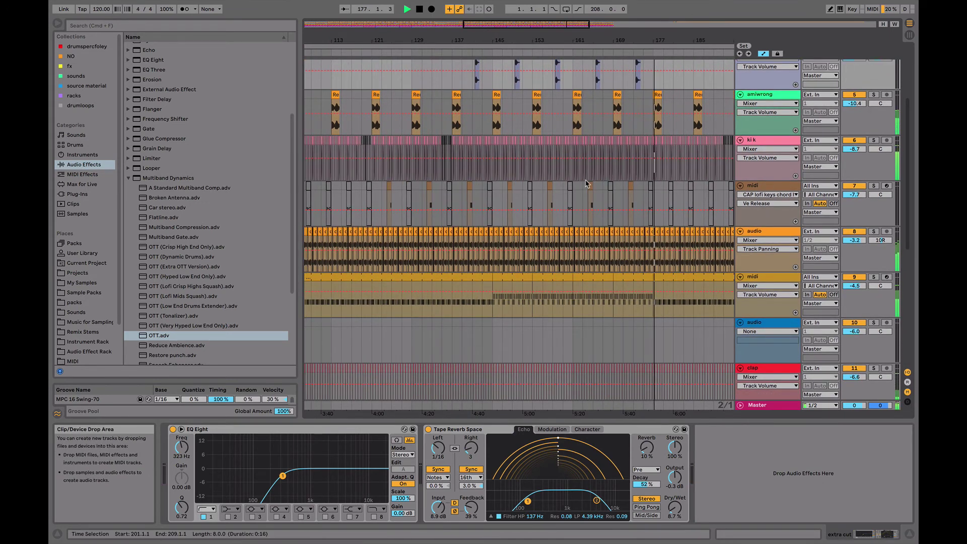
{"action": "left_click", "coordinate": [632, 186]}
{"action": "key", "text": "space"}
{"action": "key", "text": "space"}
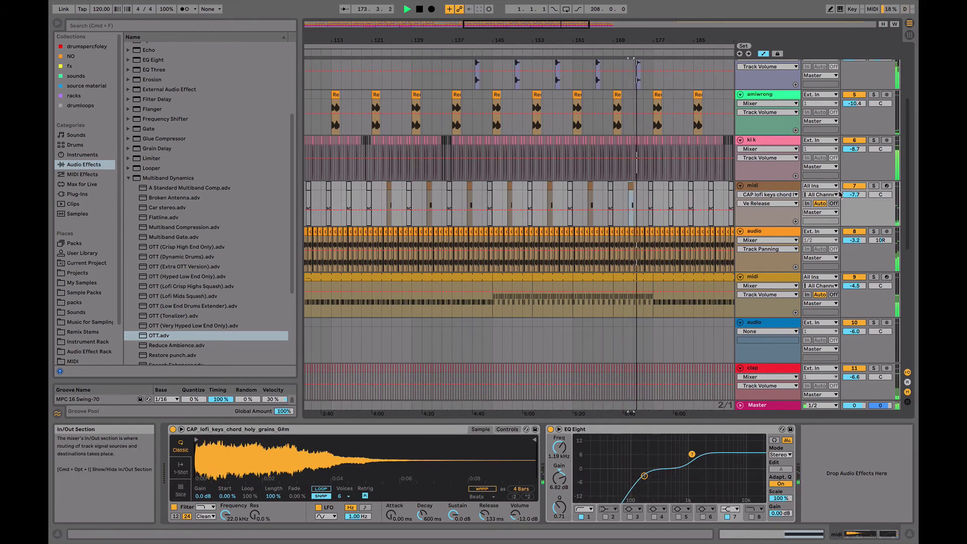
- Copy the Tape Reverb Space echo from the extra cut track to the end of MIDI track 7's device chain
{"action": "scroll", "coordinate": [782, 59], "scroll_direction": "up", "scroll_amount": 2}
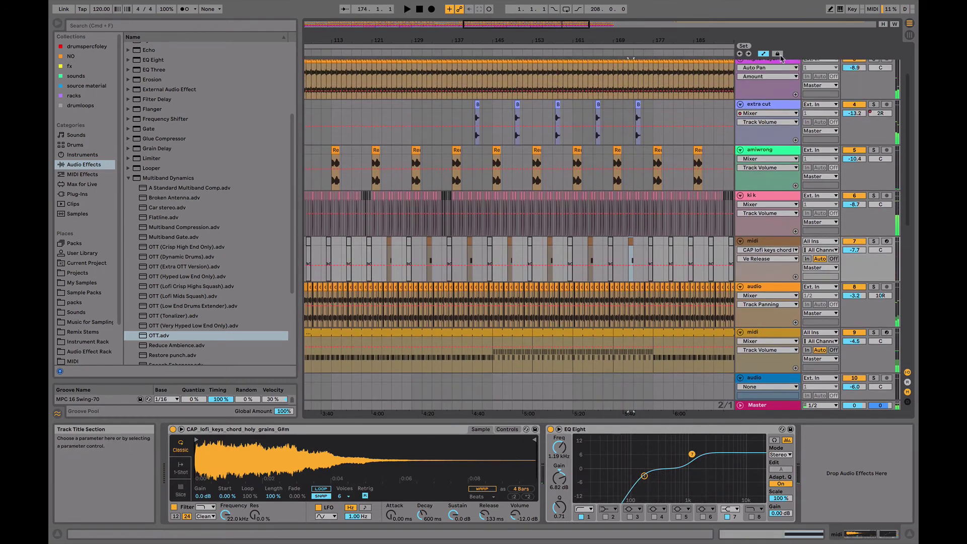
{"action": "left_click", "coordinate": [766, 105]}
{"action": "left_click", "coordinate": [639, 430]}
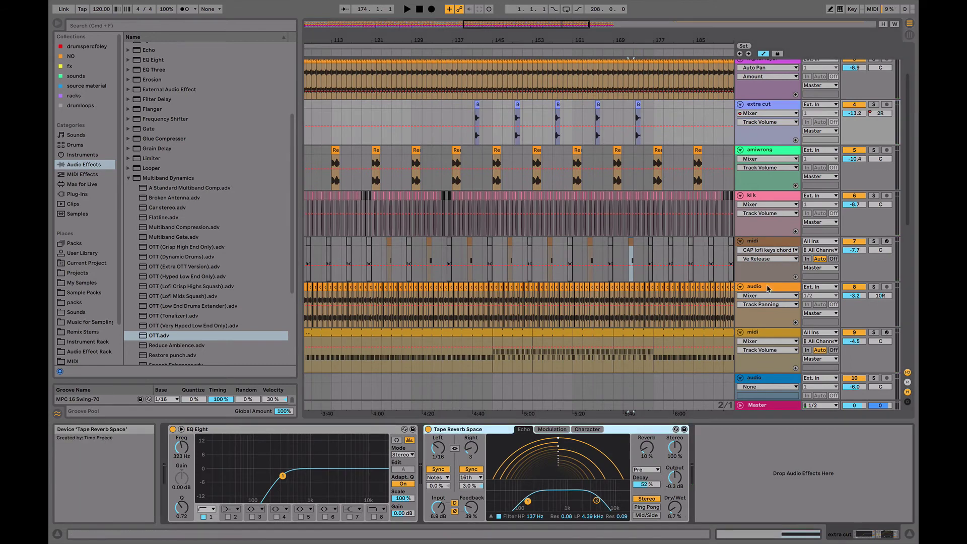
{"action": "left_click", "coordinate": [766, 241]}
{"action": "key", "text": "super+v"}
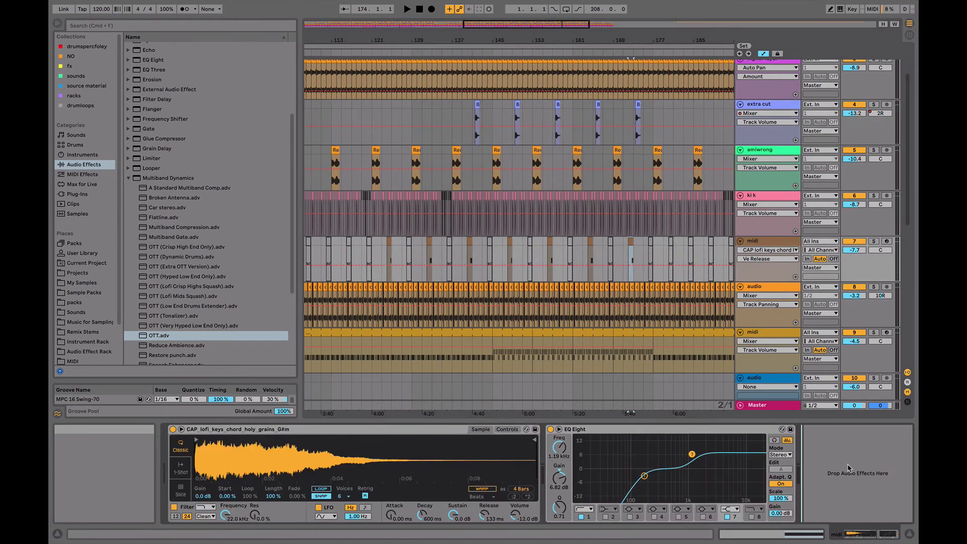
- Play from bar 172 with the echo on track 7 and set that track's volume to -12.6 dB
{"action": "key", "text": "space"}
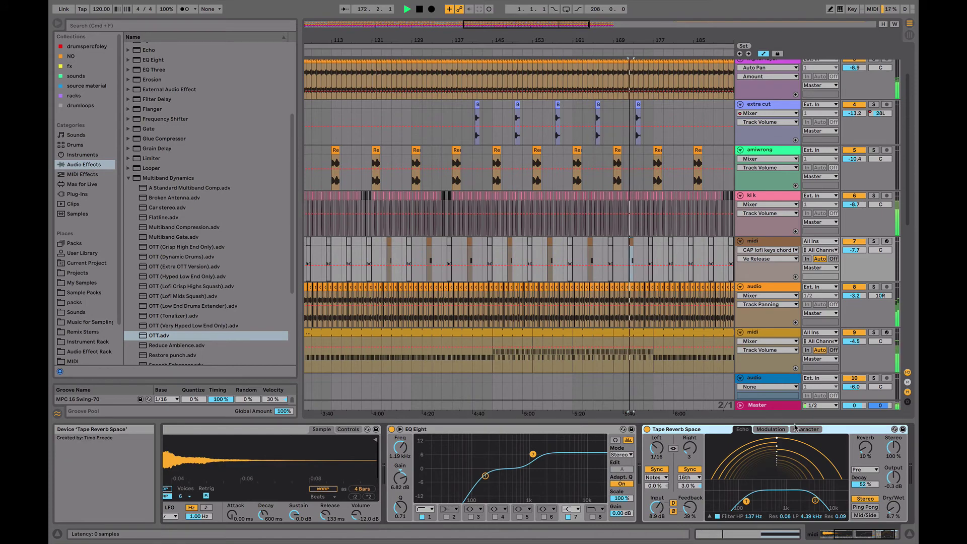
{"action": "left_click_drag", "start_coordinate": [641, 36], "coordinate": [640, 62]}
{"action": "left_click_drag", "start_coordinate": [854, 250], "coordinate": [854, 256]}
{"action": "key", "text": "space"}
{"action": "key", "text": "space"}
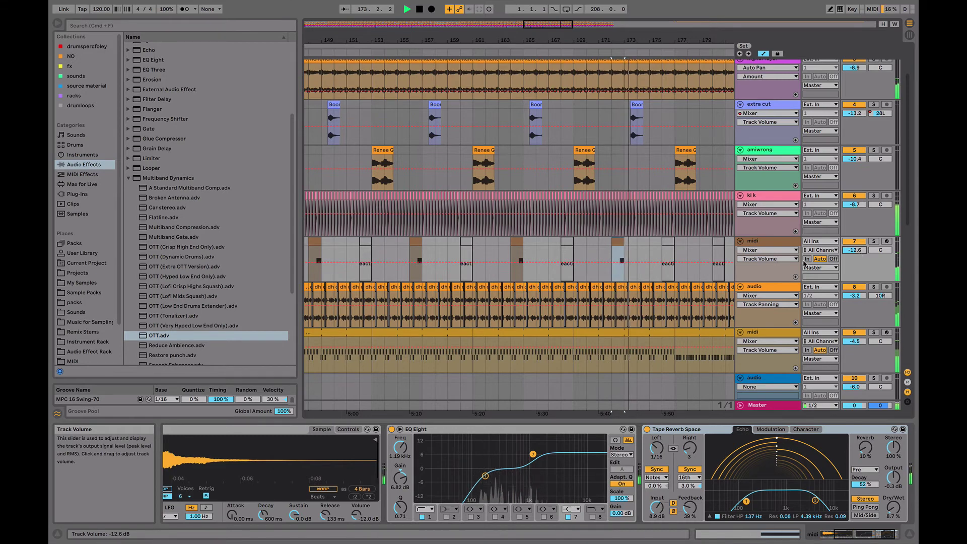
- Solo audio track 8 and set the gain of its EQ Eight band 6 to -2.11 dB
{"action": "left_click", "coordinate": [874, 287]}
{"action": "left_click", "coordinate": [776, 287]}
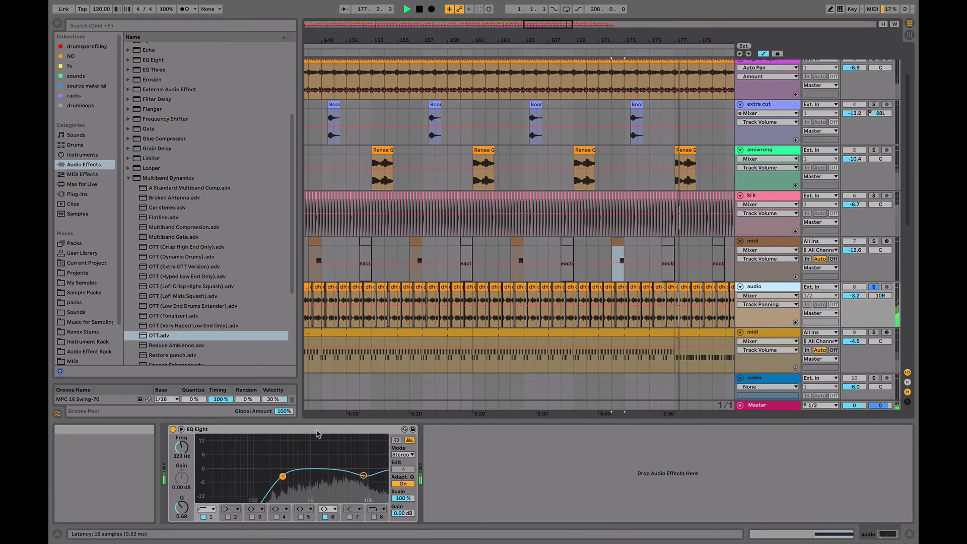
{"action": "left_click", "coordinate": [364, 475]}
{"action": "left_click_drag", "start_coordinate": [364, 471], "coordinate": [363, 469]}
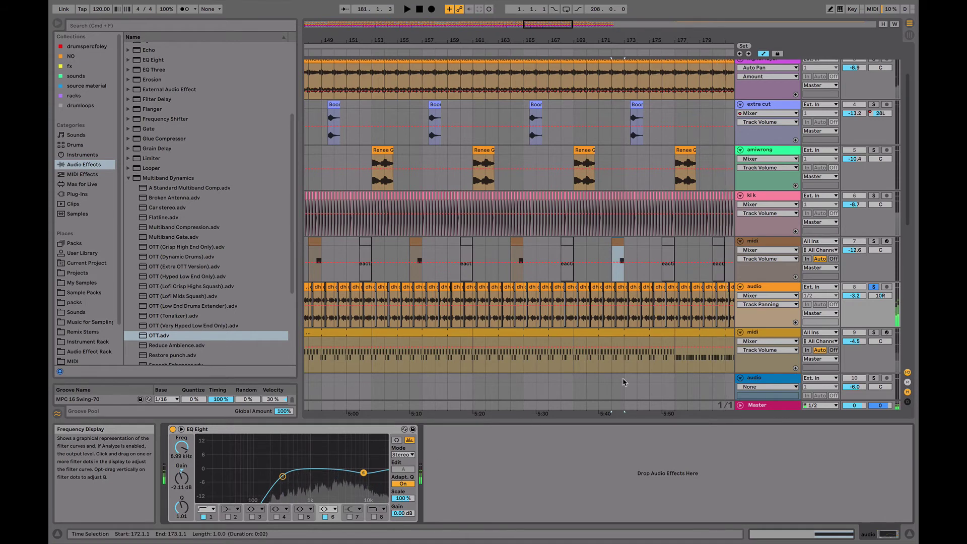
- Replay the soloed track 8 from bar 172 and end its solo
{"action": "key", "text": "space"}
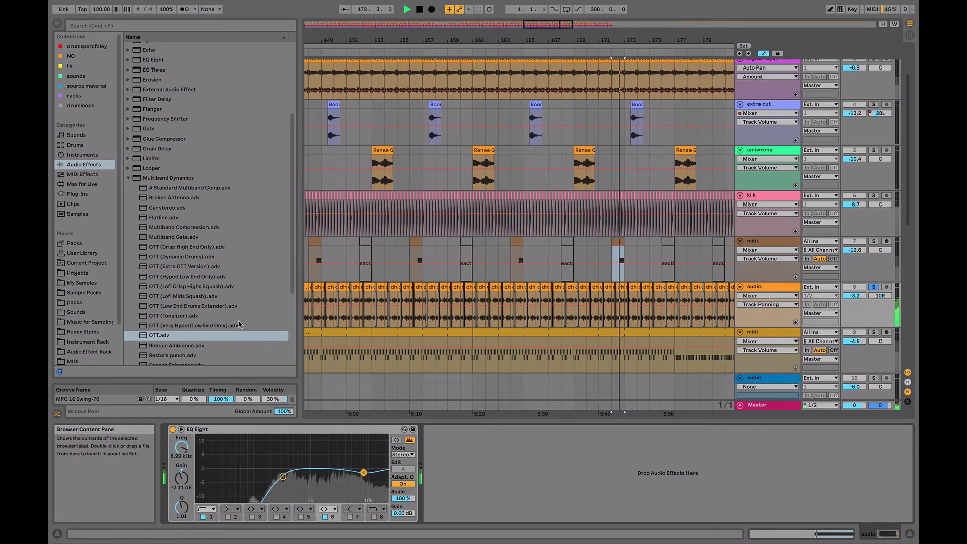
{"action": "key", "text": "Left"}
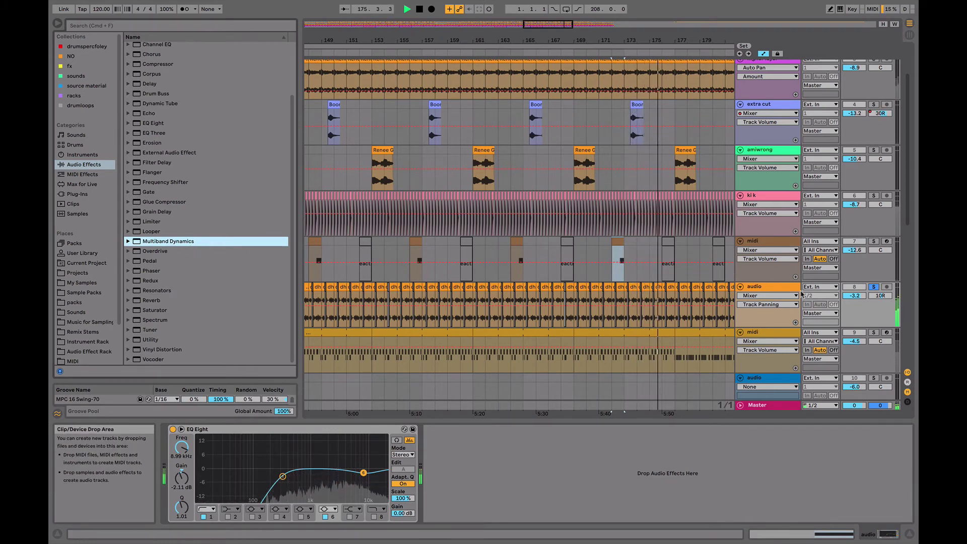
{"action": "left_click", "coordinate": [874, 287]}
- Rename track 8 as "loop" and MIDI track 7 as "extra cut 2"
{"action": "left_click", "coordinate": [774, 287]}
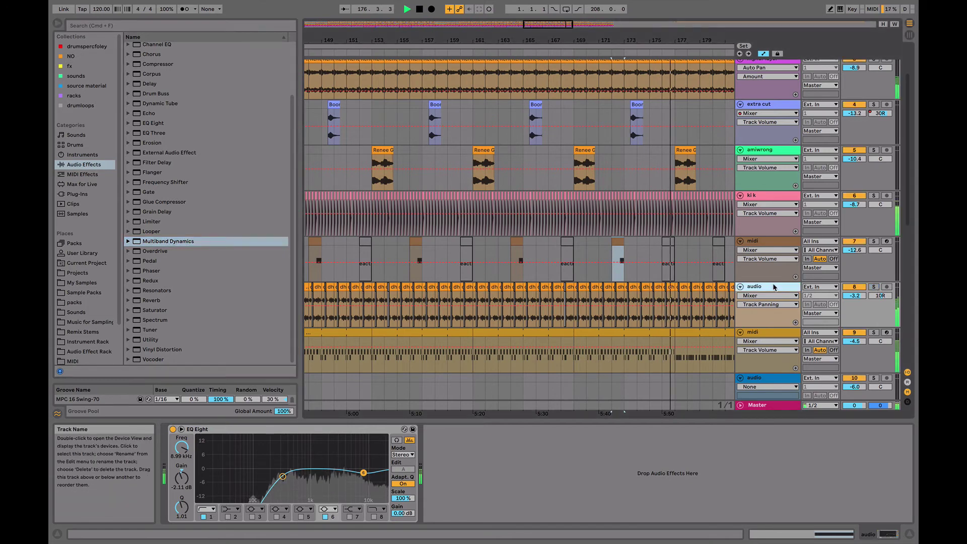
{"action": "key", "text": "super+r"}
{"action": "type", "text": "loop"}
{"action": "key", "text": "Return"}
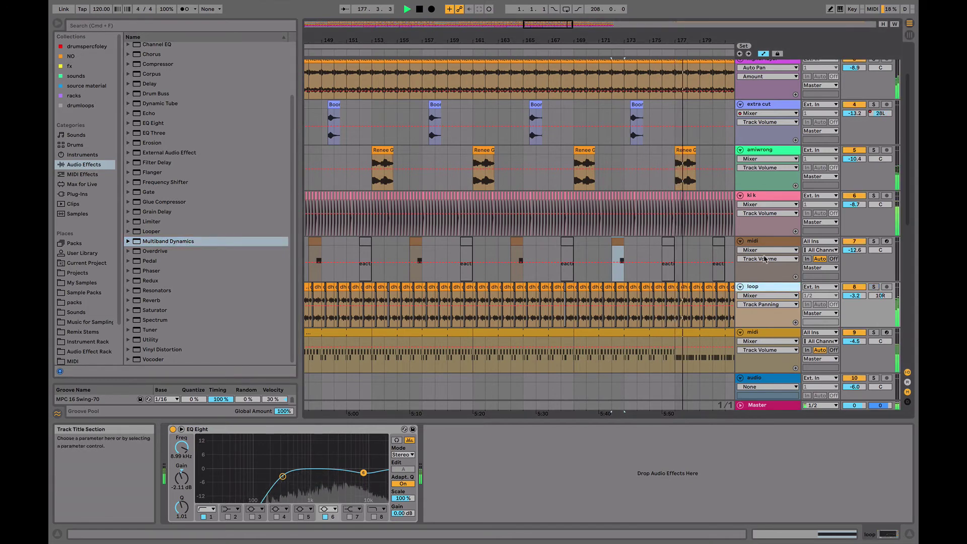
{"action": "left_click", "coordinate": [762, 242]}
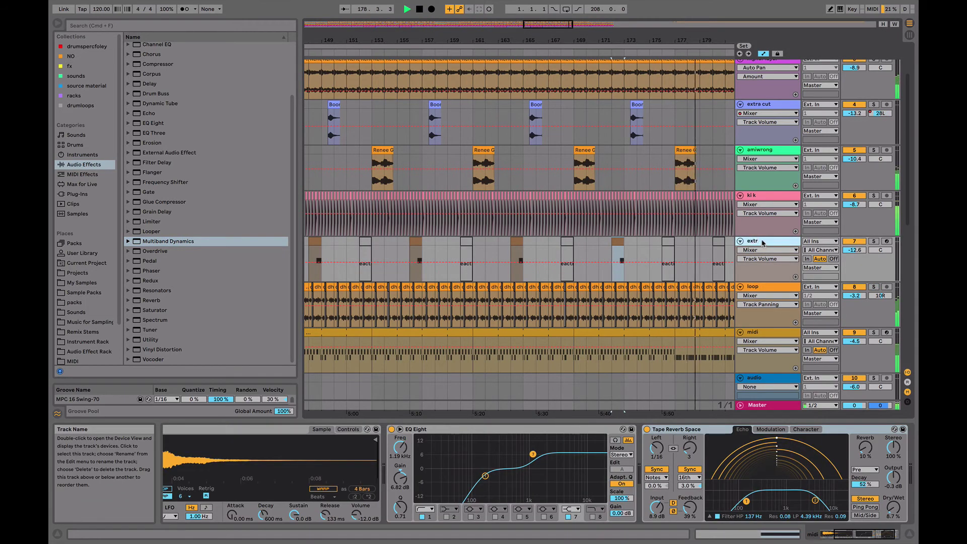
- Rename MIDI track 9 as "hats"
{"action": "scroll", "coordinate": [767, 278], "scroll_direction": "down", "scroll_amount": 3}
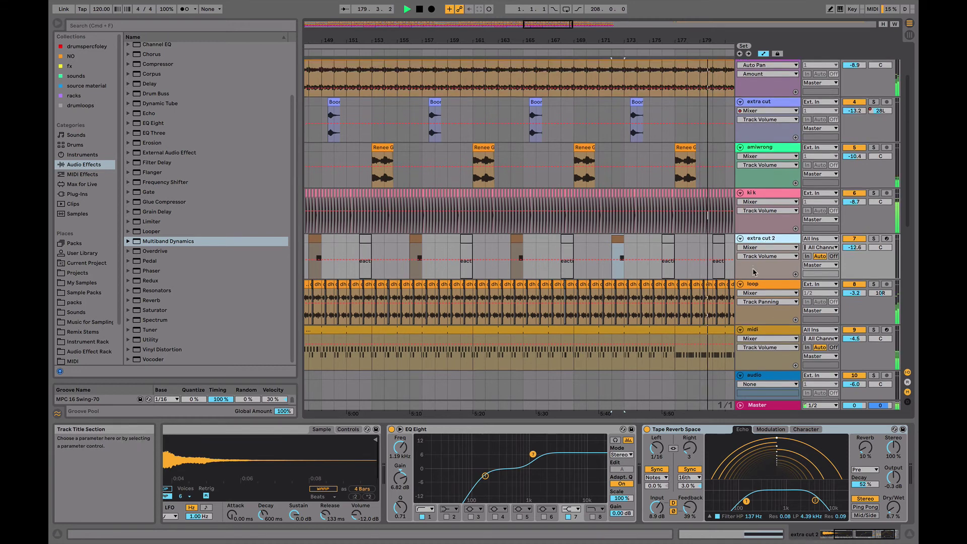
{"action": "left_click", "coordinate": [776, 276]}
{"action": "key", "text": "super+r"}
{"action": "type", "text": "hats"}
{"action": "key", "text": "Return"}
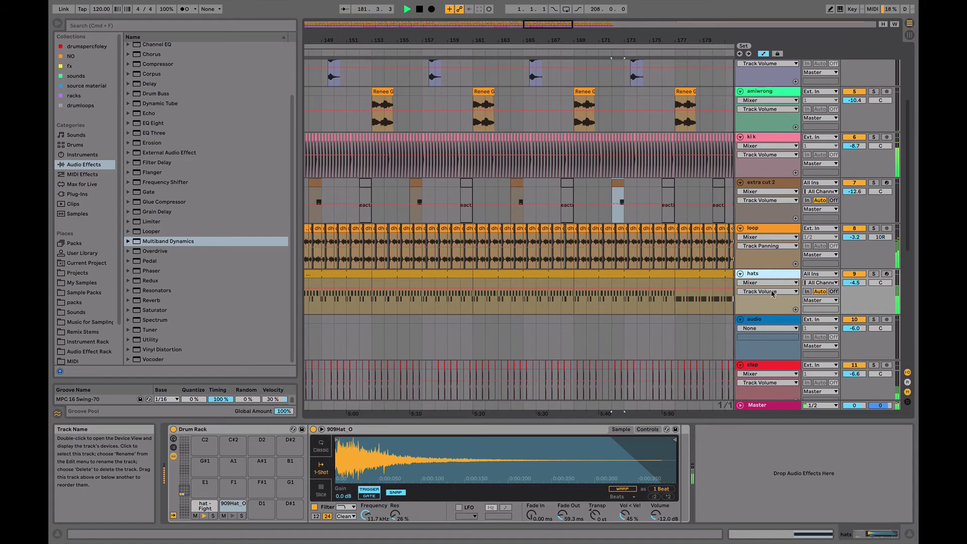
- Check audio track 10 for clips across the whole arrangement and delete the empty track
{"action": "left_click", "coordinate": [768, 318]}
{"action": "left_click_drag", "start_coordinate": [620, 39], "coordinate": [569, 3]}
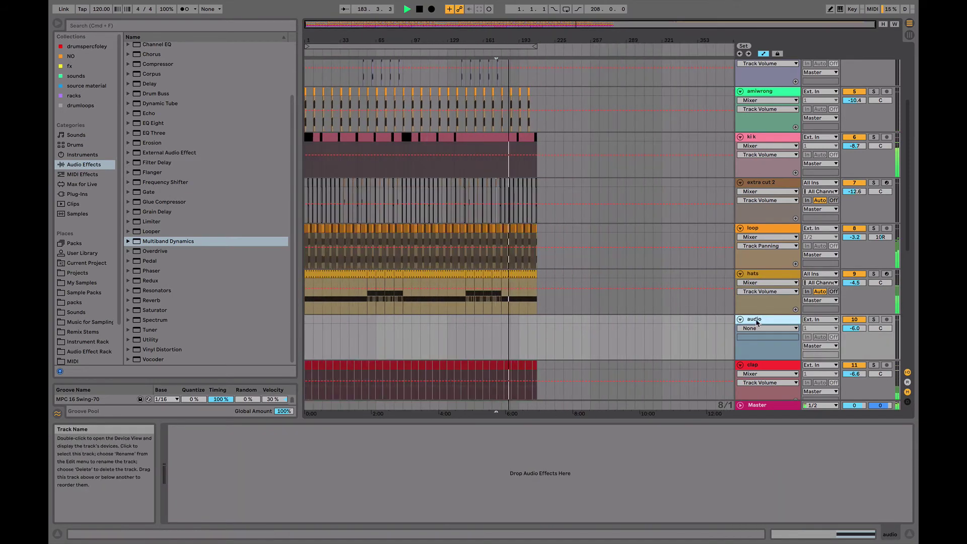
{"action": "key", "text": "Delete"}
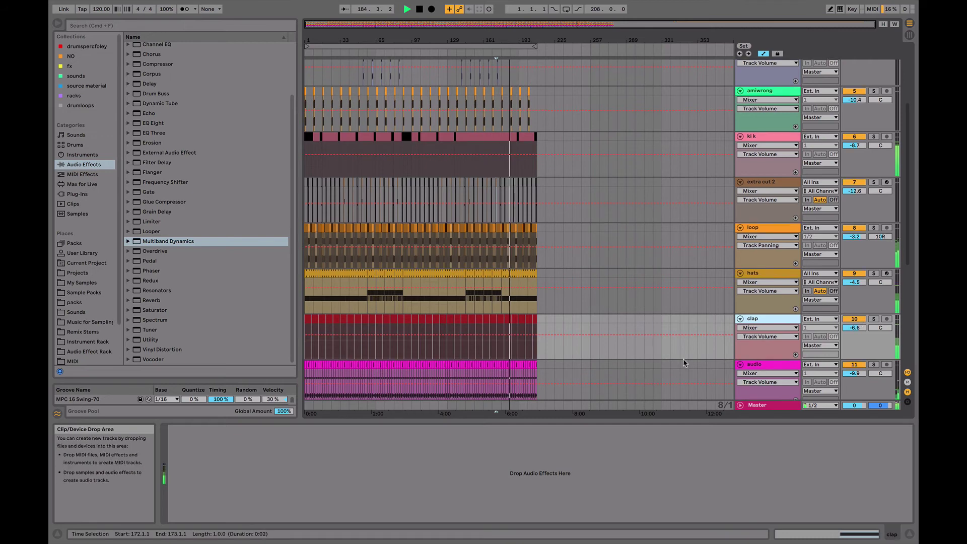
- Name track 11 "vinyl" and track 12 "fx", soloing each to hear what it plays
{"action": "scroll", "coordinate": [816, 317], "scroll_direction": "down", "scroll_amount": 3}
{"action": "left_click", "coordinate": [787, 277]}
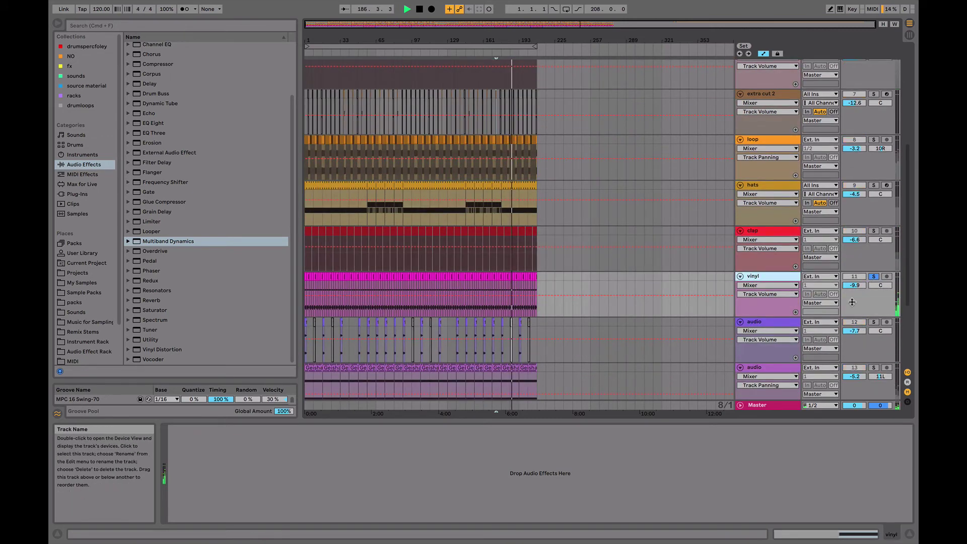
{"action": "left_click", "coordinate": [874, 322]}
{"action": "key", "text": "space"}
{"action": "left_click", "coordinate": [494, 322]}
{"action": "key", "text": "space"}
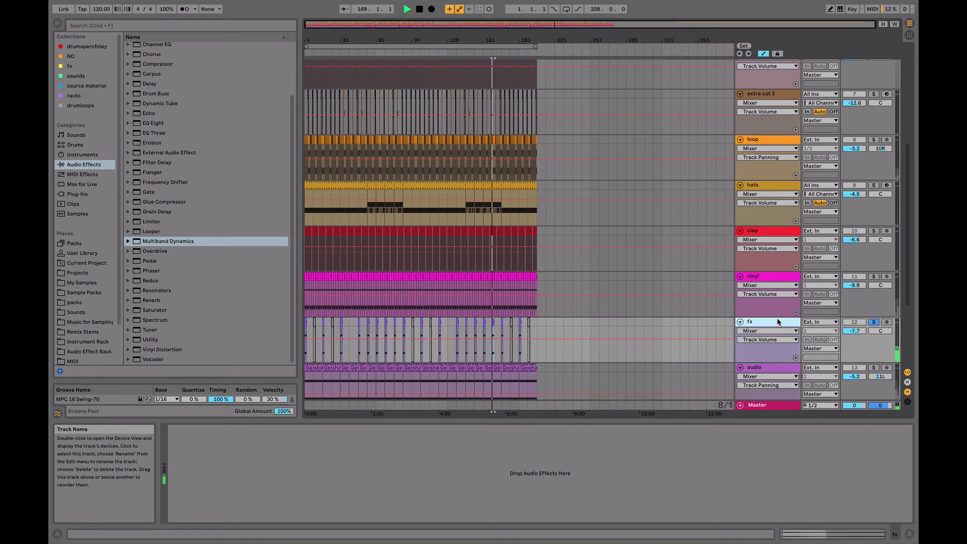
{"action": "left_click", "coordinate": [874, 322]}
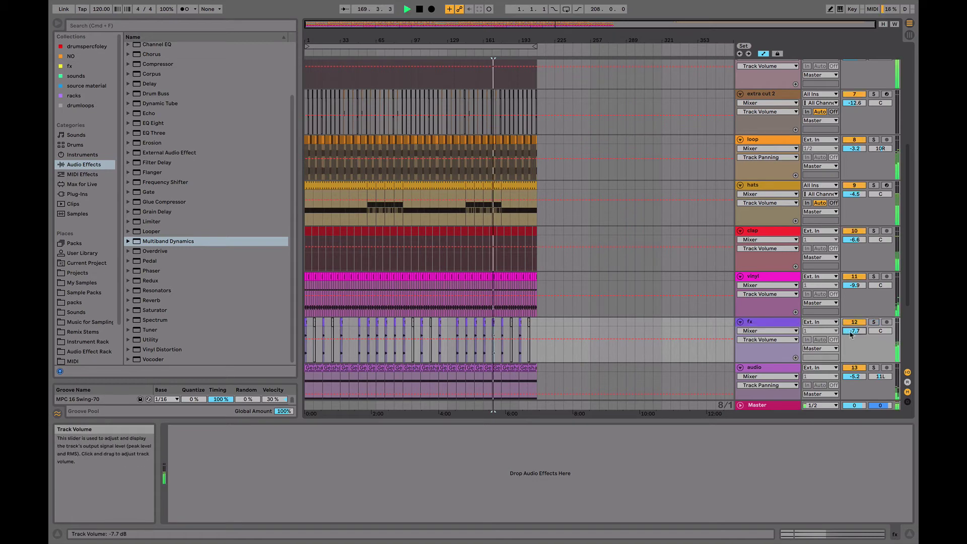
- Rename track 13 as "geisha" and track 14 as "string"
{"action": "left_click", "coordinate": [782, 369]}
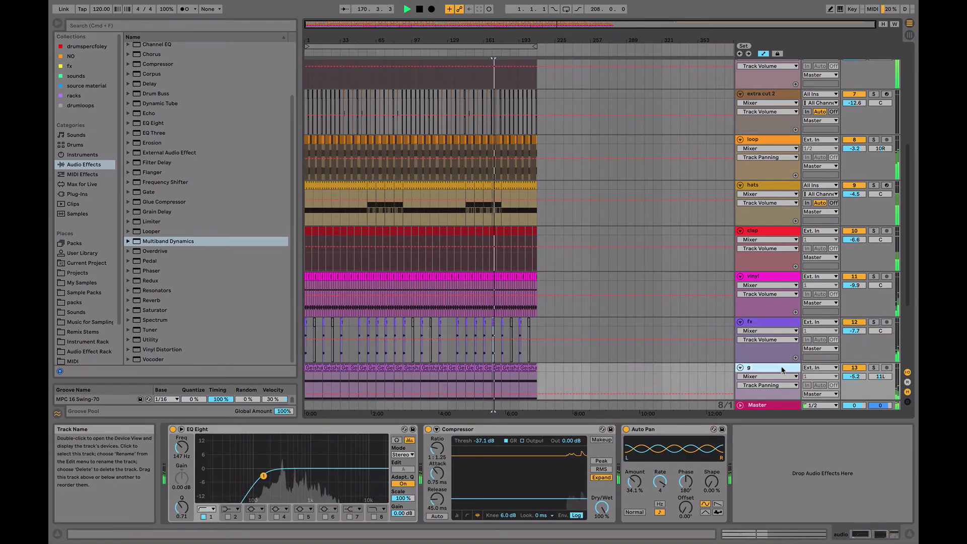
{"action": "scroll", "coordinate": [554, 282], "scroll_direction": "down", "scroll_amount": 4}
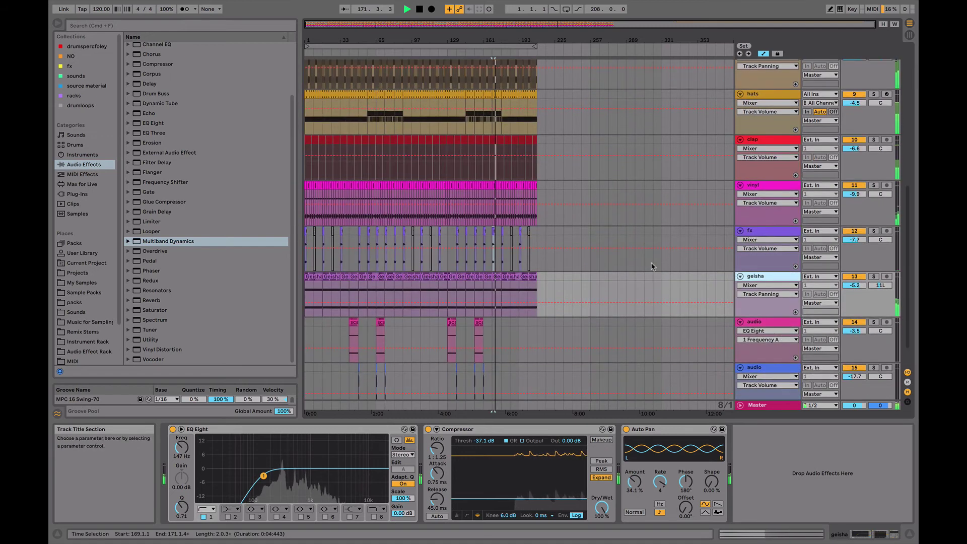
{"action": "left_click", "coordinate": [760, 326]}
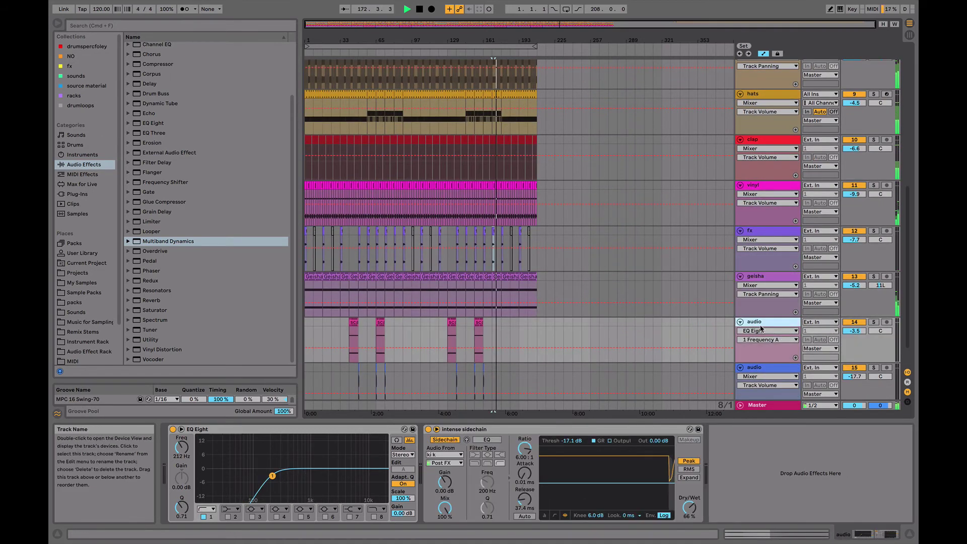
- Set the extra cut track's volume to -13.8 dB and replay from its clip at bar 173
{"action": "scroll", "coordinate": [731, 109], "scroll_direction": "up", "scroll_amount": 8}
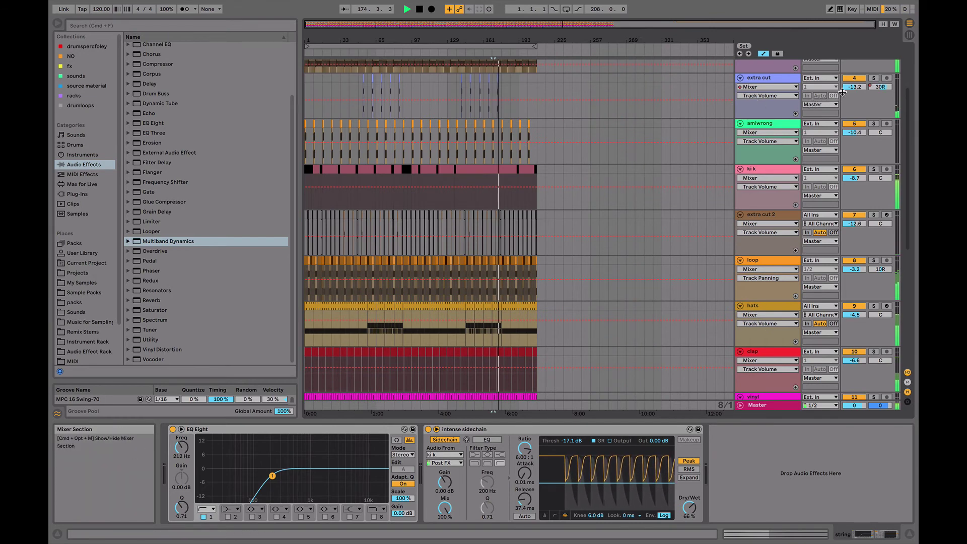
{"action": "left_click_drag", "start_coordinate": [852, 89], "coordinate": [852, 92]}
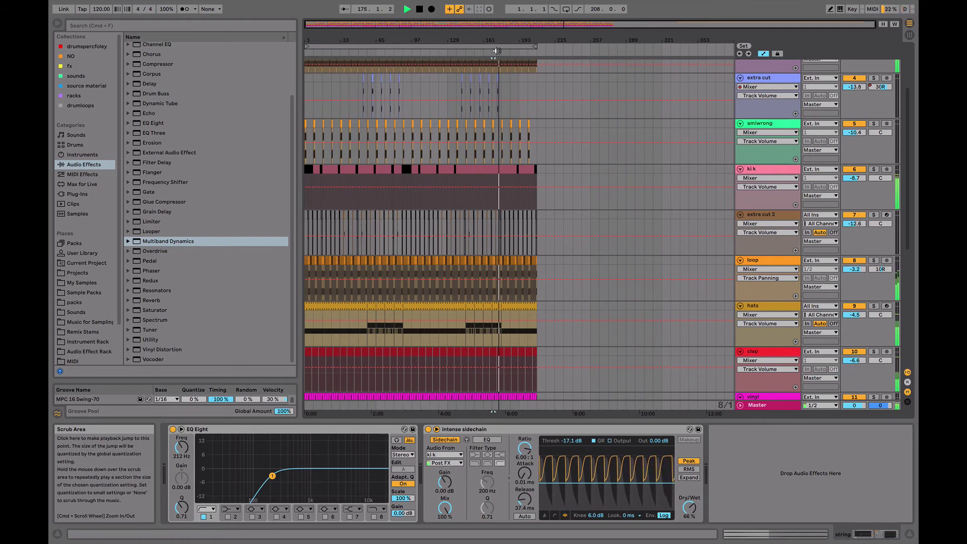
{"action": "left_click_drag", "start_coordinate": [498, 40], "coordinate": [498, 66]}
{"action": "left_click", "coordinate": [500, 78]}
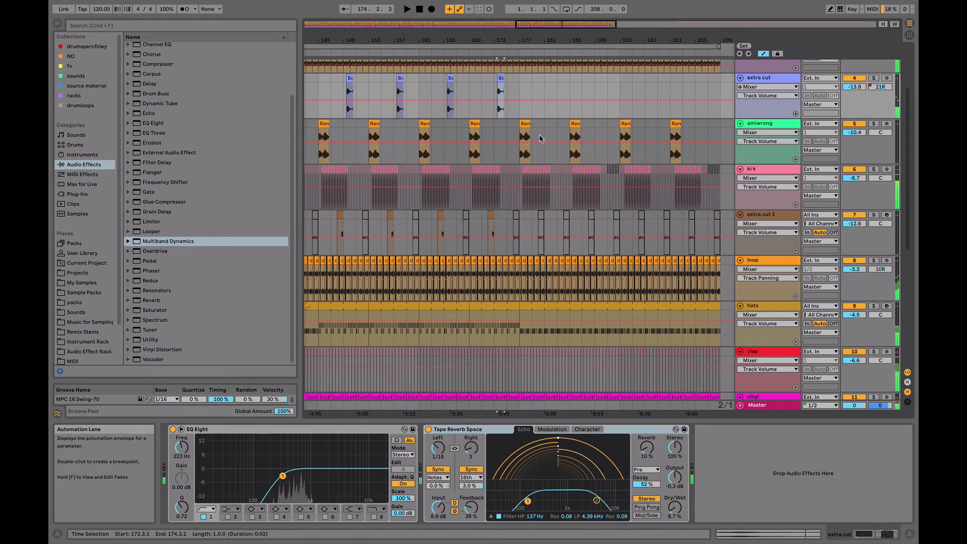
- Play the extra cut 2 part from around bar 170 and set that track's volume to -14.1 dB
{"action": "scroll", "coordinate": [542, 140], "scroll_direction": "down", "scroll_amount": 5}
{"action": "scroll", "coordinate": [541, 140], "scroll_direction": "up", "scroll_amount": 3}
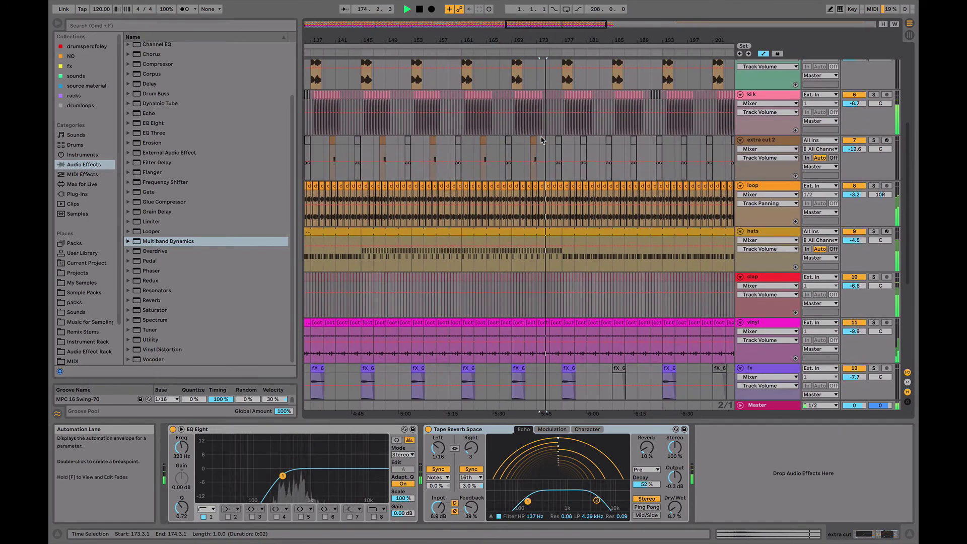
{"action": "scroll", "coordinate": [542, 141], "scroll_direction": "down", "scroll_amount": 4}
{"action": "scroll", "coordinate": [542, 141], "scroll_direction": "up", "scroll_amount": 7}
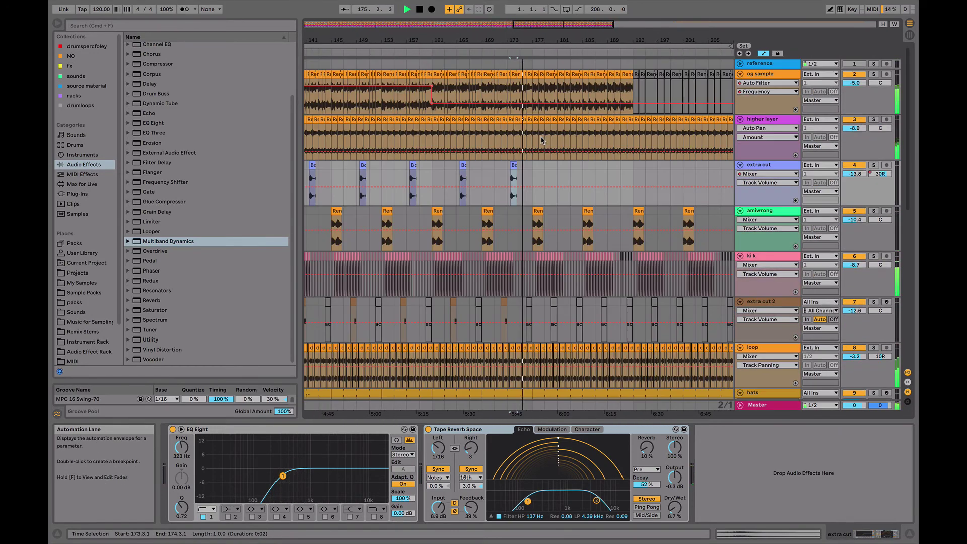
{"action": "scroll", "coordinate": [541, 140], "scroll_direction": "down", "scroll_amount": 1}
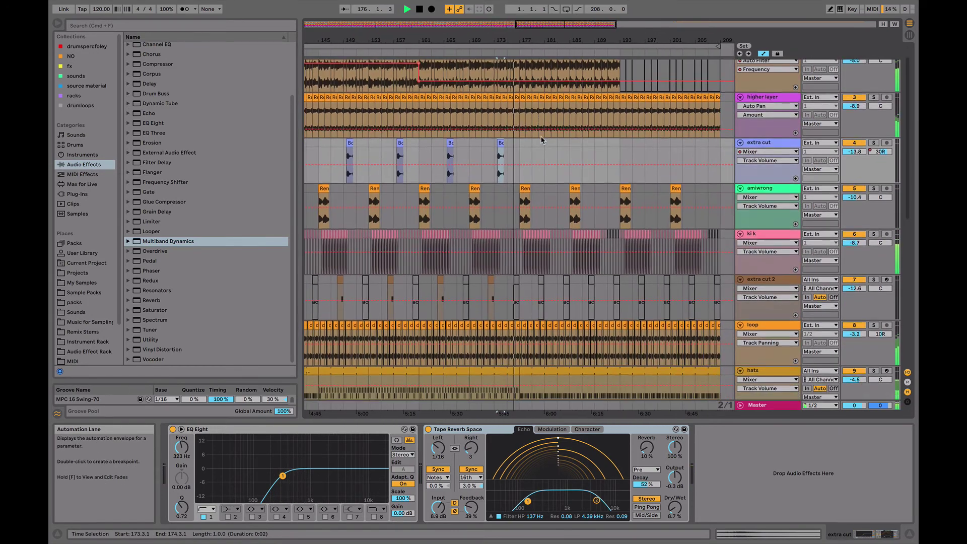
{"action": "left_click", "coordinate": [489, 287]}
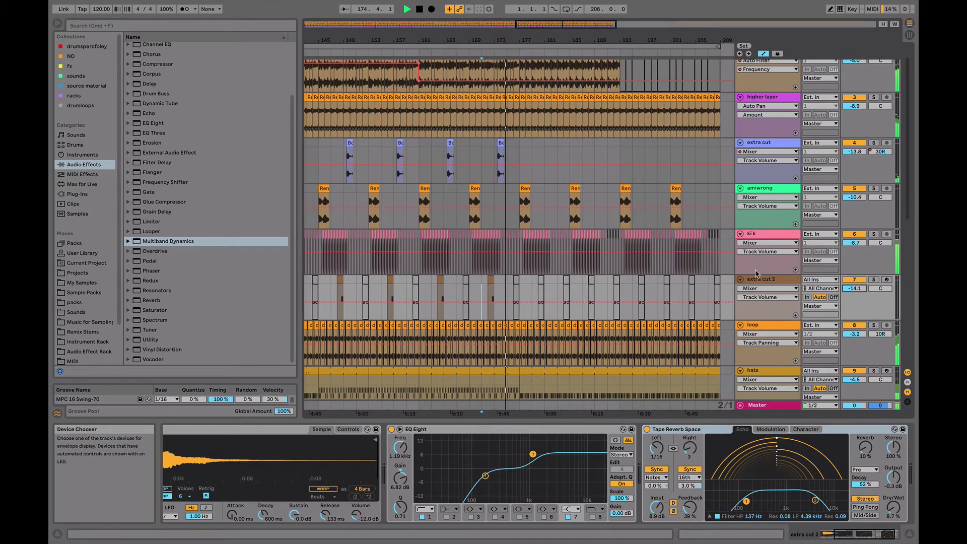
- Move the extra cut 2 track above the kick track, directly below amiwrong
{"action": "left_click_drag", "start_coordinate": [756, 285], "coordinate": [762, 235]}
{"action": "scroll", "coordinate": [766, 222], "scroll_direction": "up", "scroll_amount": 1}
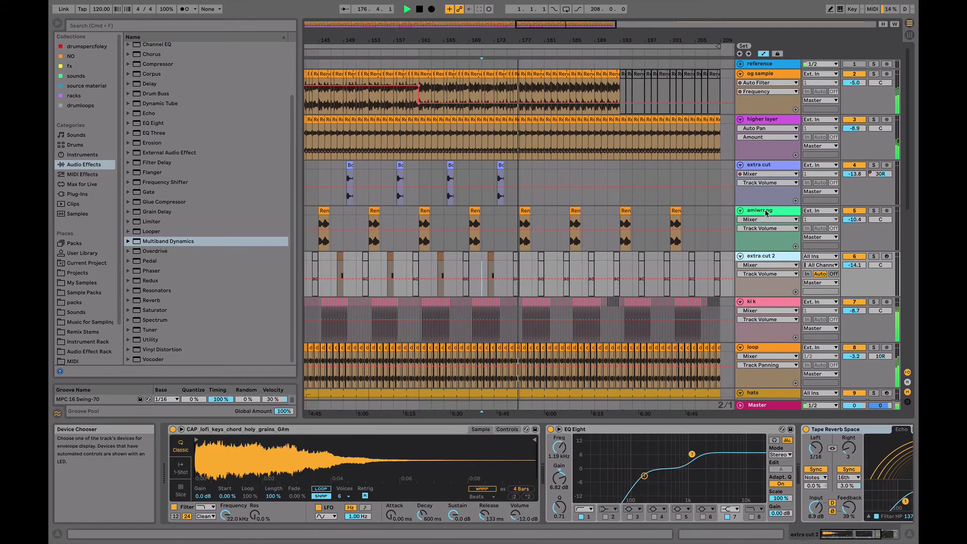
{"action": "scroll", "coordinate": [769, 205], "scroll_direction": "down", "scroll_amount": 5}
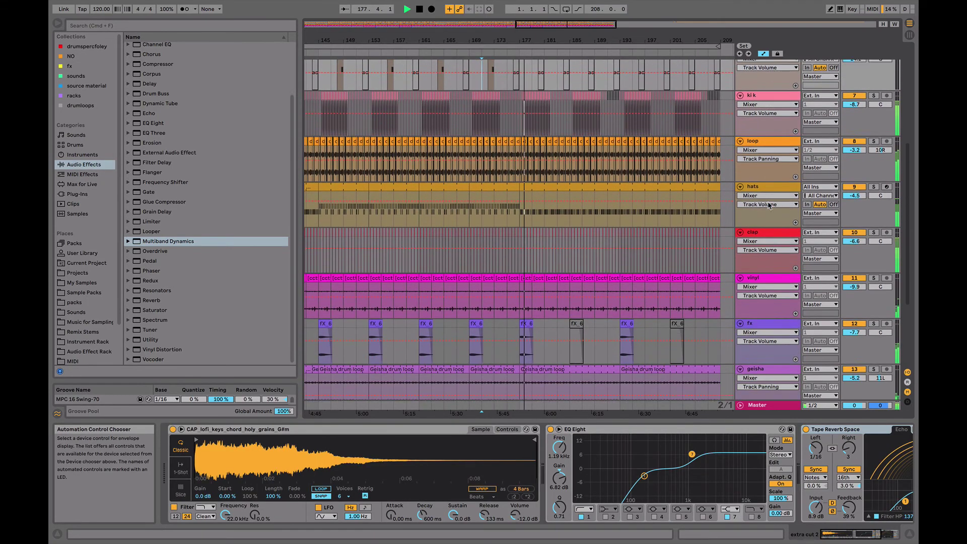
- Reorder the lower tracks so vinyl sits below fx and geisha sits between hats and clap
{"action": "left_click", "coordinate": [764, 280]}
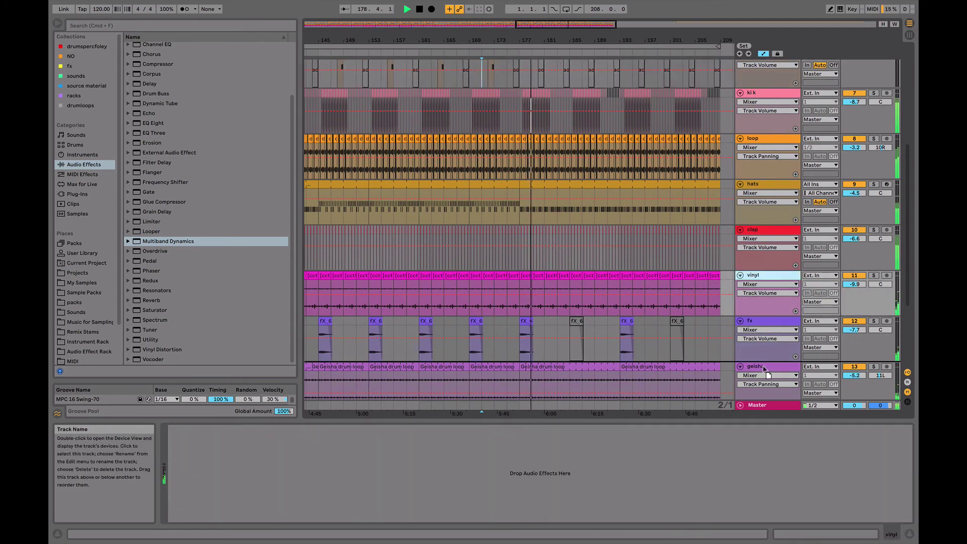
{"action": "scroll", "coordinate": [769, 400], "scroll_direction": "down", "scroll_amount": 1}
{"action": "left_click_drag", "start_coordinate": [769, 399], "coordinate": [766, 312]}
{"action": "left_click_drag", "start_coordinate": [765, 245], "coordinate": [766, 242]}
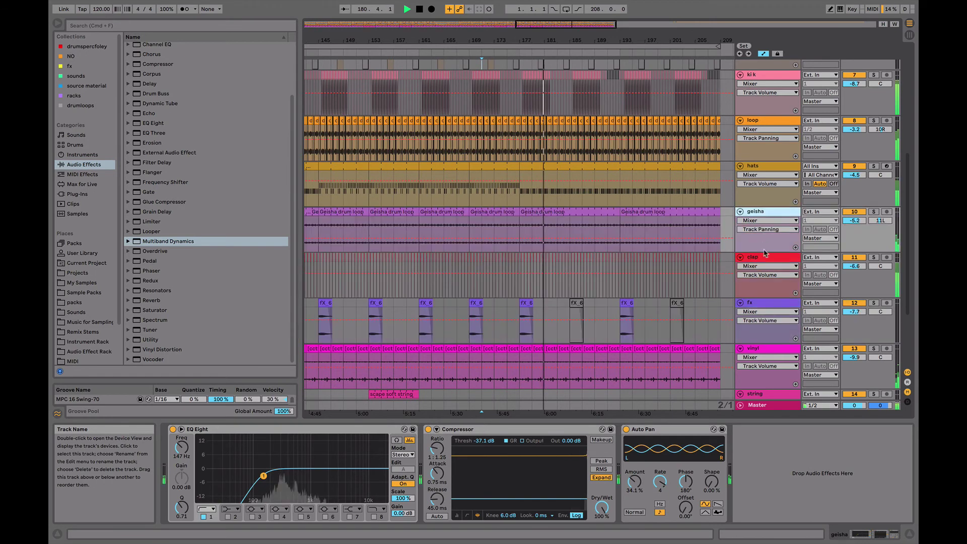
- Play the clip at bar 161 on track 15 and rename the track "crash"
{"action": "scroll", "coordinate": [756, 251], "scroll_direction": "down", "scroll_amount": 3}
{"action": "left_click", "coordinate": [422, 337]}
{"action": "key", "text": "space"}
{"action": "key", "text": "space"}
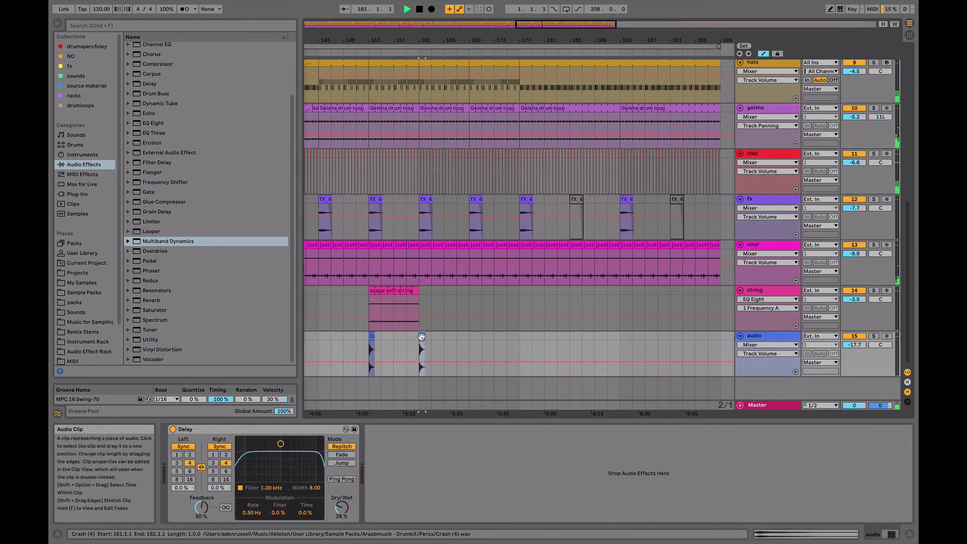
{"action": "left_click", "coordinate": [766, 338]}
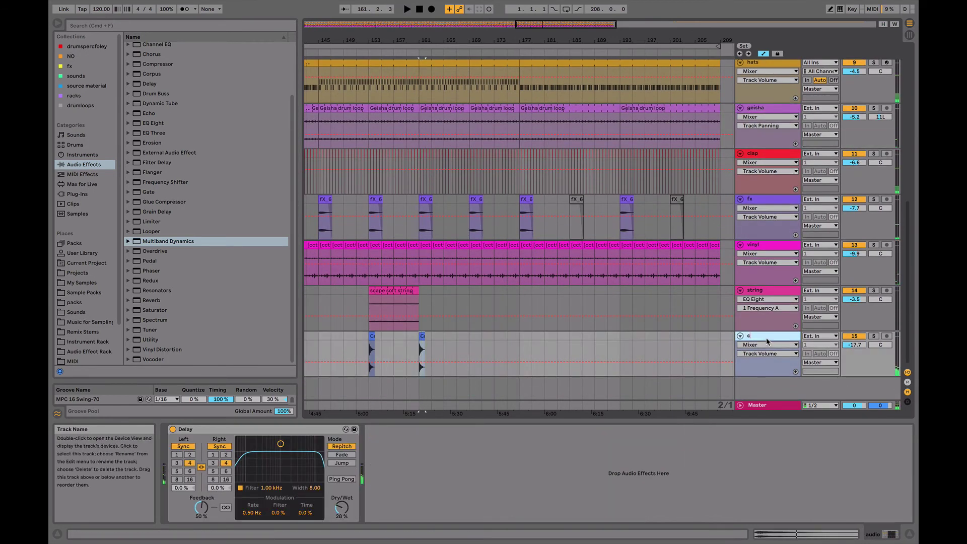
- Group the tracks from kick through clap, including loop, hats and geisha
{"action": "scroll", "coordinate": [762, 200], "scroll_direction": "up", "scroll_amount": 3}
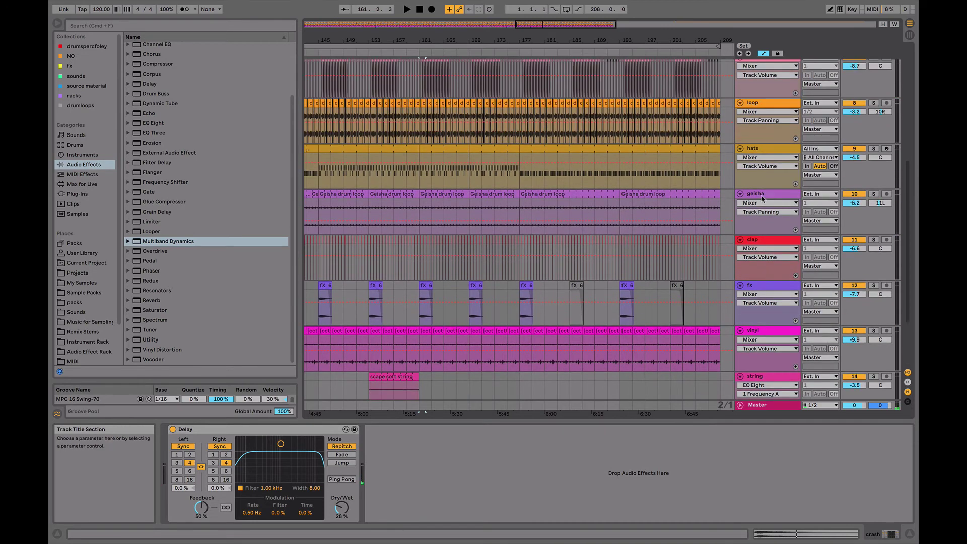
{"action": "left_click", "coordinate": [754, 250]}
{"action": "scroll", "coordinate": [754, 249], "scroll_direction": "up", "scroll_amount": 3}
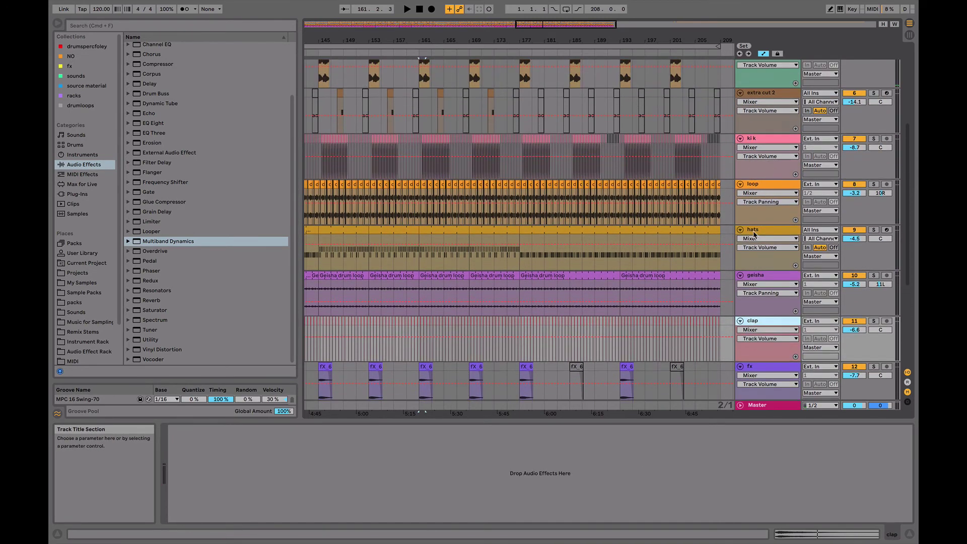
{"action": "left_click", "coordinate": [764, 144], "text": "shift"}
{"action": "key", "text": "super+g"}
- Solo and play the new percussion group, and name it "drums"
{"action": "left_click", "coordinate": [876, 140]}
{"action": "key", "text": "space"}
{"action": "left_click", "coordinate": [773, 140]}
{"action": "key", "text": "super+r"}
{"action": "type", "text": "drums"}
{"action": "key", "text": "Return"}
- Set the hats track's volume to -5.0 dB while the soloed drums play, and stop playback
{"action": "left_click", "coordinate": [854, 184]}
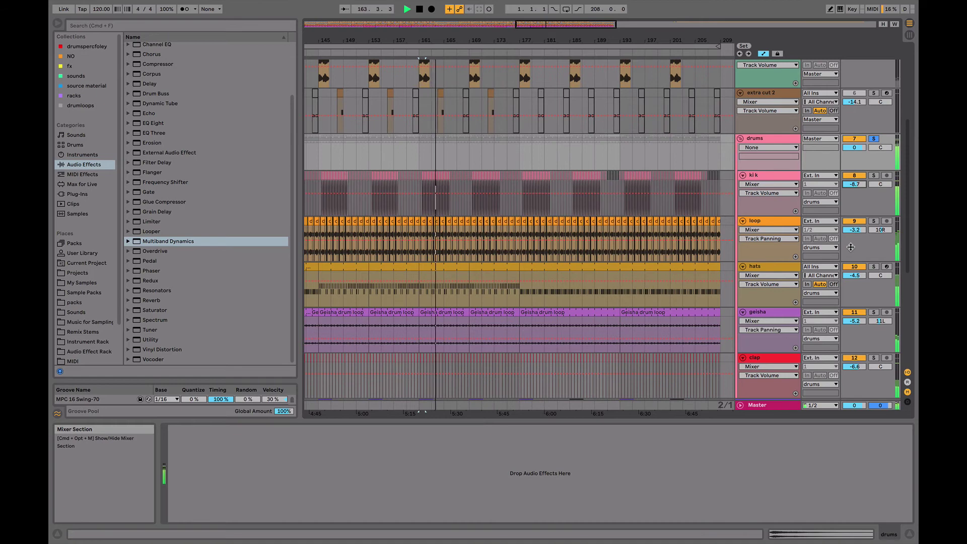
{"action": "left_click_drag", "start_coordinate": [856, 276], "coordinate": [856, 278]}
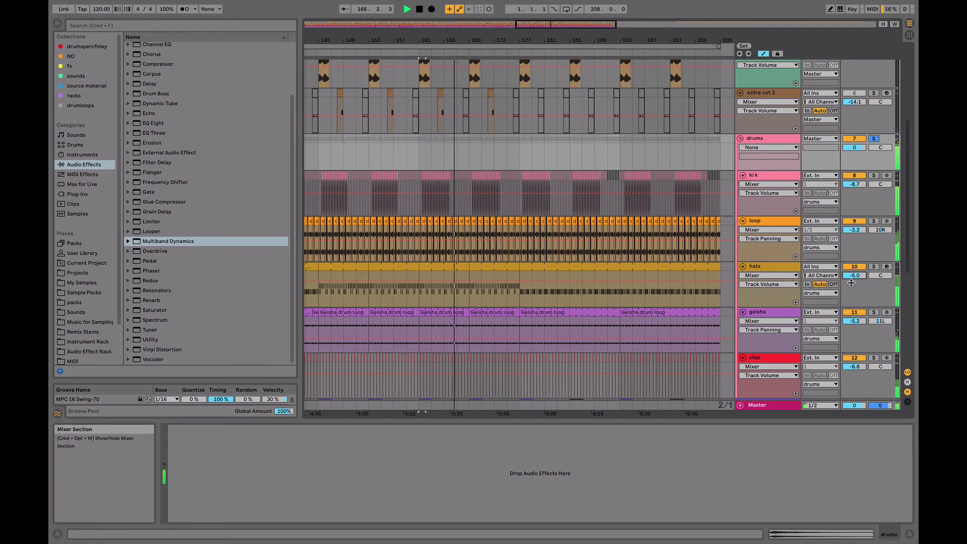
{"action": "key", "text": "space"}
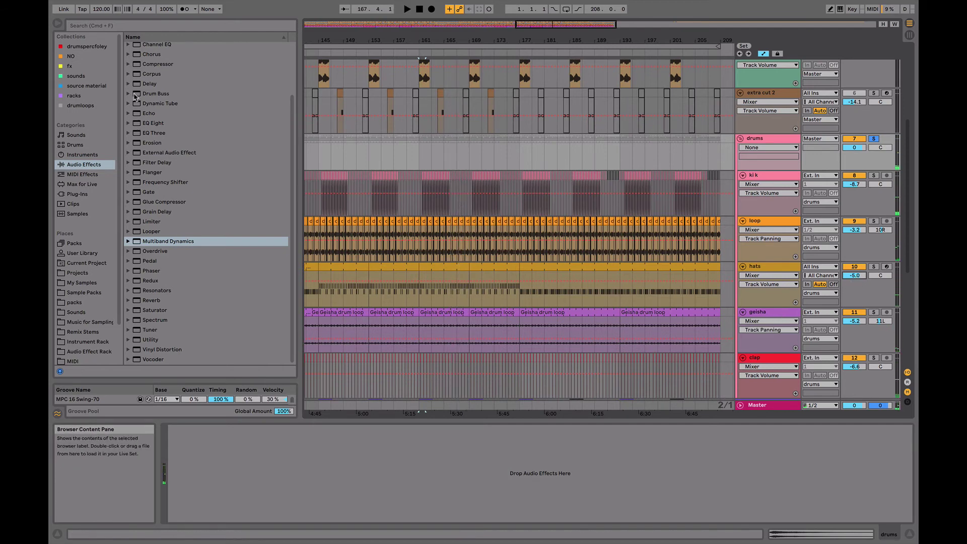
- Add a Drum Buss to the drums group and set its Crunch to 11% during playback
{"action": "double_click", "coordinate": [134, 95]}
{"action": "key", "text": "space"}
{"action": "left_click_drag", "start_coordinate": [214, 477], "coordinate": [213, 443]}
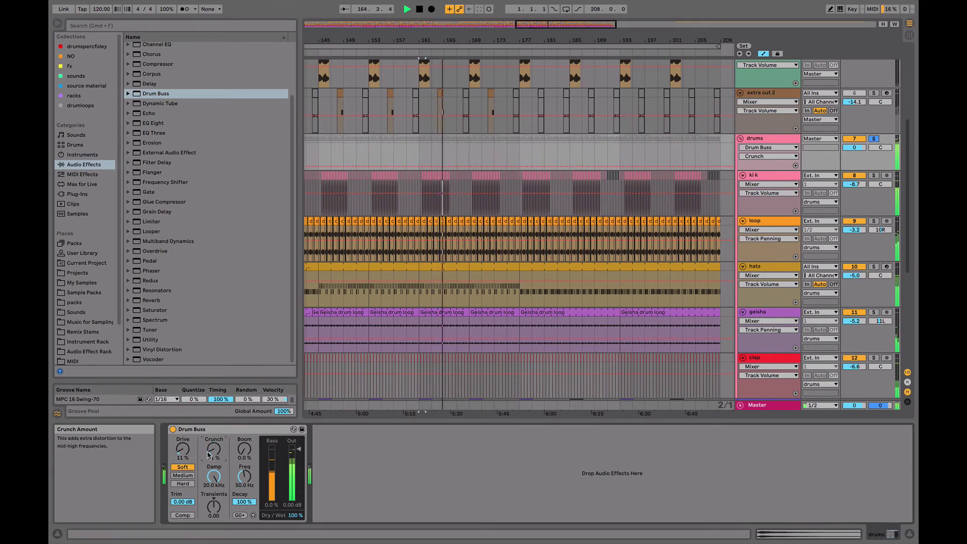
- Set the drums group's Drum Buss output to -2.55 dB and its Dry/Wet to 27%
{"action": "left_click_drag", "start_coordinate": [296, 515], "coordinate": [295, 540]}
{"action": "left_click_drag", "start_coordinate": [299, 449], "coordinate": [299, 454]}
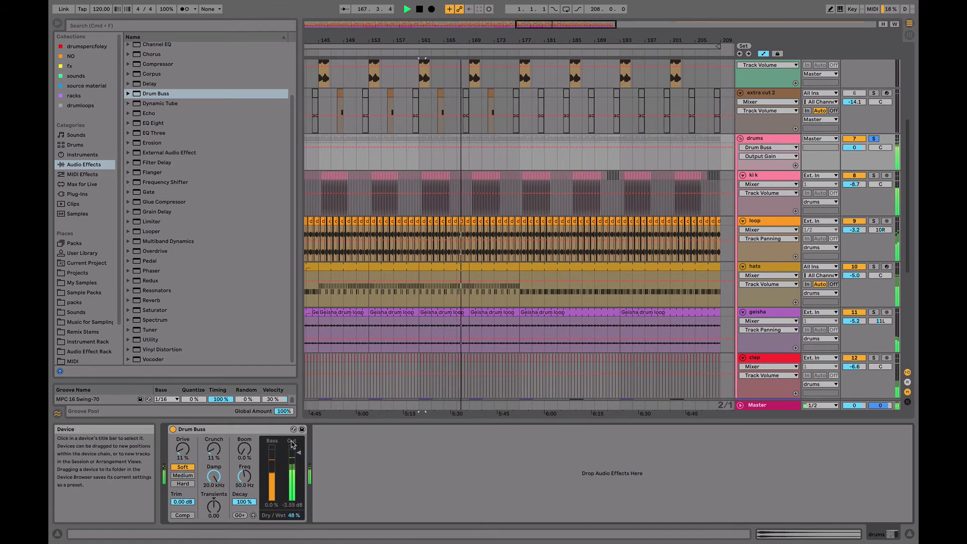
{"action": "left_click_drag", "start_coordinate": [292, 515], "coordinate": [293, 525]}
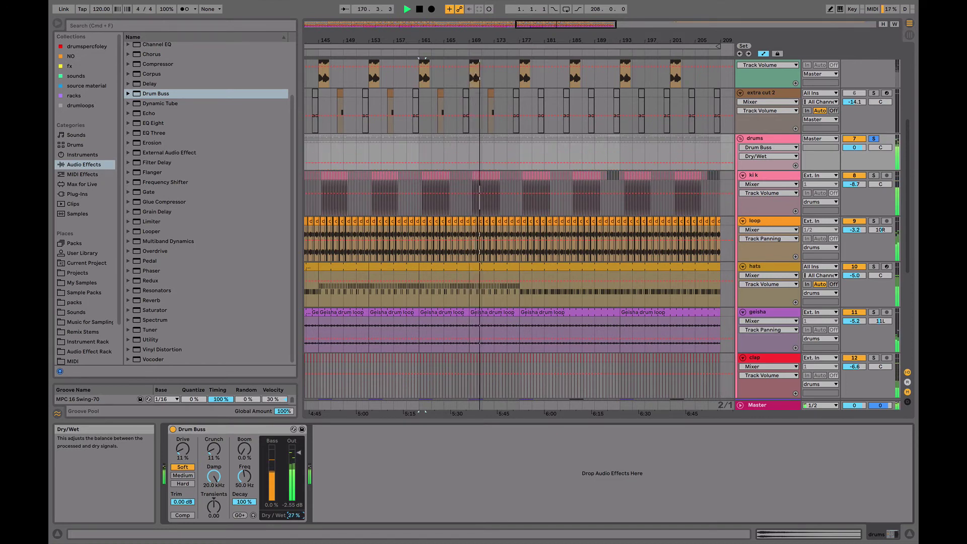
- Unsolo the drums group, replay the full mix and set the group's volume to 0 dB
{"action": "key", "text": "space"}
{"action": "left_click", "coordinate": [874, 138]}
{"action": "key", "text": "space"}
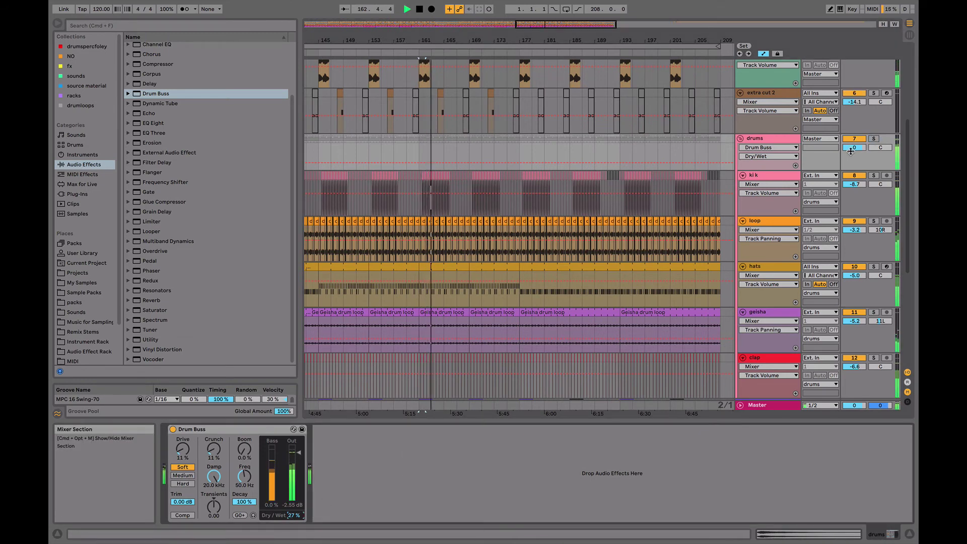
{"action": "left_click_drag", "start_coordinate": [851, 153], "coordinate": [851, 154]}
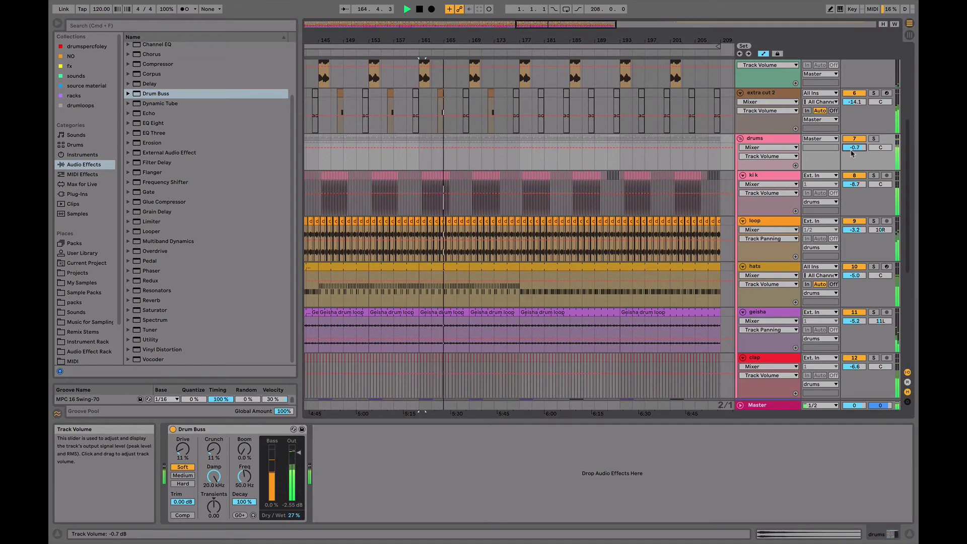
{"action": "left_click_drag", "start_coordinate": [851, 150], "coordinate": [851, 149]}
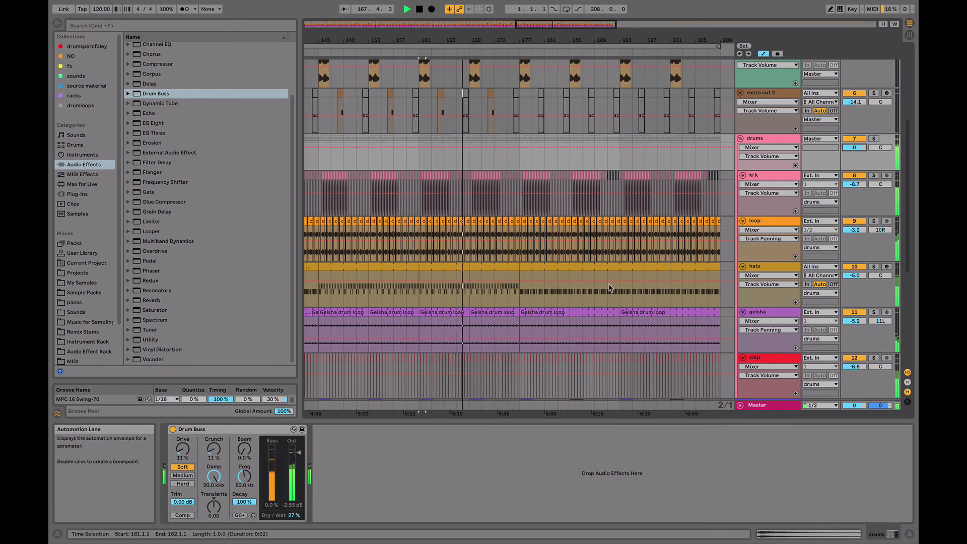
- Load the Soundtoys Decapitator plug-in at the start of the Master effect chain, resume playback and close the plug-in's window
{"action": "scroll", "coordinate": [608, 288], "scroll_direction": "down", "scroll_amount": 5}
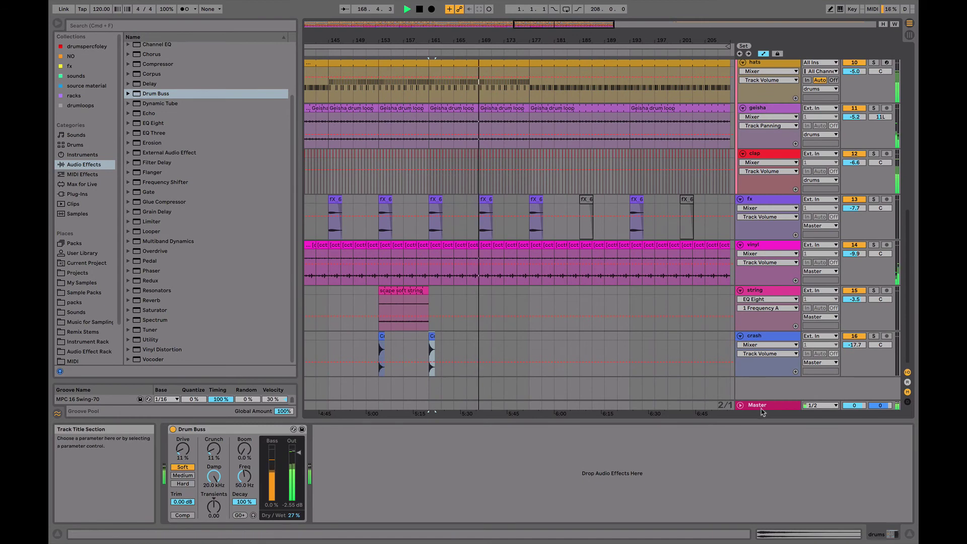
{"action": "left_click", "coordinate": [765, 406]}
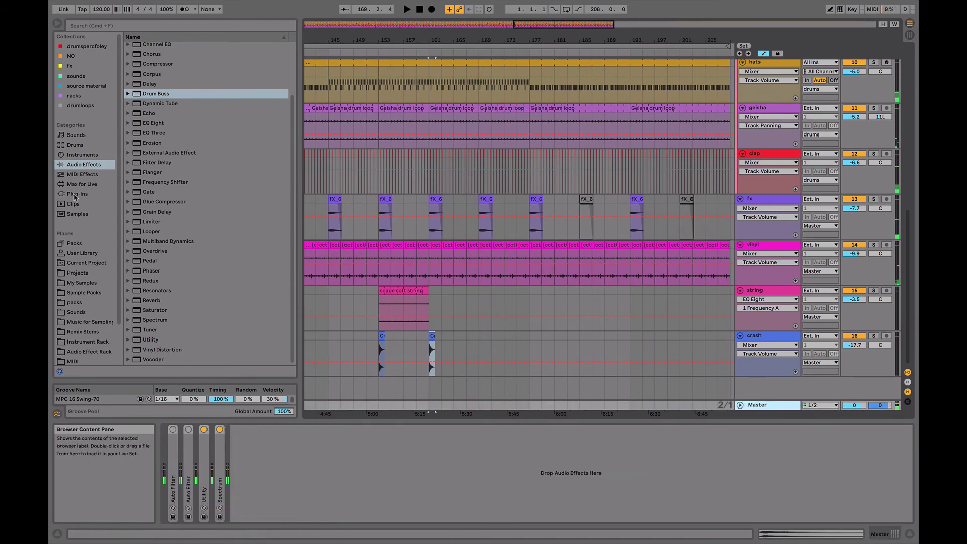
{"action": "left_click", "coordinate": [76, 194]}
{"action": "left_click", "coordinate": [87, 166]}
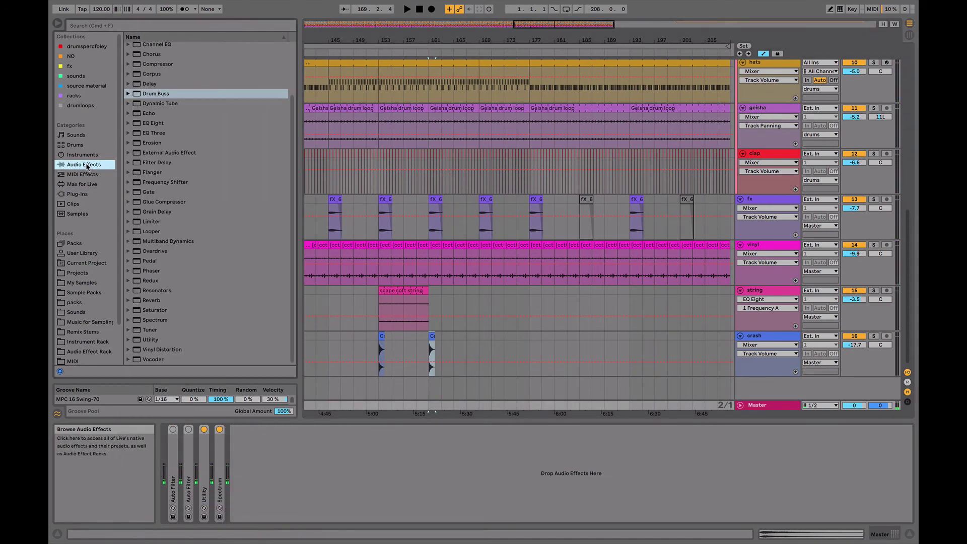
{"action": "left_click", "coordinate": [76, 195]}
{"action": "left_click", "coordinate": [128, 47]}
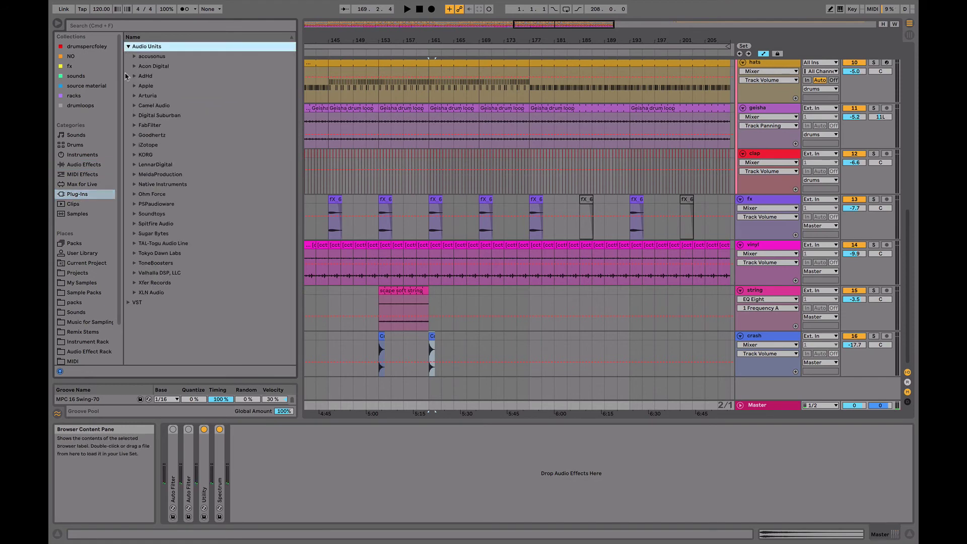
{"action": "left_click", "coordinate": [135, 214]}
{"action": "left_click_drag", "start_coordinate": [164, 235], "coordinate": [169, 516]}
{"action": "key", "text": "space"}
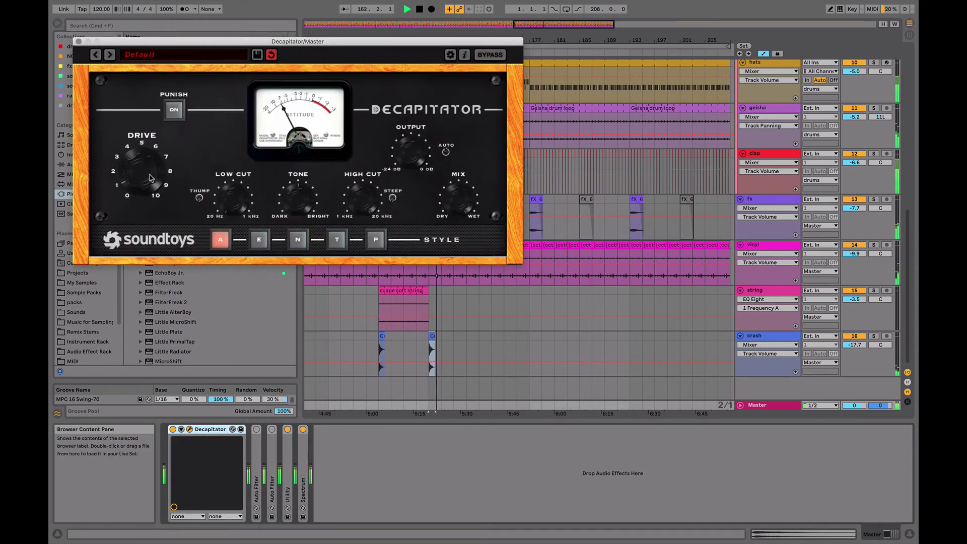
{"action": "left_click", "coordinate": [79, 42]}
- Add a Limiter after Decapitator on the Master and set its gain to 6.10 dB
{"action": "left_click", "coordinate": [110, 192]}
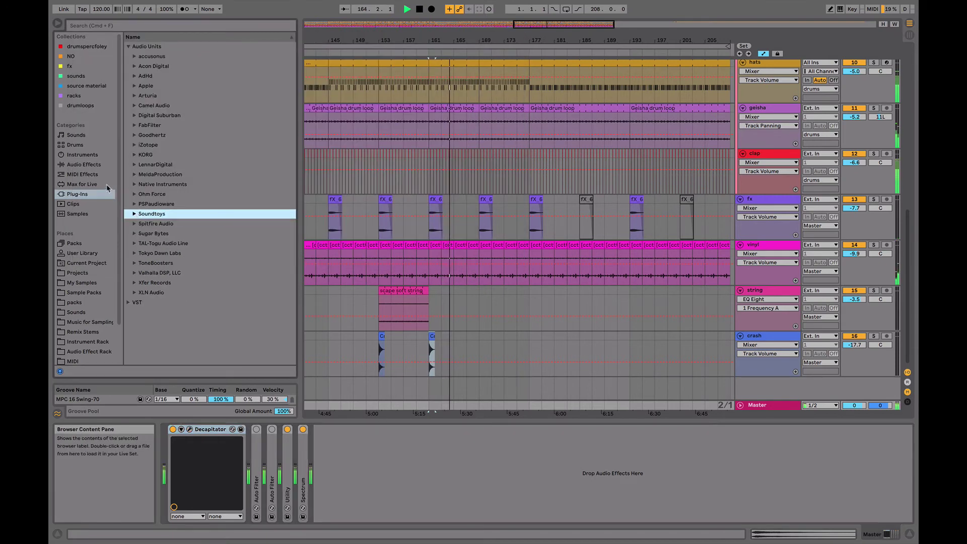
{"action": "left_click", "coordinate": [83, 165]}
{"action": "left_click", "coordinate": [156, 222]}
{"action": "double_click", "coordinate": [156, 223]}
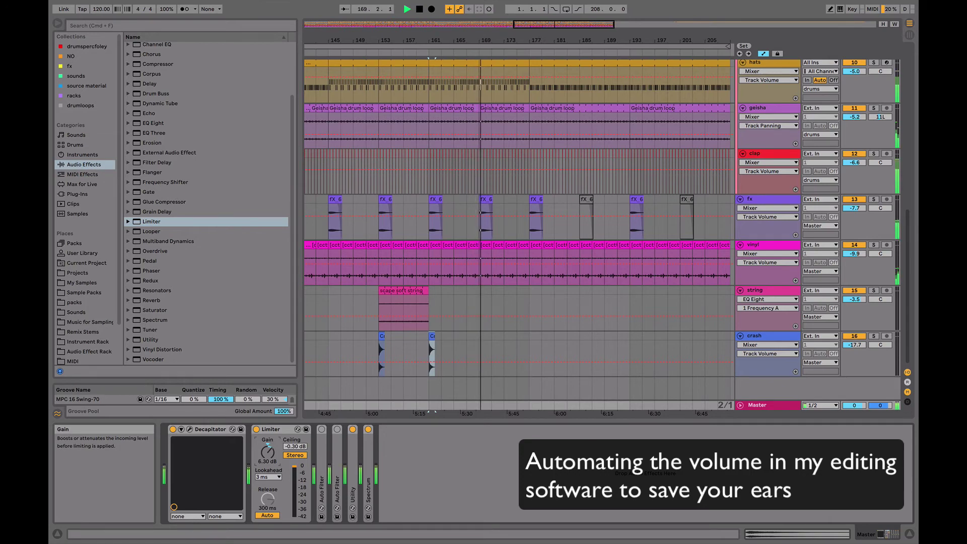
{"action": "left_click_drag", "start_coordinate": [274, 455], "coordinate": [273, 457]}
- Lower the output gain of the kick track's Drum Buss
{"action": "scroll", "coordinate": [780, 188], "scroll_direction": "up", "scroll_amount": 6}
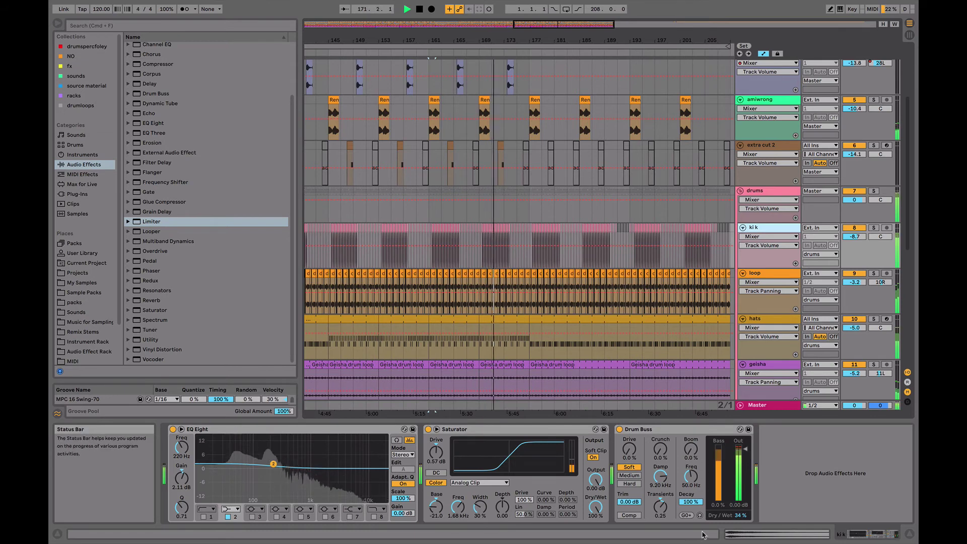
{"action": "left_click", "coordinate": [750, 448]}
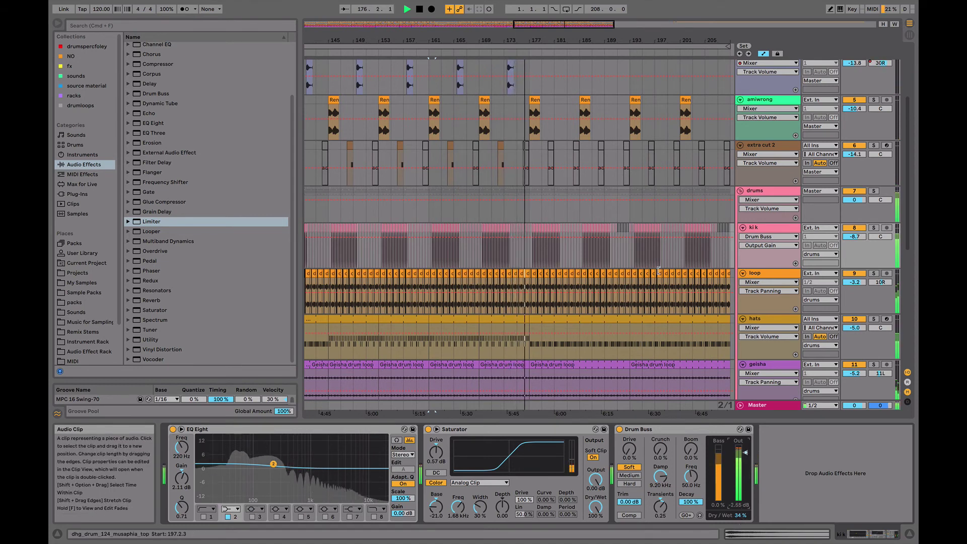
{"action": "scroll", "coordinate": [659, 271], "scroll_direction": "down", "scroll_amount": 8}
{"action": "left_click", "coordinate": [754, 340]}
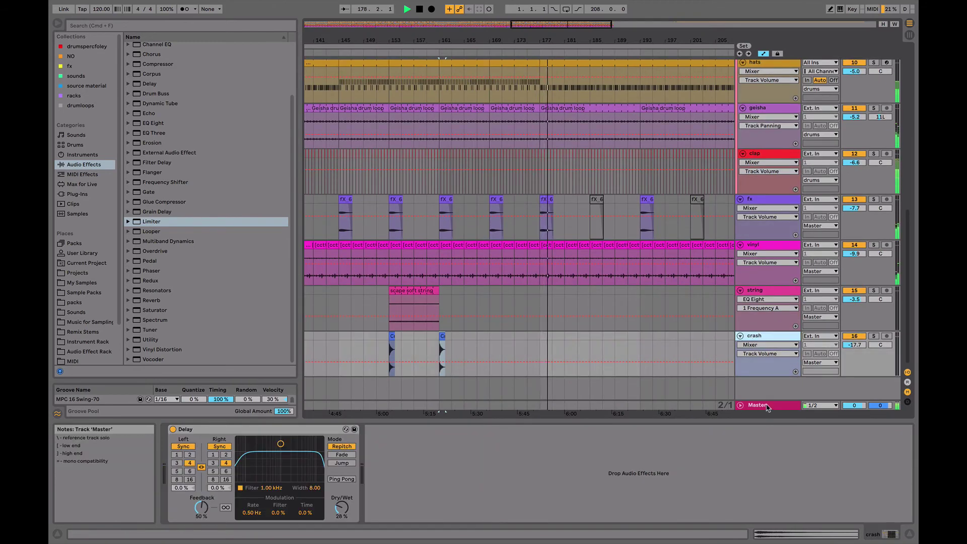
{"action": "key", "text": "space"}
{"action": "key", "text": "space"}
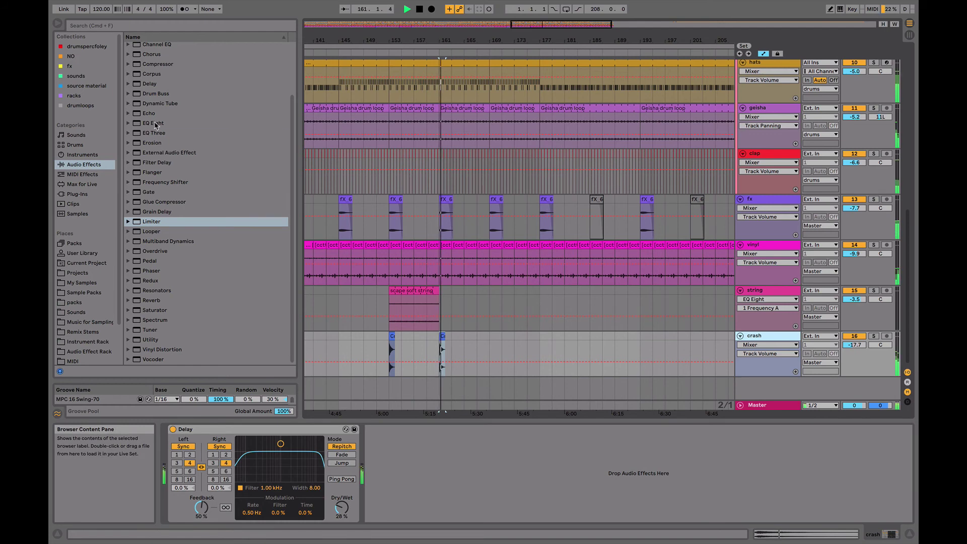
{"action": "double_click", "coordinate": [154, 123]}
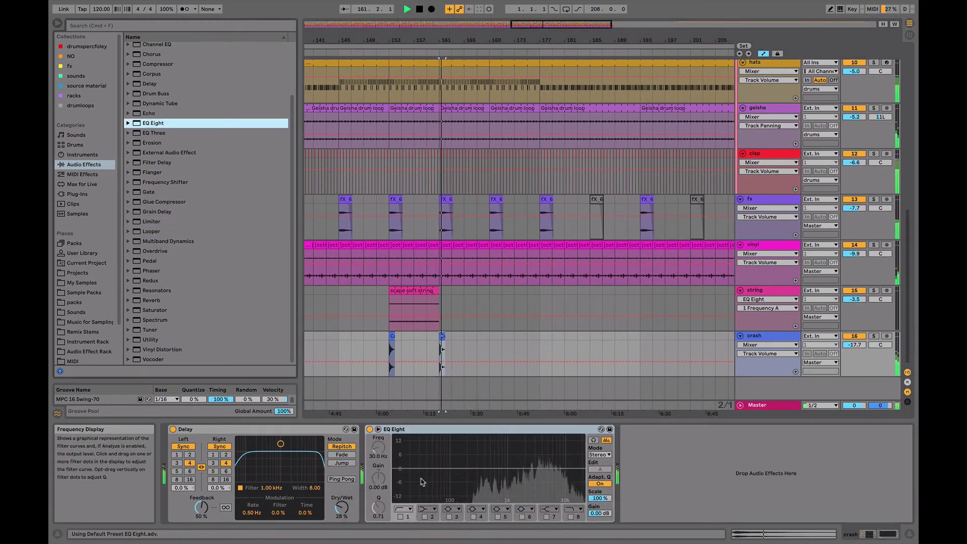
{"action": "left_click", "coordinate": [447, 431]}
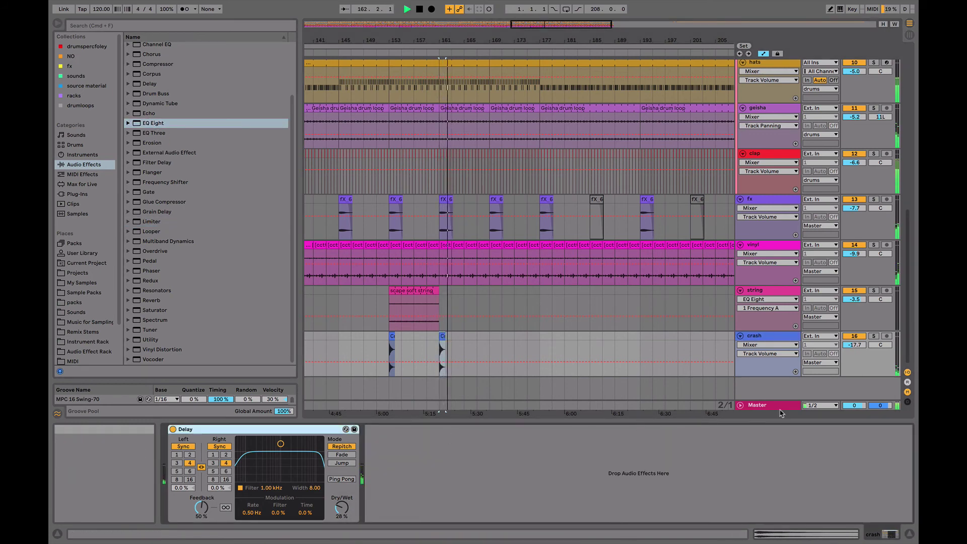
- Raise the Master Limiter's gain to 7.30 dB
{"action": "left_click", "coordinate": [779, 408]}
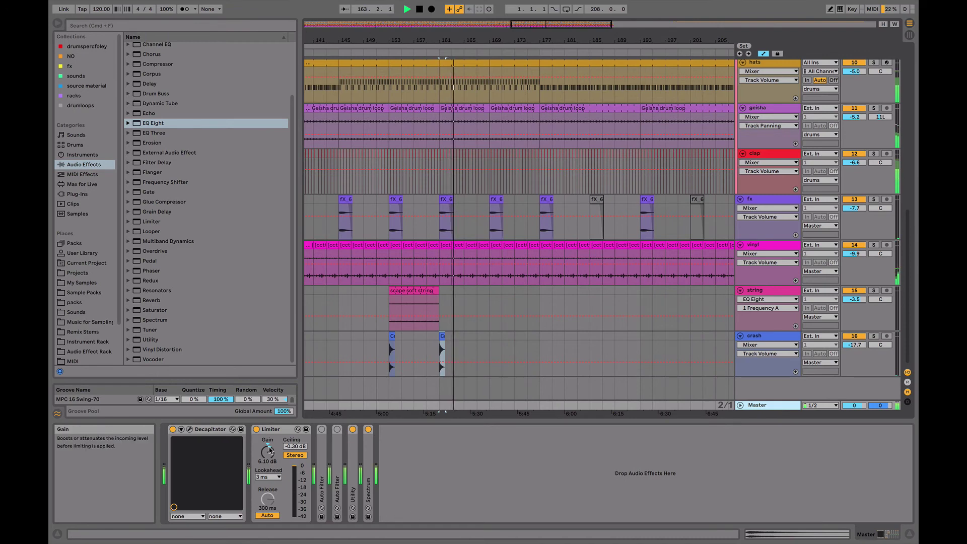
{"action": "left_click_drag", "start_coordinate": [268, 452], "coordinate": [268, 449]}
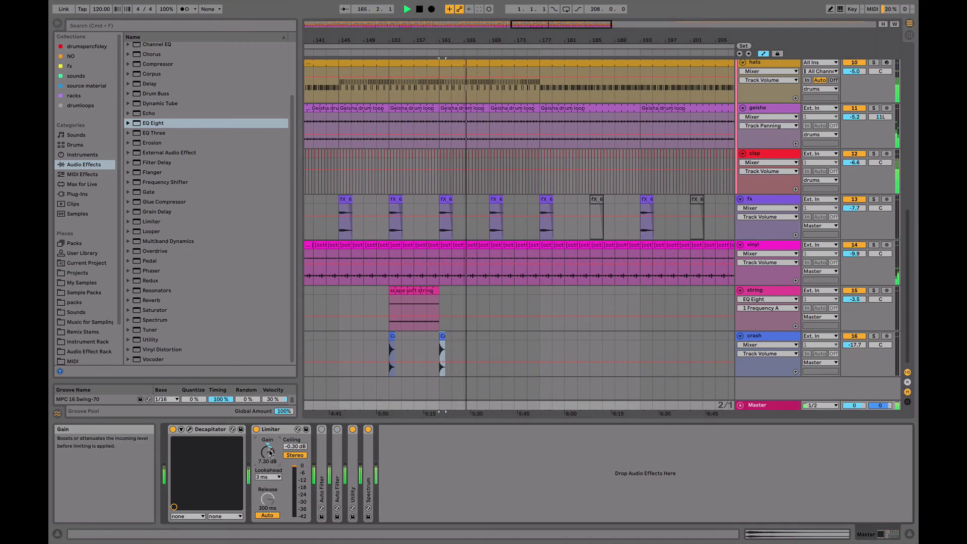
- Solo the og sample track, review its effects, enable EQ Eight's second band with a gentle boost around 114 Hz, and unsolo it
{"action": "scroll", "coordinate": [704, 352], "scroll_direction": "up", "scroll_amount": 10}
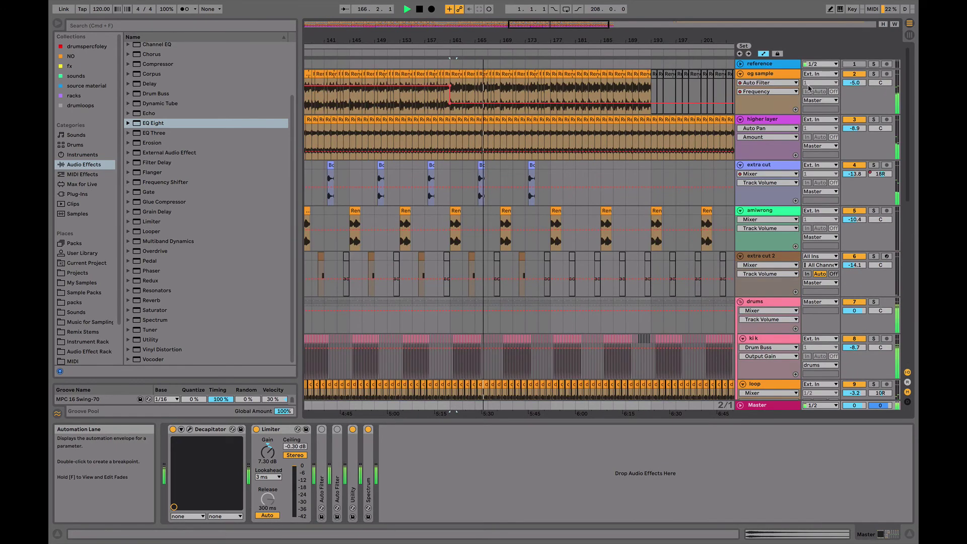
{"action": "left_click", "coordinate": [874, 73]}
{"action": "left_click", "coordinate": [766, 73]}
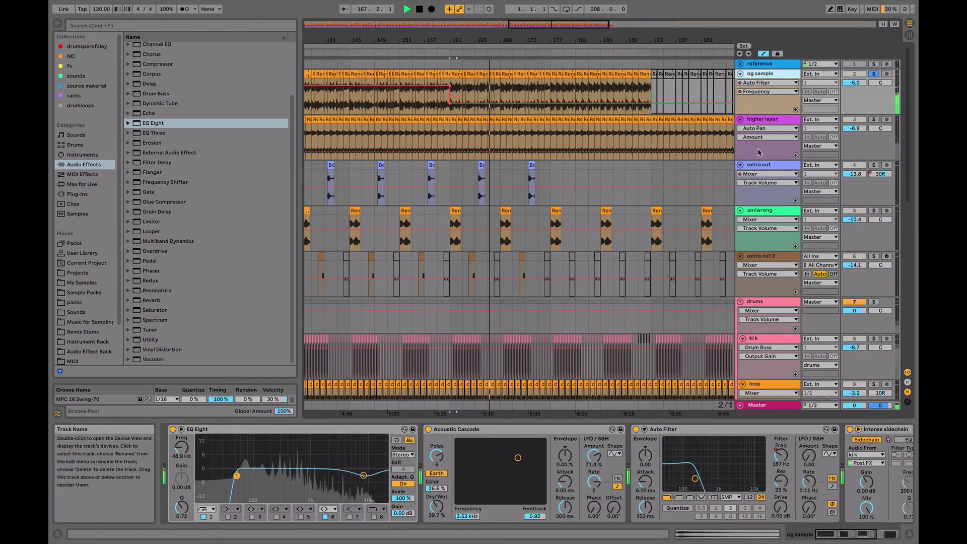
{"action": "scroll", "coordinate": [706, 496], "scroll_direction": "right", "scroll_amount": 5}
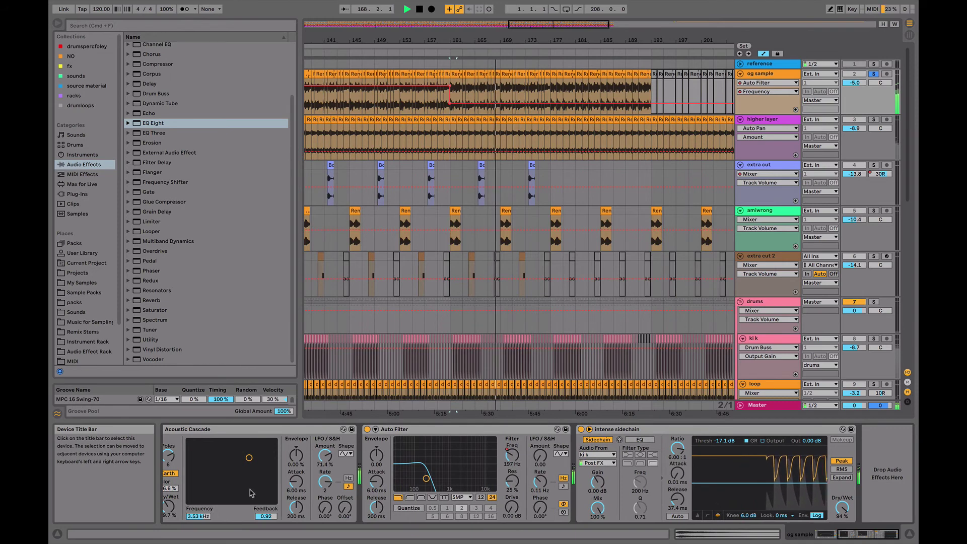
{"action": "scroll", "coordinate": [337, 500], "scroll_direction": "left", "scroll_amount": 5}
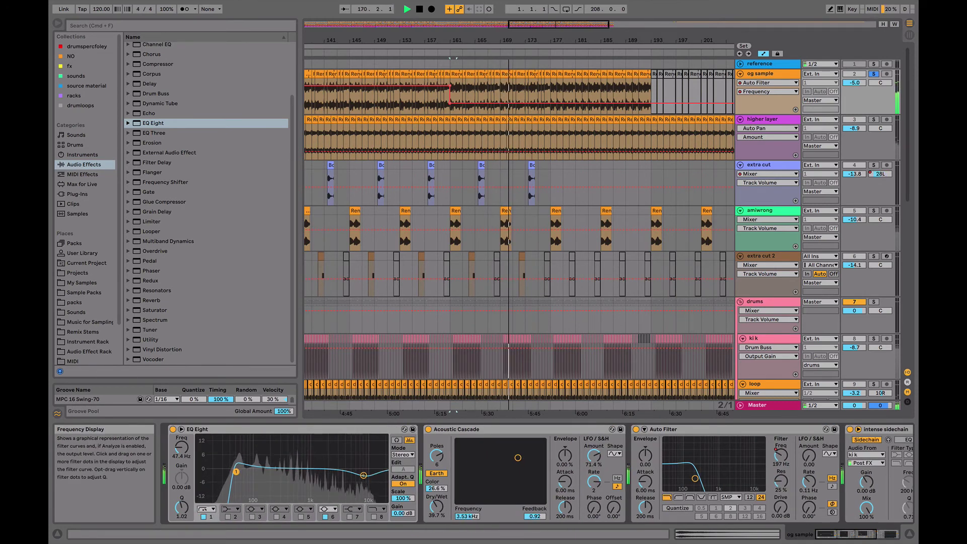
{"action": "left_click", "coordinate": [228, 517]}
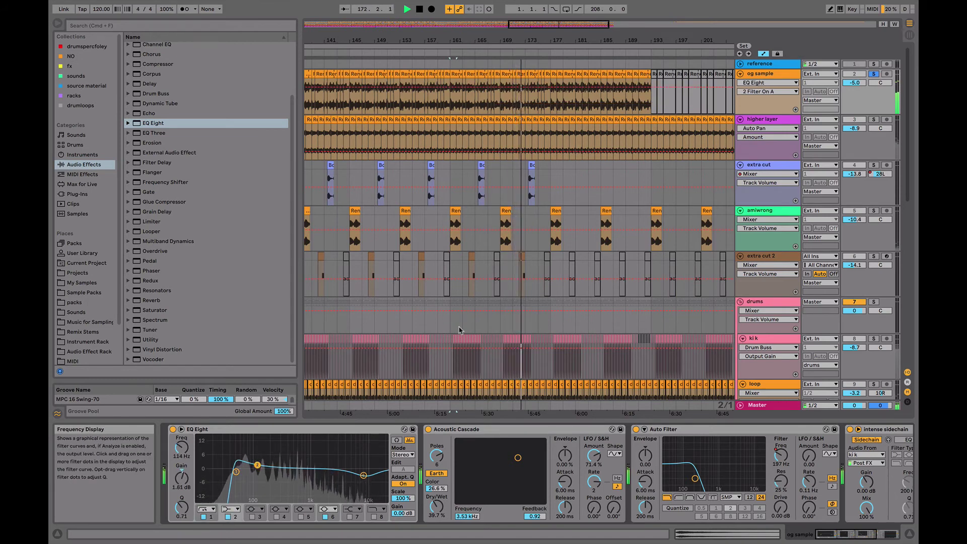
{"action": "left_click", "coordinate": [873, 74]}
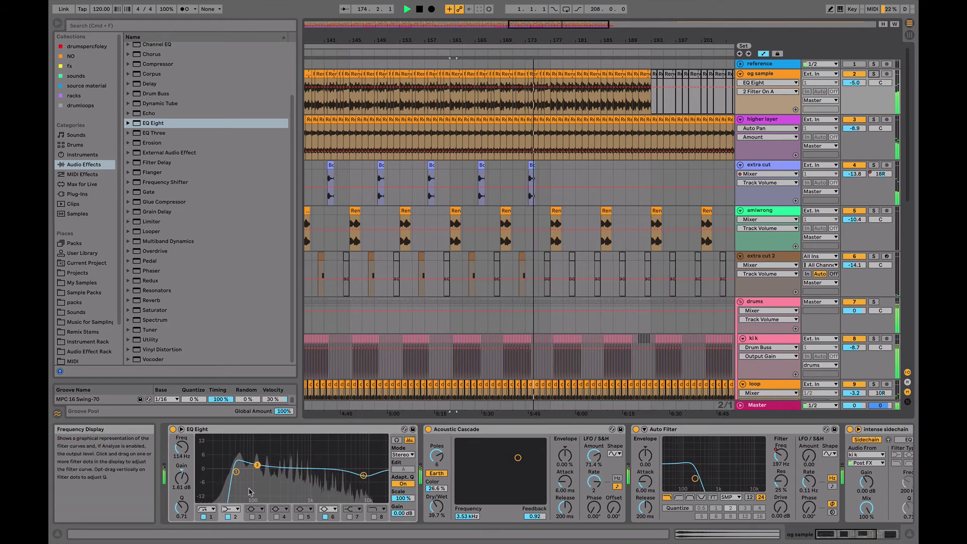
- Set the og sample EQ Eight's second band to 126 Hz with 3.84 dB of gain, and lower its low cut to about 31.6 Hz
{"action": "left_click_drag", "start_coordinate": [258, 466], "coordinate": [261, 465]}
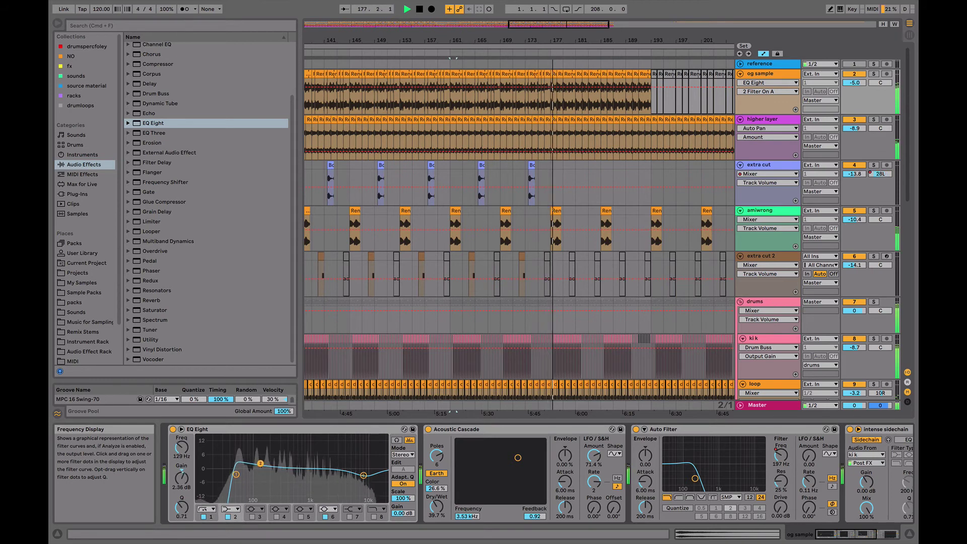
{"action": "left_click_drag", "start_coordinate": [236, 474], "coordinate": [232, 474]}
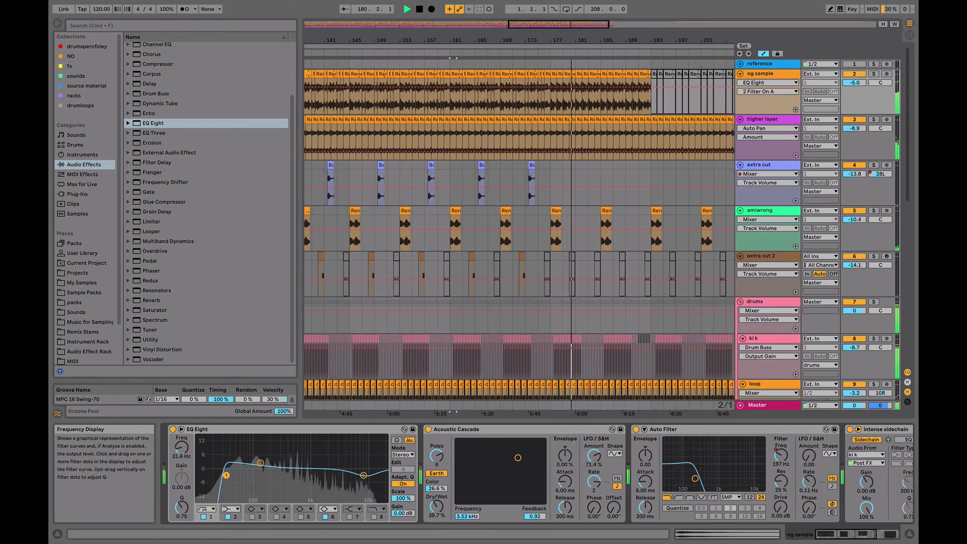
{"action": "left_click", "coordinate": [257, 464]}
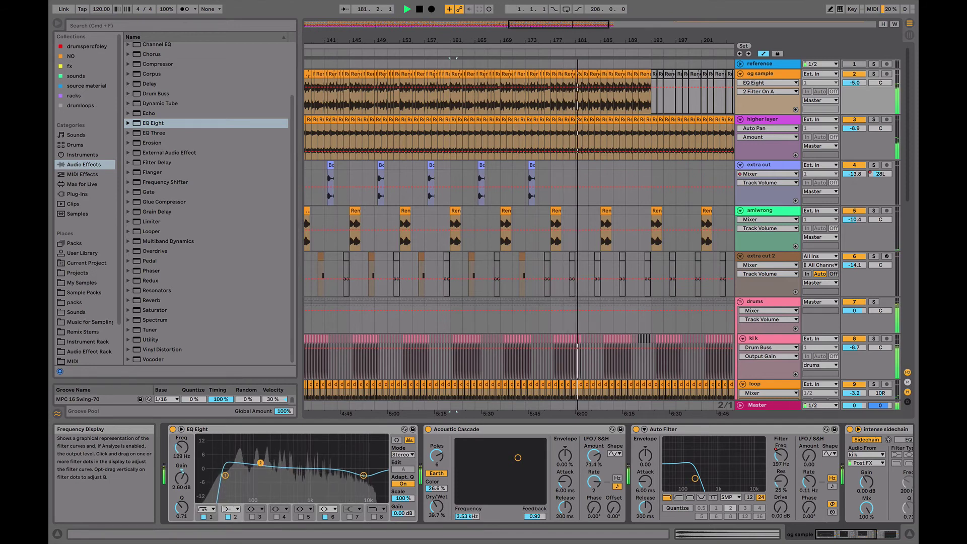
{"action": "left_click", "coordinate": [753, 405]}
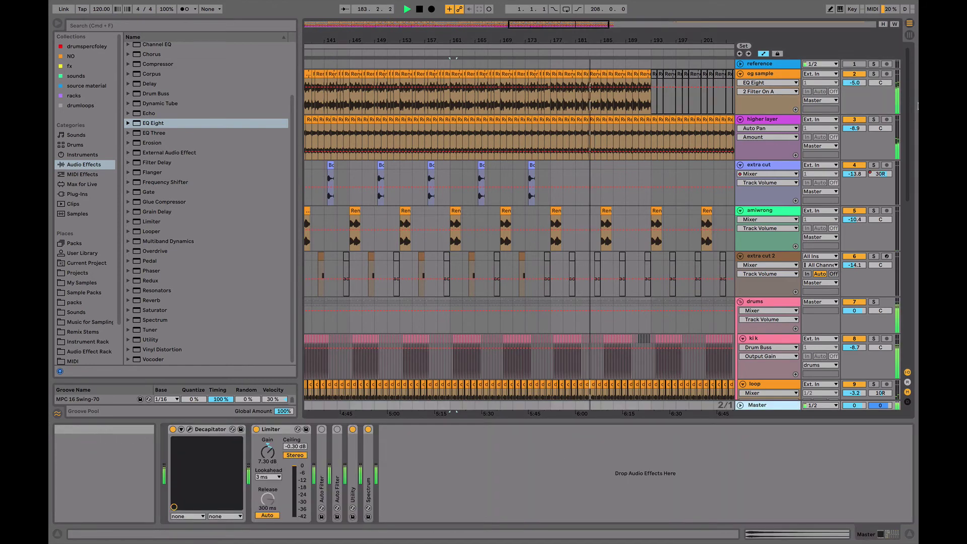
{"action": "left_click", "coordinate": [775, 74]}
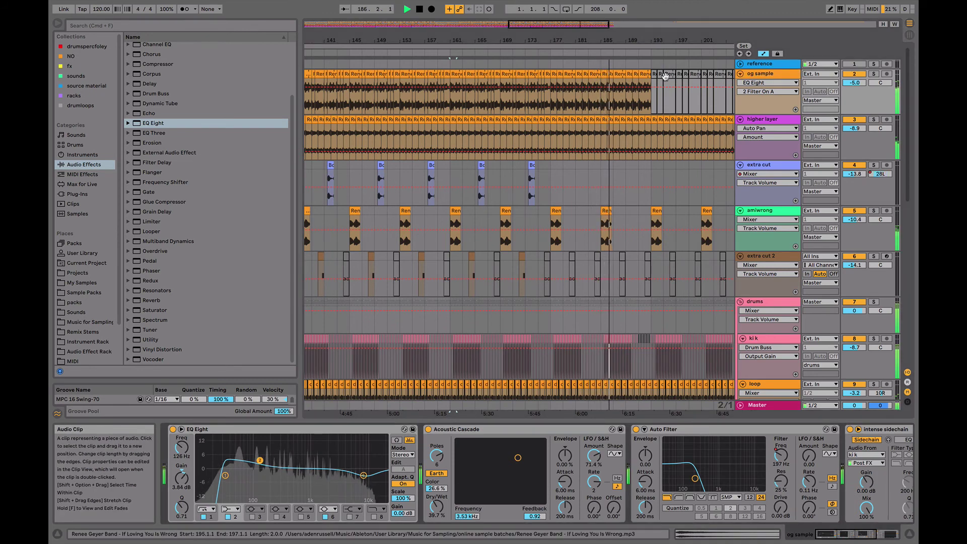
- Audition the arrangement from bars 118, 142 and 150, and lower the hats track's volume to -6.2 dB
{"action": "scroll", "coordinate": [367, 70], "scroll_direction": "left", "scroll_amount": 10}
{"action": "left_click", "coordinate": [364, 70]}
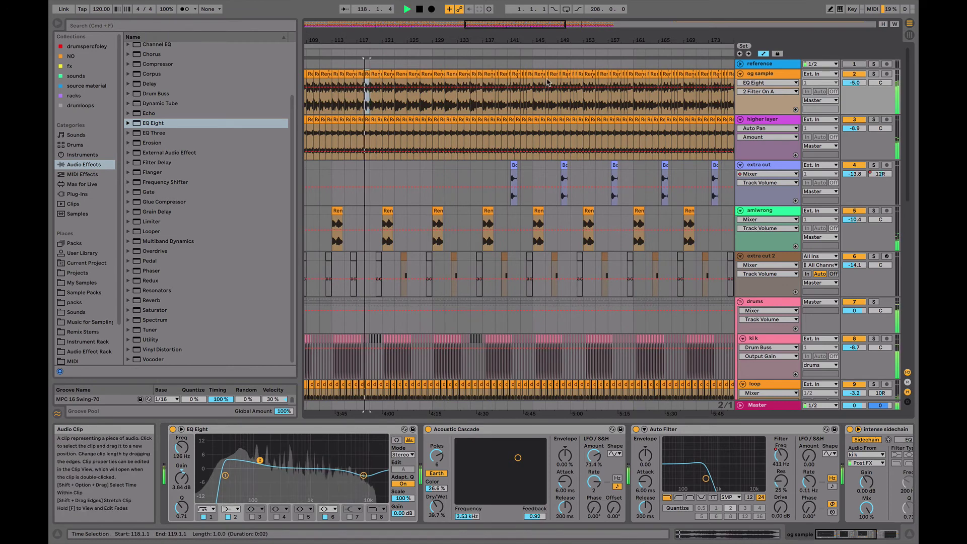
{"action": "left_click", "coordinate": [513, 76]}
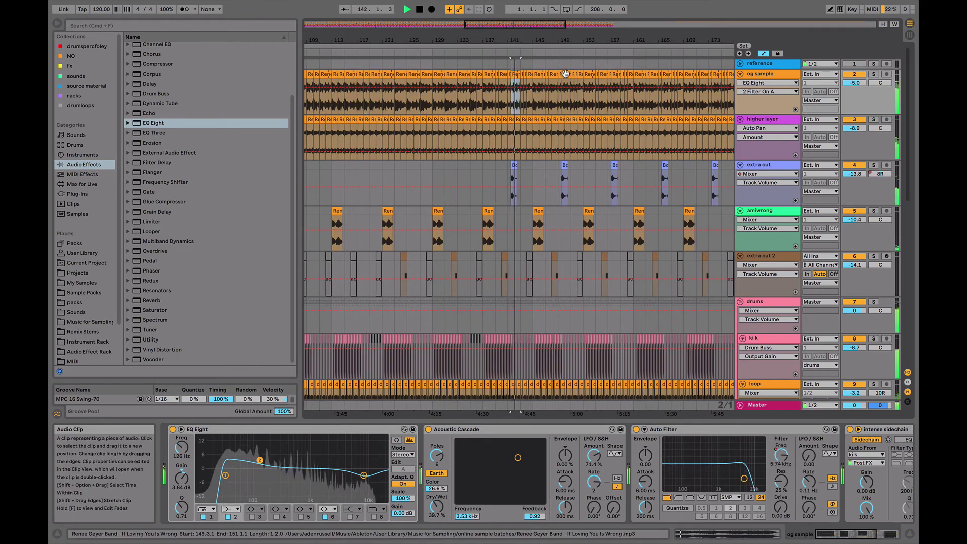
{"action": "left_click", "coordinate": [563, 75]}
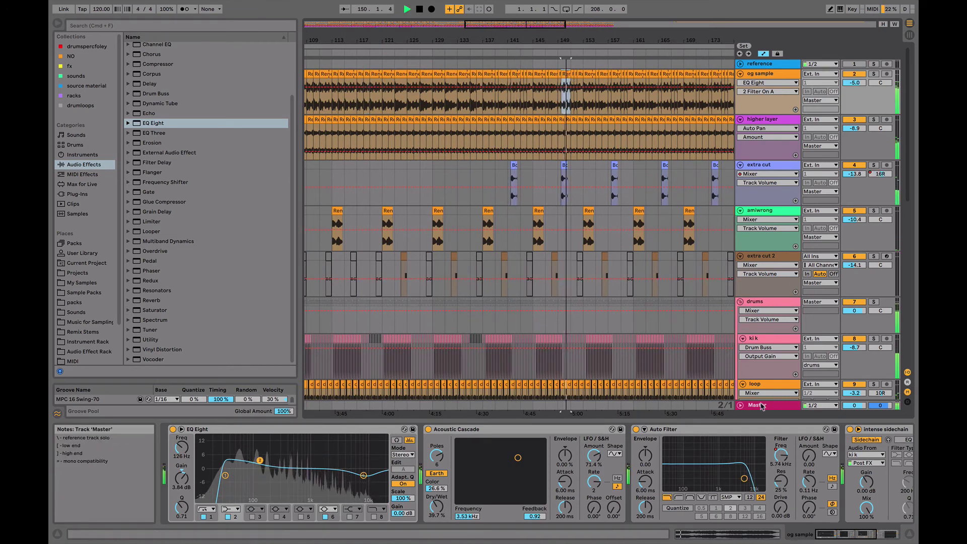
{"action": "scroll", "coordinate": [806, 352], "scroll_direction": "down", "scroll_amount": 5}
{"action": "left_click_drag", "start_coordinate": [850, 334], "coordinate": [854, 337]}
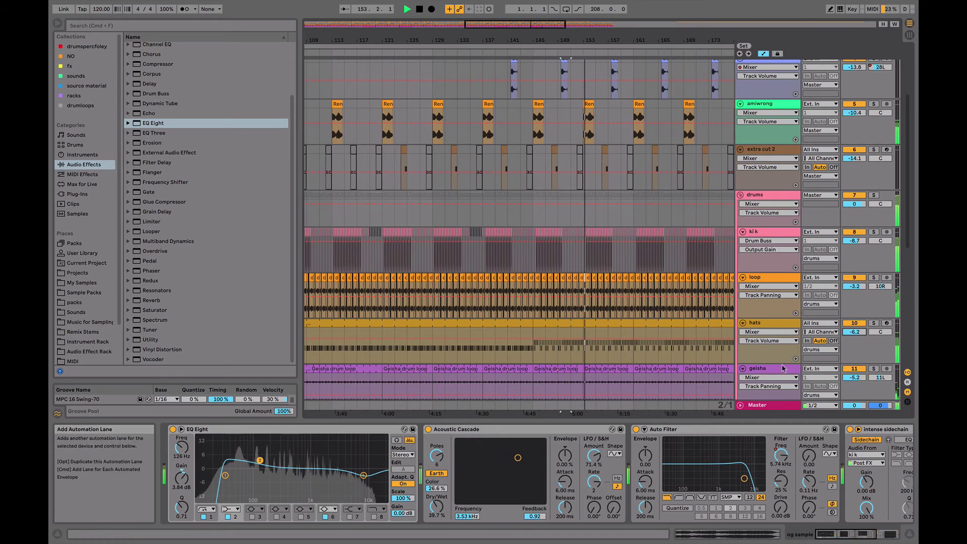
- Add the Multiband Compression preset between Decapitator and Limiter on the Master, and set its Amount to 7.0 %
{"action": "scroll", "coordinate": [789, 364], "scroll_direction": "down", "scroll_amount": 10}
{"action": "left_click", "coordinate": [761, 404]}
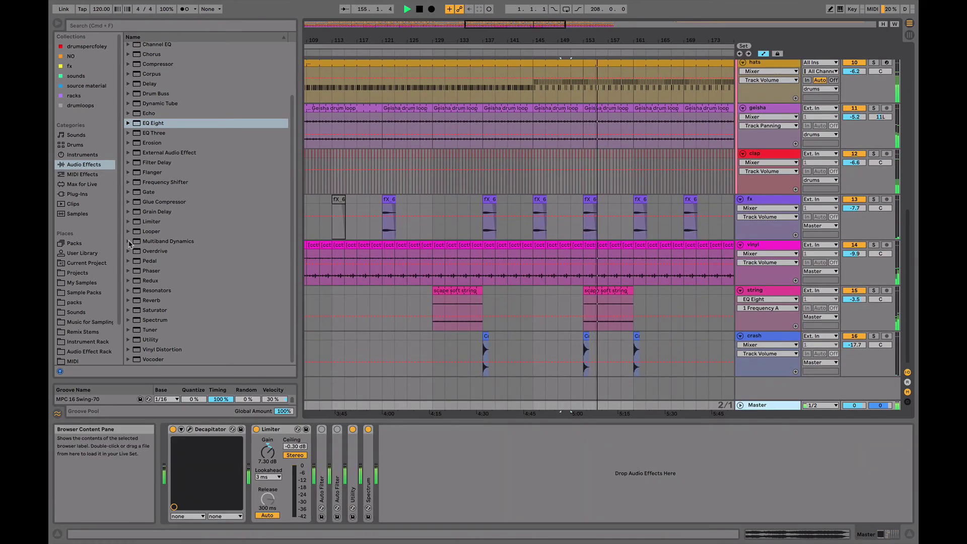
{"action": "left_click", "coordinate": [172, 242]}
{"action": "left_click_drag", "start_coordinate": [184, 202], "coordinate": [242, 452]}
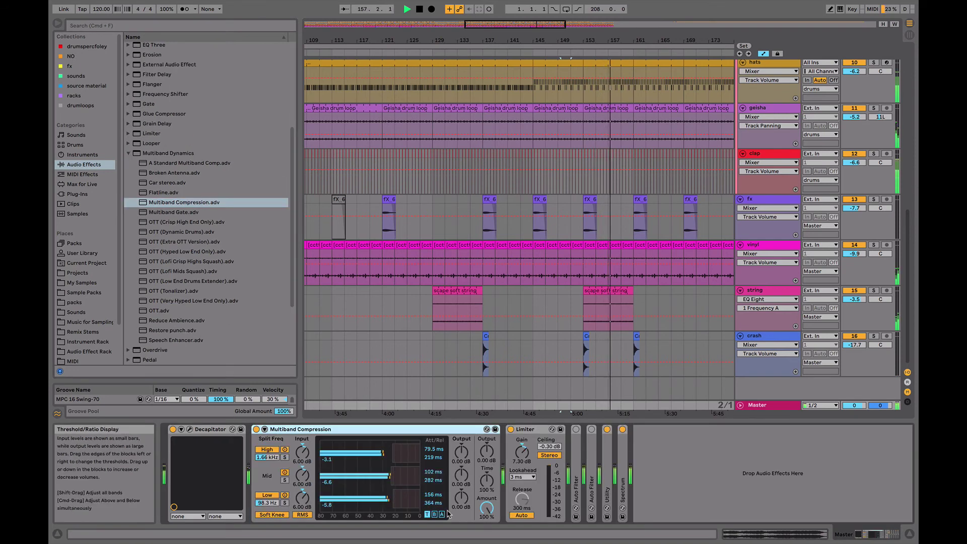
{"action": "left_click_drag", "start_coordinate": [486, 510], "coordinate": [485, 515]}
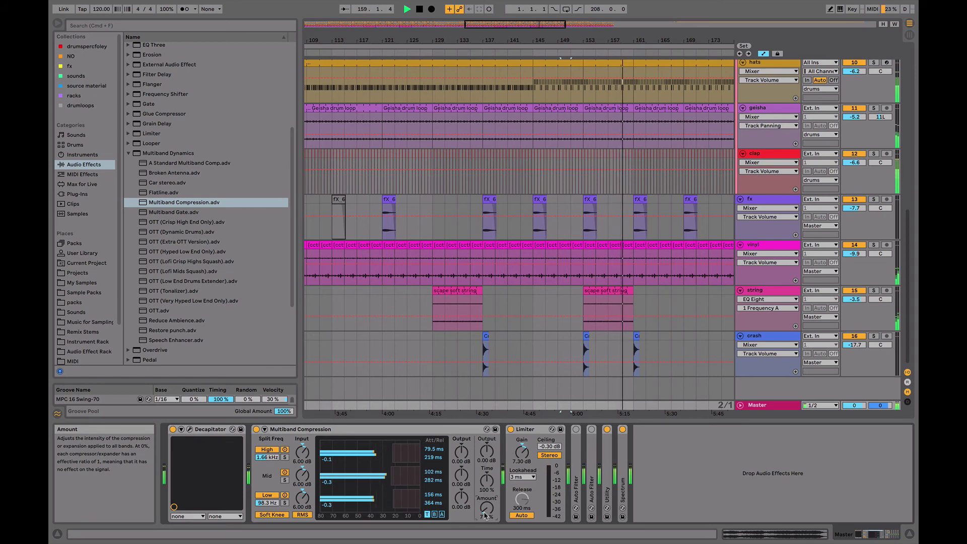
{"action": "left_click", "coordinate": [129, 153]}
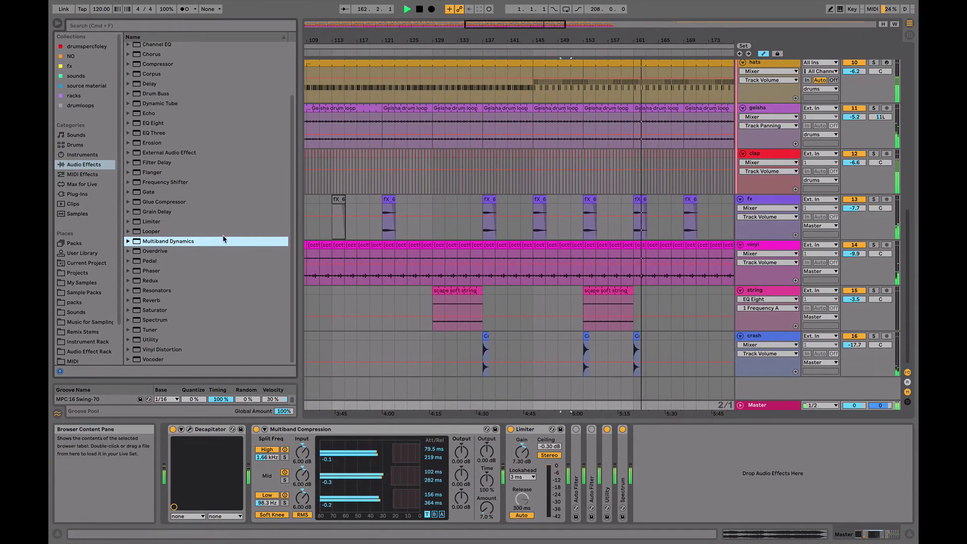
- Add an EQ Eight at the start of the Master chain in M/S mode, shaping the side channel with a low cut and a 3.84 dB high boost at 4.00 kHz
{"action": "left_click_drag", "start_coordinate": [157, 124], "coordinate": [172, 467]}
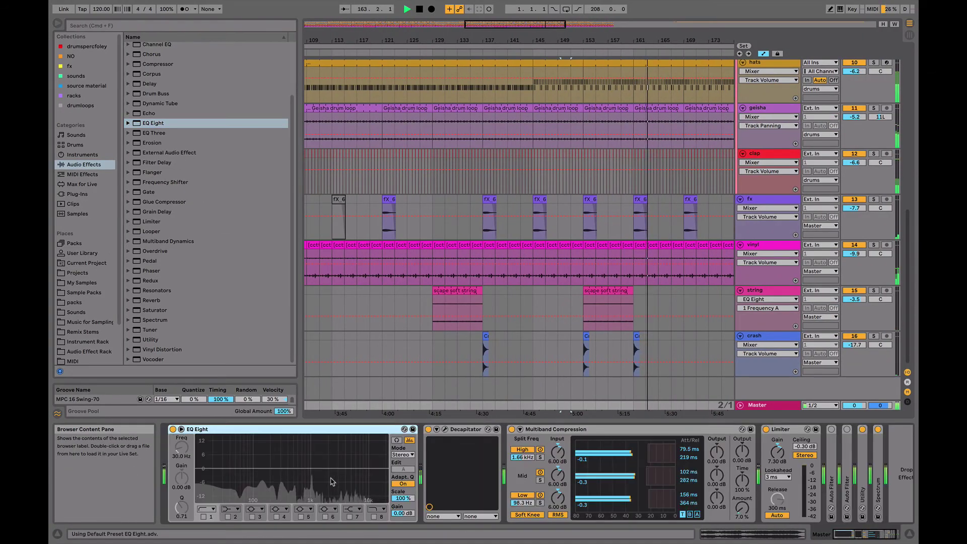
{"action": "left_click", "coordinate": [405, 454]}
{"action": "left_click", "coordinate": [407, 478]}
{"action": "left_click", "coordinate": [410, 470]}
{"action": "left_click", "coordinate": [203, 517]}
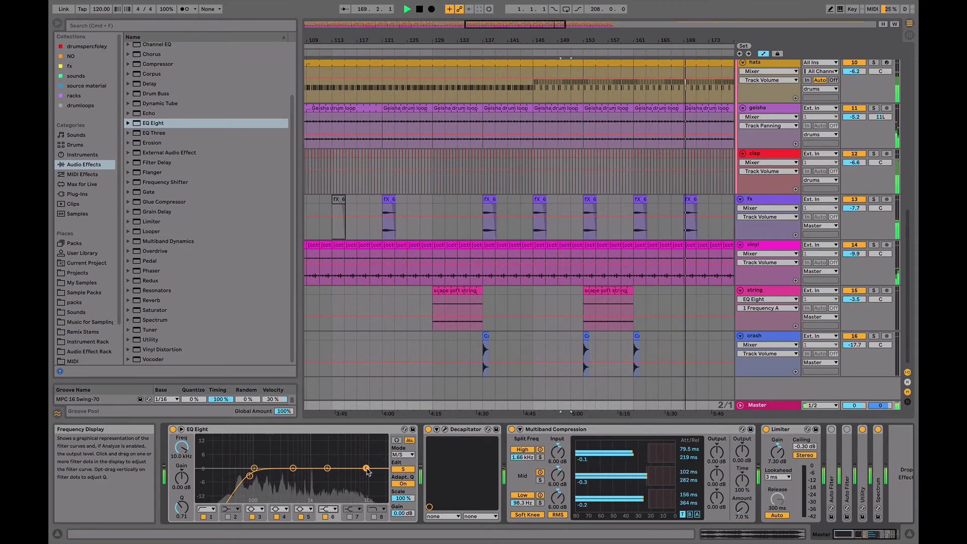
{"action": "mouse_move", "coordinate": [350, 463]}
{"action": "left_mouse_down"}
{"action": "mouse_move", "coordinate": [351, 442]}
{"action": "mouse_move", "coordinate": [334, 458]}
{"action": "left_mouse_up"}
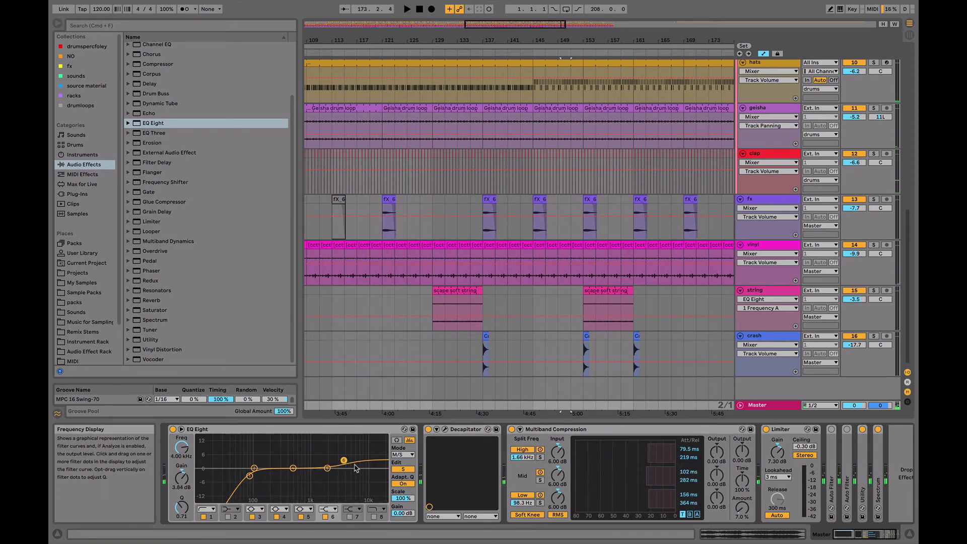
- Play the arrangement from bars 15 and 41, and set the kick track's volume to -8.4 dB
{"action": "scroll", "coordinate": [310, 302], "scroll_direction": "left", "scroll_amount": 10}
{"action": "left_click", "coordinate": [308, 301]}
{"action": "key", "text": "space"}
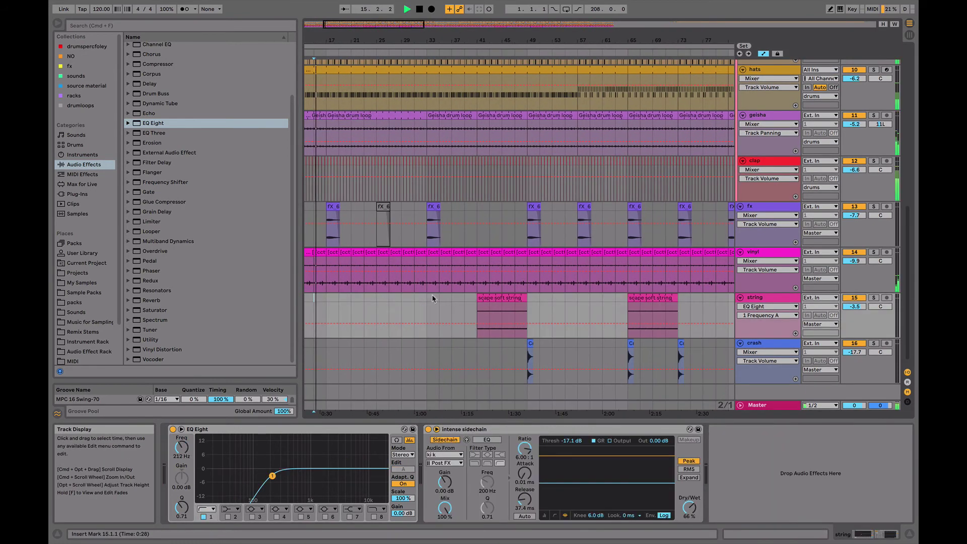
{"action": "left_click", "coordinate": [472, 299]}
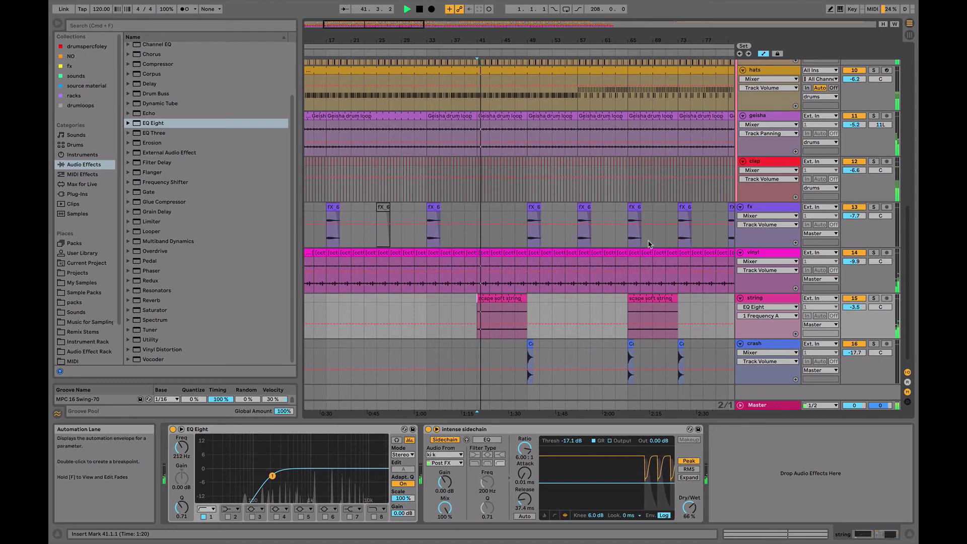
{"action": "scroll", "coordinate": [843, 186], "scroll_direction": "up", "scroll_amount": 5}
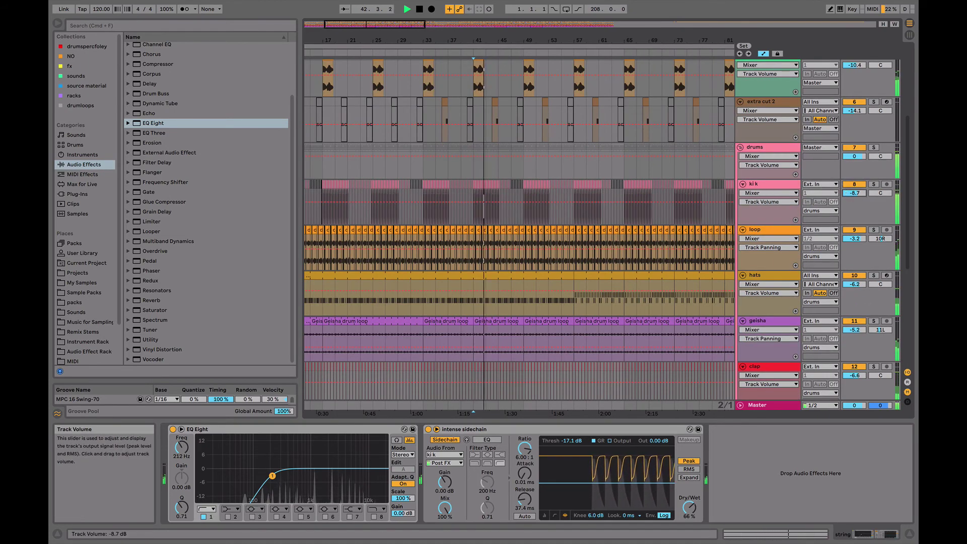
{"action": "left_click_drag", "start_coordinate": [848, 196], "coordinate": [848, 195]}
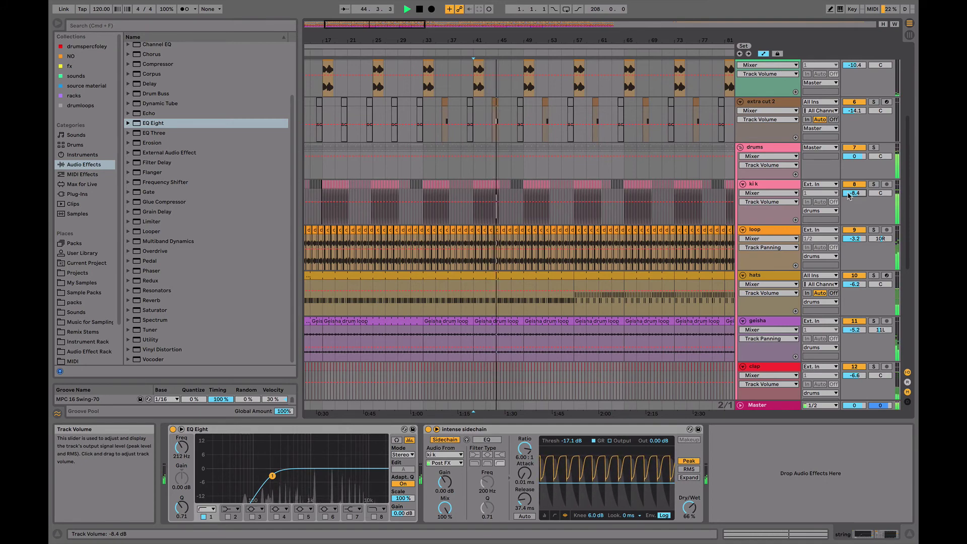
- Move the Master's EQ Eight after Decapitator with its high boost at 3.35 dB, and slightly adjust Decapitator's Tone
{"action": "scroll", "coordinate": [789, 187], "scroll_direction": "up", "scroll_amount": 5}
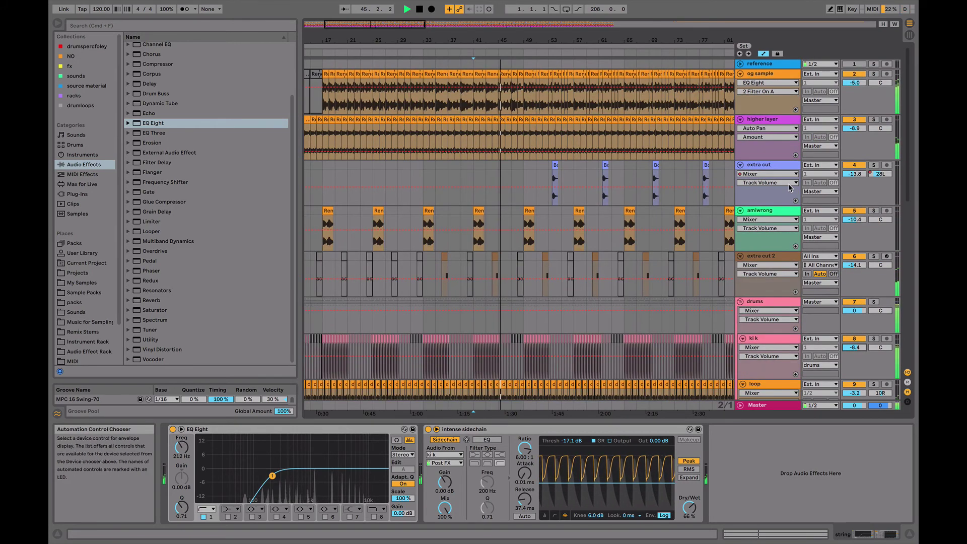
{"action": "left_click", "coordinate": [786, 123]}
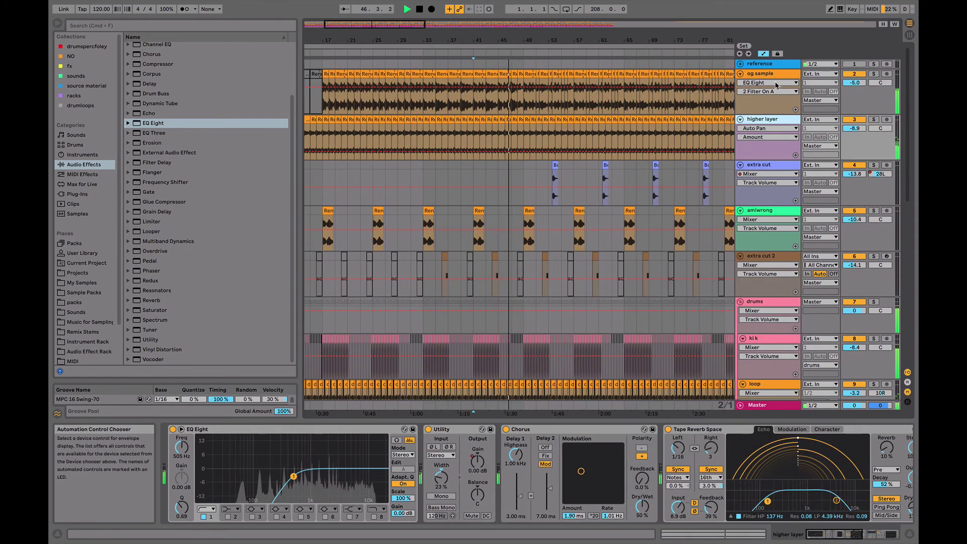
{"action": "left_click", "coordinate": [758, 406]}
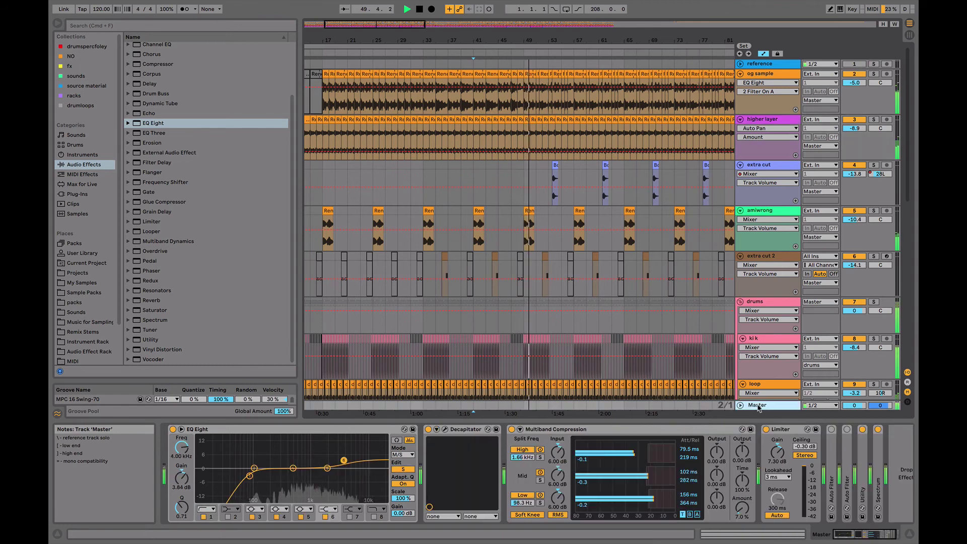
{"action": "left_click", "coordinate": [445, 429]}
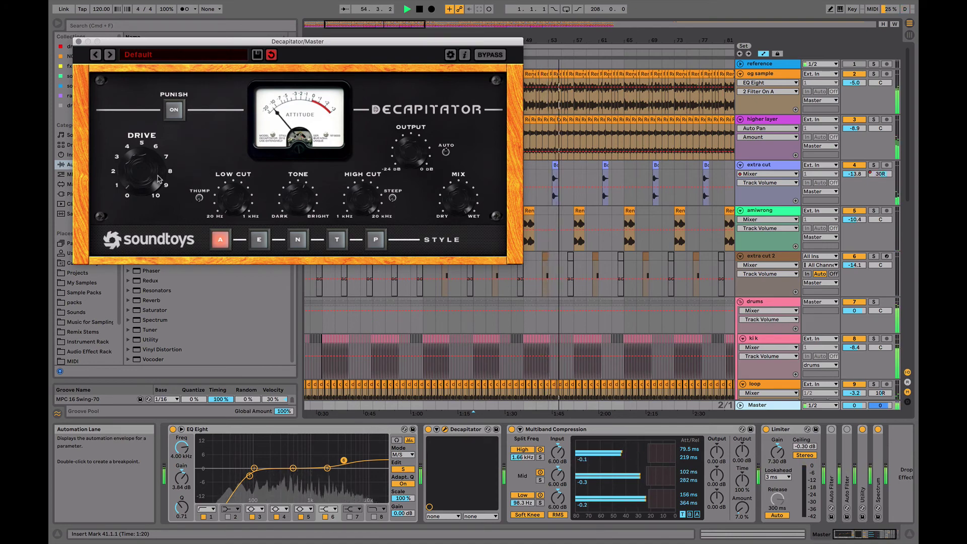
{"action": "left_click_drag", "start_coordinate": [343, 460], "coordinate": [495, 466]}
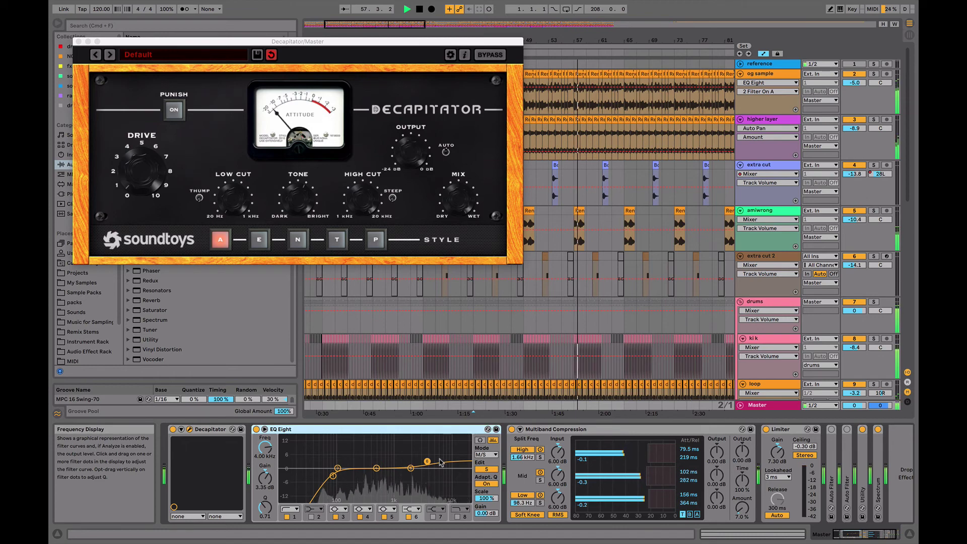
{"action": "left_click_drag", "start_coordinate": [300, 202], "coordinate": [300, 208]}
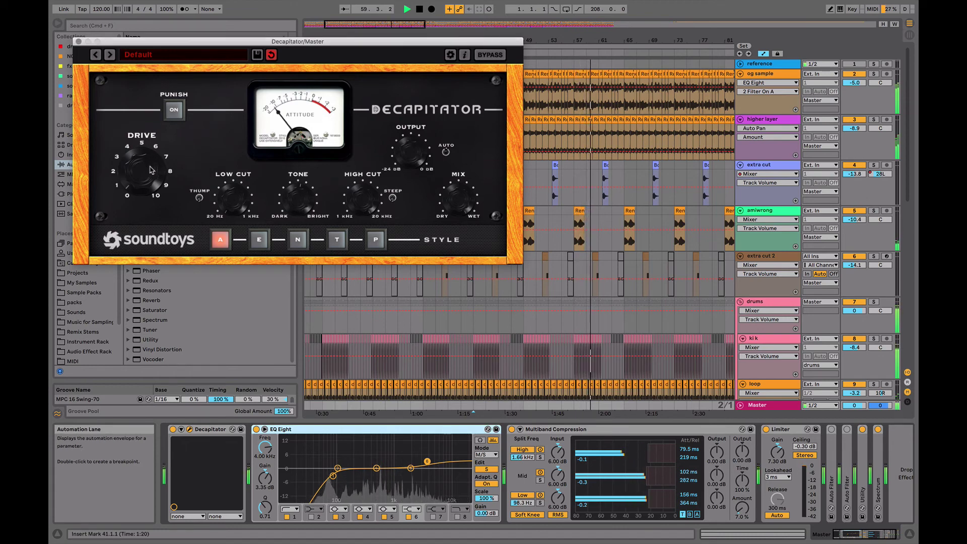
{"action": "left_click", "coordinate": [78, 42]}
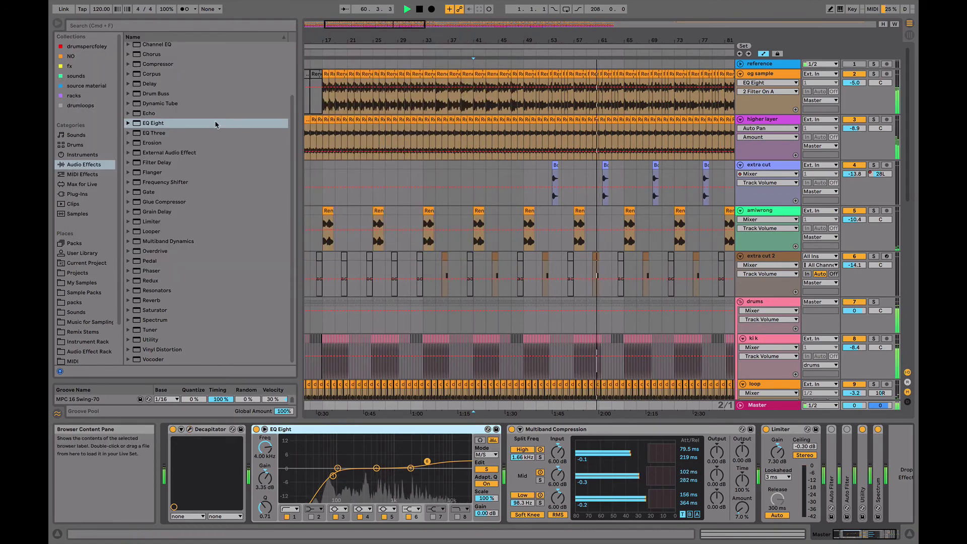
- Raise the kick track's volume to -7.2 dB
{"action": "mouse_move", "coordinate": [851, 343]}
{"action": "left_mouse_down"}
{"action": "mouse_move", "coordinate": [850, 334]}
{"action": "mouse_move", "coordinate": [852, 347]}
{"action": "left_mouse_up"}
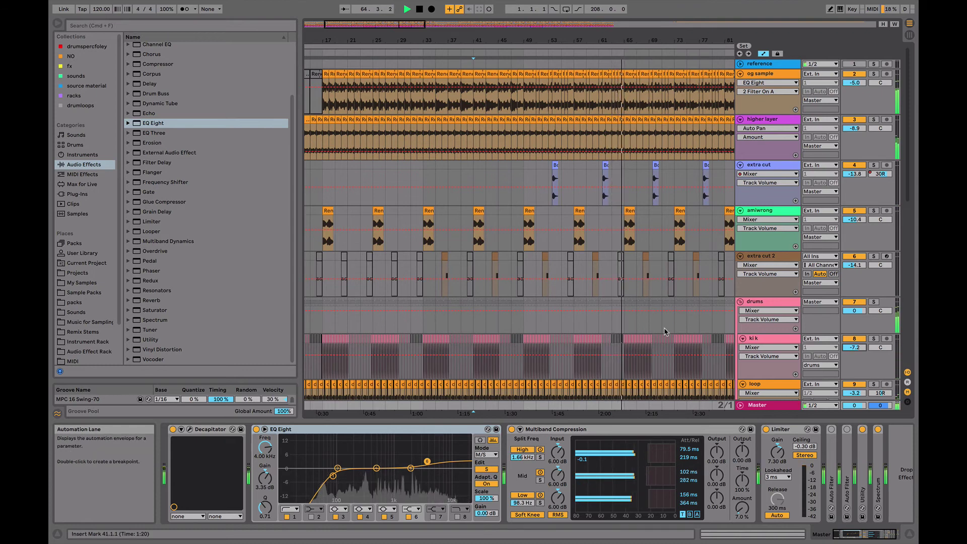
{"action": "scroll", "coordinate": [665, 327], "scroll_direction": "right", "scroll_amount": 5}
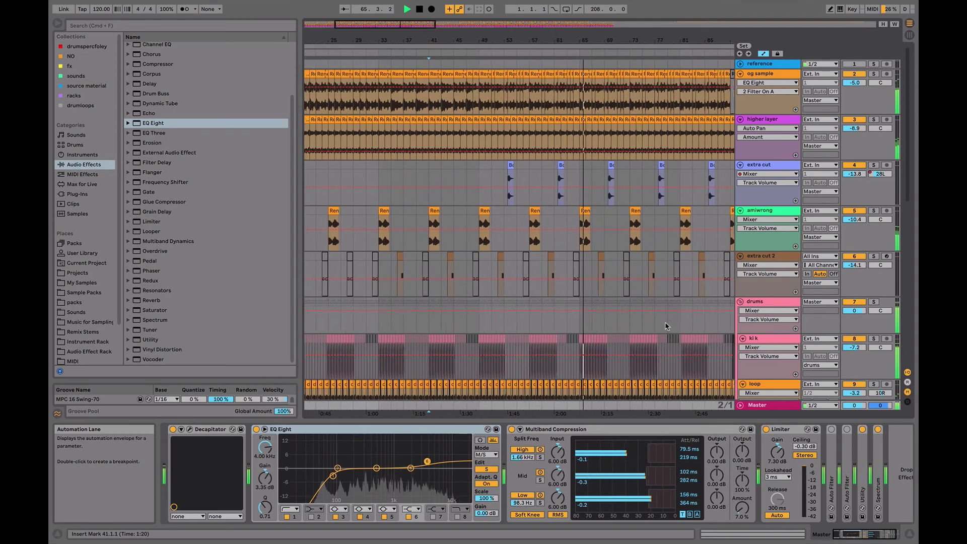
- Solo the string track and insert a Reverb between its EQ Eight and sidechain compressor
{"action": "scroll", "coordinate": [666, 327], "scroll_direction": "down", "scroll_amount": 8}
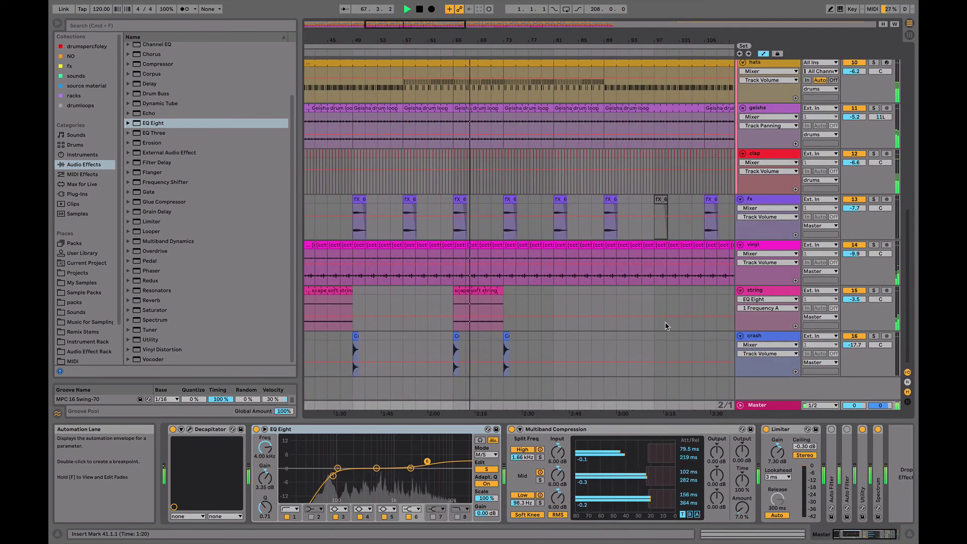
{"action": "left_click", "coordinate": [767, 291]}
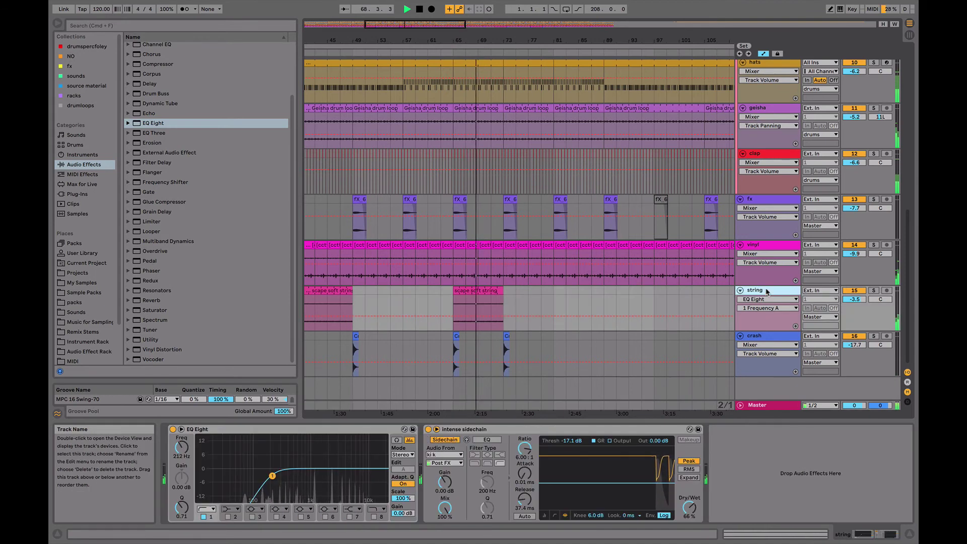
{"action": "left_click", "coordinate": [874, 290]}
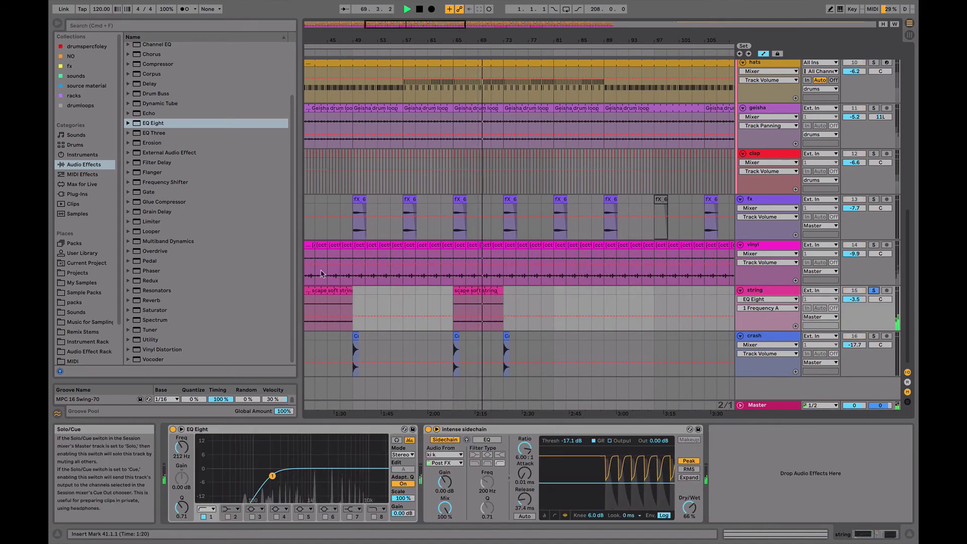
{"action": "double_click", "coordinate": [156, 301]}
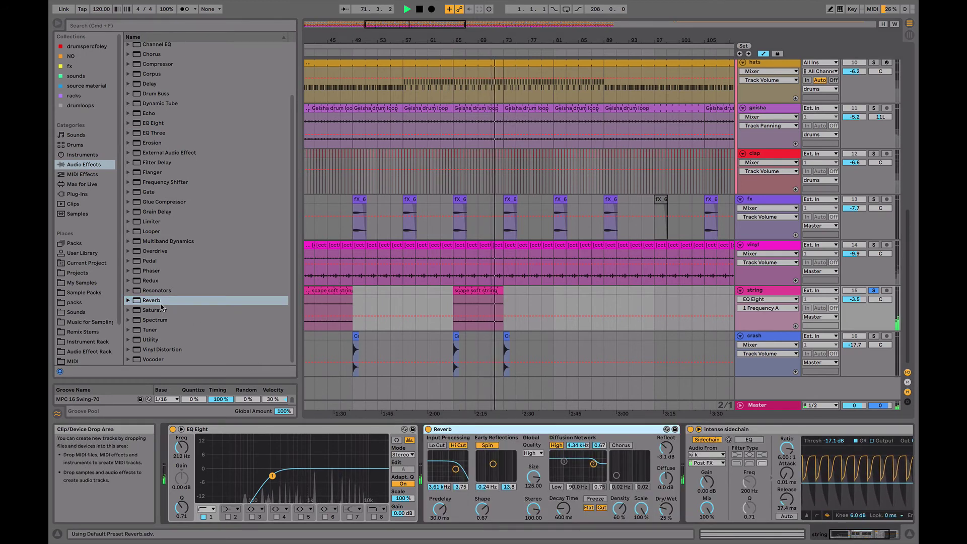
- Load the Warm Reverb Long hall preset into the string track's reverb
{"action": "left_click", "coordinate": [129, 301]}
{"action": "scroll", "coordinate": [140, 312], "scroll_direction": "down", "scroll_amount": 3}
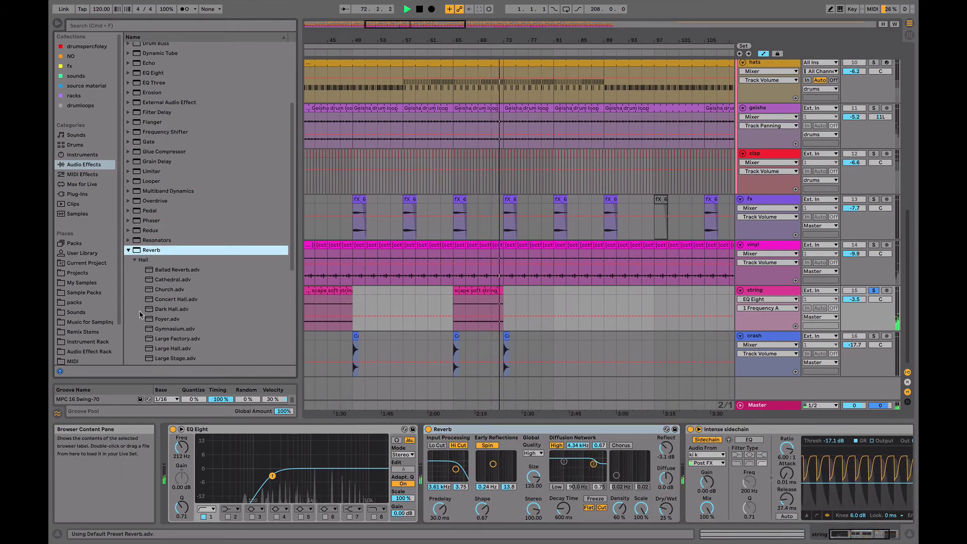
{"action": "left_click", "coordinate": [134, 261]}
{"action": "left_click", "coordinate": [134, 281]}
{"action": "scroll", "coordinate": [222, 321], "scroll_direction": "down", "scroll_amount": 10}
{"action": "left_click", "coordinate": [199, 271]}
{"action": "left_click_drag", "start_coordinate": [437, 447], "coordinate": [445, 456]}
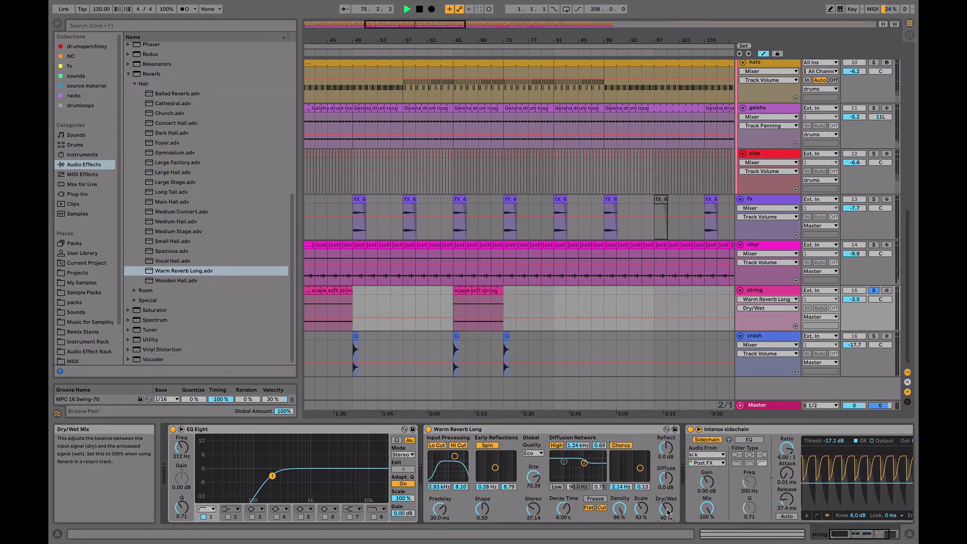
- Set the string reverb's Dry/Wet to 30%, raise the EQ Eight low cut to 758 Hz with Q 0.82, and unsolo the track
{"action": "left_click_drag", "start_coordinate": [666, 509], "coordinate": [666, 510]}
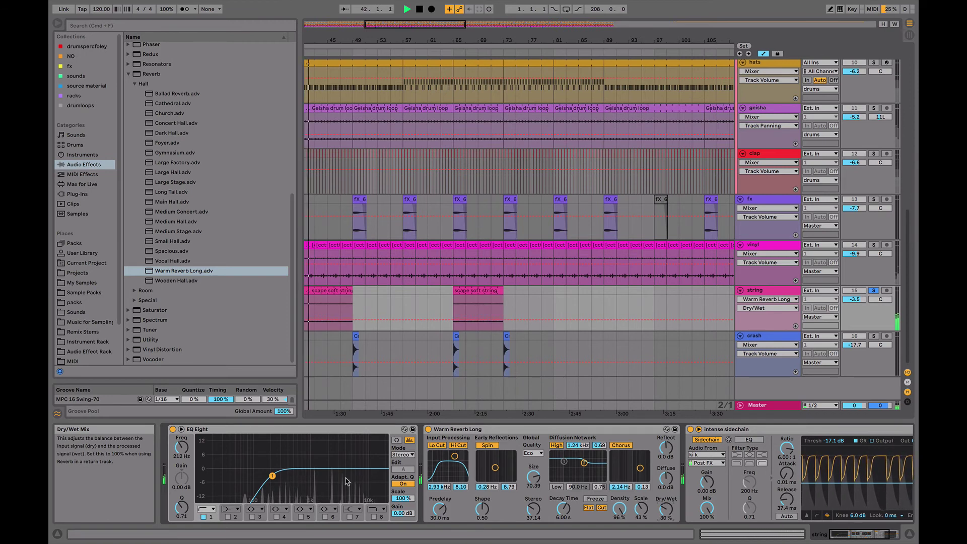
{"action": "left_click_drag", "start_coordinate": [304, 475], "coordinate": [310, 474]}
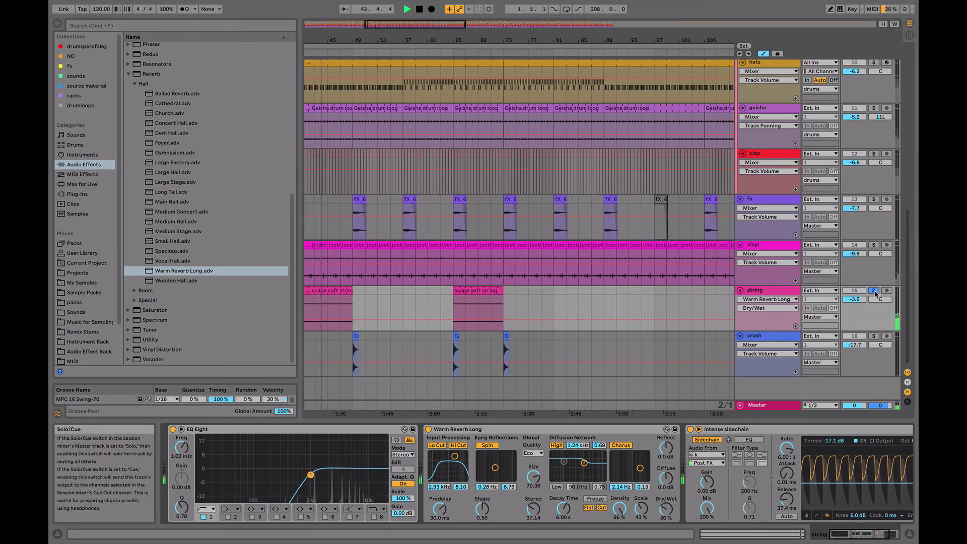
{"action": "left_click_drag", "start_coordinate": [327, 470], "coordinate": [314, 468]}
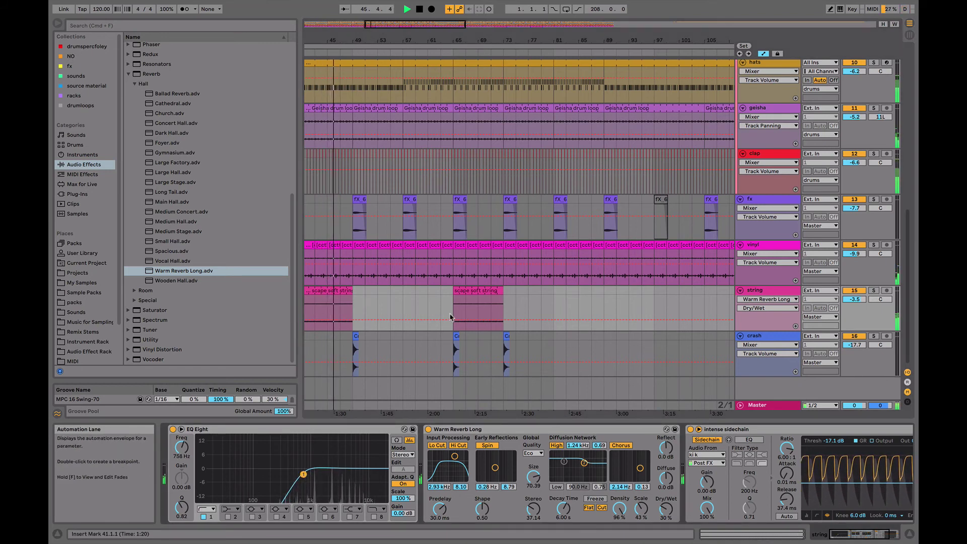
- Lower the Dry/Wet of the og sample track's Acoustic Cascade to 38.1%
{"action": "scroll", "coordinate": [415, 294], "scroll_direction": "up", "scroll_amount": 10}
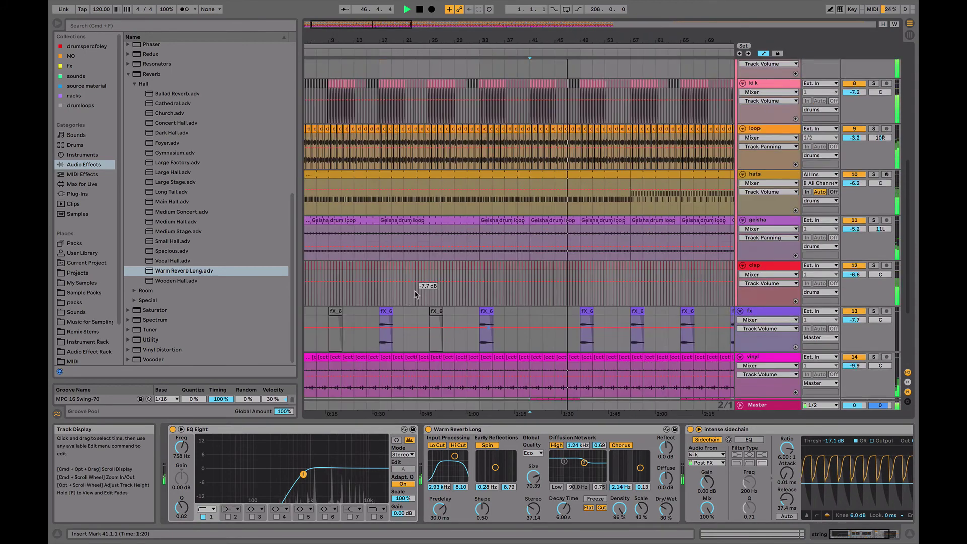
{"action": "scroll", "coordinate": [454, 227], "scroll_direction": "left", "scroll_amount": 5}
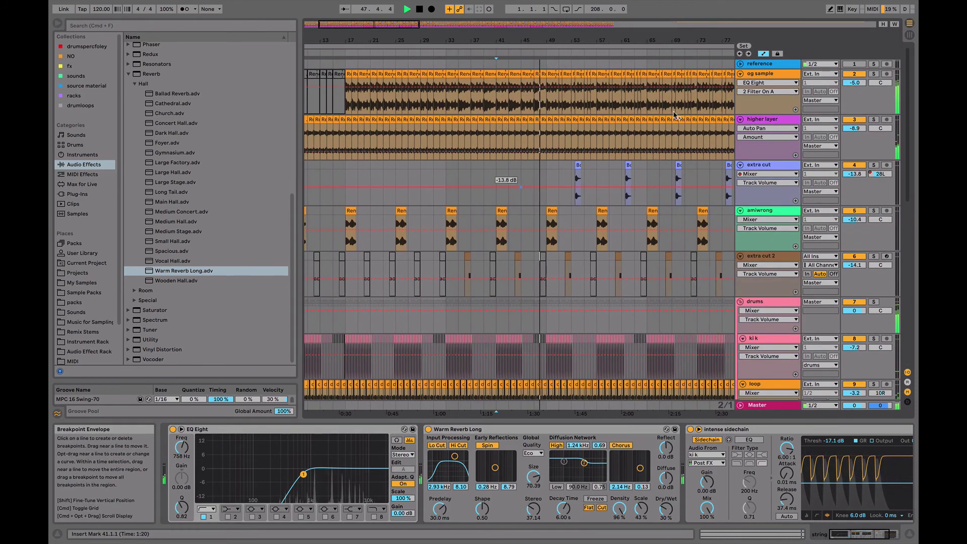
{"action": "left_click", "coordinate": [754, 75]}
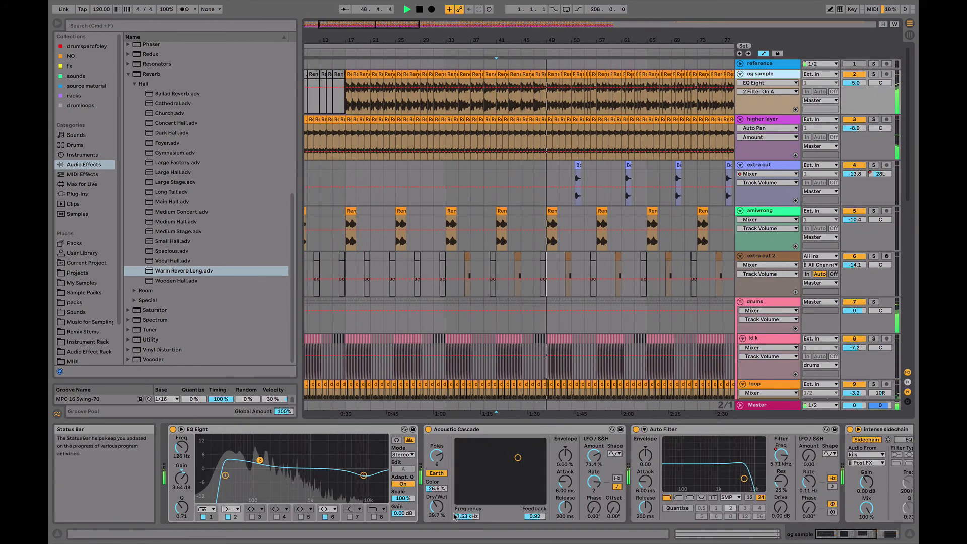
{"action": "left_click_drag", "start_coordinate": [436, 506], "coordinate": [436, 508]}
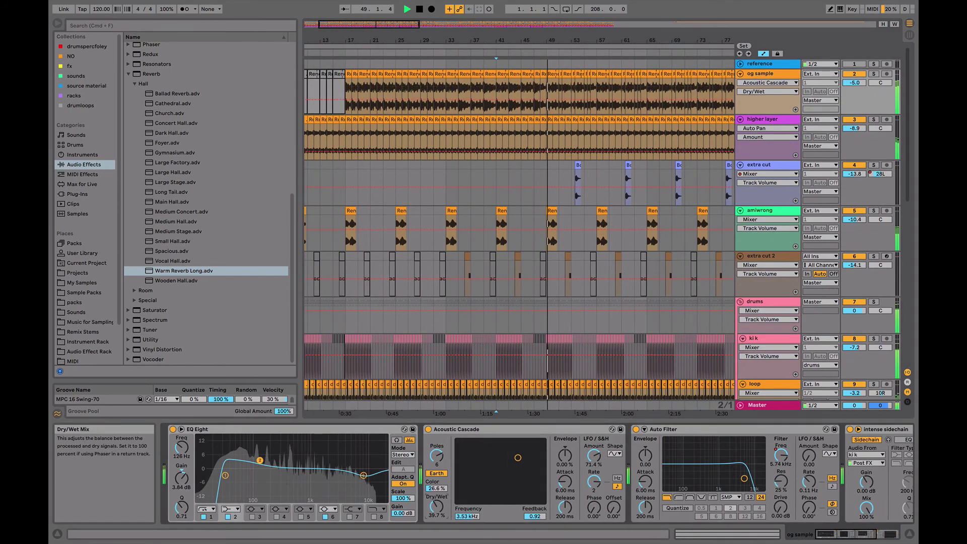
- Reduce the Master Limiter's gain to 6.50 dB while watching the levels in Session View
{"action": "left_click", "coordinate": [787, 403]}
{"action": "key", "text": "Tab"}
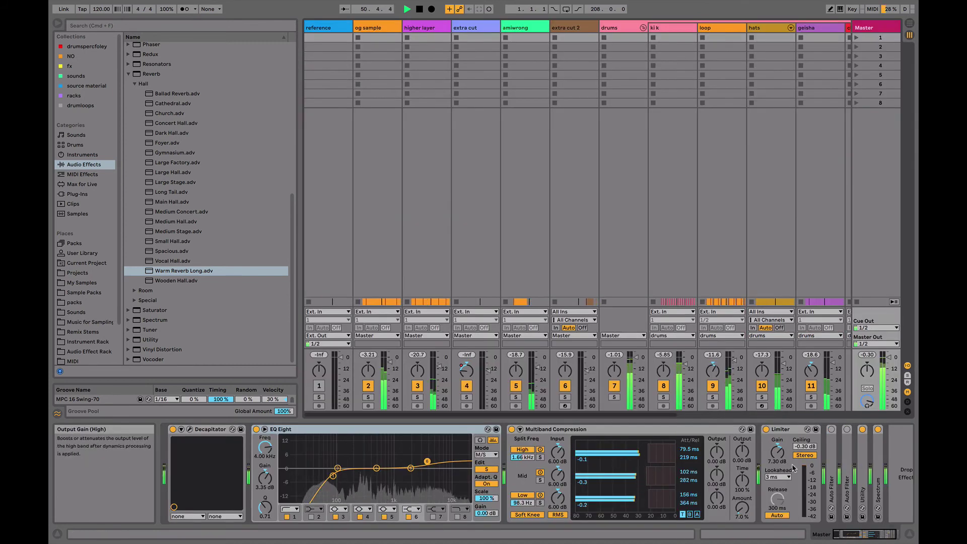
{"action": "left_click_drag", "start_coordinate": [778, 452], "coordinate": [777, 453]}
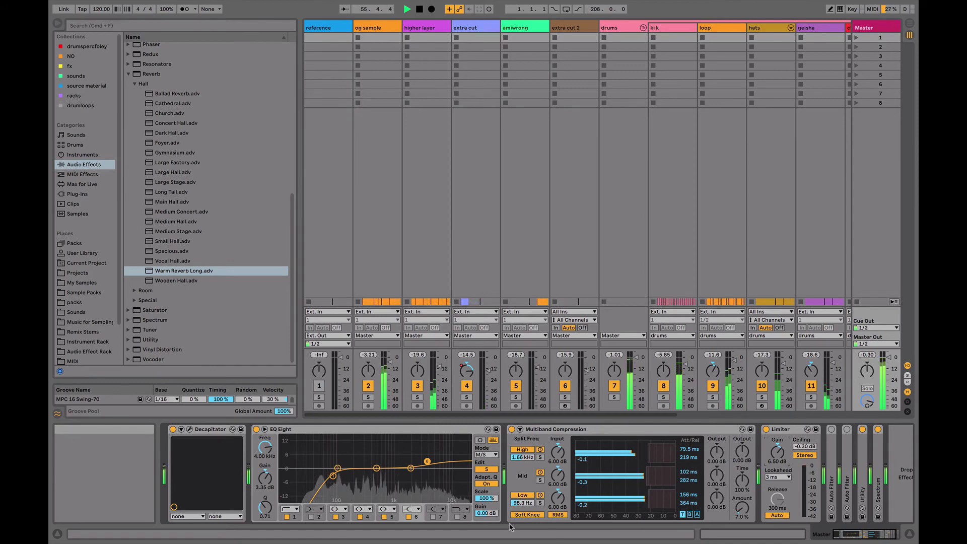
- Switch the Master's EQ Eight to the mid channel and add a 2.36 dB high shelf at 8.61 kHz using band 7
{"action": "left_click", "coordinate": [486, 470]}
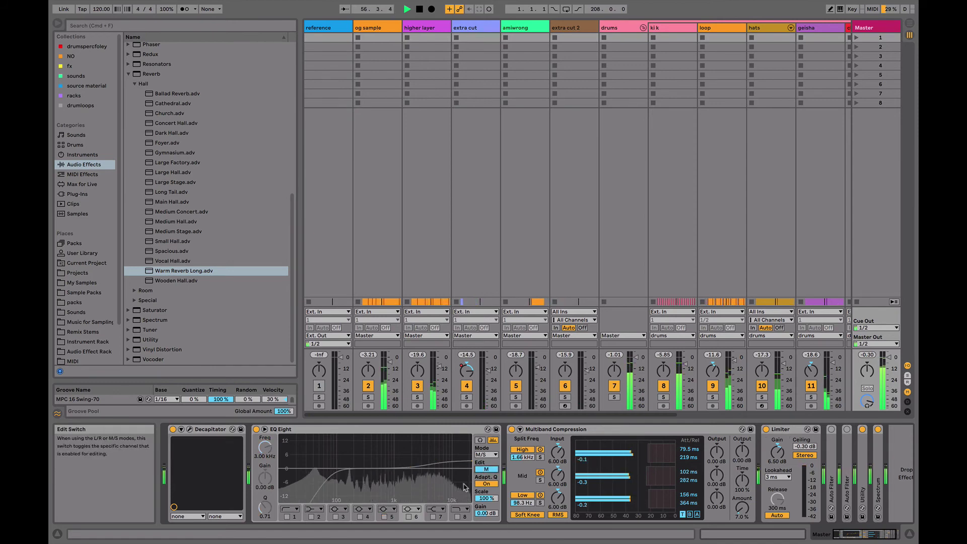
{"action": "left_click", "coordinate": [433, 517]}
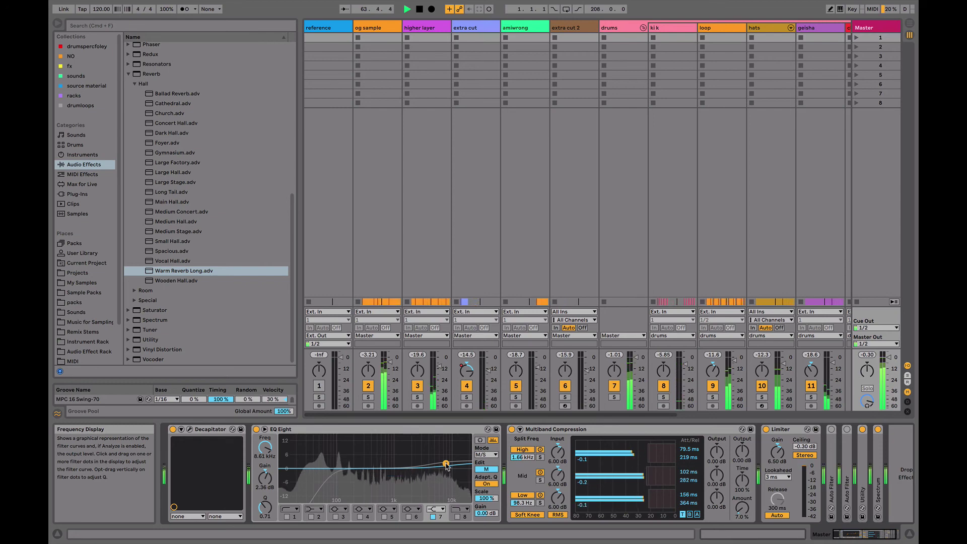
{"action": "key", "text": "Tab"}
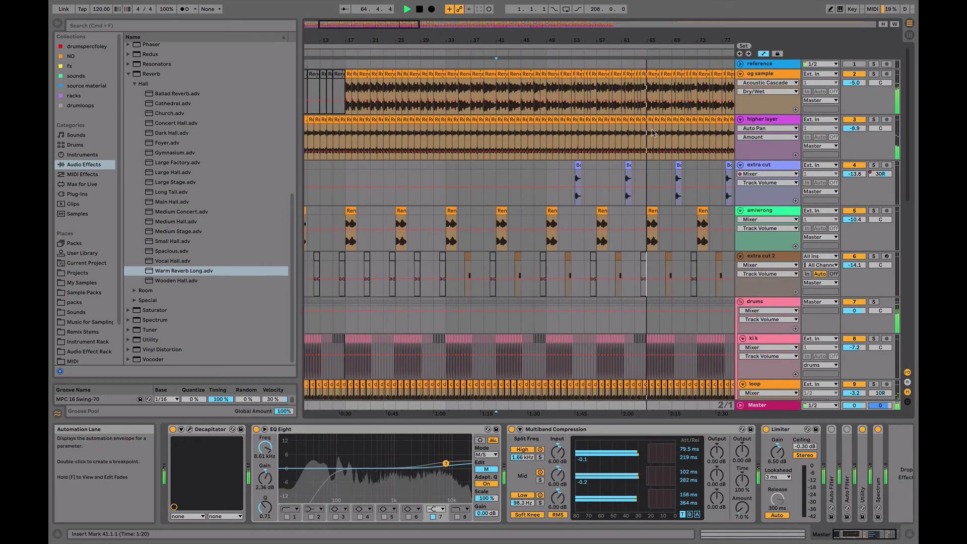
- Review the whole arrangement and play it from around bar 153, checking the tracks in the second half
{"action": "scroll", "coordinate": [650, 141], "scroll_direction": "down", "scroll_amount": 3}
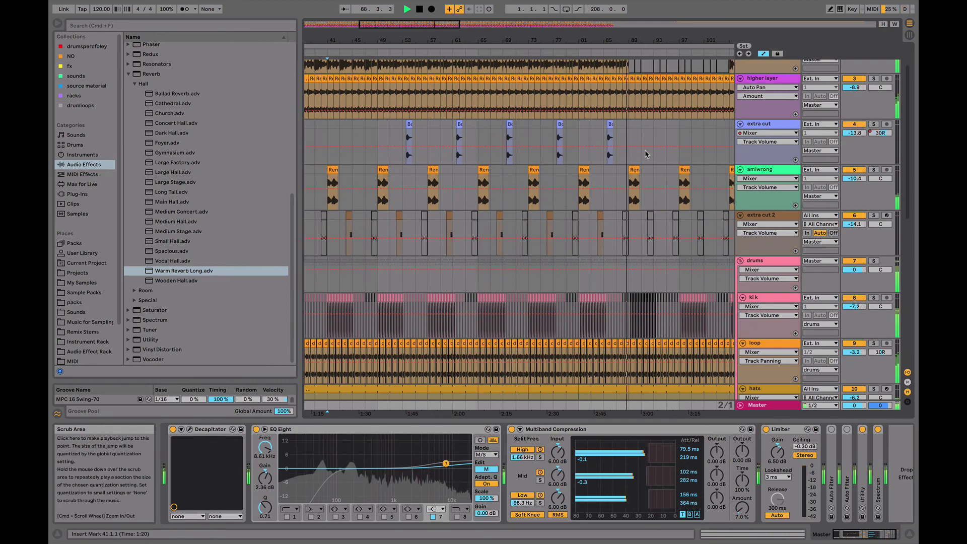
{"action": "scroll", "coordinate": [646, 154], "scroll_direction": "down", "scroll_amount": 5}
{"action": "scroll", "coordinate": [646, 154], "scroll_direction": "up", "scroll_amount": 8}
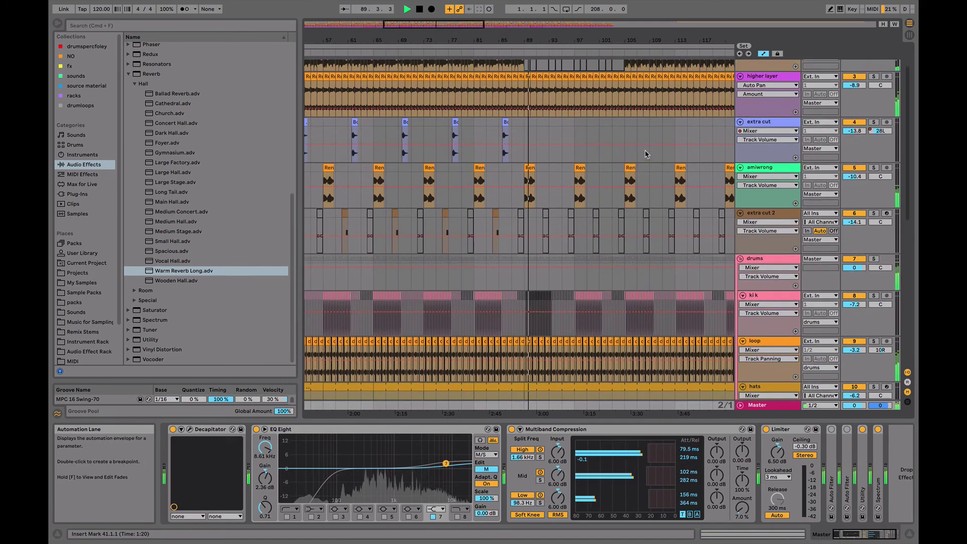
{"action": "left_click_drag", "start_coordinate": [600, 40], "coordinate": [599, 2]}
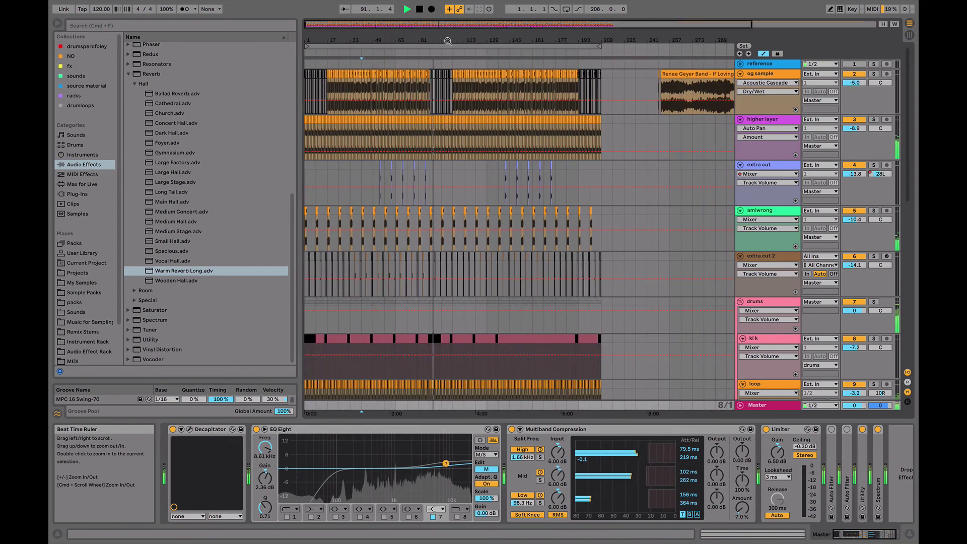
{"action": "left_click", "coordinate": [521, 53]}
{"action": "scroll", "coordinate": [533, 130], "scroll_direction": "down", "scroll_amount": 10}
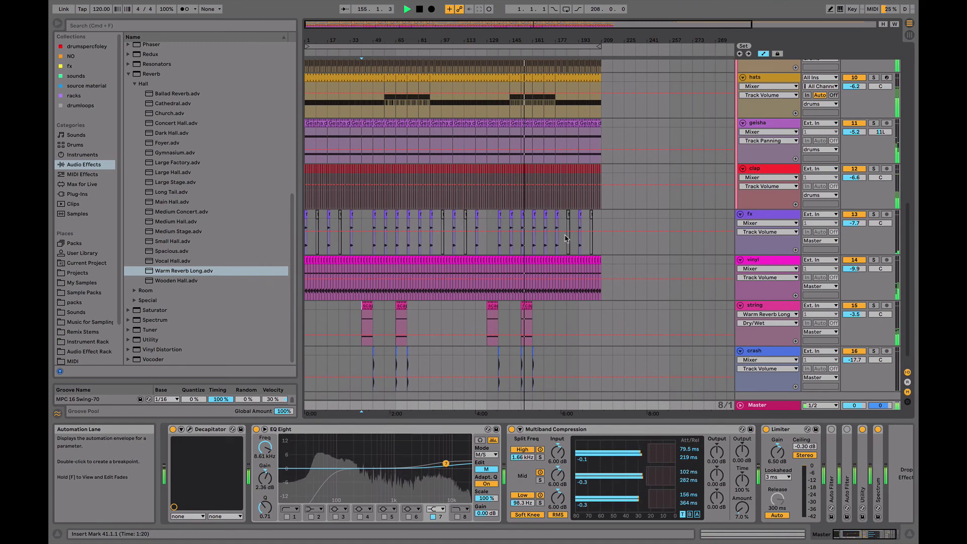
{"action": "scroll", "coordinate": [695, 177], "scroll_direction": "up", "scroll_amount": 10}
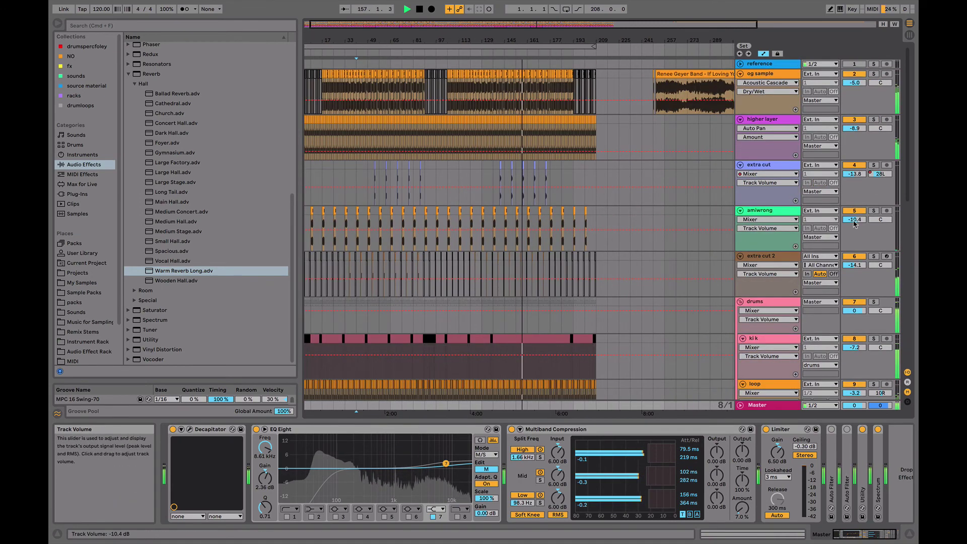
- Lower the 126 Hz boost in the og sample track's EQ Eight to 2.36 dB and stop playback
{"action": "left_click", "coordinate": [773, 79]}
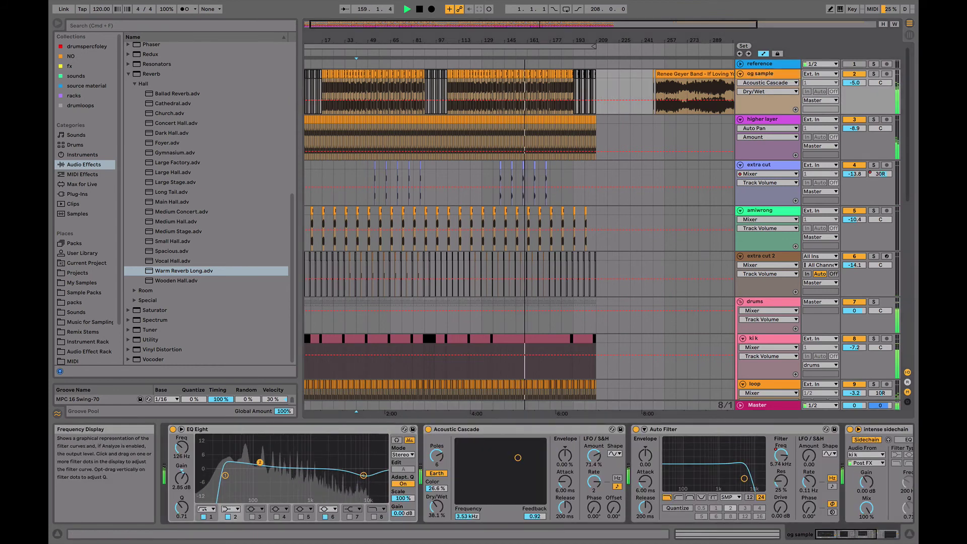
{"action": "left_click_drag", "start_coordinate": [260, 462], "coordinate": [260, 464]}
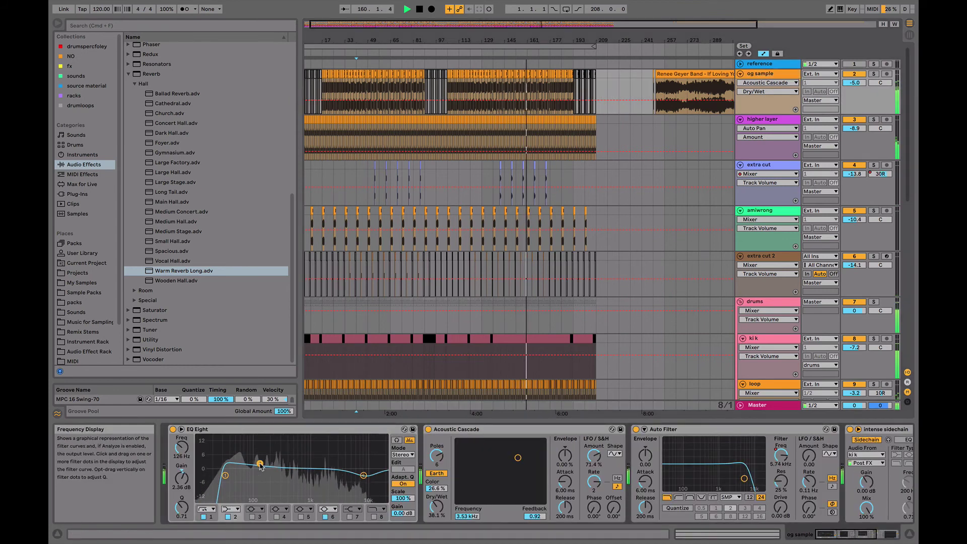
{"action": "key", "text": "space"}
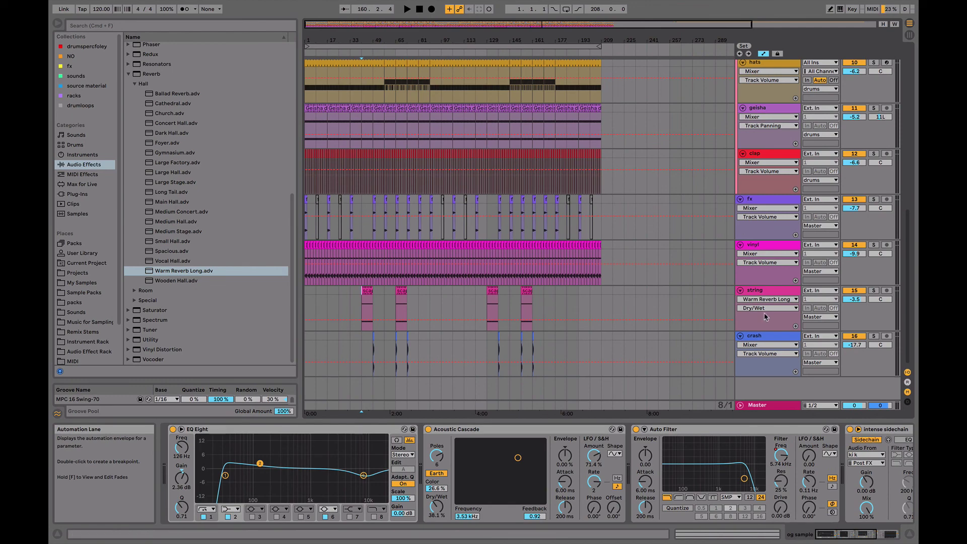
- Play from bar 41, collapse the drums group and place it directly below the reference track
{"action": "scroll", "coordinate": [755, 186], "scroll_direction": "up", "scroll_amount": 6}
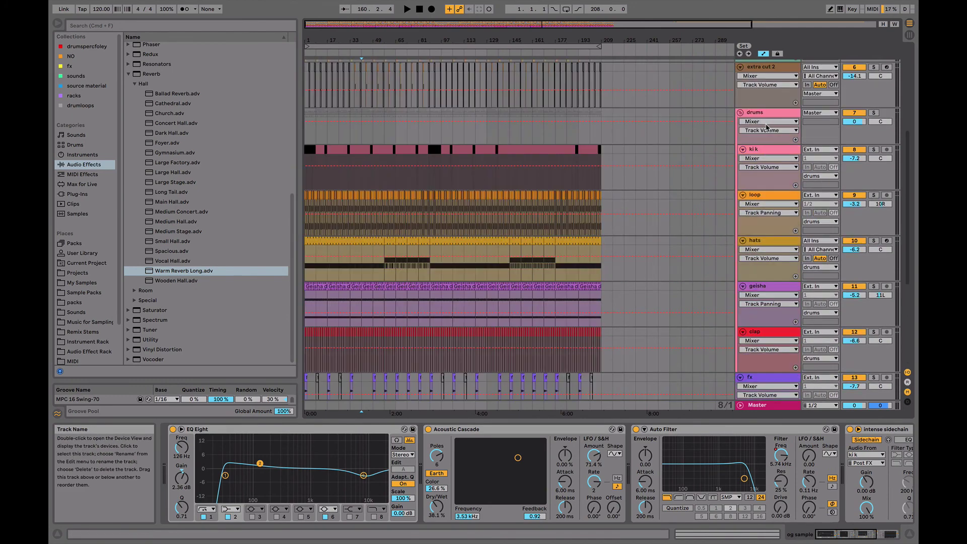
{"action": "left_click", "coordinate": [761, 114]}
{"action": "key", "text": "space"}
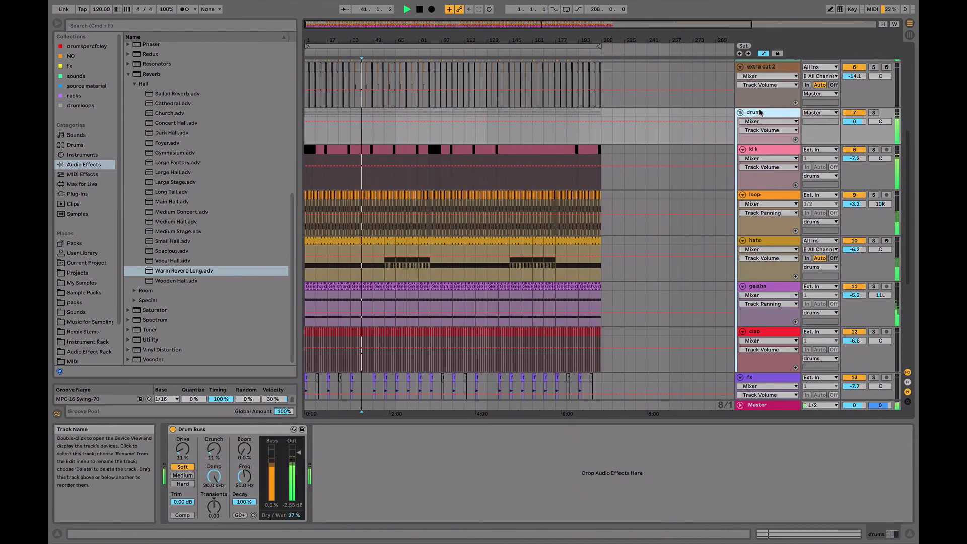
{"action": "scroll", "coordinate": [761, 113], "scroll_direction": "up", "scroll_amount": 4}
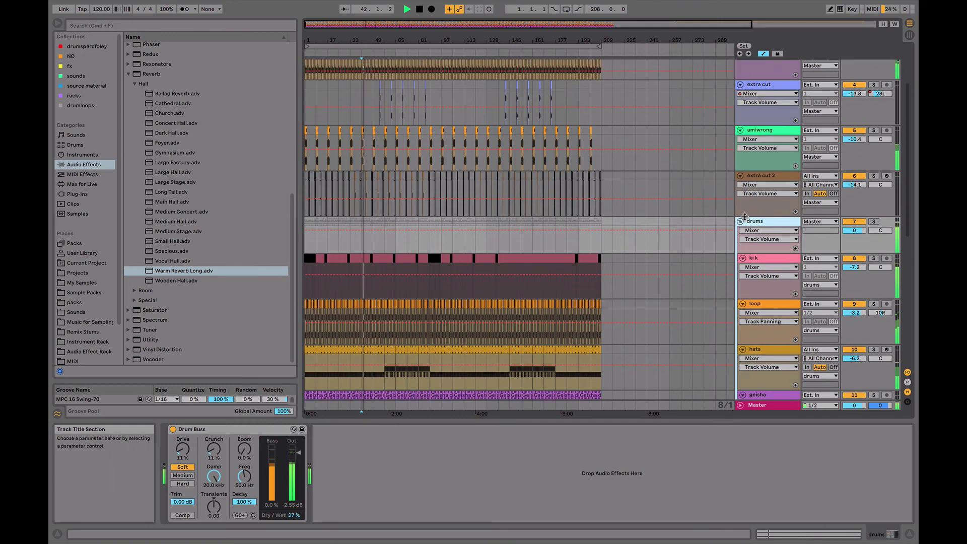
{"action": "left_click", "coordinate": [741, 221]}
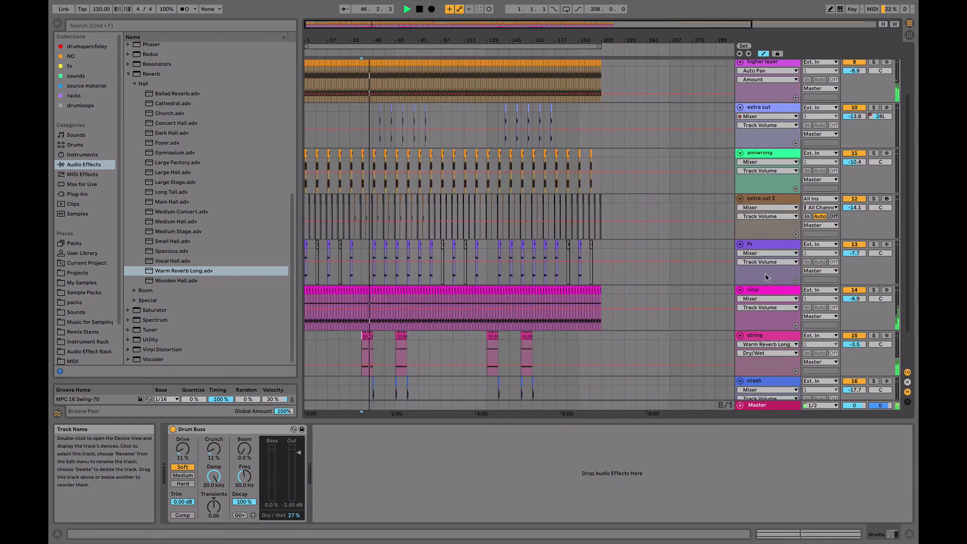
- Move the string track directly below extra cut 2, above the fx track
{"action": "scroll", "coordinate": [760, 302], "scroll_direction": "down", "scroll_amount": 2}
{"action": "left_click", "coordinate": [759, 318]}
{"action": "left_click_drag", "start_coordinate": [759, 319], "coordinate": [761, 232]}
- Group the tracks from og sample through string and name the group inst
{"action": "scroll", "coordinate": [761, 232], "scroll_direction": "up", "scroll_amount": 3}
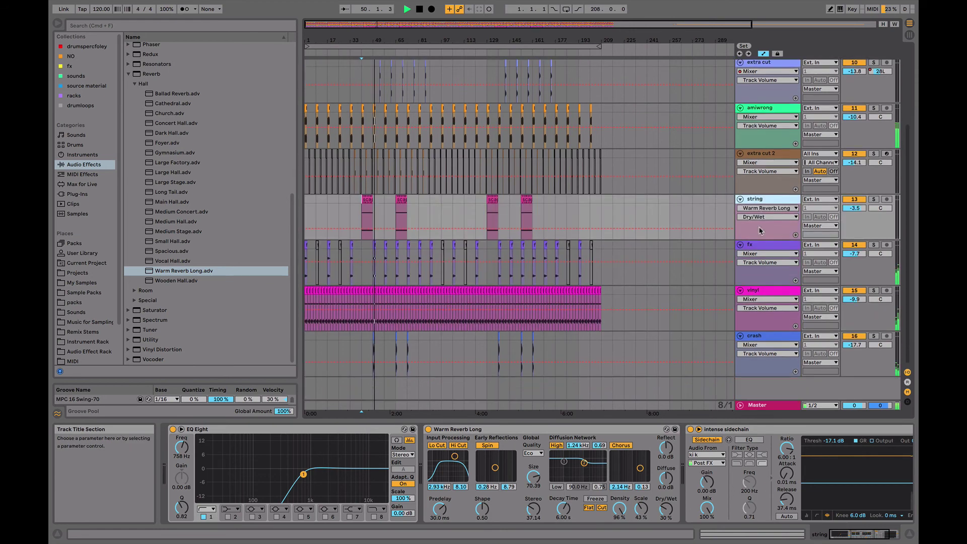
{"action": "scroll", "coordinate": [760, 231], "scroll_direction": "up", "scroll_amount": 1}
{"action": "left_click", "coordinate": [774, 84]}
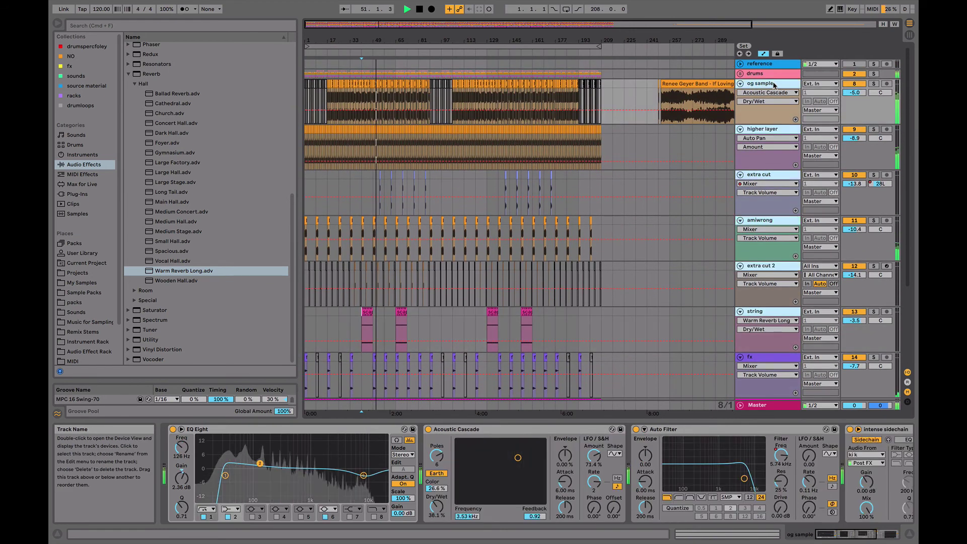
{"action": "key", "text": "super+g"}
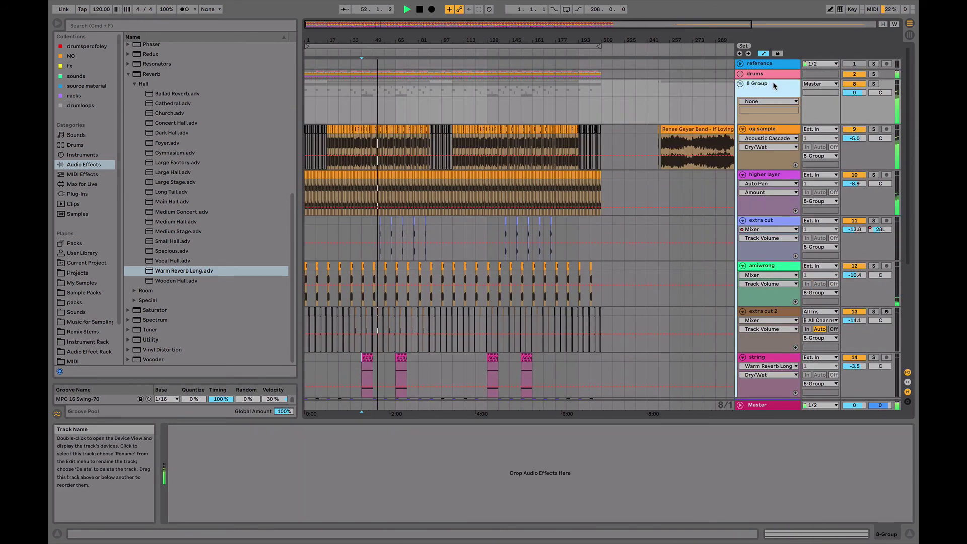
{"action": "type", "text": "inst"}
{"action": "key", "text": "Return"}
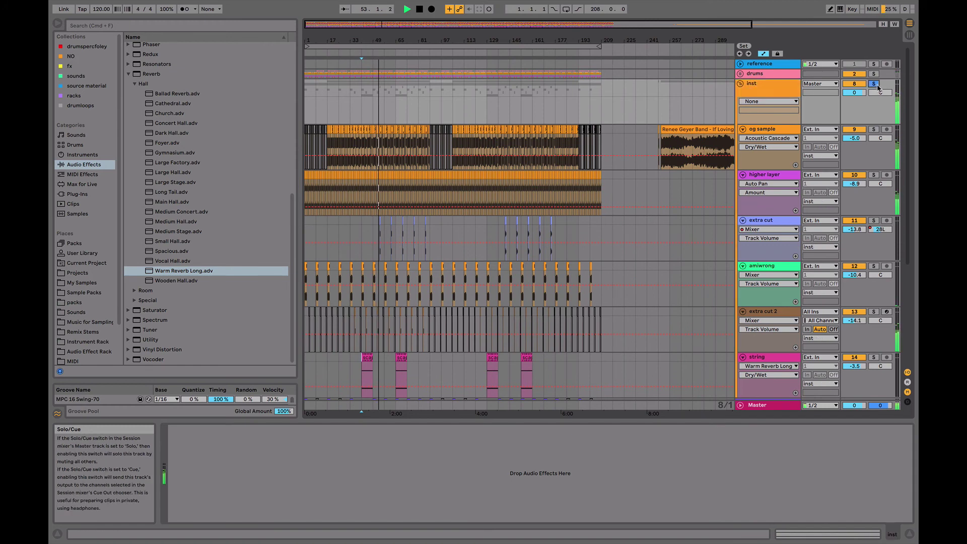
- Add an EQ Eight to the inst group with a 48 dB/octave low cut at 30 Hz and raise the group's volume to 0.8 dB
{"action": "left_click", "coordinate": [86, 174]}
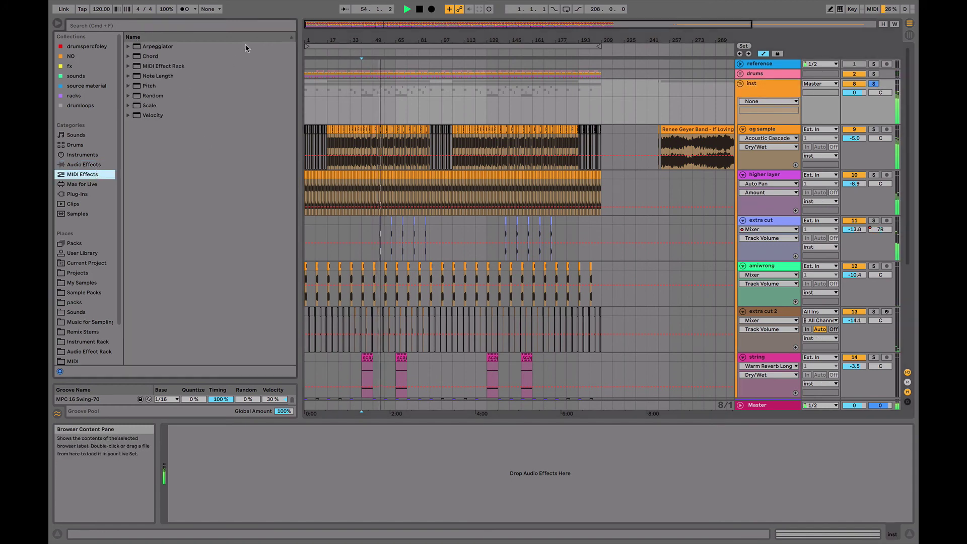
{"action": "left_click", "coordinate": [91, 165]}
{"action": "scroll", "coordinate": [157, 110], "scroll_direction": "up", "scroll_amount": 10}
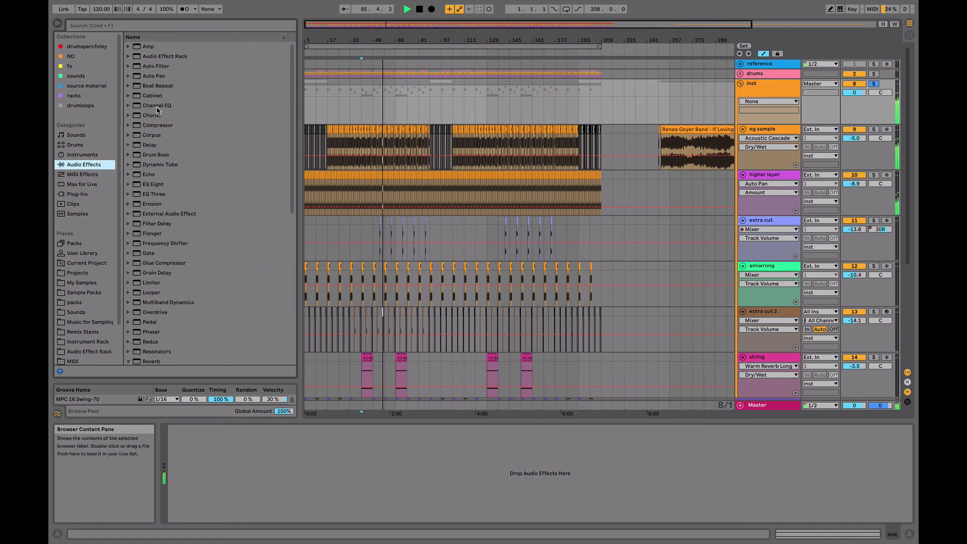
{"action": "double_click", "coordinate": [154, 184]}
{"action": "left_click", "coordinate": [203, 516]}
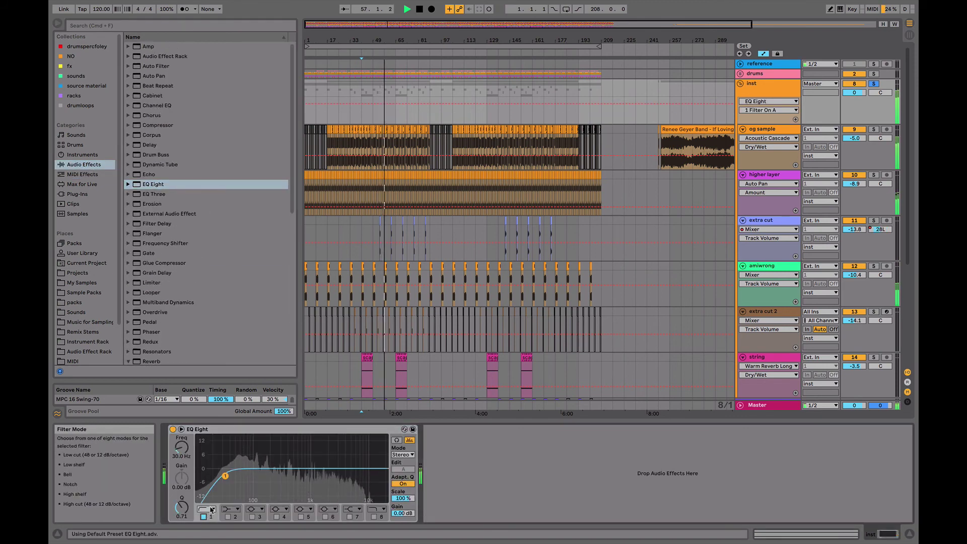
{"action": "left_click", "coordinate": [211, 509]}
{"action": "left_click", "coordinate": [208, 452]}
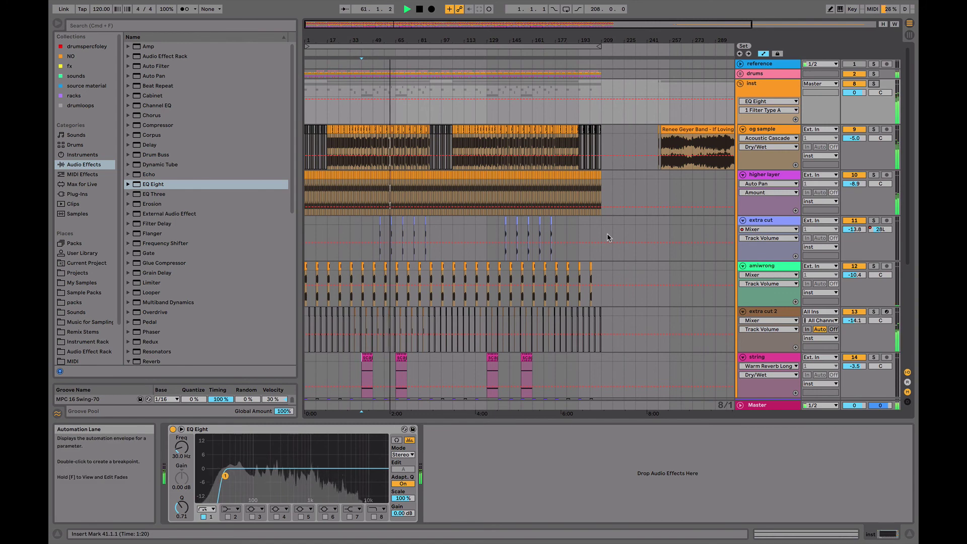
{"action": "left_click", "coordinate": [855, 92]}
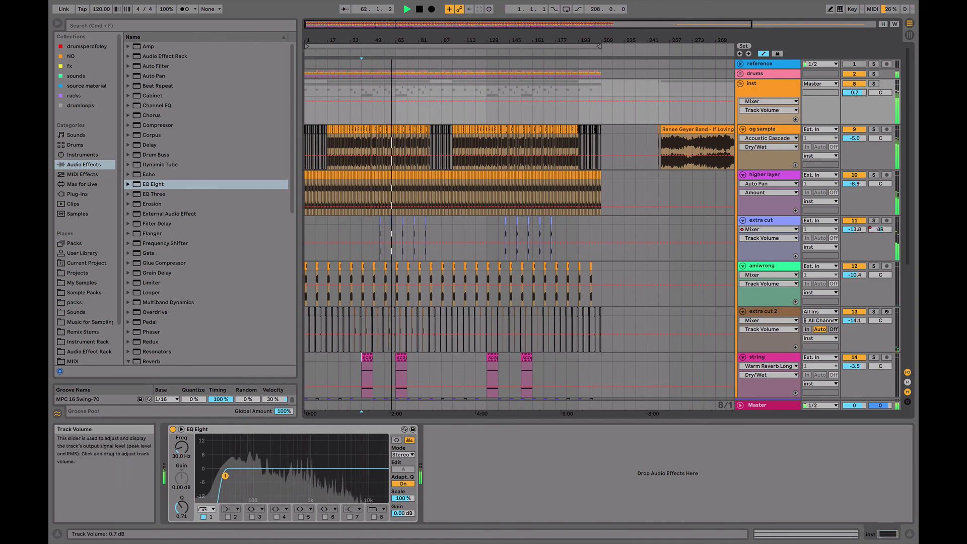
{"action": "left_click", "coordinate": [855, 93]}
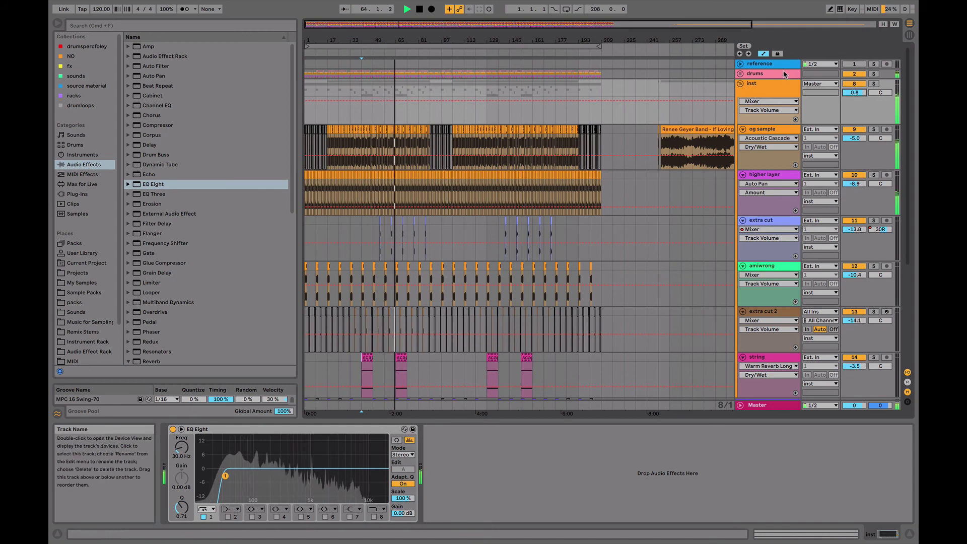
- Solo the drums group and add the ValhallaRoom reverb after its Drum Buss
{"action": "left_click", "coordinate": [874, 74]}
{"action": "left_click", "coordinate": [791, 74]}
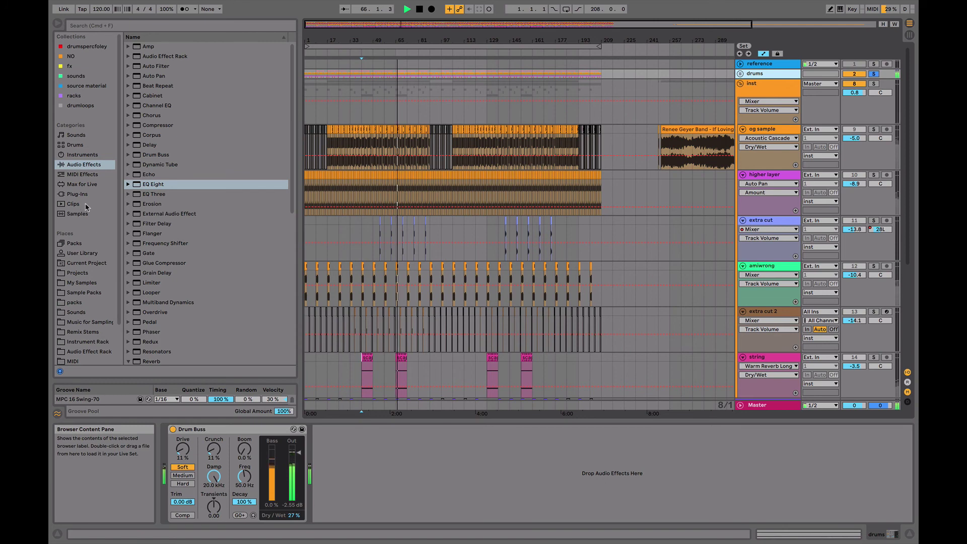
{"action": "left_click", "coordinate": [80, 195]}
{"action": "left_click", "coordinate": [135, 273]}
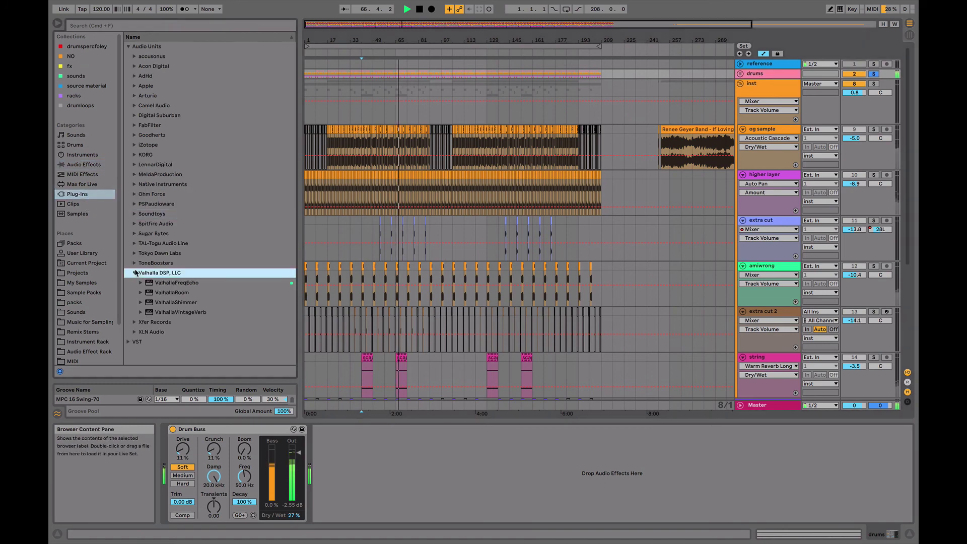
{"action": "double_click", "coordinate": [169, 296]}
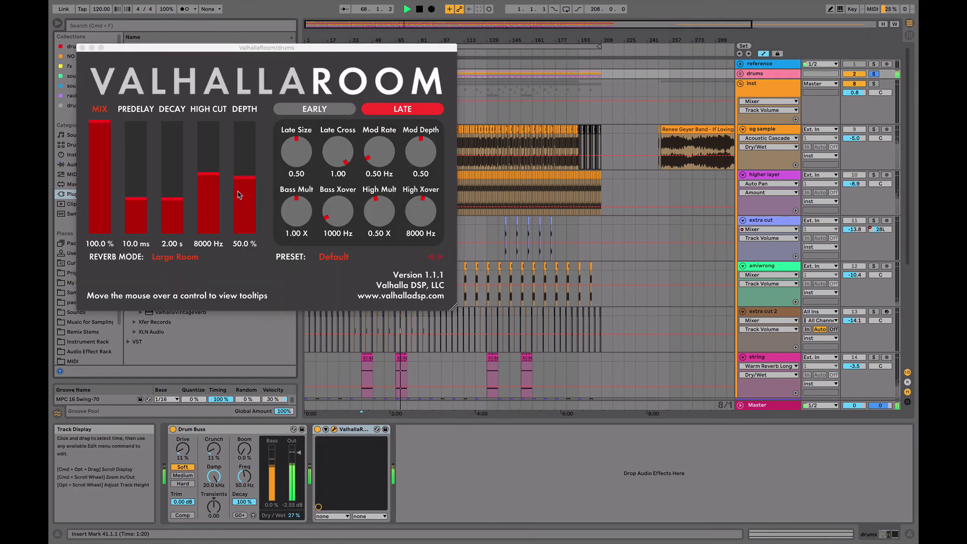
- Set the drums group's ValhallaRoom mix to 2.3% and decay to 0.49 s, stop playback and unsolo the group
{"action": "left_click_drag", "start_coordinate": [107, 207], "coordinate": [104, 233]}
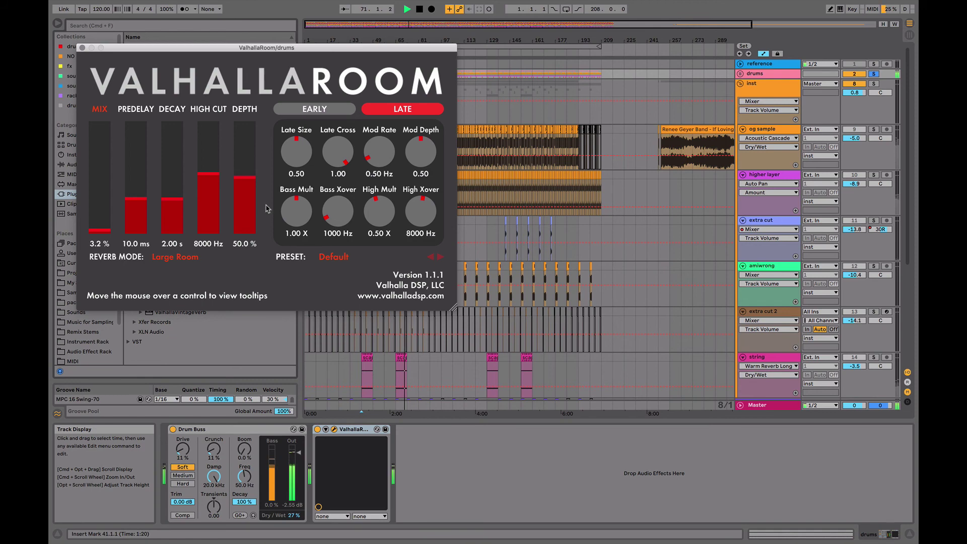
{"action": "left_click_drag", "start_coordinate": [173, 210], "coordinate": [173, 215]}
{"action": "mouse_move", "coordinate": [100, 224]}
{"action": "left_mouse_down"}
{"action": "mouse_move", "coordinate": [100, 185]}
{"action": "mouse_move", "coordinate": [107, 233]}
{"action": "left_mouse_up"}
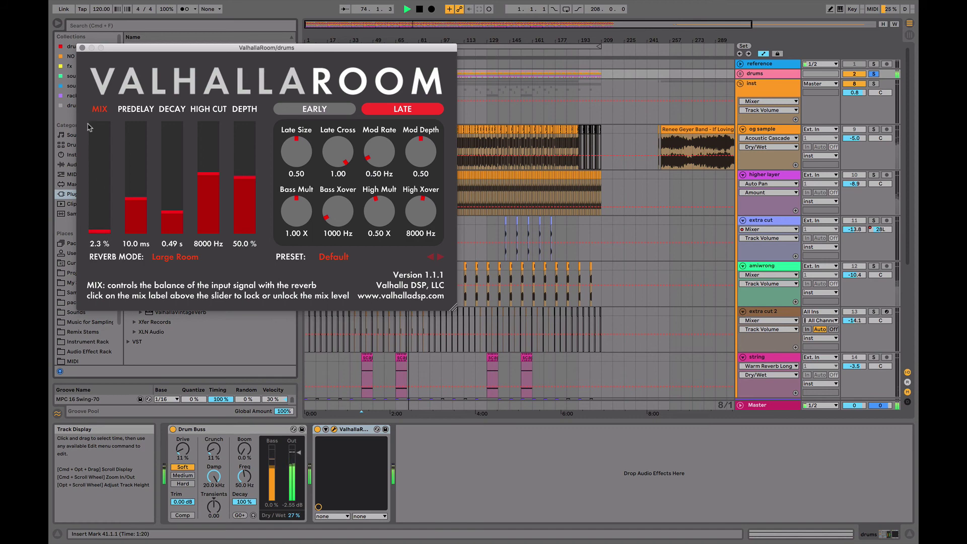
{"action": "left_click", "coordinate": [82, 47]}
{"action": "key", "text": "space"}
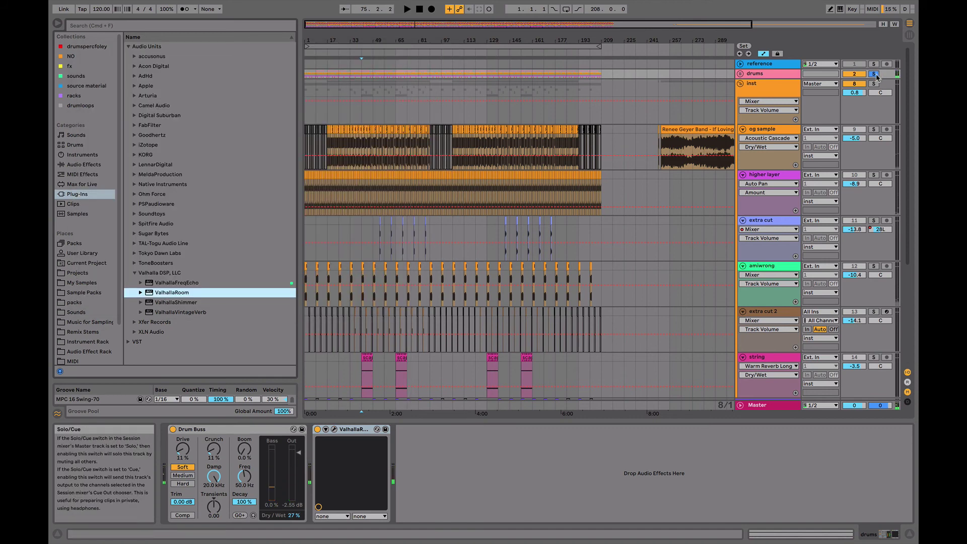
{"action": "left_click", "coordinate": [876, 74]}
- Collapse the inst group and, with the vinyl track soloed during playback, set its volume to -8.7 dB and pan to 10L
{"action": "left_click", "coordinate": [741, 83]}
{"action": "key", "text": "space"}
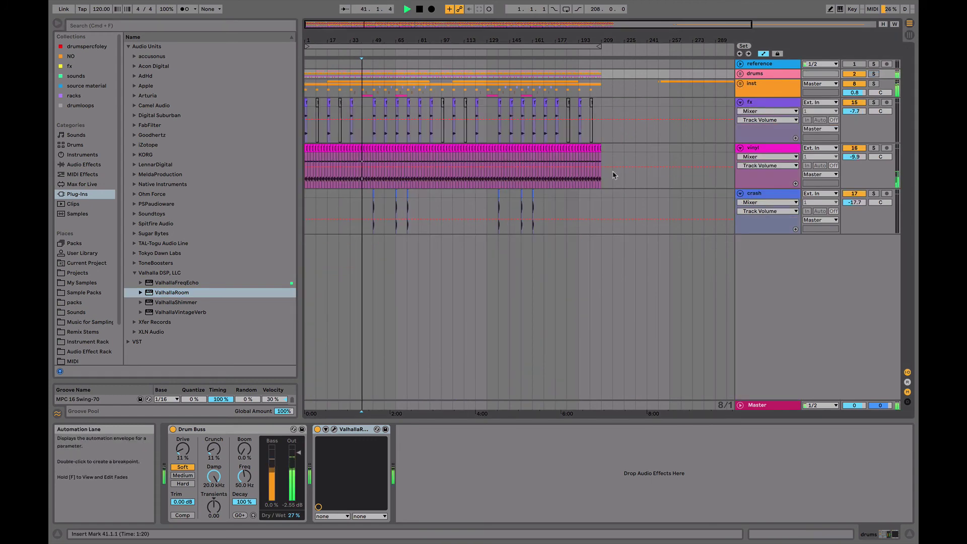
{"action": "left_click", "coordinate": [875, 149]}
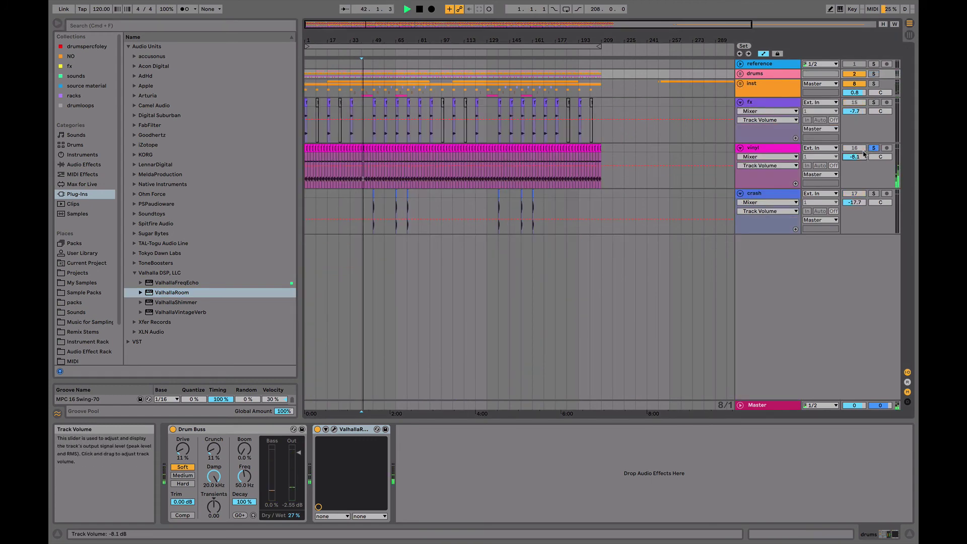
{"action": "left_click_drag", "start_coordinate": [881, 156], "coordinate": [855, 160]}
{"action": "left_click", "coordinate": [874, 148]}
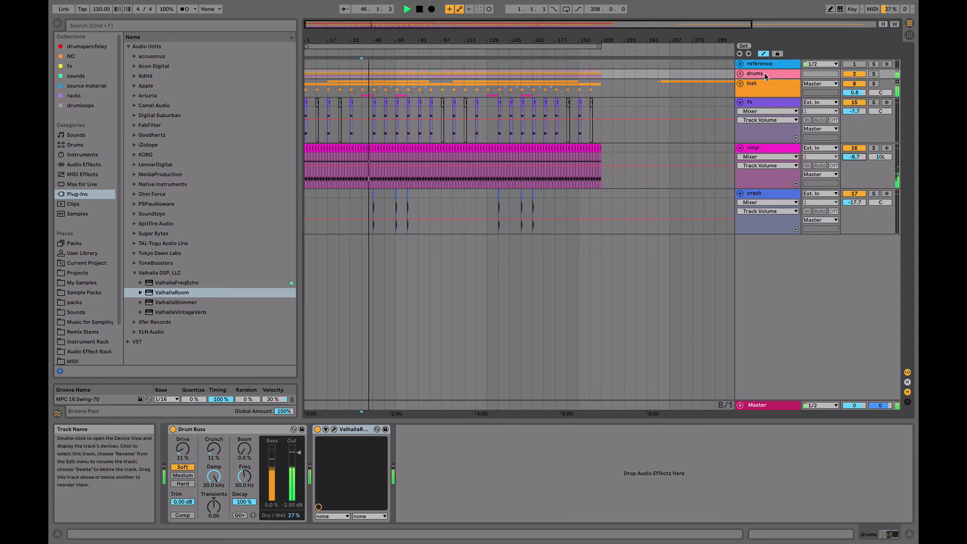
- Lower the inst group's volume to 0.2 dB and leave the group collapsed
{"action": "left_click", "coordinate": [740, 84]}
{"action": "left_click_drag", "start_coordinate": [855, 92], "coordinate": [854, 94]}
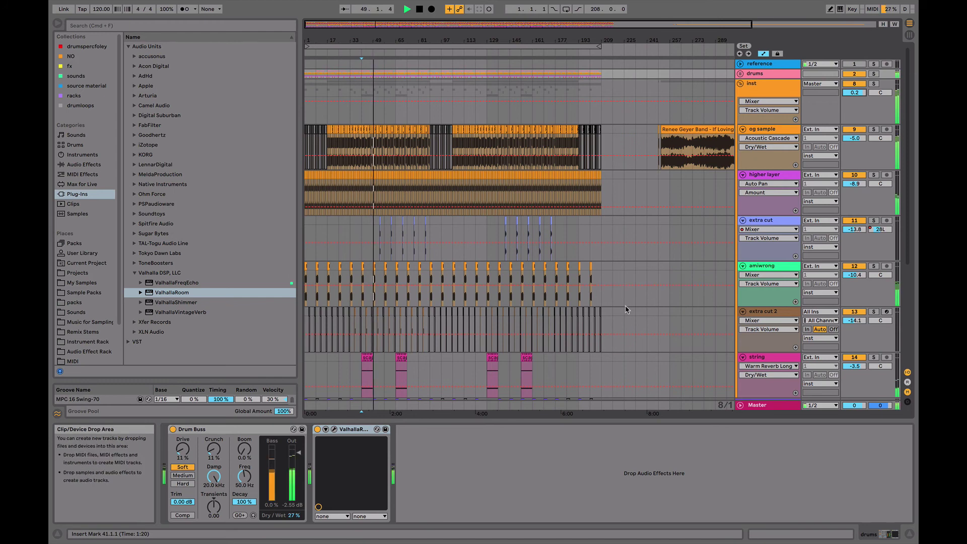
{"action": "left_click", "coordinate": [742, 84]}
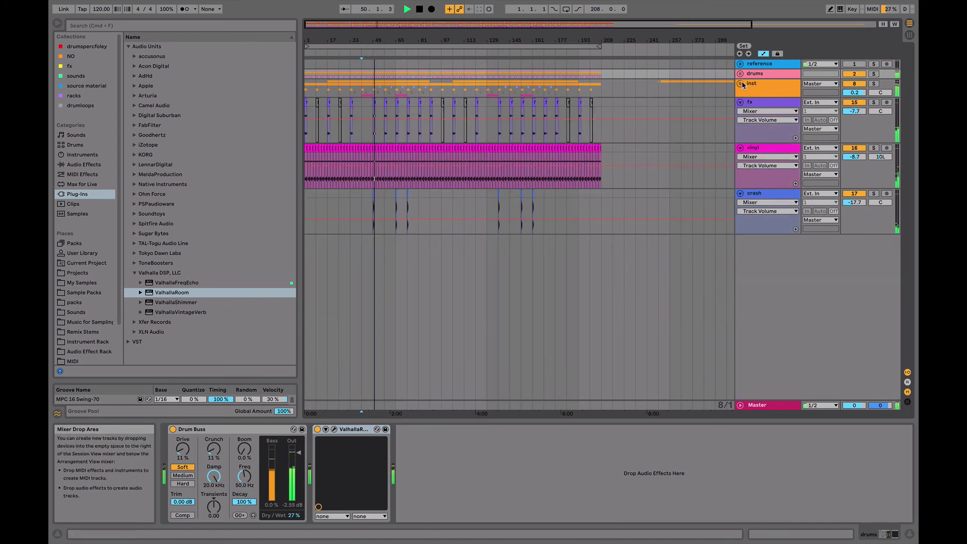
- Compare the master with and without Decapitator, check the plug-in's settings and leave it deactivated
{"action": "left_click", "coordinate": [758, 406]}
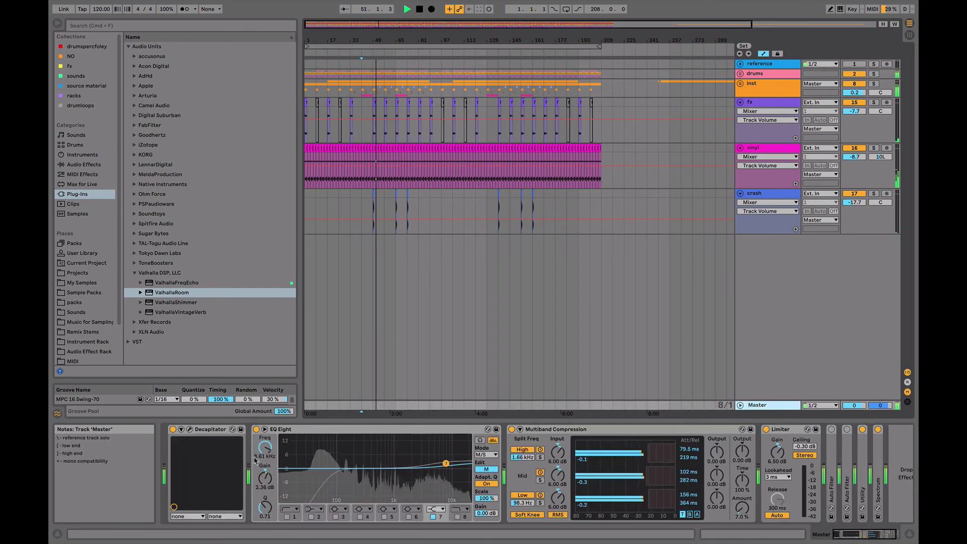
{"action": "left_click", "coordinate": [173, 430]}
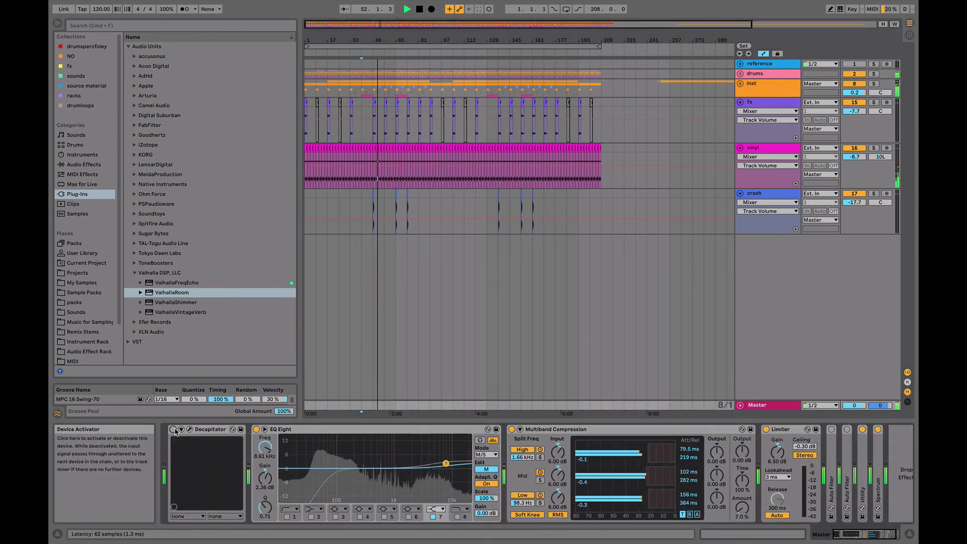
{"action": "left_click", "coordinate": [173, 430]}
{"action": "left_click", "coordinate": [190, 429]}
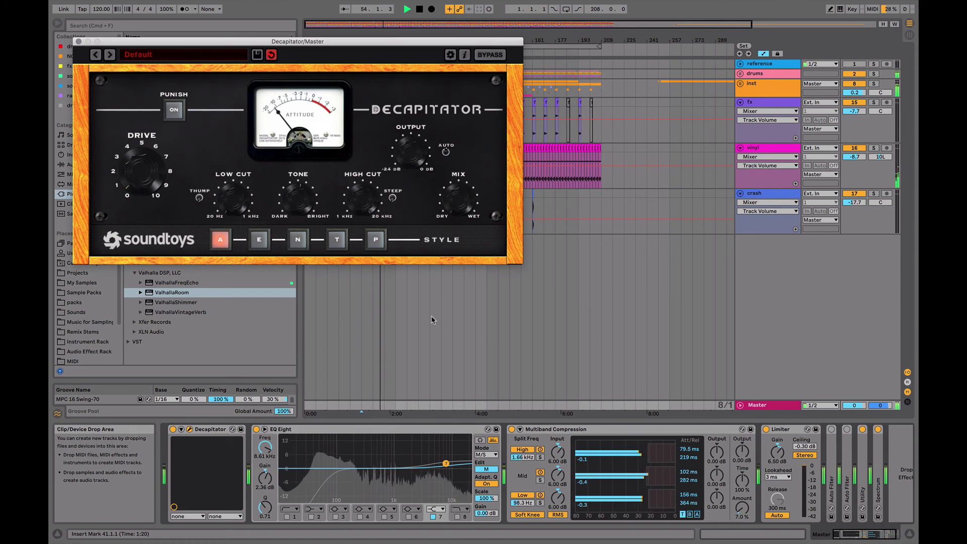
{"action": "left_click", "coordinate": [173, 430]}
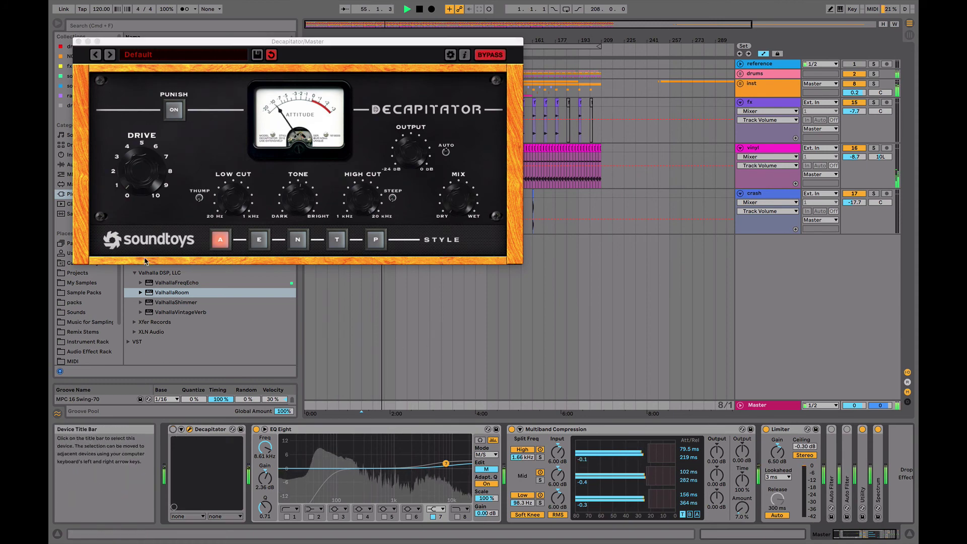
{"action": "left_click", "coordinate": [79, 41]}
- Restart playback from bar 1 to listen to the whole arrangement
{"action": "key", "text": "space"}
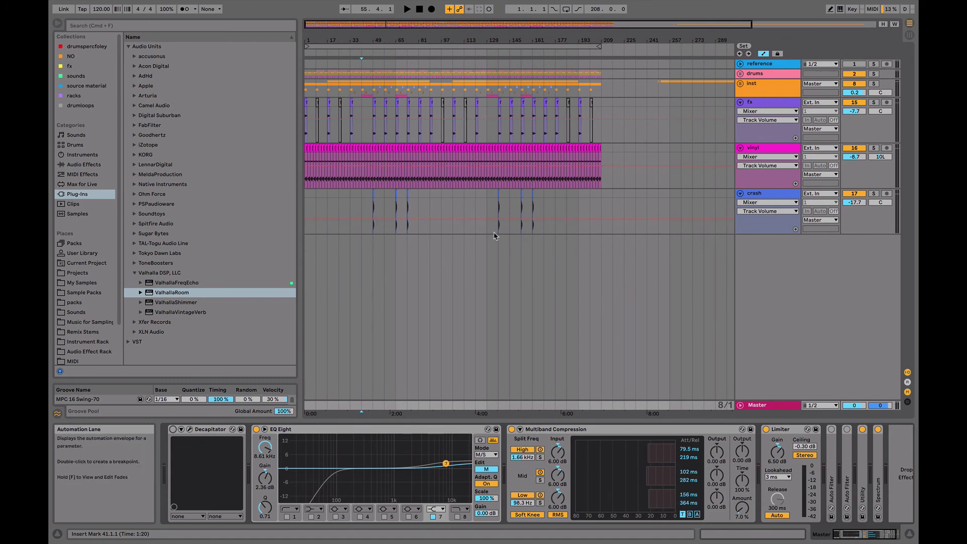
{"action": "left_click", "coordinate": [307, 197]}
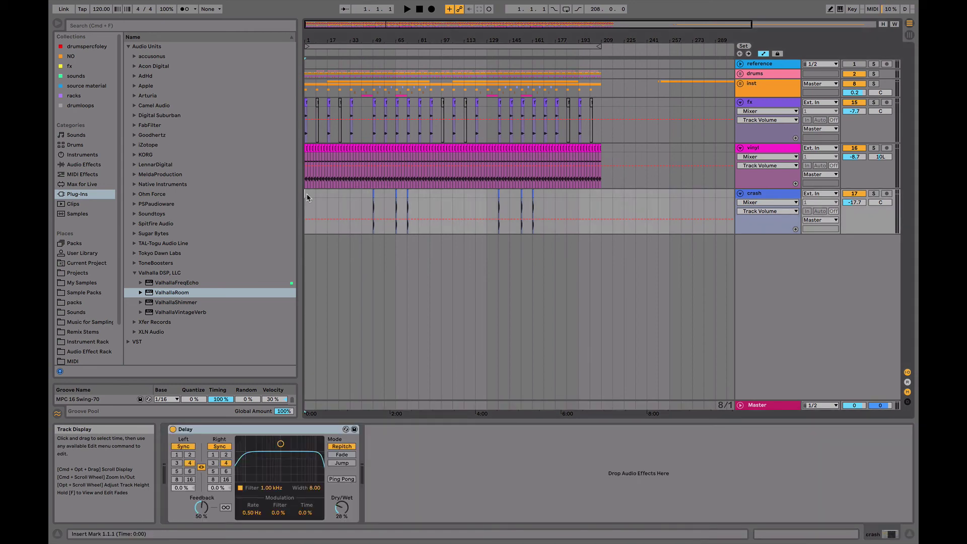
{"action": "key", "text": "space"}
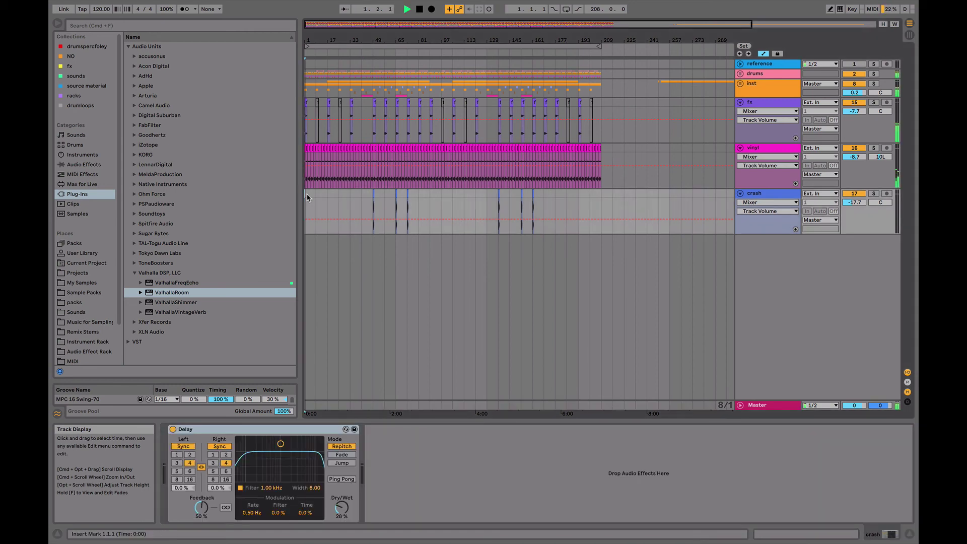